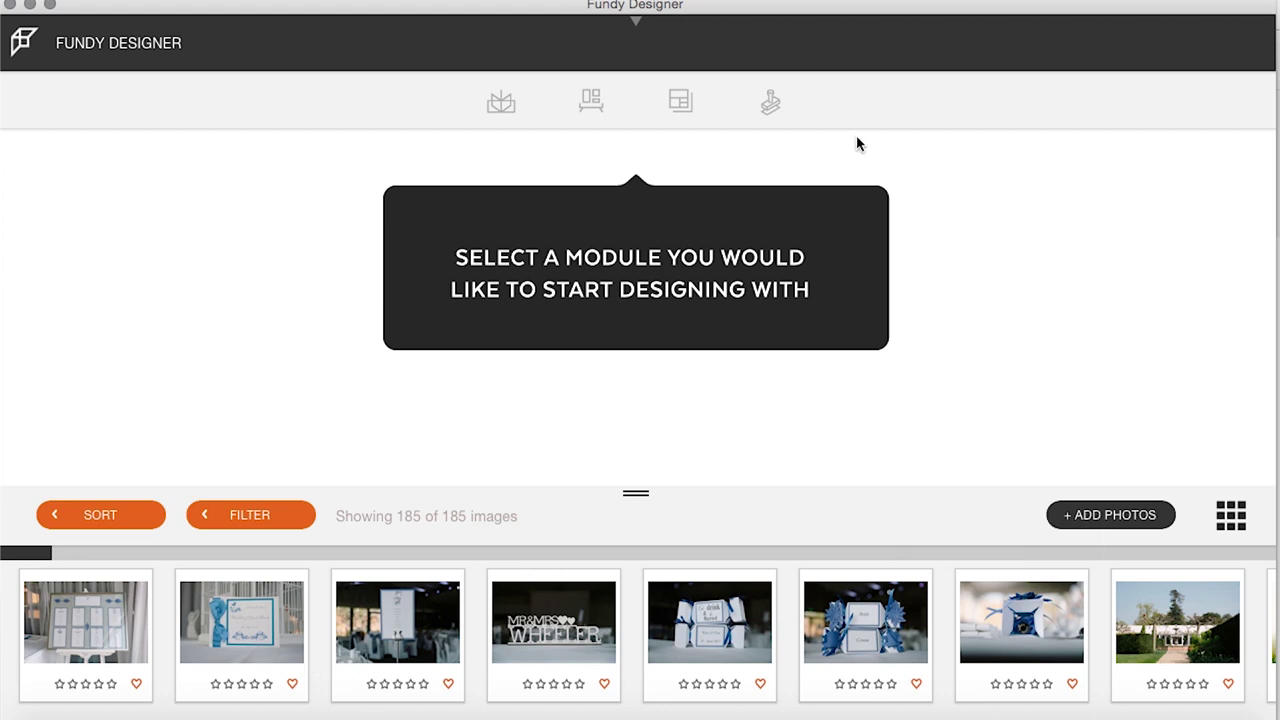
Start a new album and choose GraphiStudio as the album company after browsing the unfiltered company list
click(502, 103)
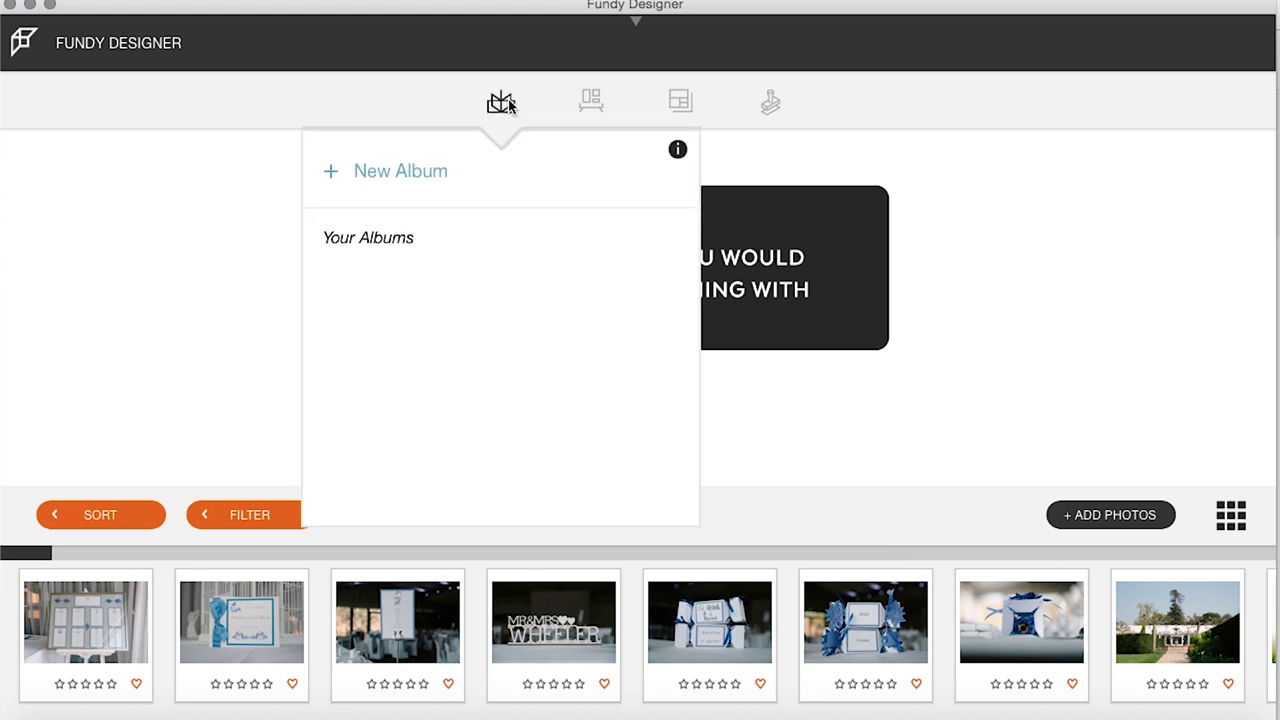
click(383, 173)
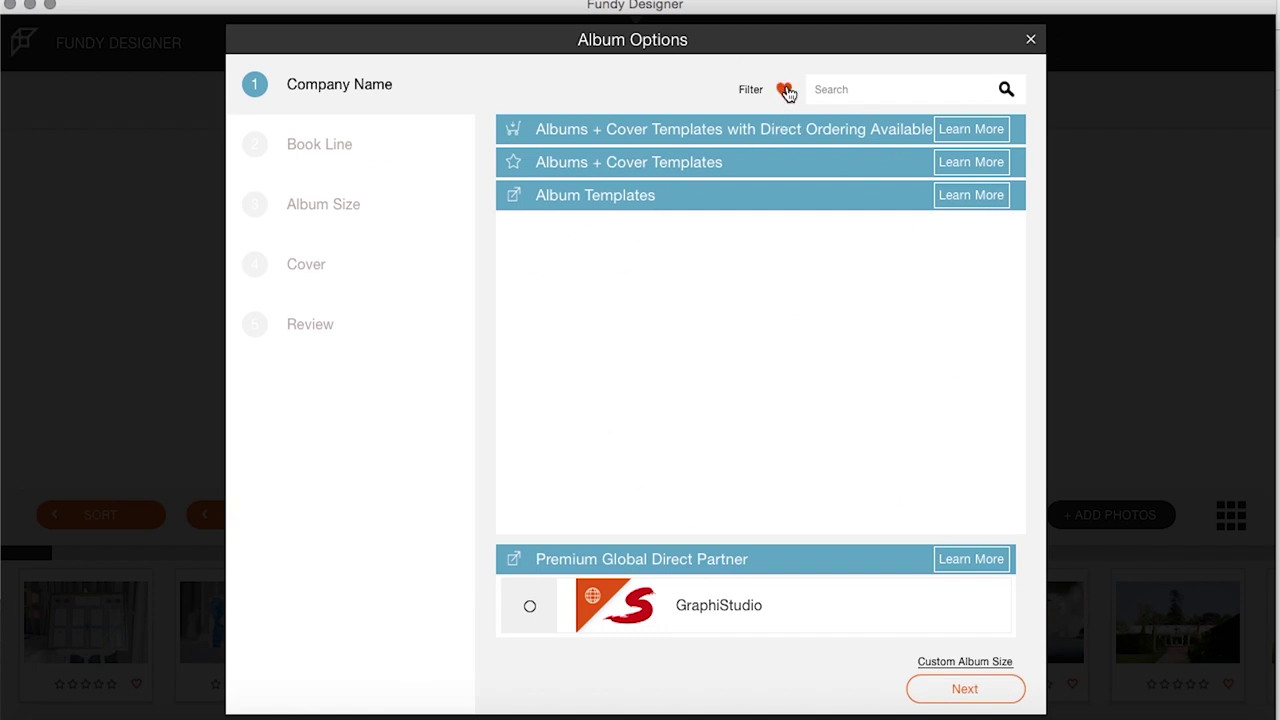
click(751, 134)
scroll(747, 269, down, 10)
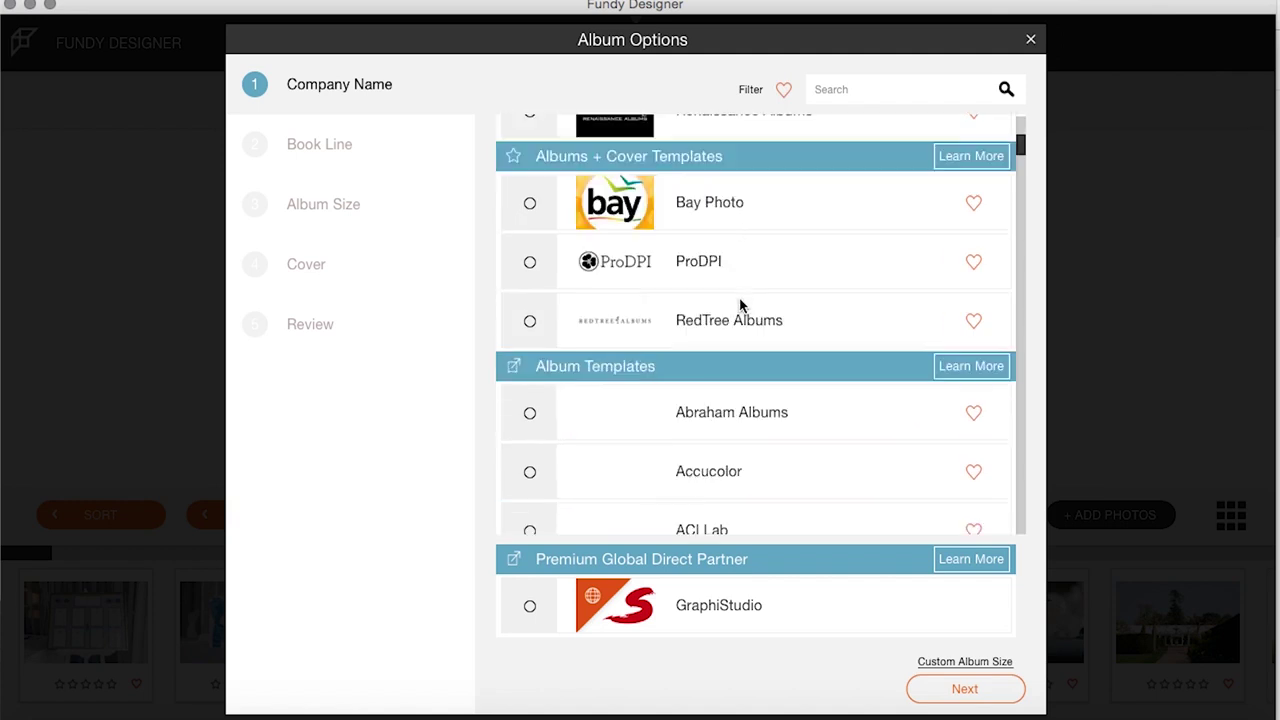
scroll(739, 297, down, 20)
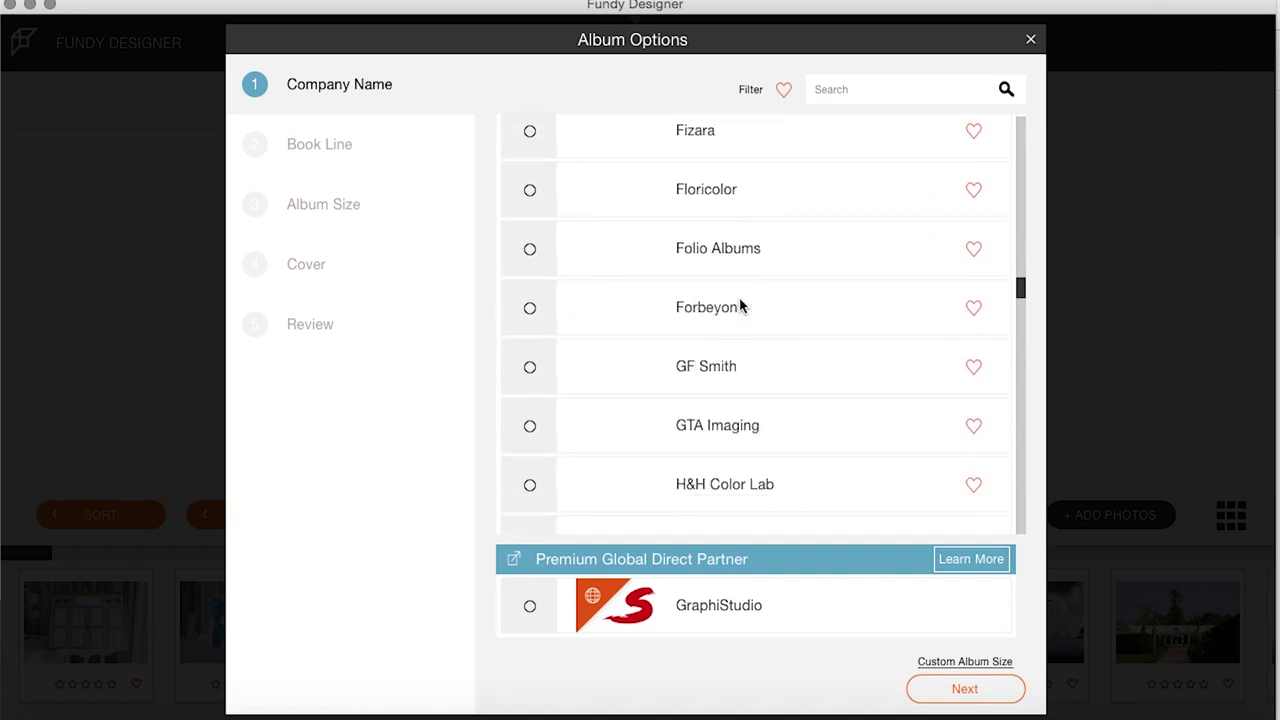
scroll(739, 297, down, 20)
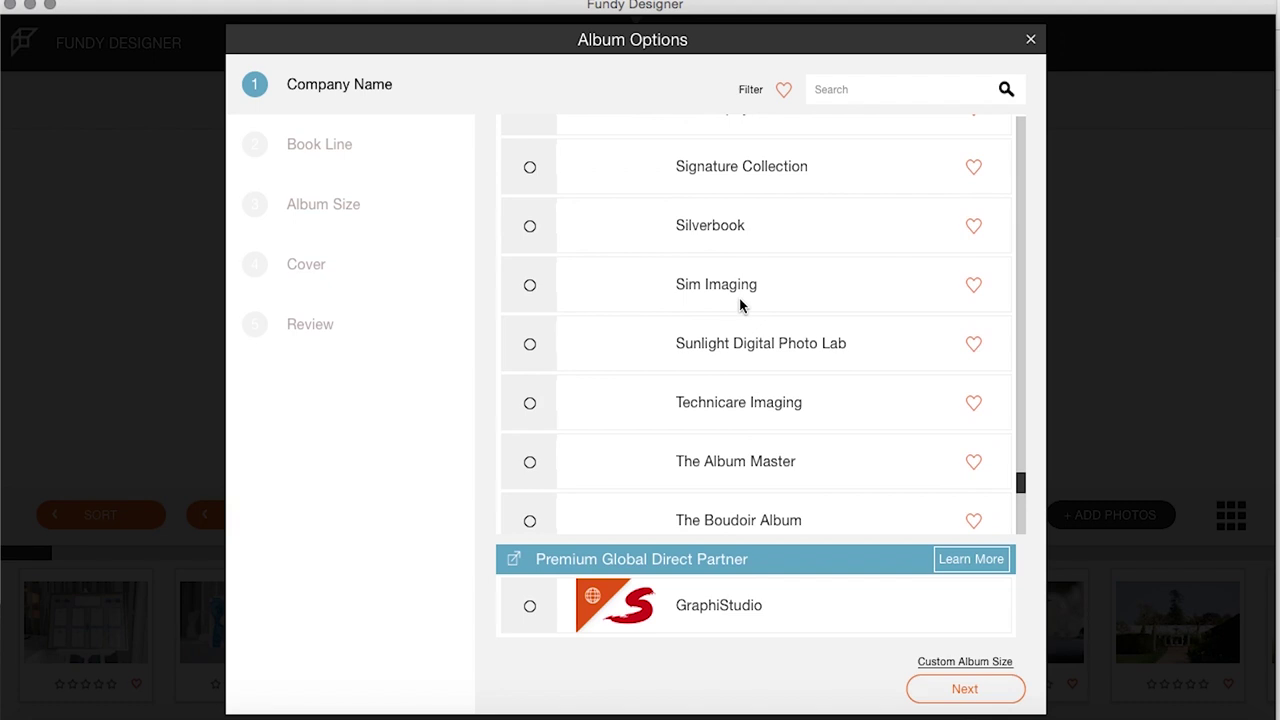
scroll(741, 305, down, 5)
scroll(741, 305, up, 15)
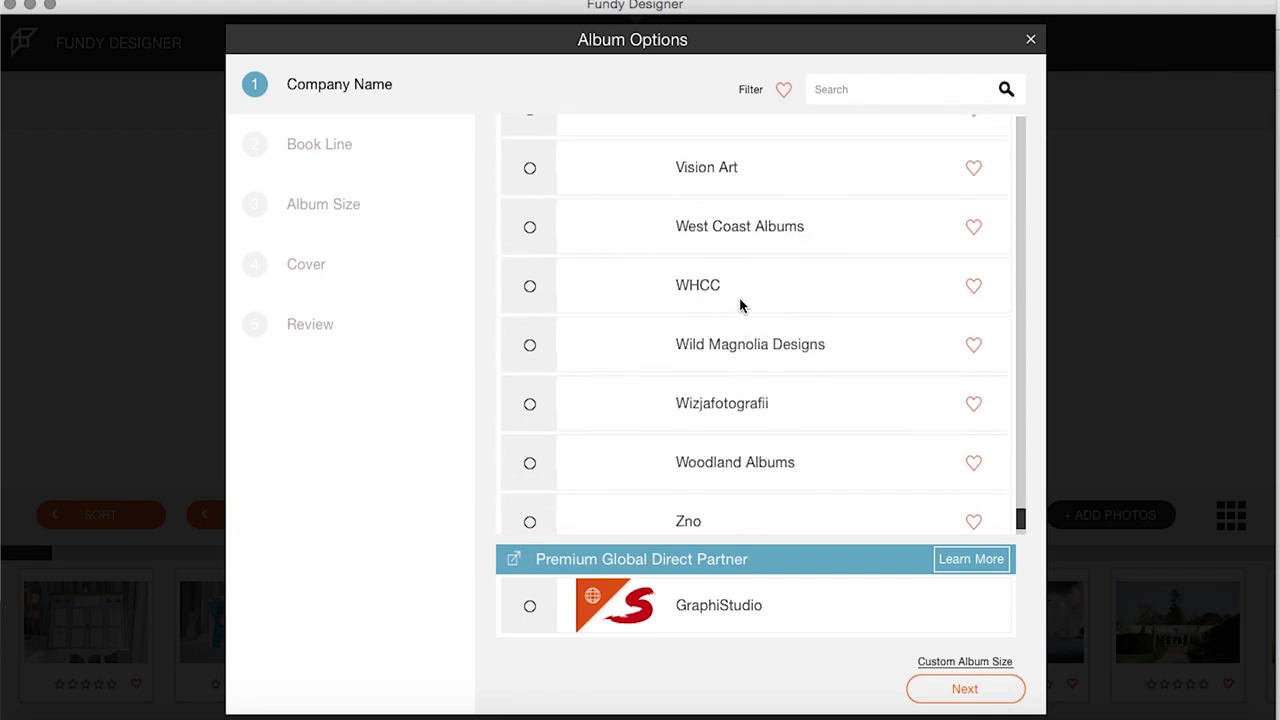
scroll(740, 300, up, 15)
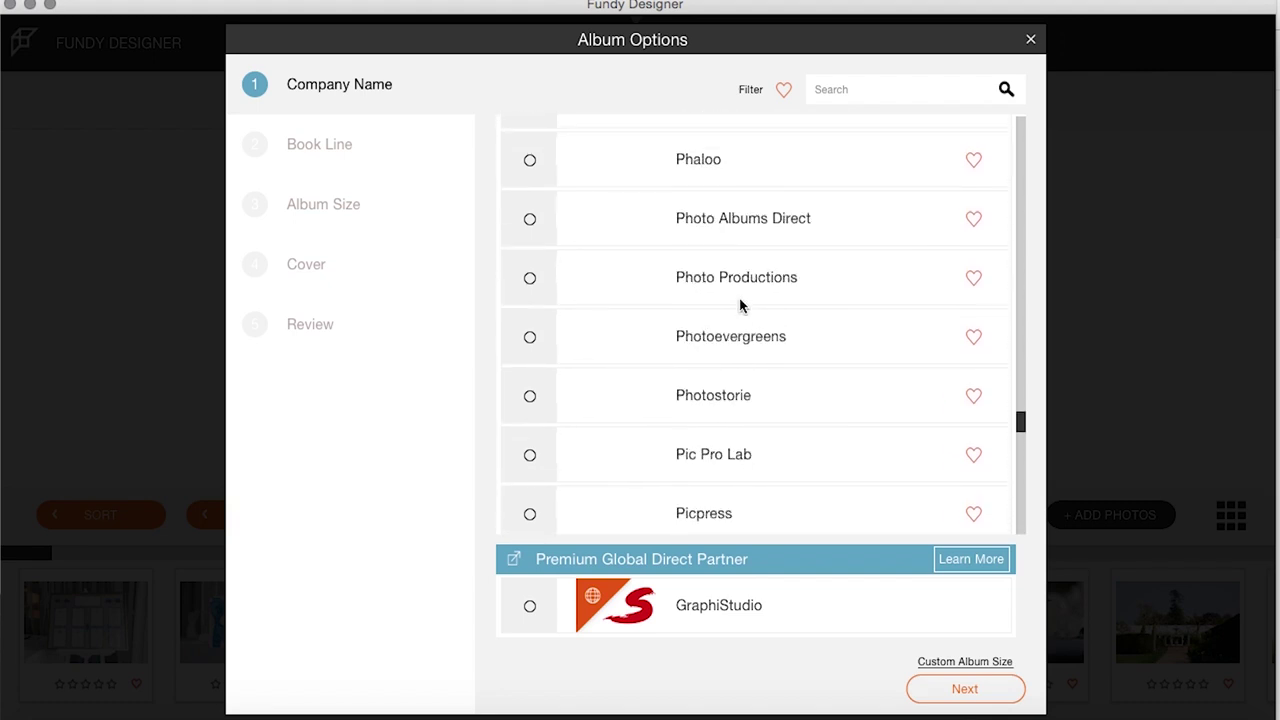
scroll(740, 300, up, 15)
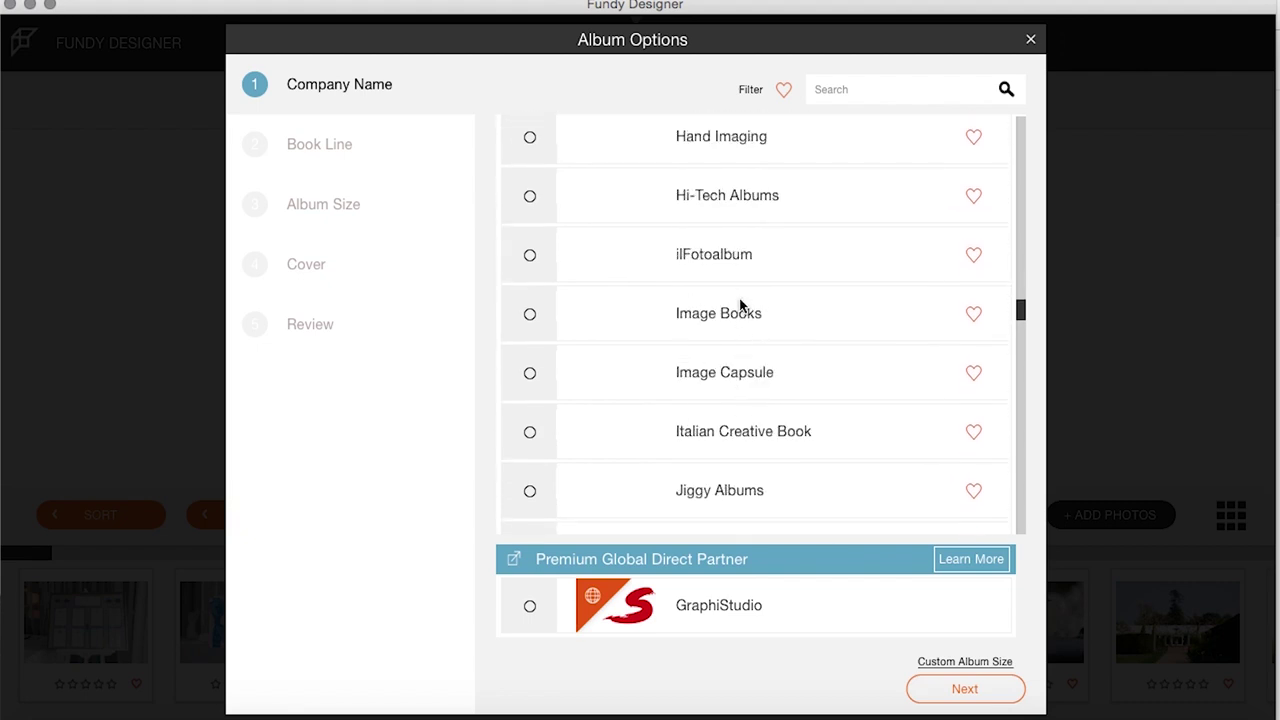
click(740, 614)
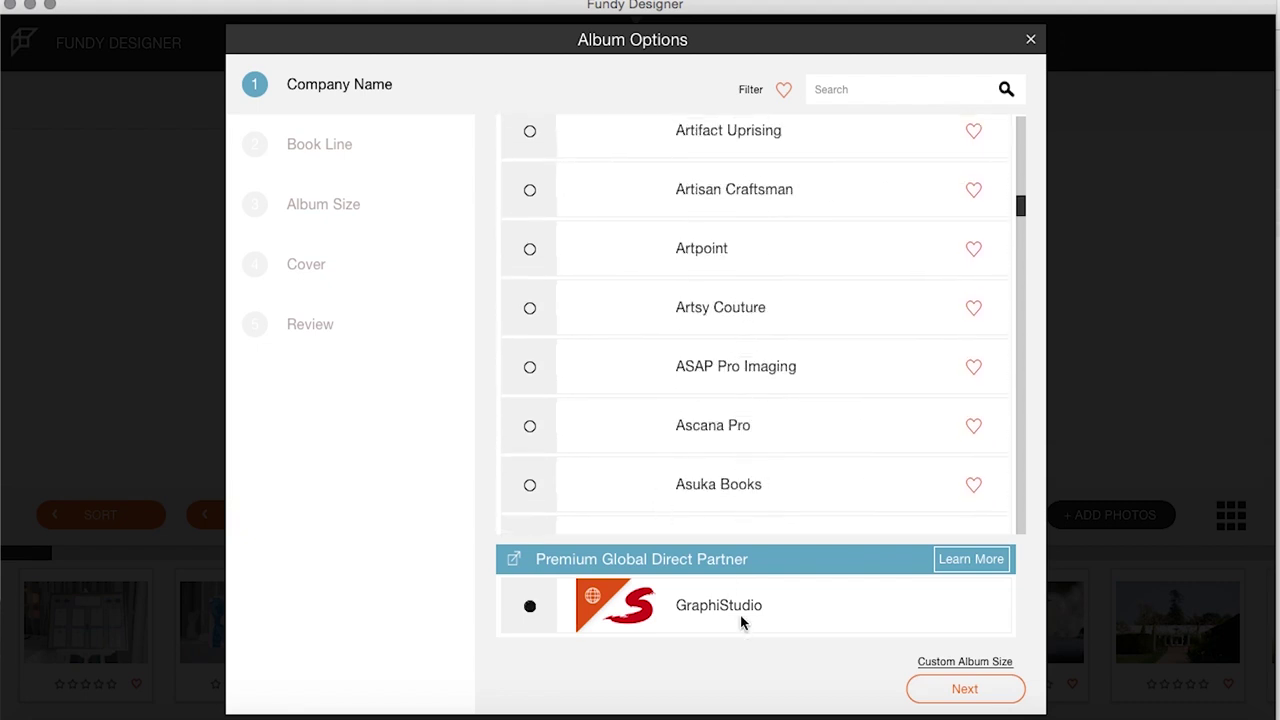
click(953, 700)
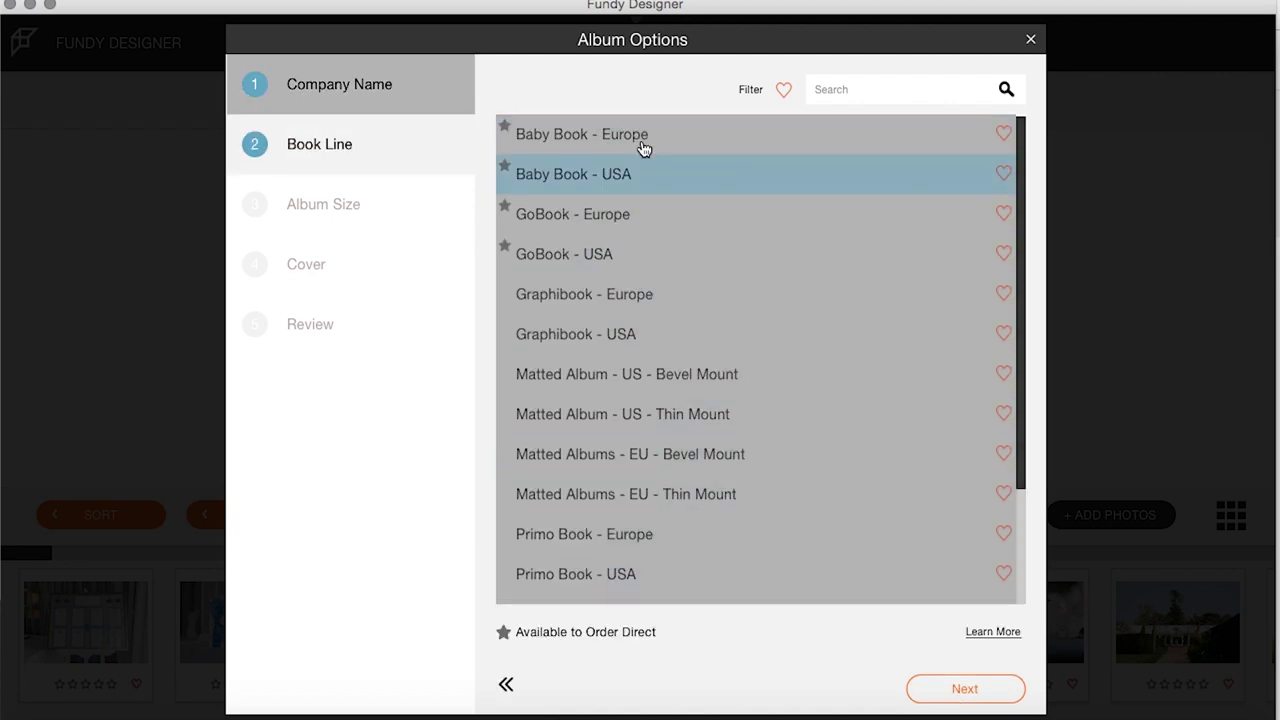
Choose Young Book - Europe as the album's book line and continue to the size selection
drag(1022, 181, 1012, 305)
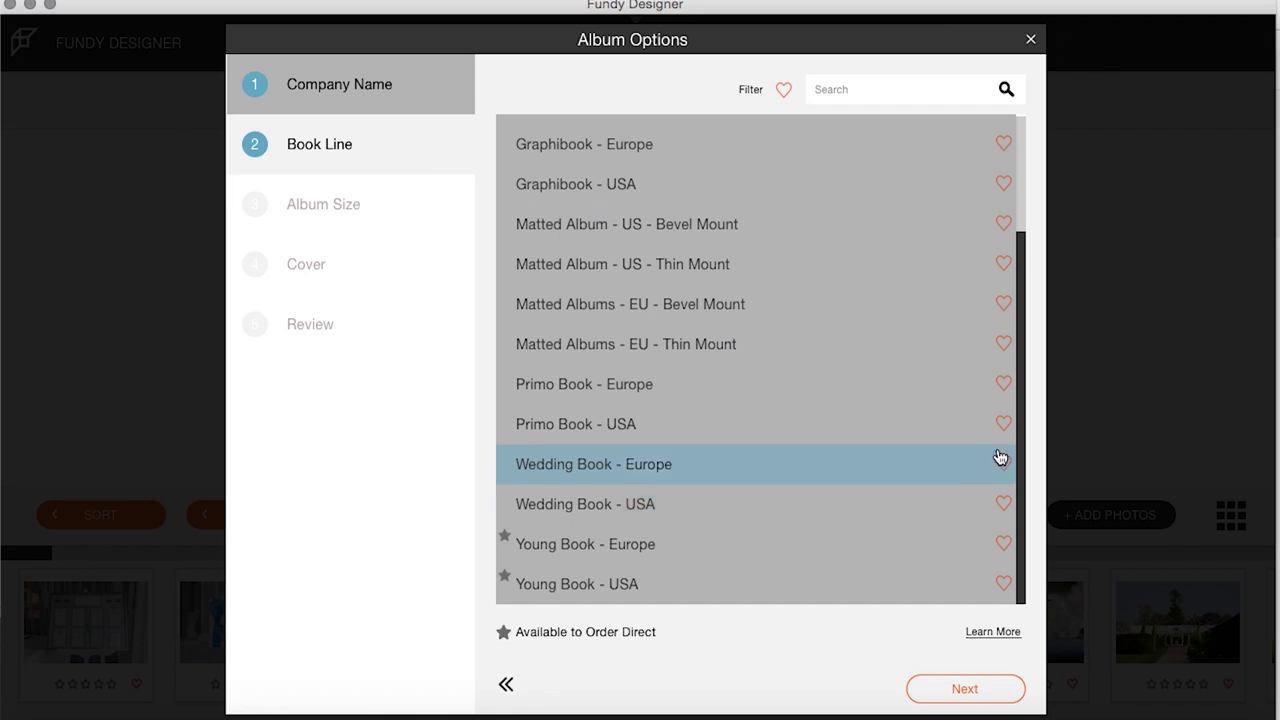
click(624, 550)
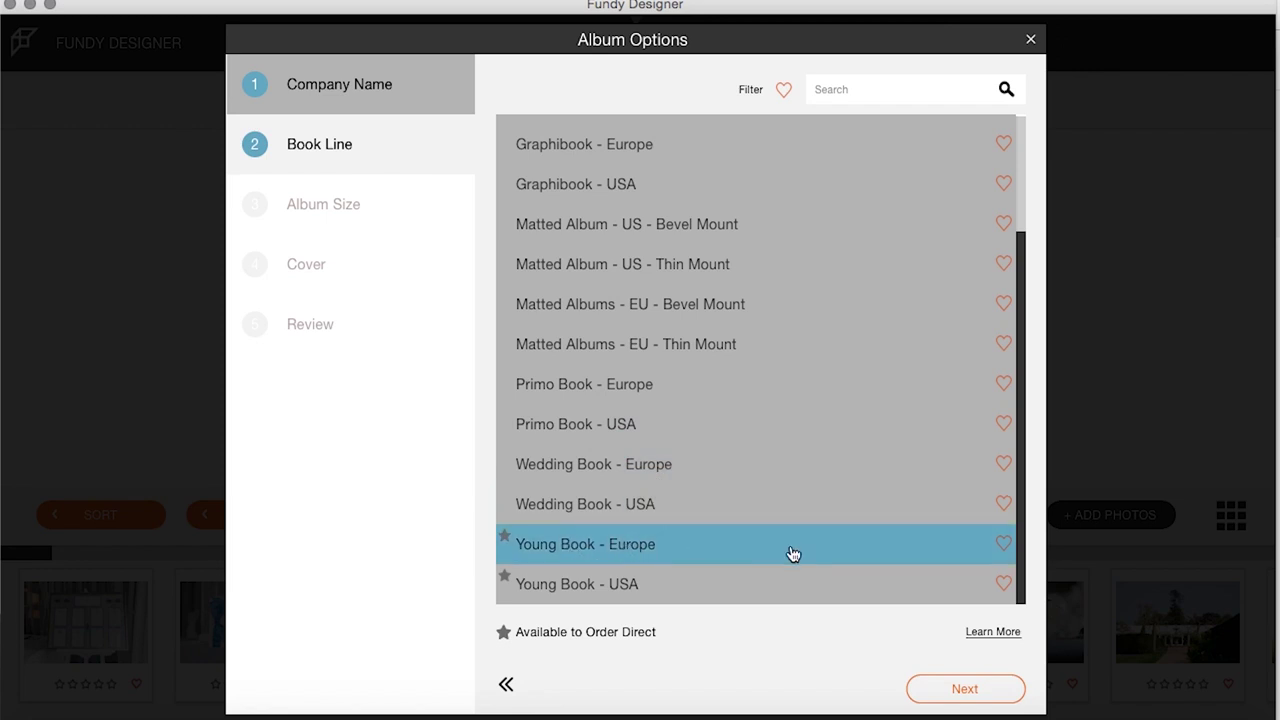
click(1004, 543)
click(980, 689)
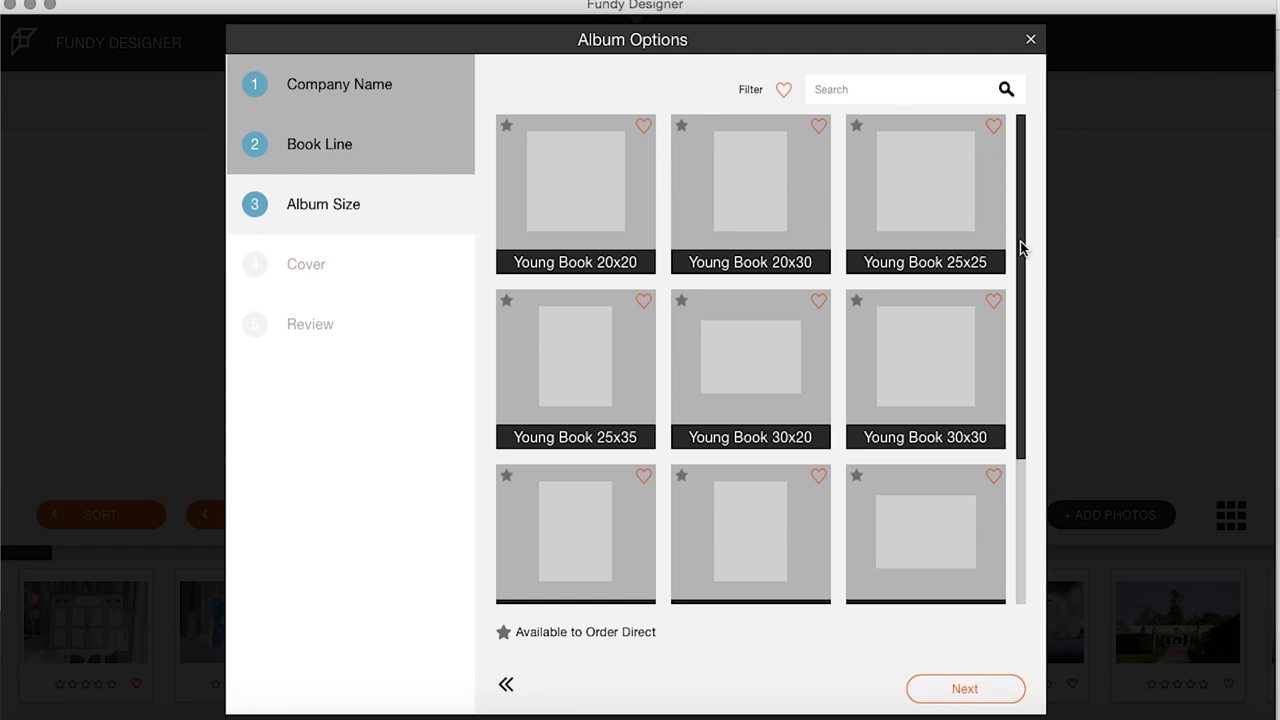
Choose Young Book 35x25 as the album size and continue to the cover selection
scroll(1020, 241, down, 3)
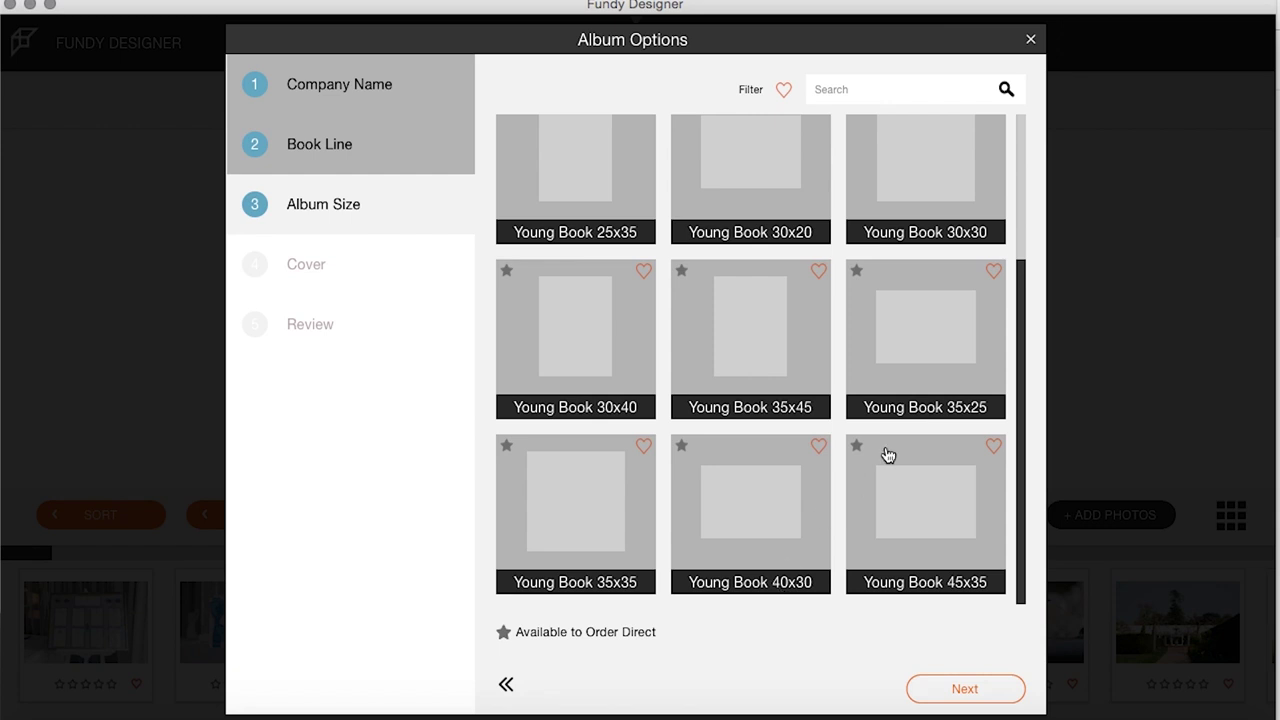
drag(1020, 428, 1016, 221)
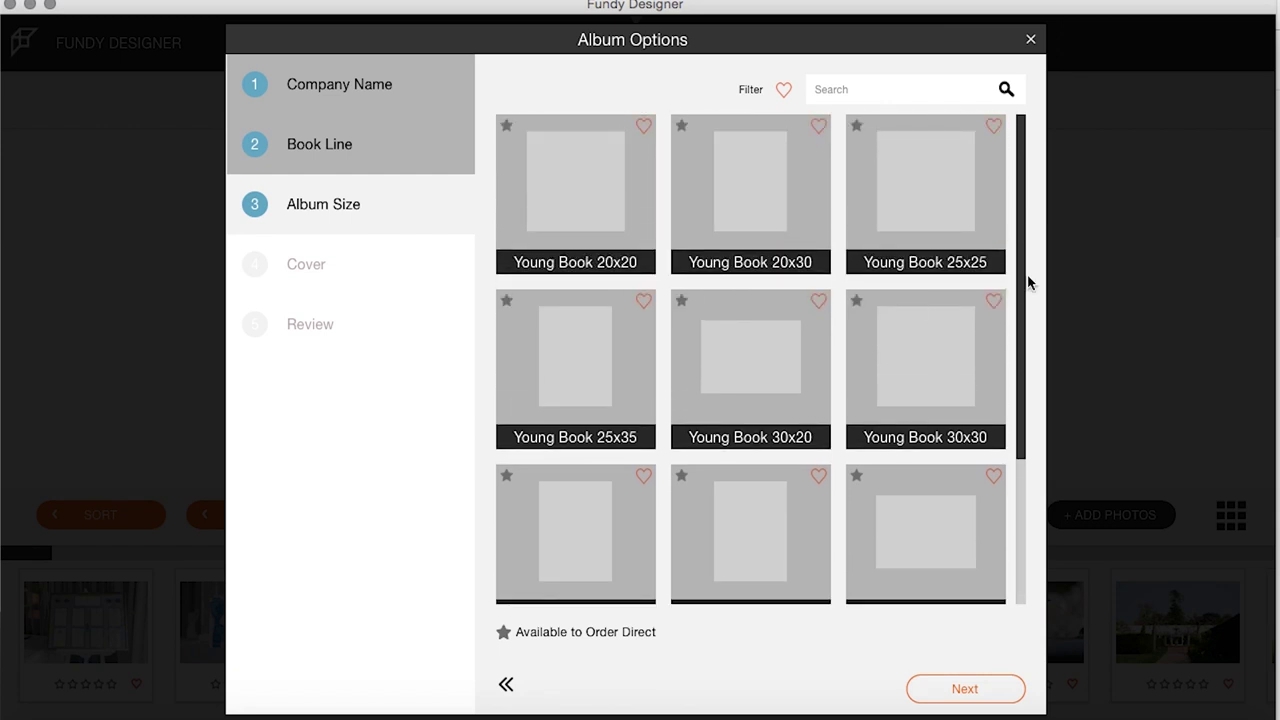
drag(1018, 272, 1018, 358)
click(924, 396)
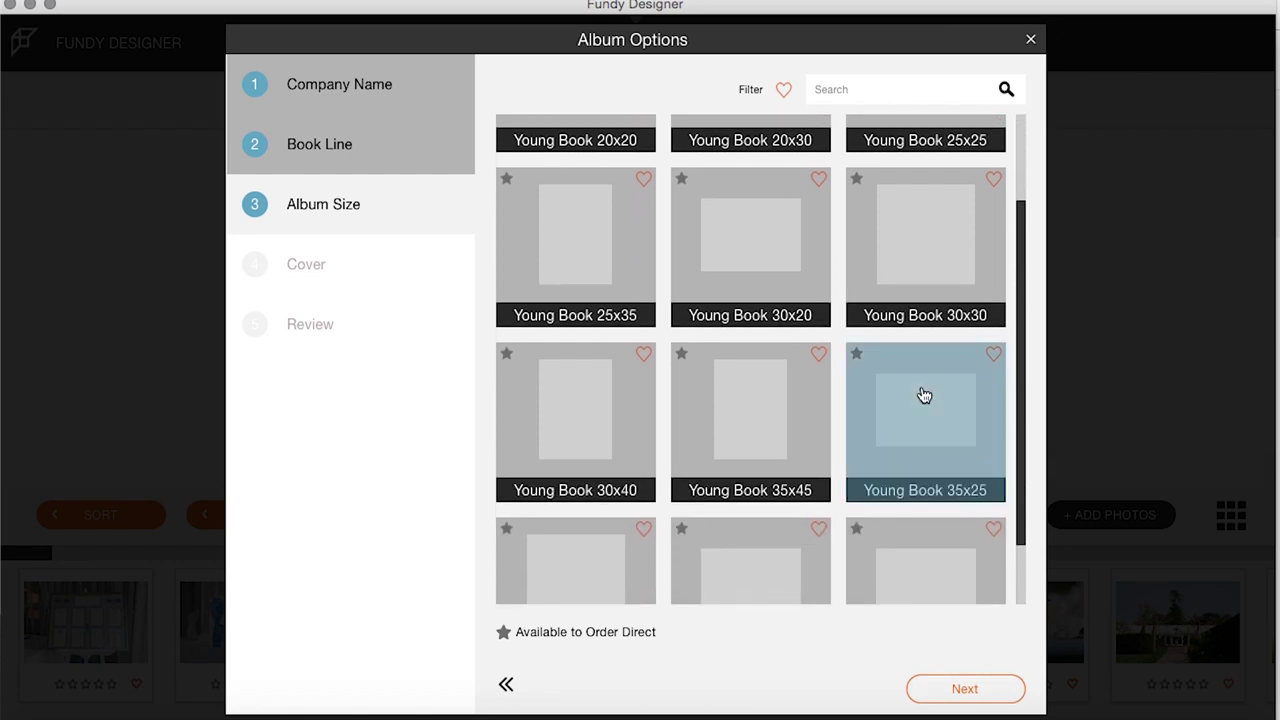
click(992, 357)
click(963, 690)
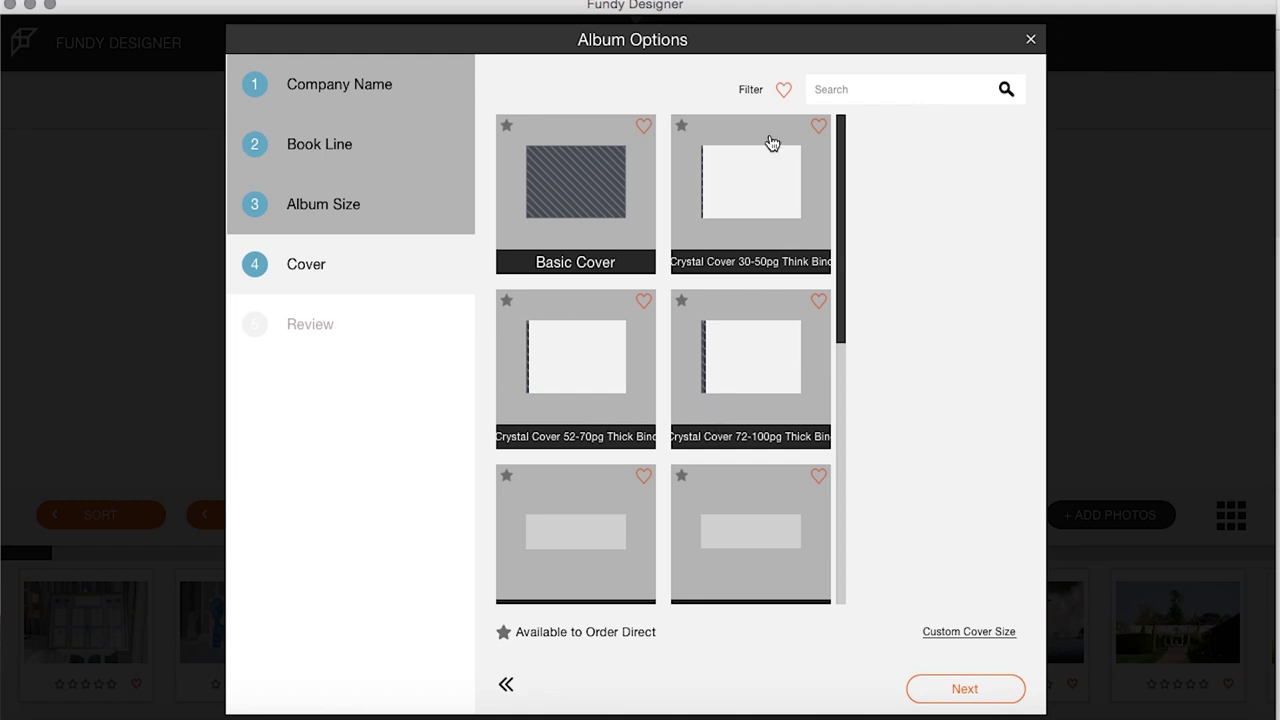
Choose the Basic Cover, name the project "Album" and create it
click(582, 195)
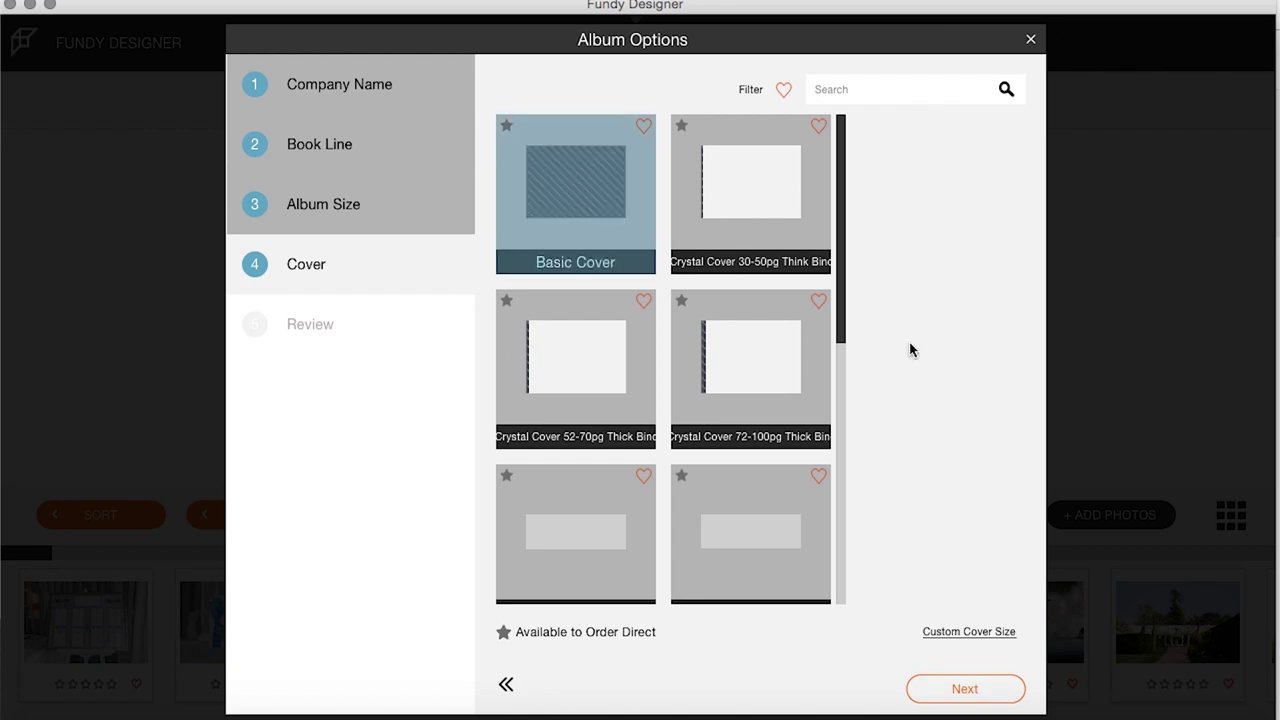
click(957, 689)
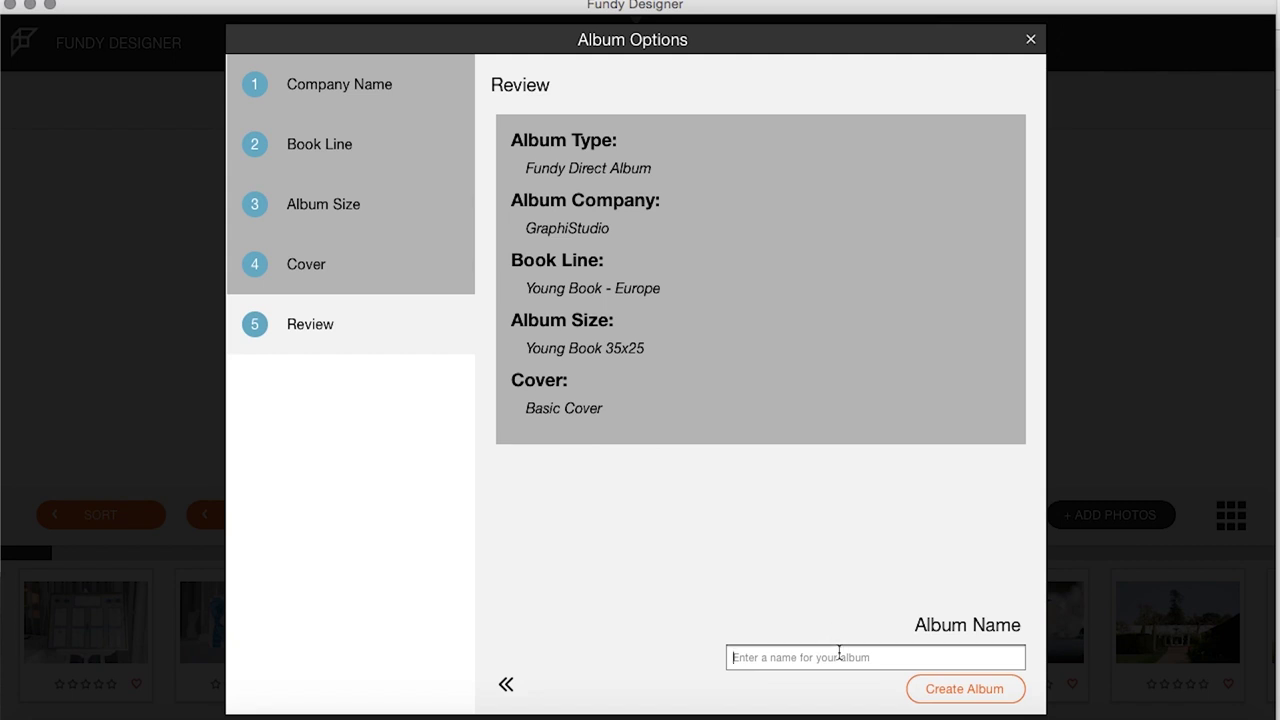
text(Album)
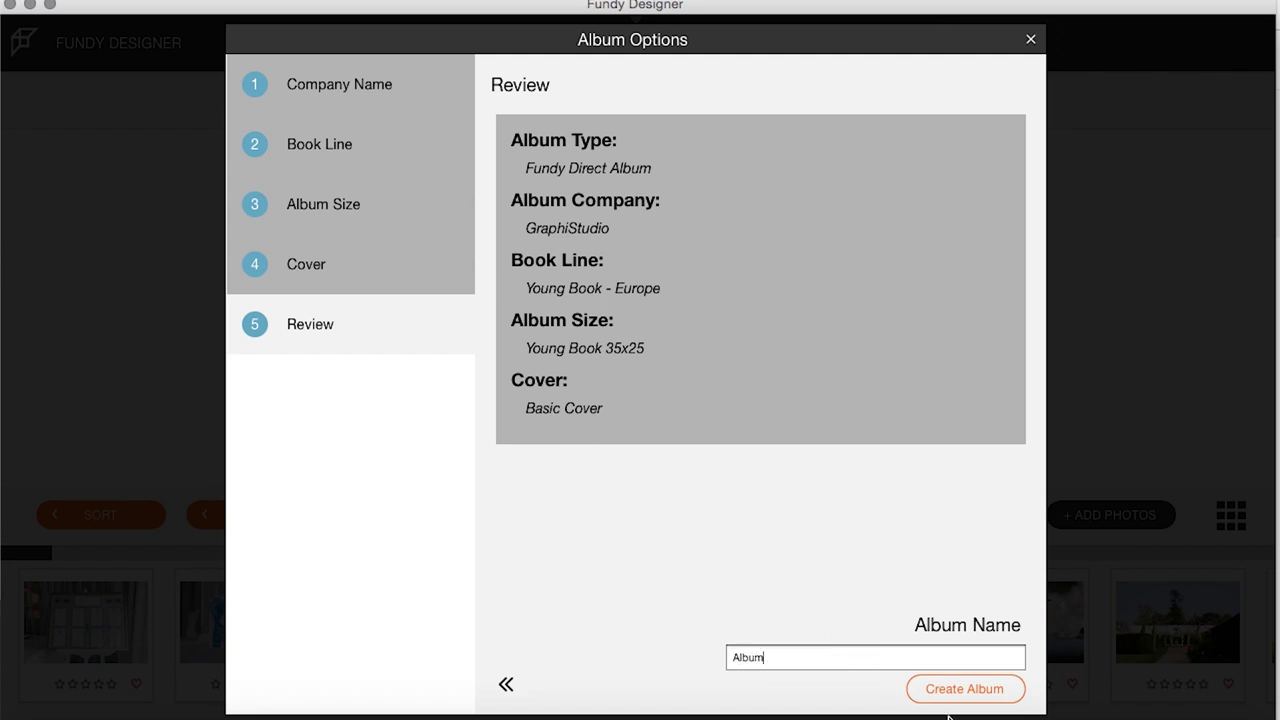
click(964, 690)
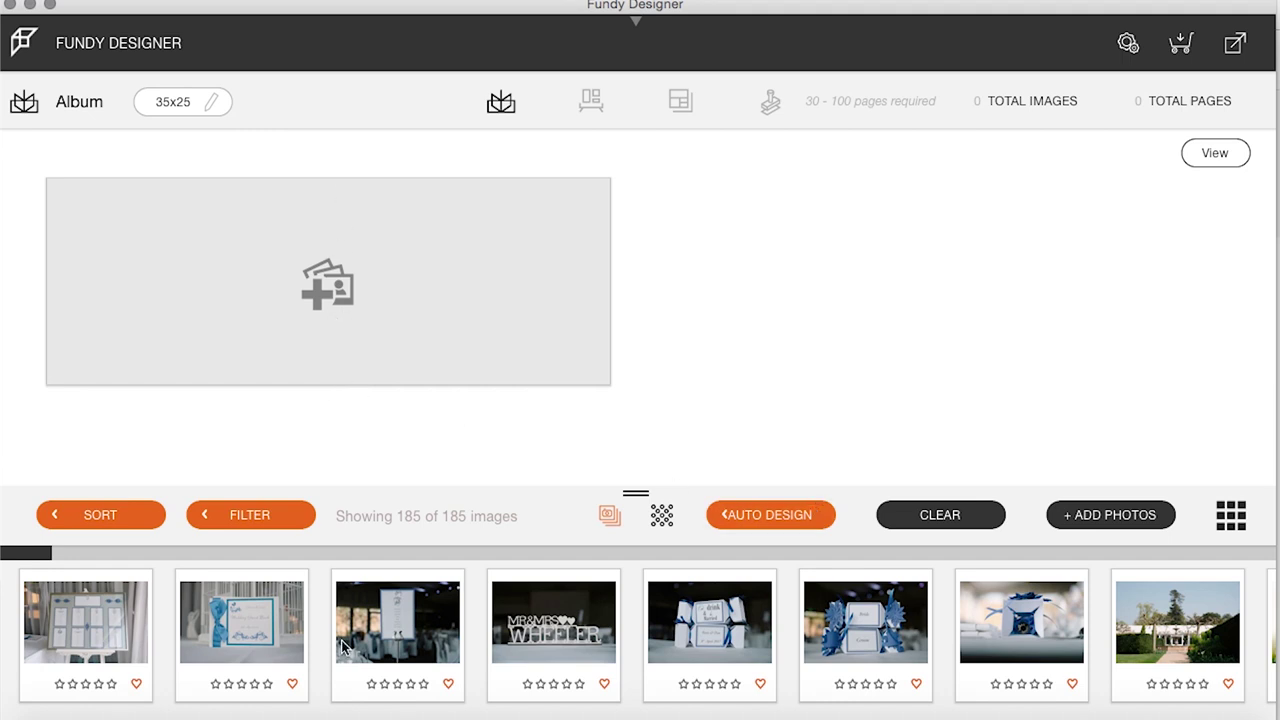
Look through the imported wedding photos in the image strip and return to its beginning
scroll(1045, 642, right, 10)
scroll(1036, 642, right, 10)
scroll(1036, 651, right, 10)
scroll(1036, 641, right, 10)
scroll(1036, 642, left, 10)
scroll(1036, 642, left, 12)
scroll(1036, 642, left, 4)
Auto-design the album from the entire collection with the Album design style and Match Original aspect ratios
click(788, 513)
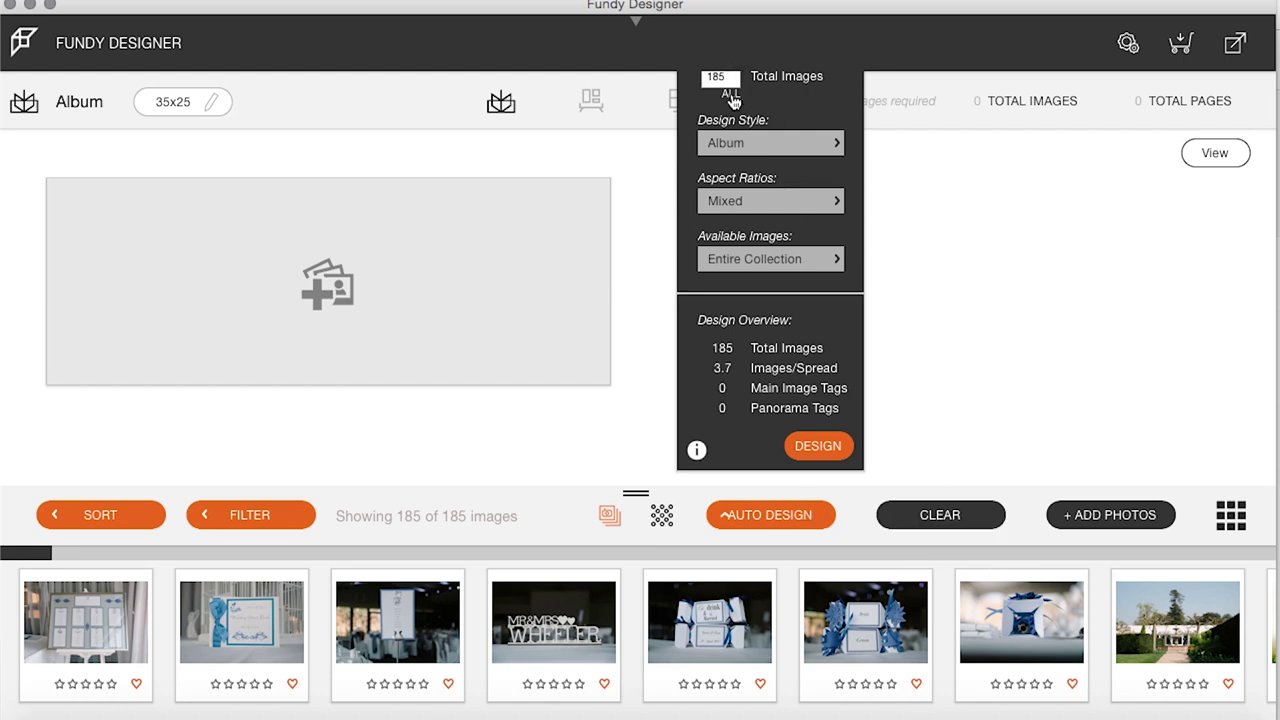
click(836, 146)
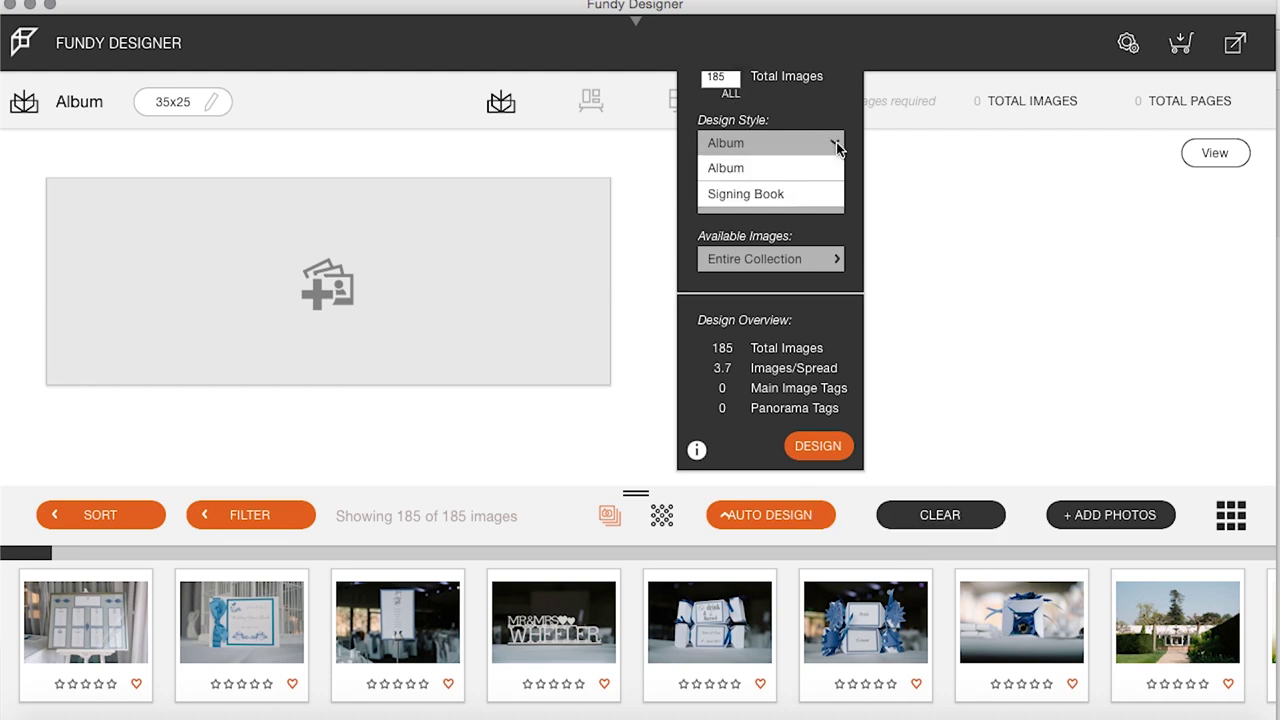
click(761, 165)
click(832, 200)
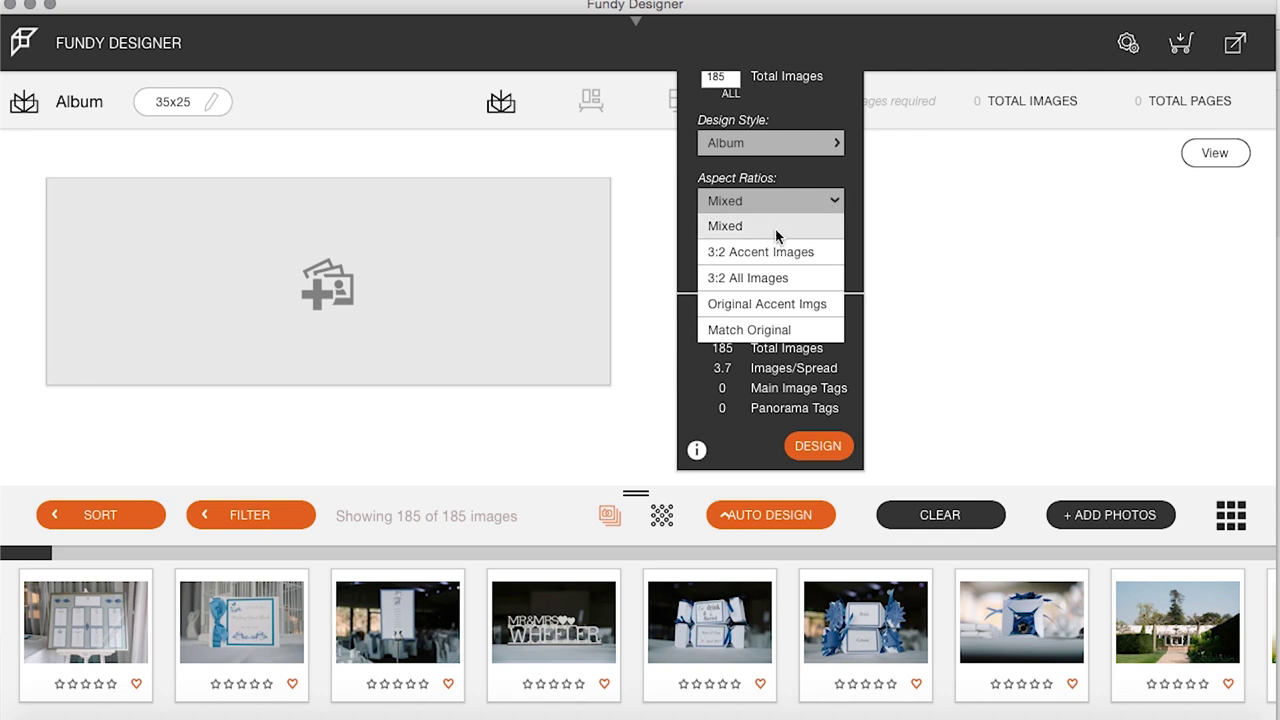
click(747, 330)
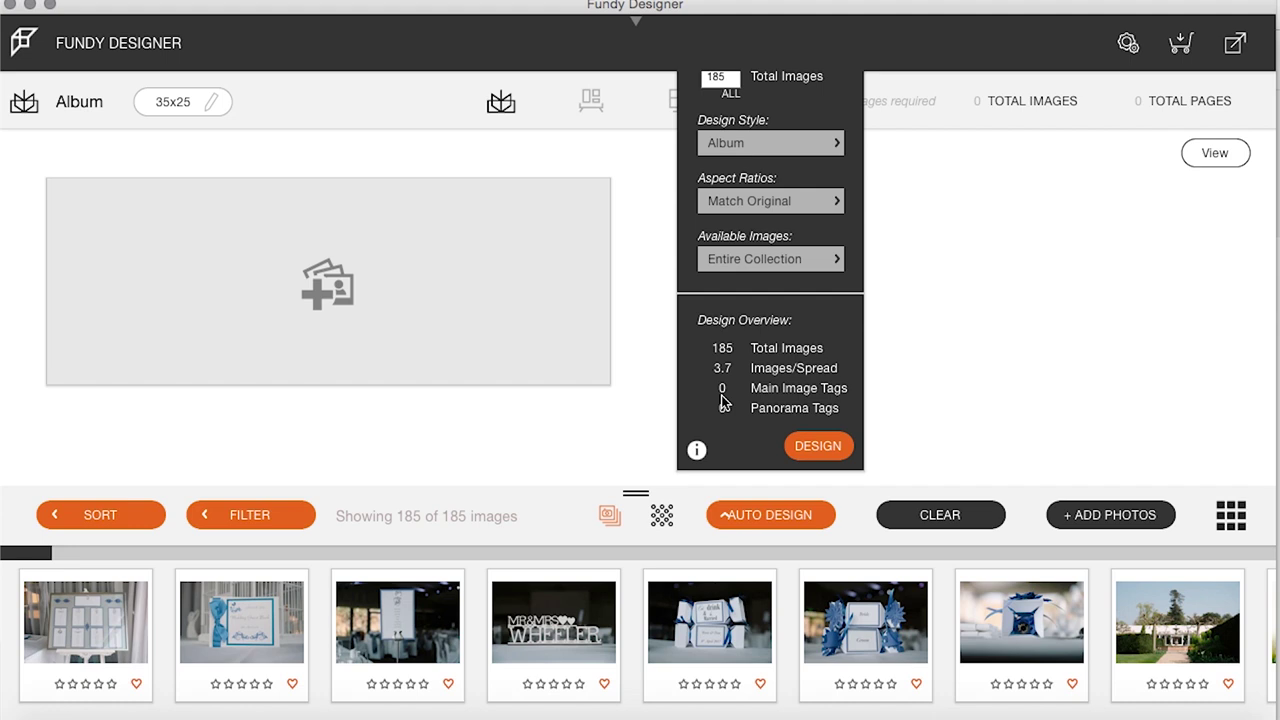
click(817, 446)
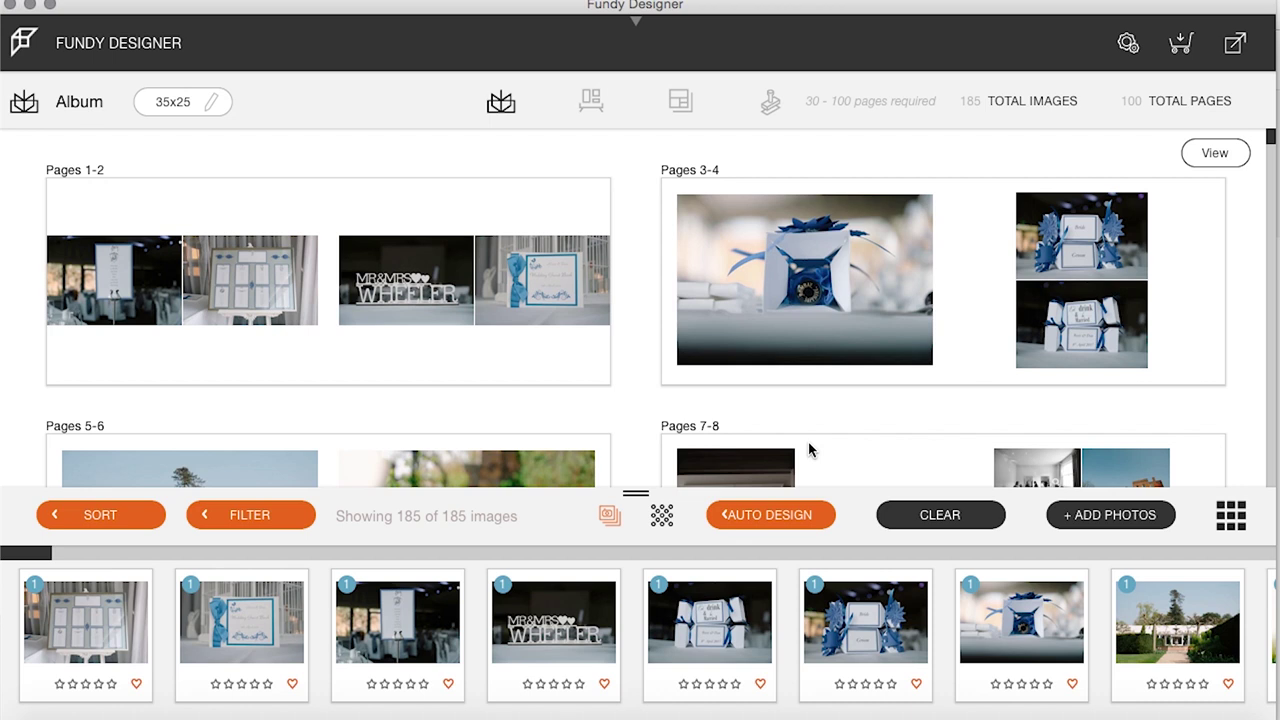
Review the auto-designed spreads through to the end of the album and go back up
scroll(778, 311, down, 5)
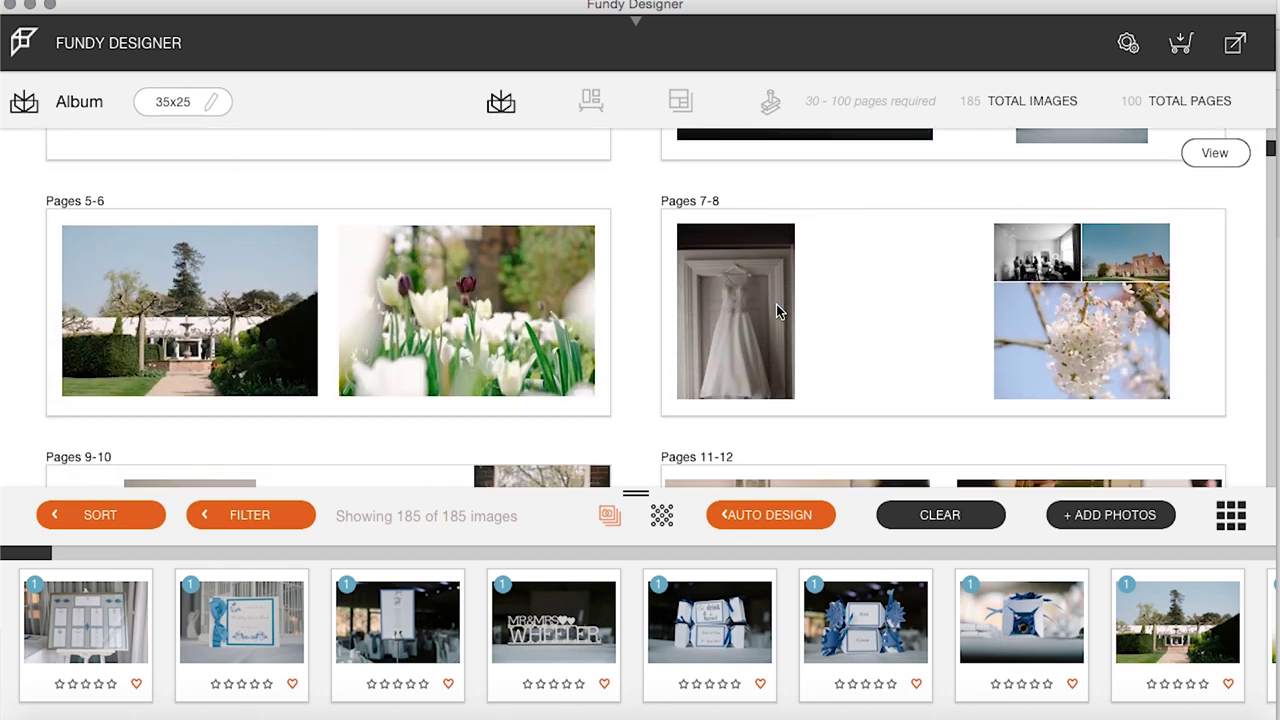
scroll(776, 304, down, 12)
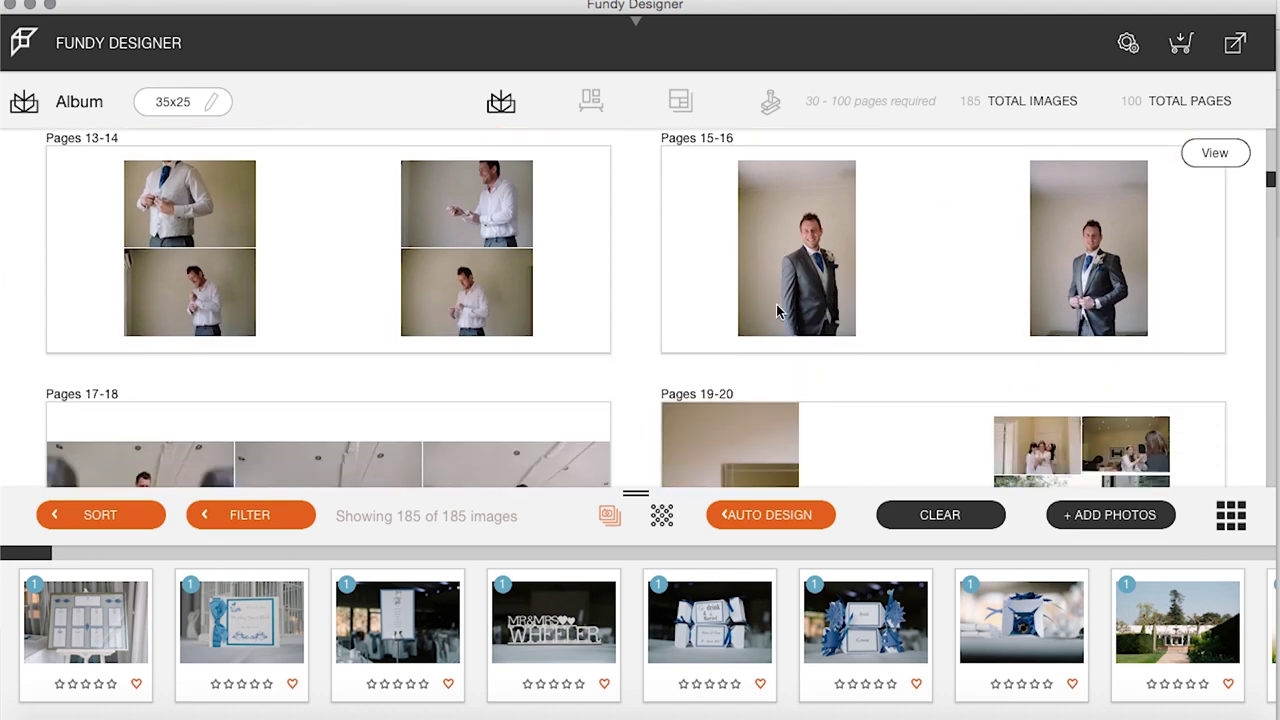
scroll(778, 311, down, 16)
scroll(778, 311, down, 10)
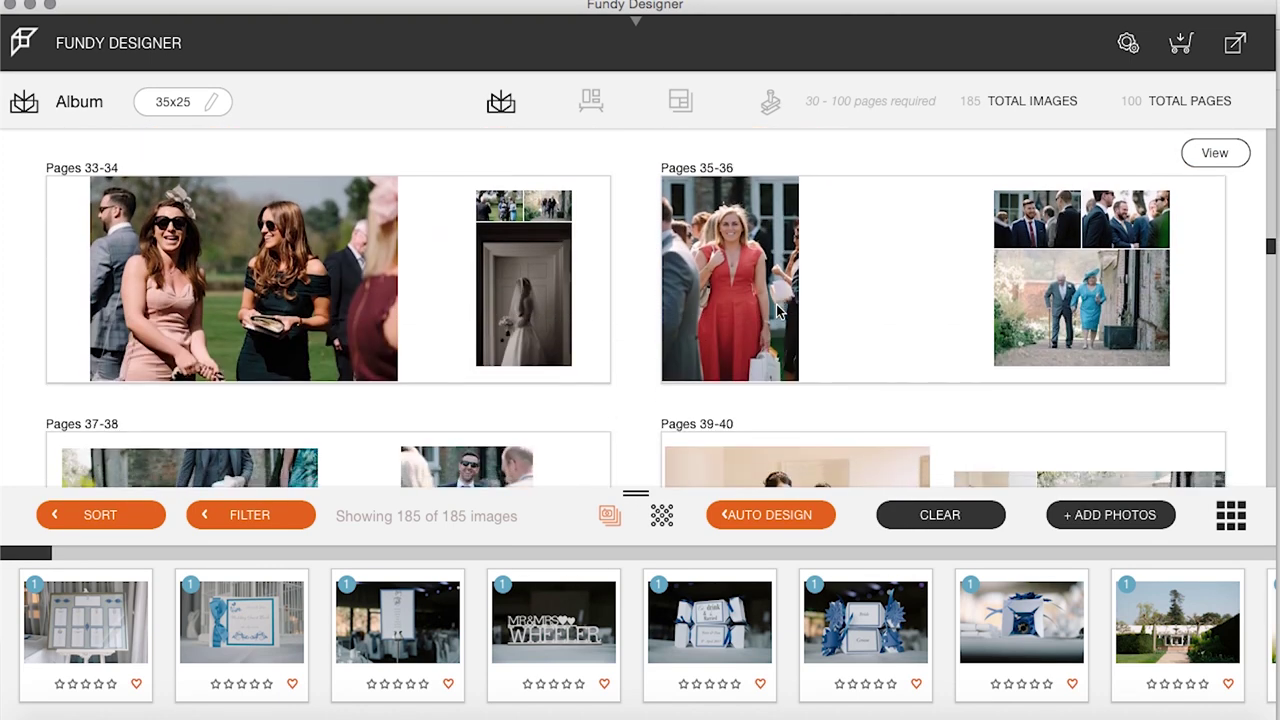
scroll(778, 311, down, 9)
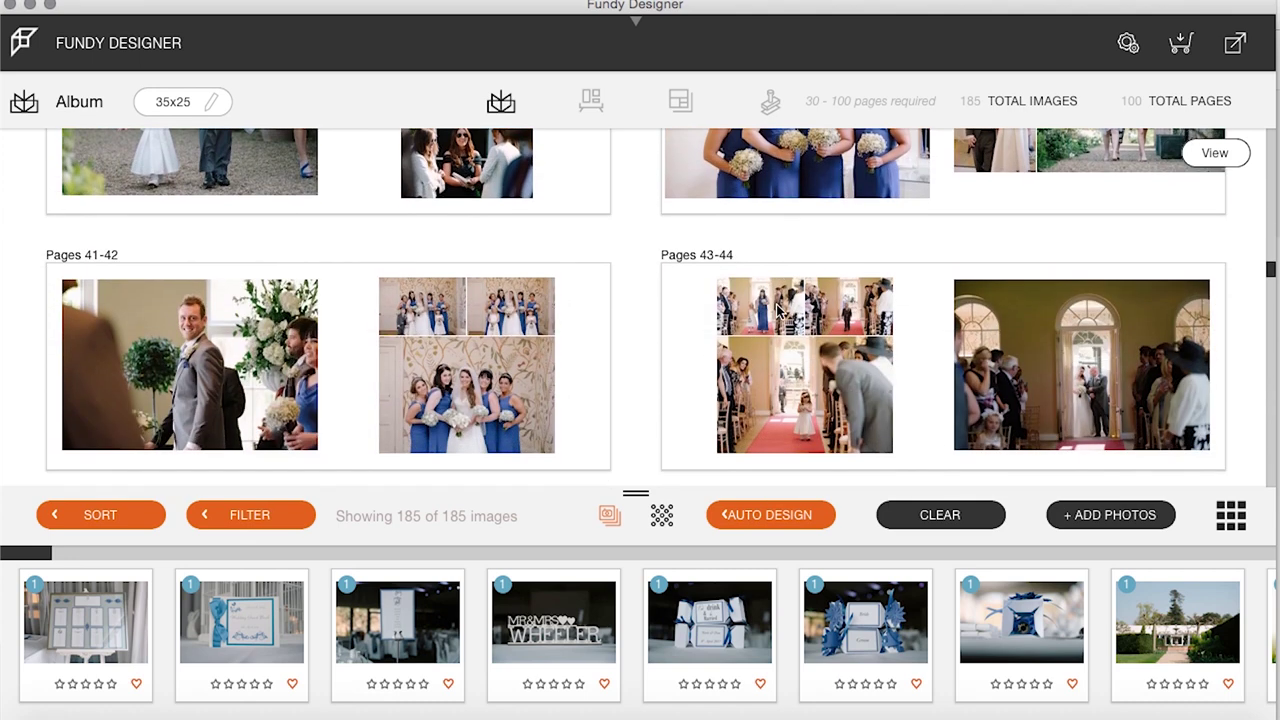
scroll(778, 311, down, 5)
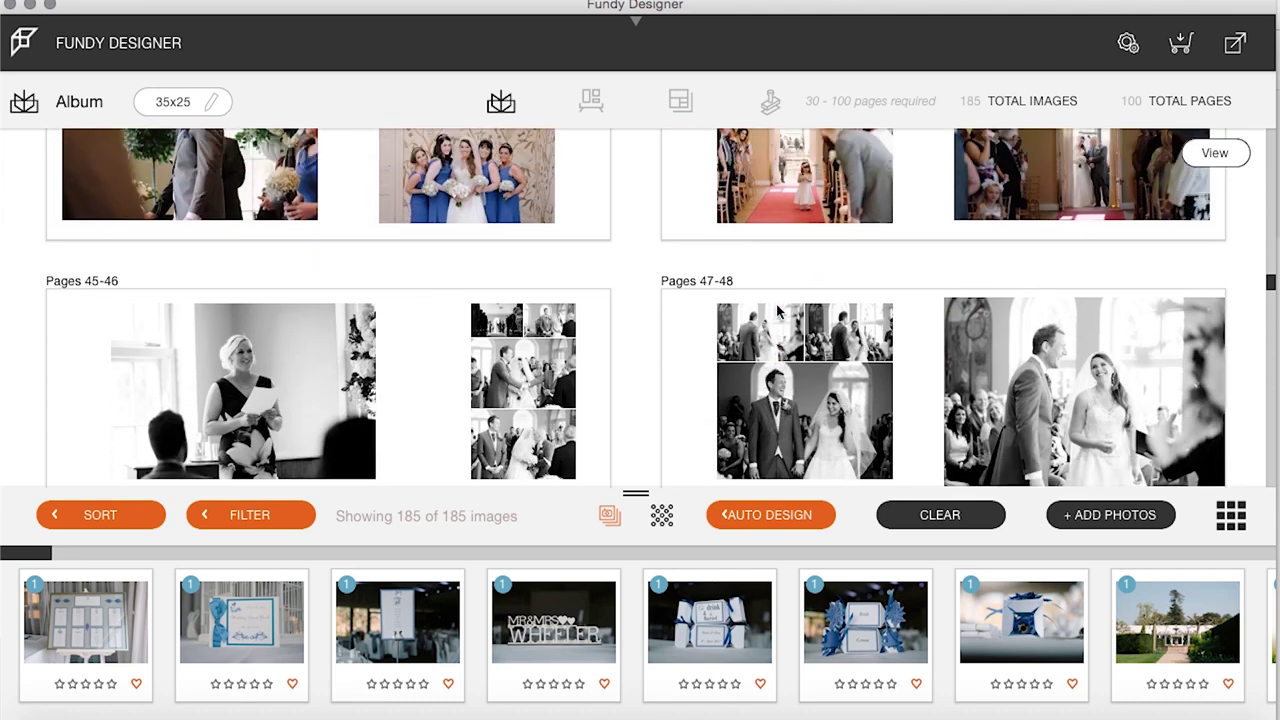
scroll(778, 311, up, 2)
scroll(778, 311, down, 4)
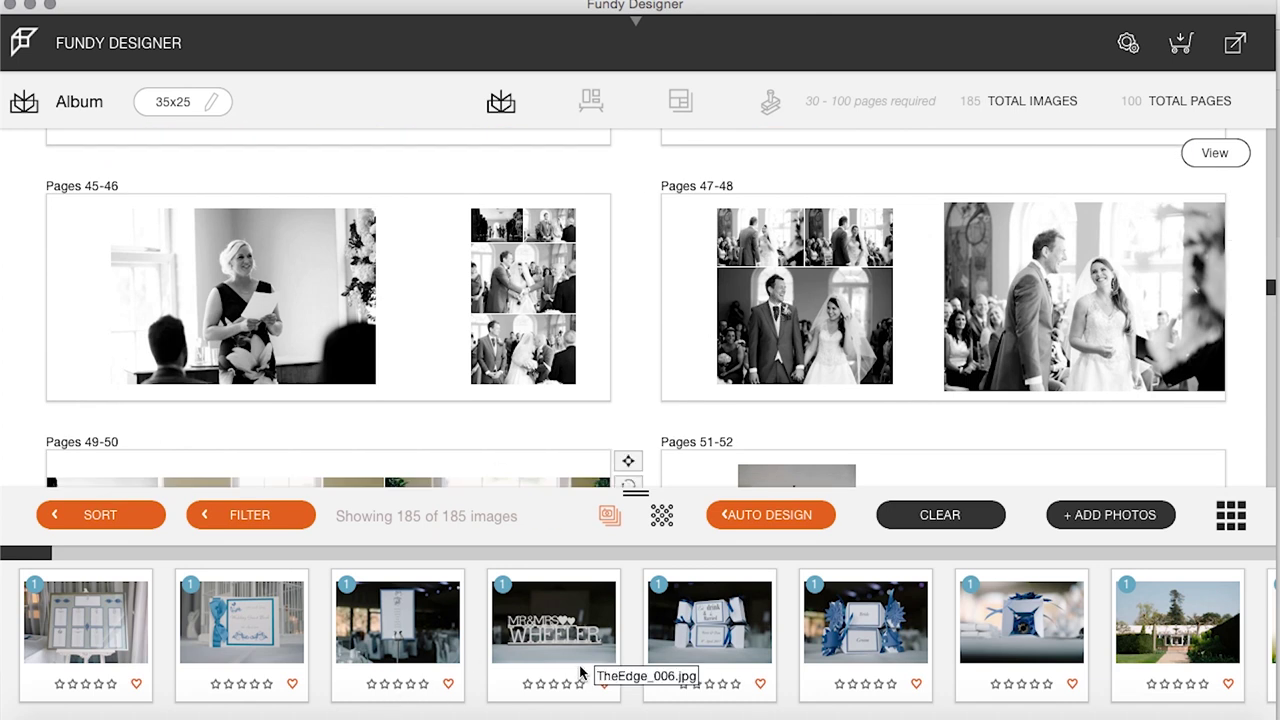
scroll(598, 325, down, 5)
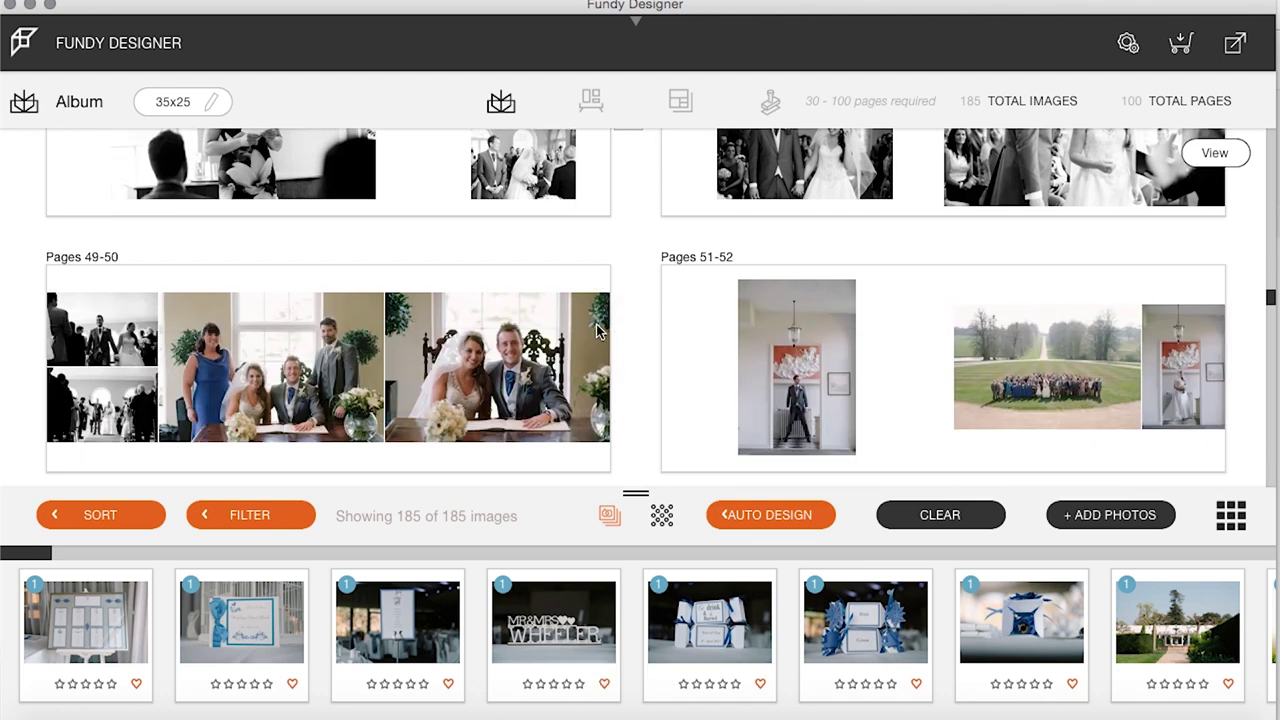
scroll(598, 325, down, 3)
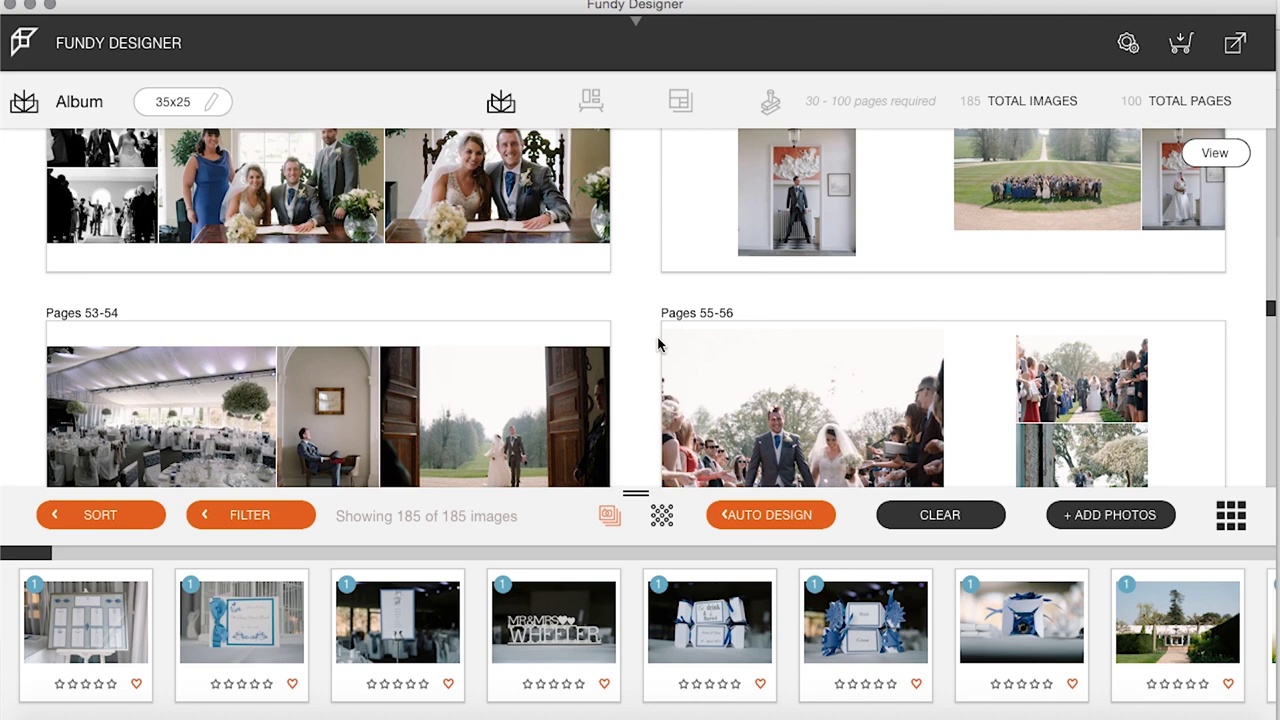
scroll(643, 340, down, 10)
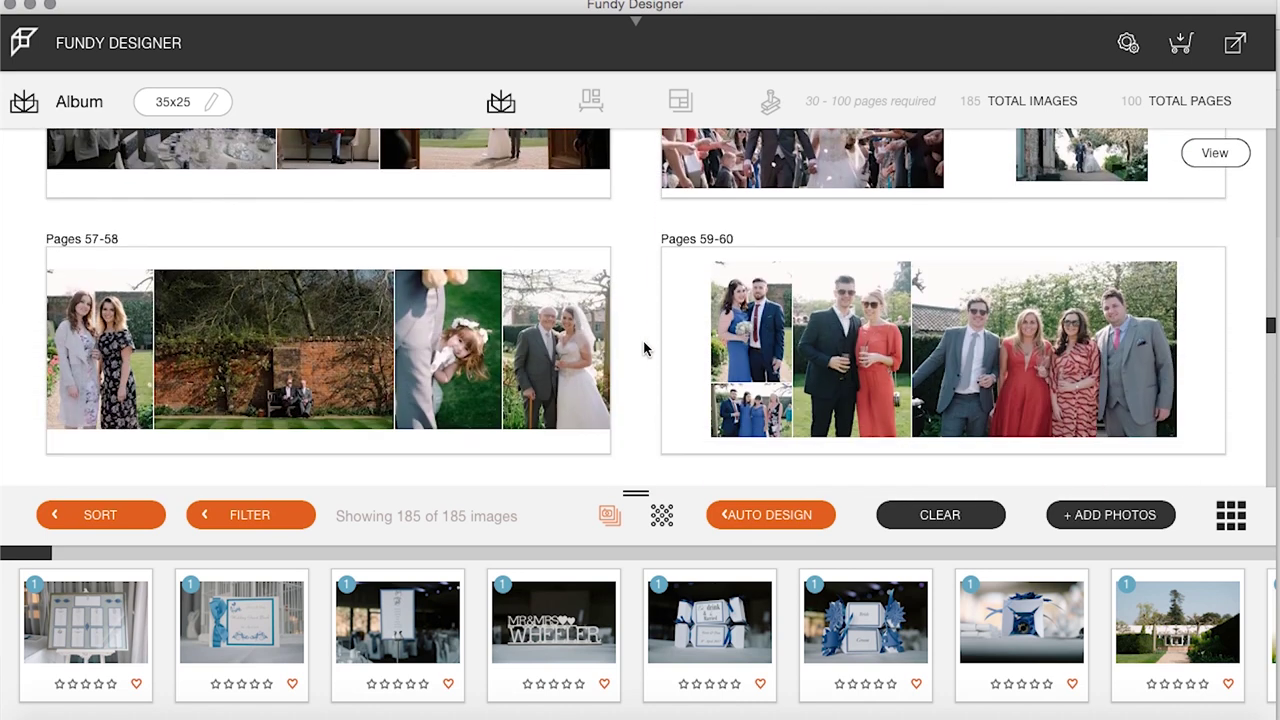
scroll(644, 342, down, 10)
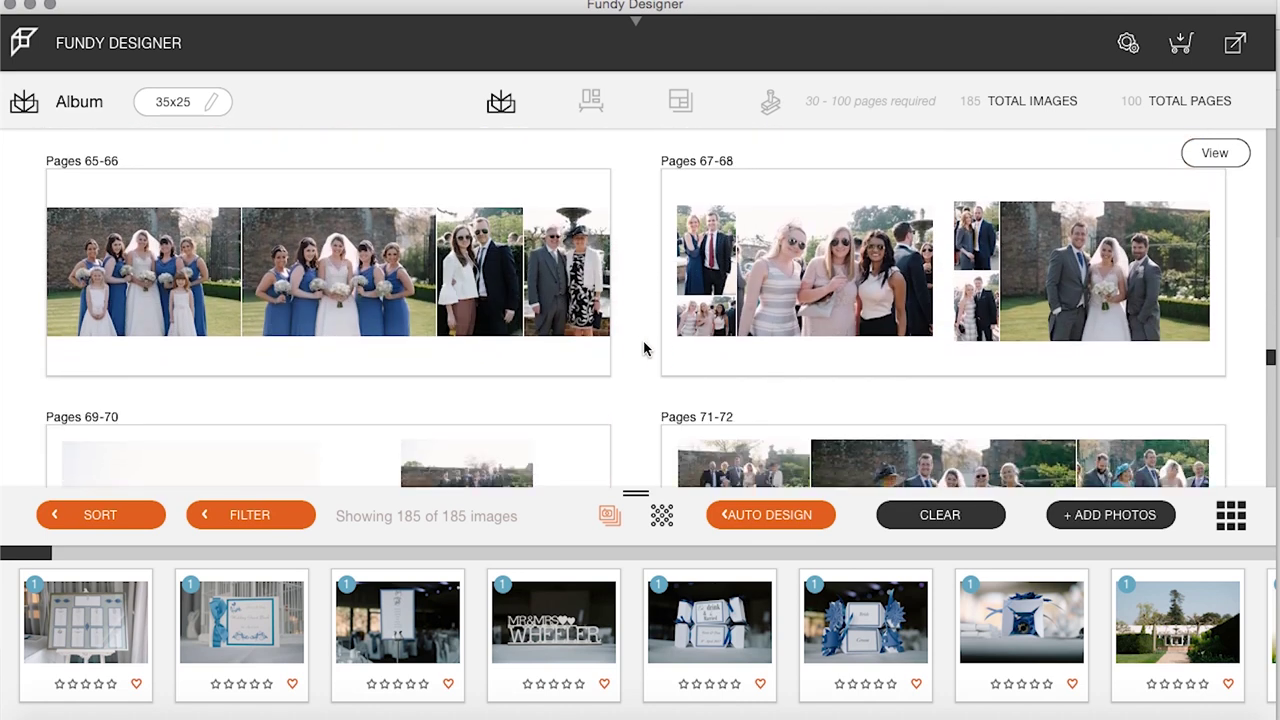
scroll(643, 348, down, 10)
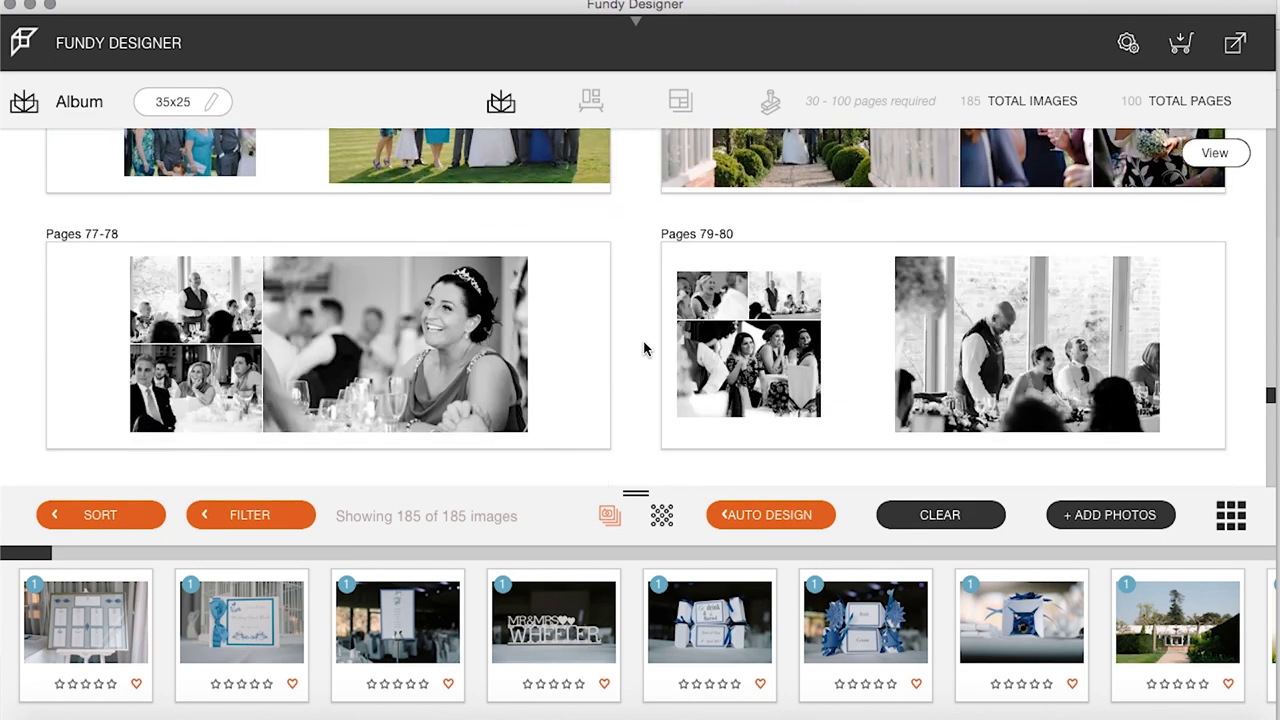
scroll(643, 348, down, 10)
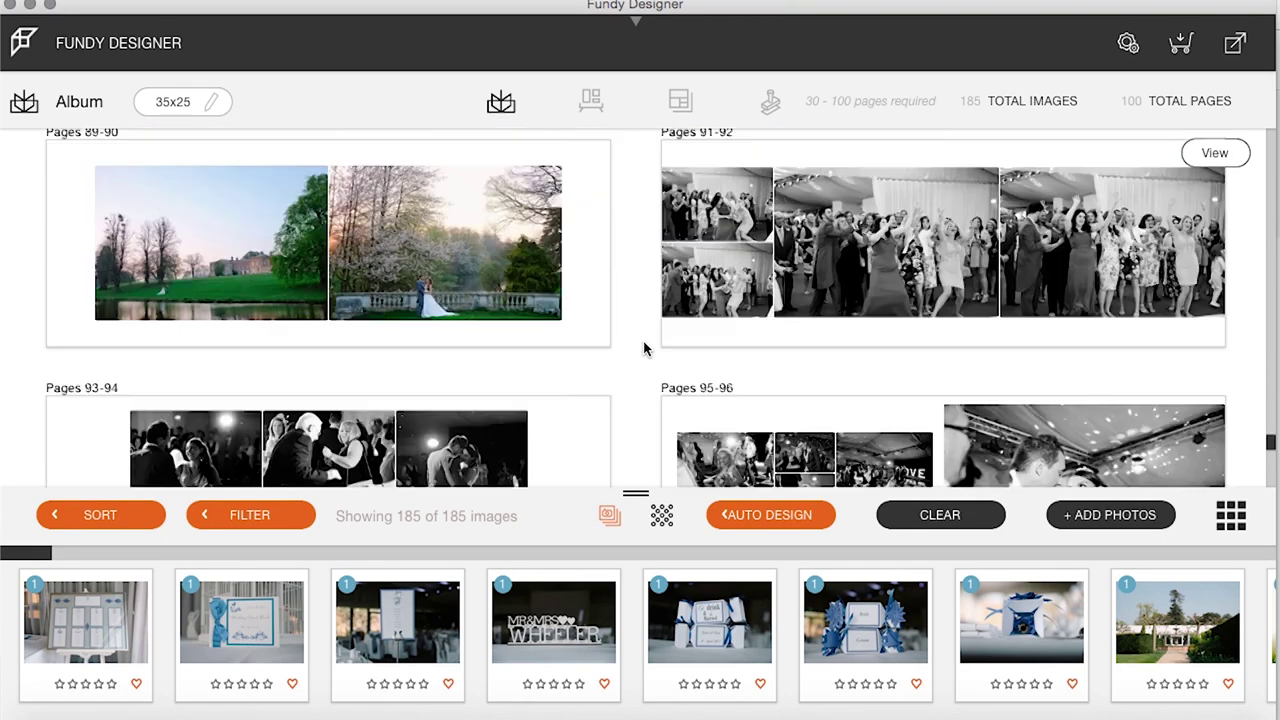
scroll(644, 236, down, 5)
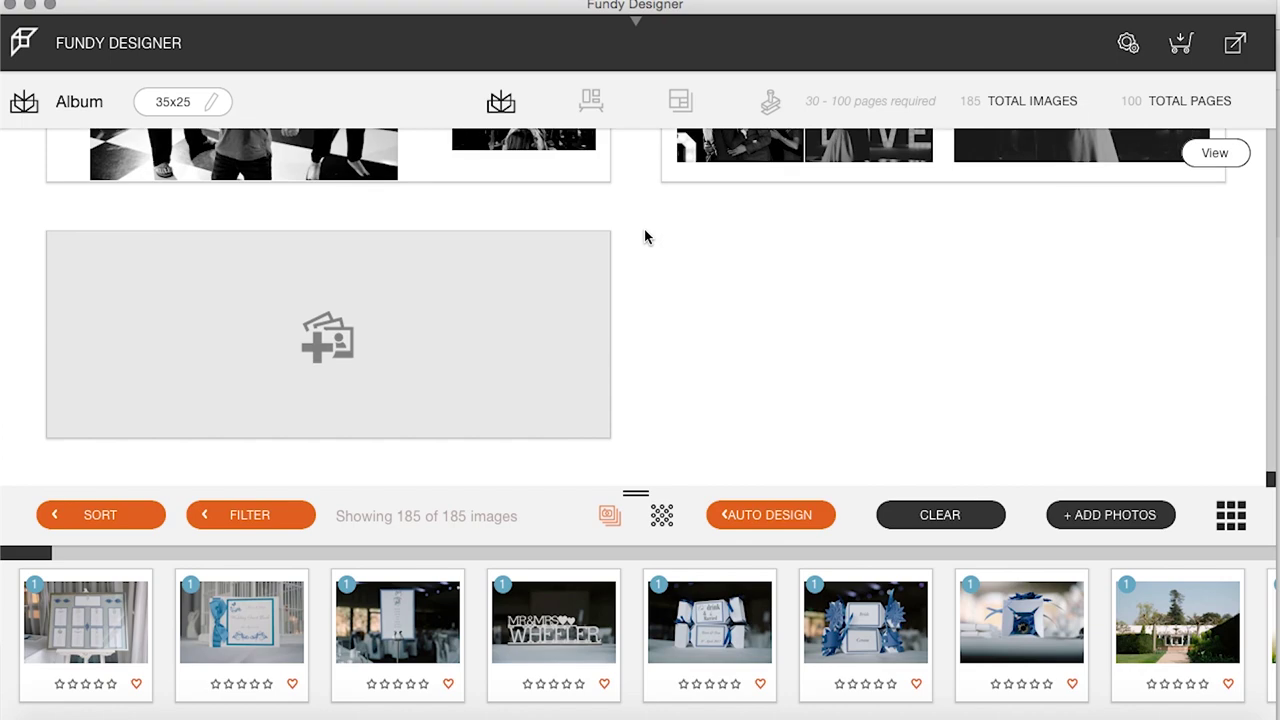
scroll(644, 236, up, 8)
scroll(644, 236, up, 20)
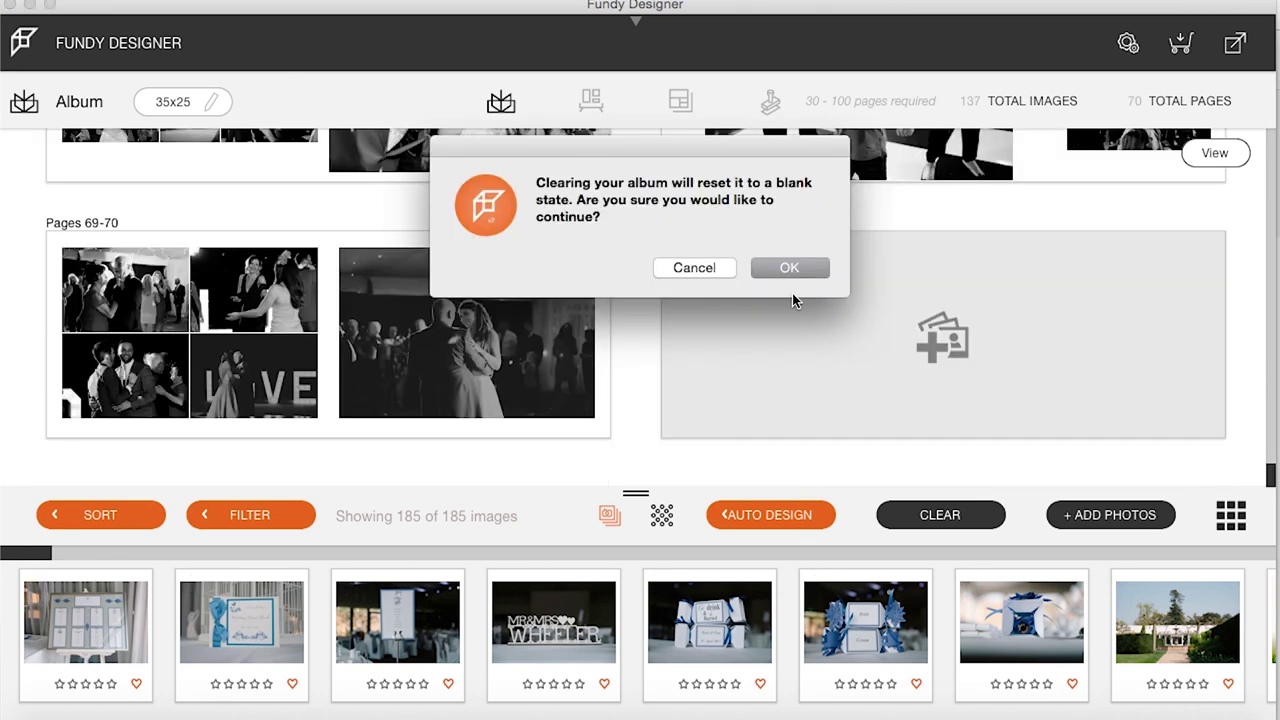
Clear the album to a blank state and place the red-brick manor house photo on the first spread
click(769, 268)
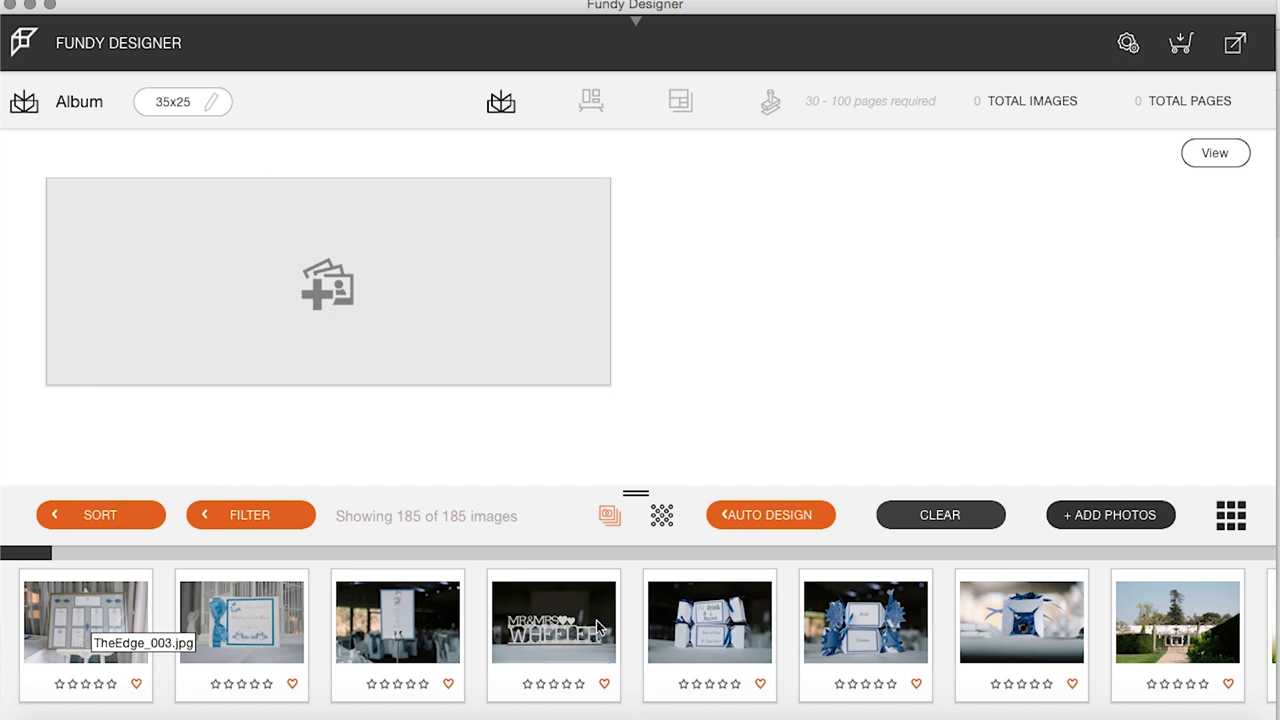
scroll(596, 620, right, 2)
scroll(596, 619, right, 5)
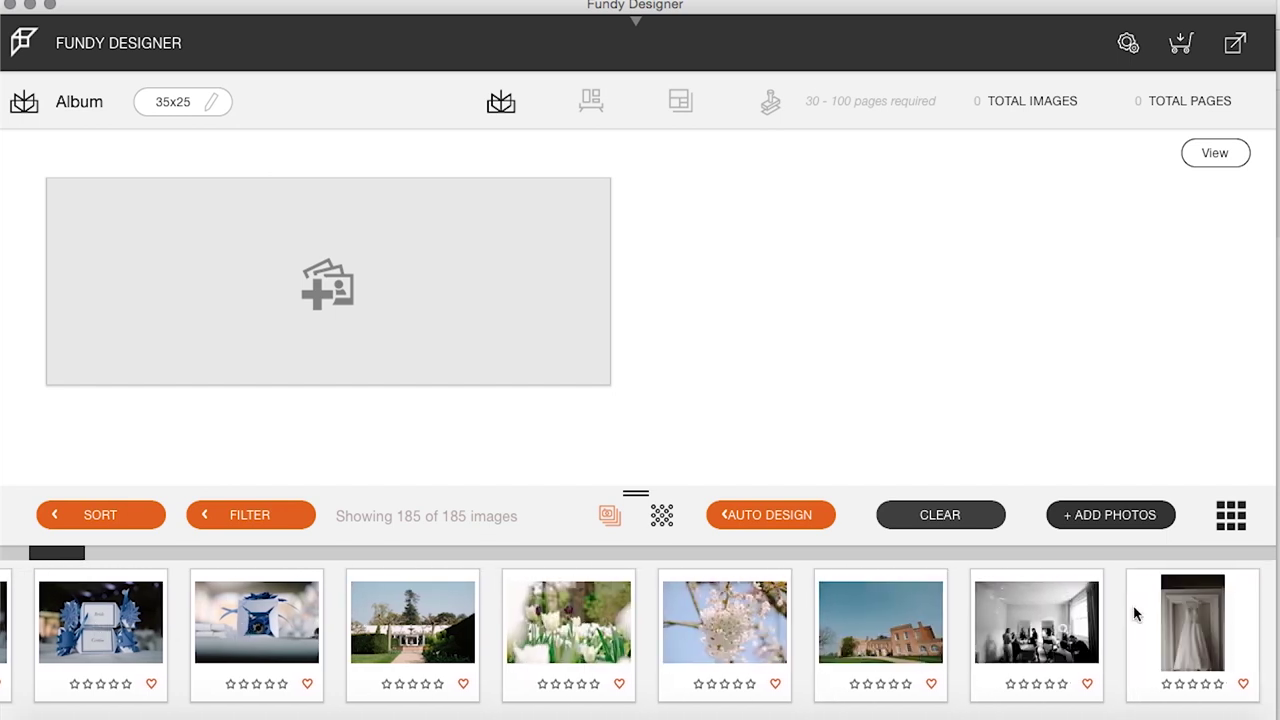
click(860, 613)
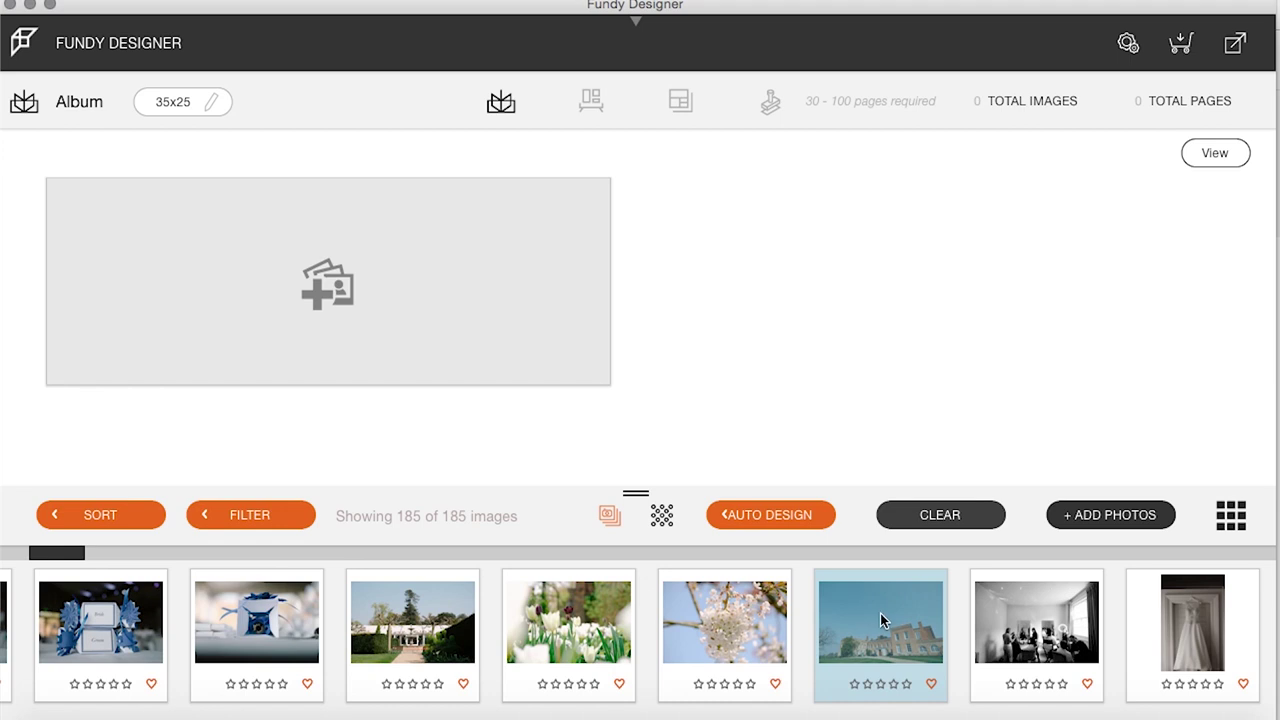
drag(886, 616, 395, 257)
drag(449, 328, 445, 320)
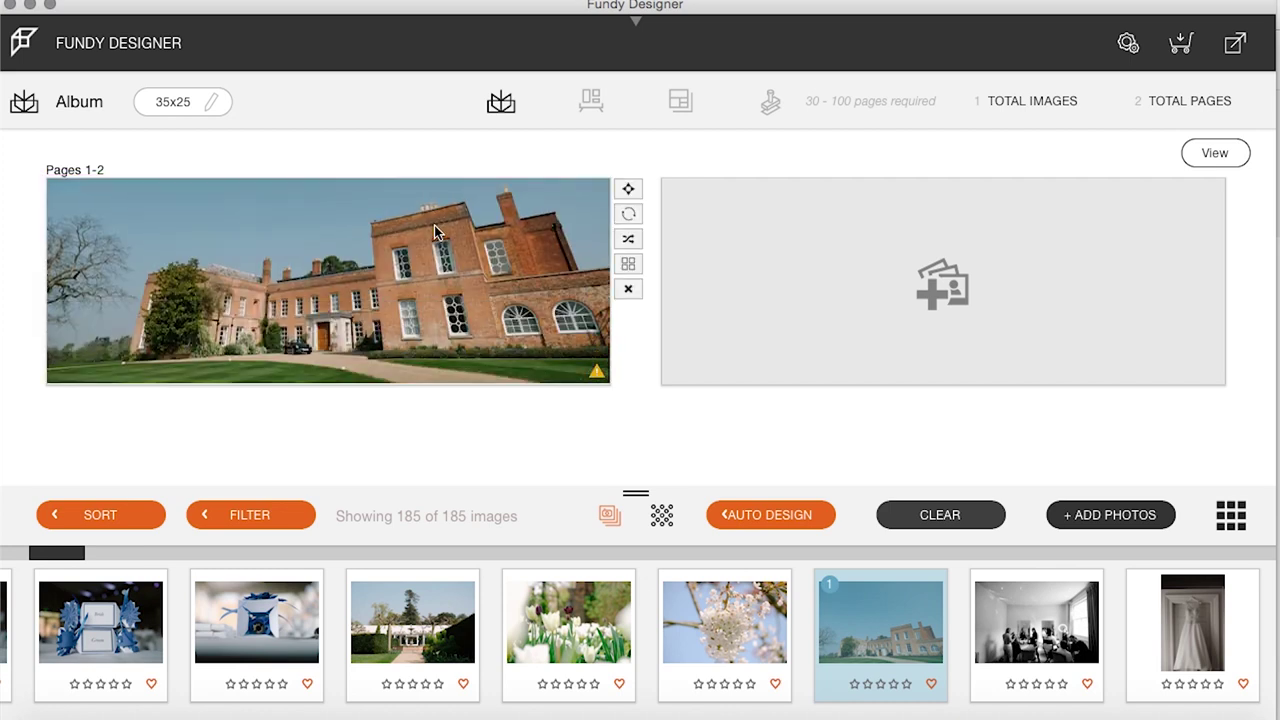
Apply the full-bleed single-photo album layout to the first spread and reposition the photo to show the whole manor house
double_click(459, 308)
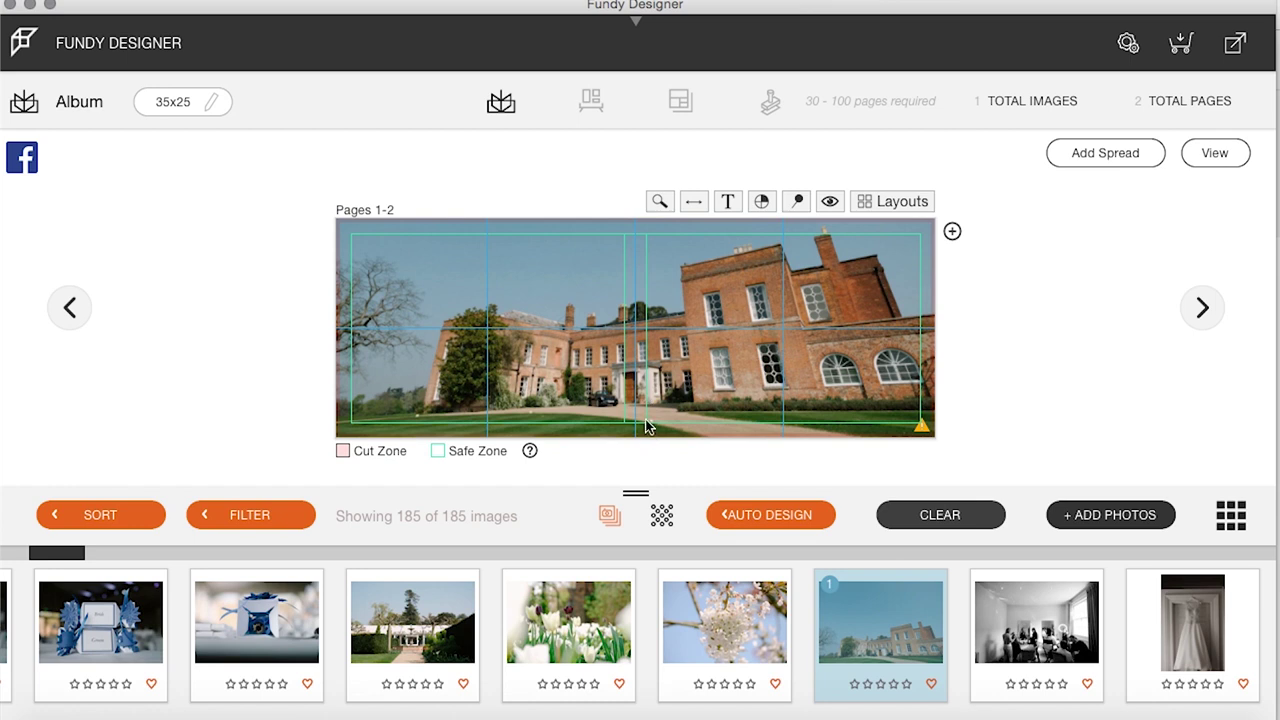
click(670, 378)
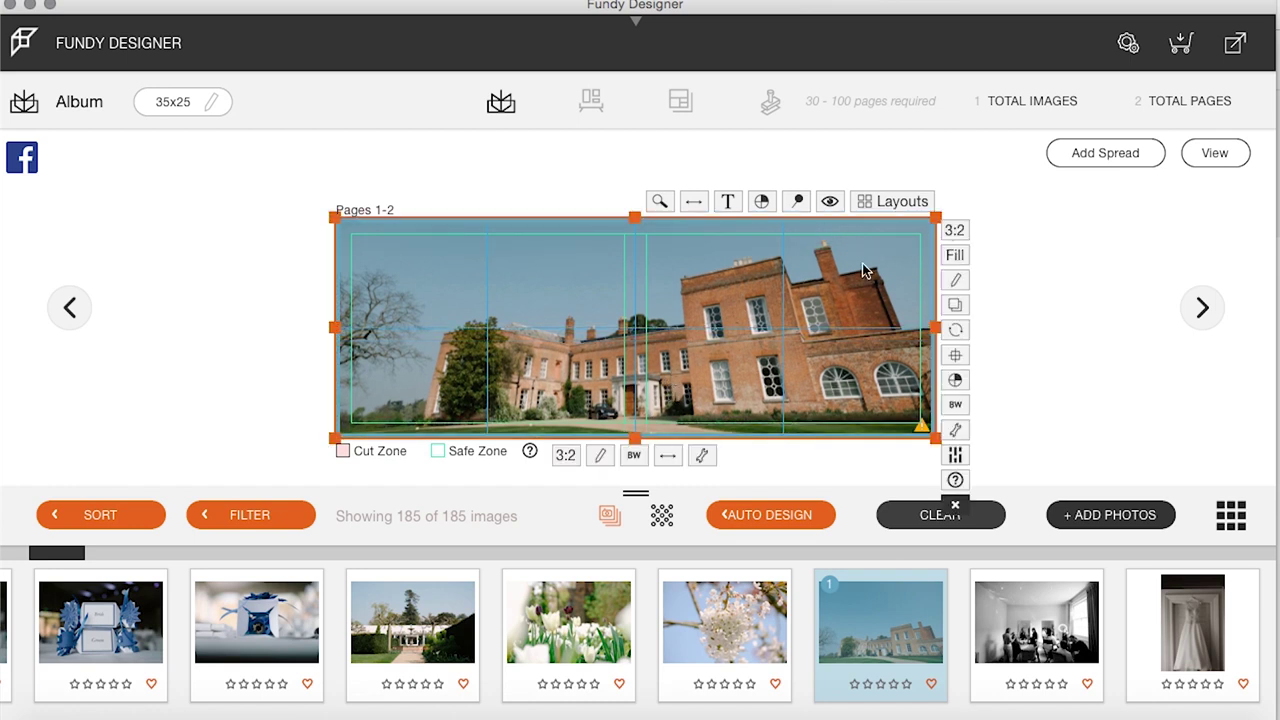
click(884, 203)
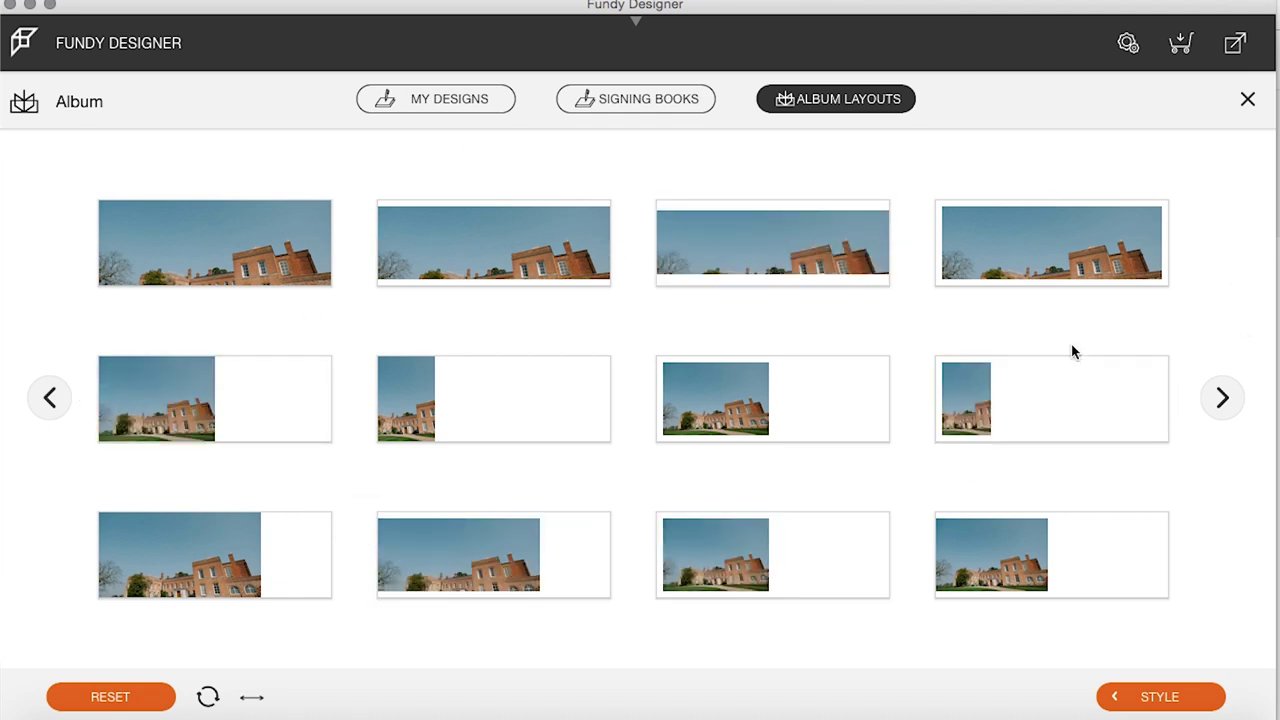
click(1228, 400)
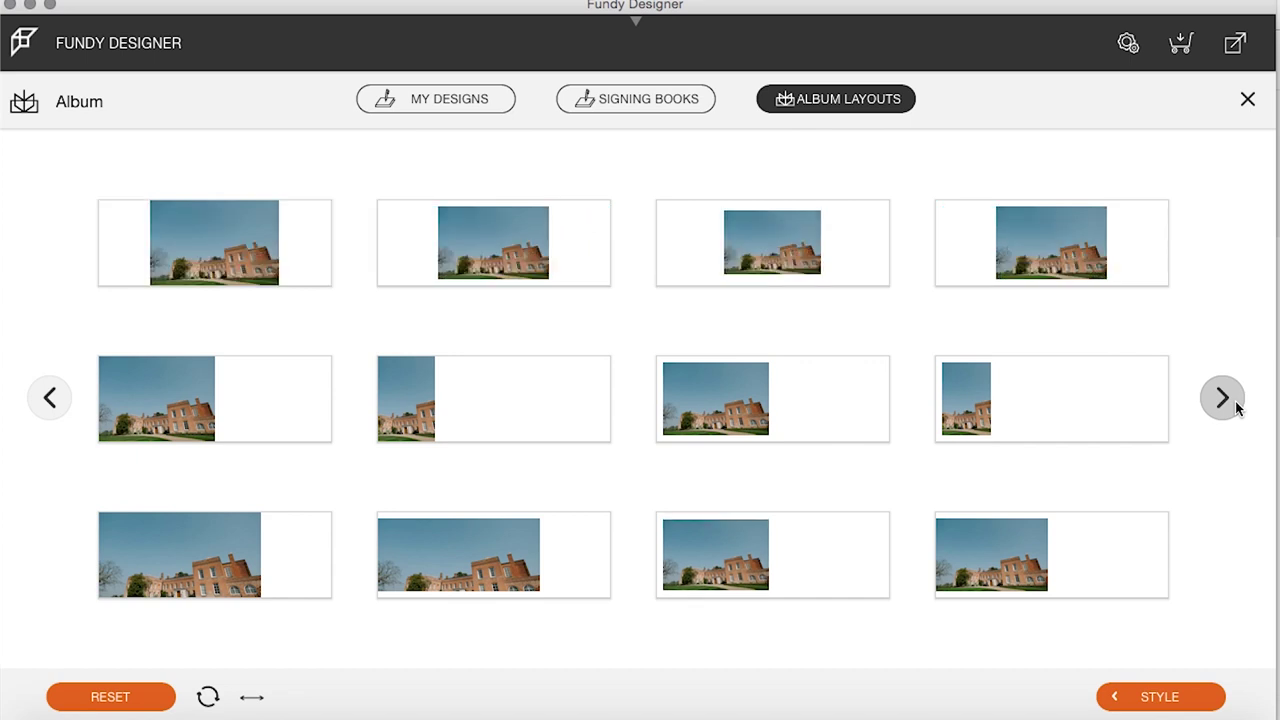
click(50, 399)
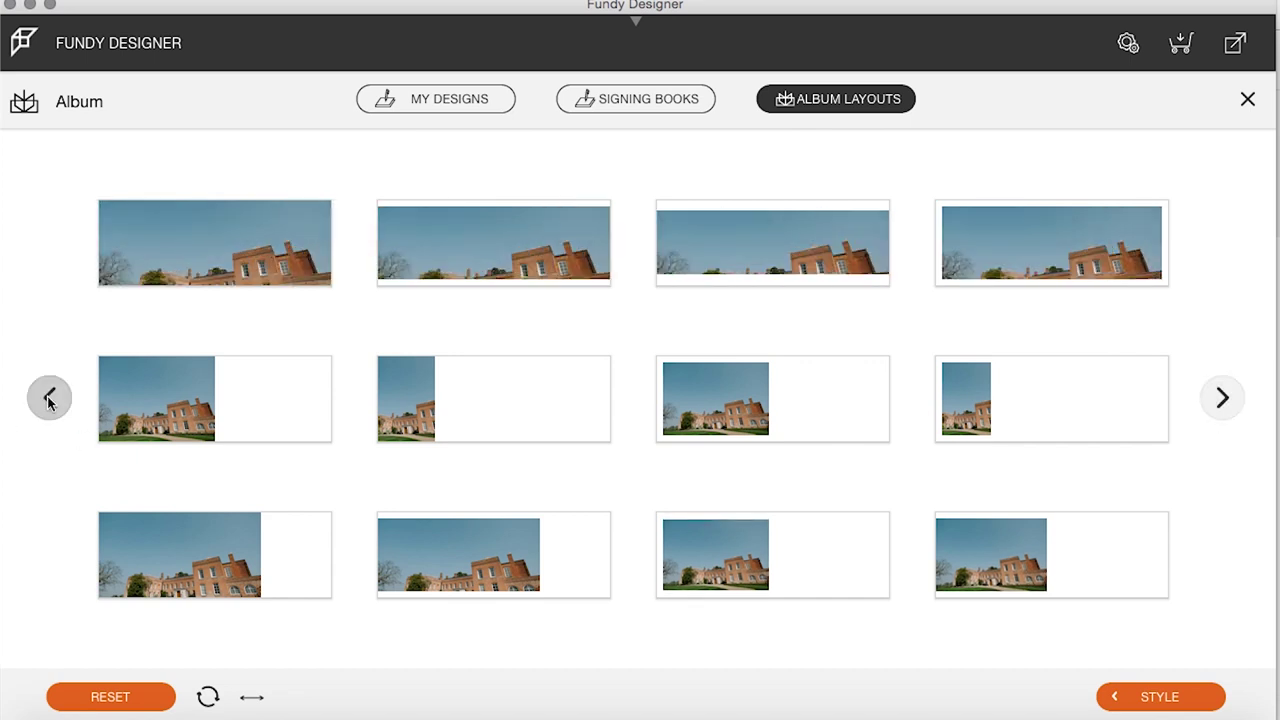
click(245, 237)
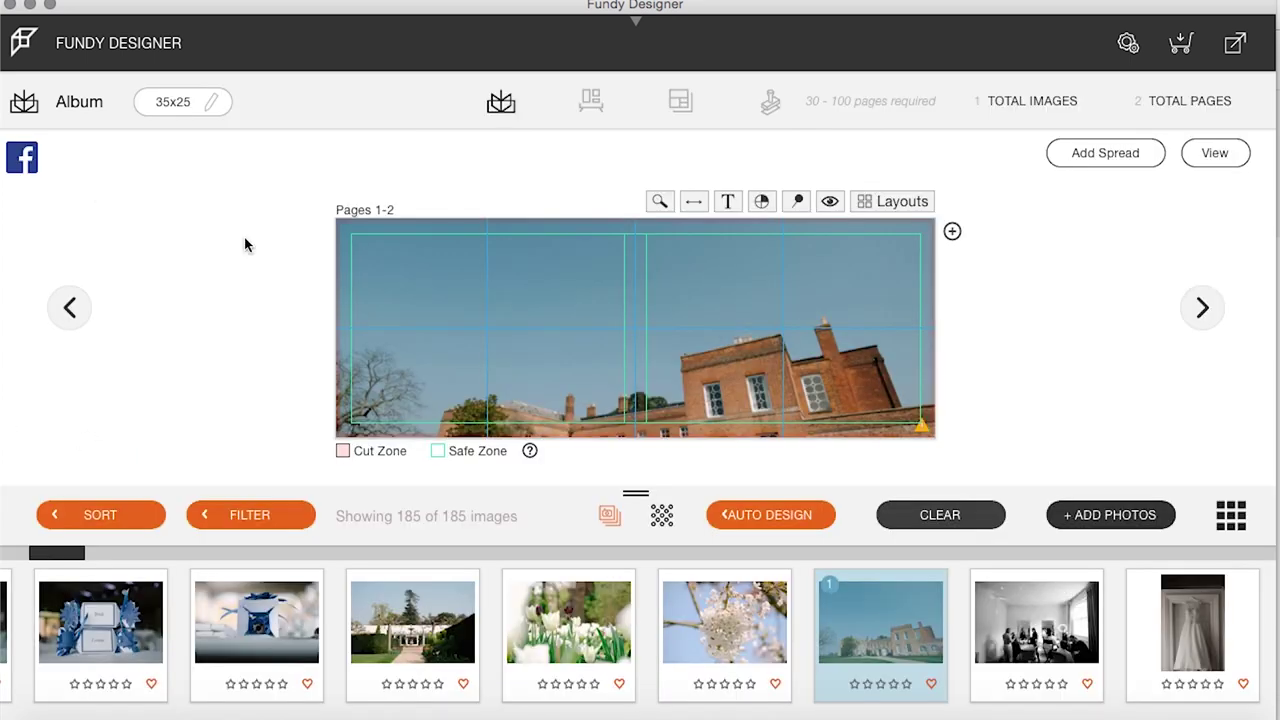
drag(783, 323, 730, 267)
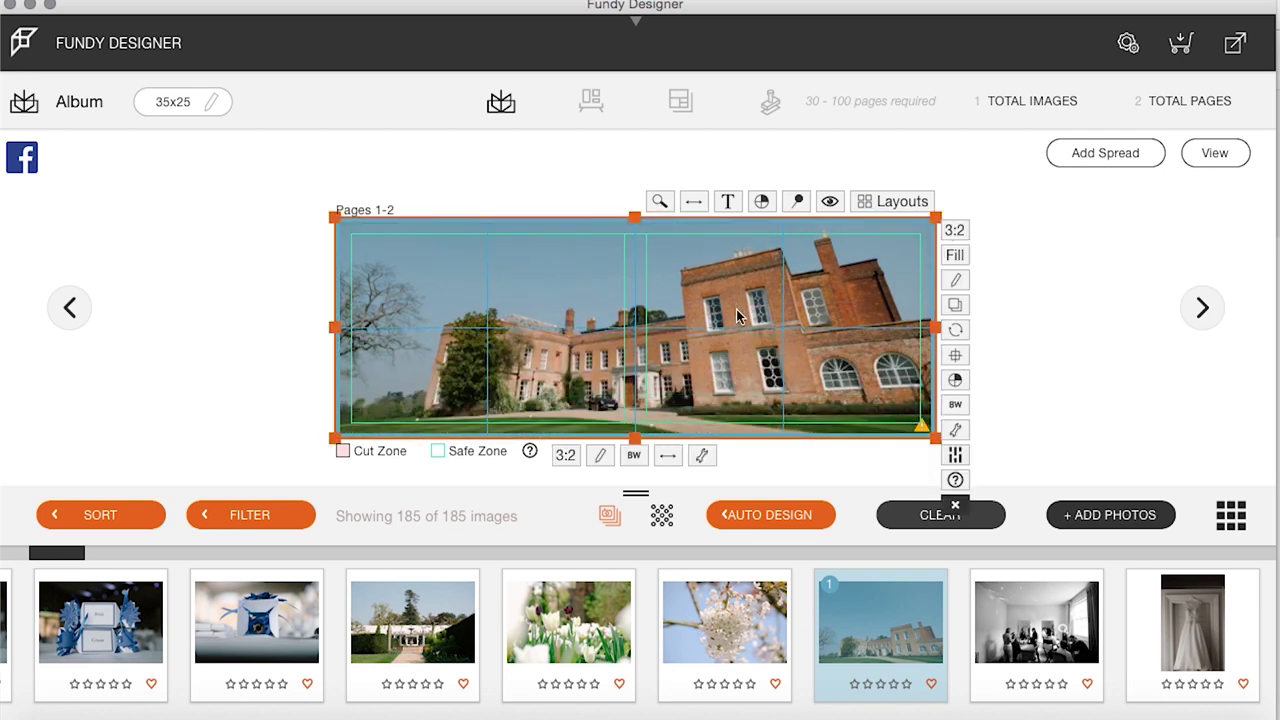
Try adjusting the zoom and rotation of the manor house photo within its frame
click(699, 455)
mouse_move(588, 397)
mouse_down()
mouse_move(625, 398)
mouse_move(576, 401)
mouse_up()
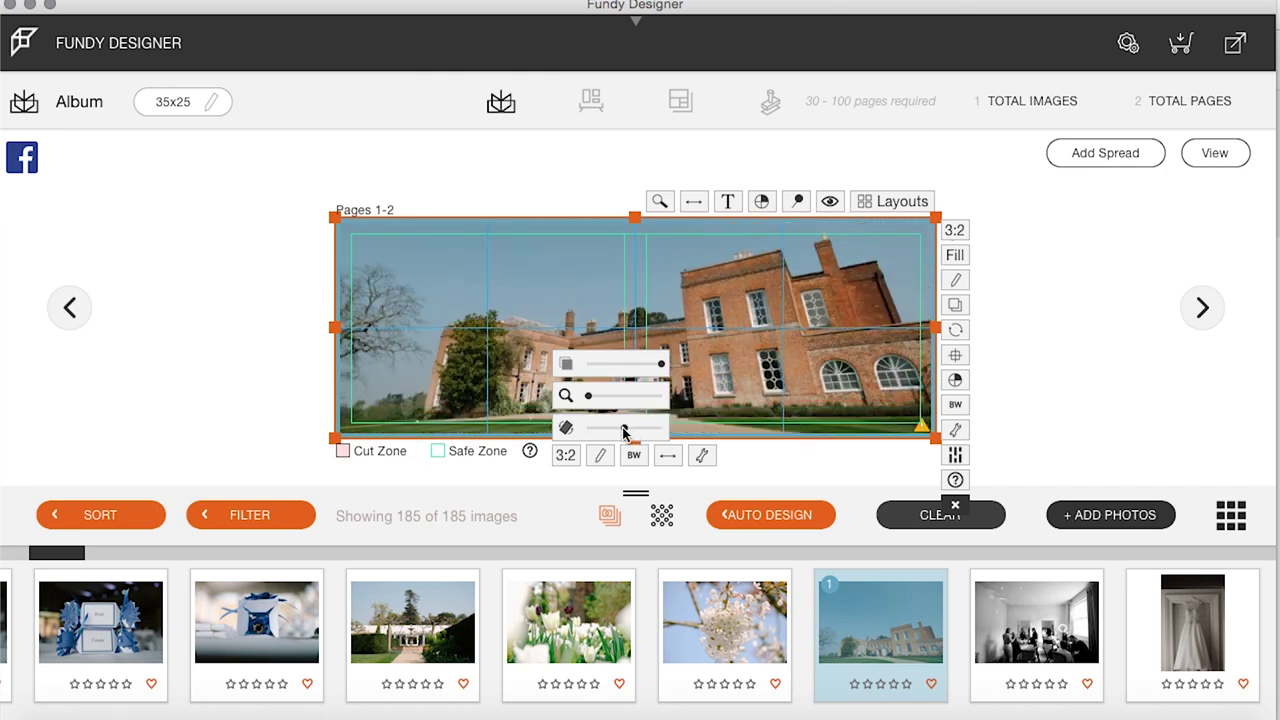
mouse_move(625, 428)
mouse_down()
mouse_move(655, 429)
mouse_move(612, 428)
mouse_up()
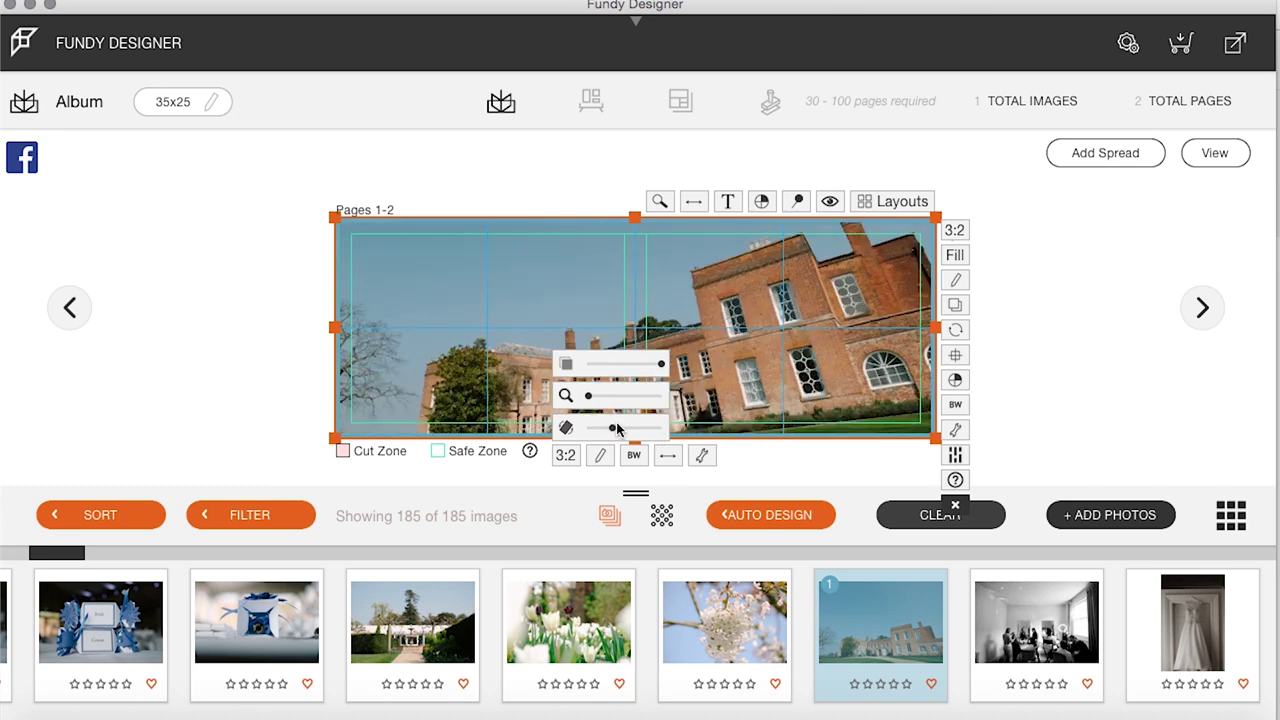
click(953, 508)
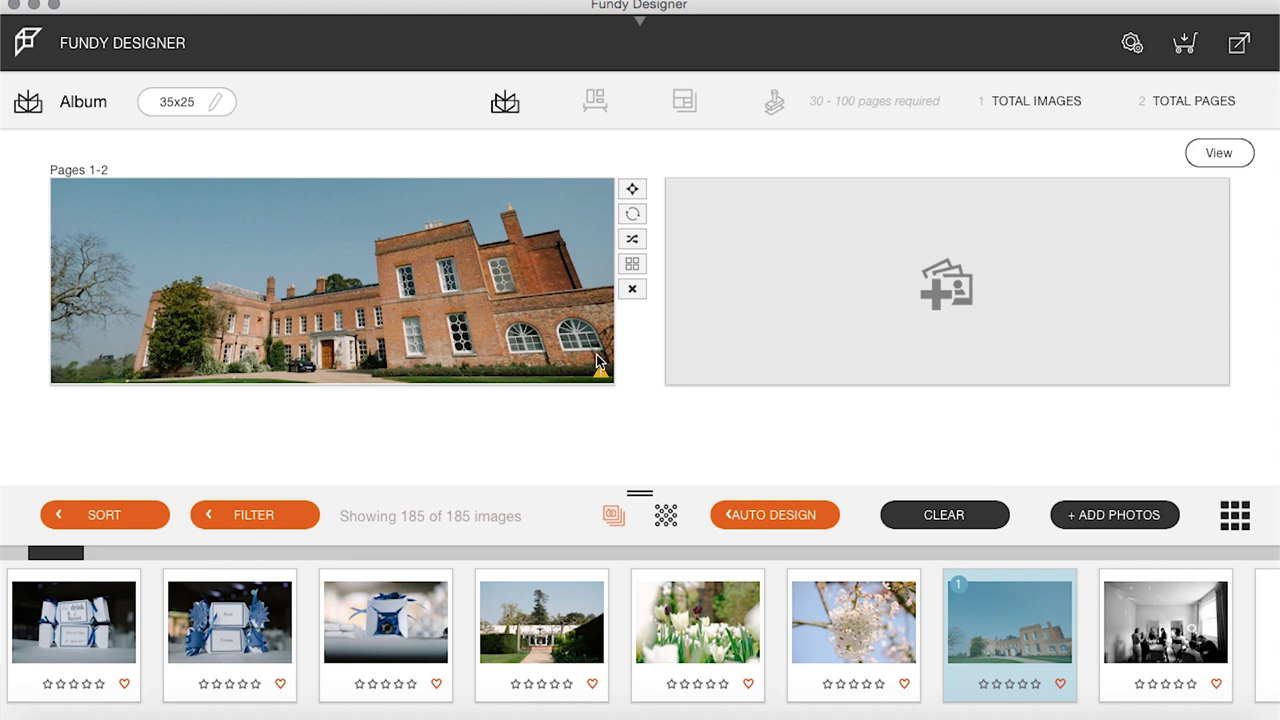
Select the eight detail and venue photos, from the seating plan to the white tulips without the second cracker shot, and place them on the second spread
mouse_move(601, 369)
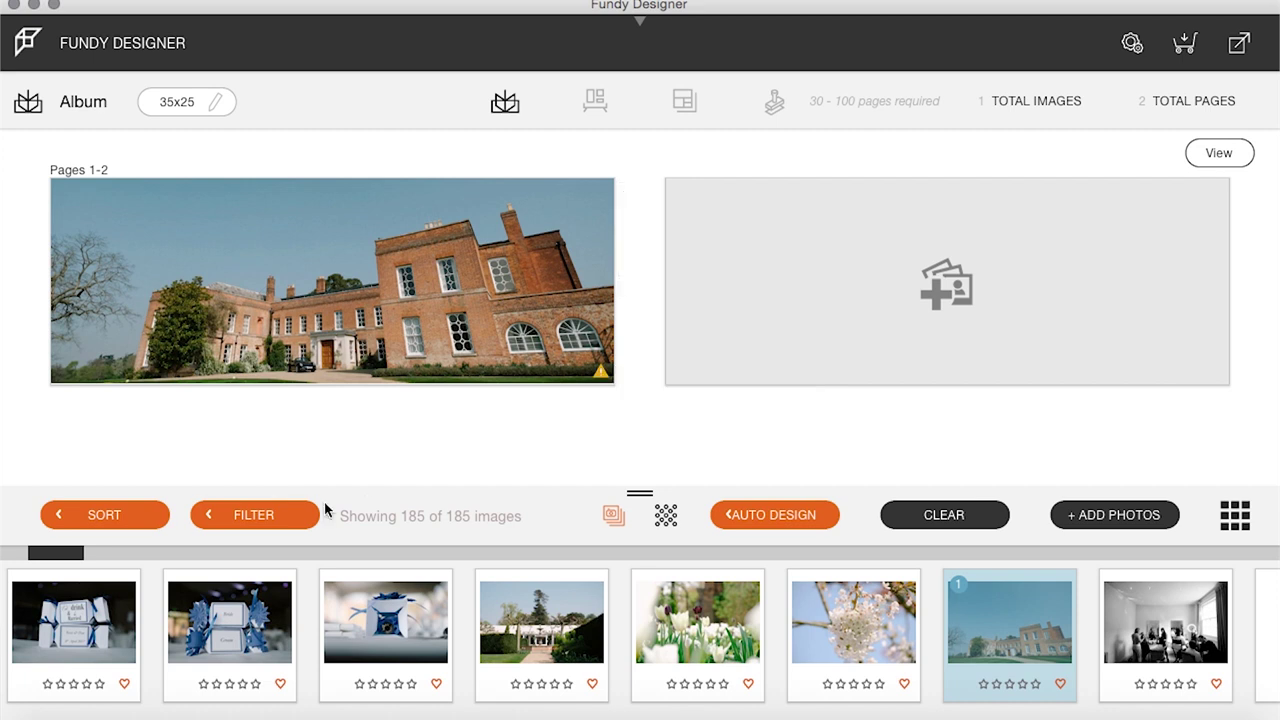
mouse_move(602, 373)
click(93, 620)
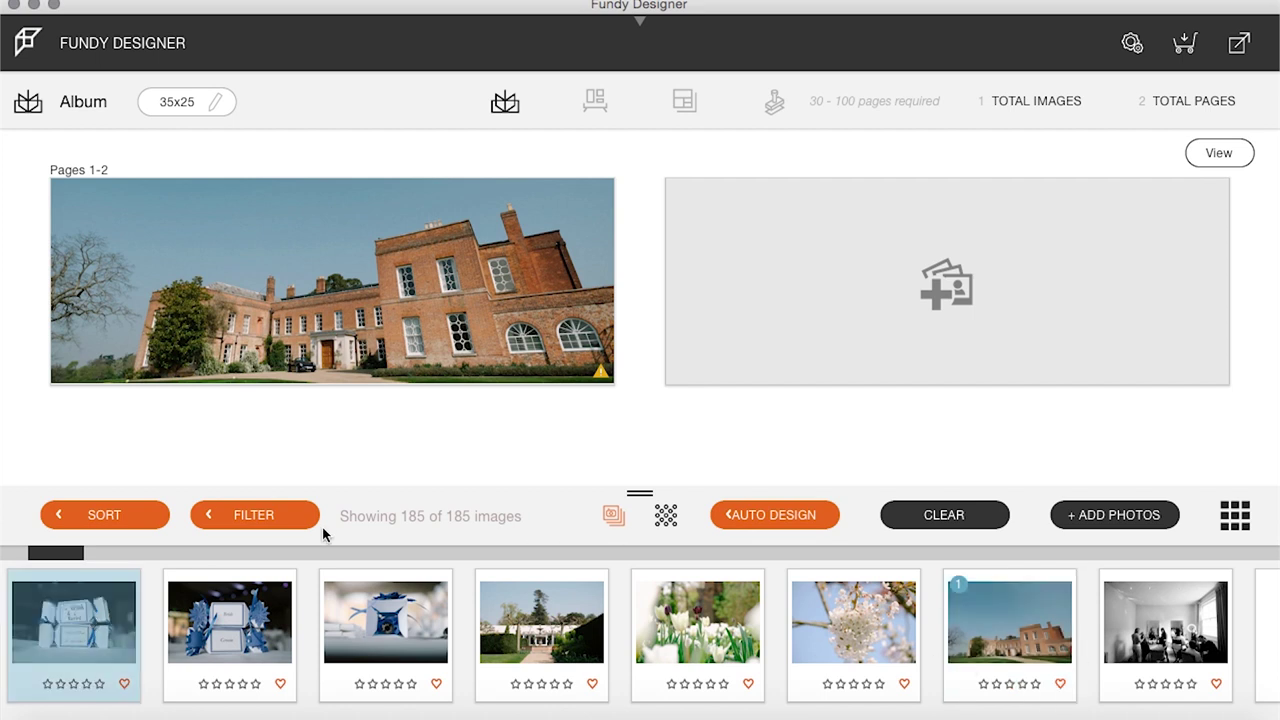
super+click(404, 627)
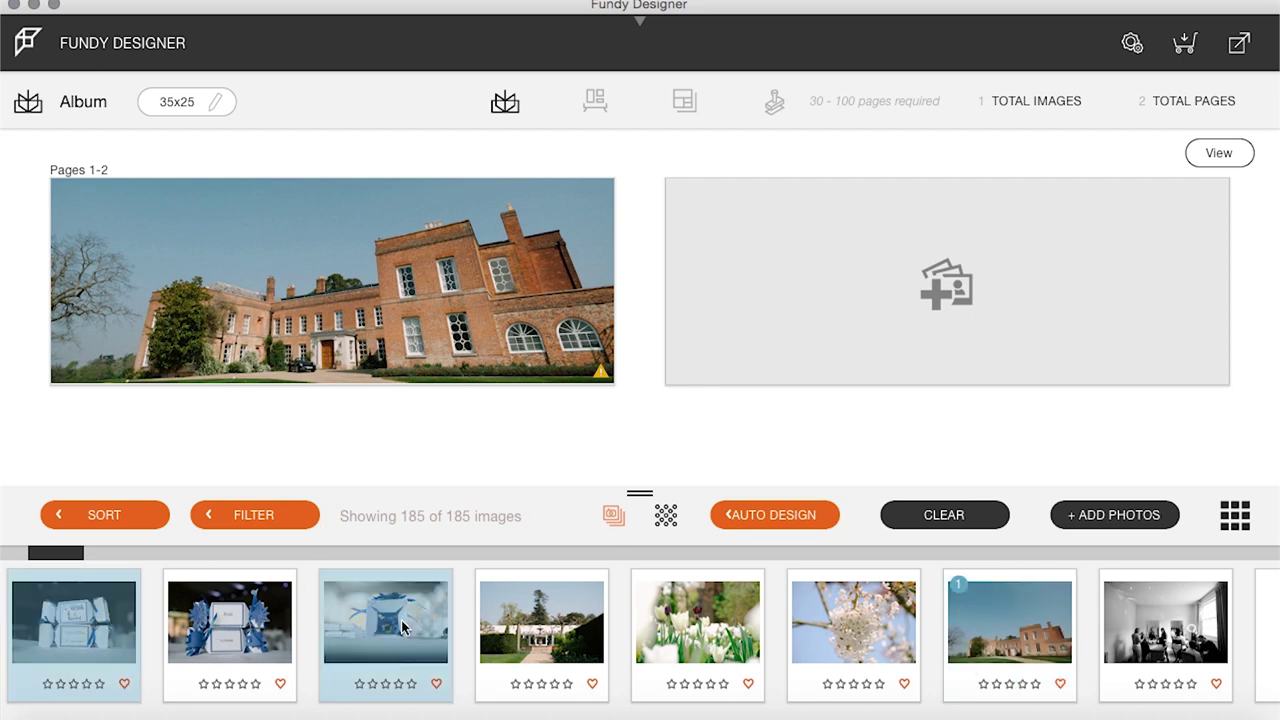
scroll(835, 645, right, 10)
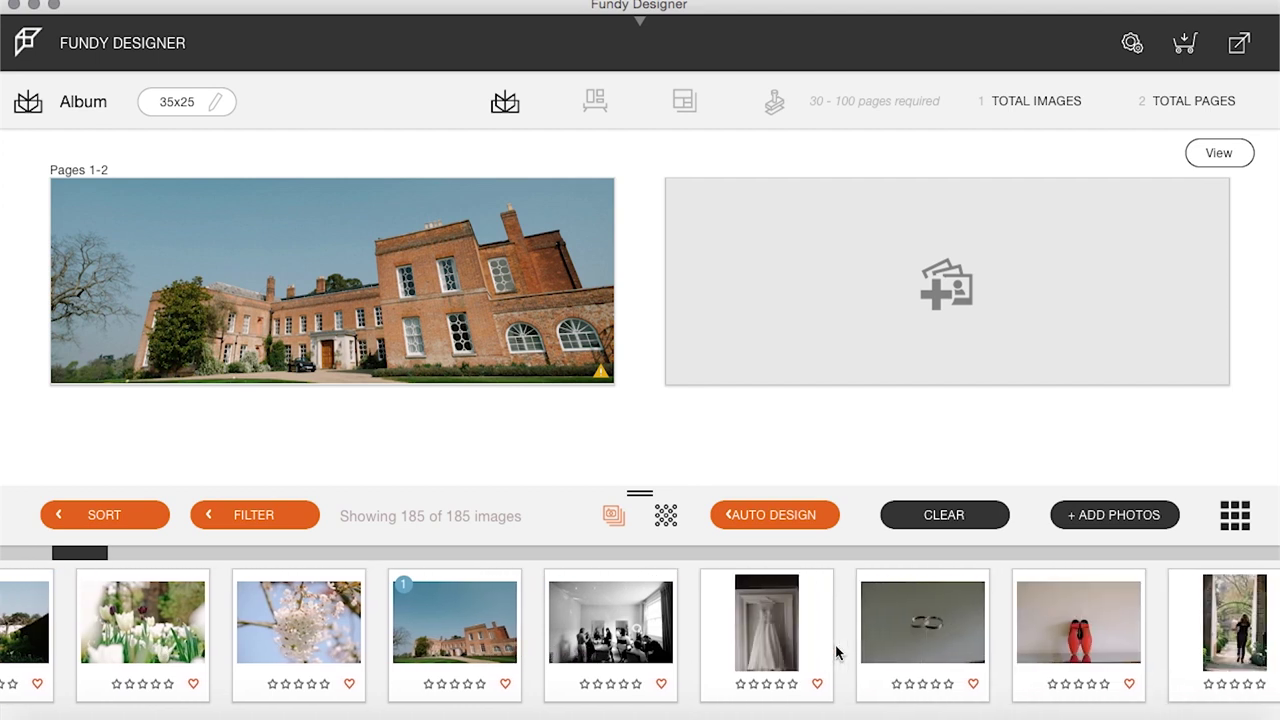
scroll(835, 645, left, 15)
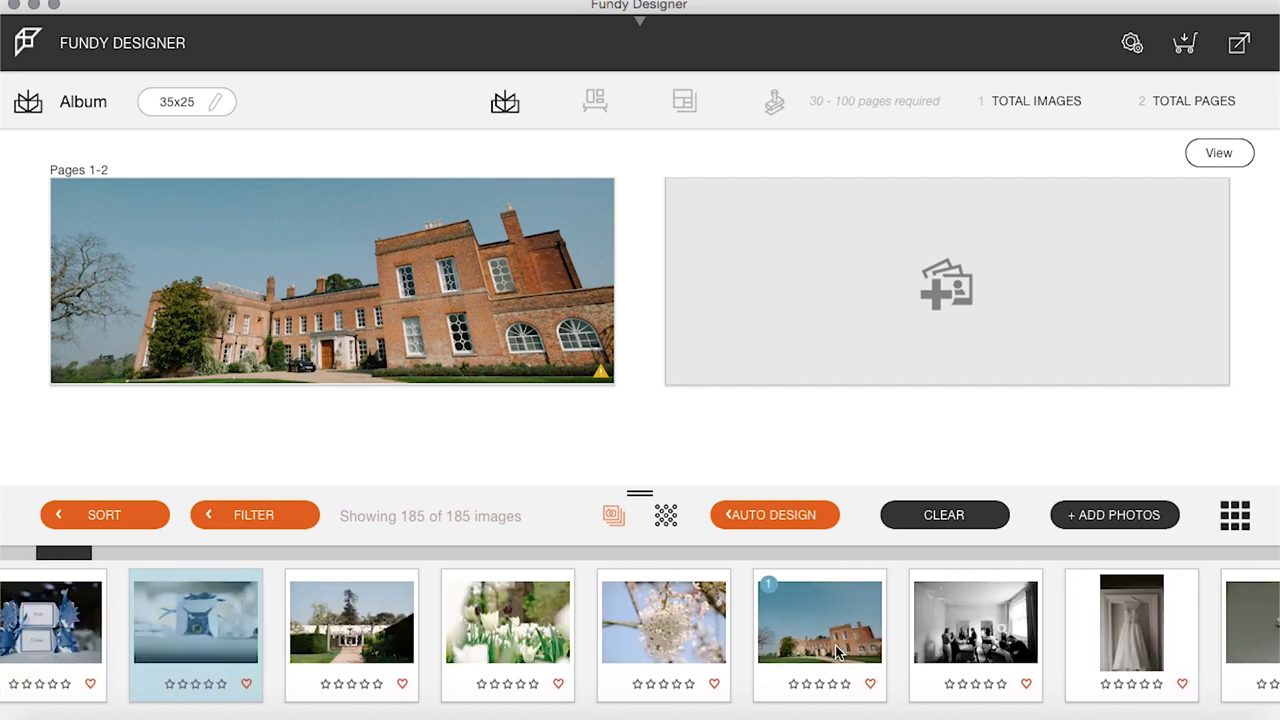
scroll(835, 648, left, 4)
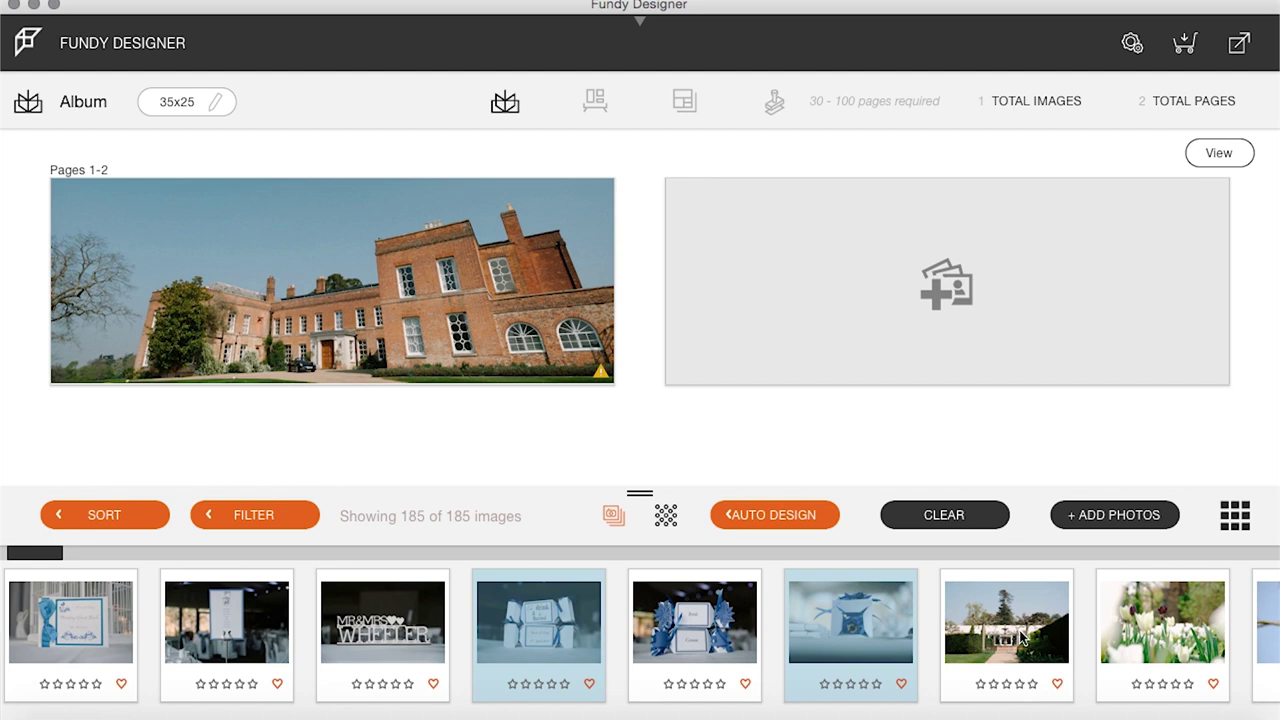
click(1021, 638)
click(1162, 622)
click(362, 637)
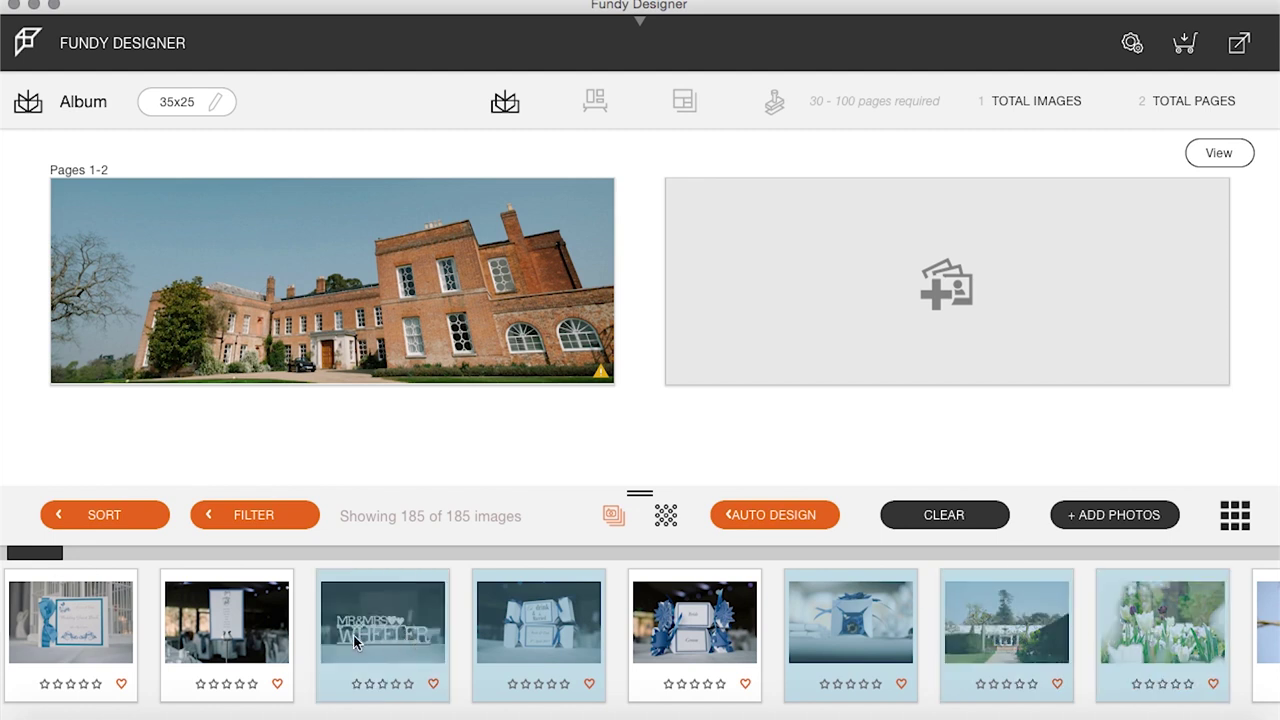
click(246, 618)
scroll(246, 618, left, 3)
click(246, 619)
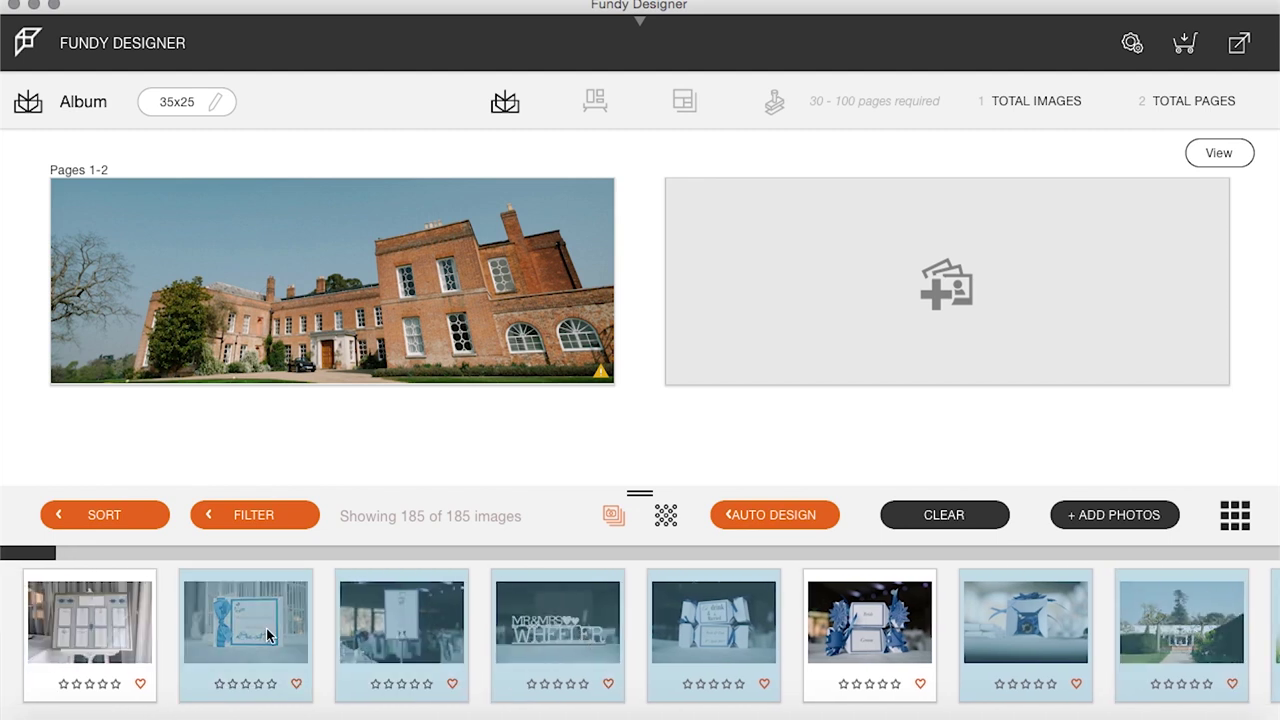
click(75, 625)
drag(858, 279, 860, 282)
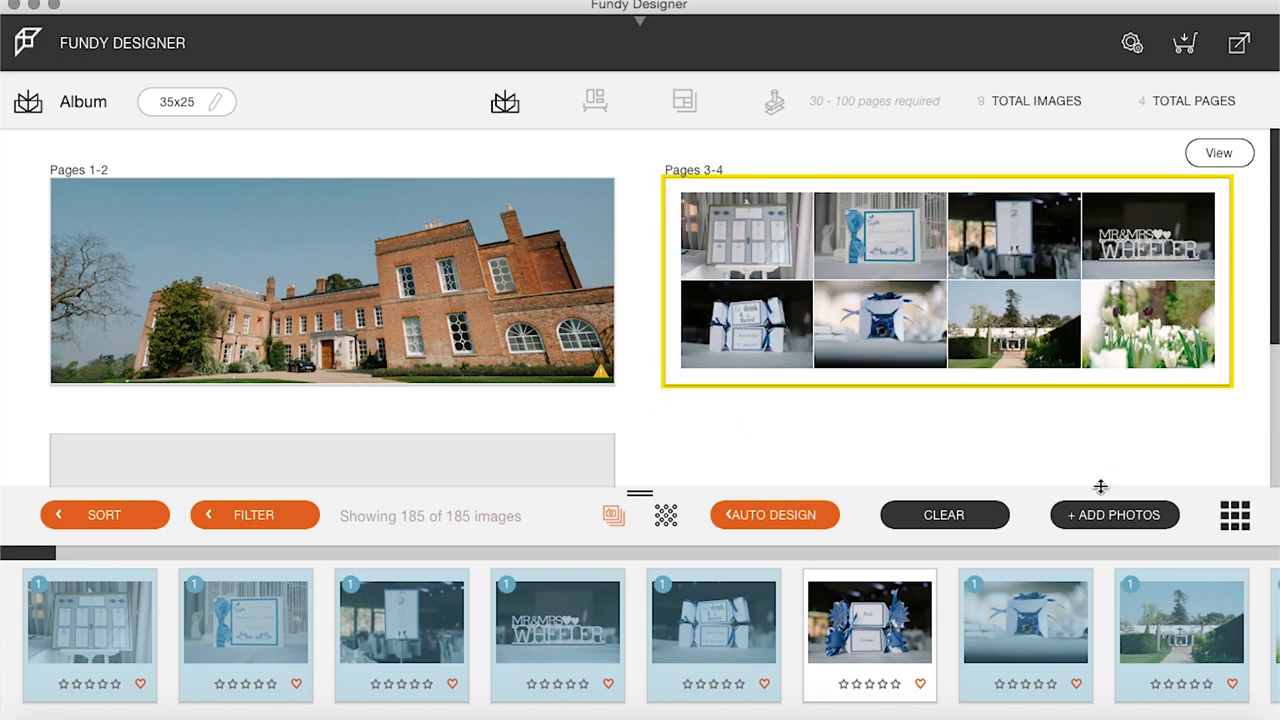
Apply the album layout with a full-bleed photo on one page of the second spread and seven small photos on the other
mouse_move(1157, 260)
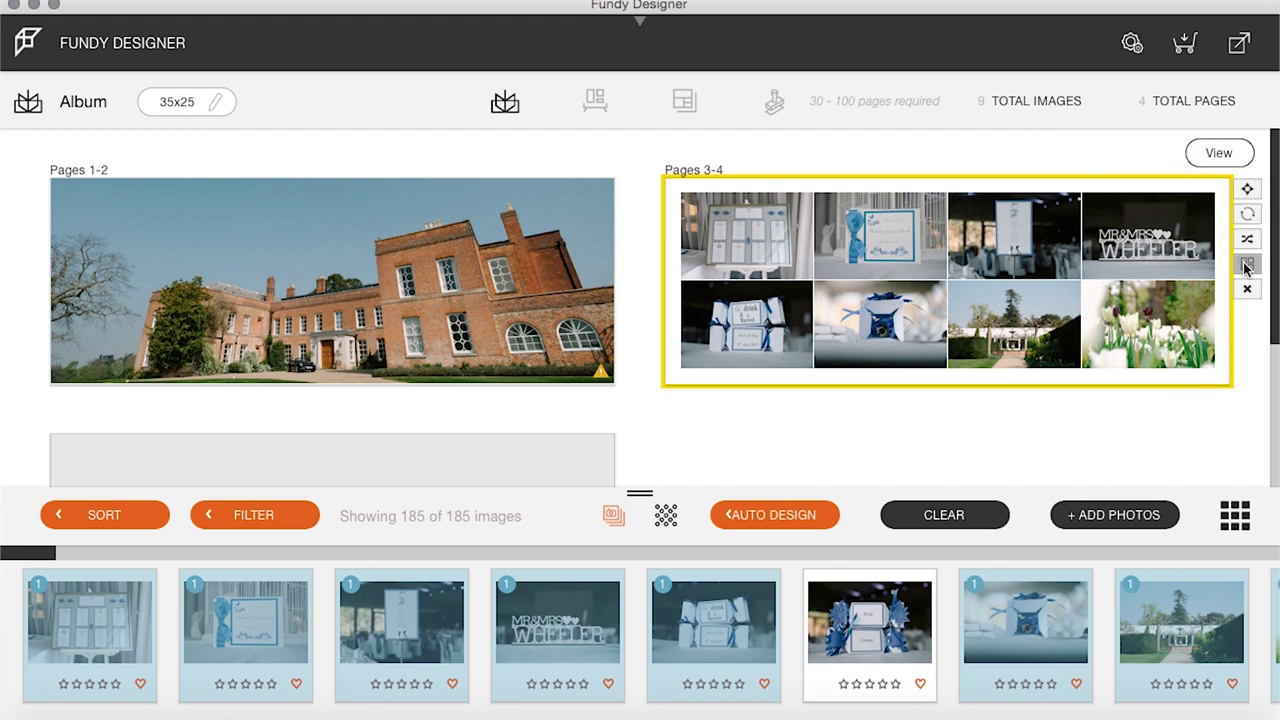
click(1247, 266)
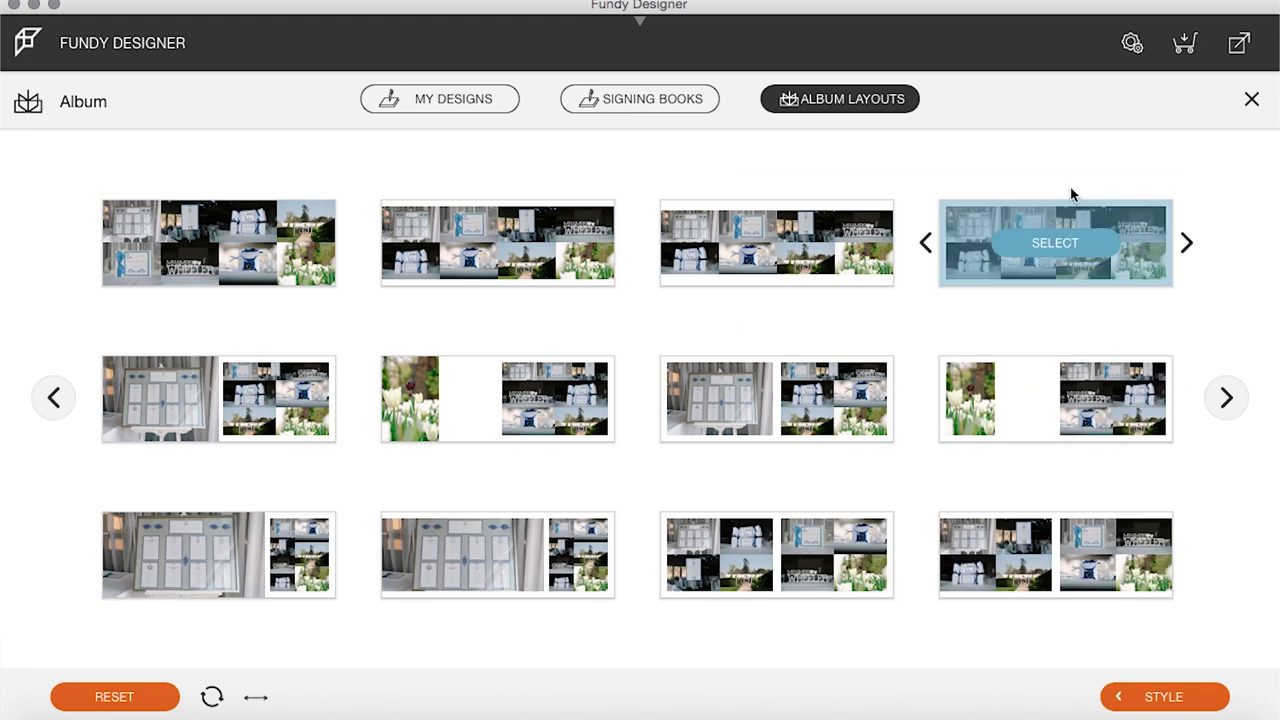
mouse_move(479, 584)
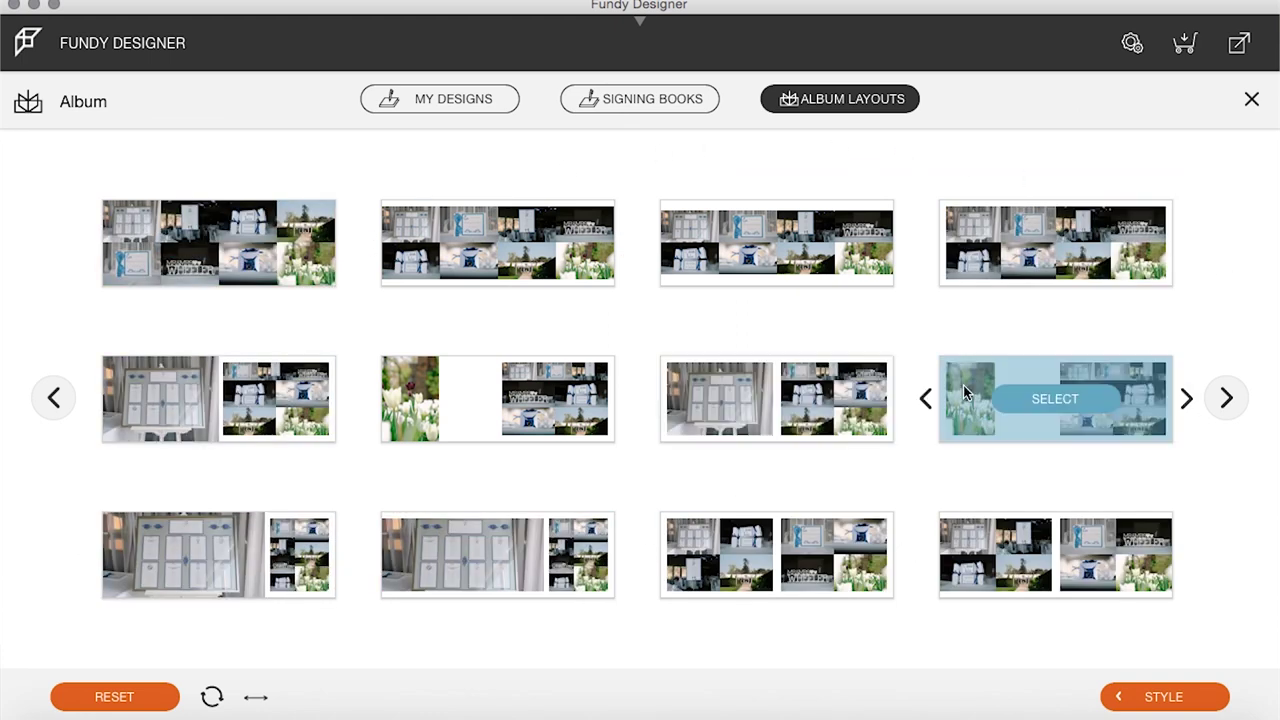
mouse_move(160, 382)
click(213, 401)
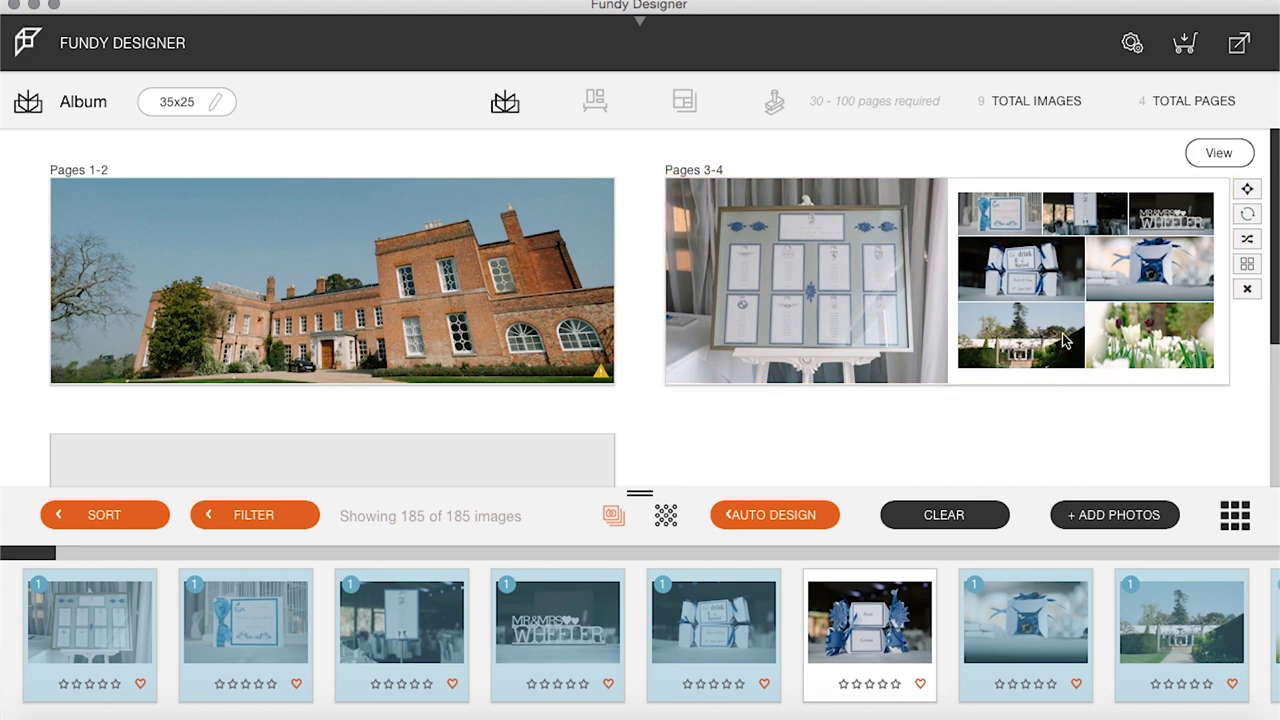
Swap the garden photo into the large frame, rearrange the smaller photos, and try the Mr & Mrs sign photo as the large image
drag(1035, 340, 783, 272)
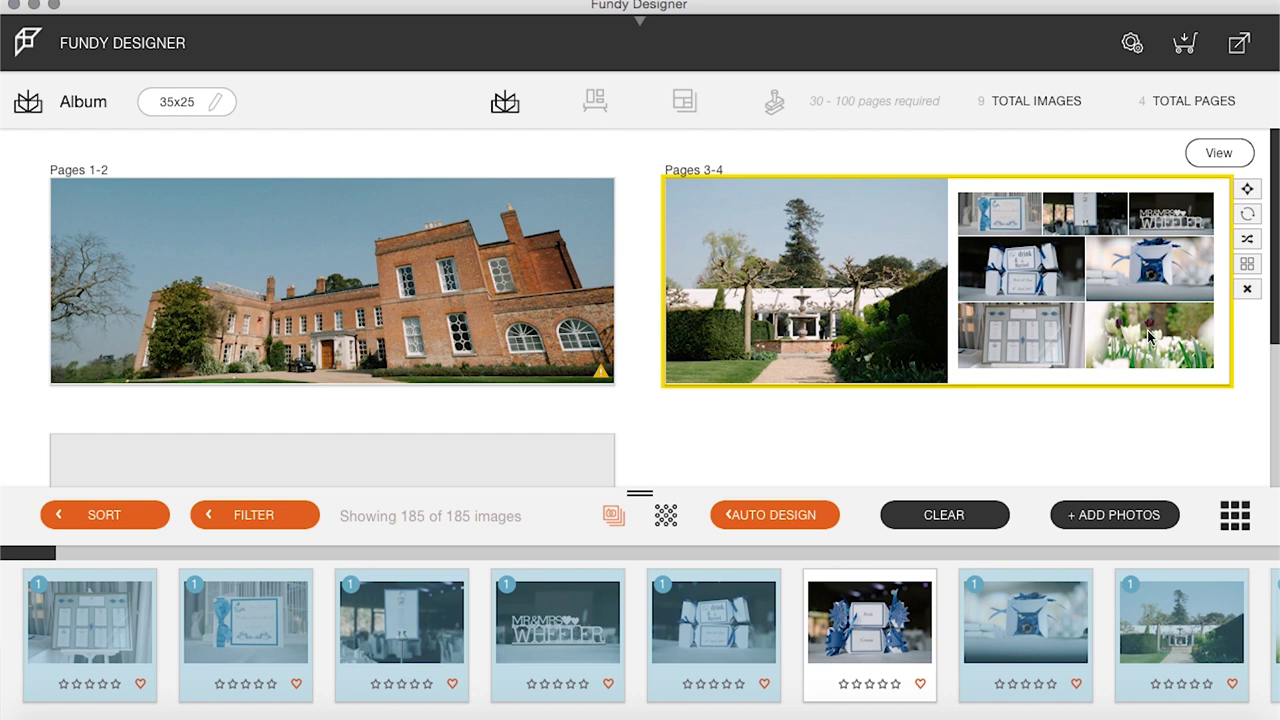
drag(1148, 337, 1135, 305)
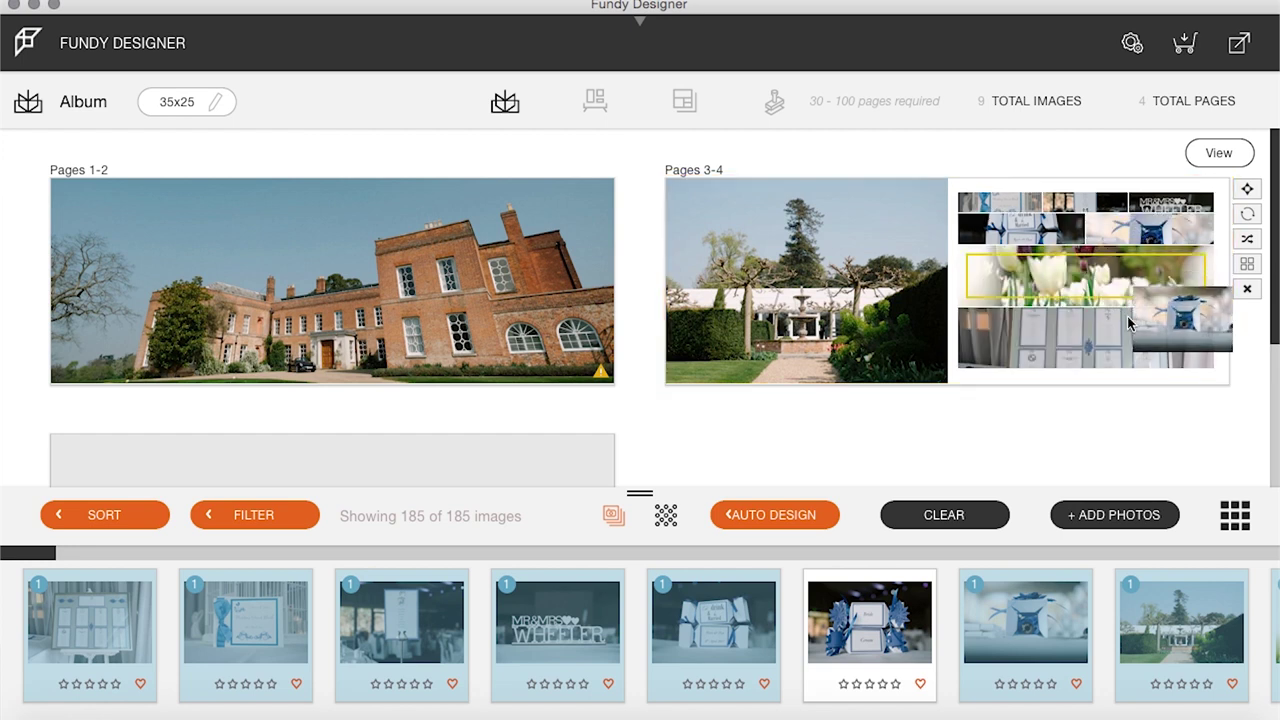
drag(1124, 338, 1126, 339)
drag(1153, 210, 829, 269)
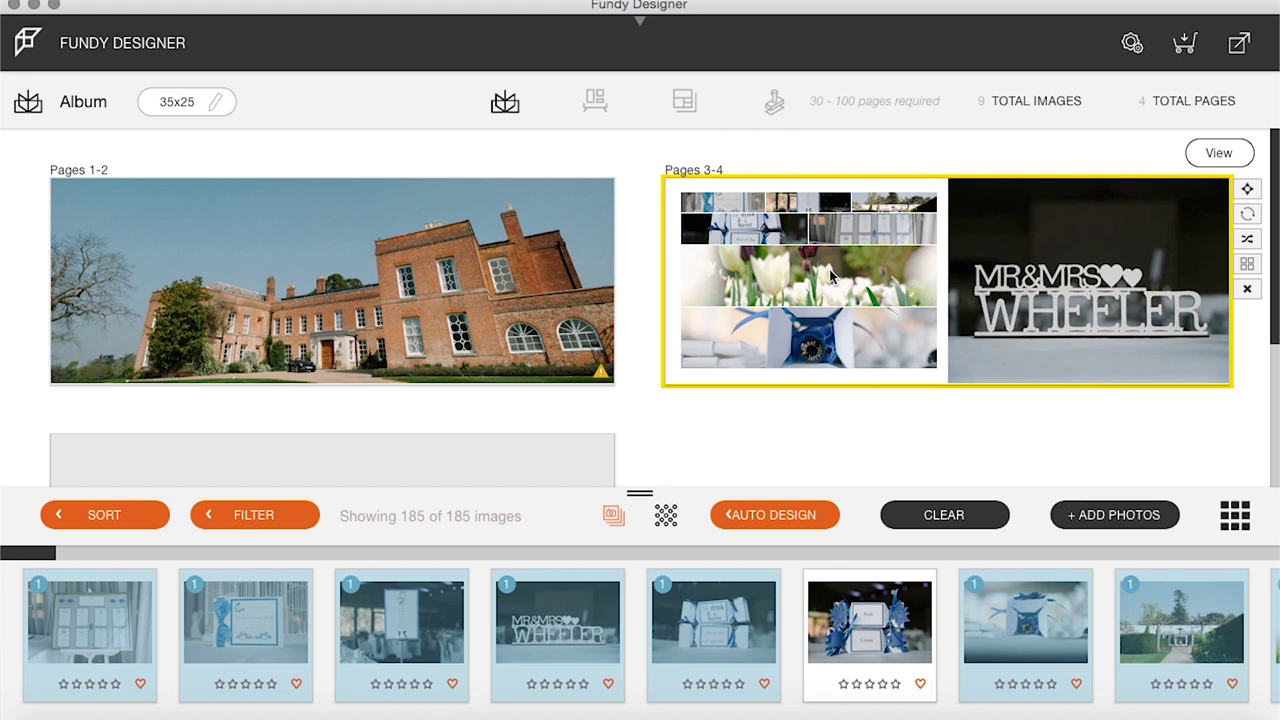
Apply the bordered layout with one large photo beside a seven-photo collage to pages 3-4 and swap the garden photo into the large frame
click(1247, 264)
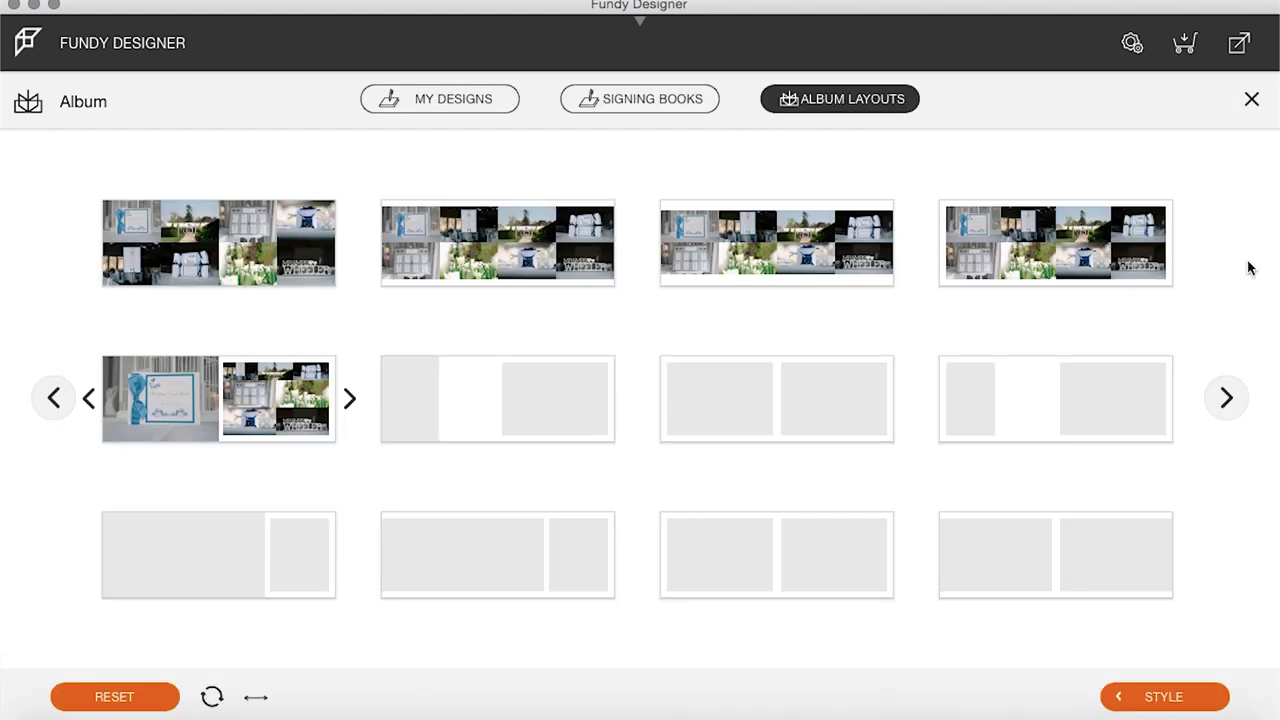
click(775, 399)
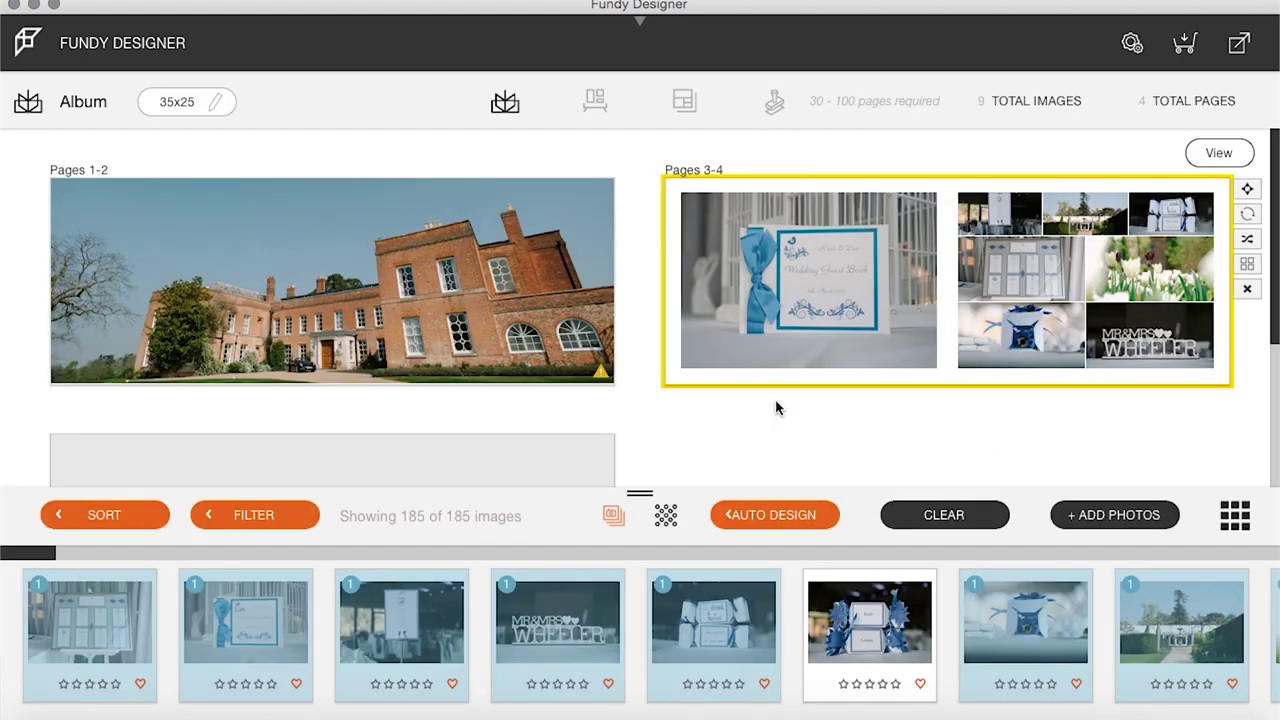
drag(1085, 215, 790, 290)
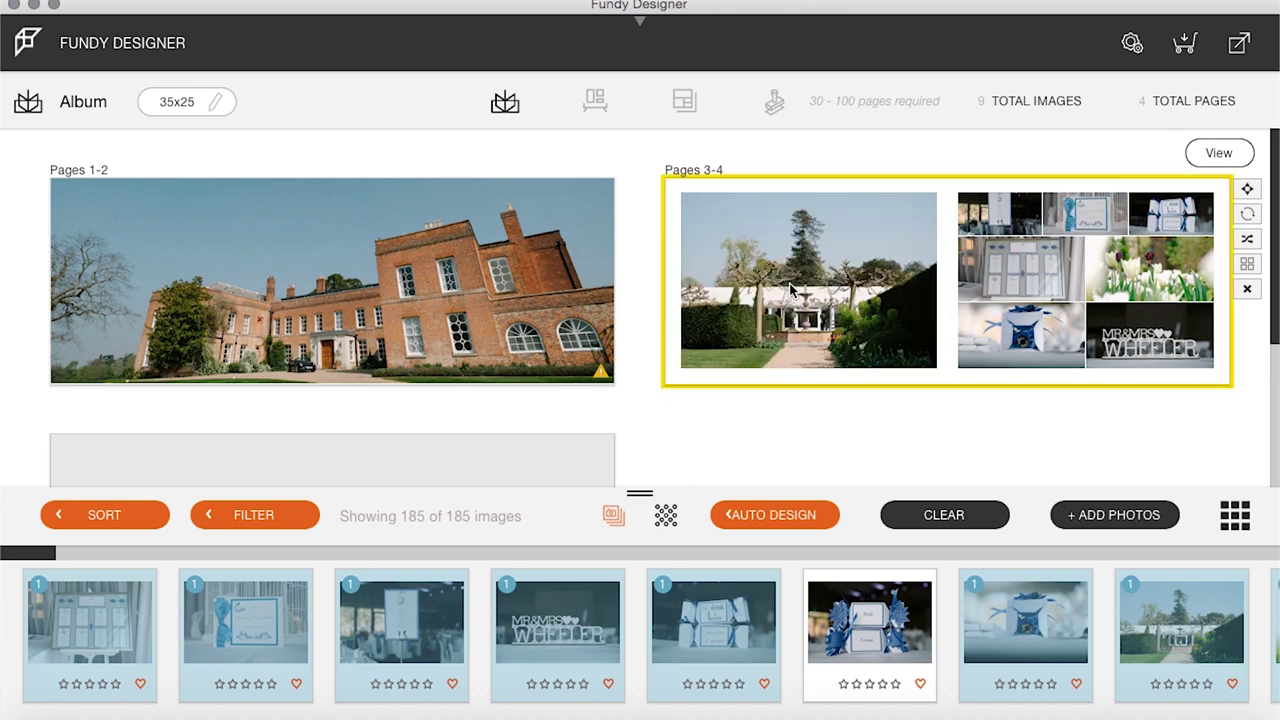
Open pages 3-4 for detailed editing and set the table sign photo's crop ratio to Vertical, after trying Horizontal
double_click(1000, 218)
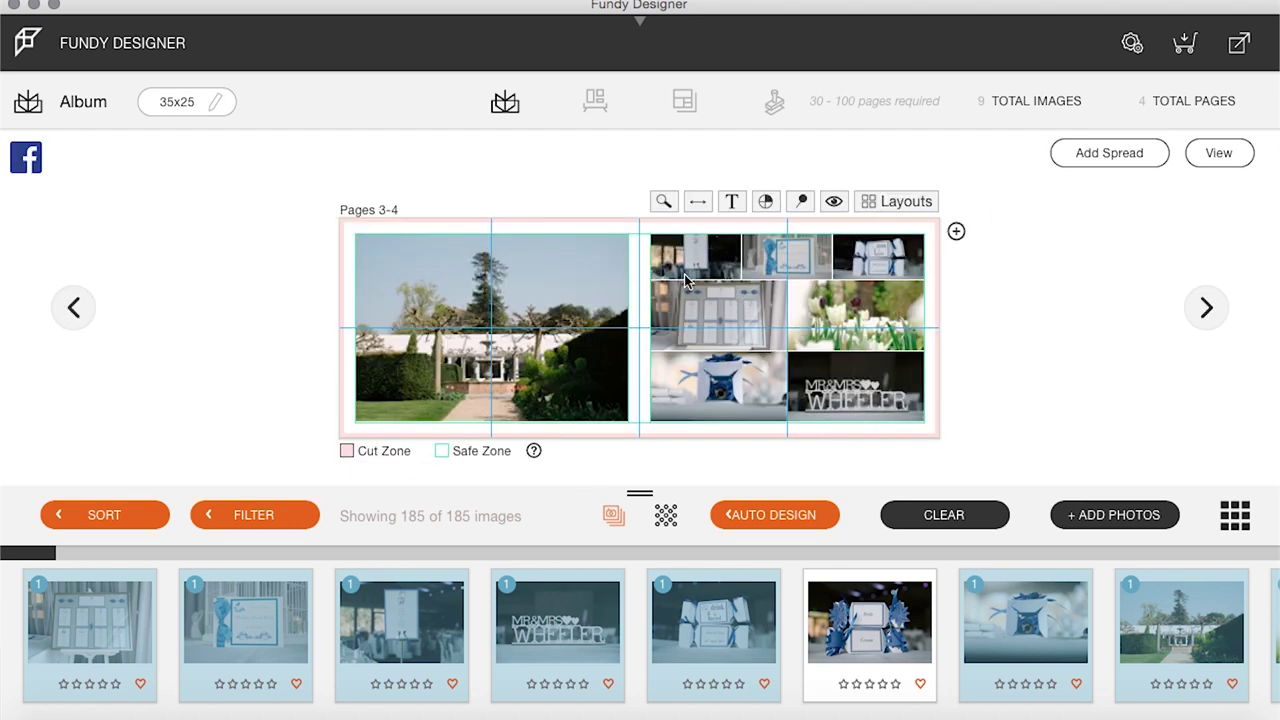
click(699, 267)
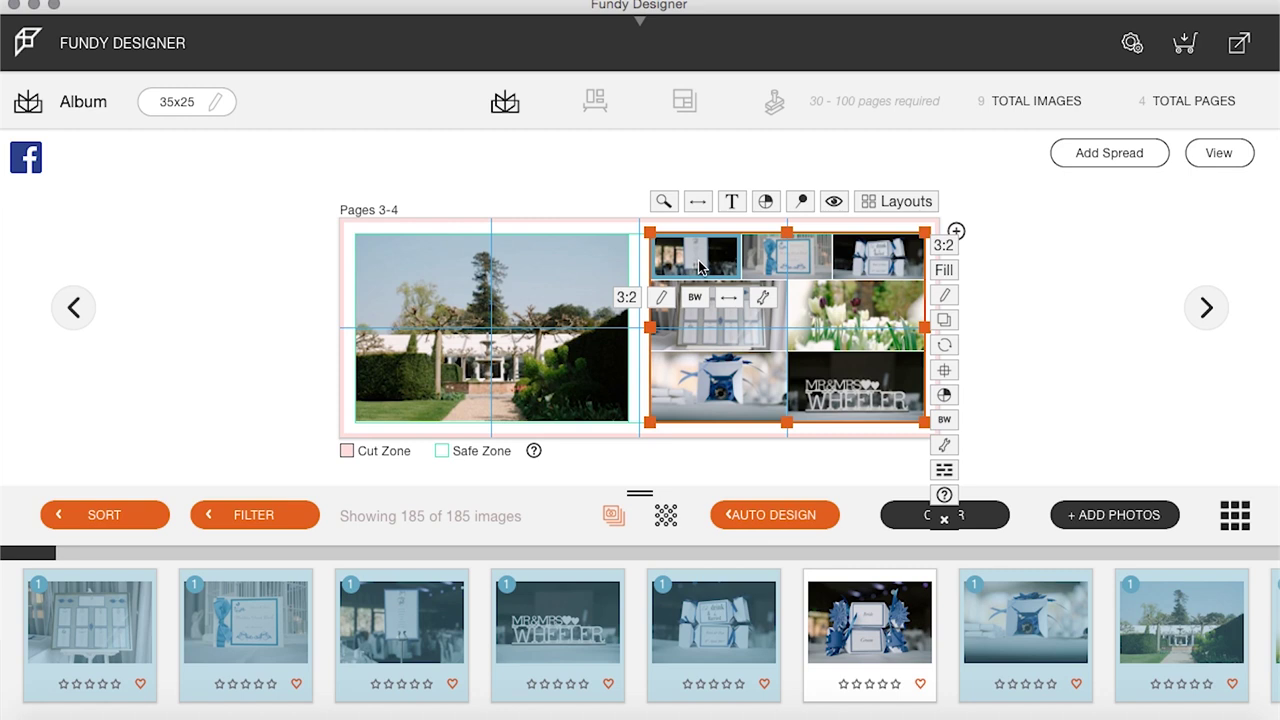
click(628, 298)
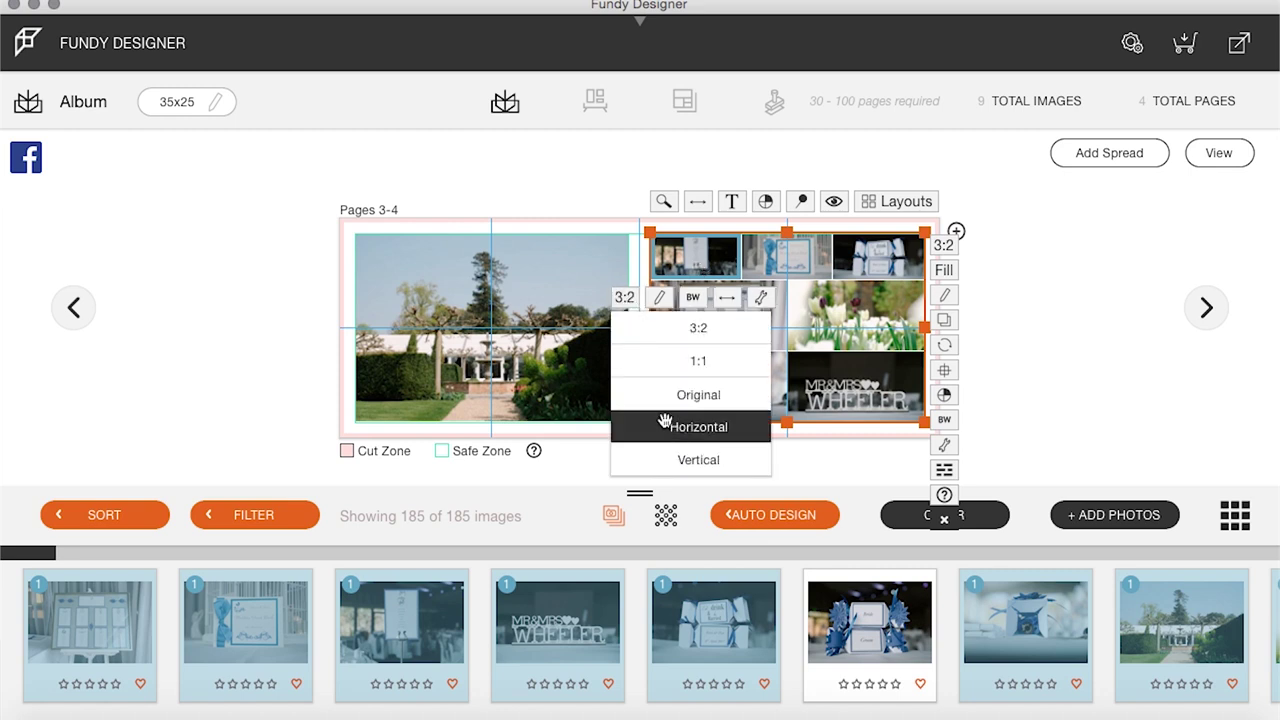
click(688, 425)
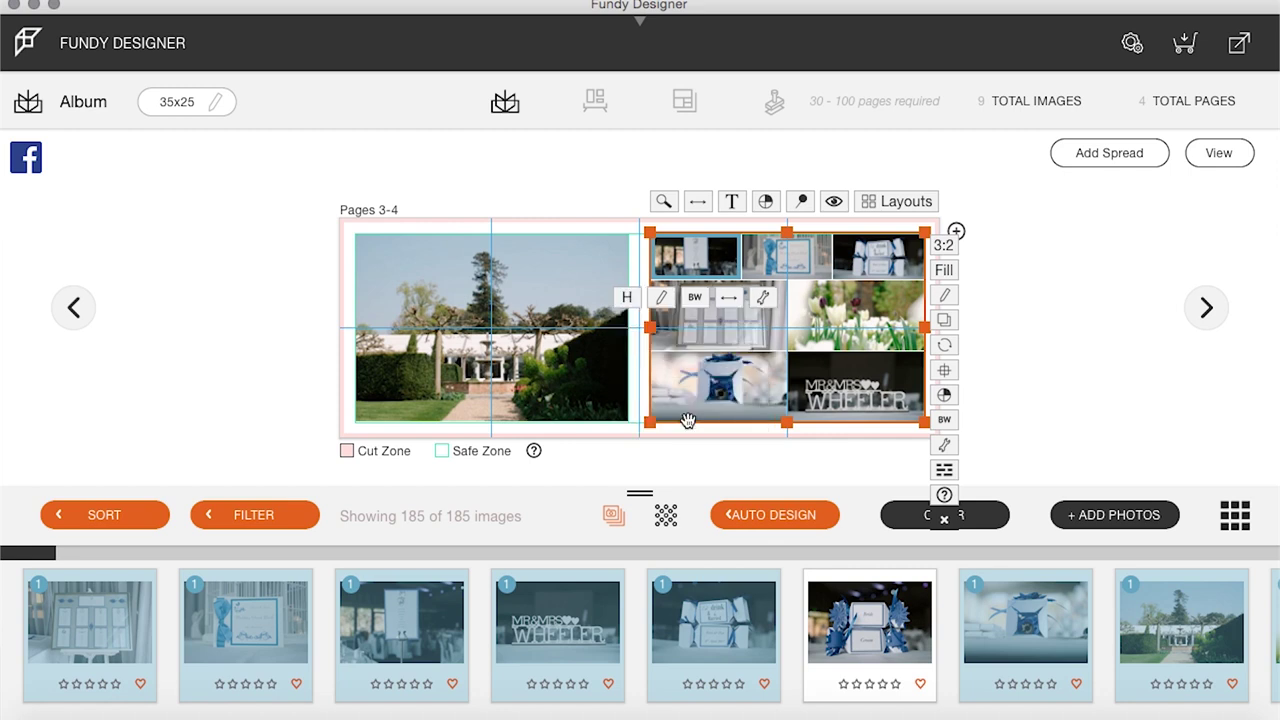
click(627, 297)
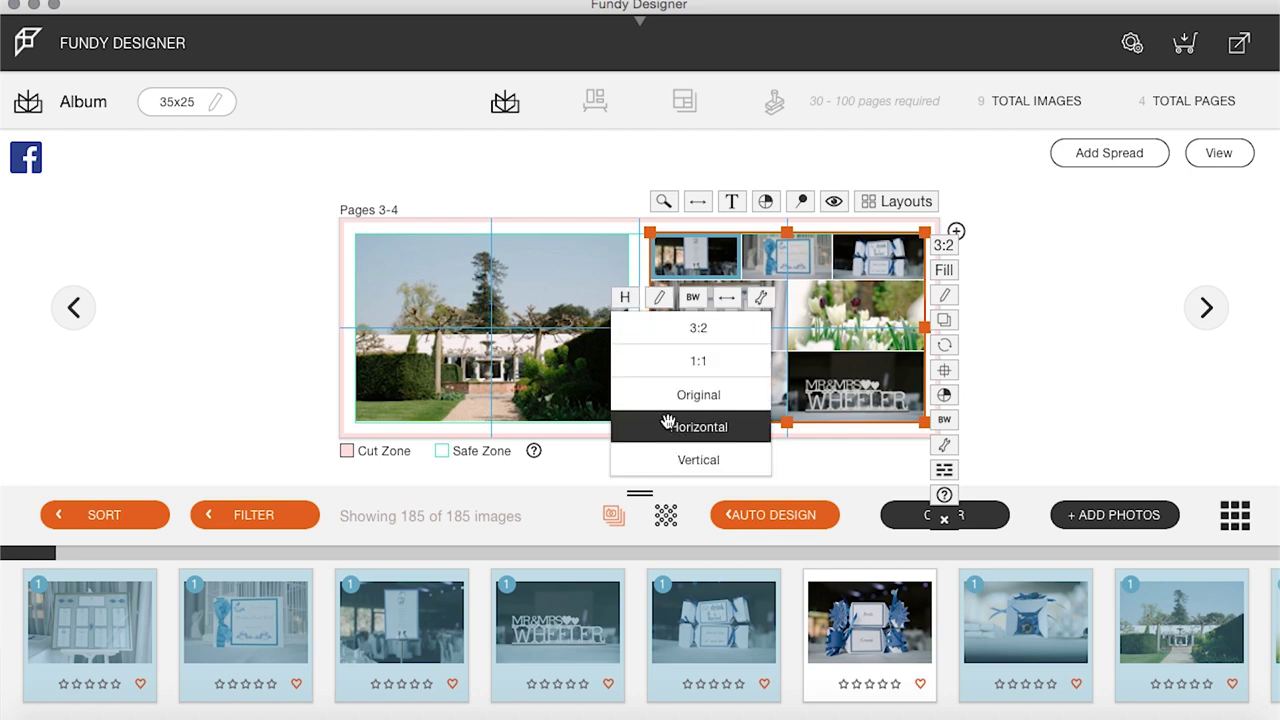
click(668, 424)
click(625, 298)
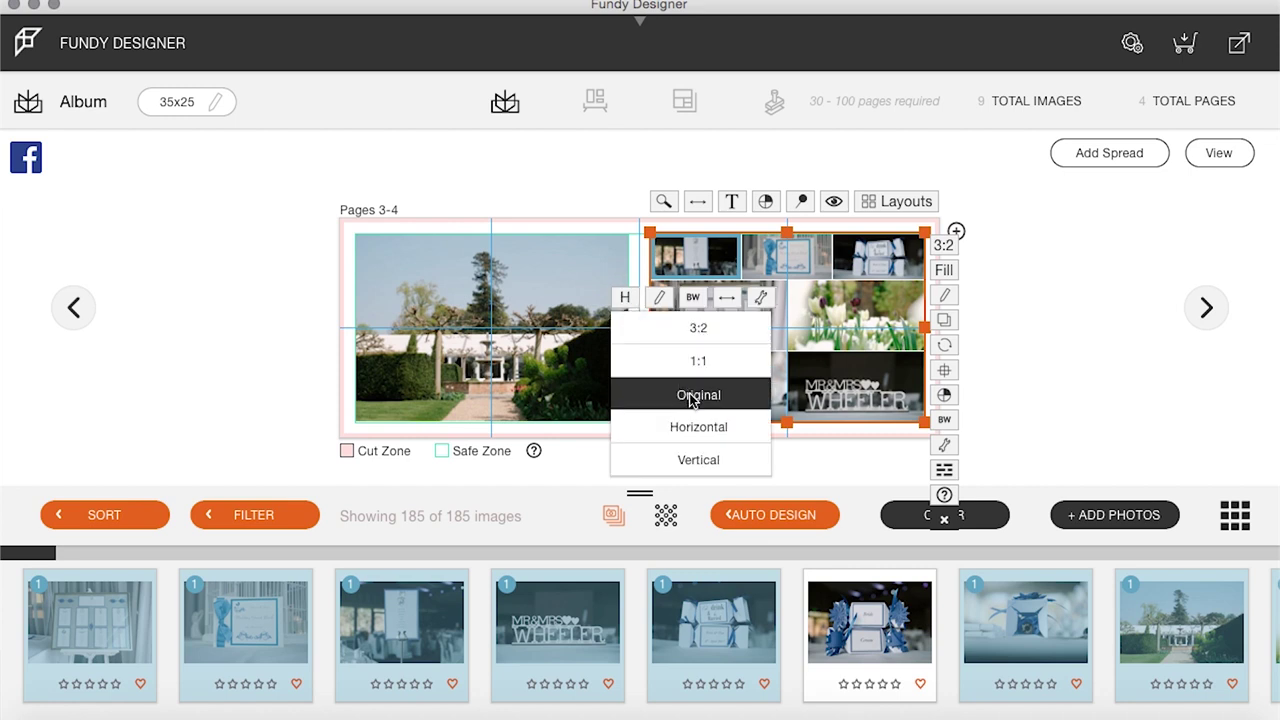
click(692, 461)
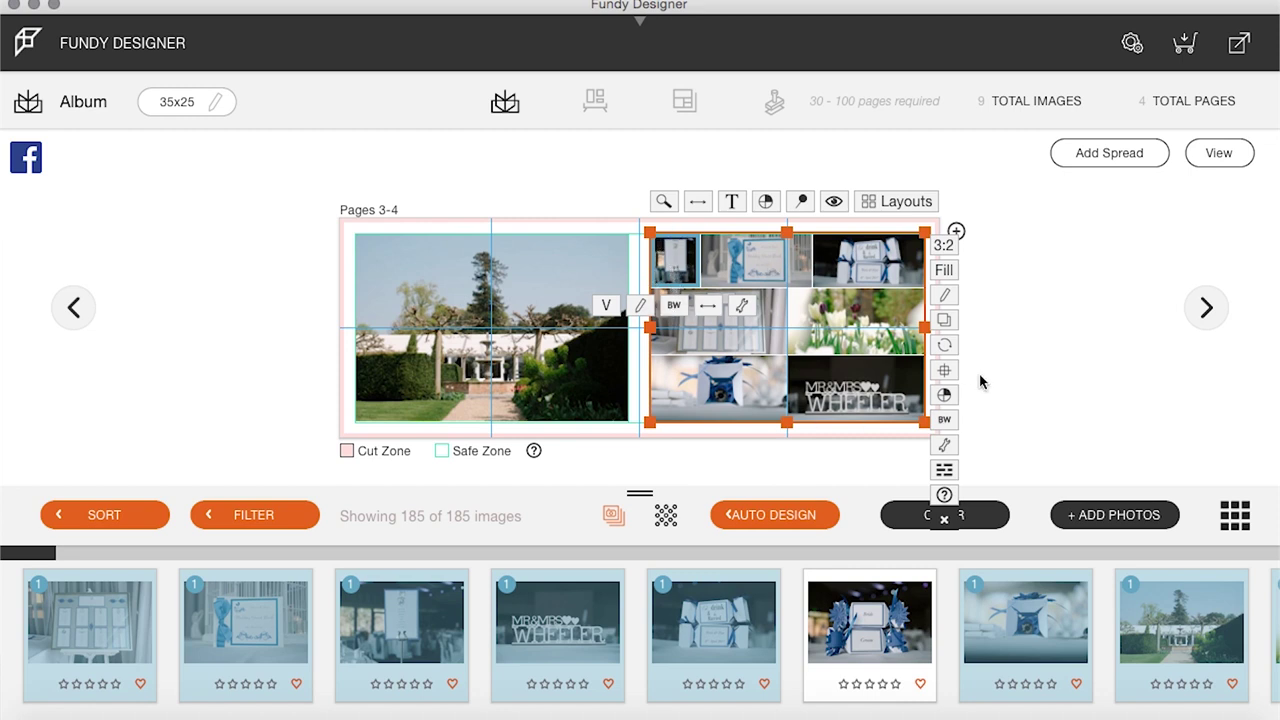
Swap the tulip photo with the Mr & Mrs sign photo and delete the tulip photo from the collage
click(735, 393)
drag(888, 392, 860, 318)
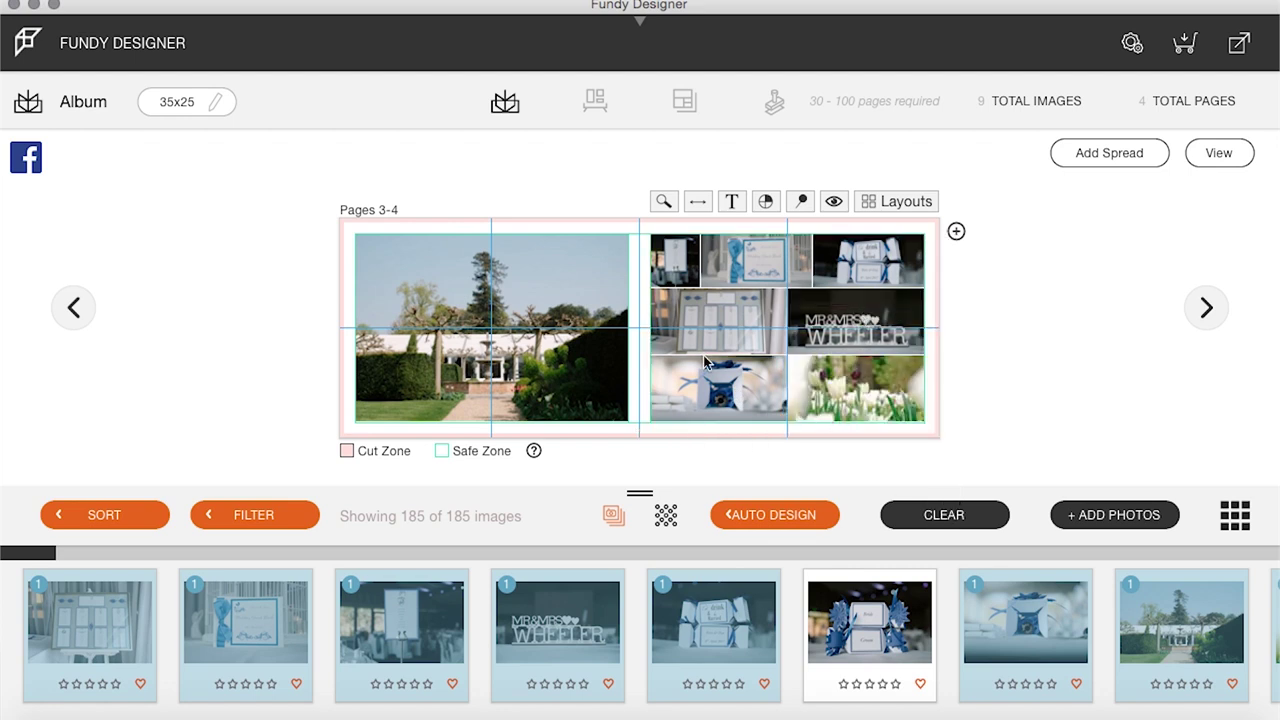
click(818, 380)
key(Delete)
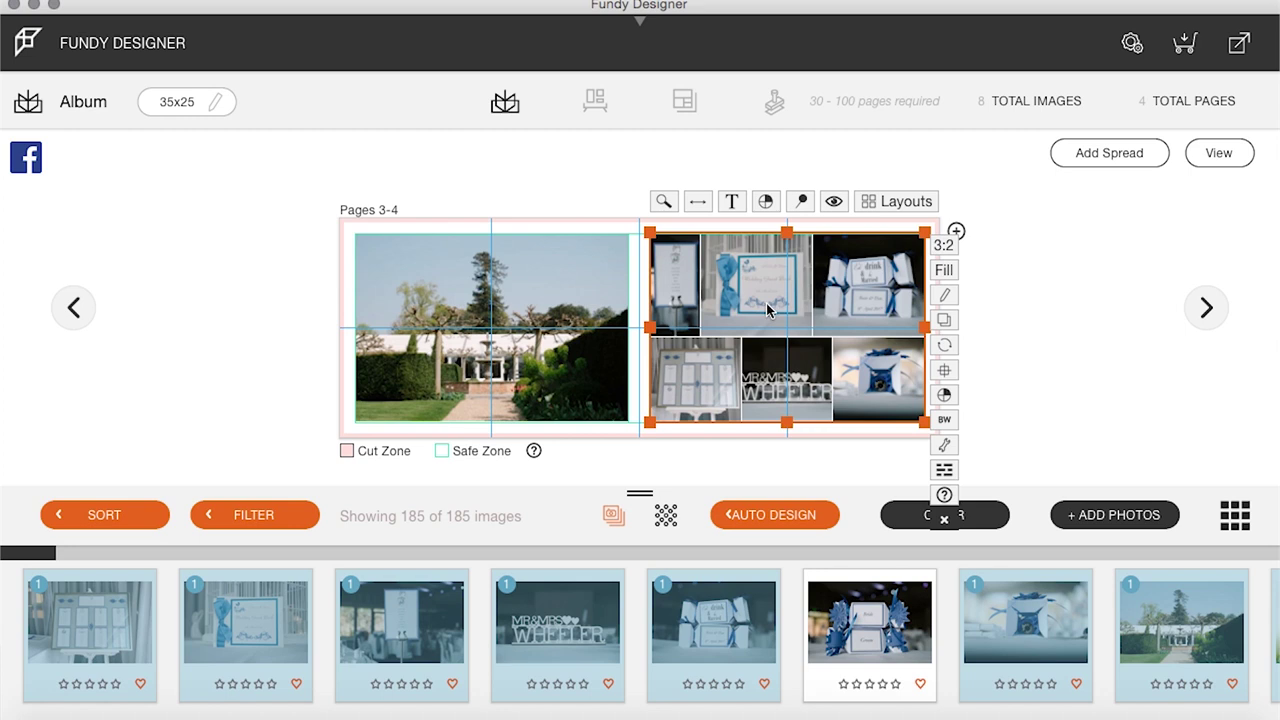
Set the Mr & Mrs sign photo's crop ratio to 3:2 after trying Original and 1:1, and swap it with the seating plan photo
mouse_move(785, 390)
click(716, 439)
click(767, 422)
click(716, 439)
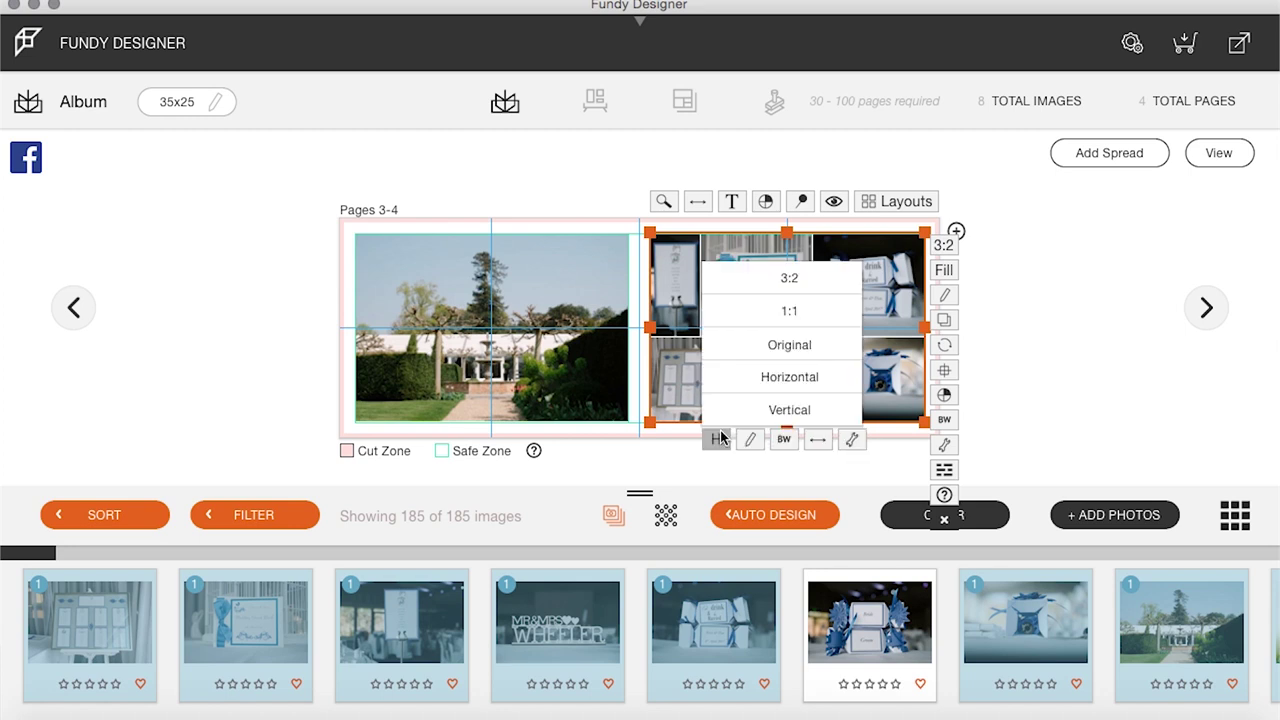
click(812, 318)
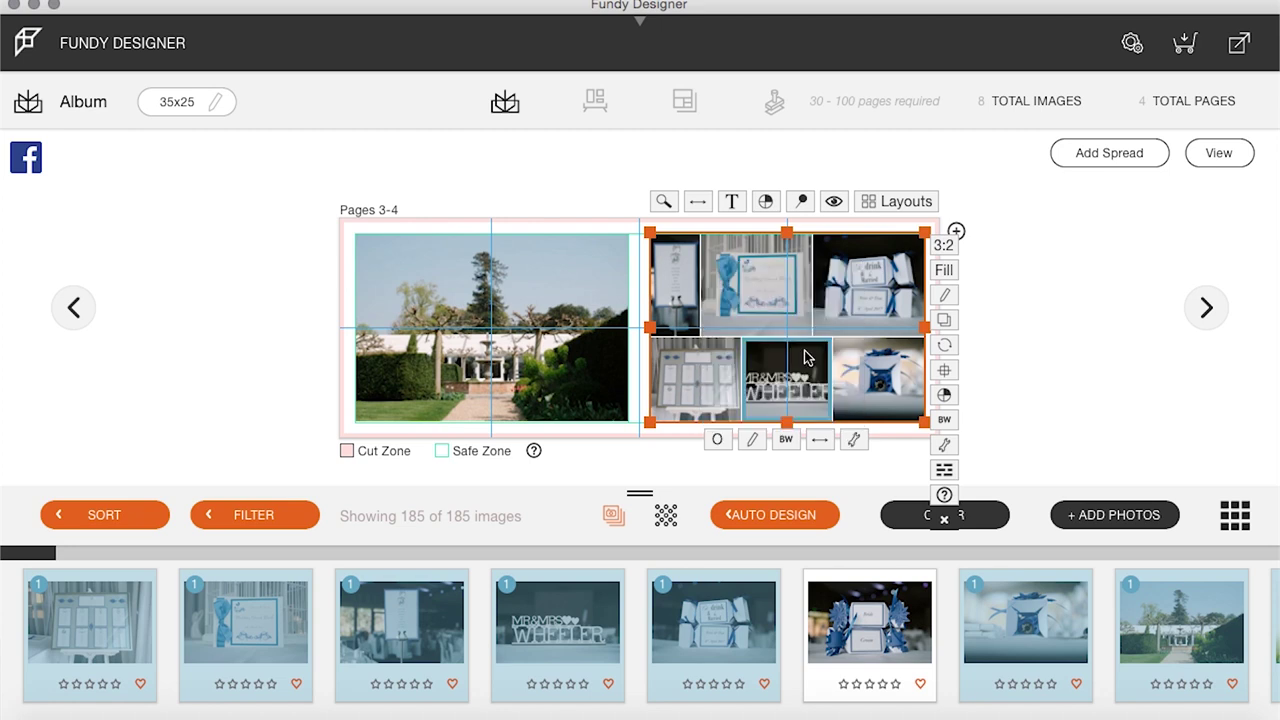
click(716, 439)
click(789, 311)
click(716, 439)
click(791, 279)
drag(760, 388, 707, 390)
click(693, 385)
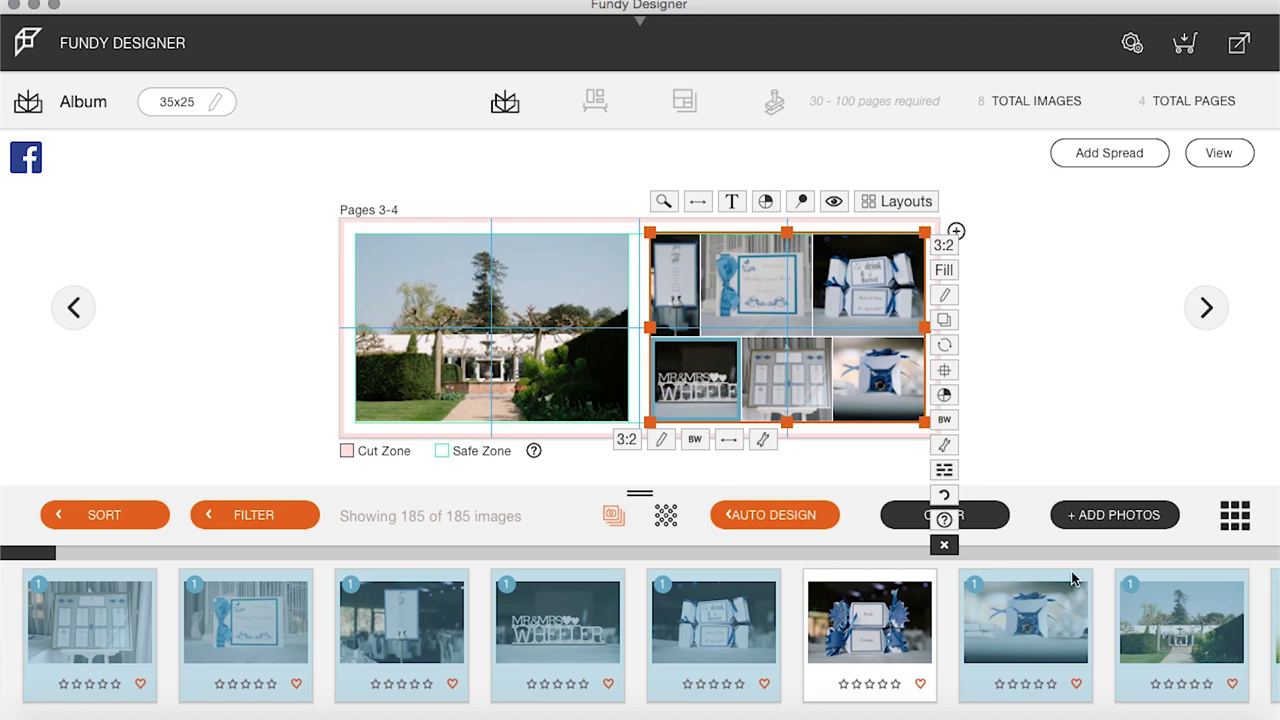
Return to the overview of all spreads and browse the remaining photos for the next spread
click(1205, 307)
click(1209, 150)
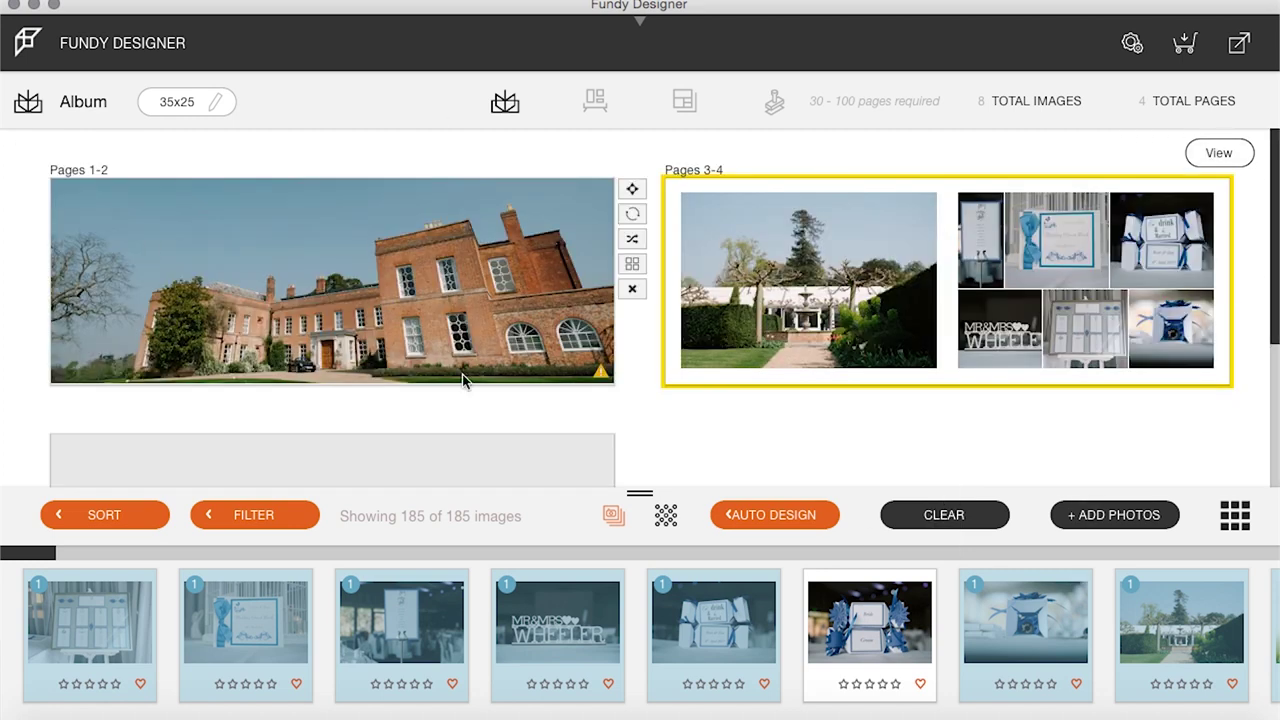
scroll(434, 330, down, 3)
scroll(434, 331, down, 1)
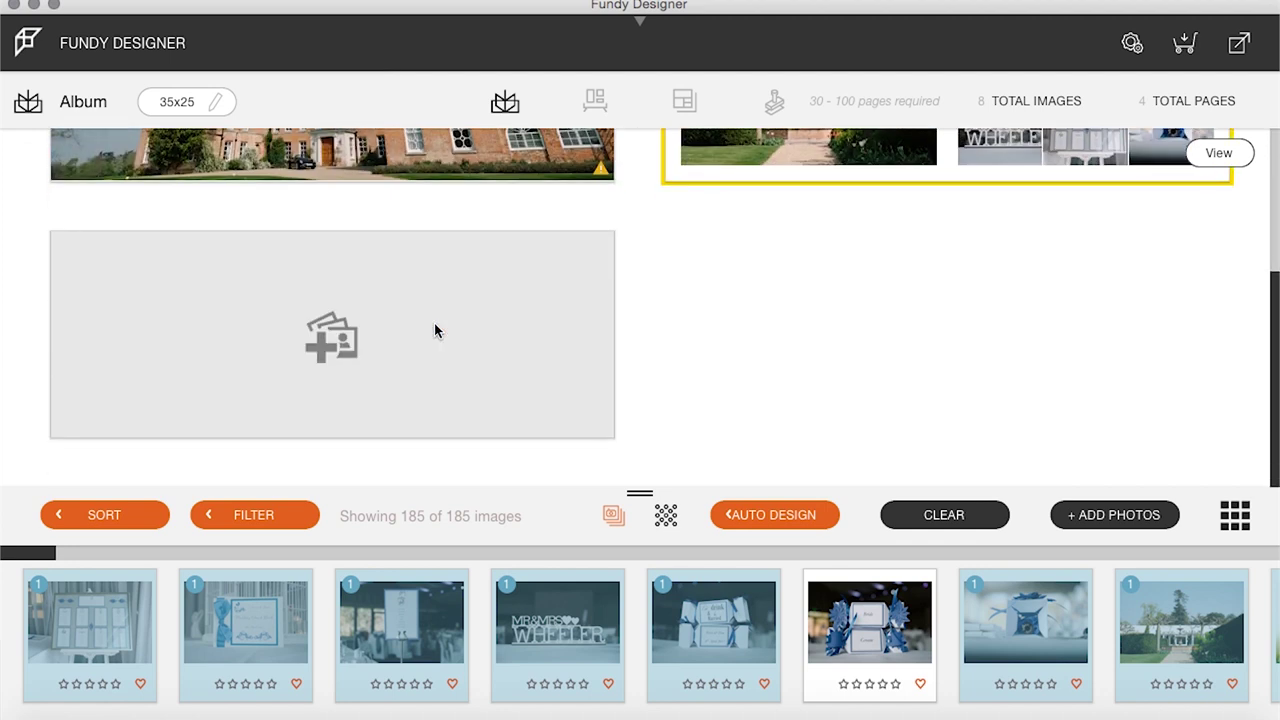
scroll(1031, 672, right, 10)
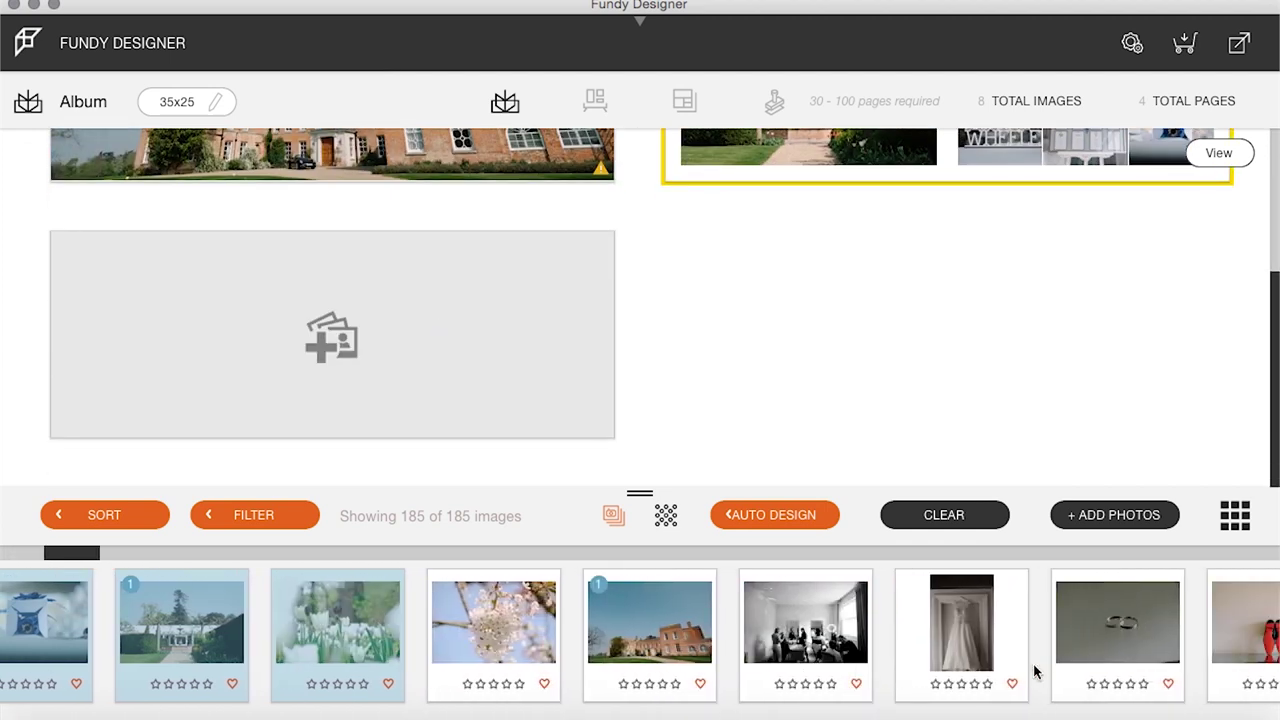
scroll(1034, 671, right, 2)
scroll(952, 322, up, 4)
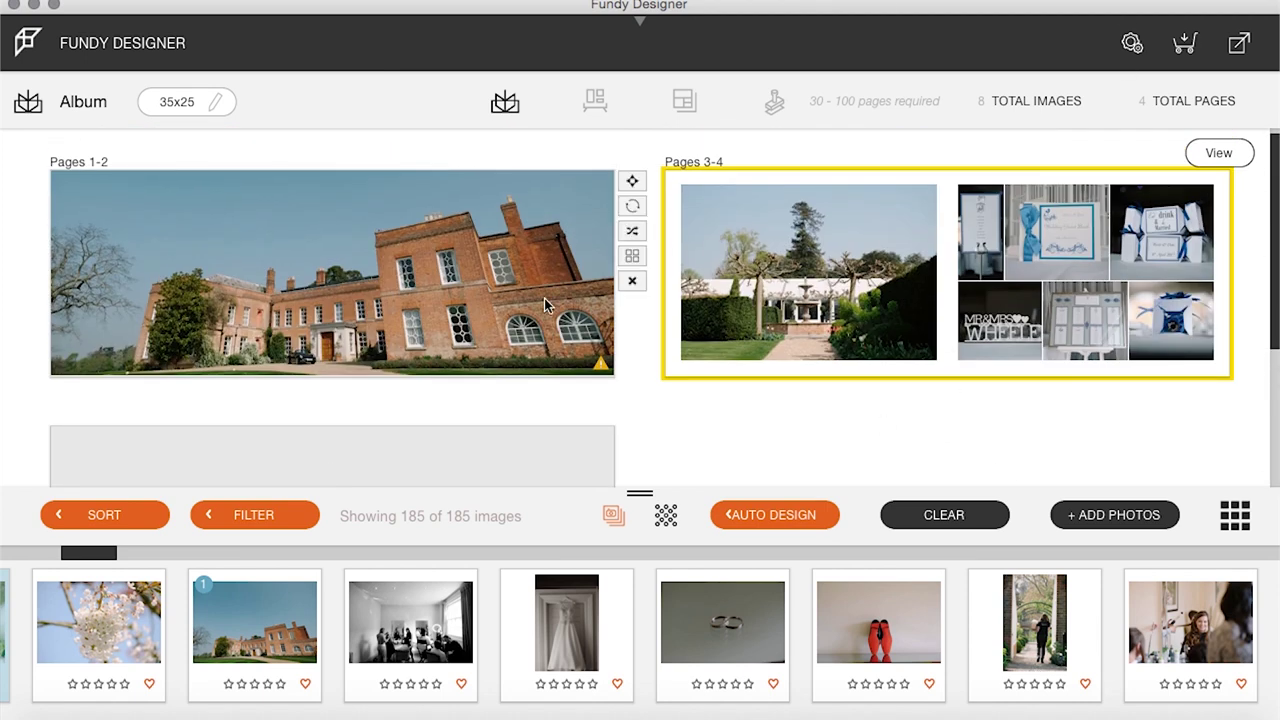
scroll(789, 434, down, 5)
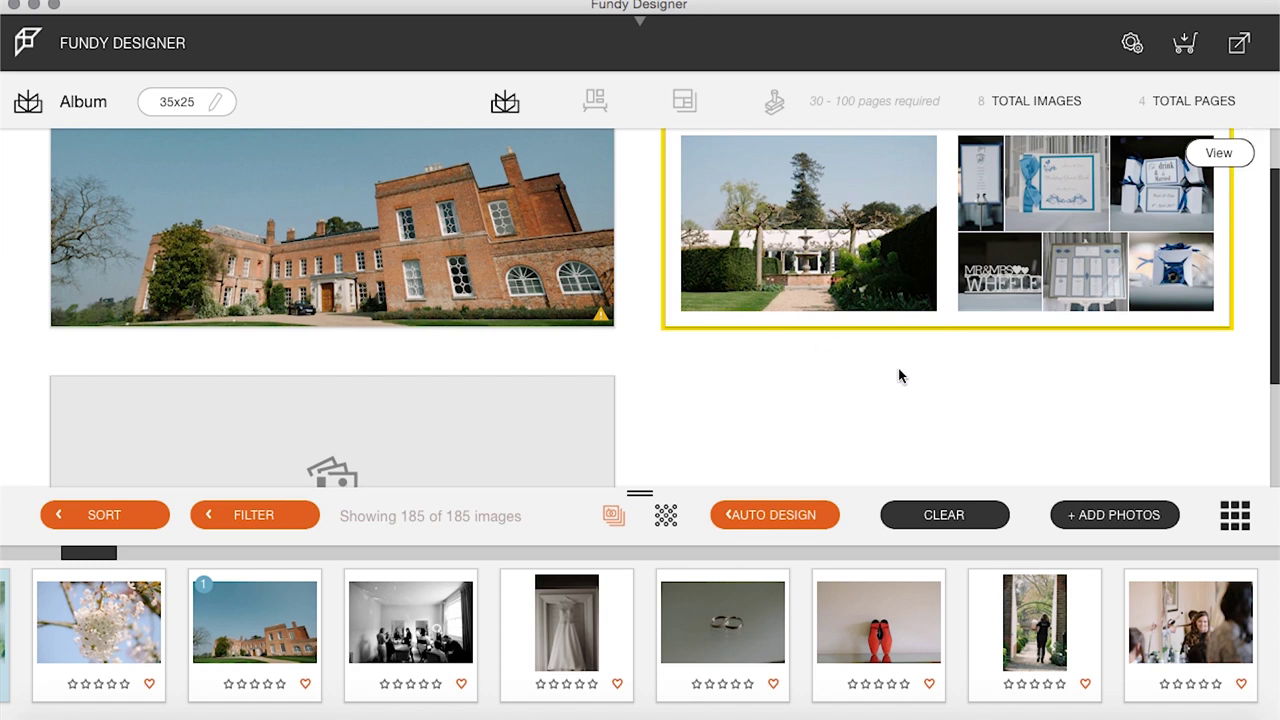
scroll(899, 376, down, 3)
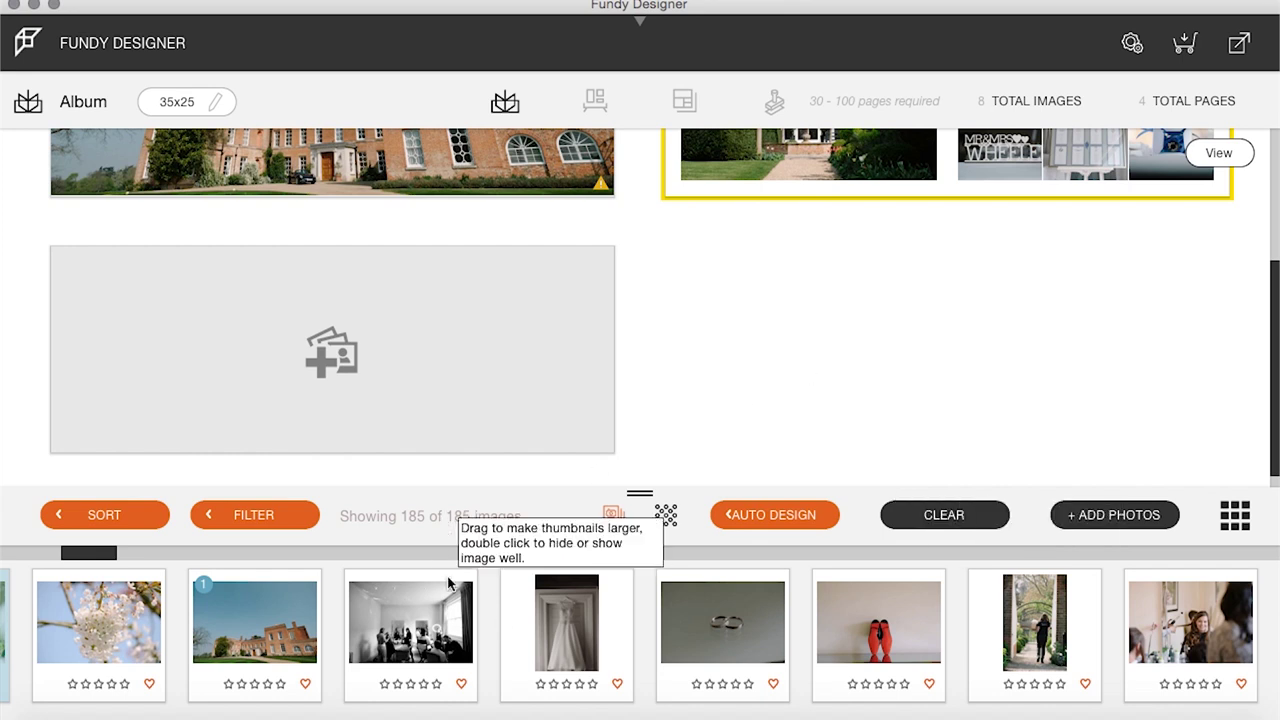
click(404, 626)
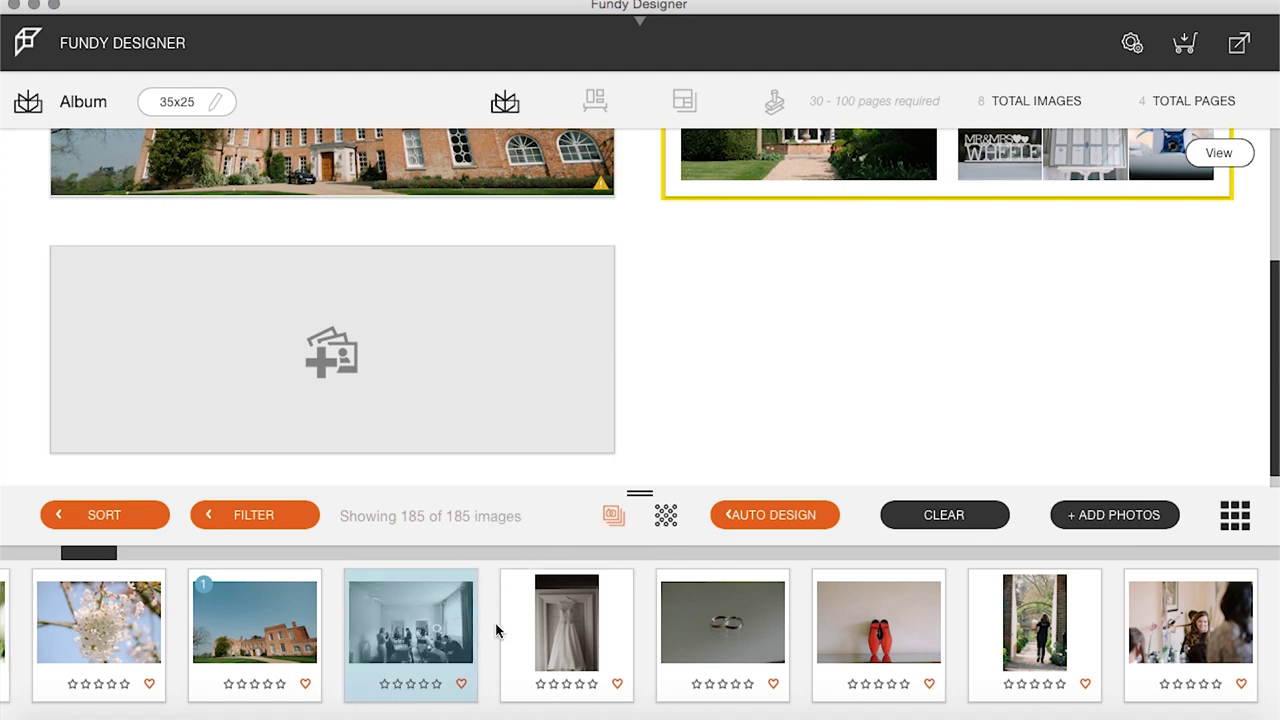
shift+click(562, 637)
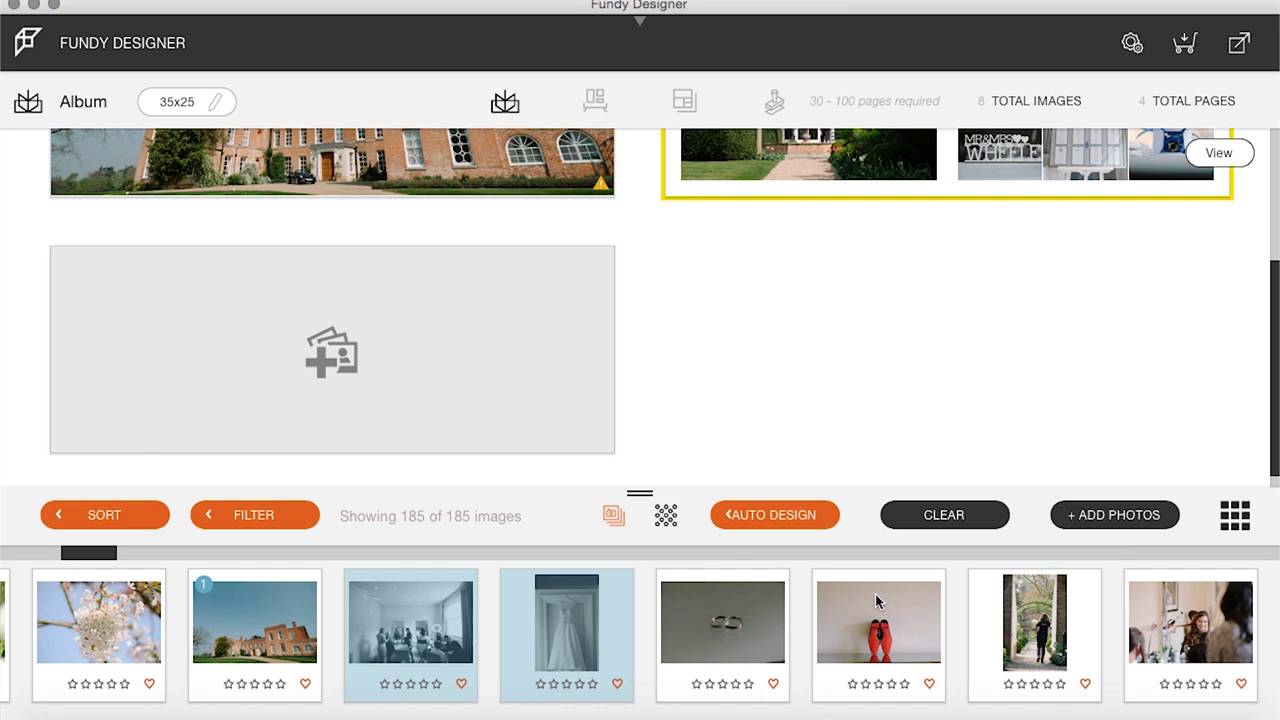
Add the garden archway photo to pages 3-4 and apply an album layout with all photos in one centred two-row block
click(1020, 658)
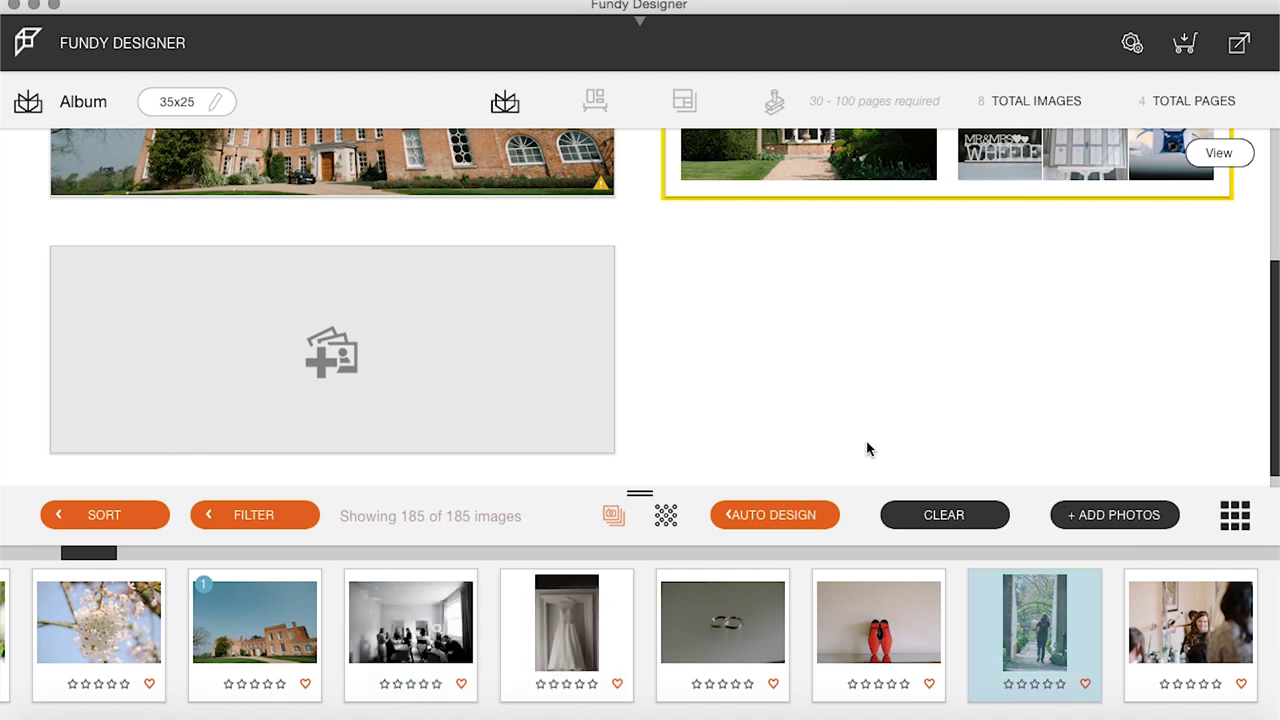
scroll(890, 340, up, 3)
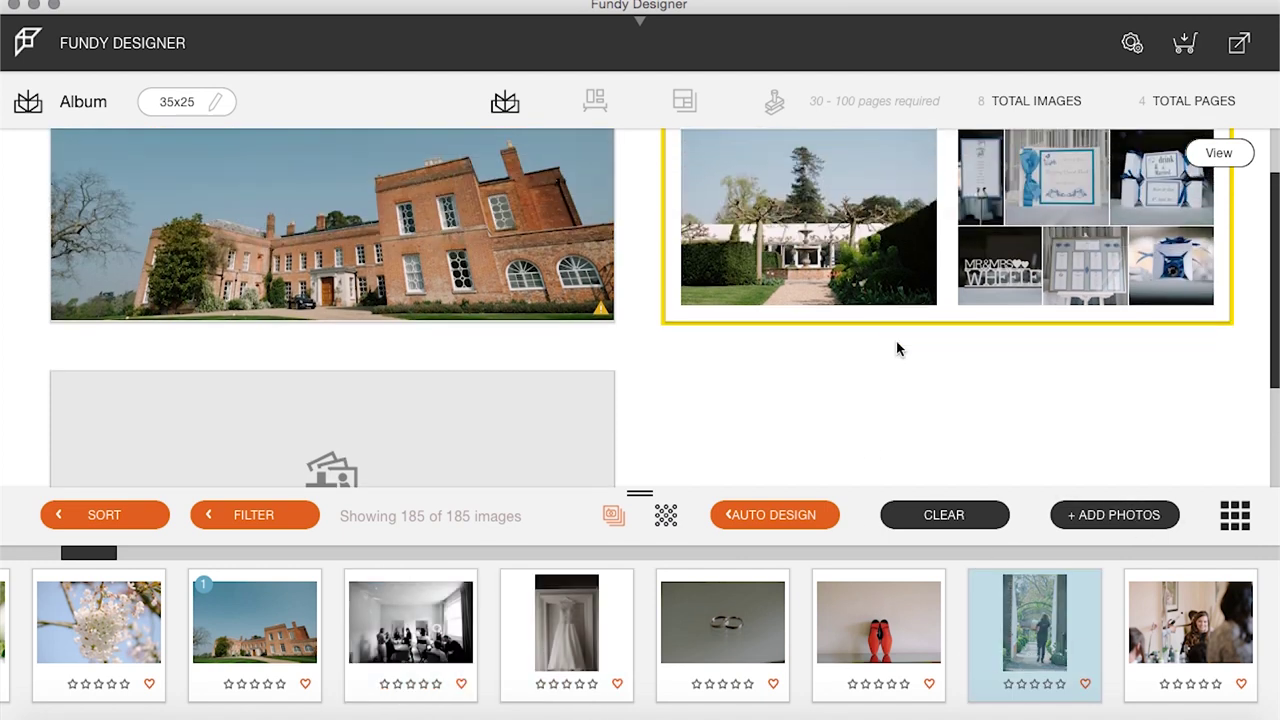
drag(1053, 643, 934, 257)
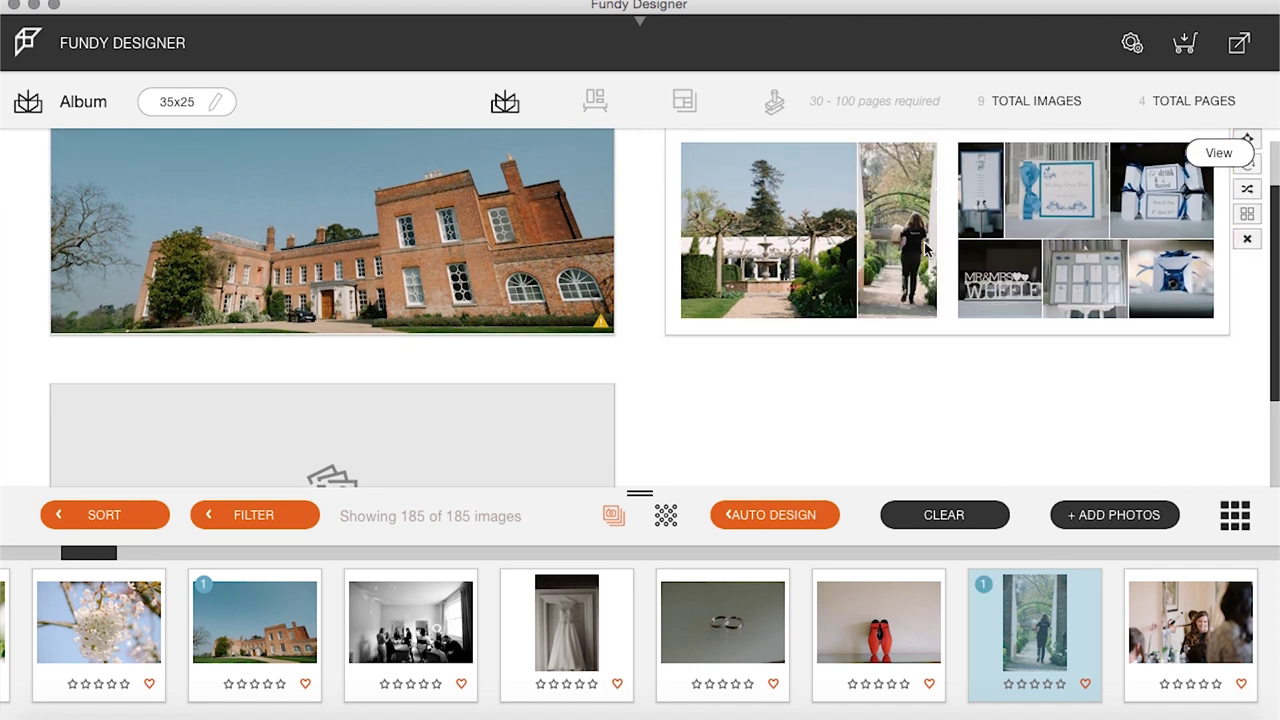
click(1246, 216)
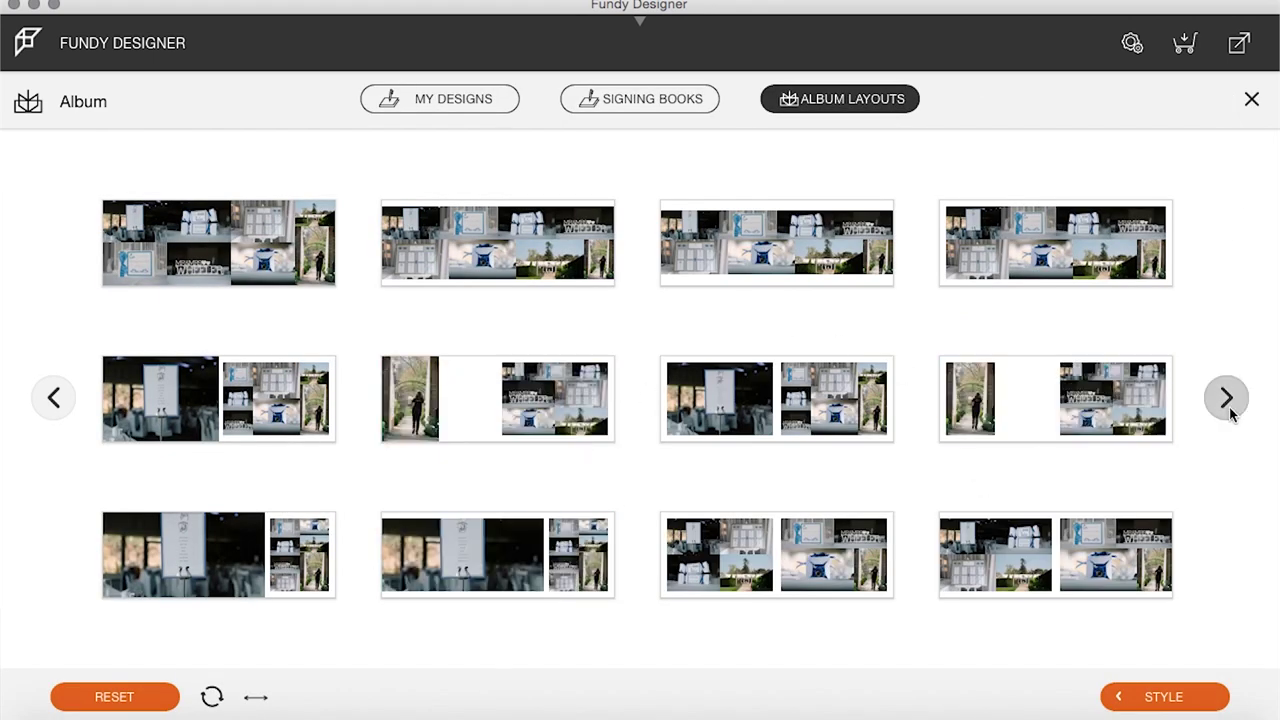
click(1066, 248)
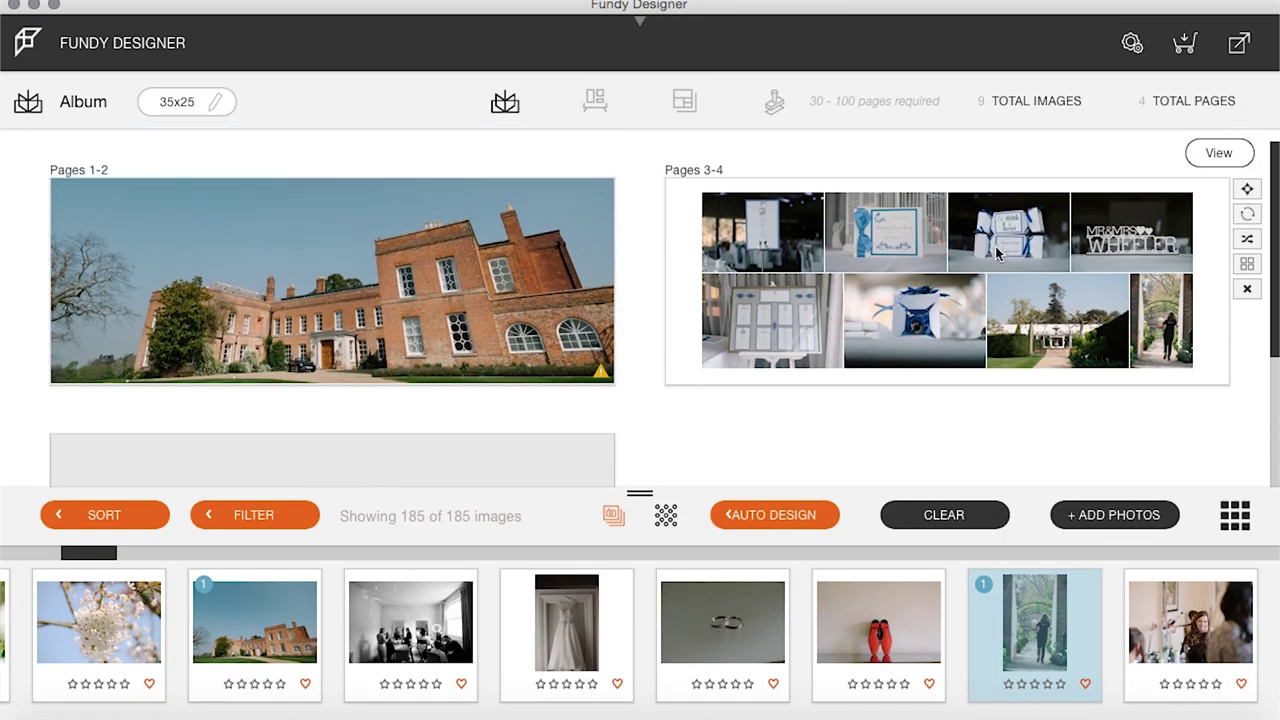
Open pages 3-4, delete the archway and garden fountain photos from the collage, and return to the overview of all spreads
click(1155, 320)
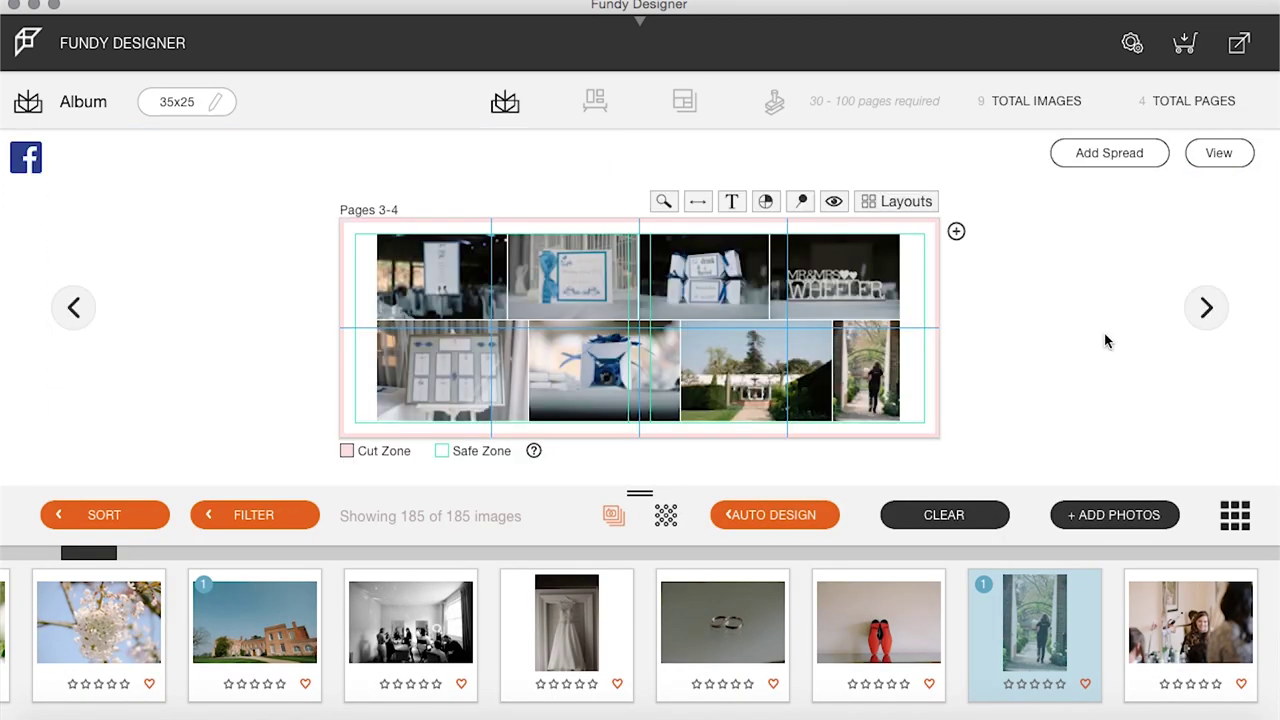
click(860, 380)
key(Delete)
click(767, 410)
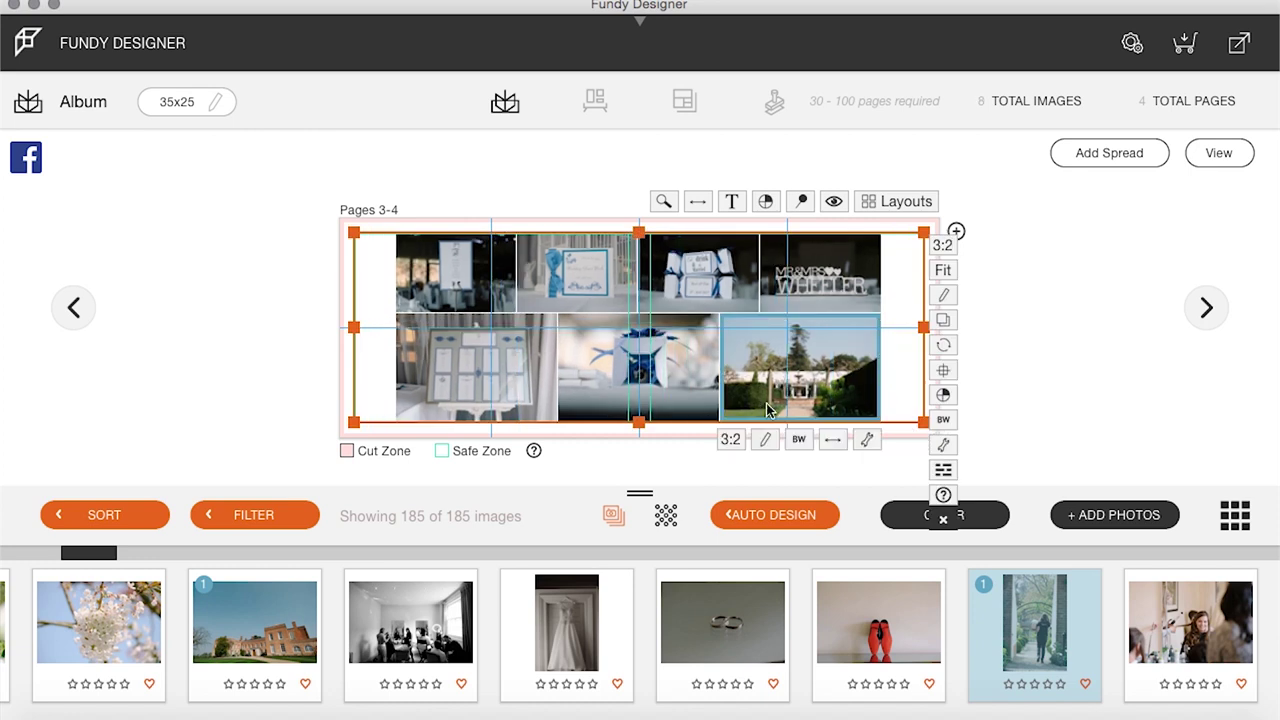
key(Delete)
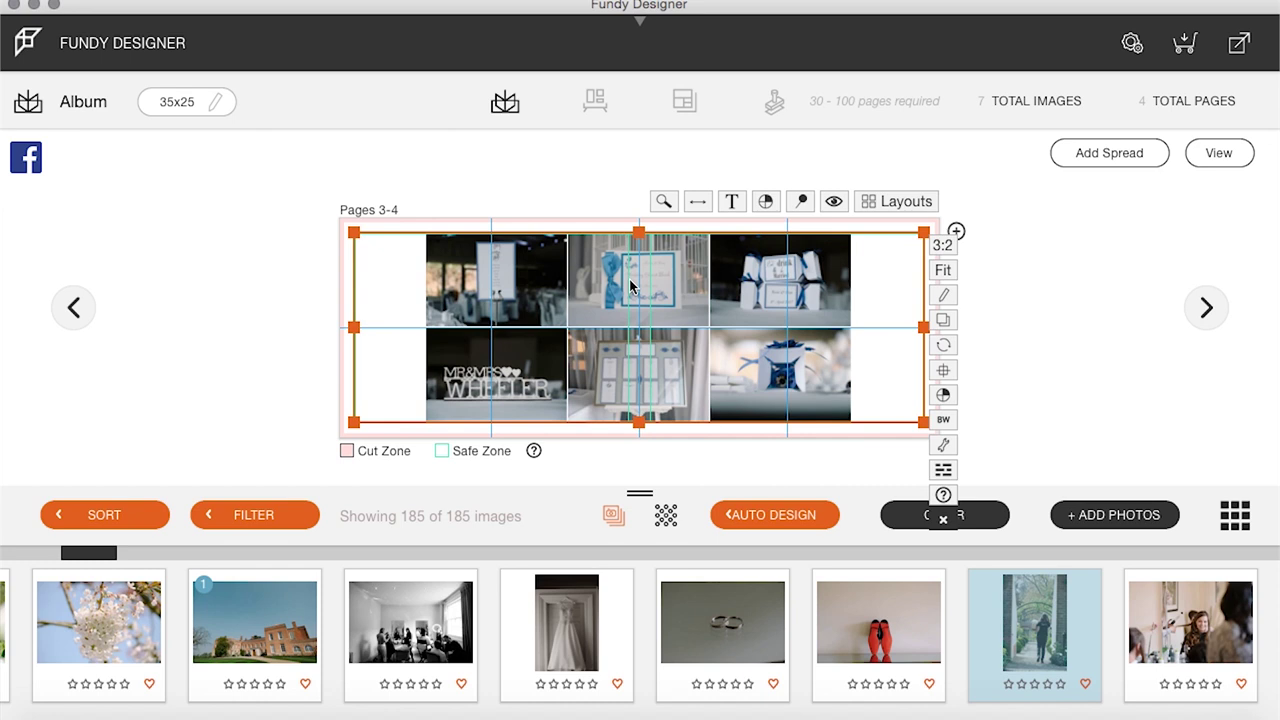
click(1225, 154)
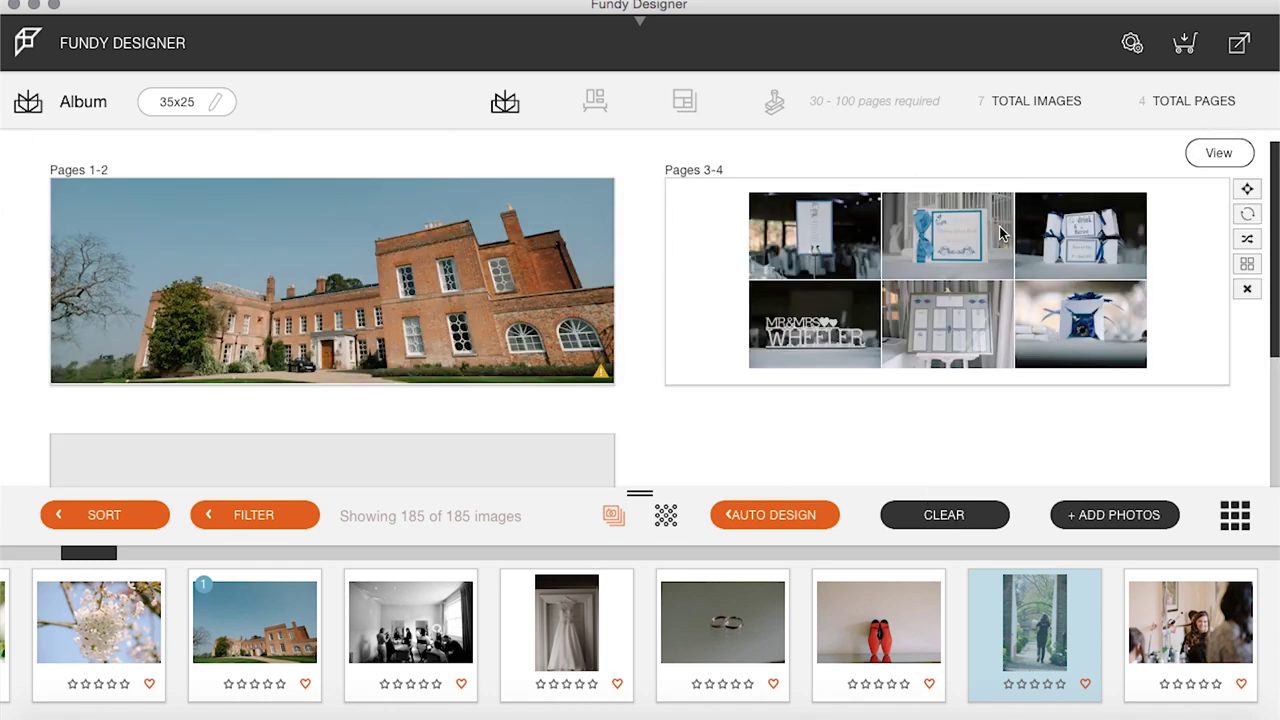
Build pages 5-6 from the garden fountain, white tulip, cherry blossom and garden archway photos
scroll(918, 263, down, 5)
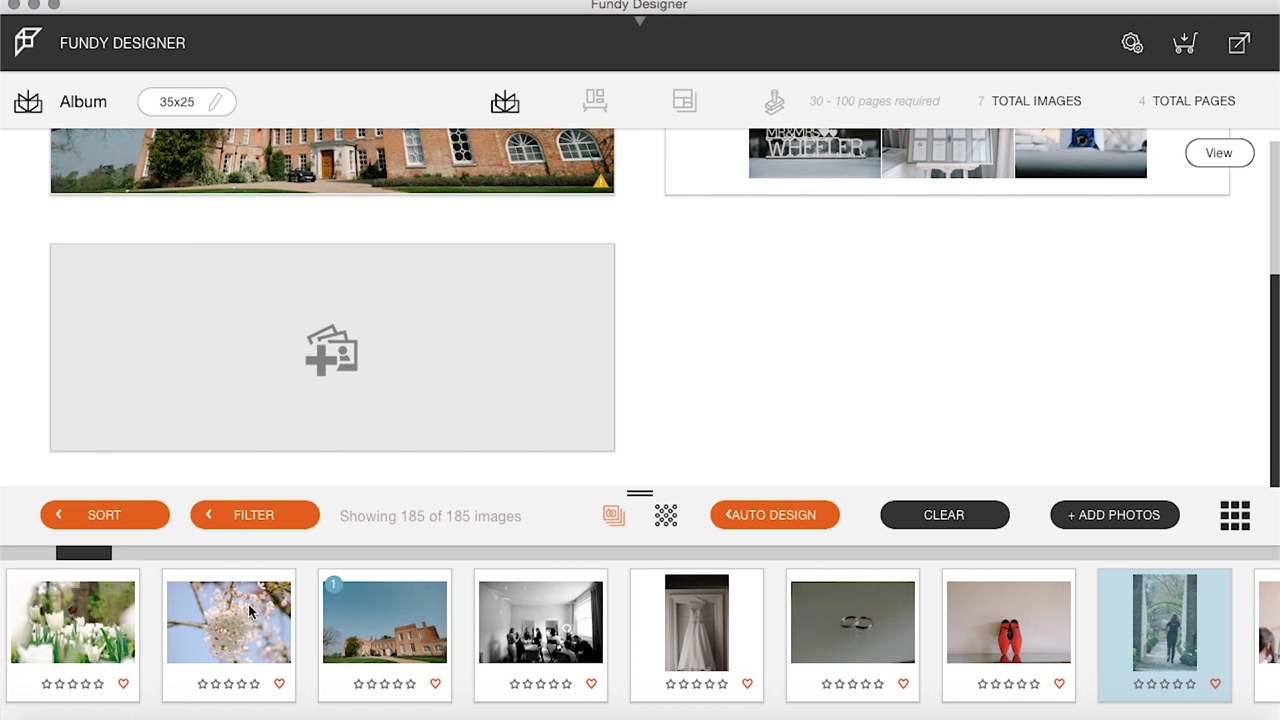
click(247, 606)
click(111, 614)
scroll(260, 617, left, 3)
scroll(261, 620, left, 2)
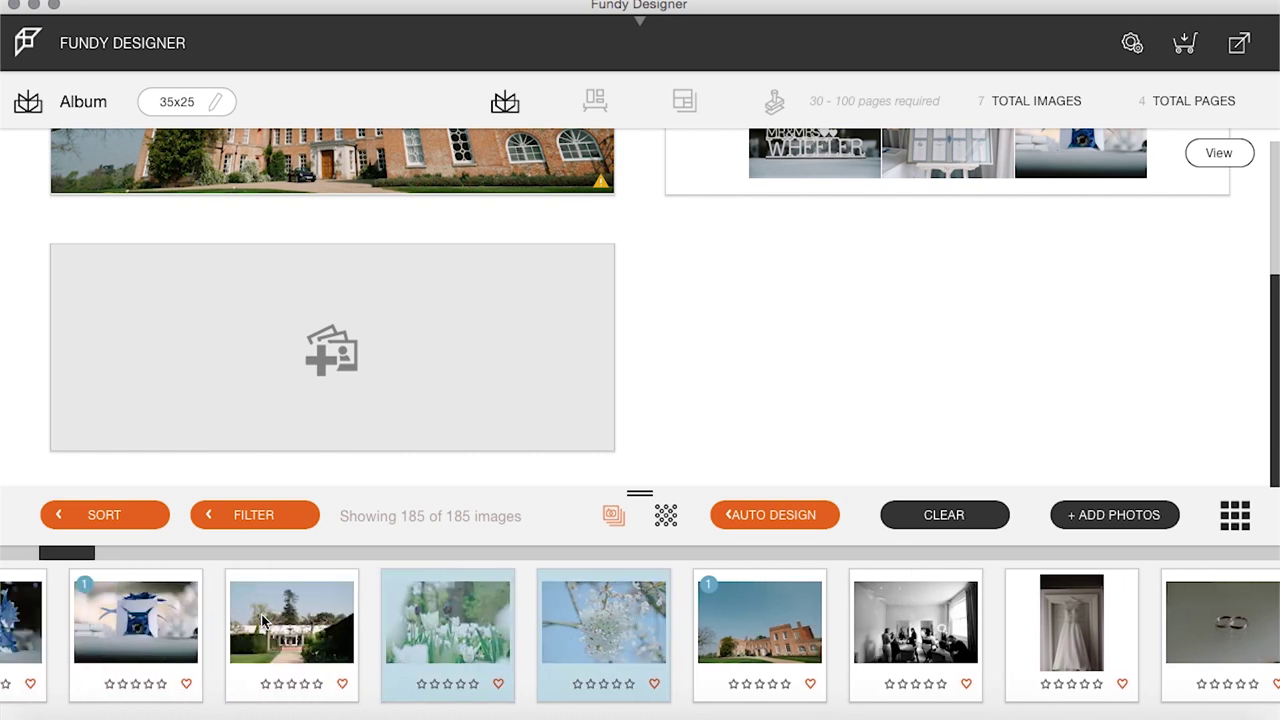
click(272, 620)
drag(272, 620, 175, 352)
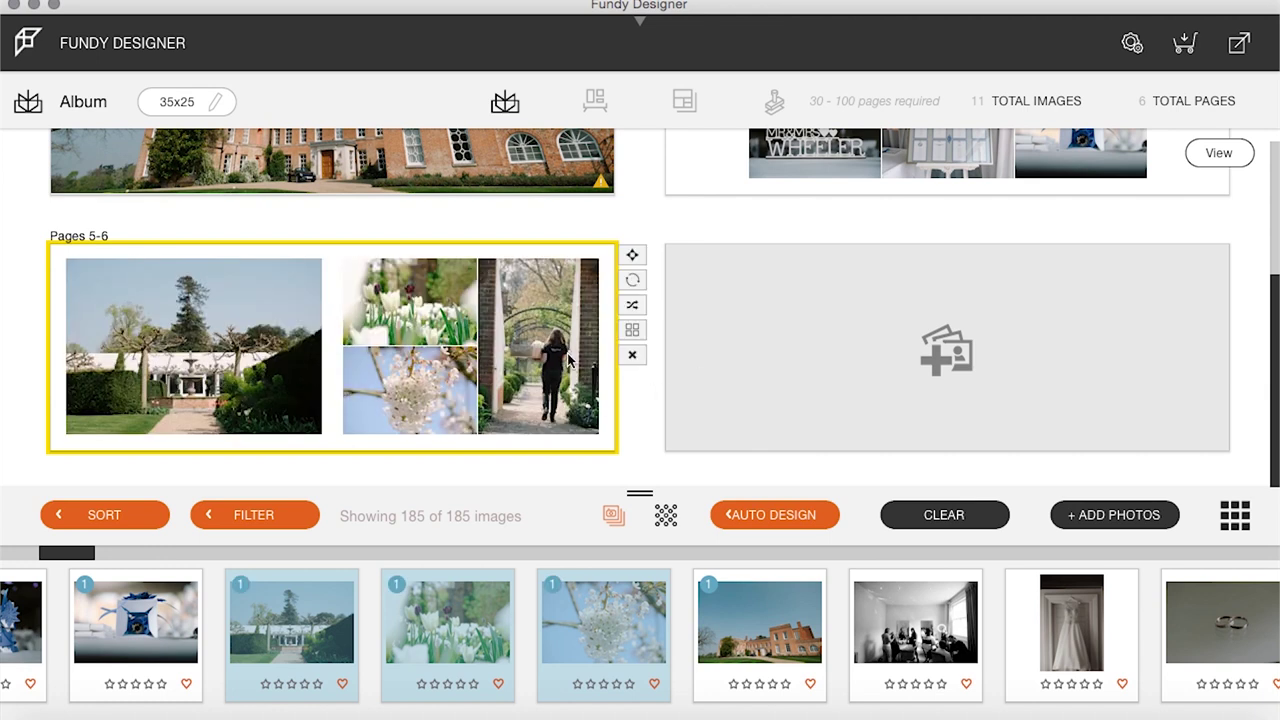
Build pages 7-8 from the black-and-white preparation photo and the two hair-styling photos, placing the large photo on the left page
scroll(1089, 680, right, 5)
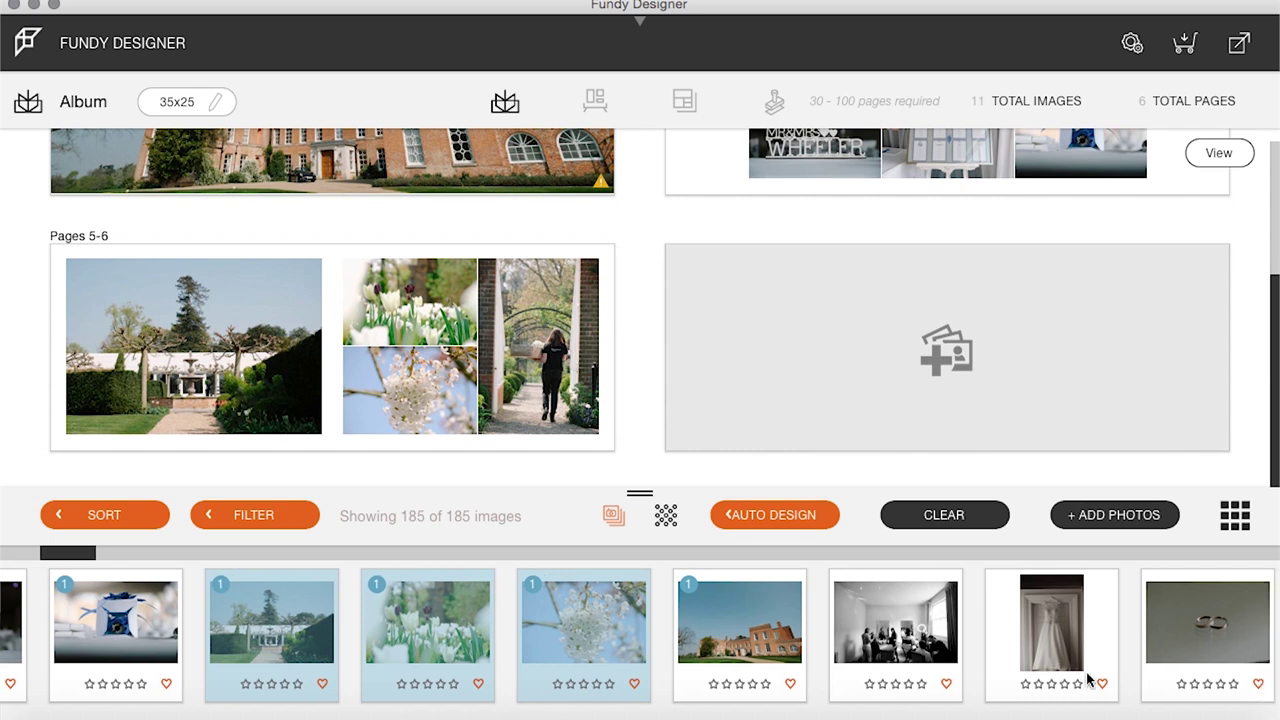
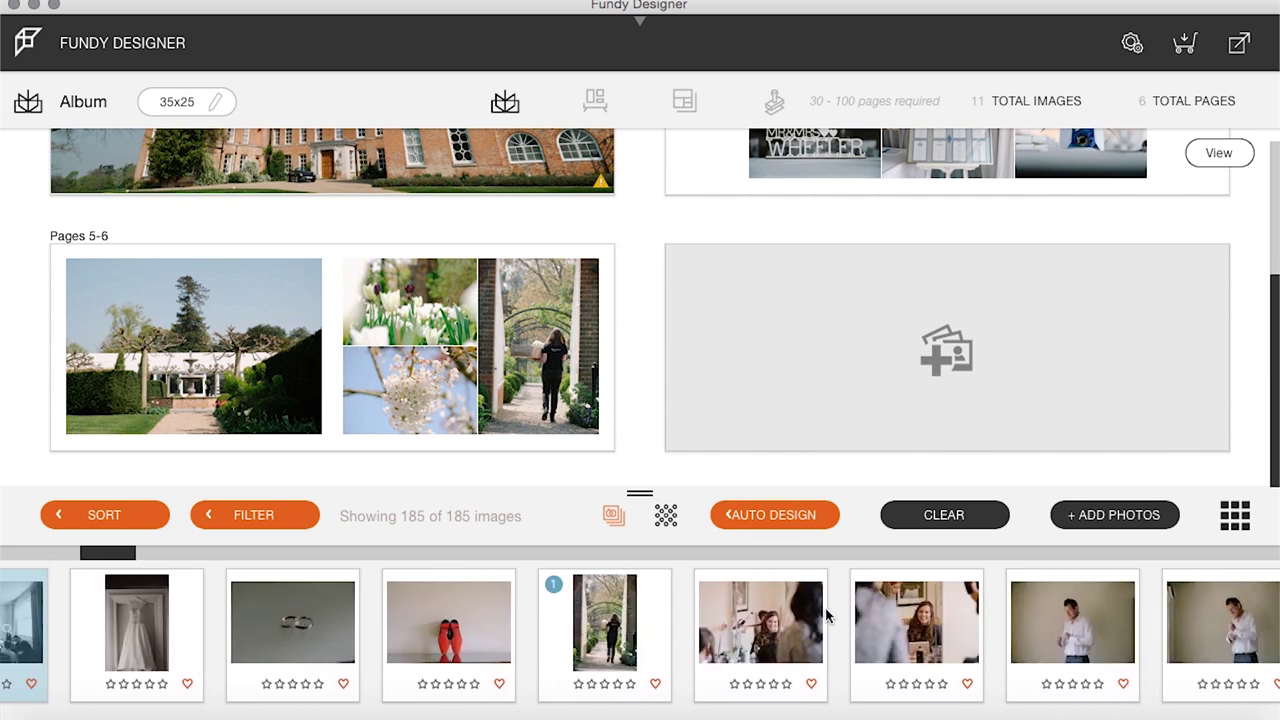
click(767, 630)
shift+click(920, 643)
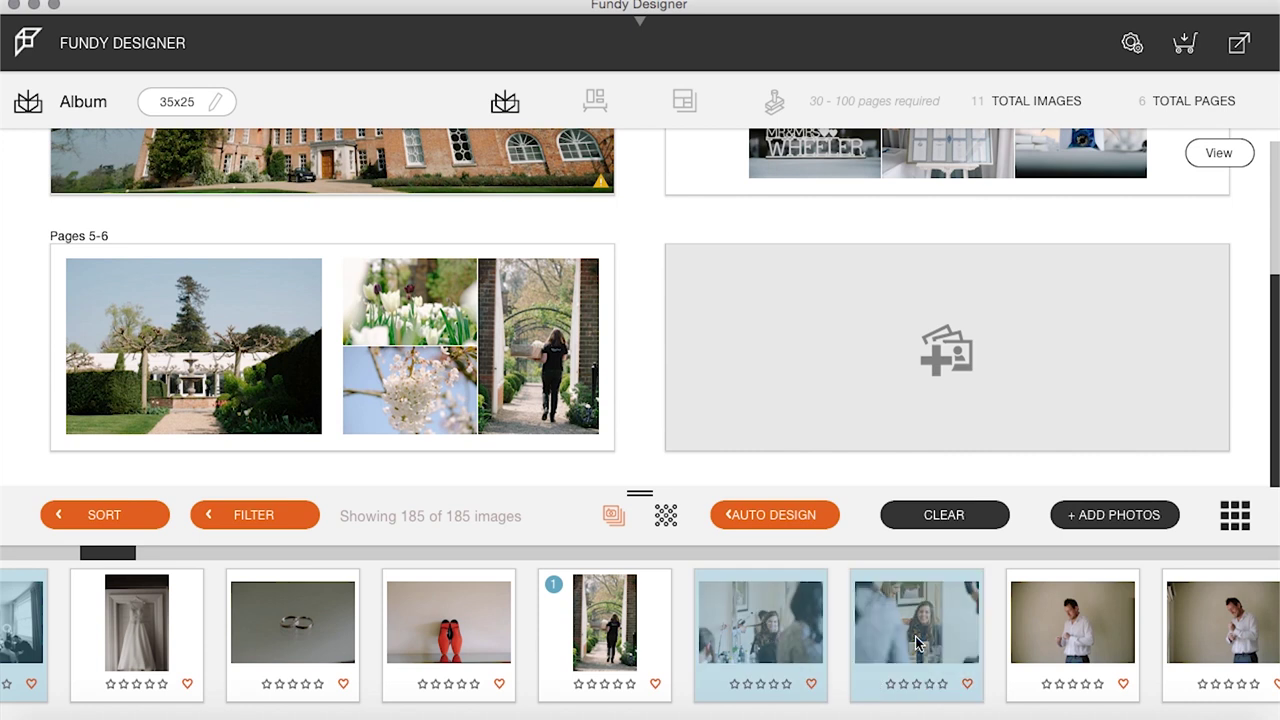
click(872, 378)
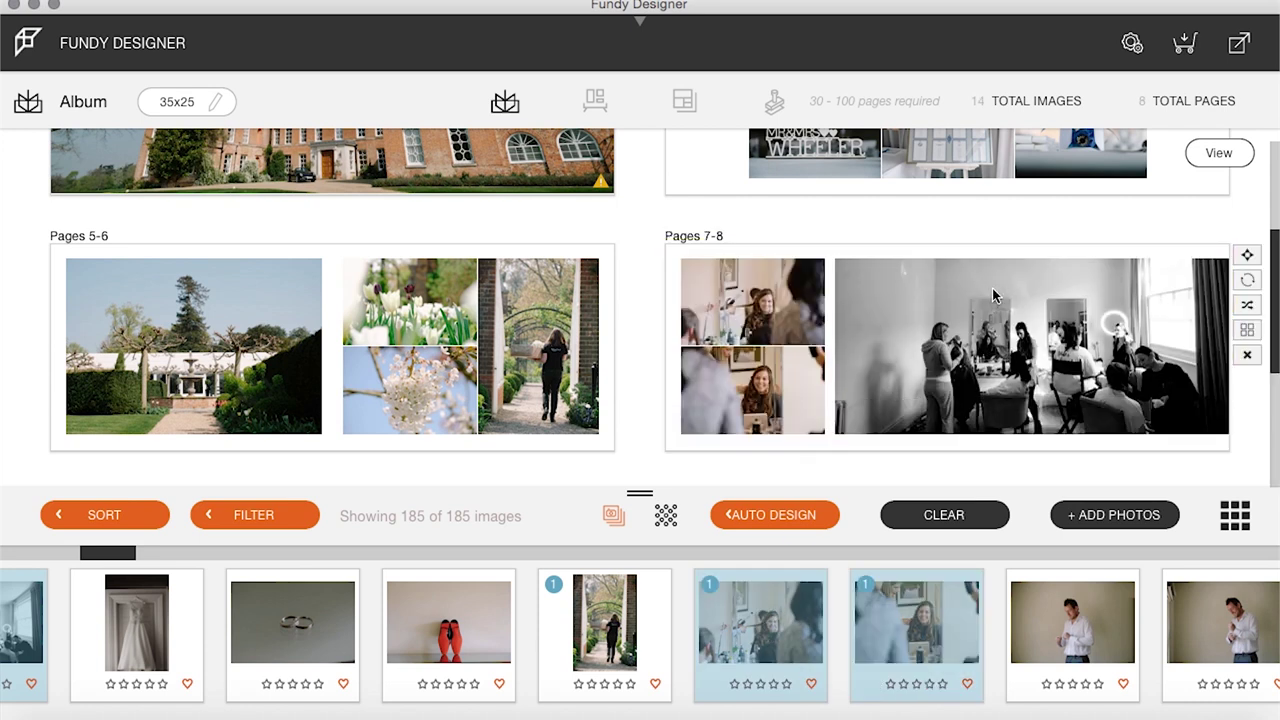
click(902, 352)
Open pages 7-8 in detail and view the upper hair-styling photo enlarged
double_click(897, 334)
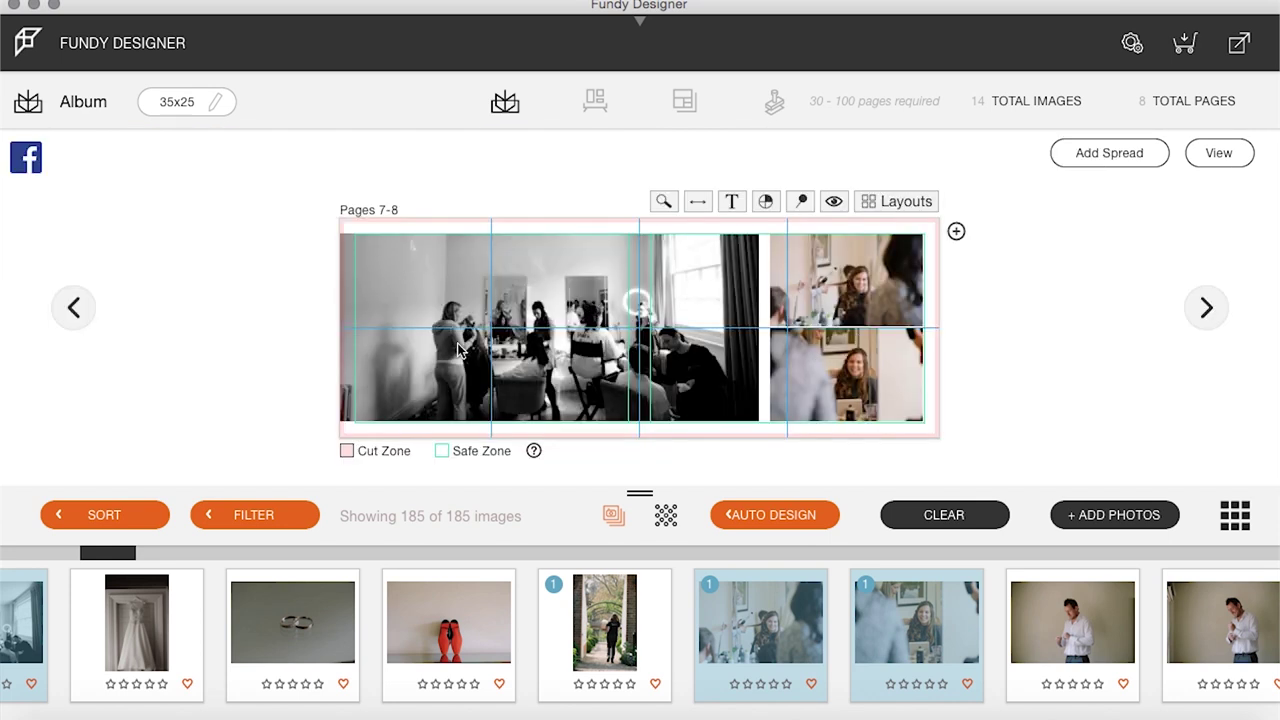
double_click(843, 259)
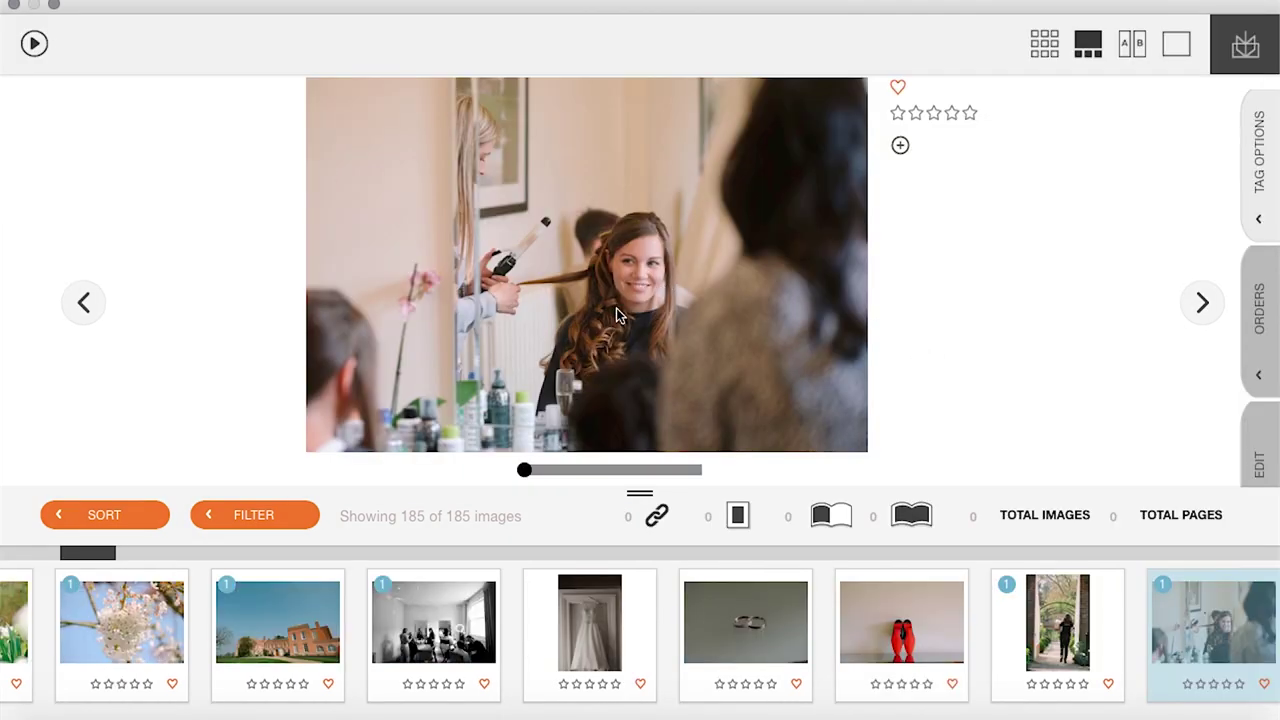
drag(524, 470, 477, 466)
click(14, 5)
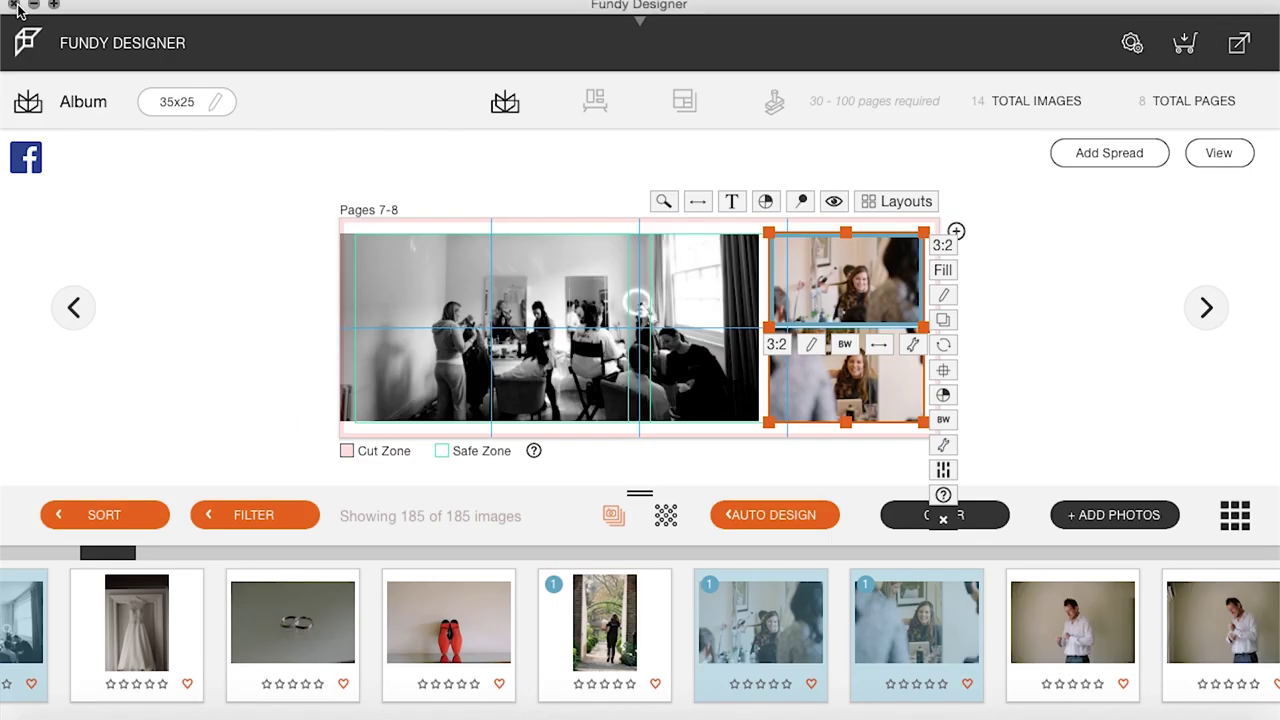
Examine the Perfectly Clear retouching presets for the upper hair-styling photo and return to the overview of all spreads
double_click(874, 294)
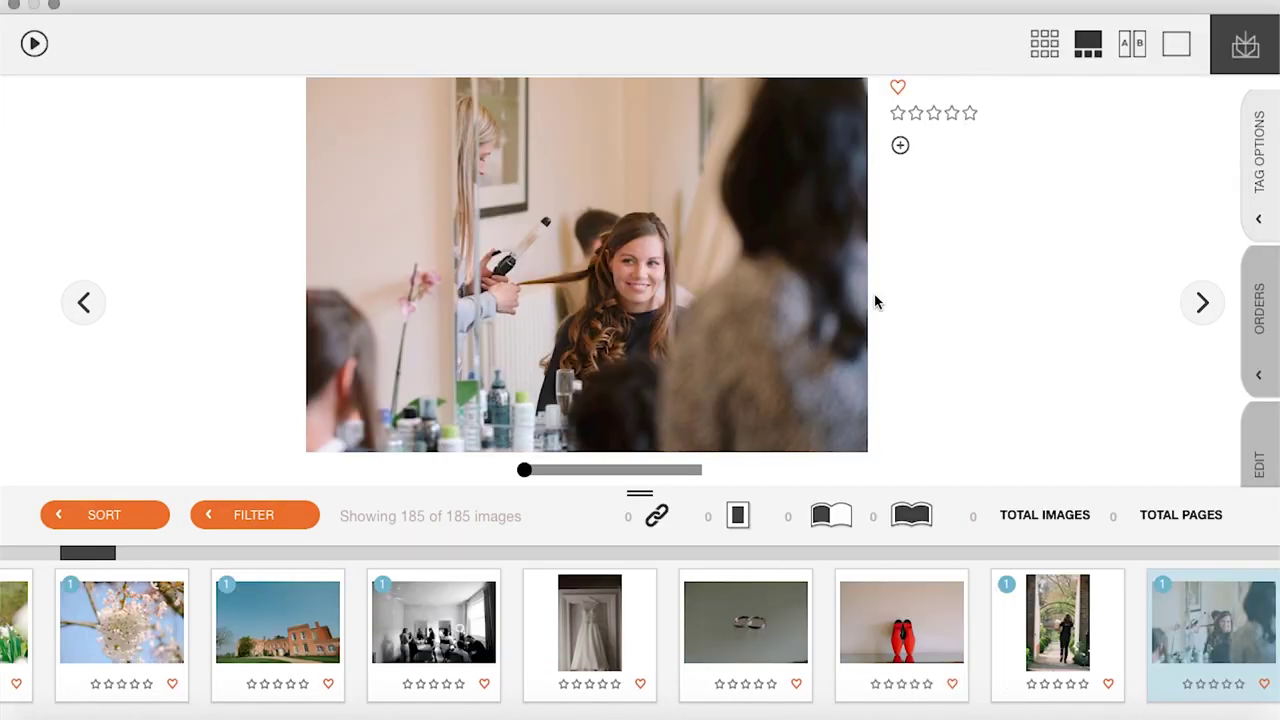
click(1256, 458)
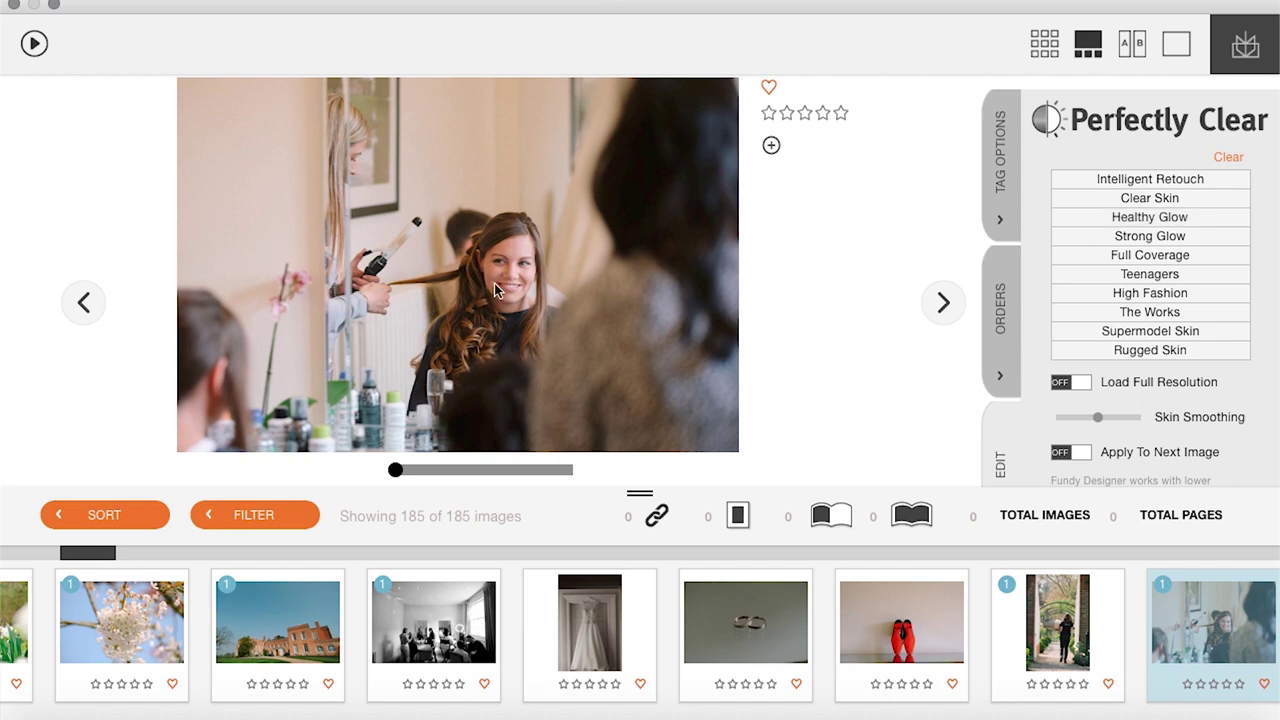
click(1104, 206)
scroll(1124, 407, down, 2)
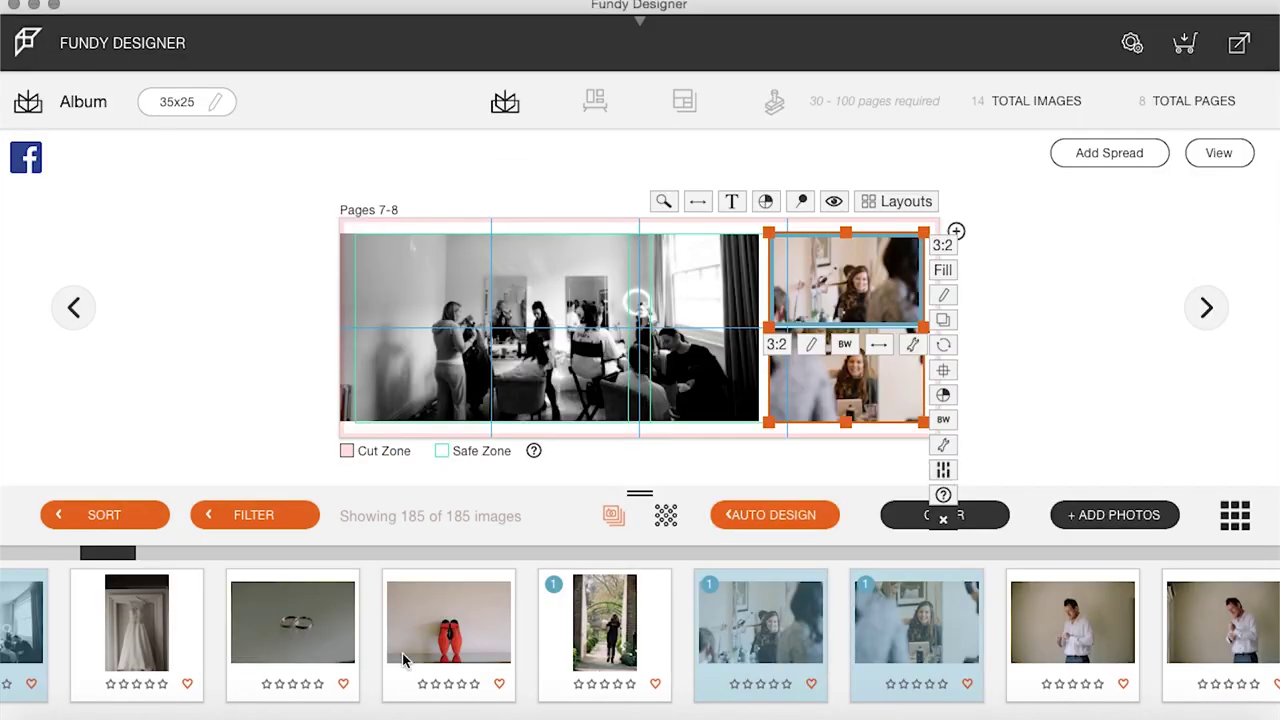
scroll(402, 653, left, 3)
click(1216, 154)
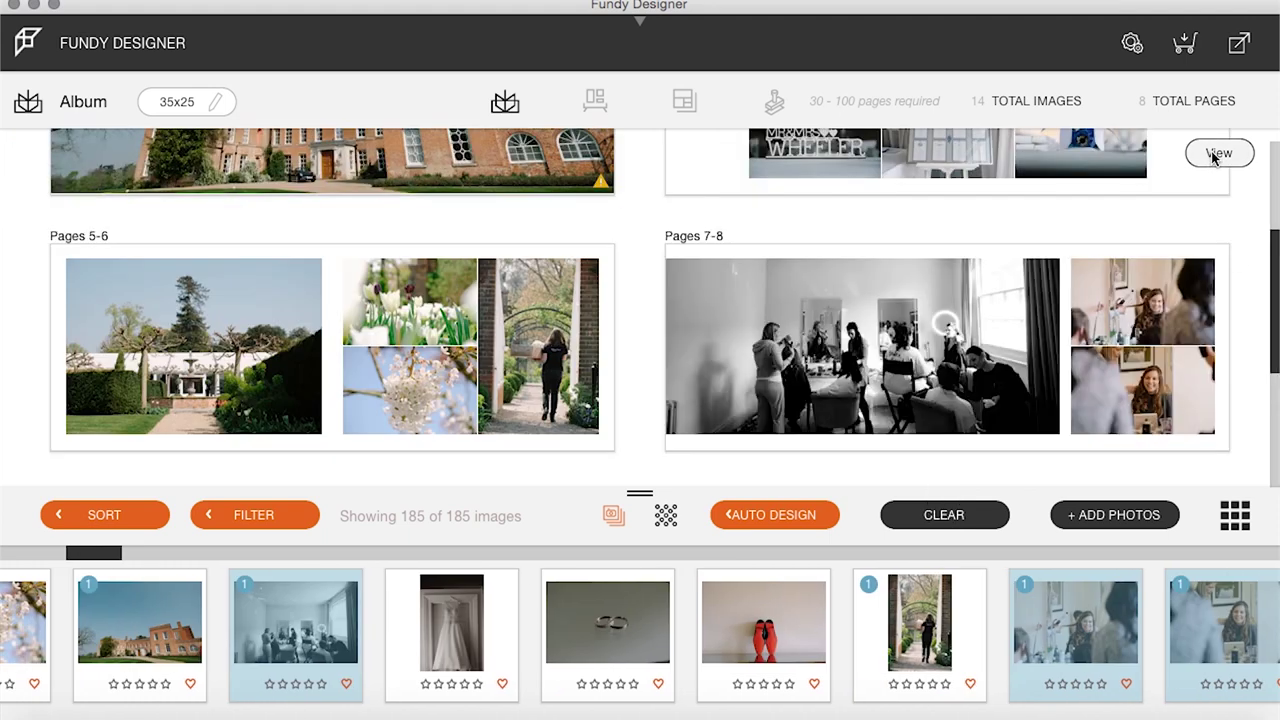
Build pages 9-10 from the hanging wedding dress photo and the four bridal preparation photos, and open the spread for detailed editing
scroll(774, 346, down, 3)
click(447, 637)
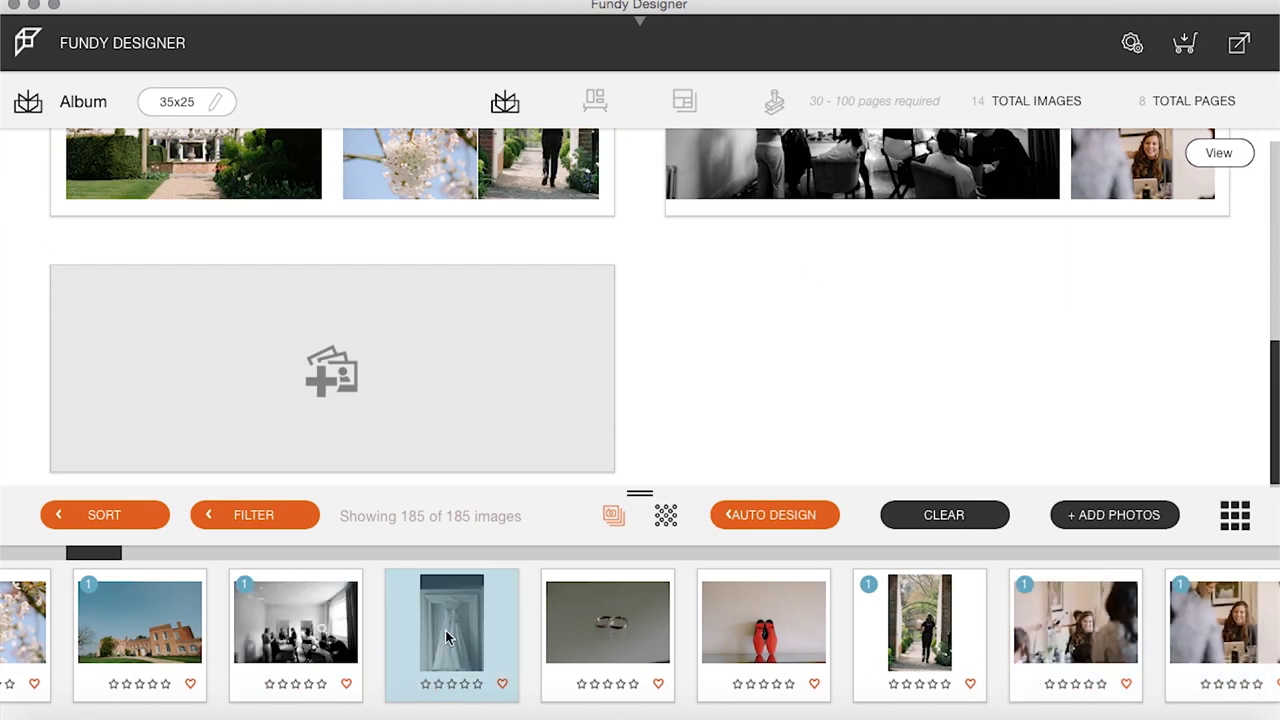
scroll(1093, 602, right, 3)
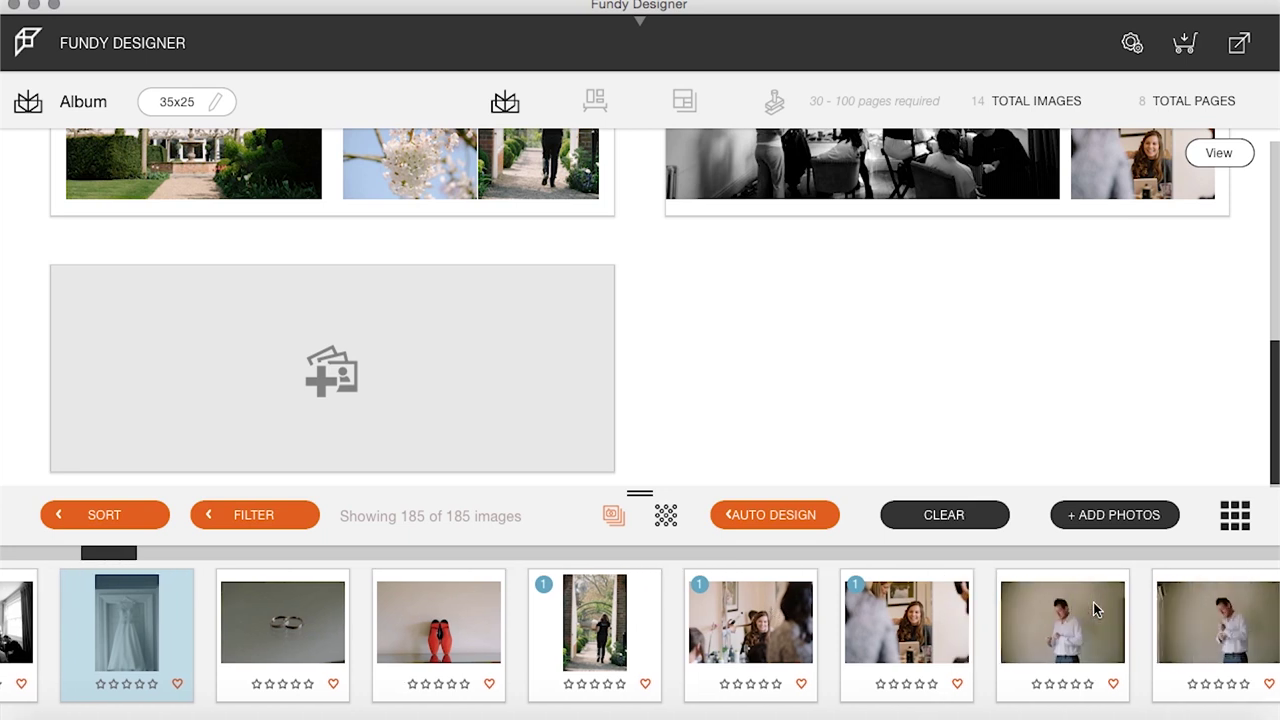
scroll(1093, 602, right, 10)
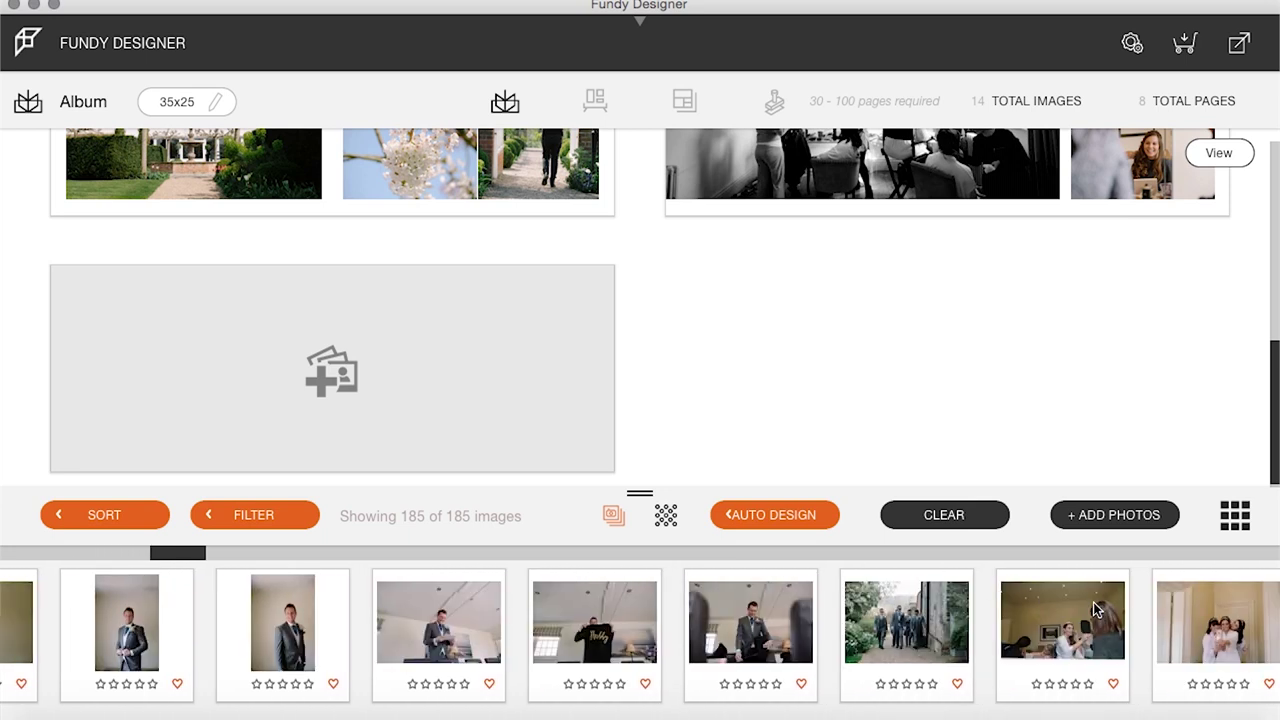
scroll(1093, 602, right, 3)
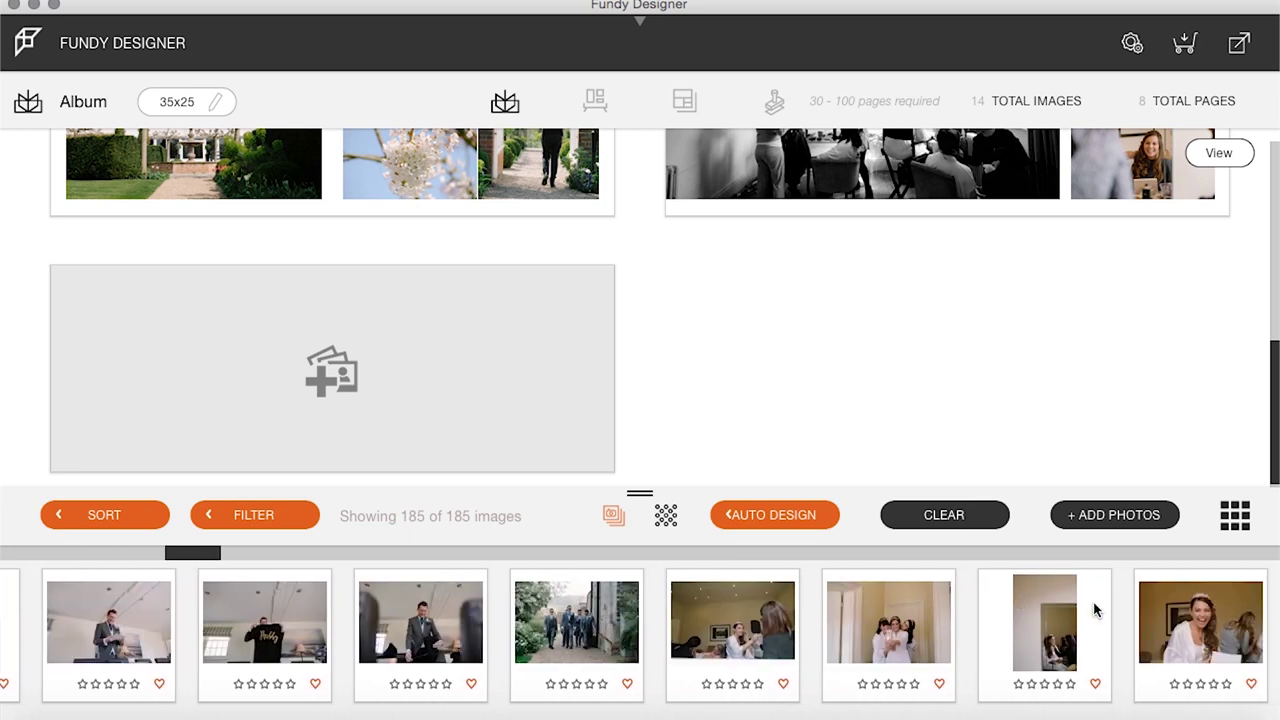
click(767, 613)
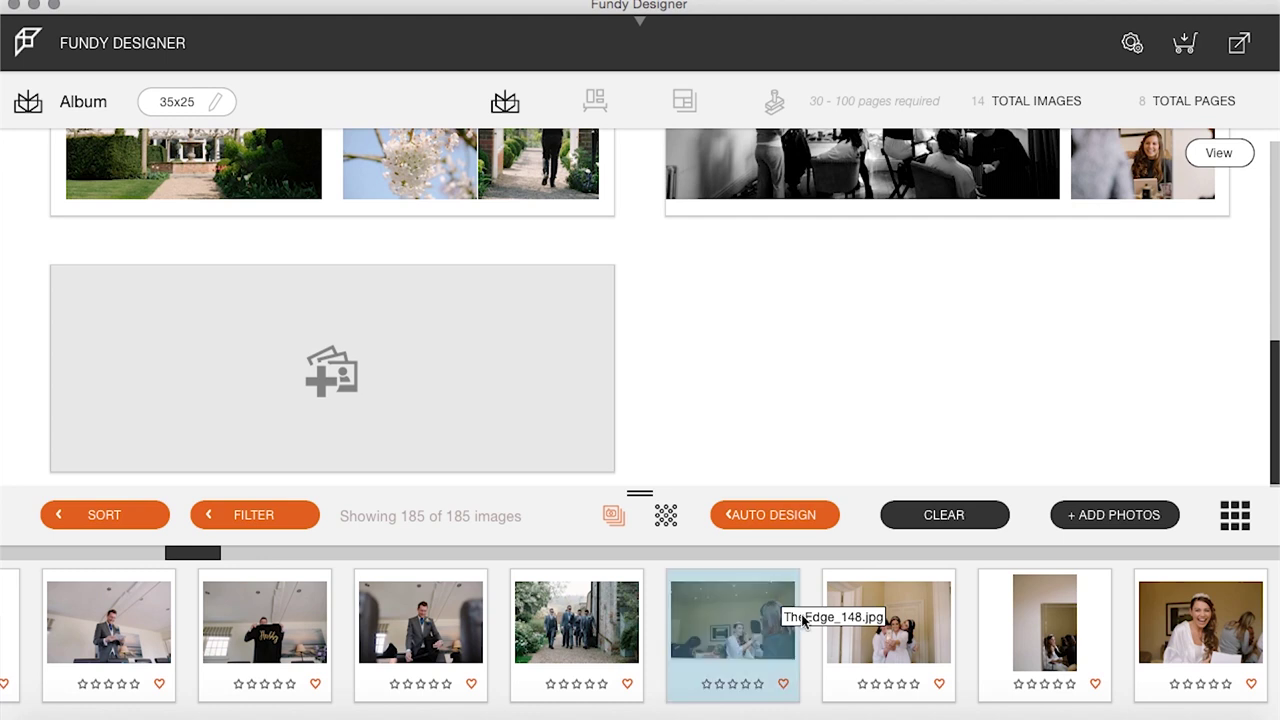
super+click(858, 630)
super+click(1004, 653)
super+click(1210, 632)
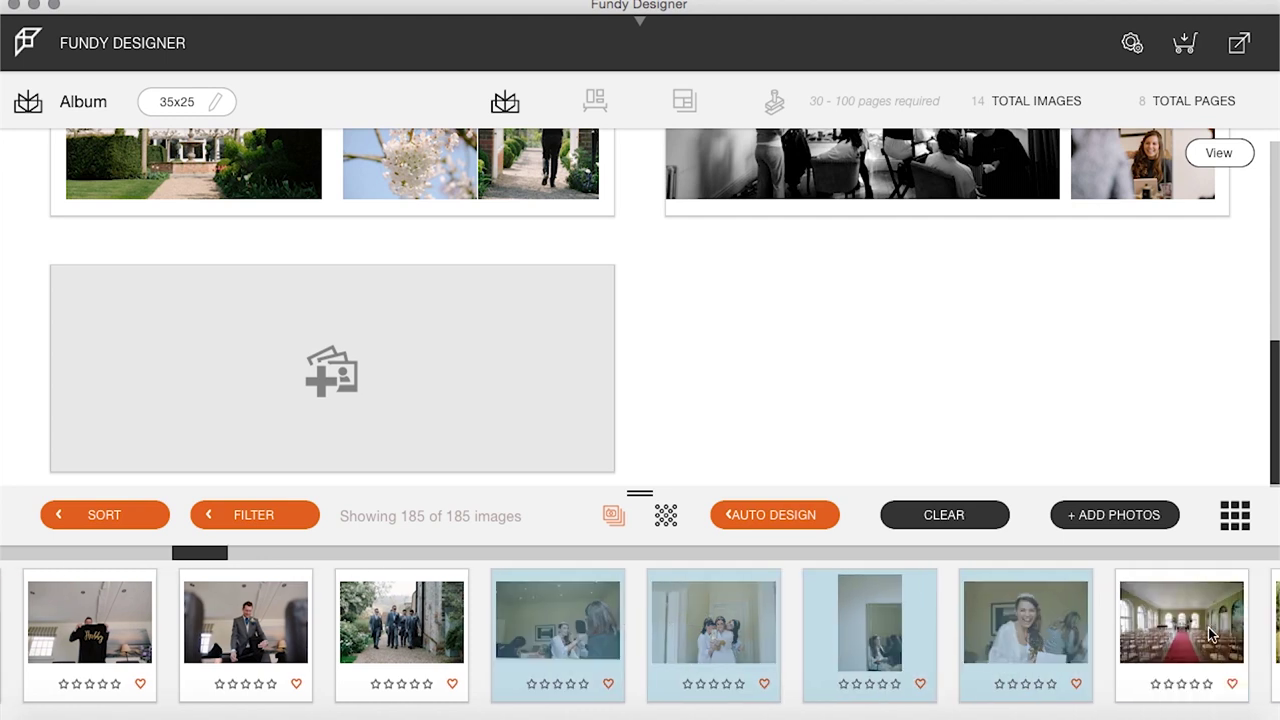
drag(1210, 632, 443, 343)
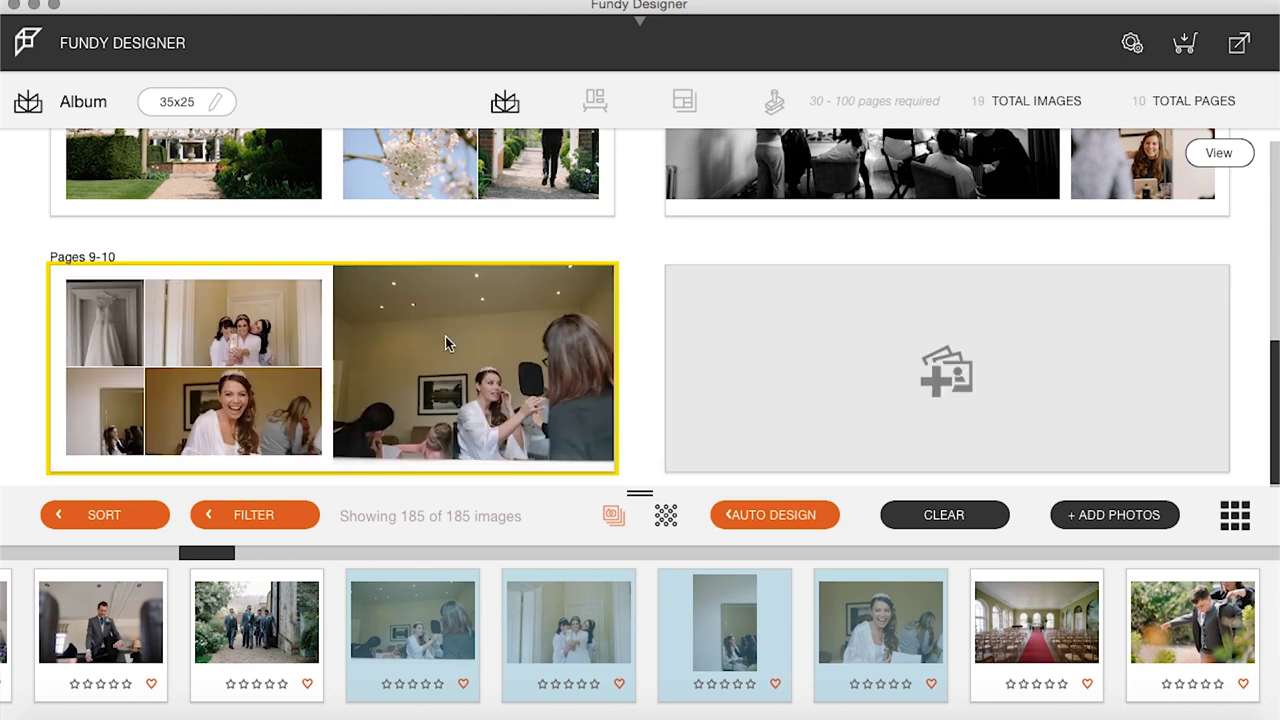
double_click(110, 323)
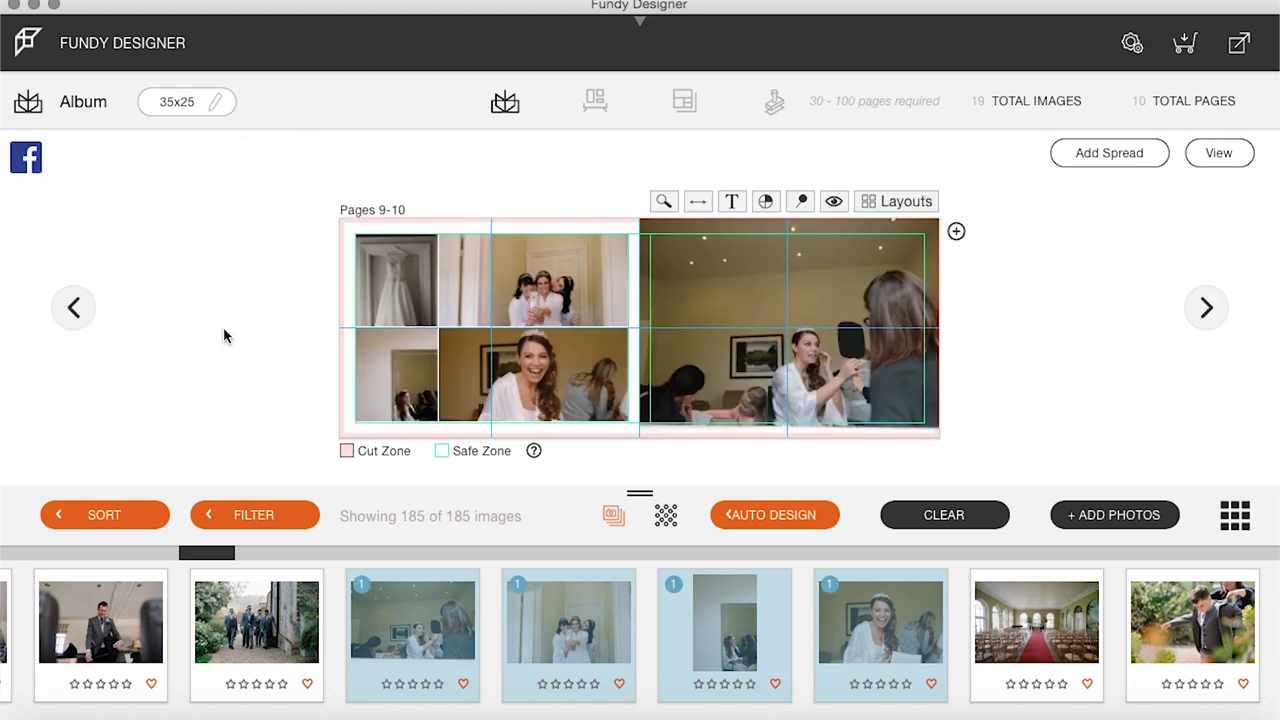
Remove the hanging wedding dress photo from pages 9-10 and shift the small side-room photo's crop to bring the bride into view
click(395, 295)
key(Delete)
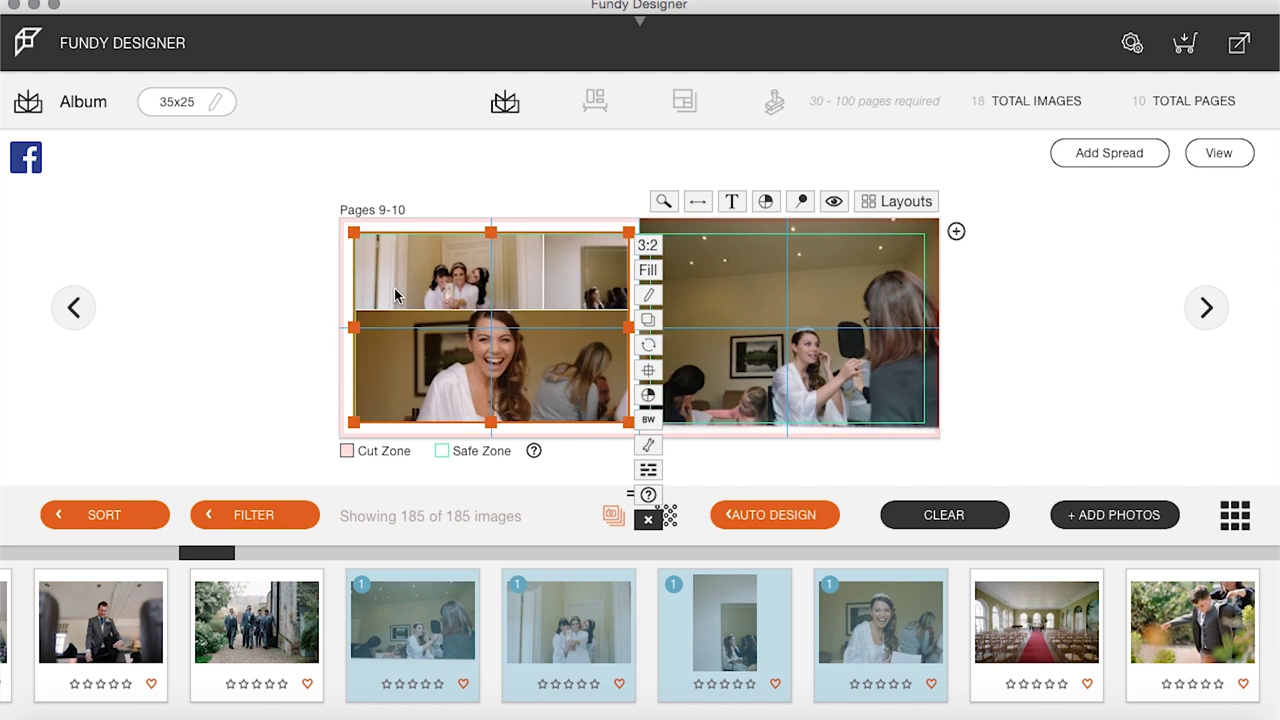
click(598, 262)
click(461, 264)
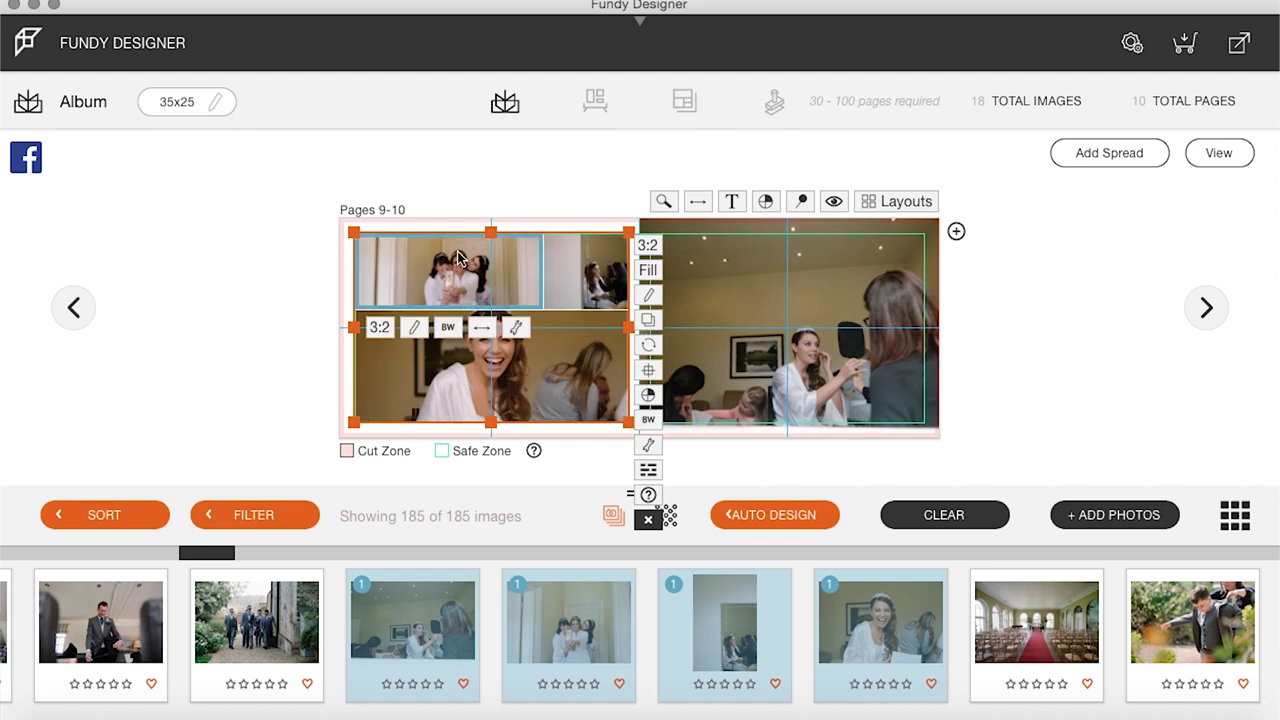
Rearrange pages 9-10 with the group selfie filling the right page and the laughing bride in the large left-page frame, then return to the spreads overview
drag(459, 263, 472, 380)
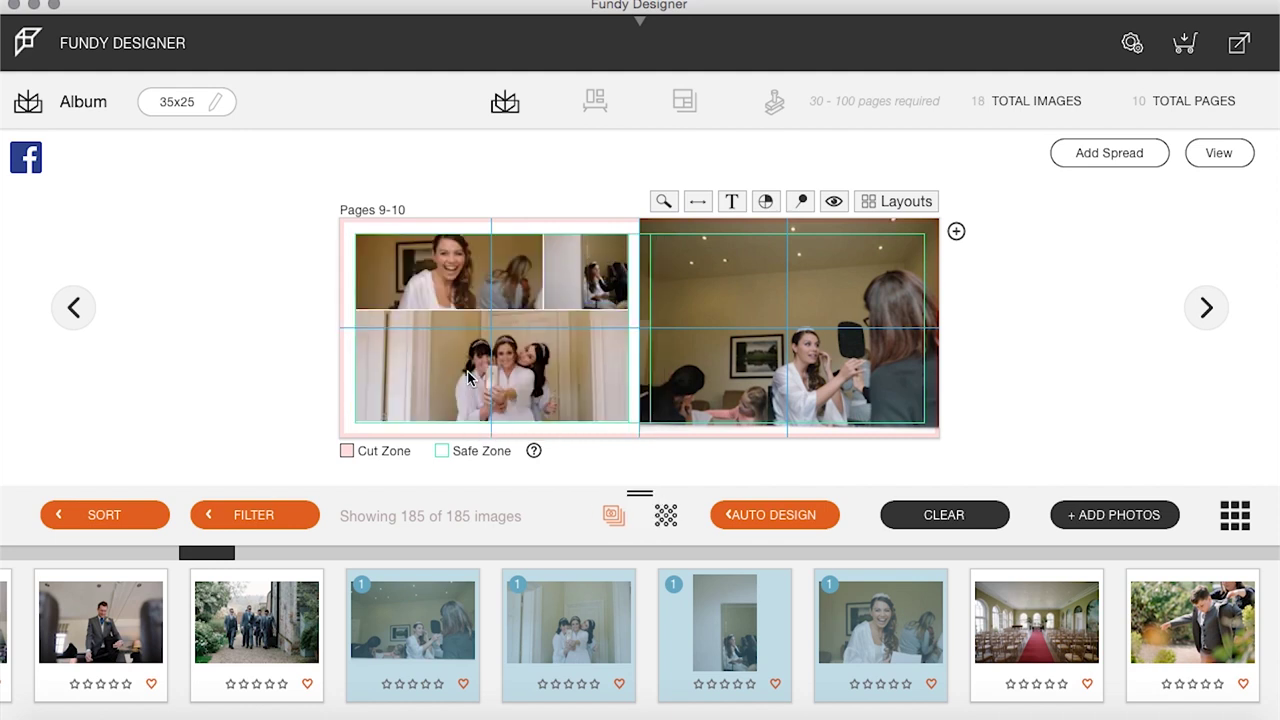
click(435, 274)
drag(435, 274, 752, 310)
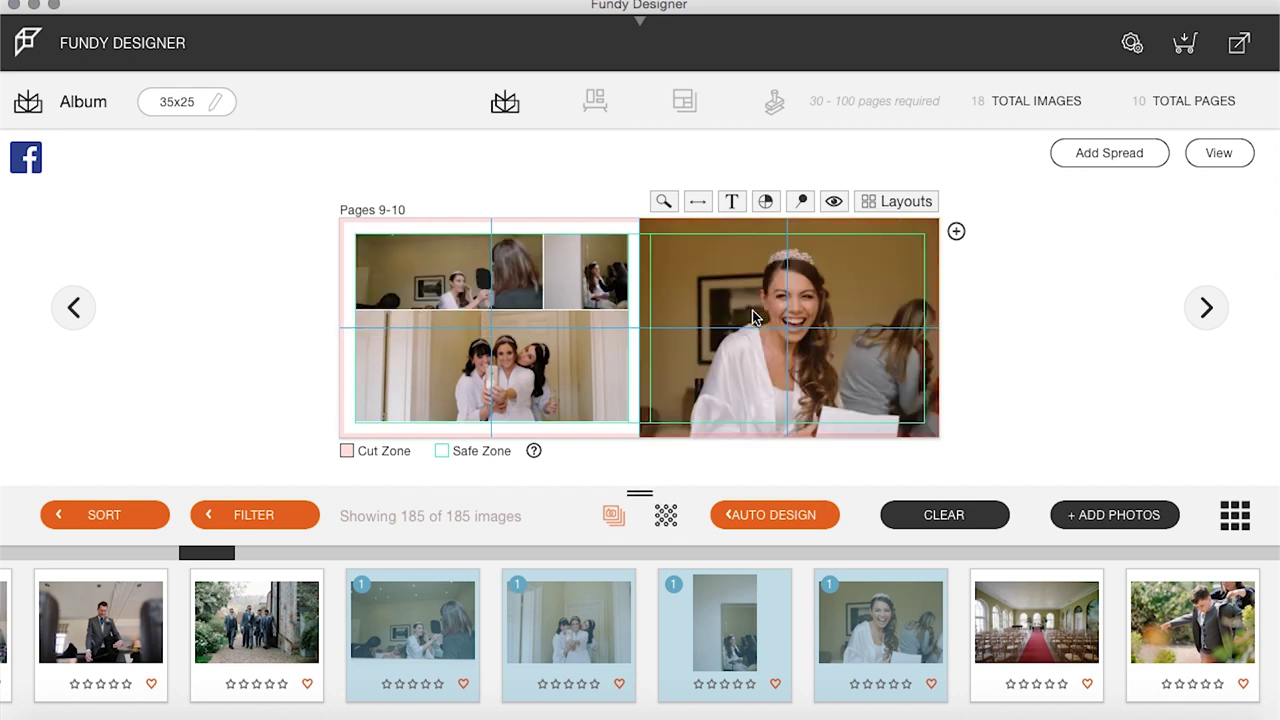
click(820, 321)
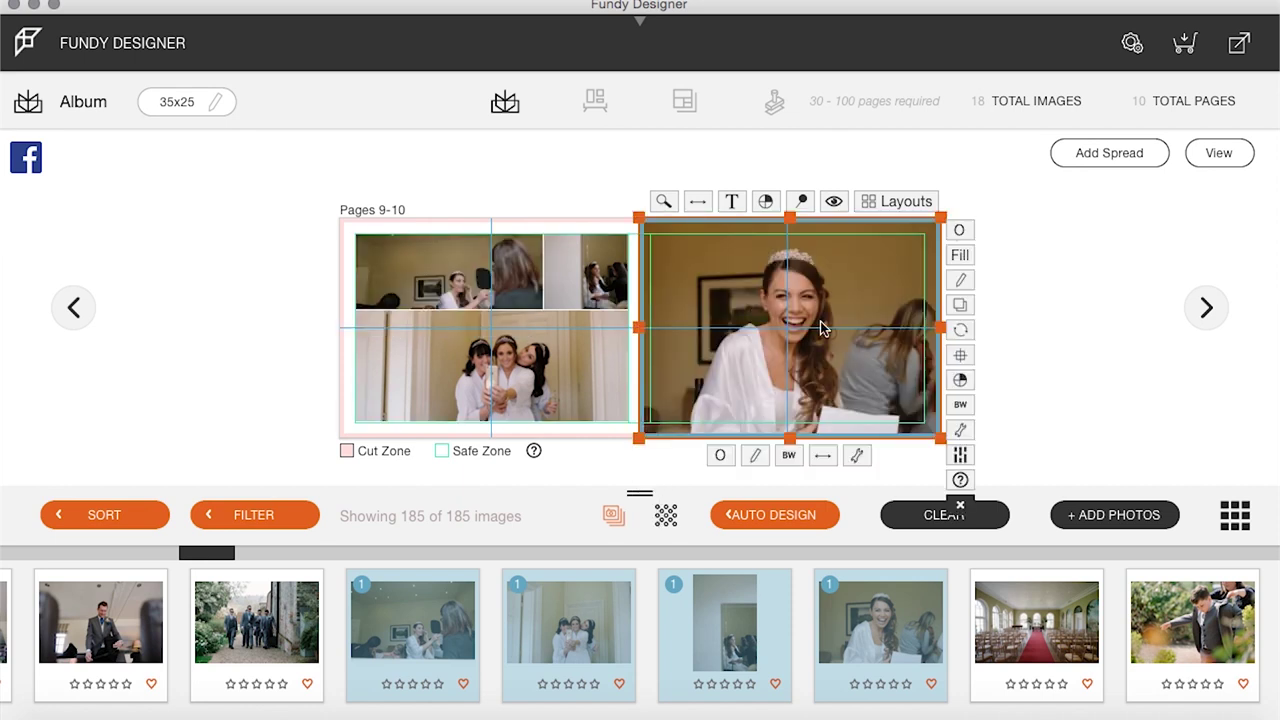
drag(820, 328, 440, 360)
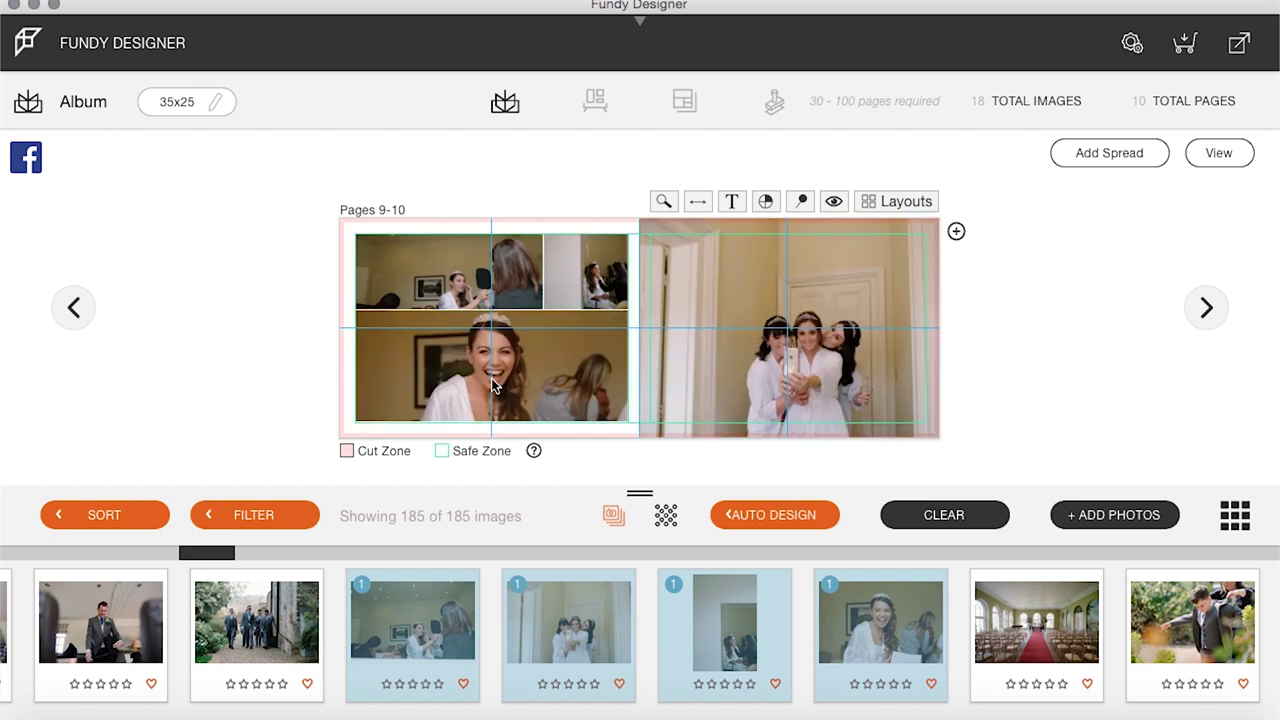
click(1236, 157)
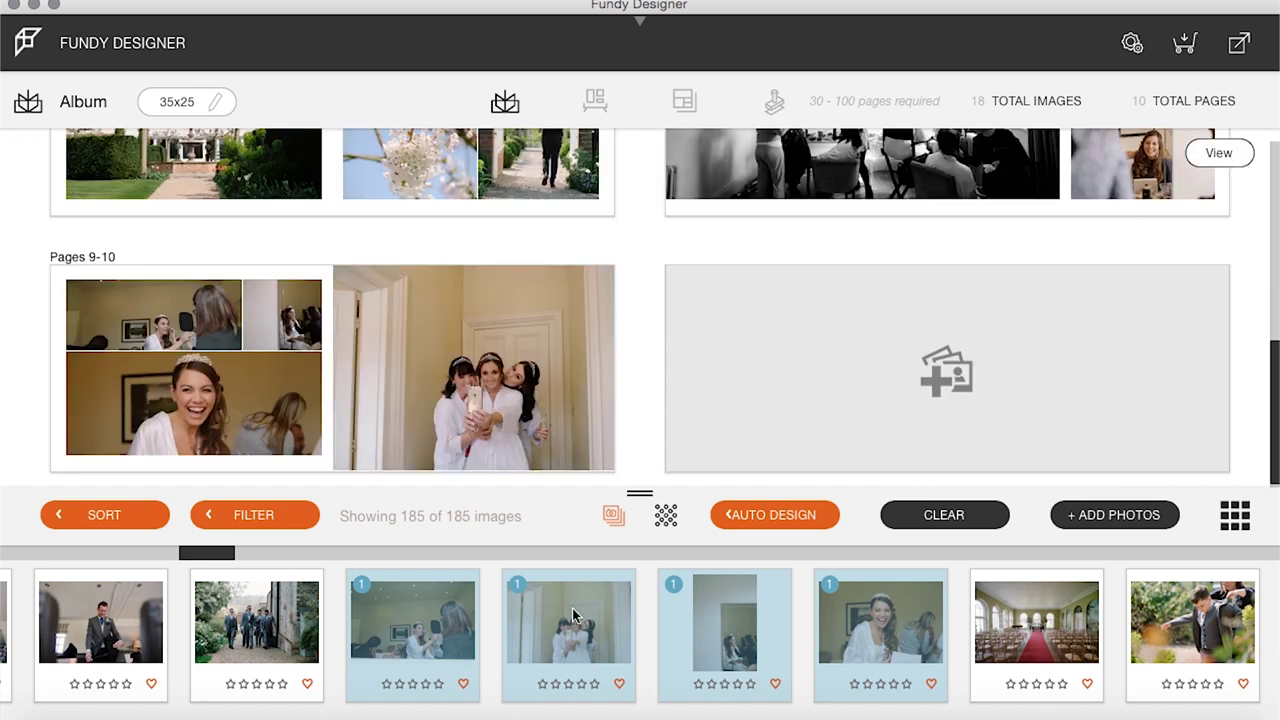
Build pages 11-12 from the red shoes photo and the three photos of the groom in a white shirt
scroll(573, 608, left, 10)
scroll(572, 607, left, 10)
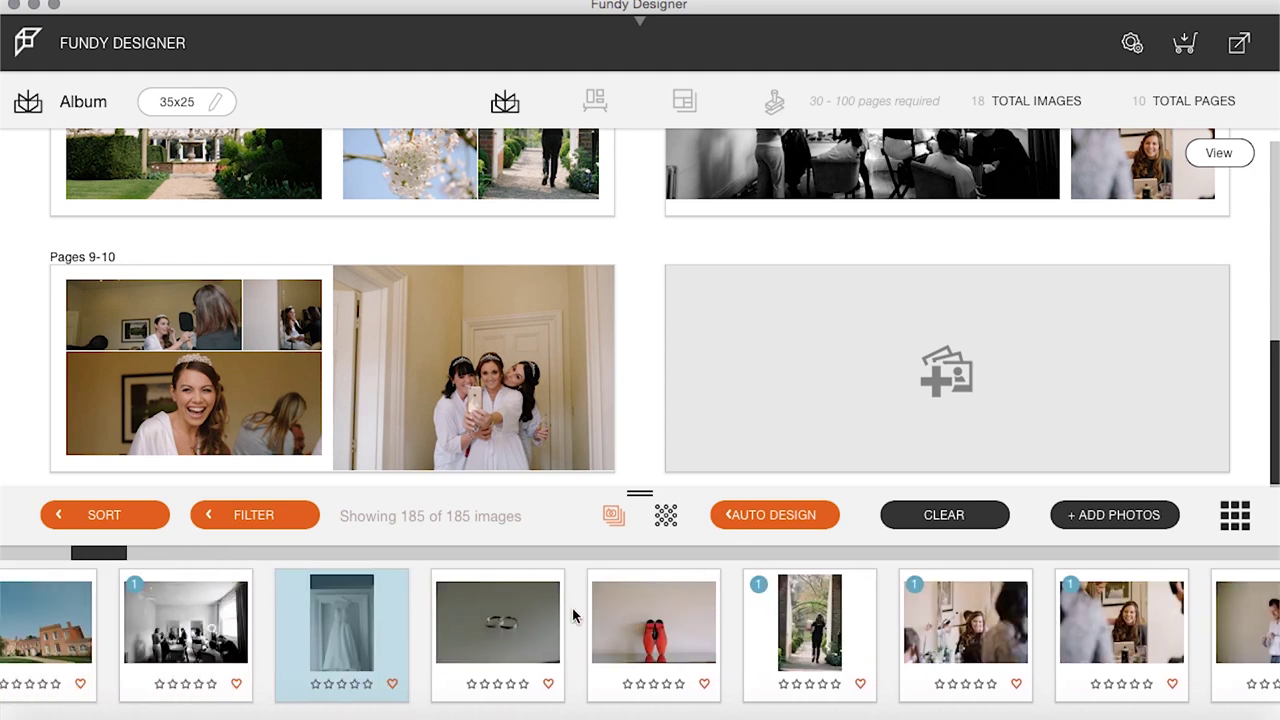
click(632, 652)
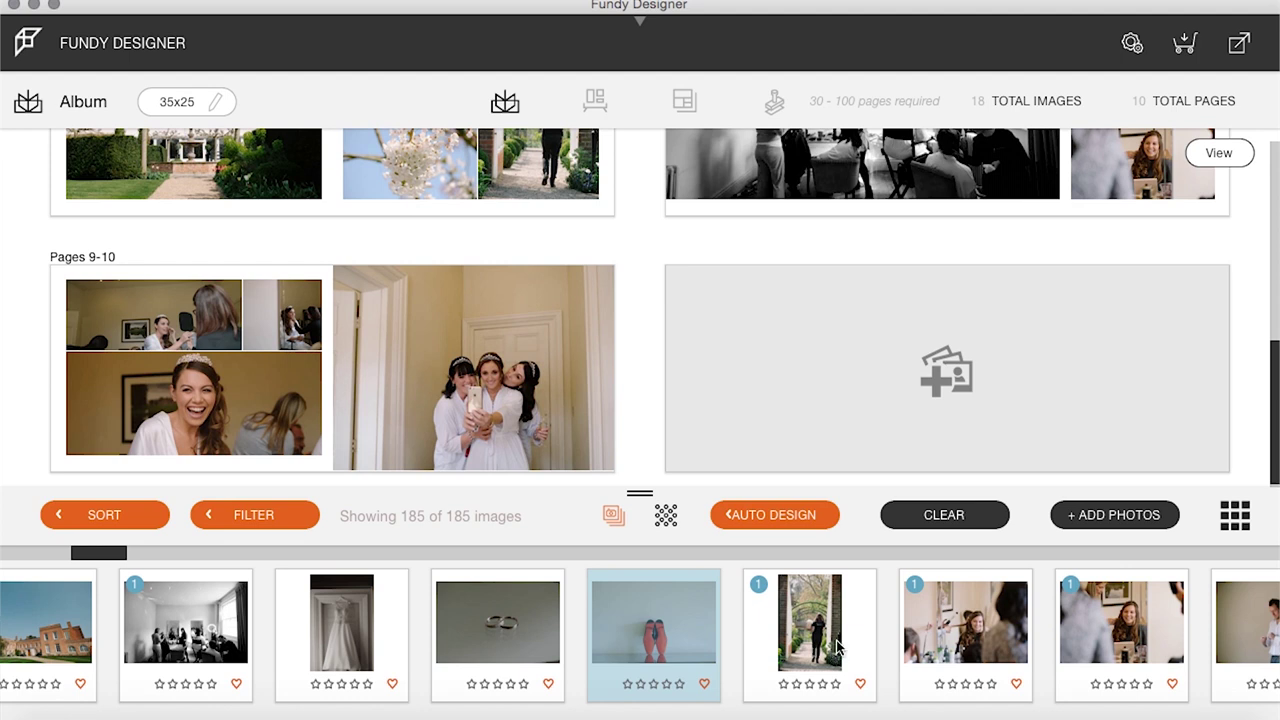
scroll(838, 648, right, 6)
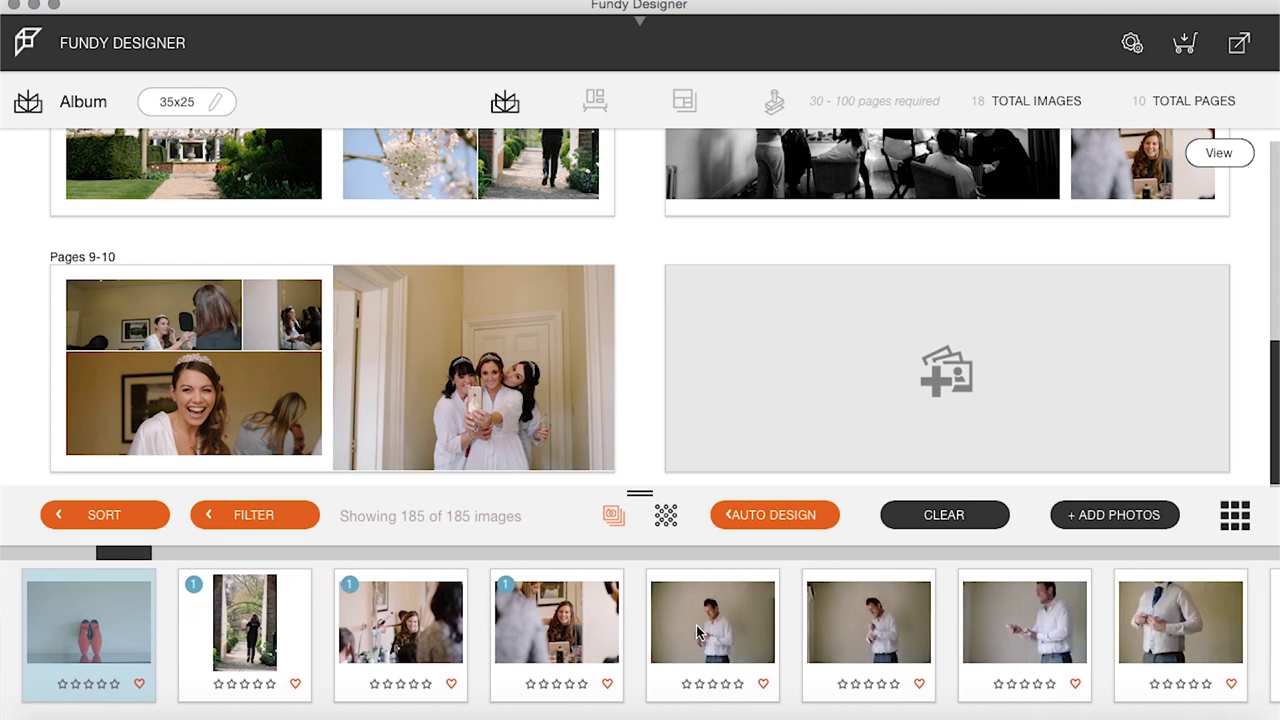
super+click(700, 626)
super+click(888, 636)
super+click(1048, 634)
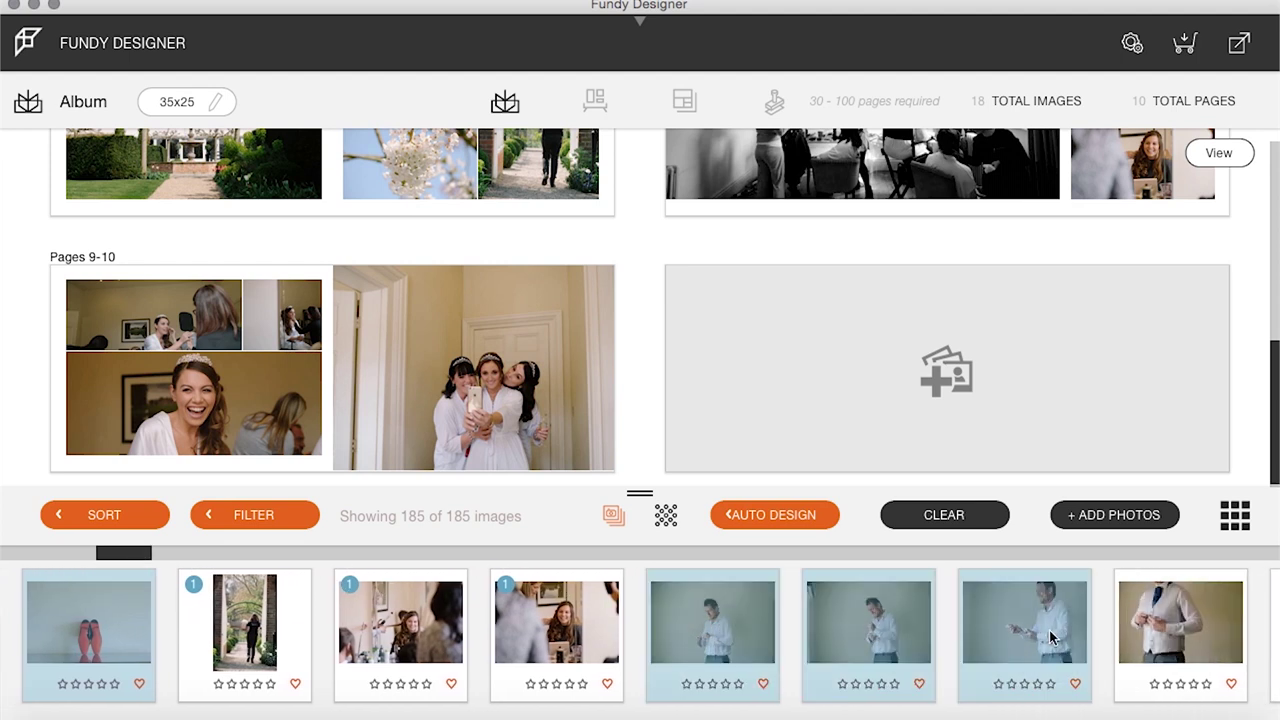
drag(725, 645, 932, 373)
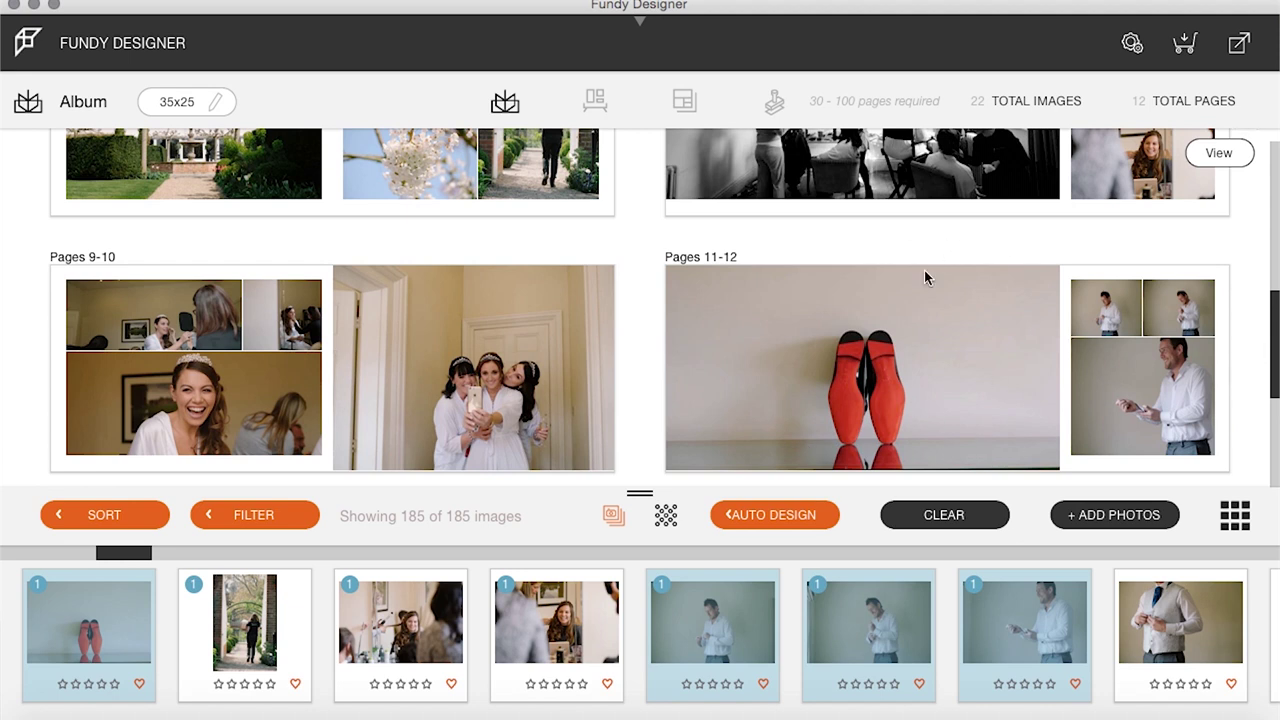
Apply the layout with two equal bordered photo areas, one per page, to pages 11-12
double_click(903, 315)
click(866, 202)
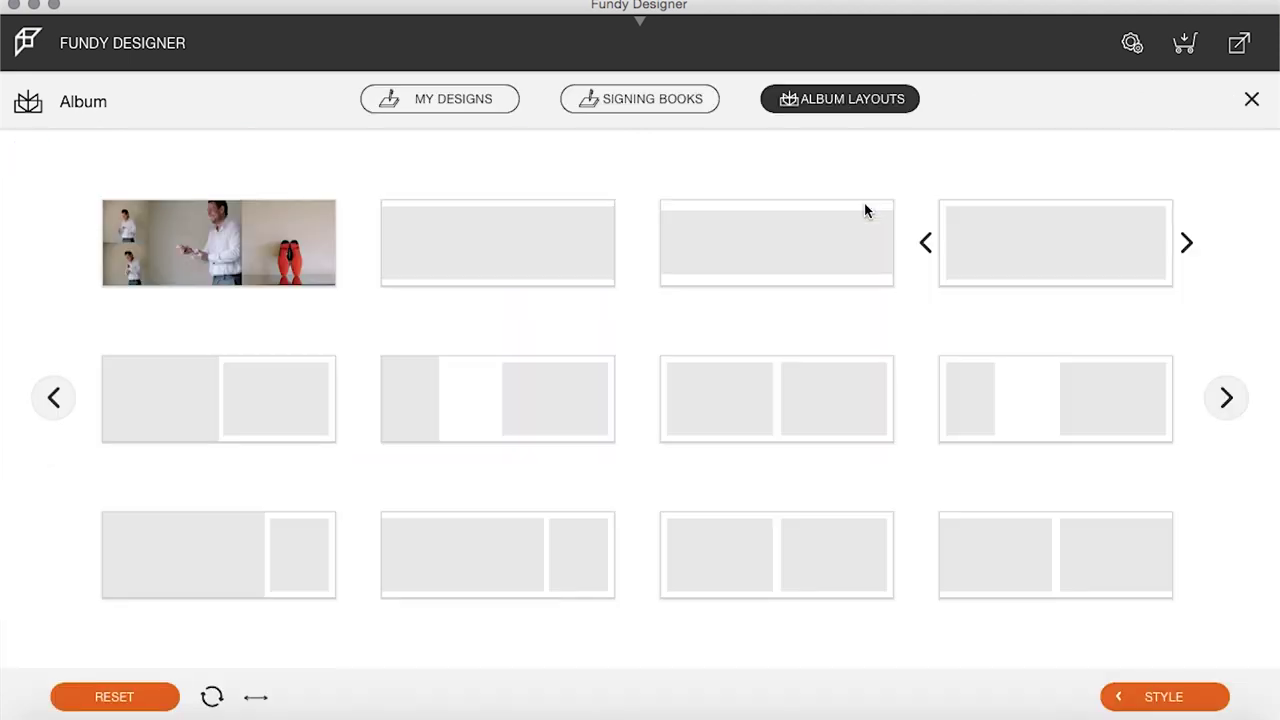
click(790, 390)
Place the red shoes on the left page and the side-on cuff photo in the large right-page frame, shifting its crop to show more of the shirt
drag(882, 380, 543, 324)
click(834, 380)
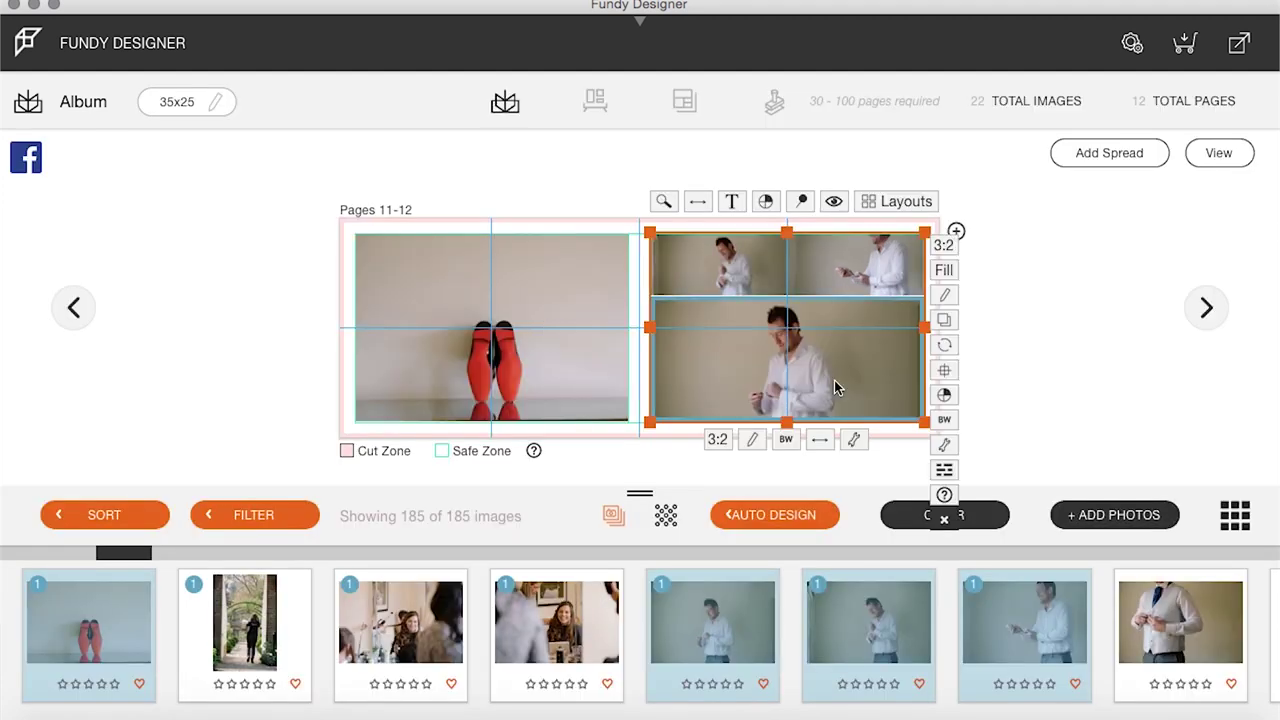
drag(889, 262, 837, 391)
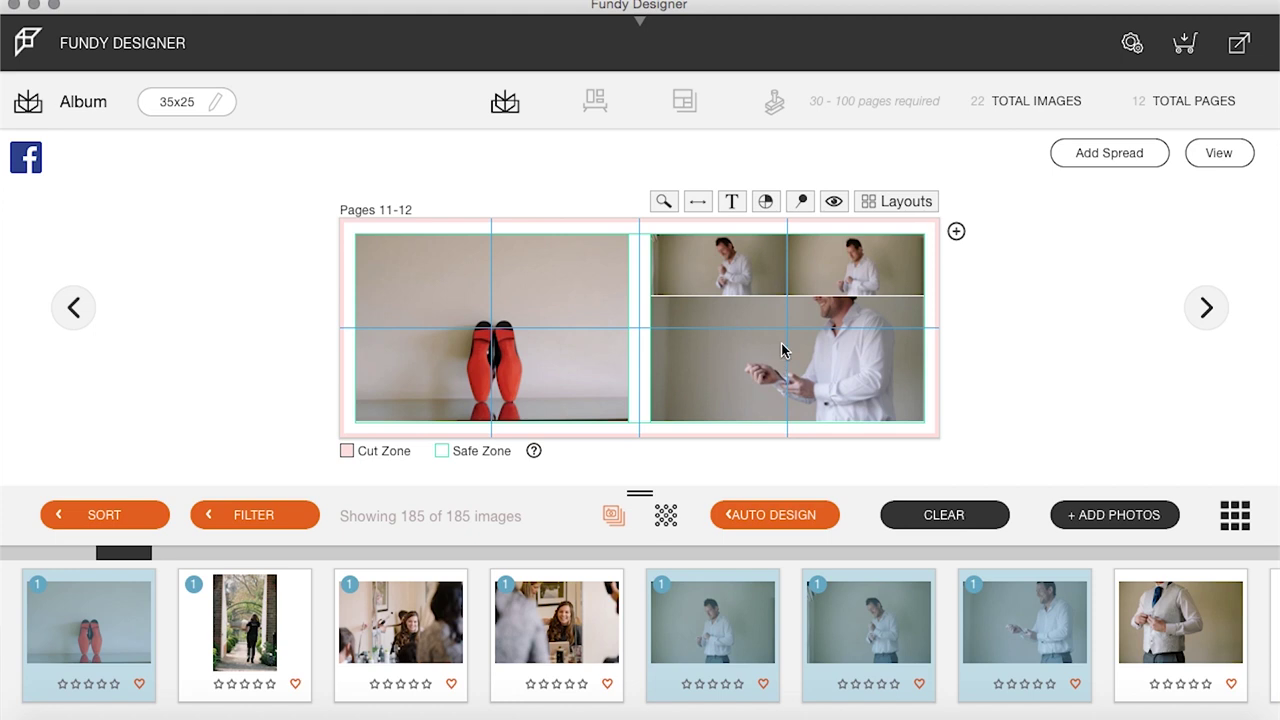
click(809, 362)
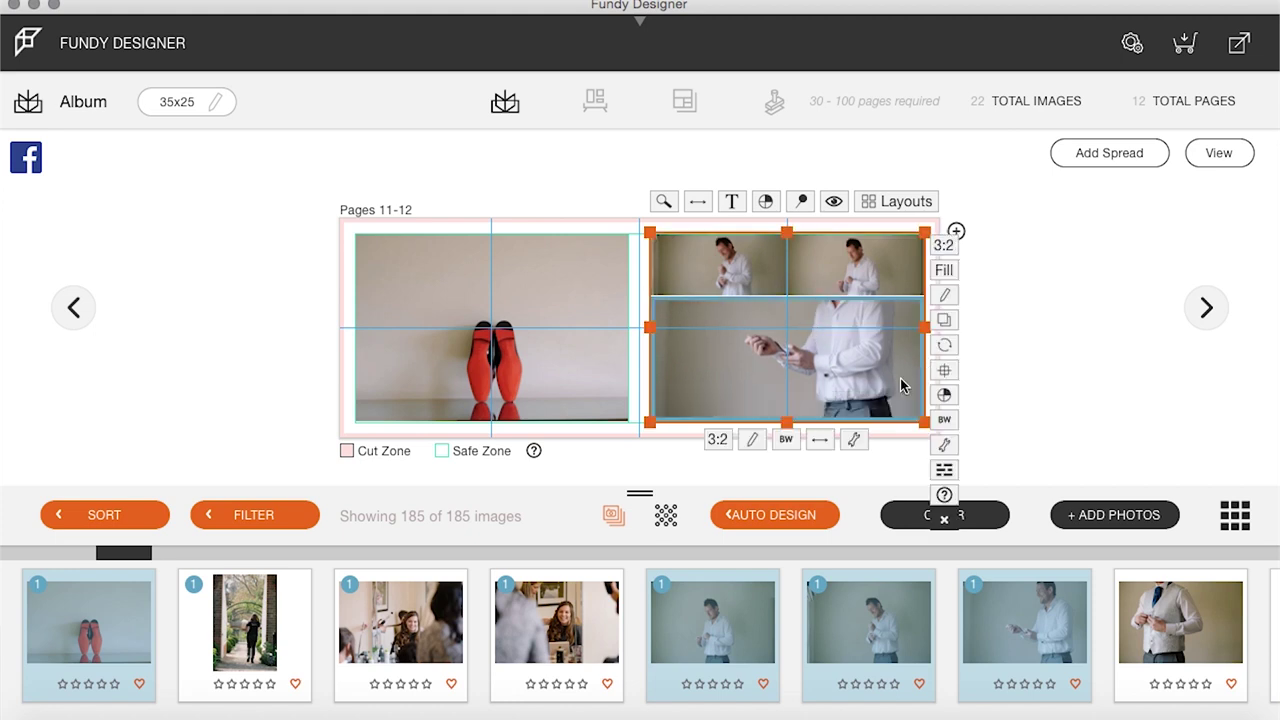
Enlarge the red shoes photo slightly within its frame, reposition its crop, and return to the spreads overview
click(484, 310)
click(699, 388)
click(588, 395)
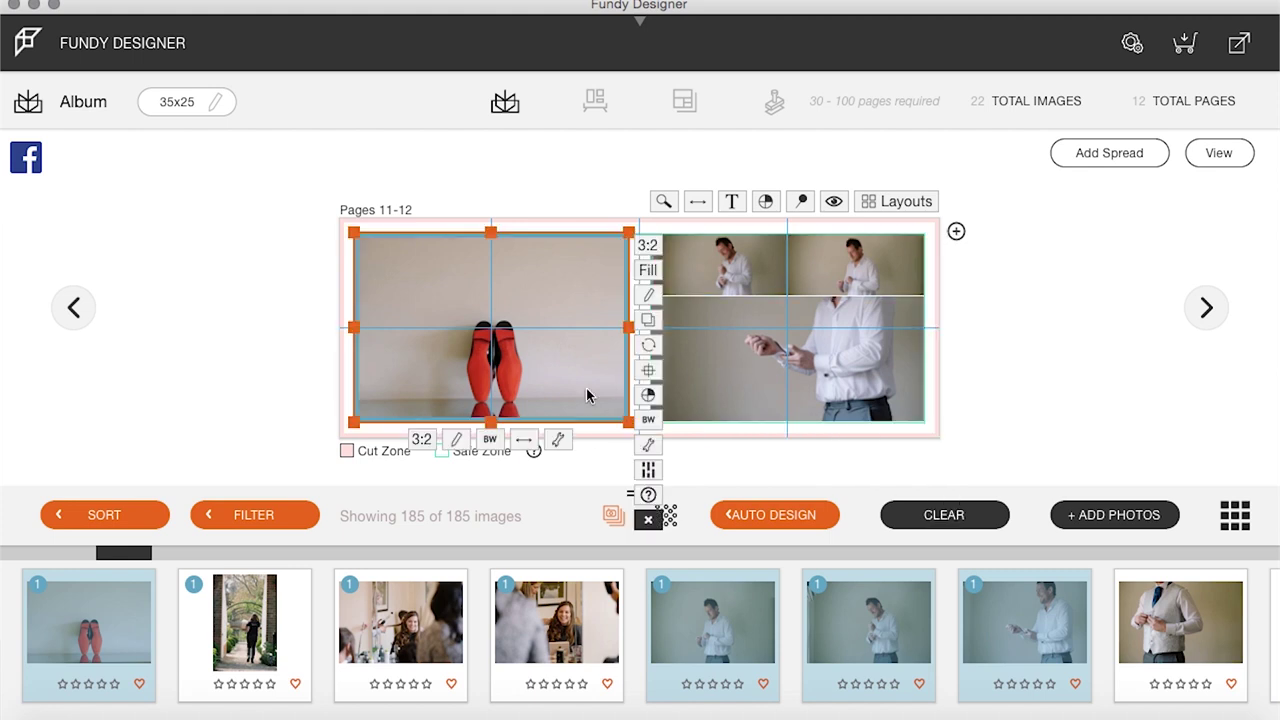
click(559, 442)
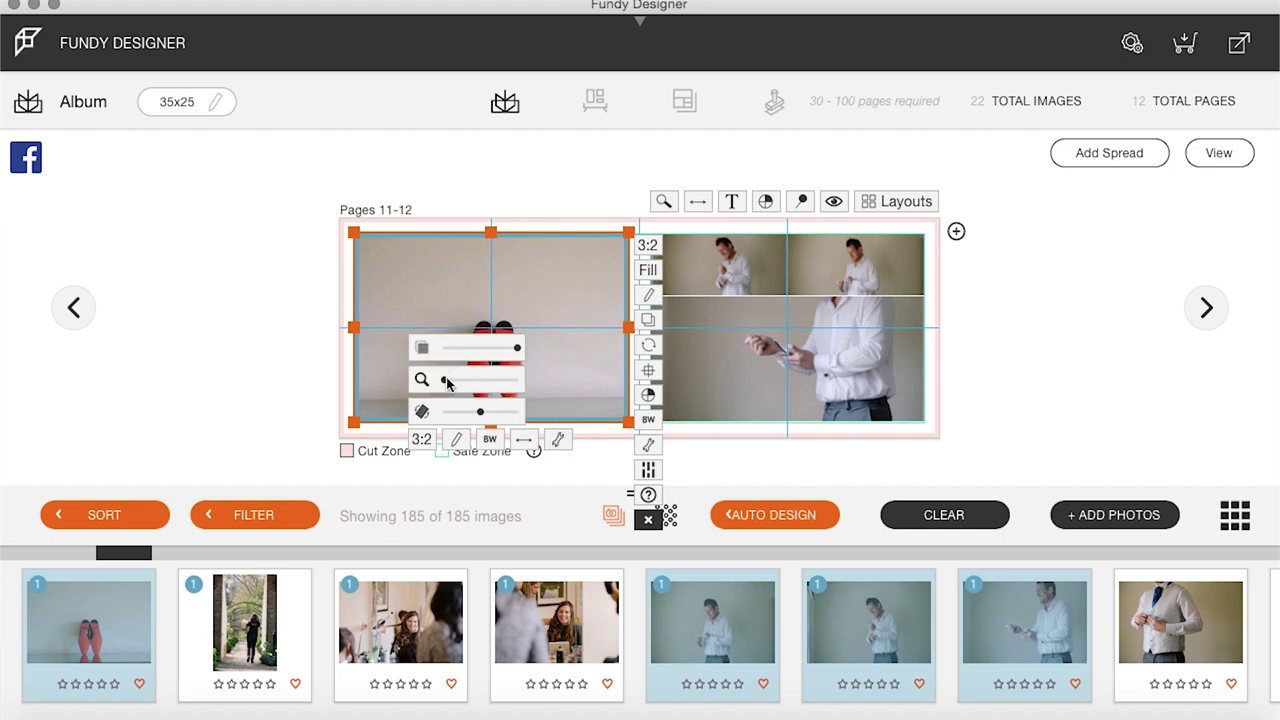
drag(447, 379, 451, 379)
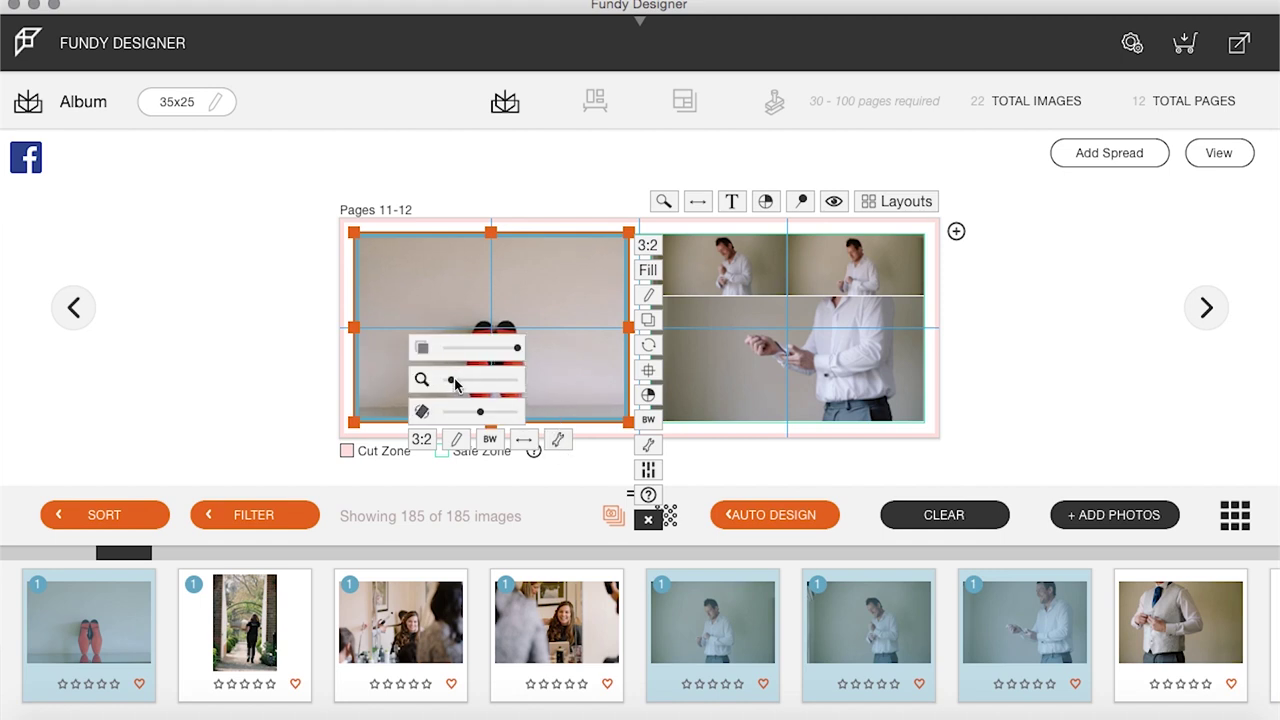
drag(566, 334, 542, 286)
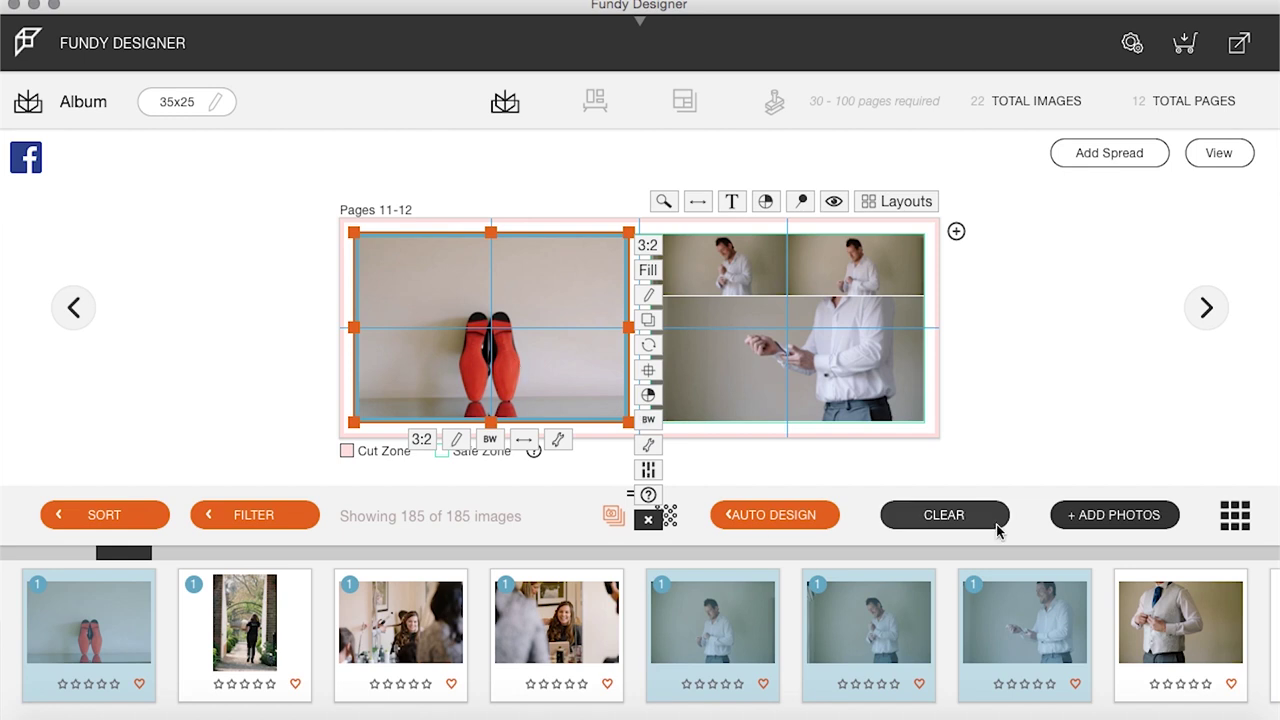
click(1216, 152)
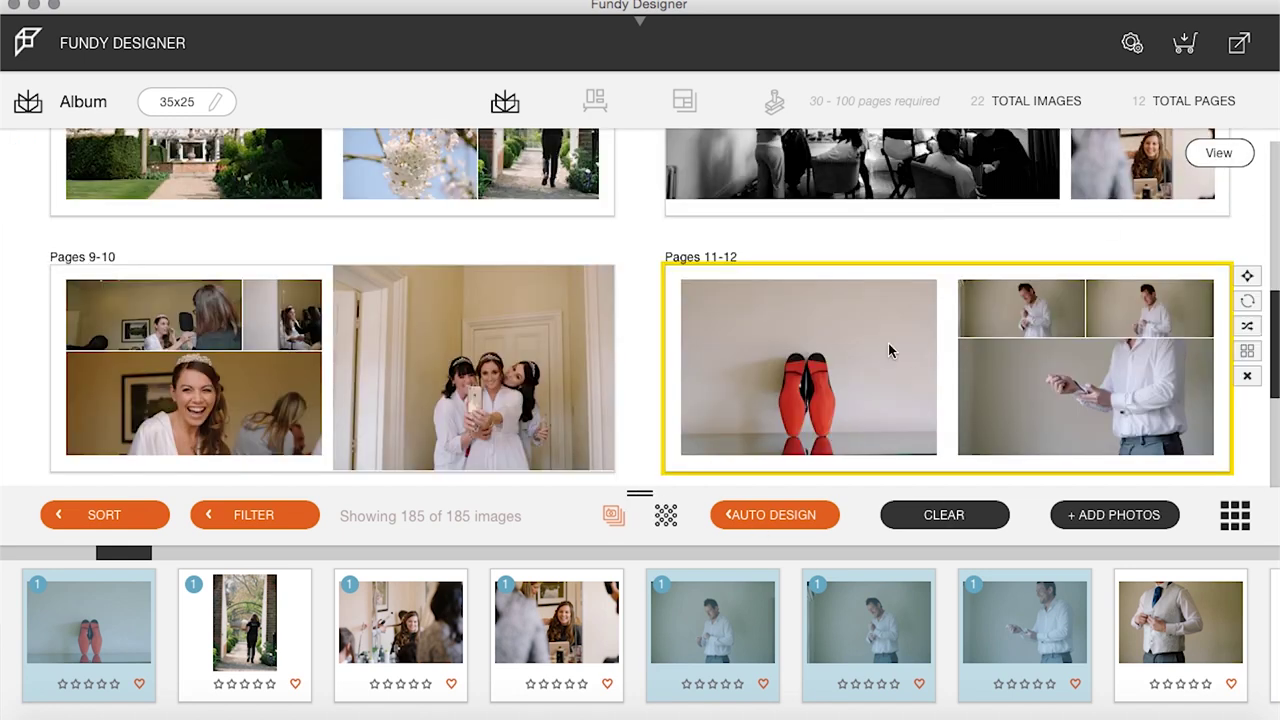
Build pages 13-14 from the two upright portraits of the groom in his grey suit
scroll(888, 350, down, 3)
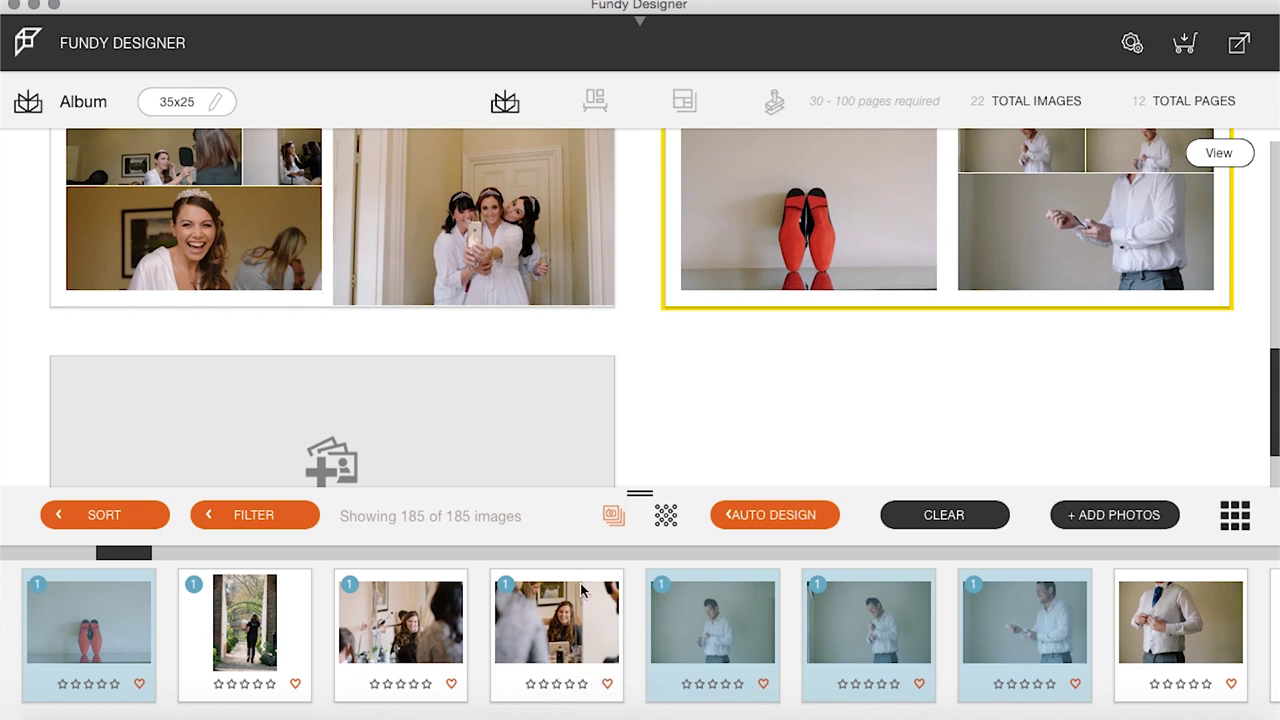
scroll(580, 591, right, 5)
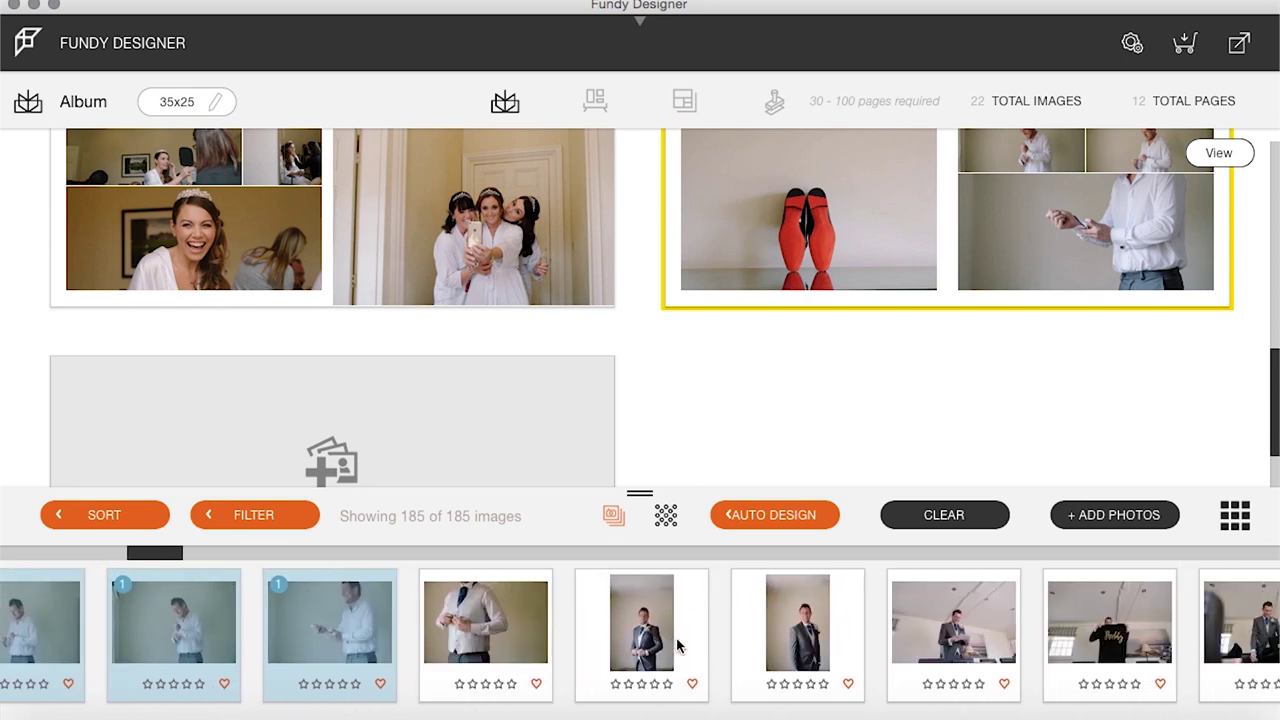
click(652, 622)
shift+click(790, 627)
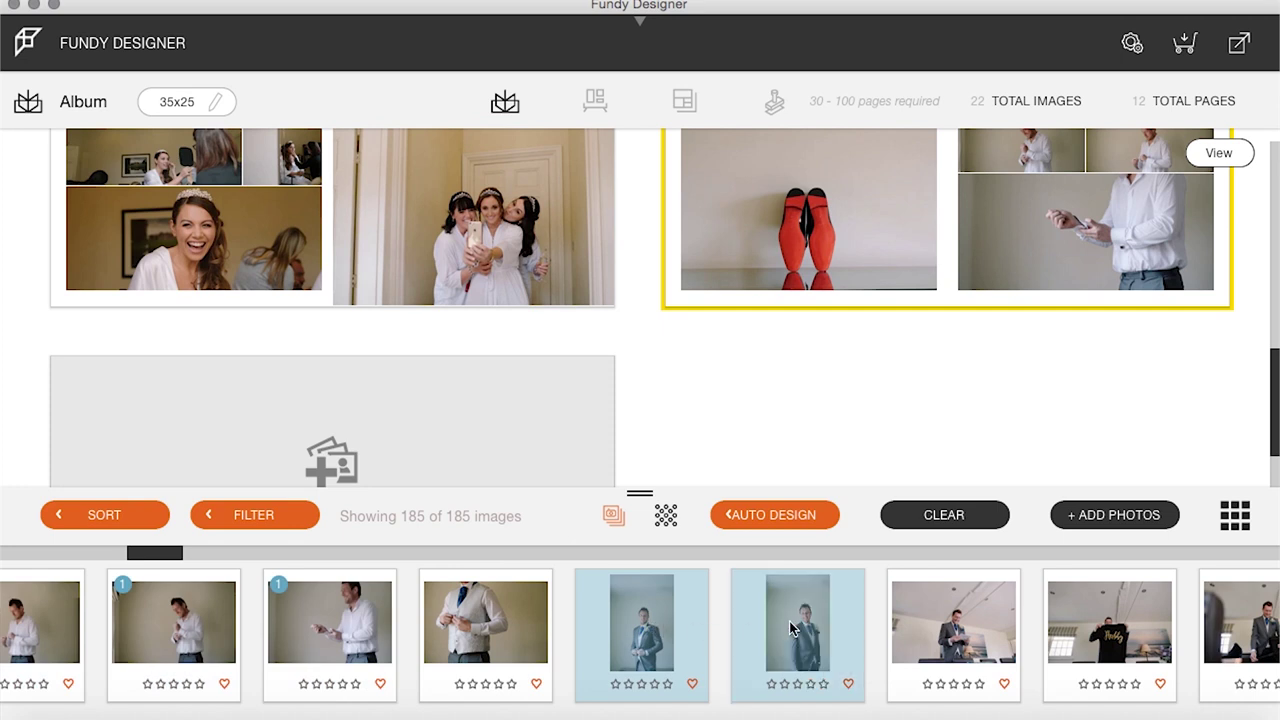
drag(616, 630, 434, 420)
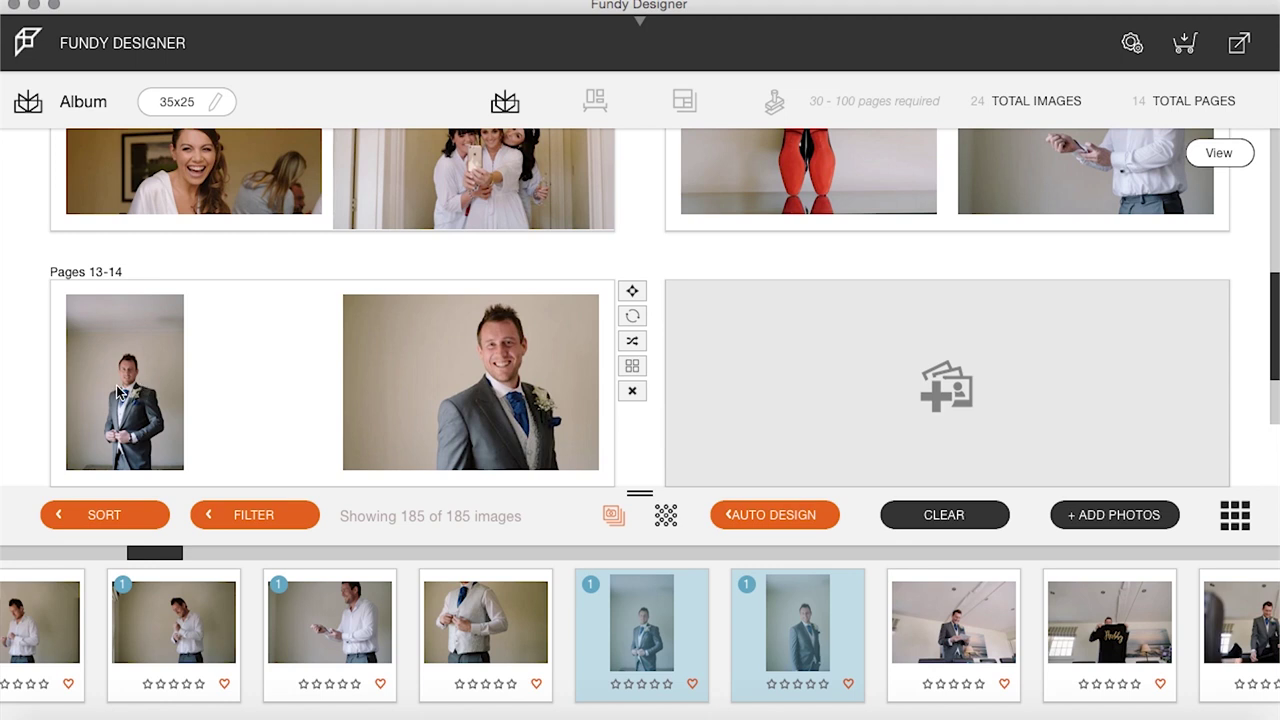
Enlarge and recenter the groom within the left portrait on pages 13-14, then return to the spreads overview
double_click(134, 414)
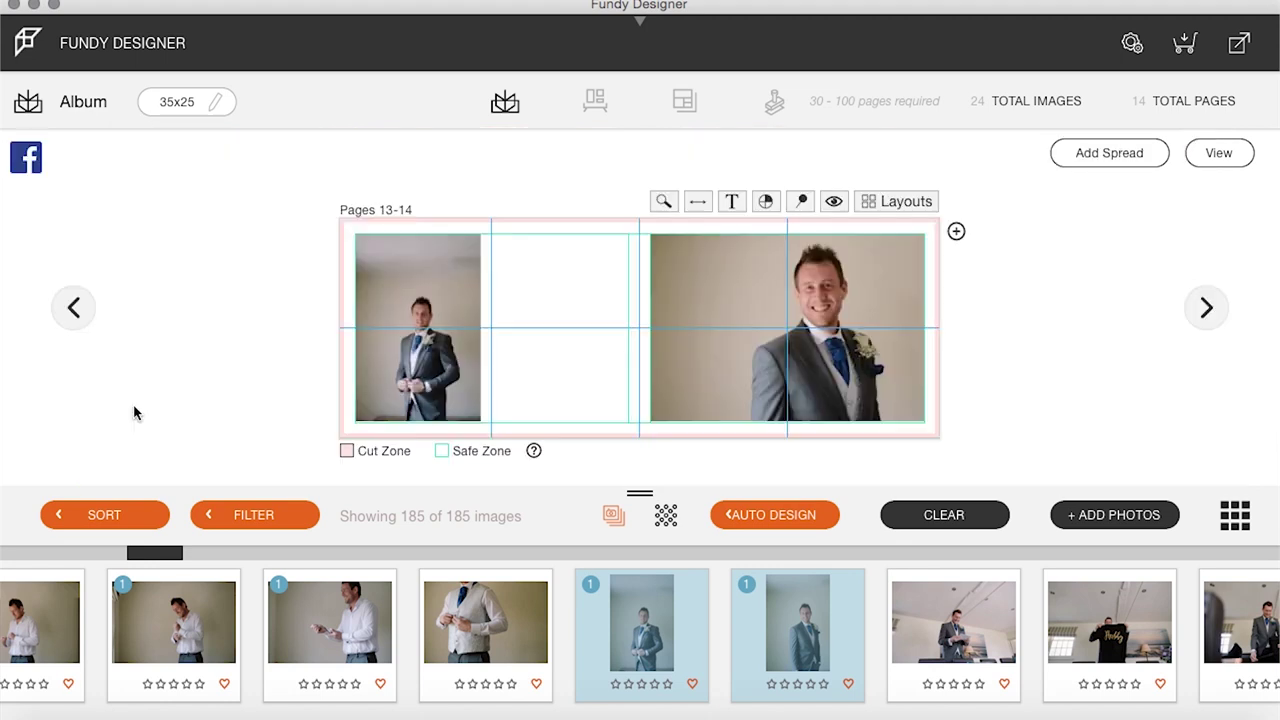
click(473, 368)
click(485, 439)
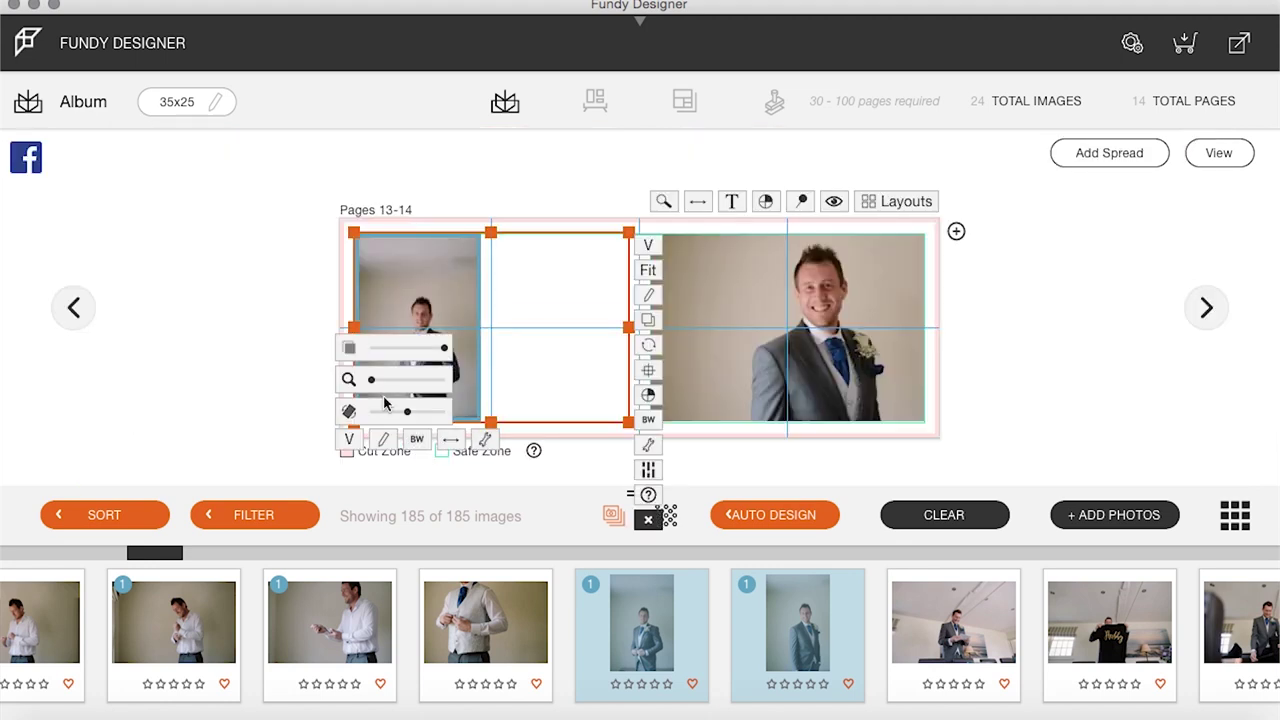
drag(372, 385, 387, 386)
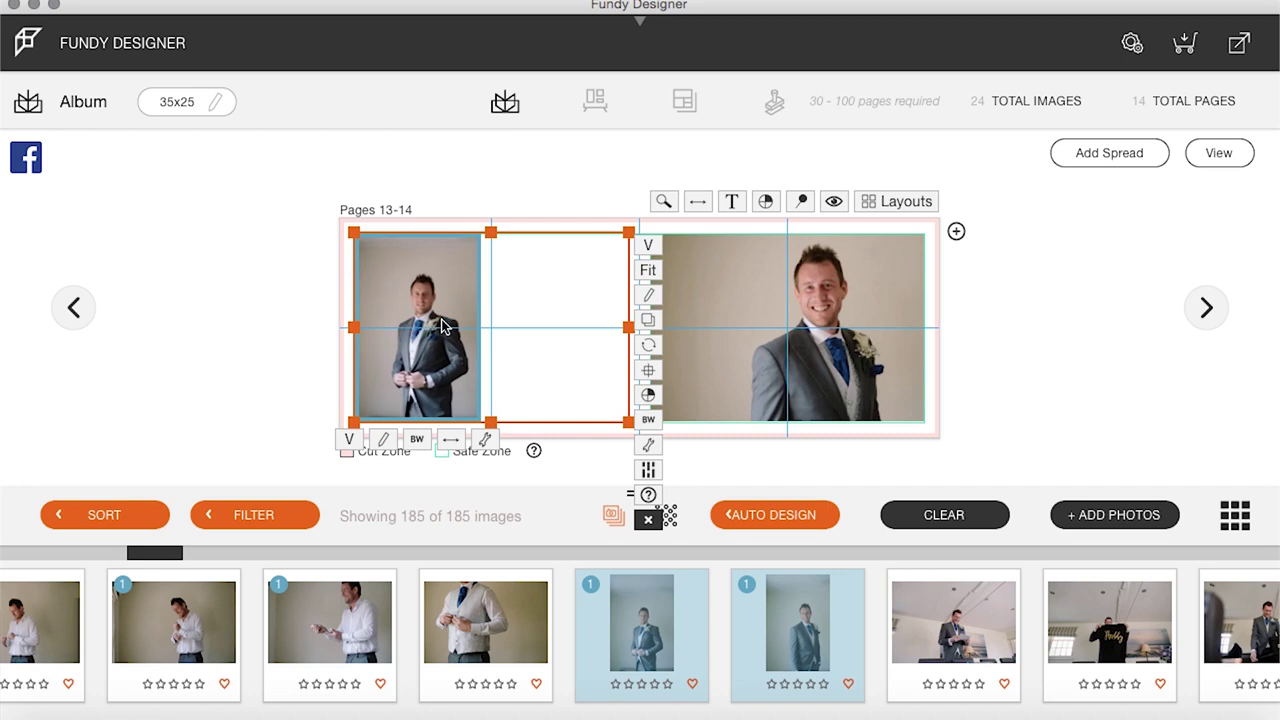
click(773, 295)
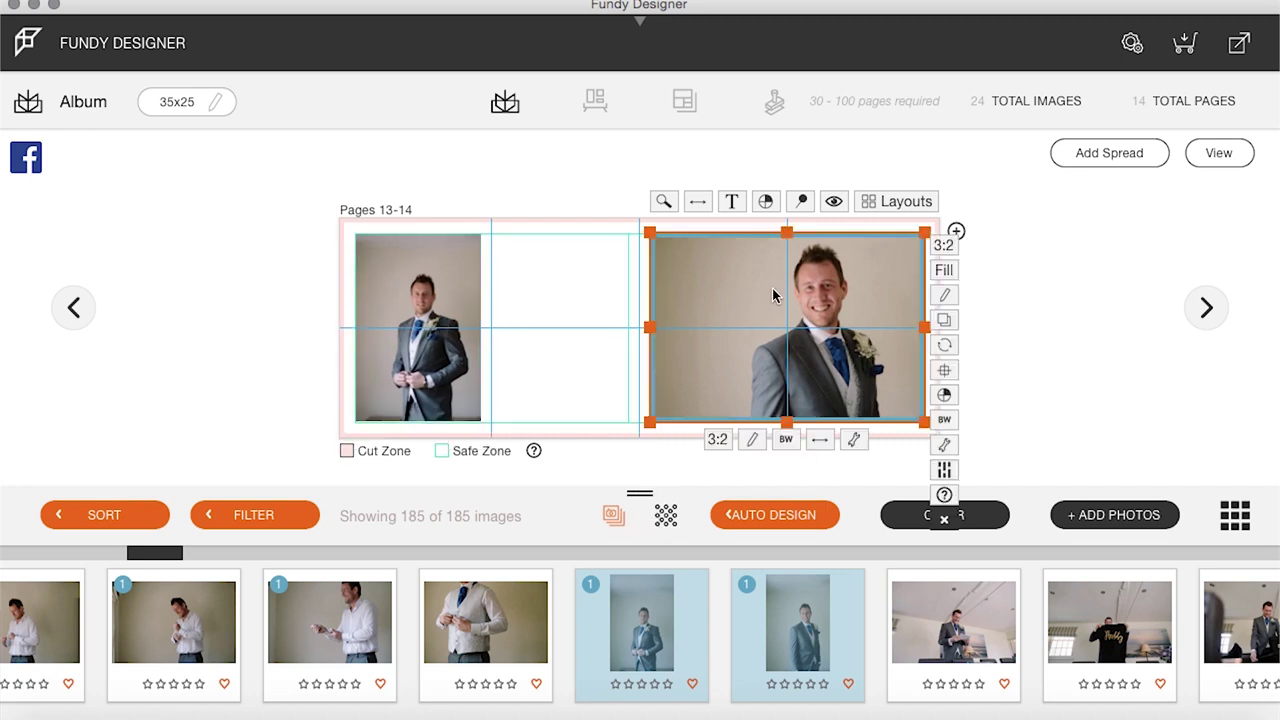
click(1237, 153)
Build pages 15-16 from the three photos of the groom opening his gift and holding up the Hubby T-shirt
scroll(1110, 600, right, 10)
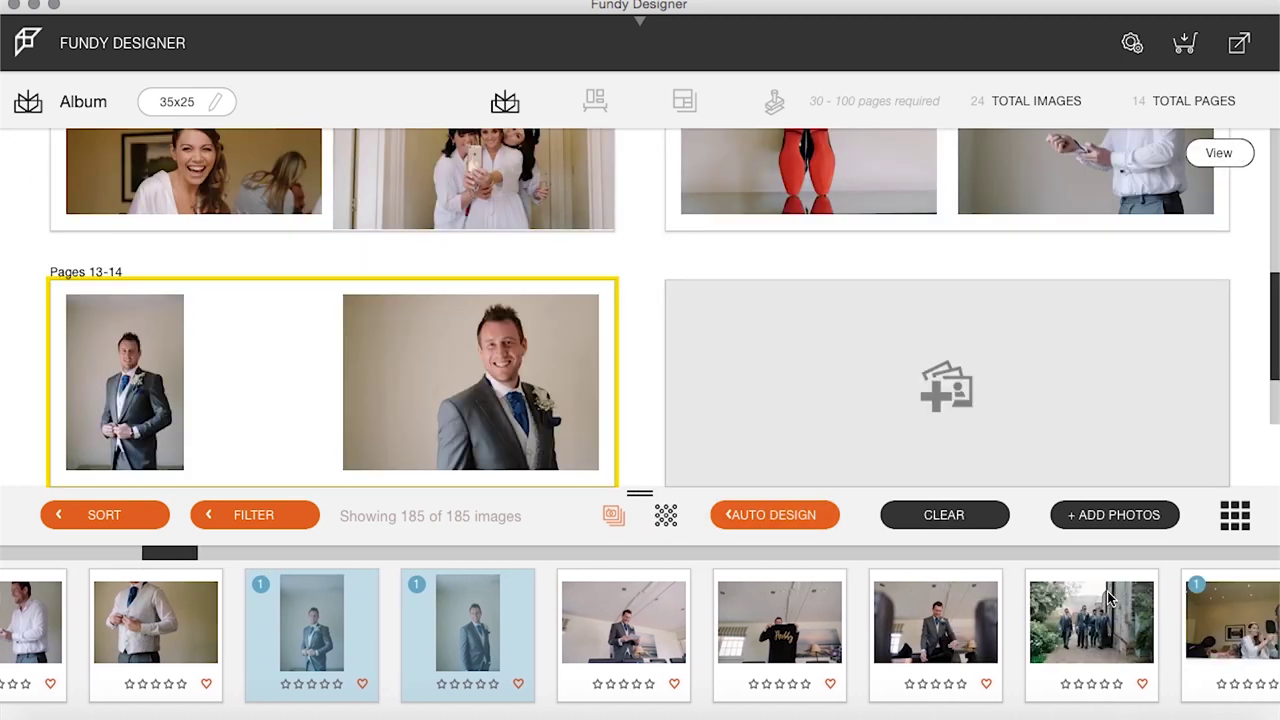
click(460, 625)
super+click(610, 645)
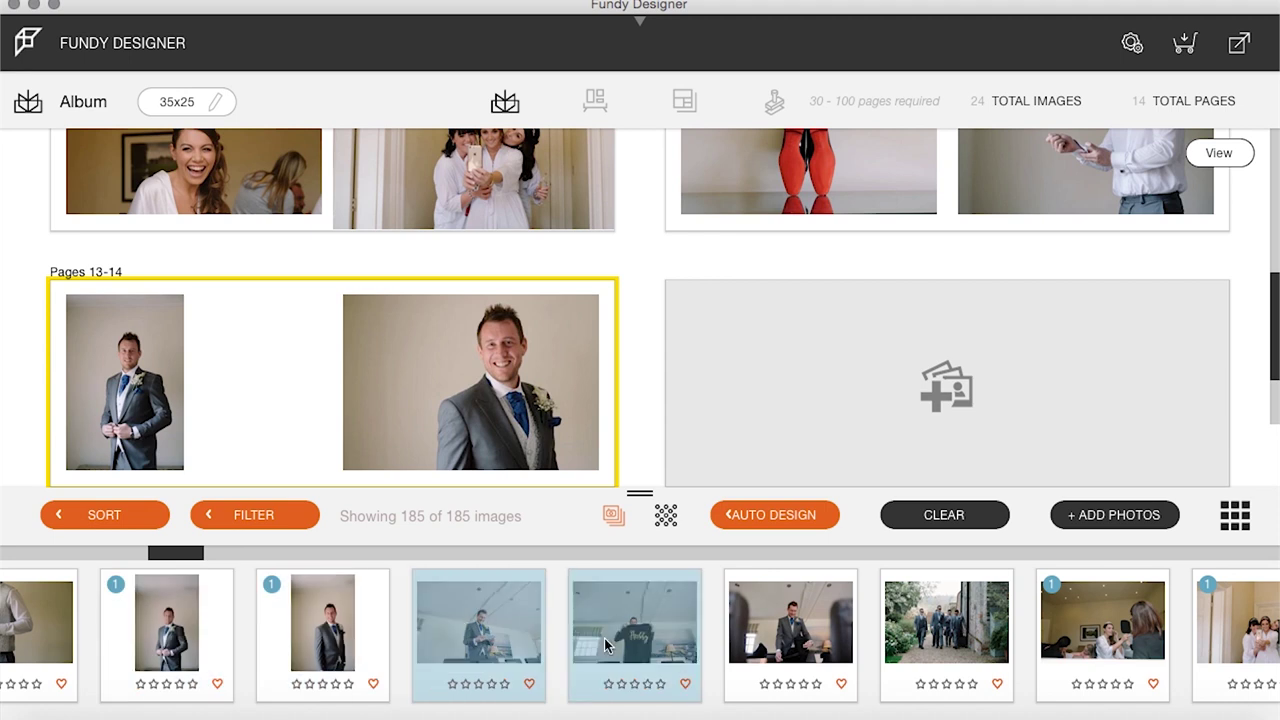
super+click(775, 645)
drag(482, 618, 894, 340)
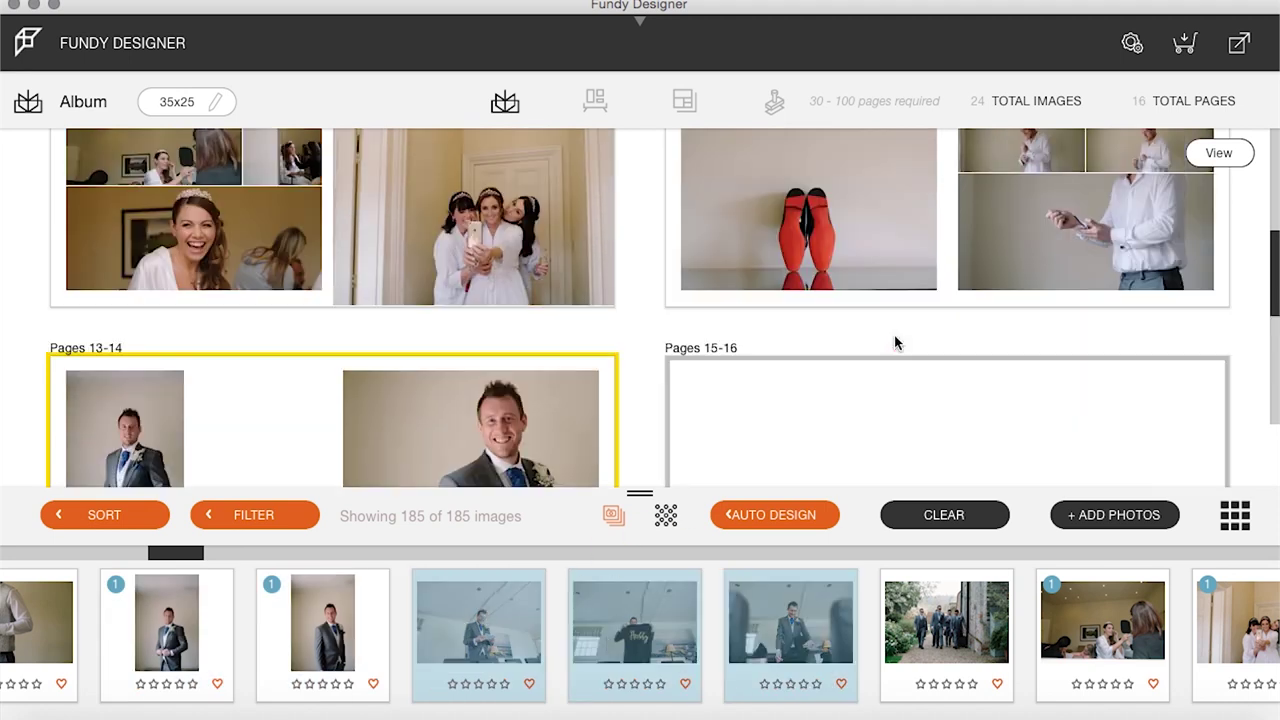
drag(450, 643, 840, 325)
Apply the layout with three equal side-by-side photos across the full spread to pages 15-16 and select that spread
click(1247, 311)
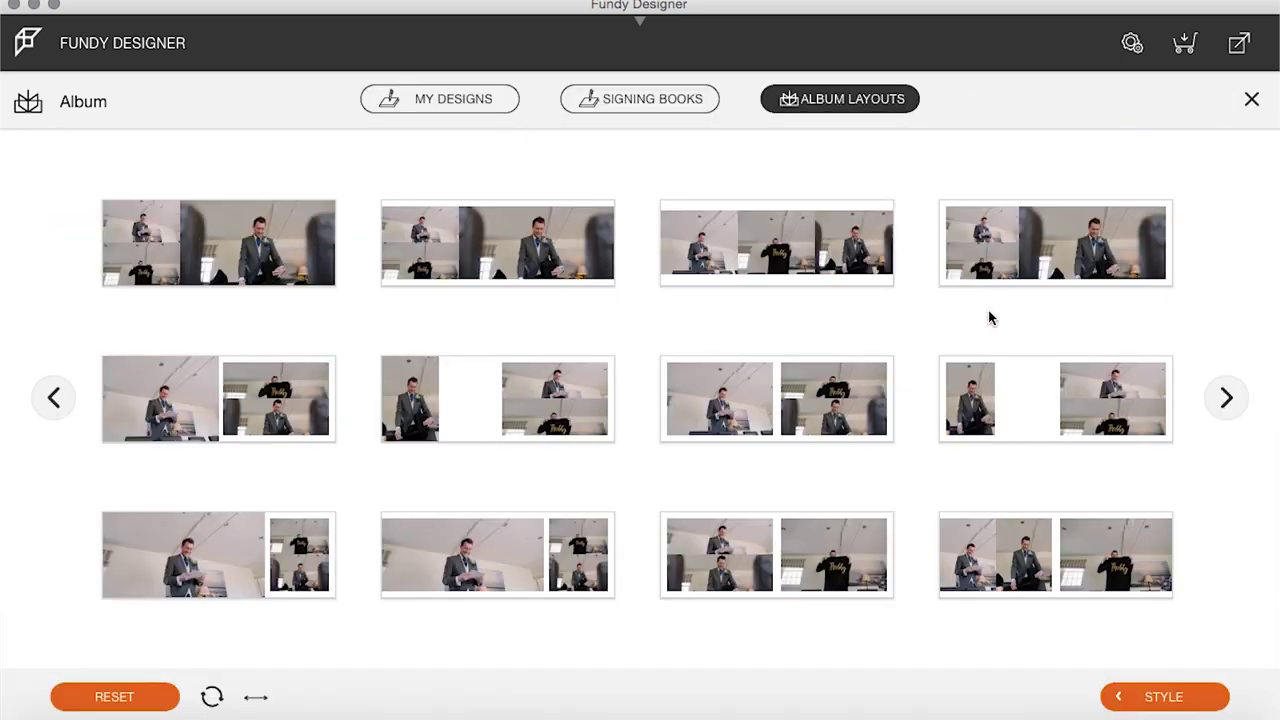
click(777, 245)
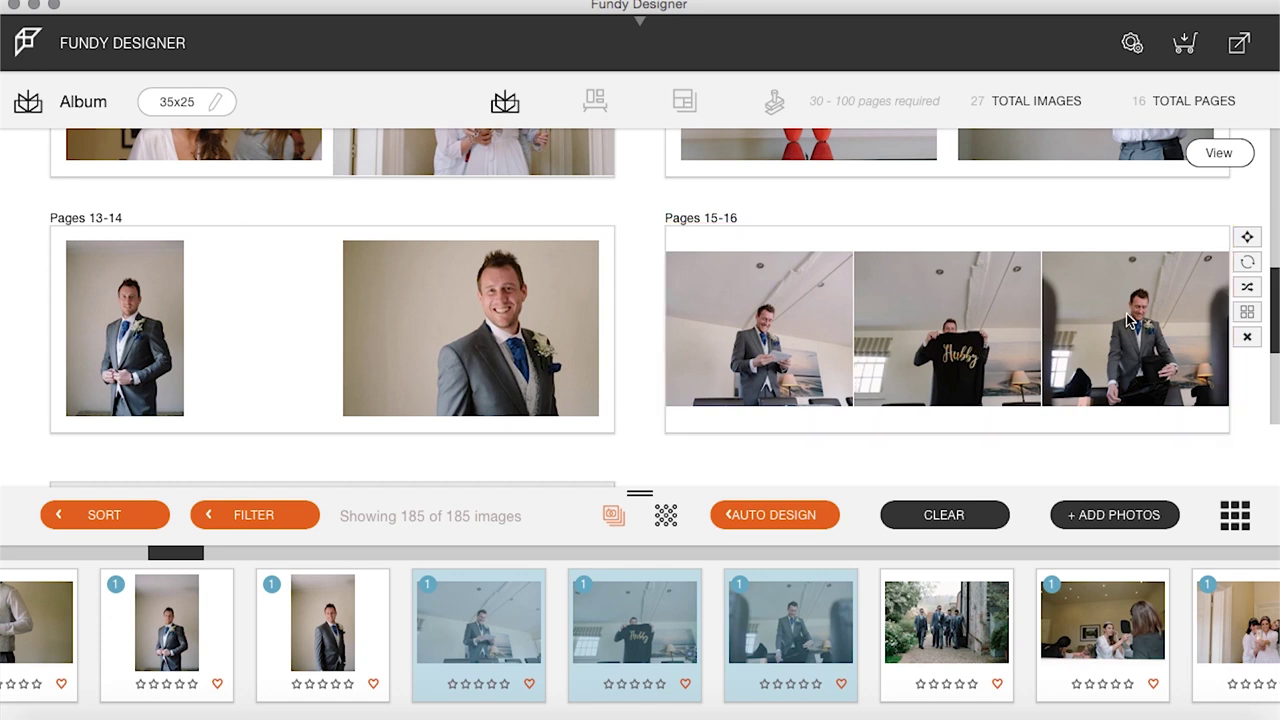
click(822, 322)
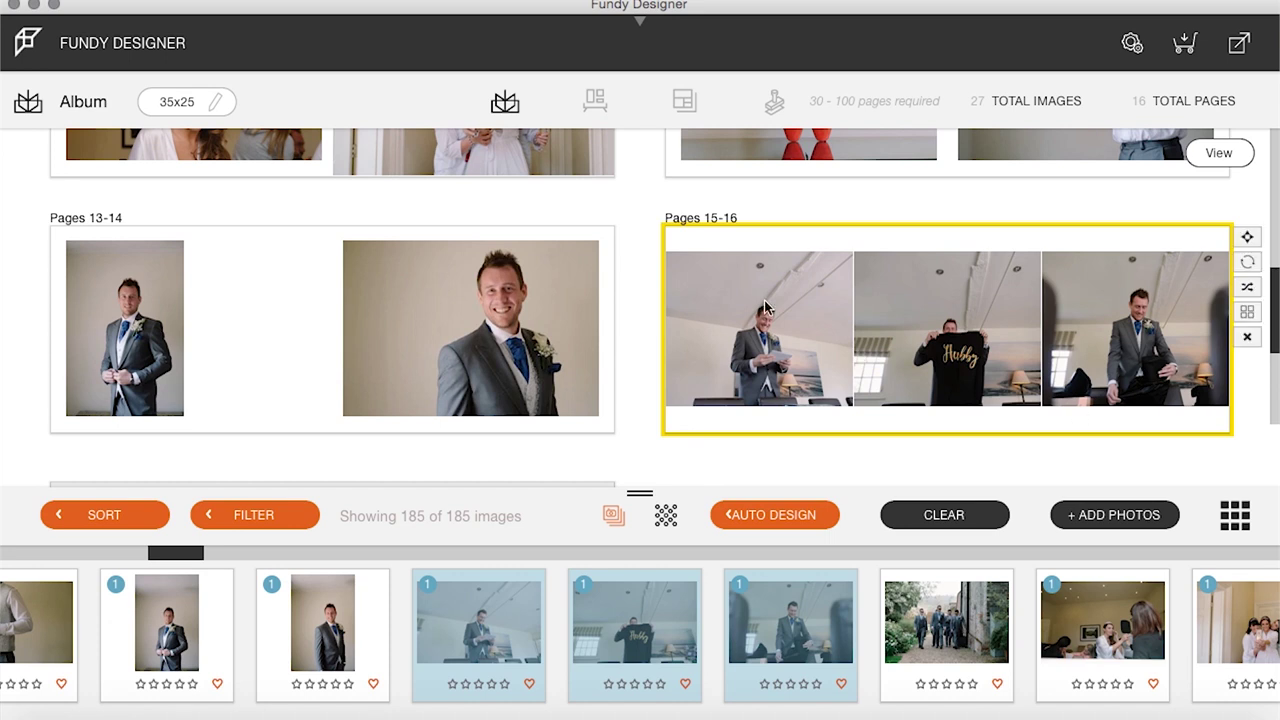
Build pages 17-18 from the single photo of the groom and groomsmen walking along the garden path
drag(940, 355, 940, 320)
scroll(828, 434, down, 3)
scroll(880, 600, right, 4)
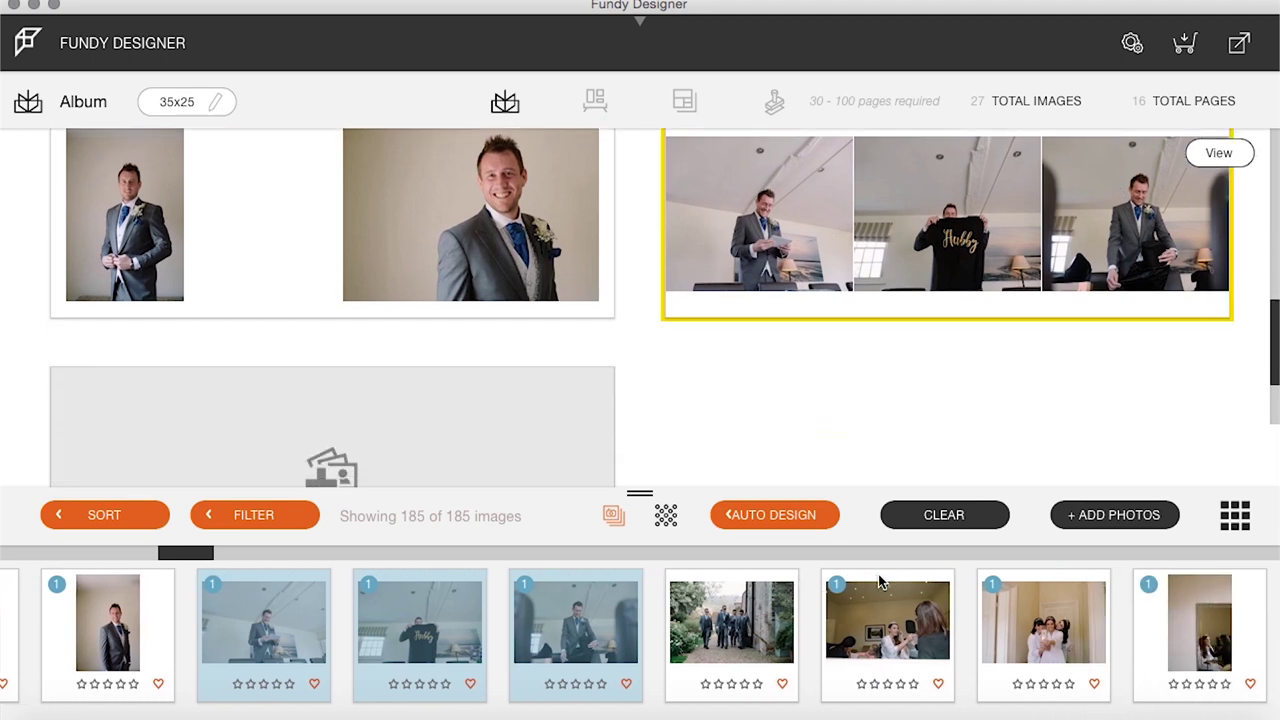
scroll(740, 640, left, 12)
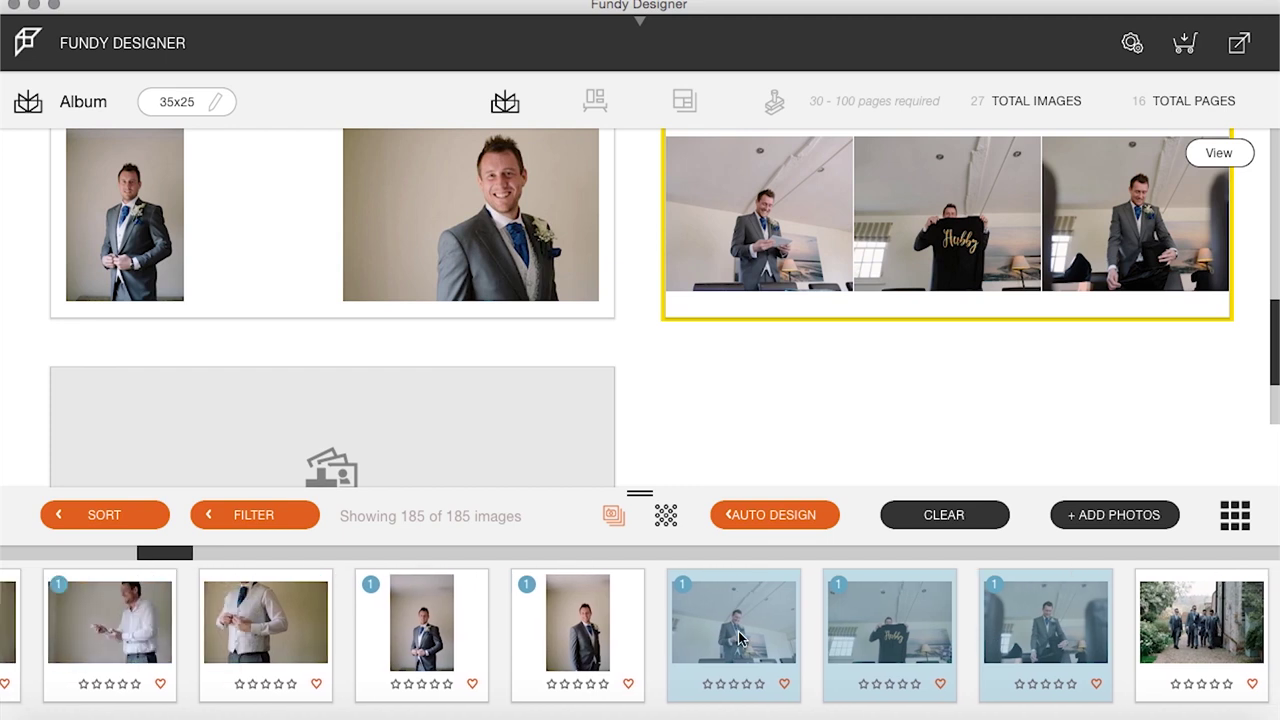
scroll(740, 640, right, 7)
scroll(740, 640, right, 5)
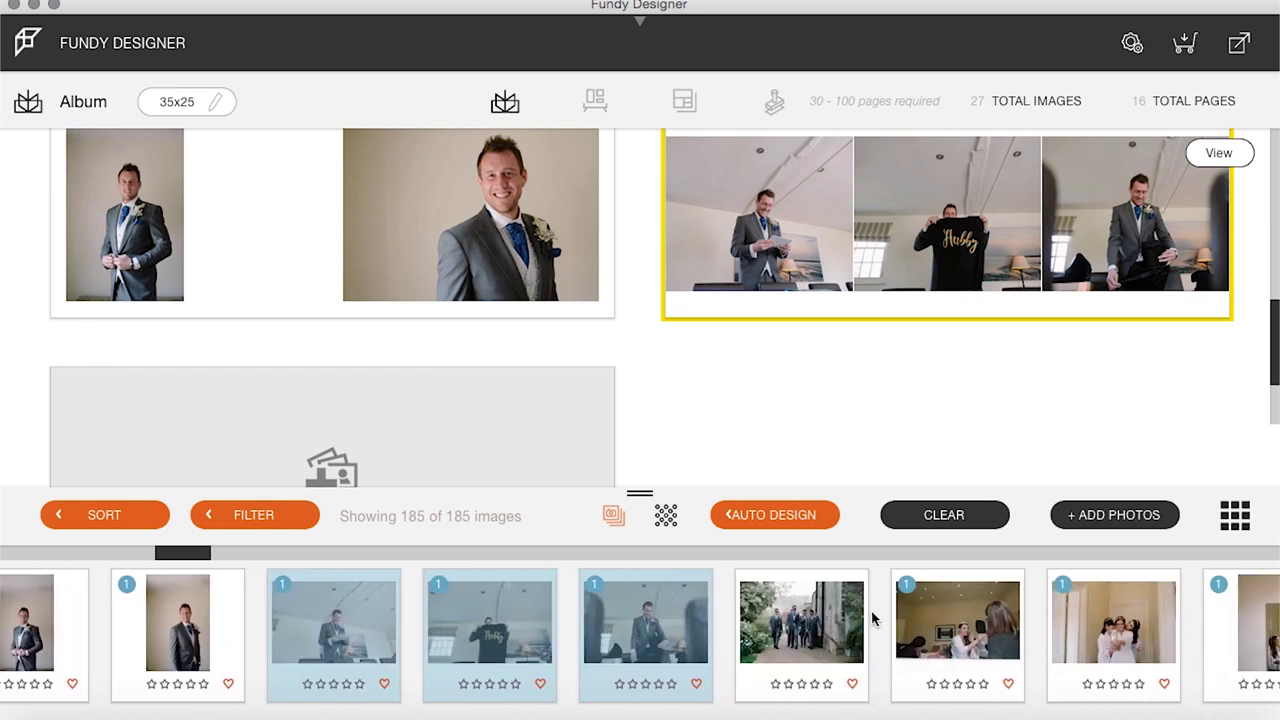
click(965, 615)
scroll(845, 625, right, 1)
scroll(845, 625, right, 6)
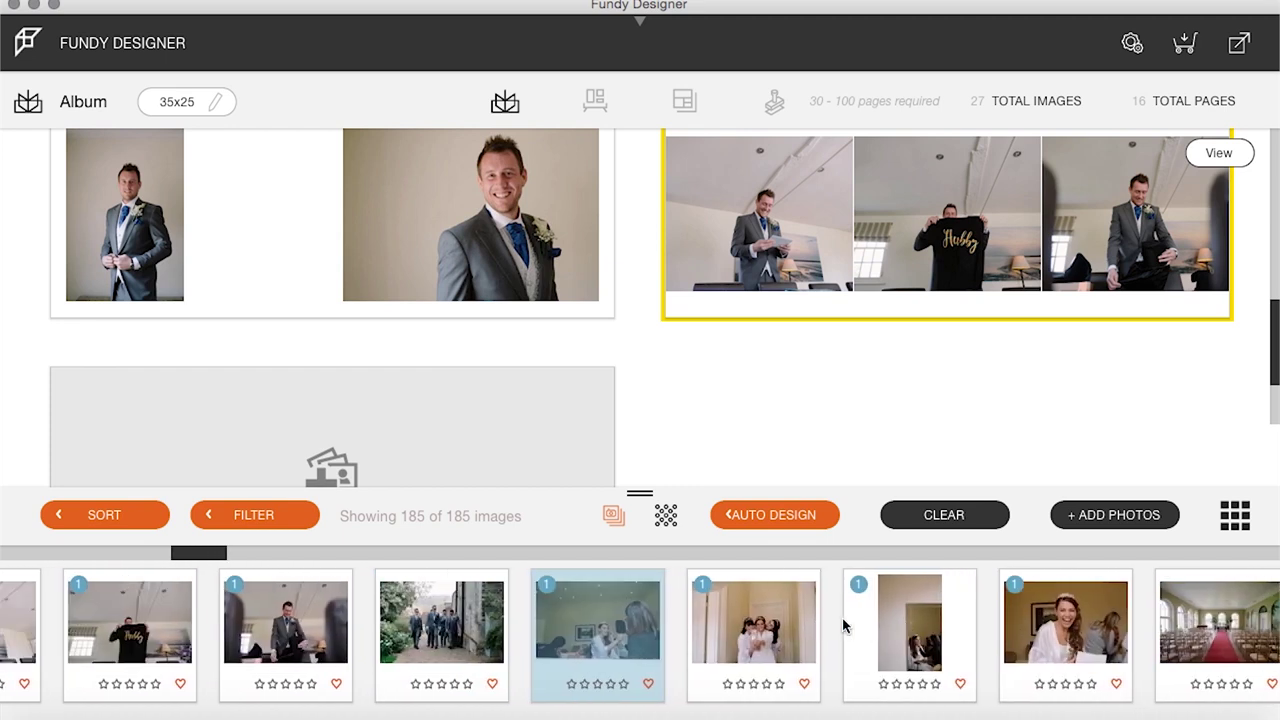
scroll(845, 625, left, 1)
drag(465, 632, 391, 420)
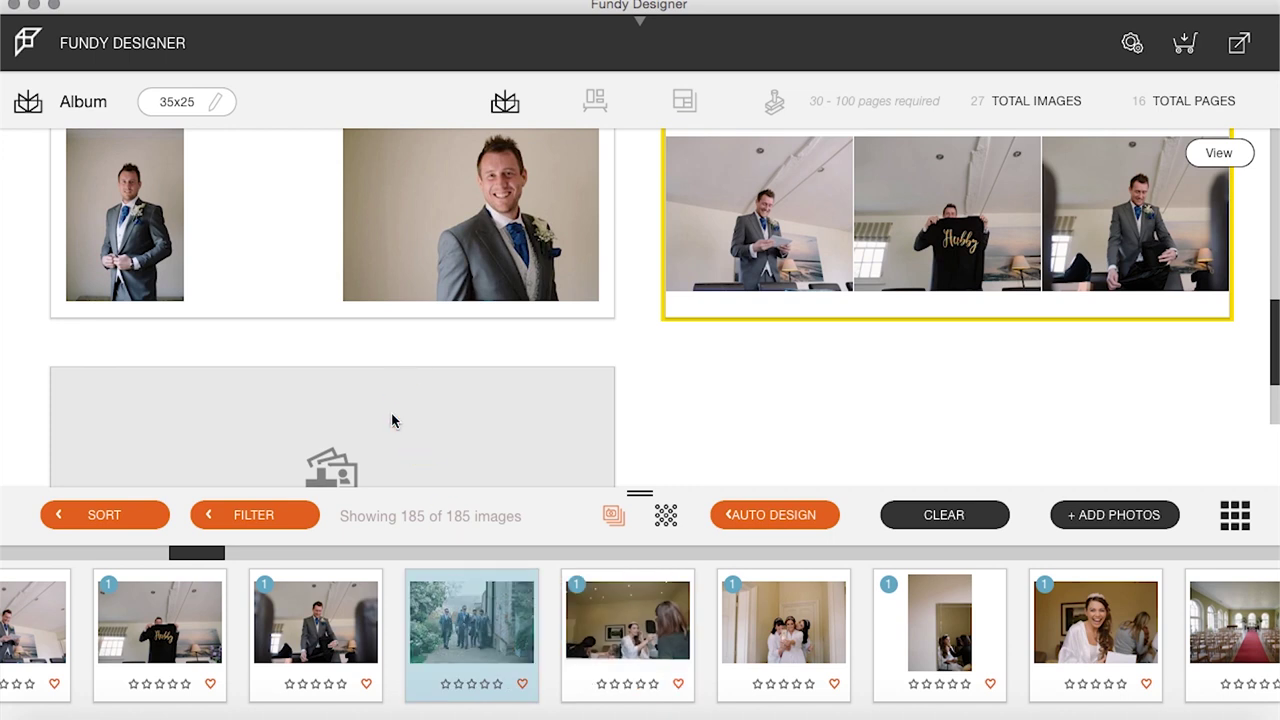
Inspect the full-spread groomsmen photo on pages 17-18 in the single-spread editor and return to the spreads overview
double_click(436, 350)
click(776, 304)
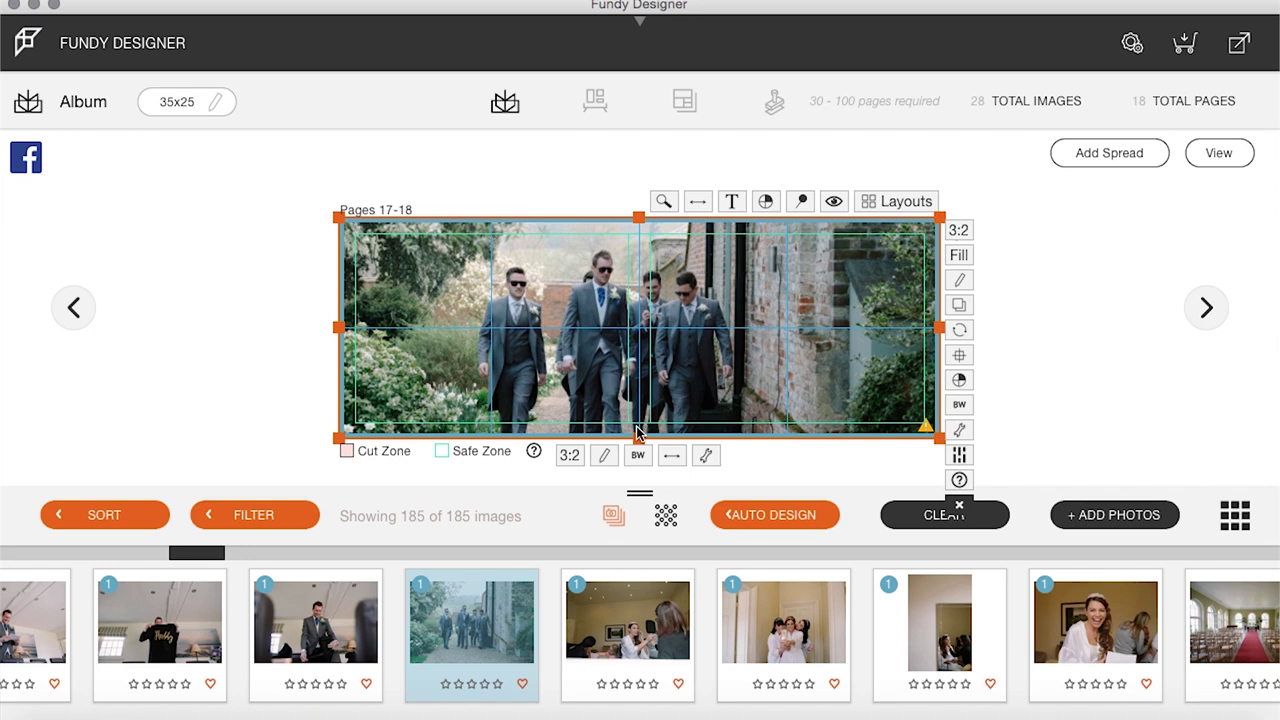
click(1218, 154)
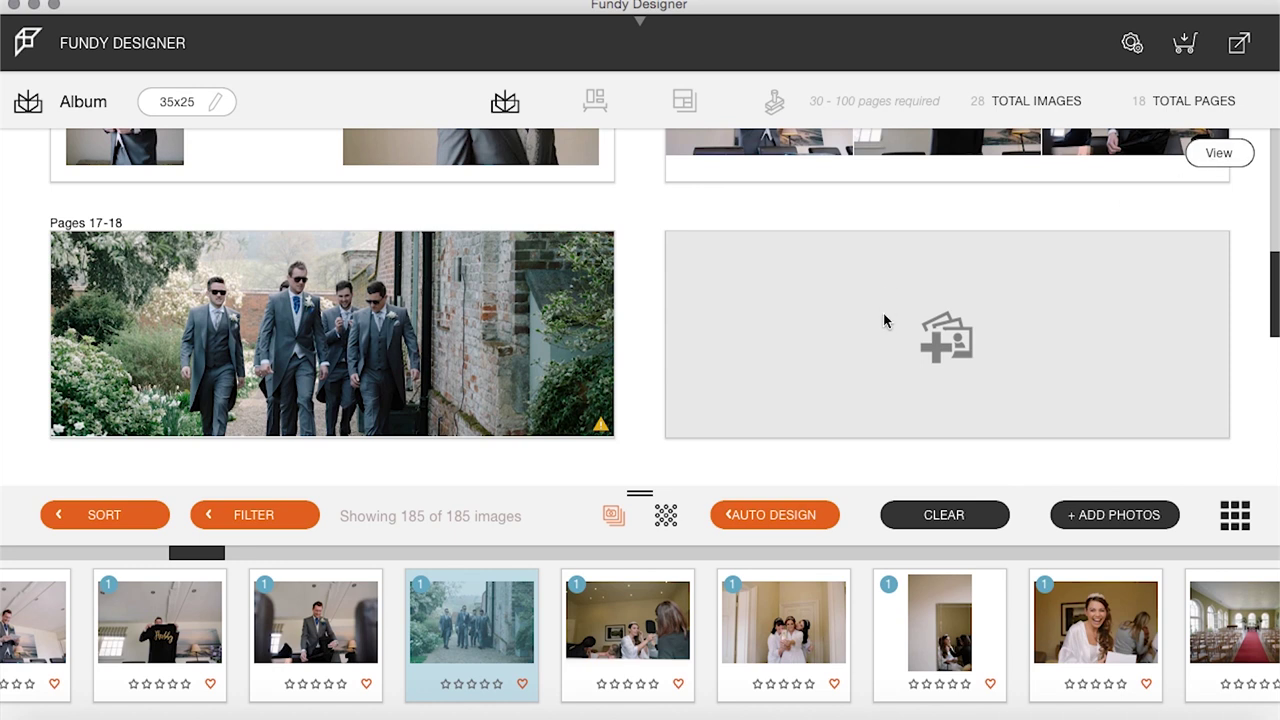
Add the photo of the empty ceremony room with the red carpet between the two flower photos on pages 5-6
scroll(980, 650, right, 10)
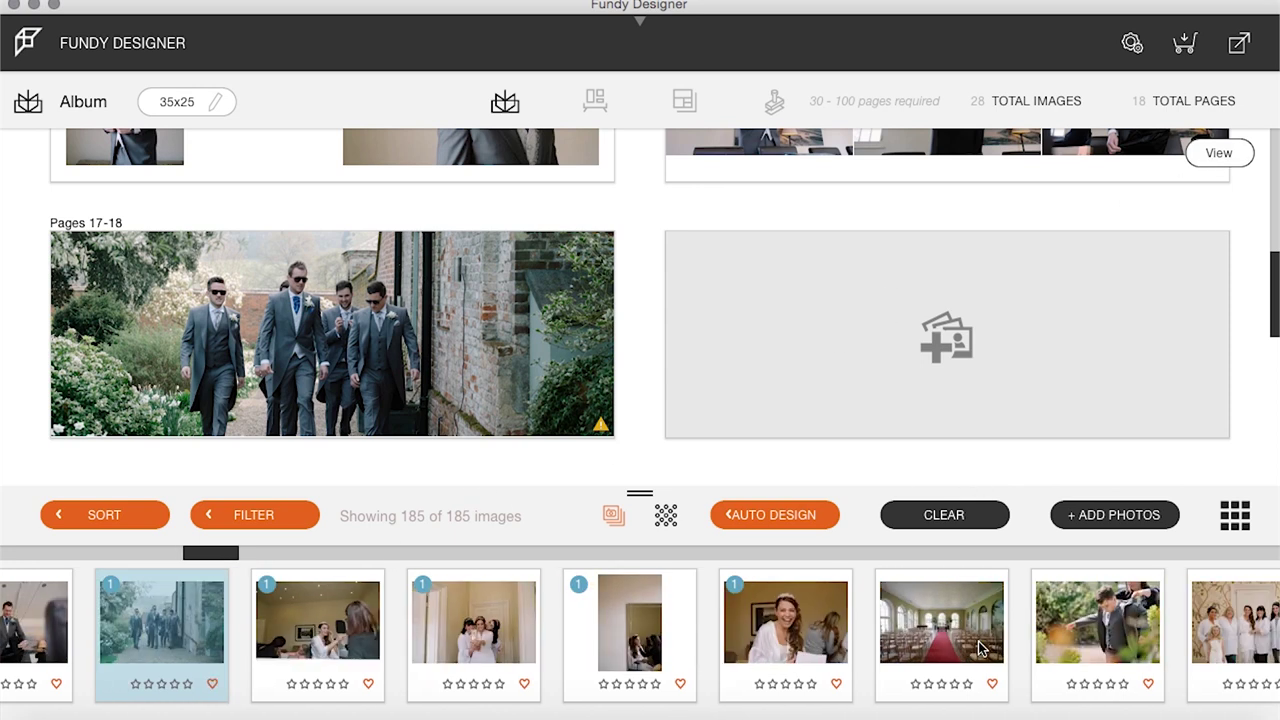
scroll(980, 650, right, 2)
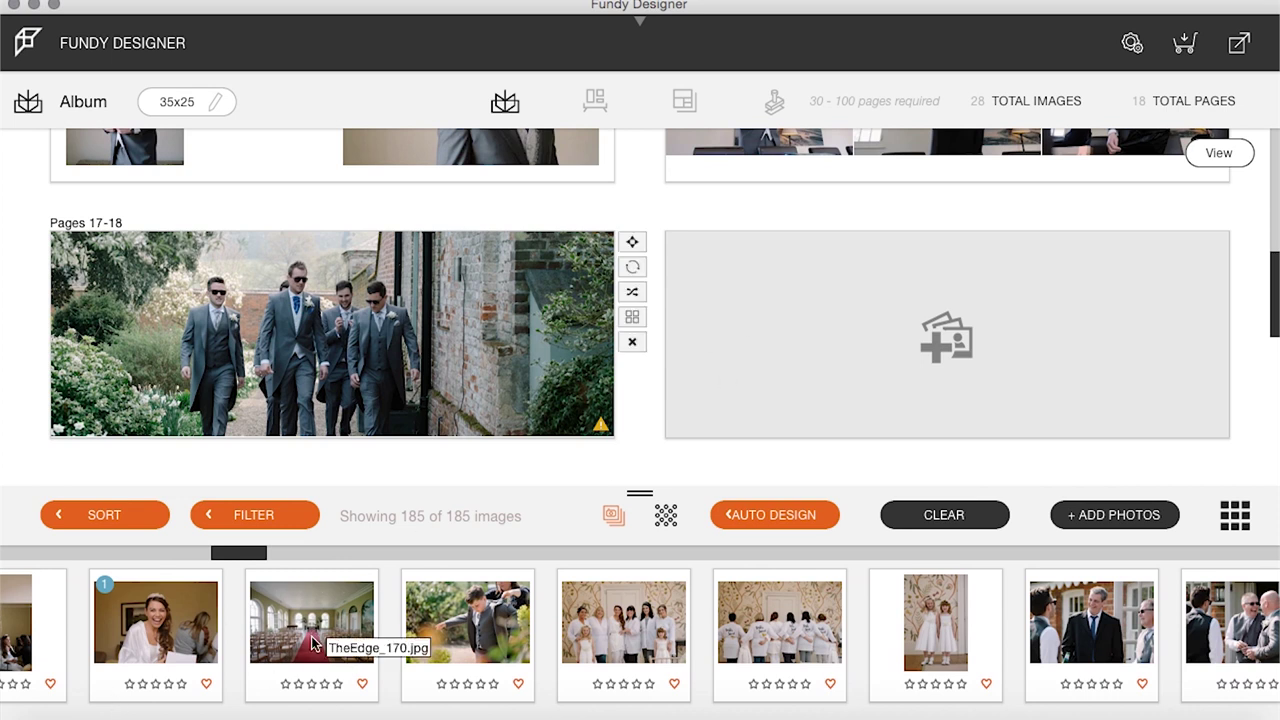
scroll(311, 636, left, 3)
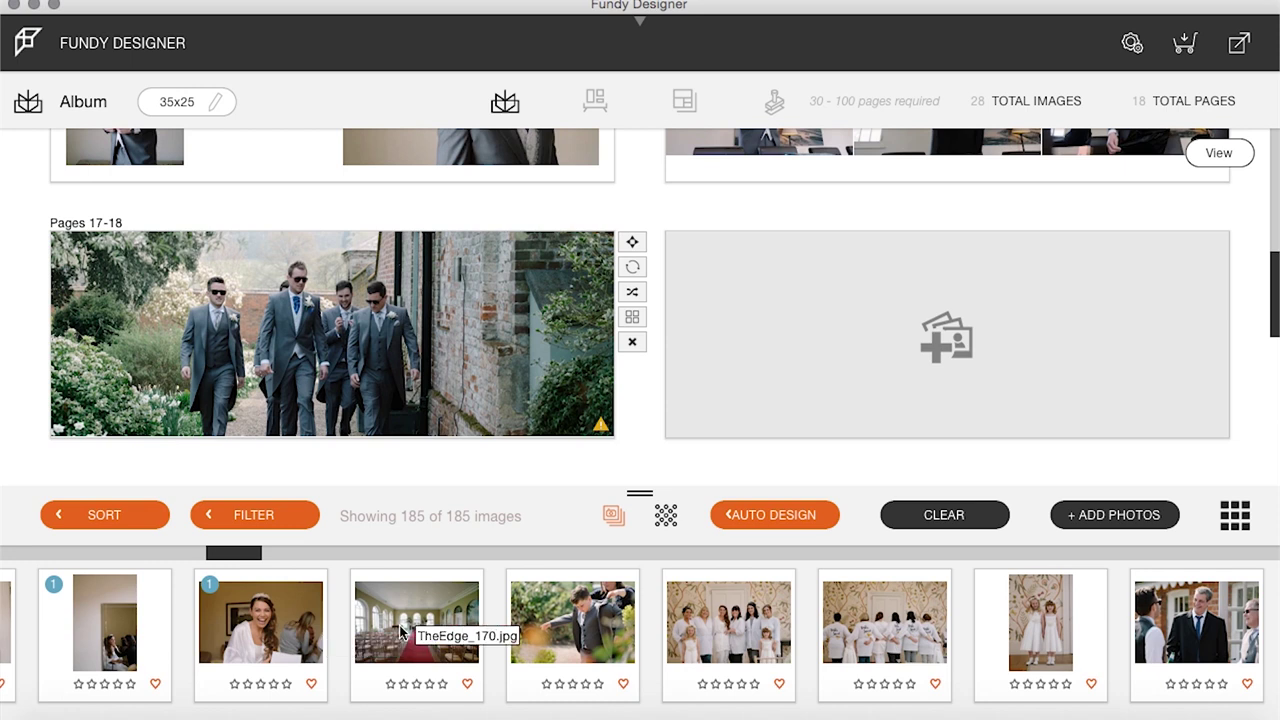
scroll(858, 197, up, 5)
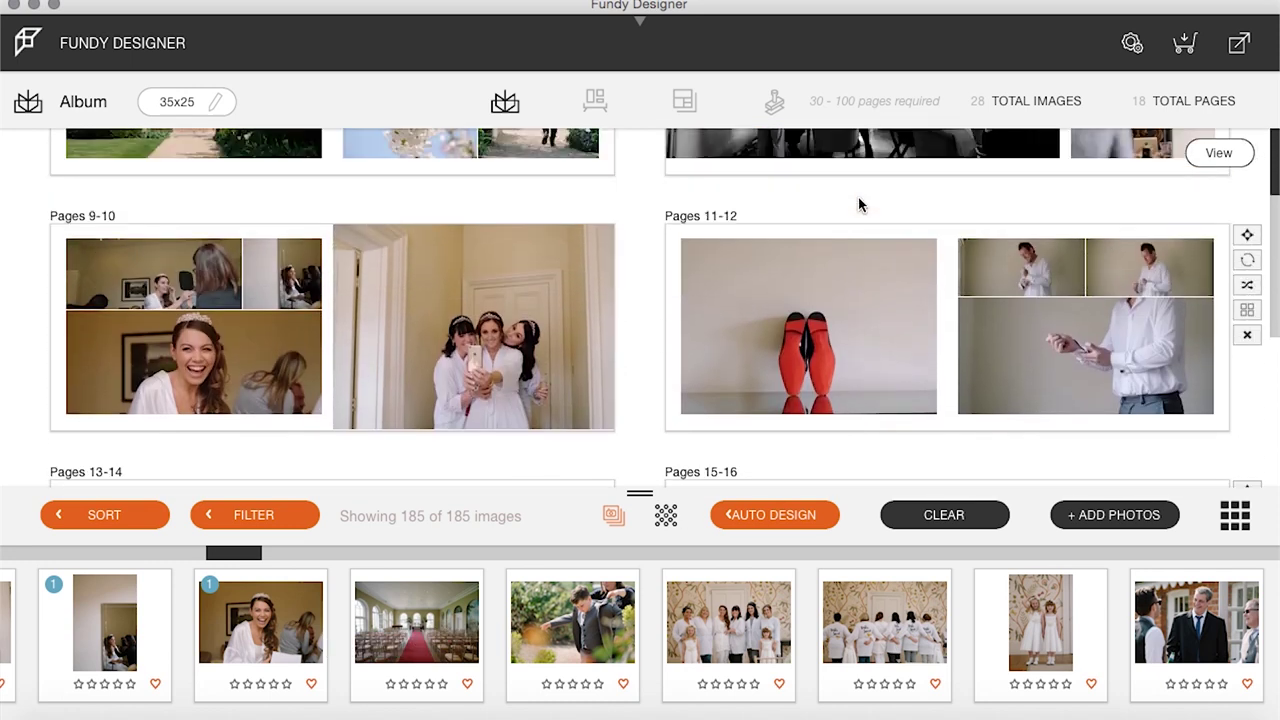
scroll(705, 177, up, 2)
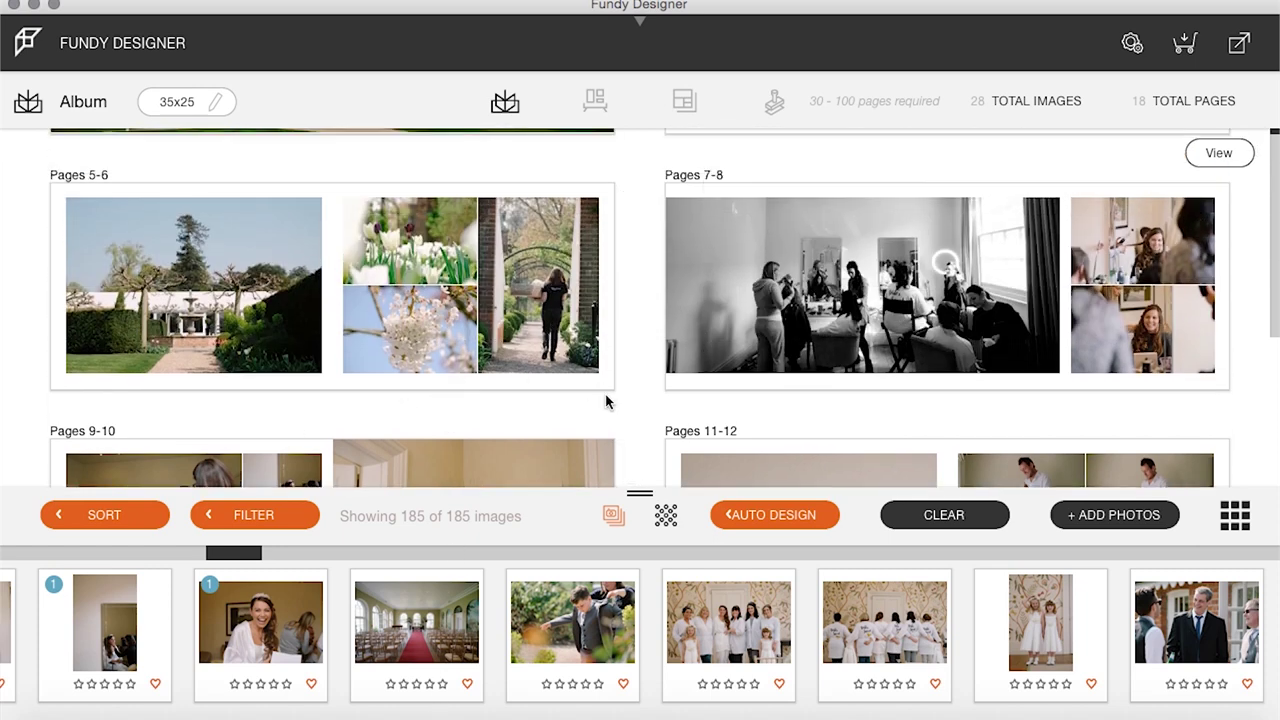
scroll(605, 394, down, 6)
scroll(605, 394, up, 5)
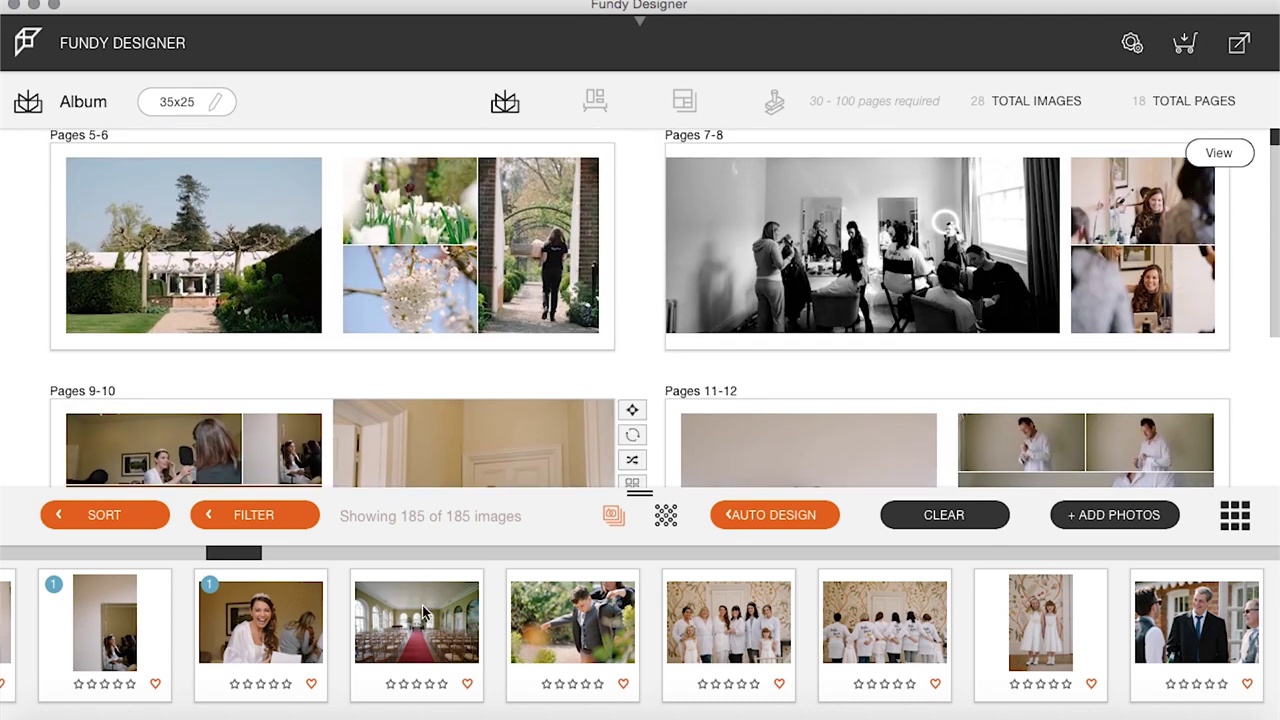
drag(427, 614, 441, 243)
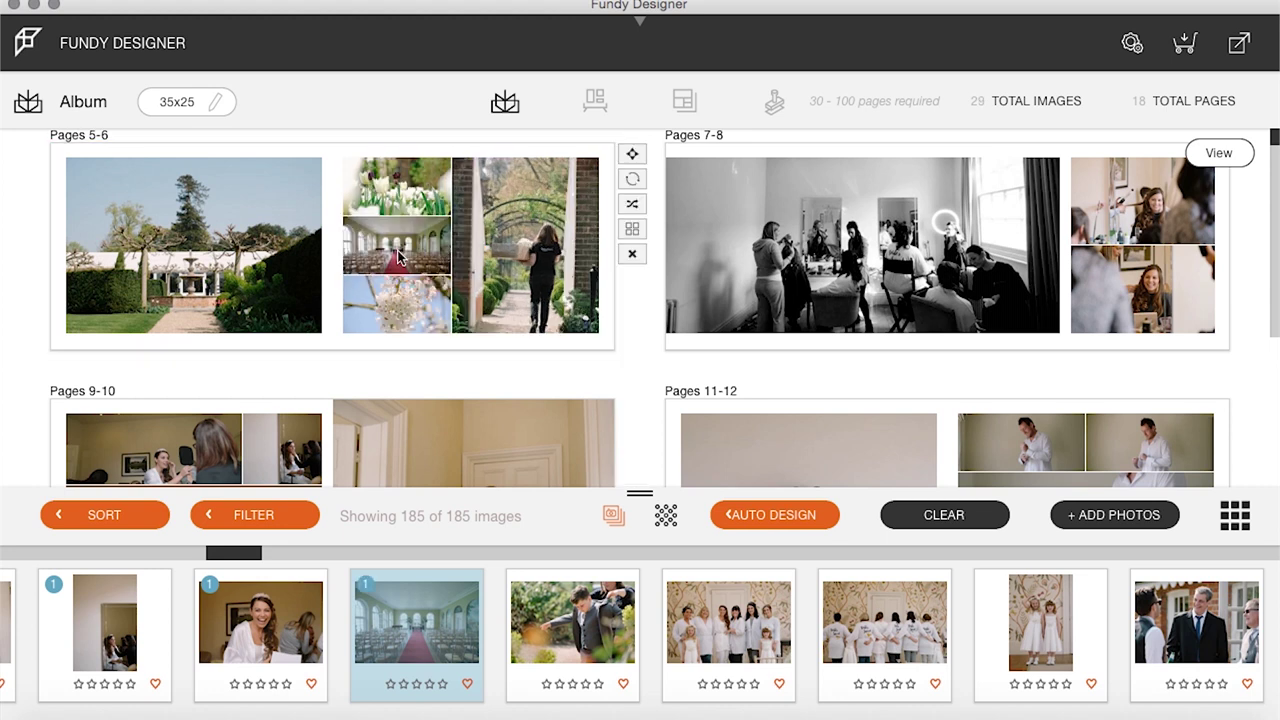
drag(572, 264, 571, 233)
Build pages 19-20 from the two photos of the bridal party in white robes, front view and back view
scroll(789, 351, down, 7)
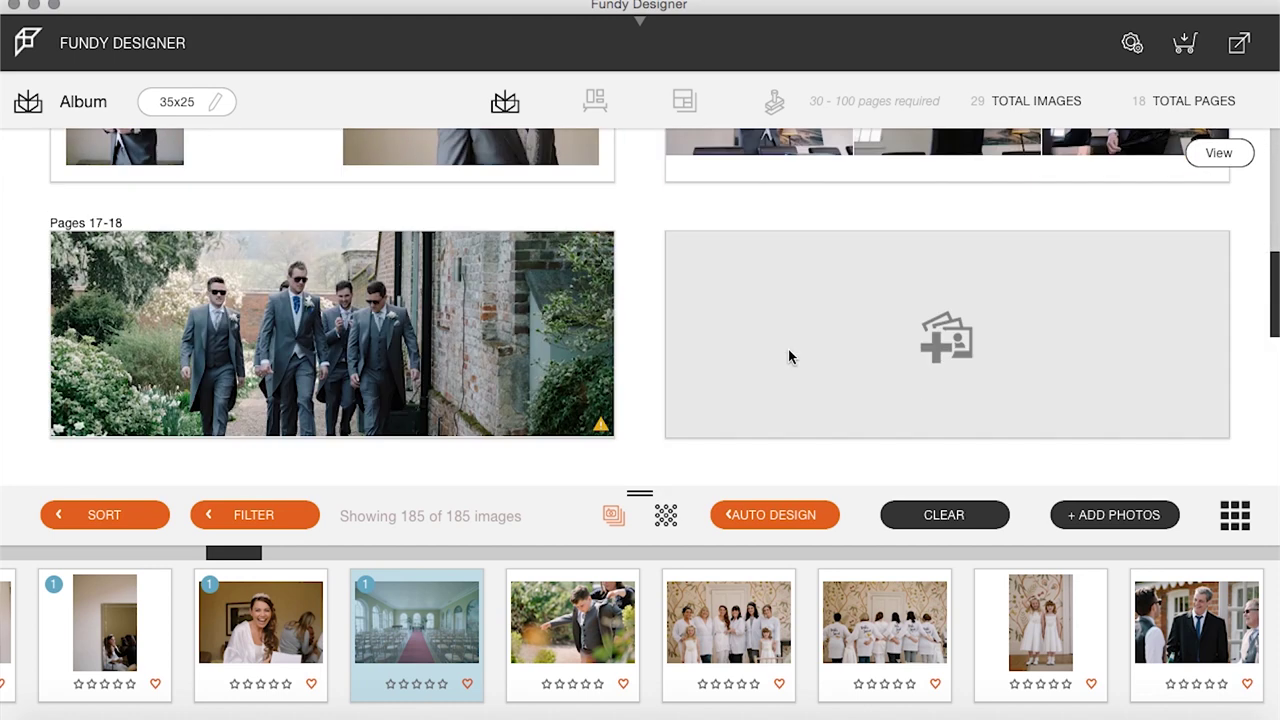
click(740, 620)
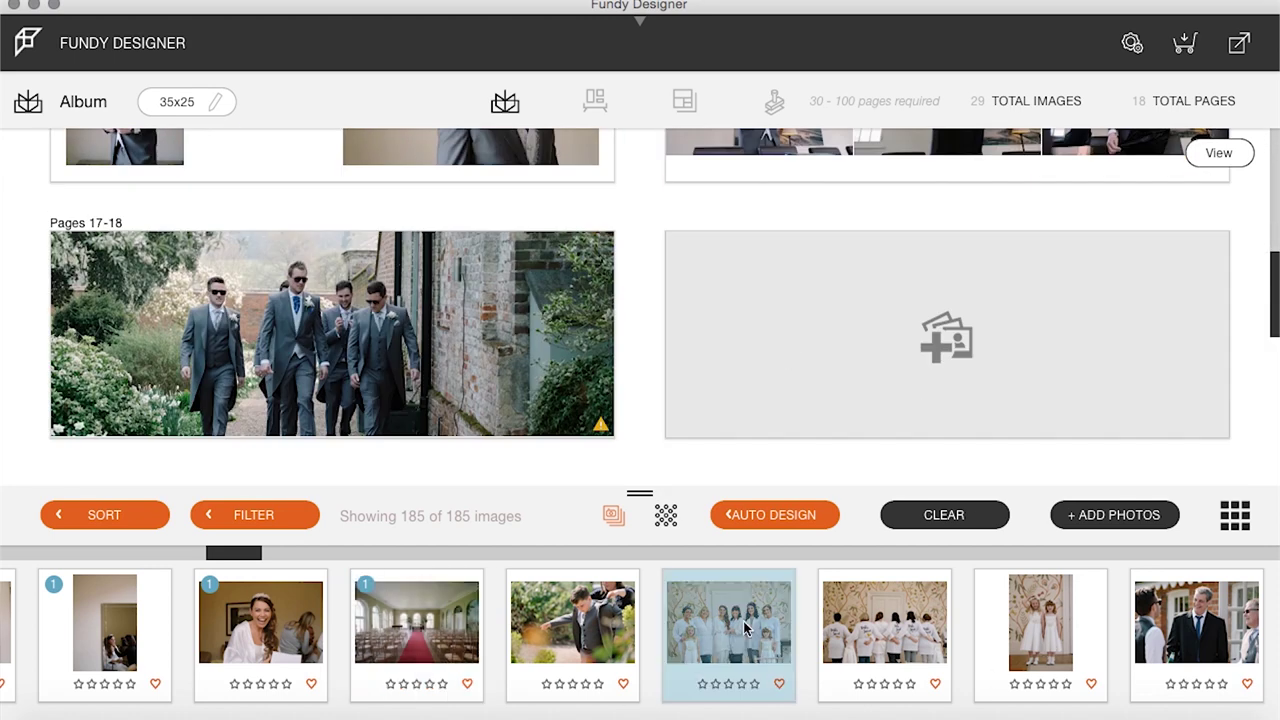
shift+click(902, 596)
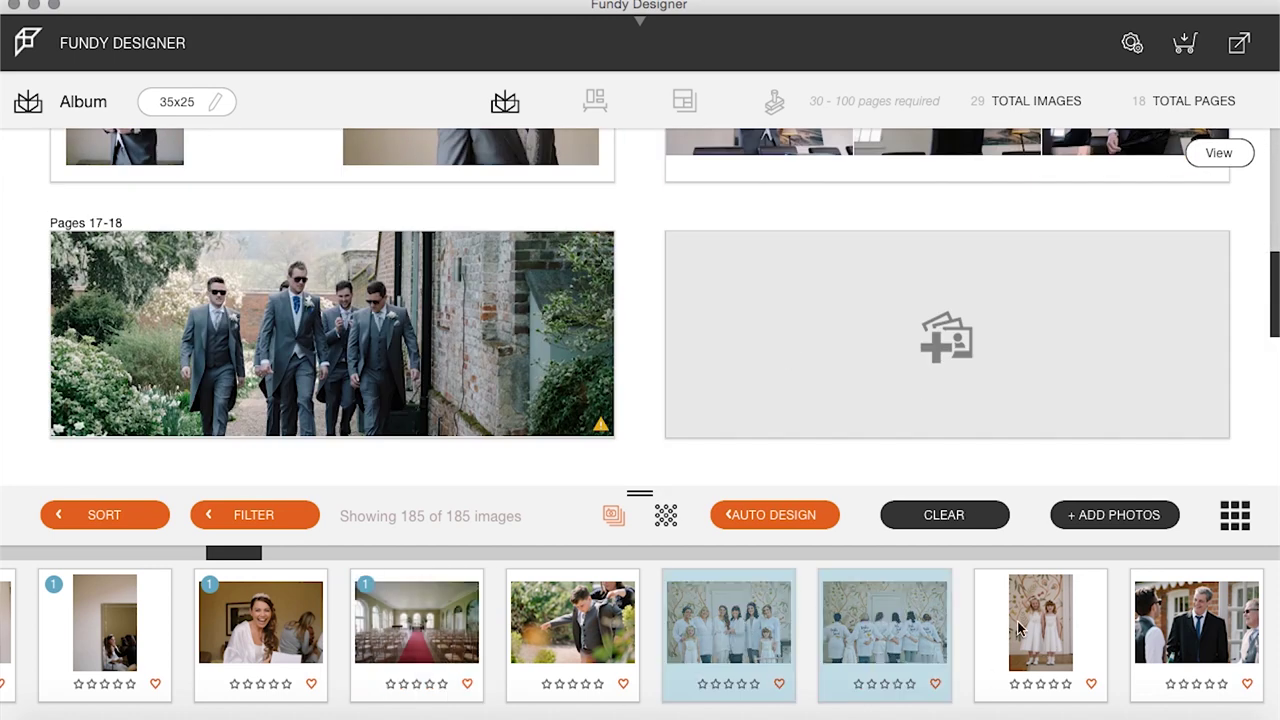
click(829, 360)
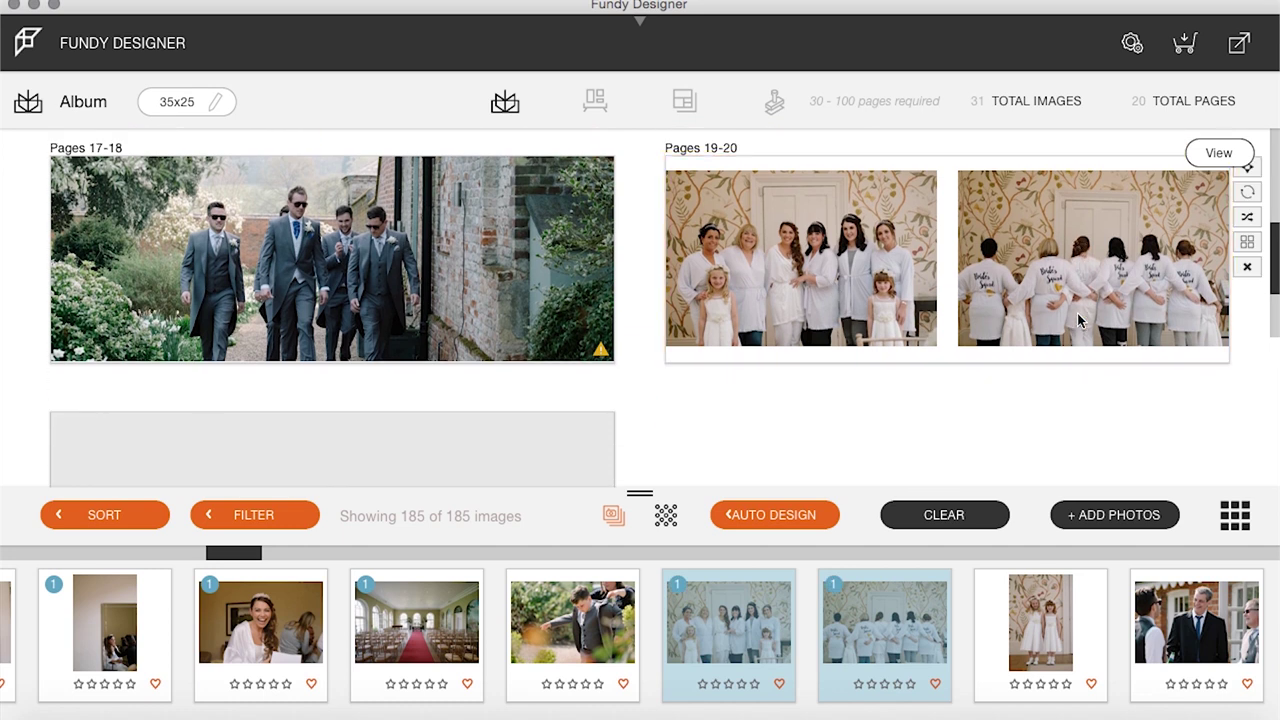
Apply to pages 19-20 the layout with two equal adjoining photos across the full width and white bands above and below
double_click(1078, 320)
click(749, 365)
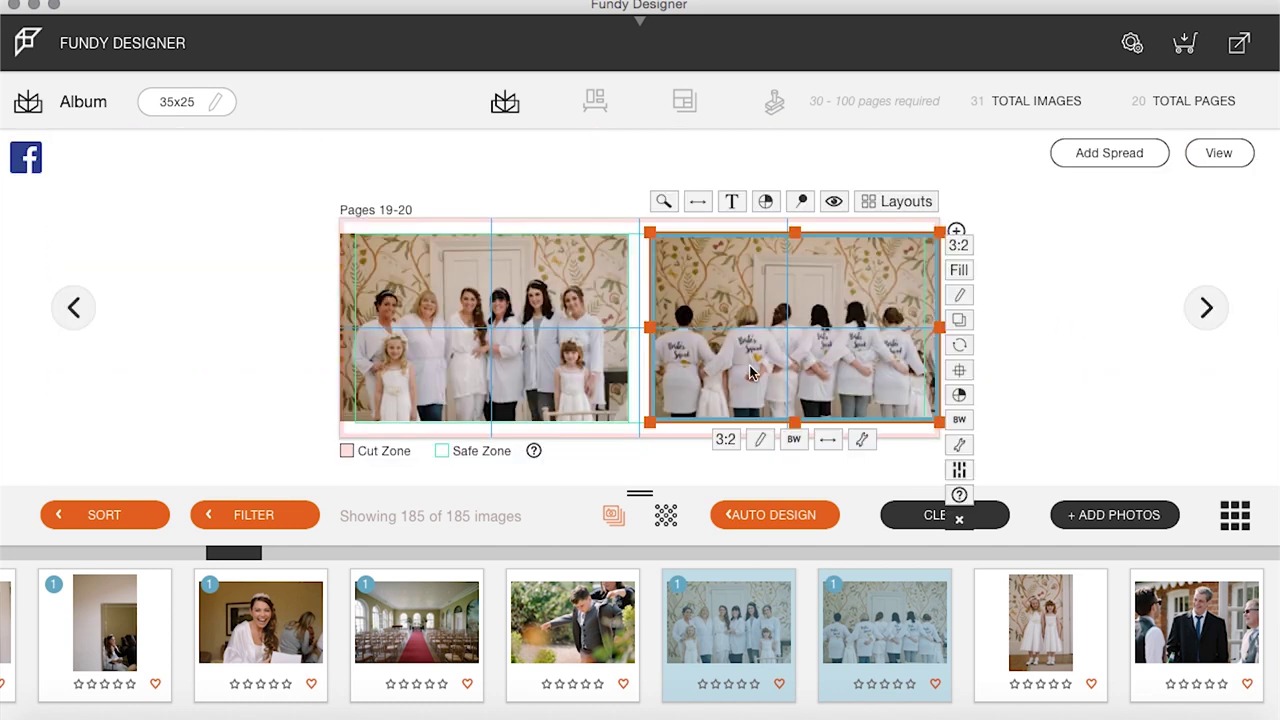
click(610, 290)
click(798, 314)
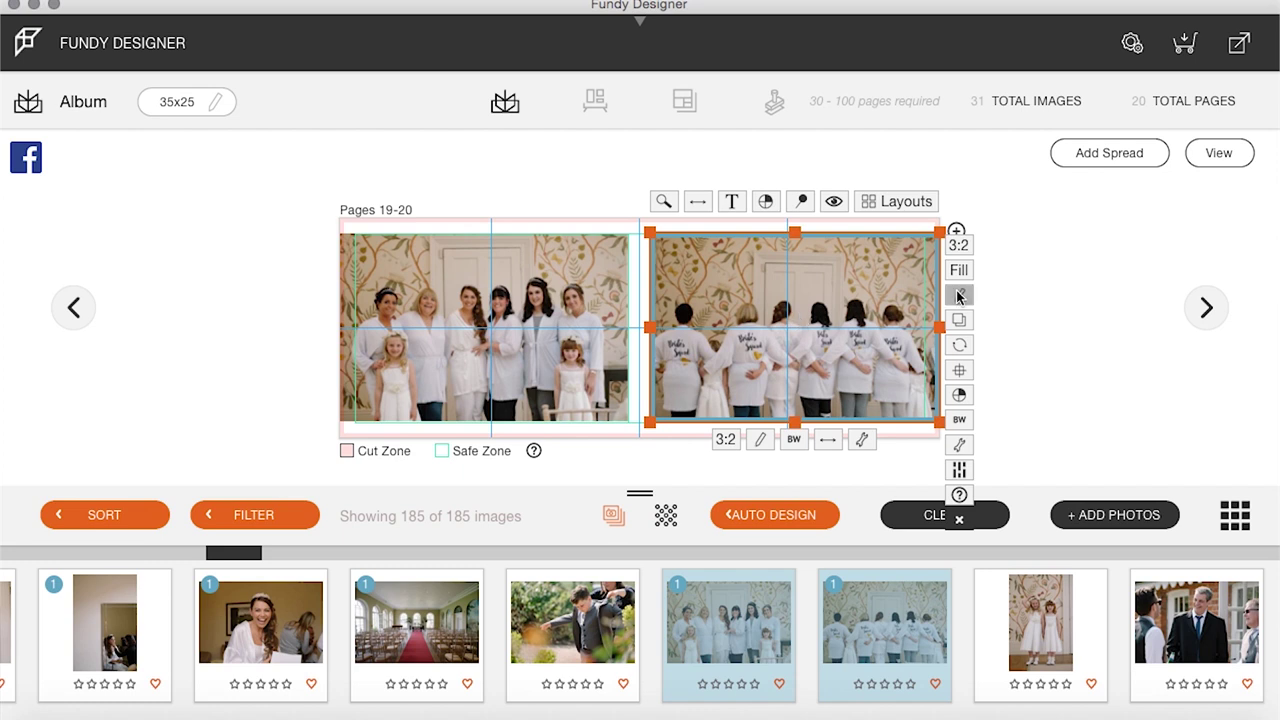
click(900, 201)
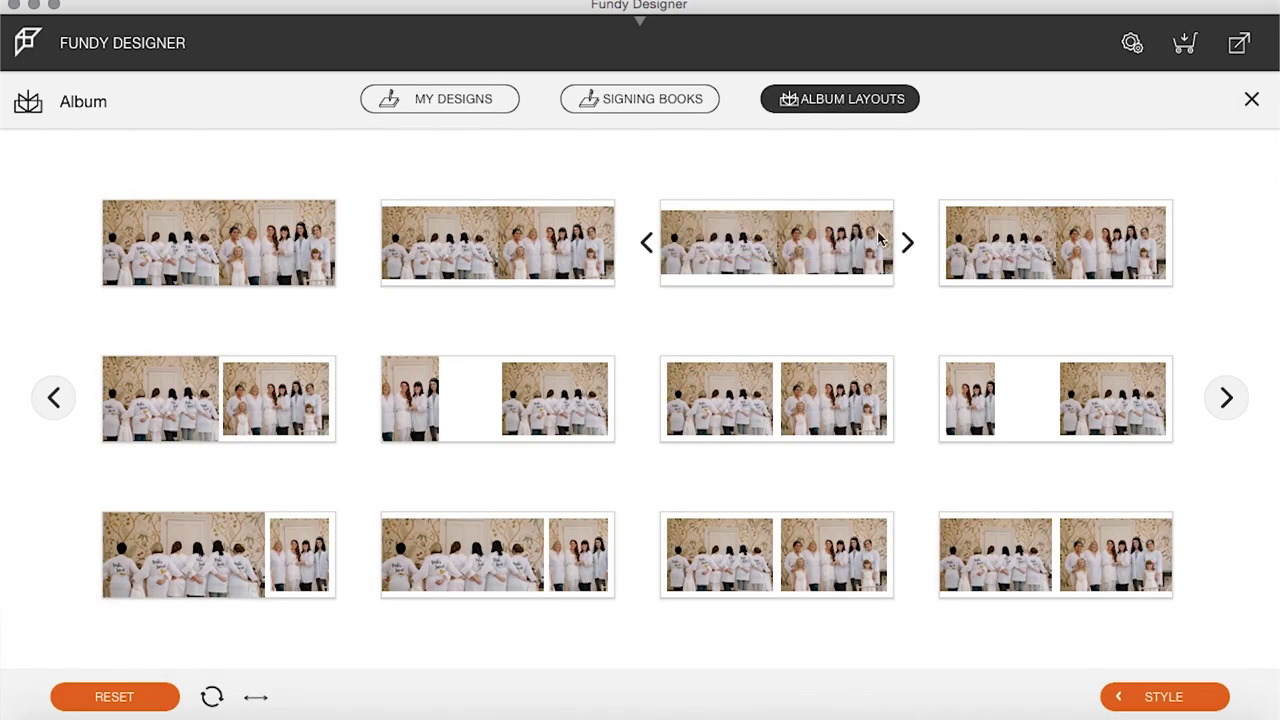
click(878, 238)
drag(562, 325, 594, 277)
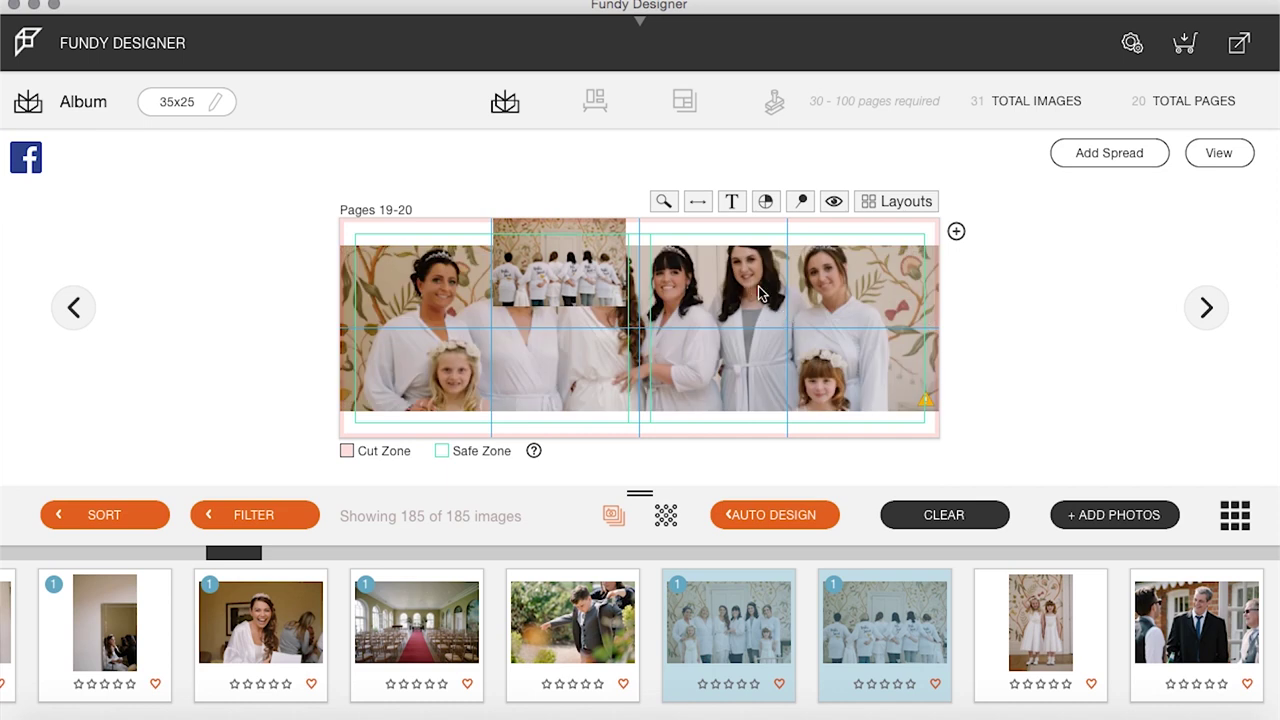
click(260, 6)
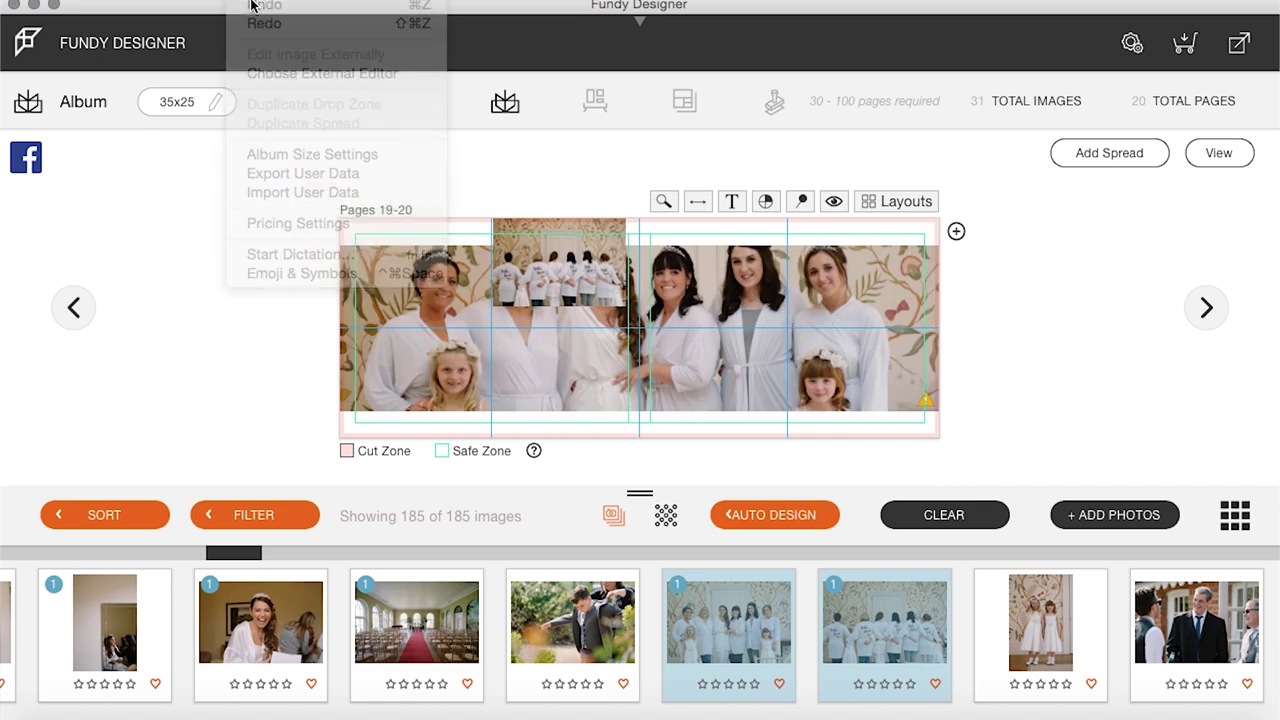
click(614, 347)
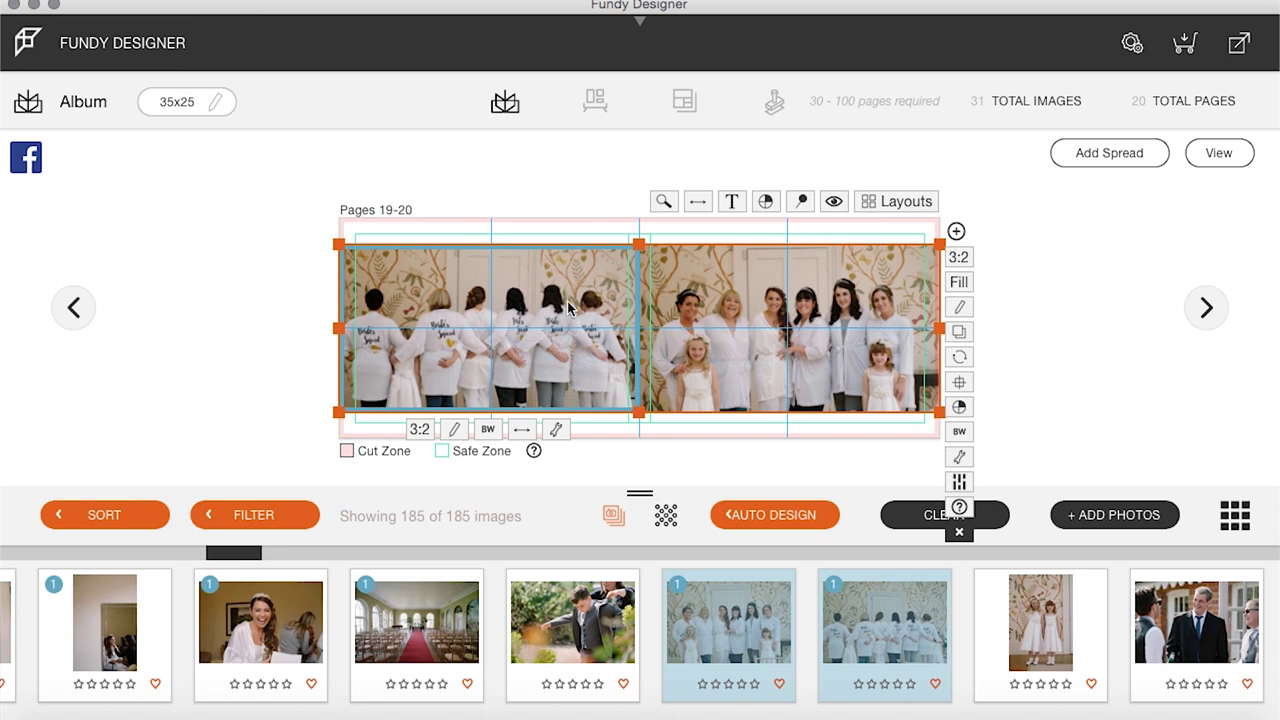
Return to the spreads overview and select the four consecutive photos of the men in suits chatting outside the brick house
click(1218, 153)
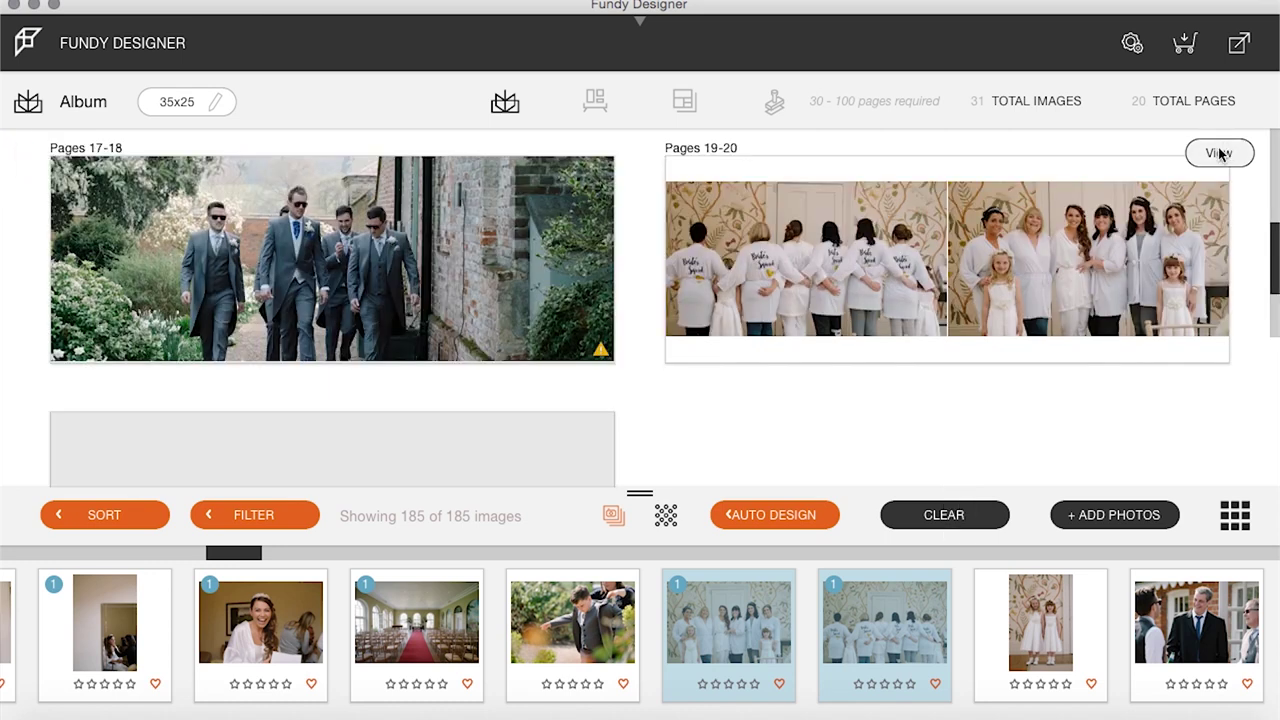
scroll(870, 273, down, 3)
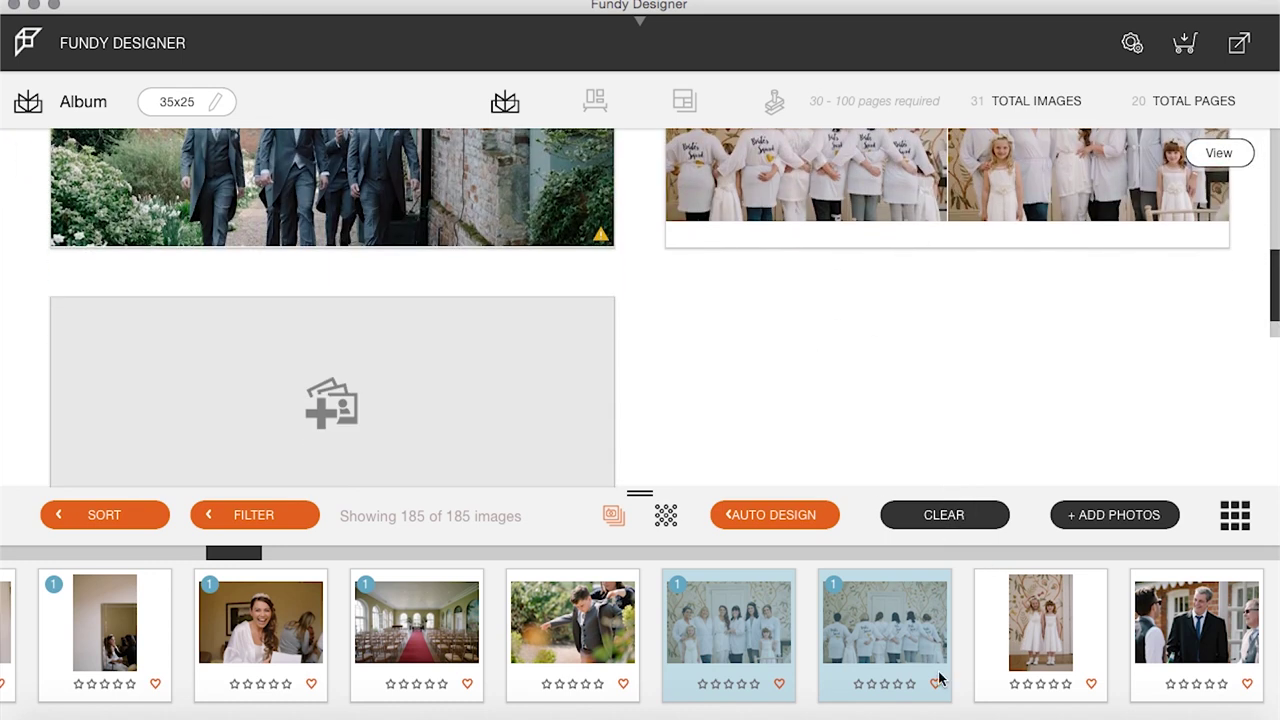
scroll(945, 680, right, 5)
scroll(960, 624, right, 1)
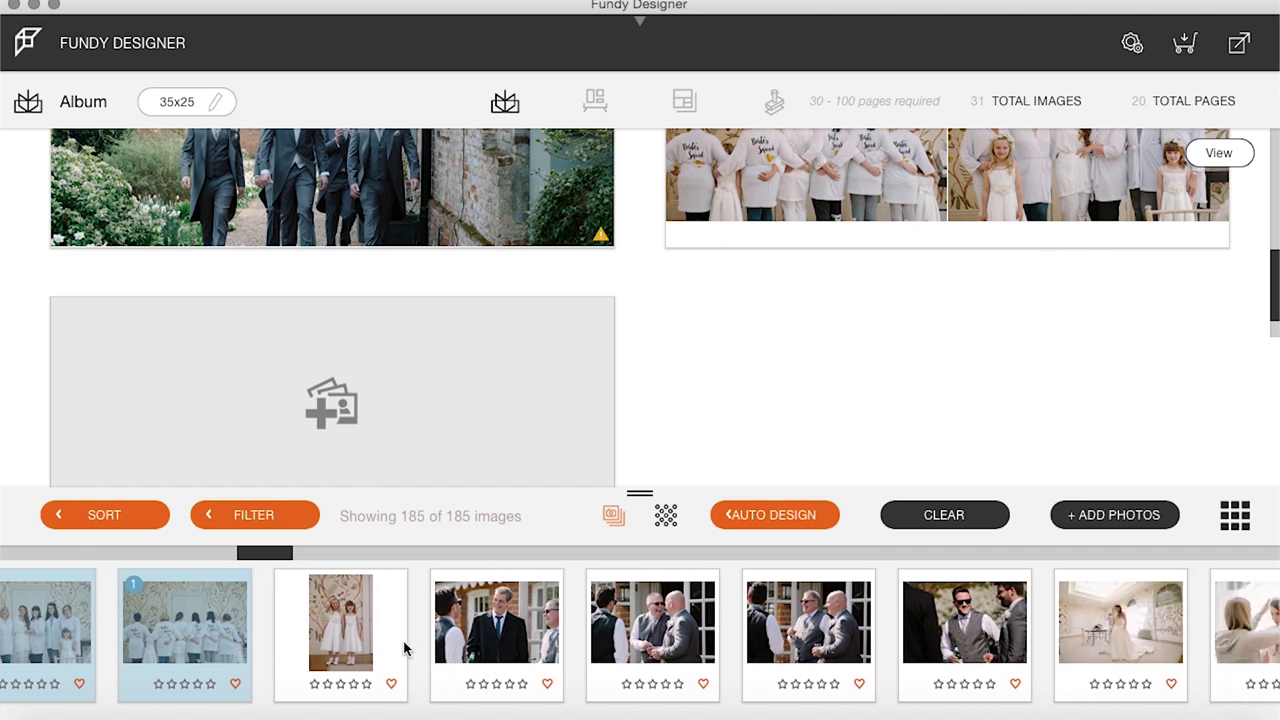
scroll(987, 286, up, 2)
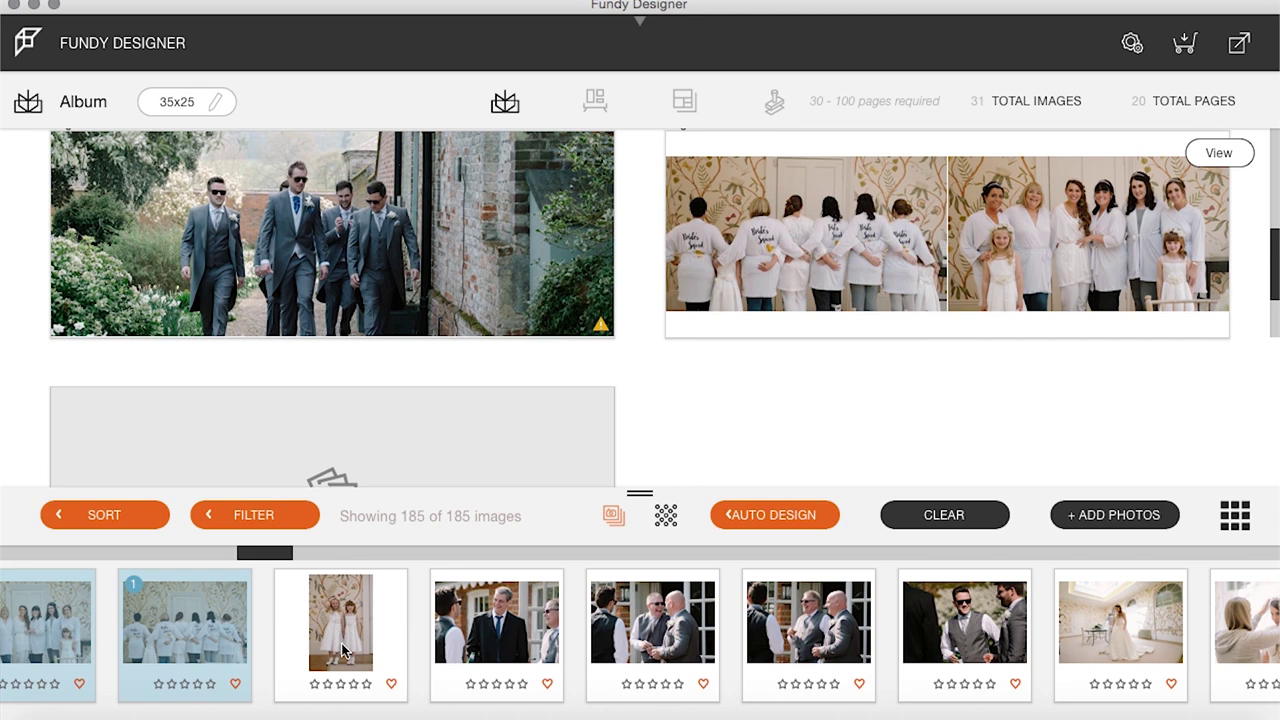
click(487, 632)
shift+click(632, 620)
shift+click(782, 622)
shift+click(944, 614)
Add the photo of three guests greeting each other and the upright photo of the man in sunglasses to the selection
scroll(945, 615, right, 3)
scroll(945, 615, right, 5)
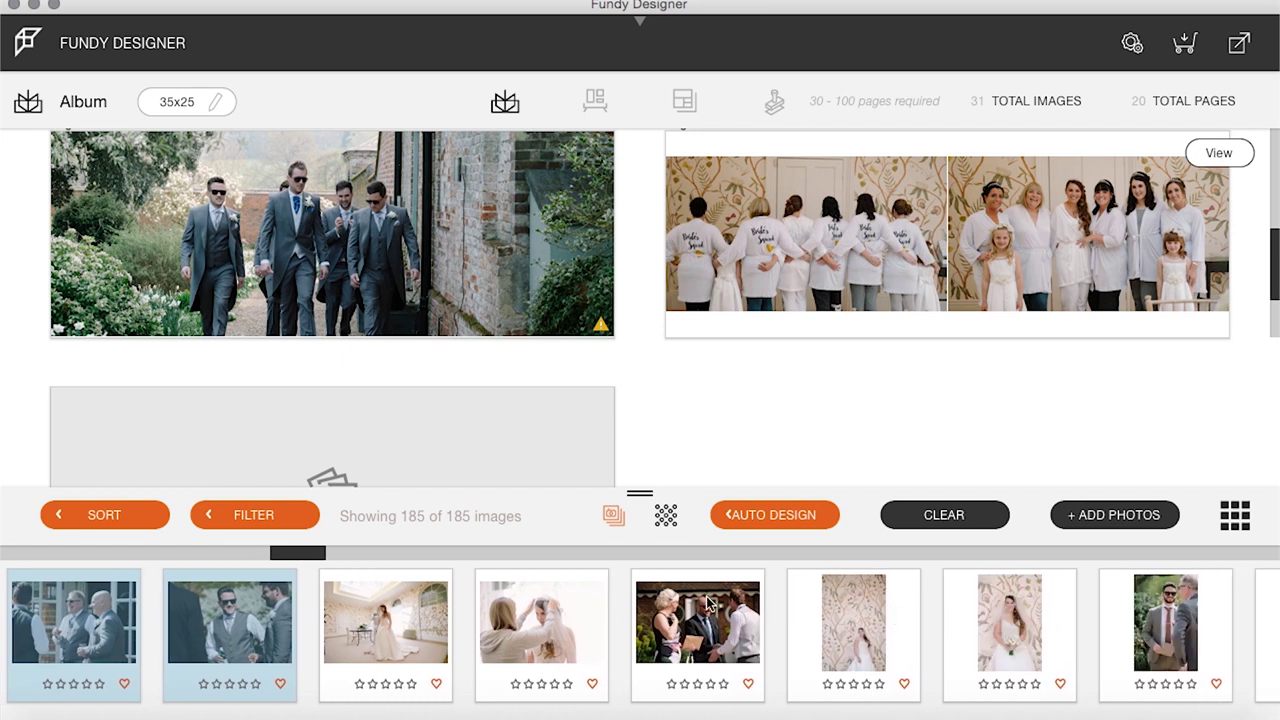
super+click(706, 612)
scroll(1035, 612, right, 1)
scroll(1037, 612, right, 3)
super+click(897, 622)
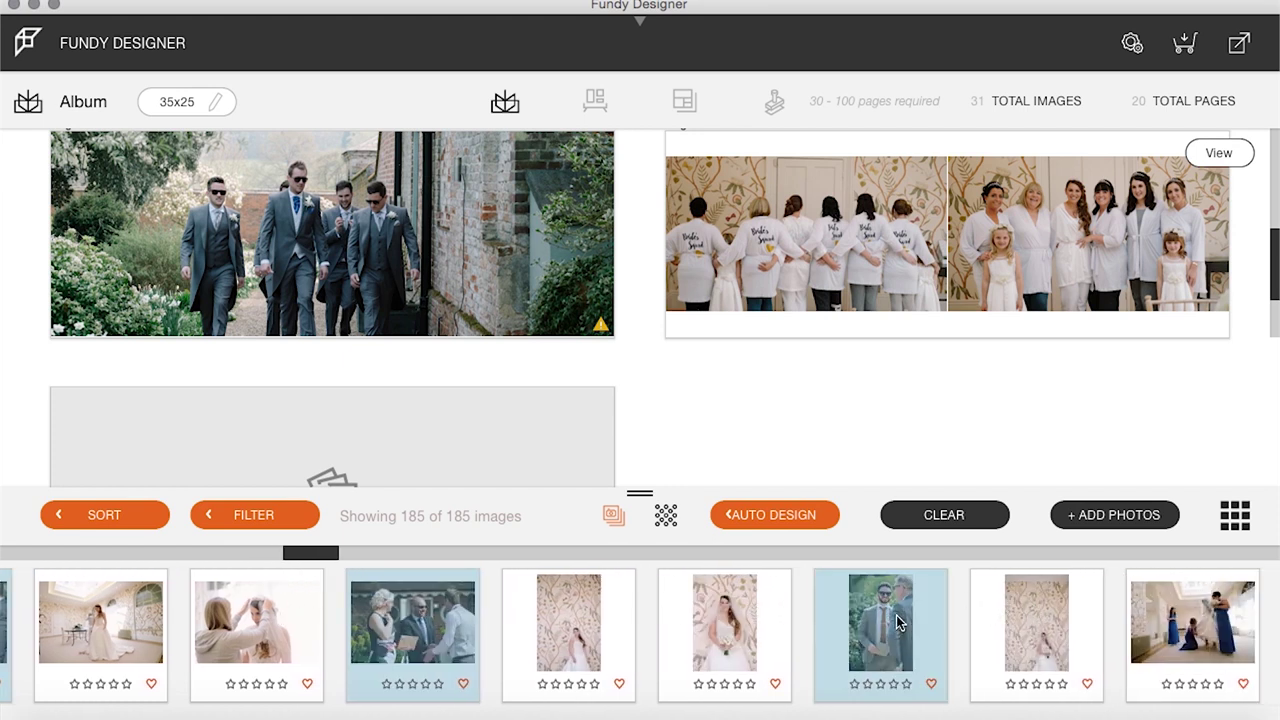
Add six consecutive guest photos to the selection, from the couple walking along the house to the smiling man in a suit
scroll(897, 622, right, 10)
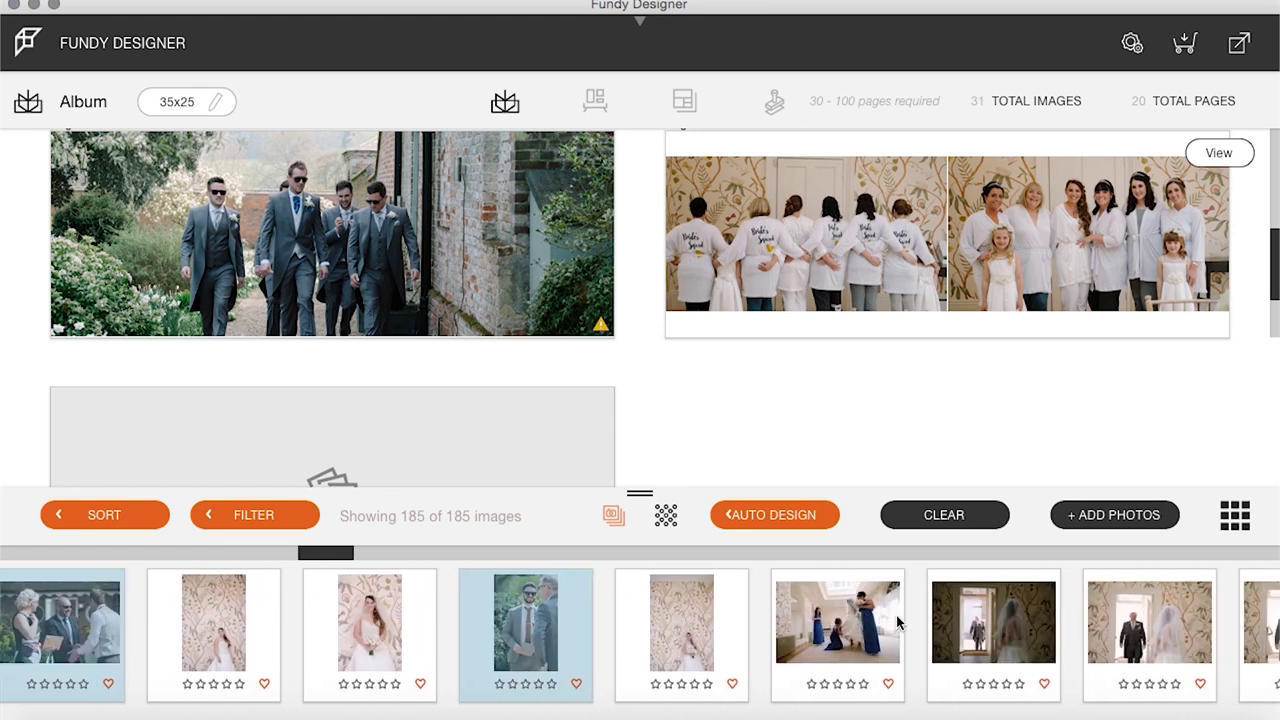
super+click(899, 622)
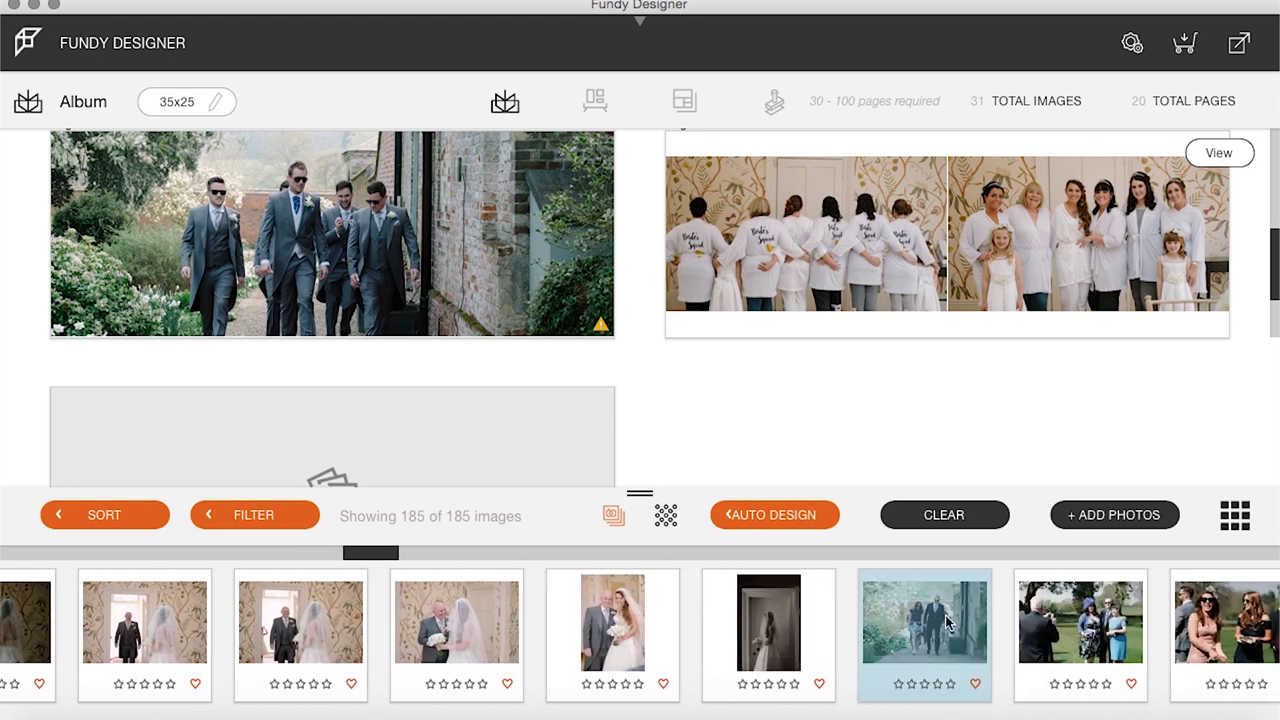
super+click(1066, 626)
super+click(1197, 630)
scroll(1197, 630, right, 6)
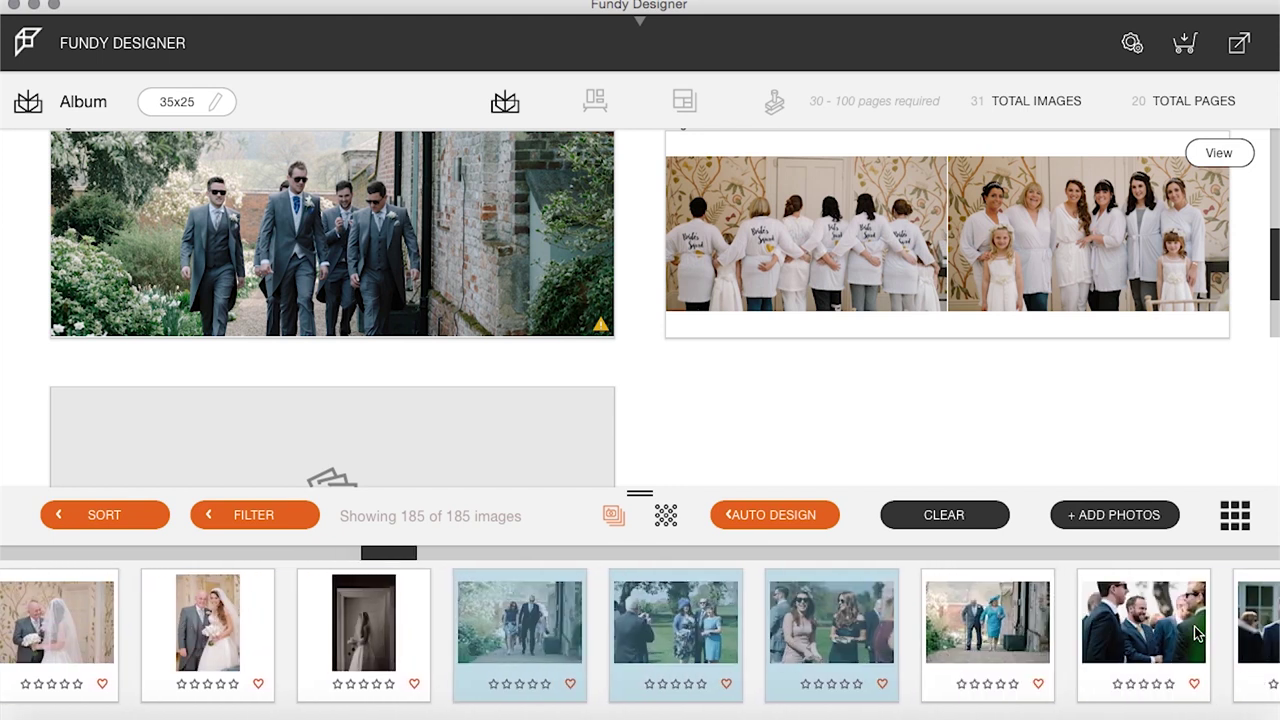
super+click(804, 630)
super+click(921, 638)
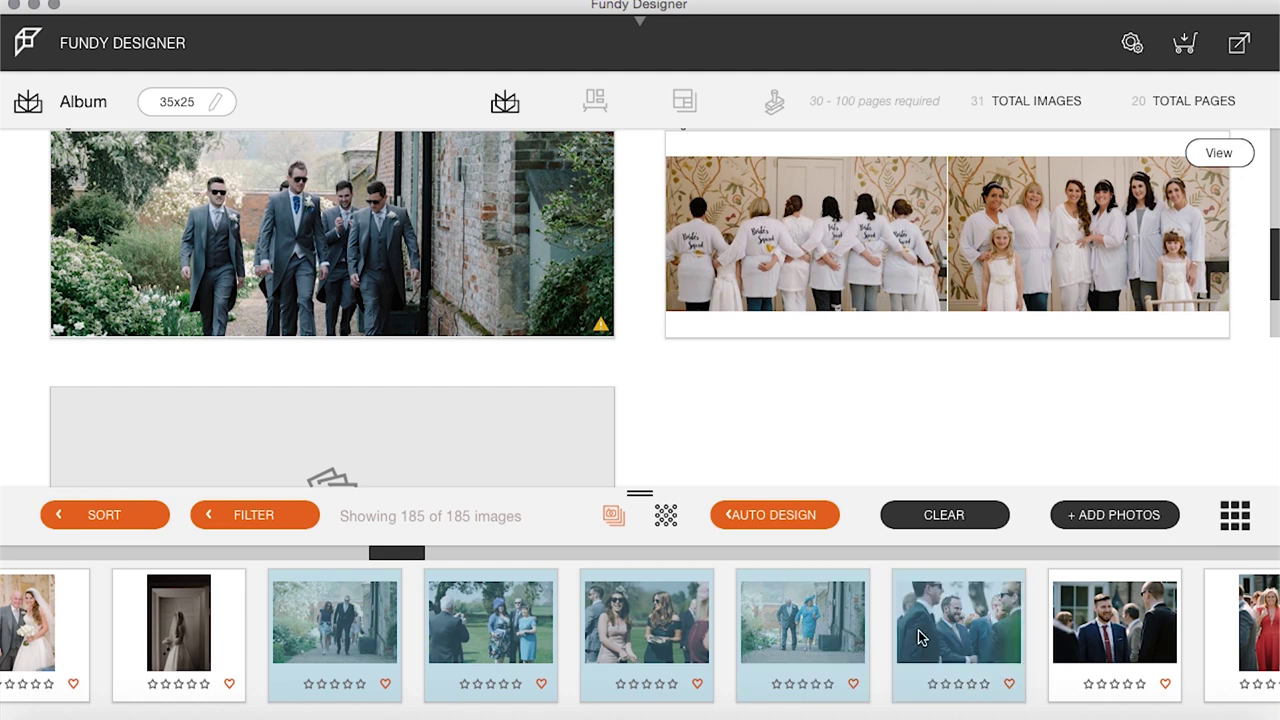
super+click(1095, 628)
Add the next five guest photos, from the woman in the red dress to the two women walking, and build pages 21-22 from the whole selection
scroll(1095, 628, right, 5)
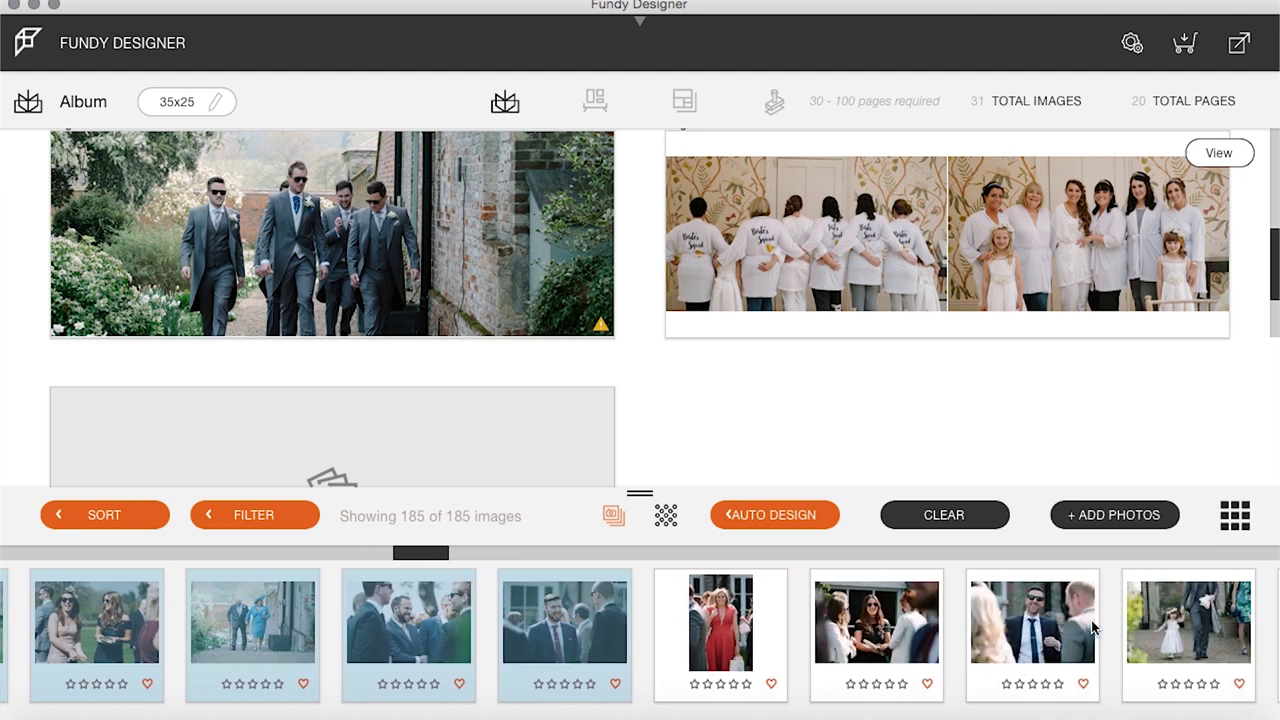
super+click(716, 640)
super+click(822, 641)
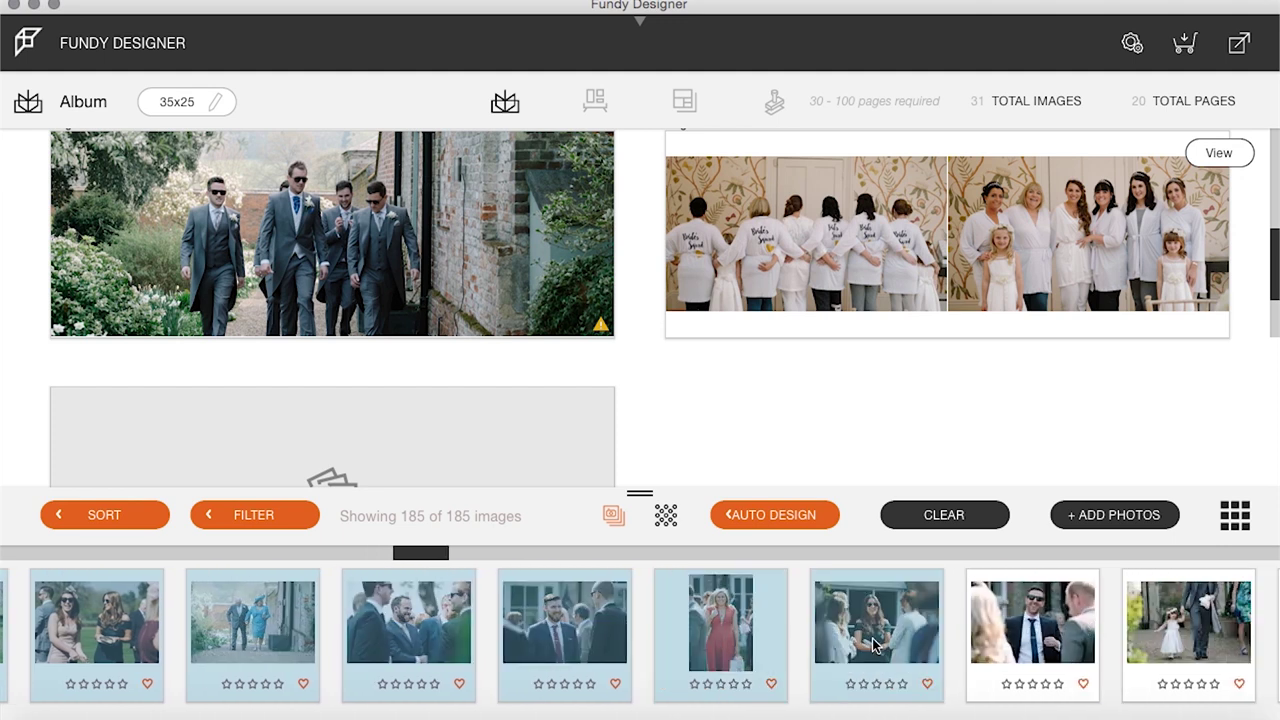
super+click(992, 644)
super+click(1185, 632)
scroll(1187, 632, right, 5)
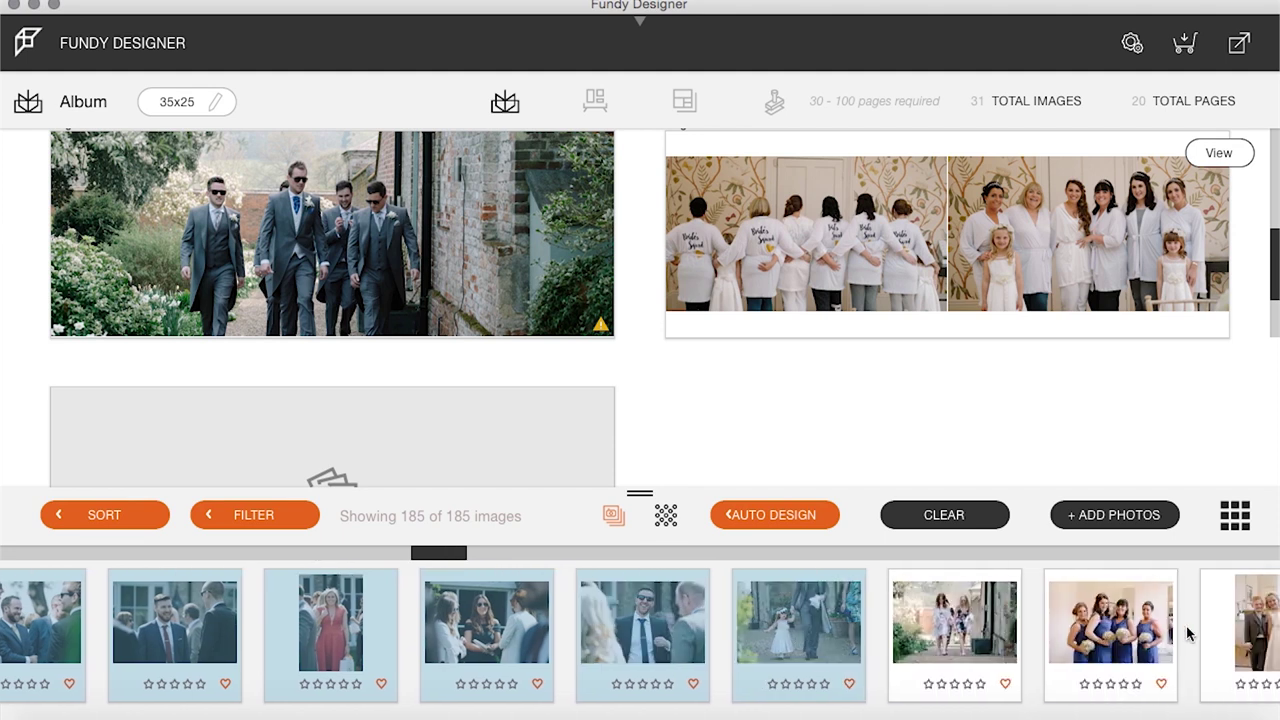
super+click(752, 641)
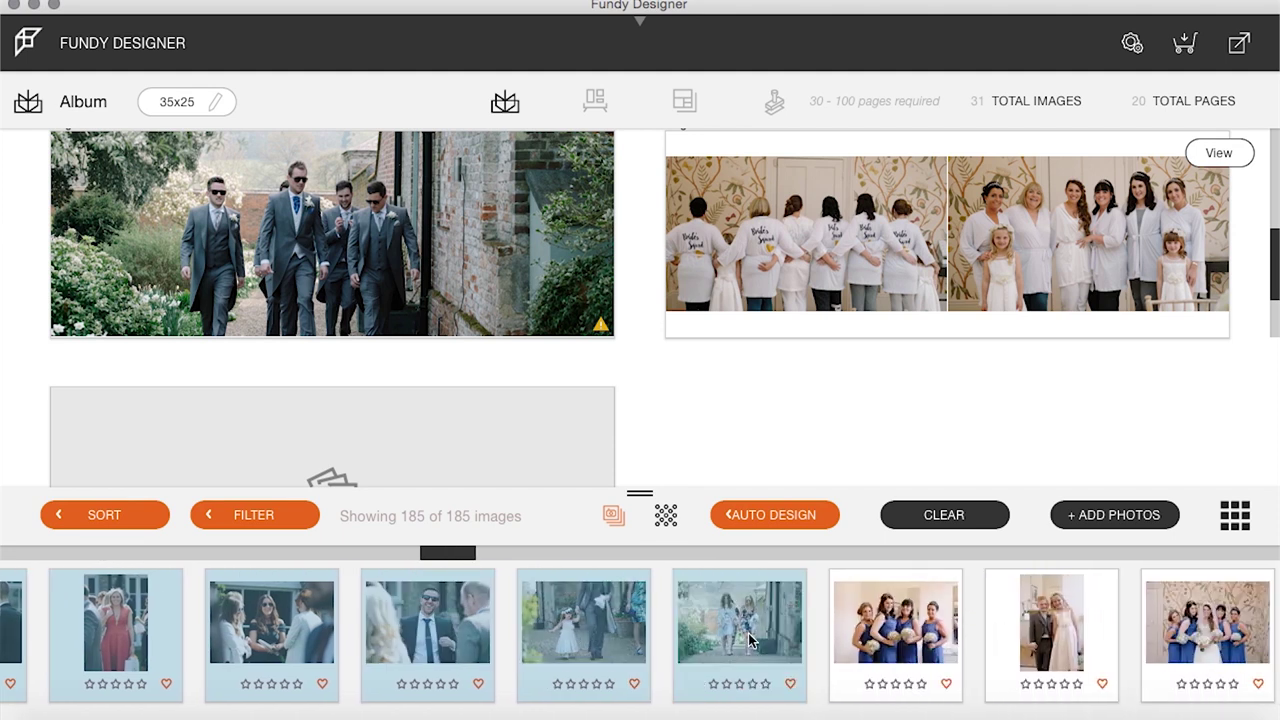
drag(245, 630, 349, 450)
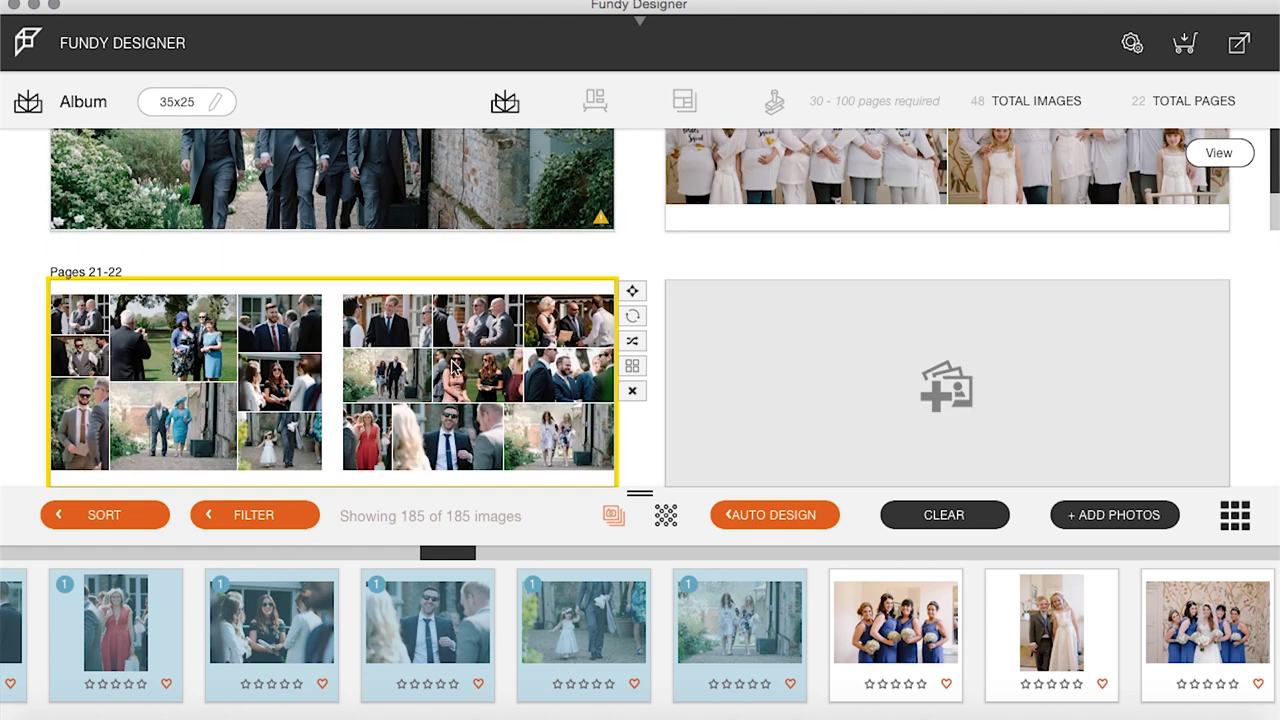
Apply to pages 21-22 the full-width collage layout with narrow white bands above and below the photos
click(633, 366)
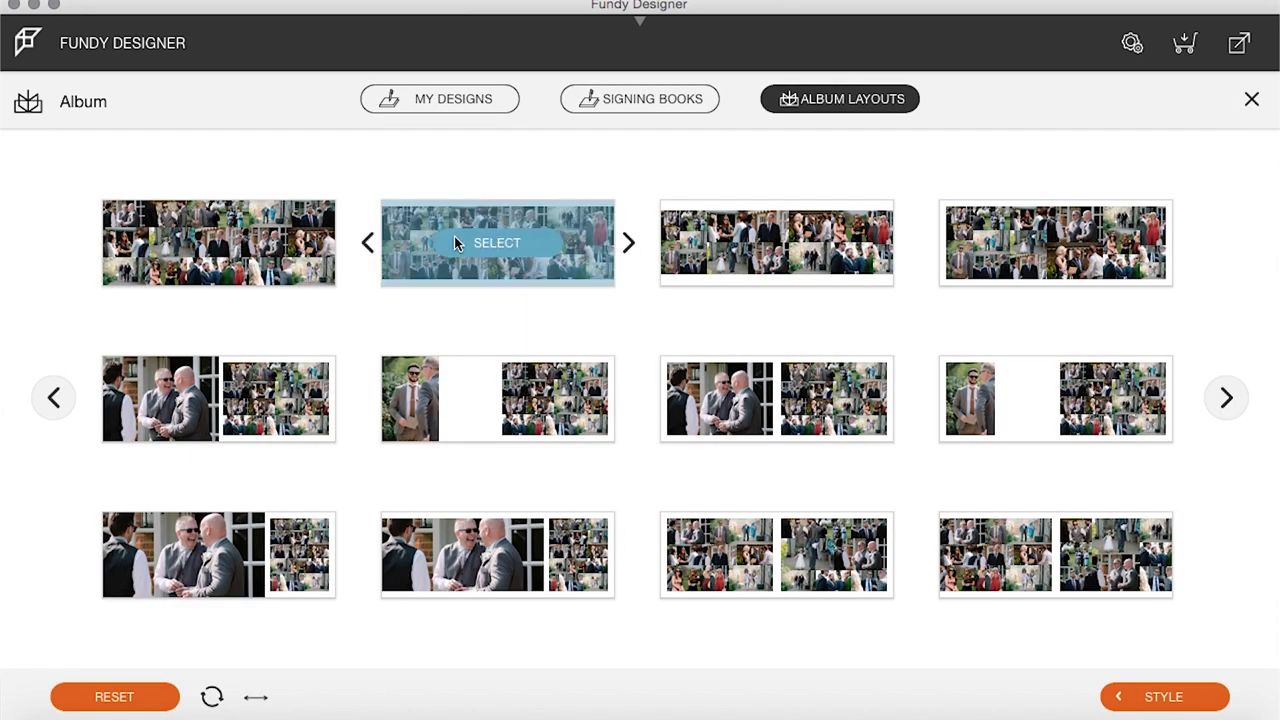
click(487, 246)
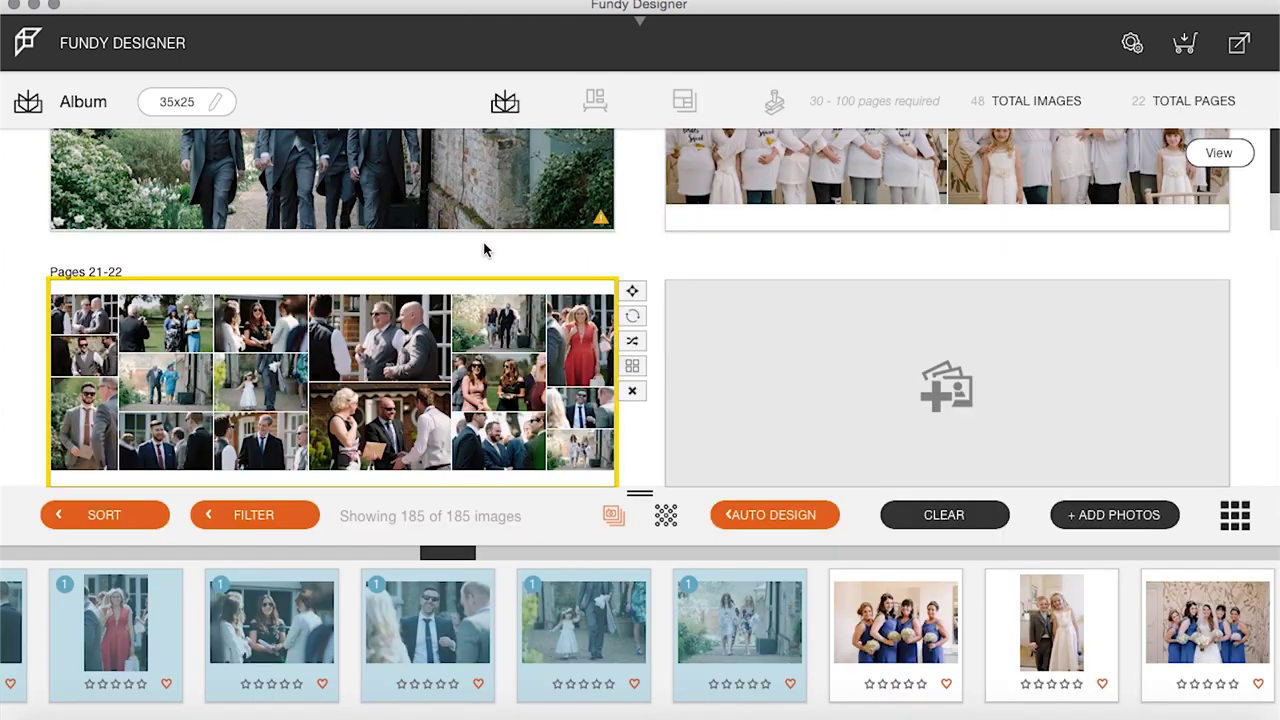
Inspect the photos of pages 21-22 in the single-spread view, and review the neighbouring spreads in the overview
double_click(355, 357)
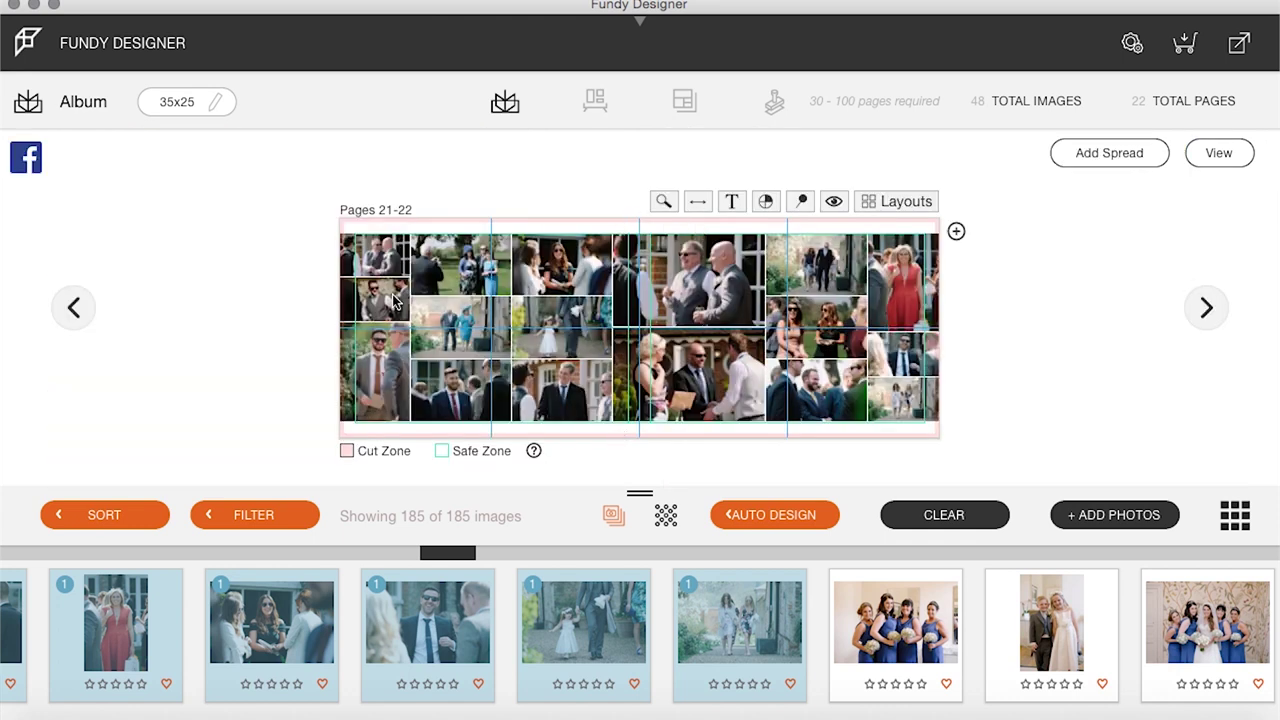
click(395, 303)
click(388, 262)
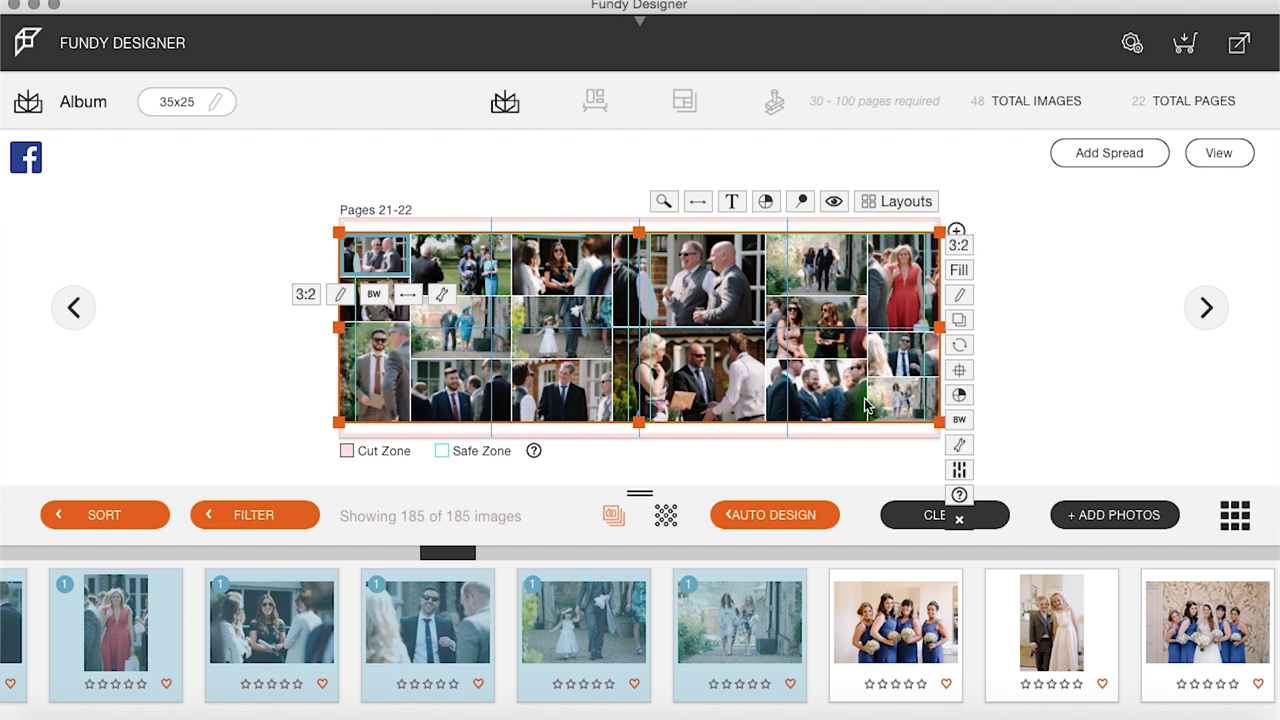
click(1220, 153)
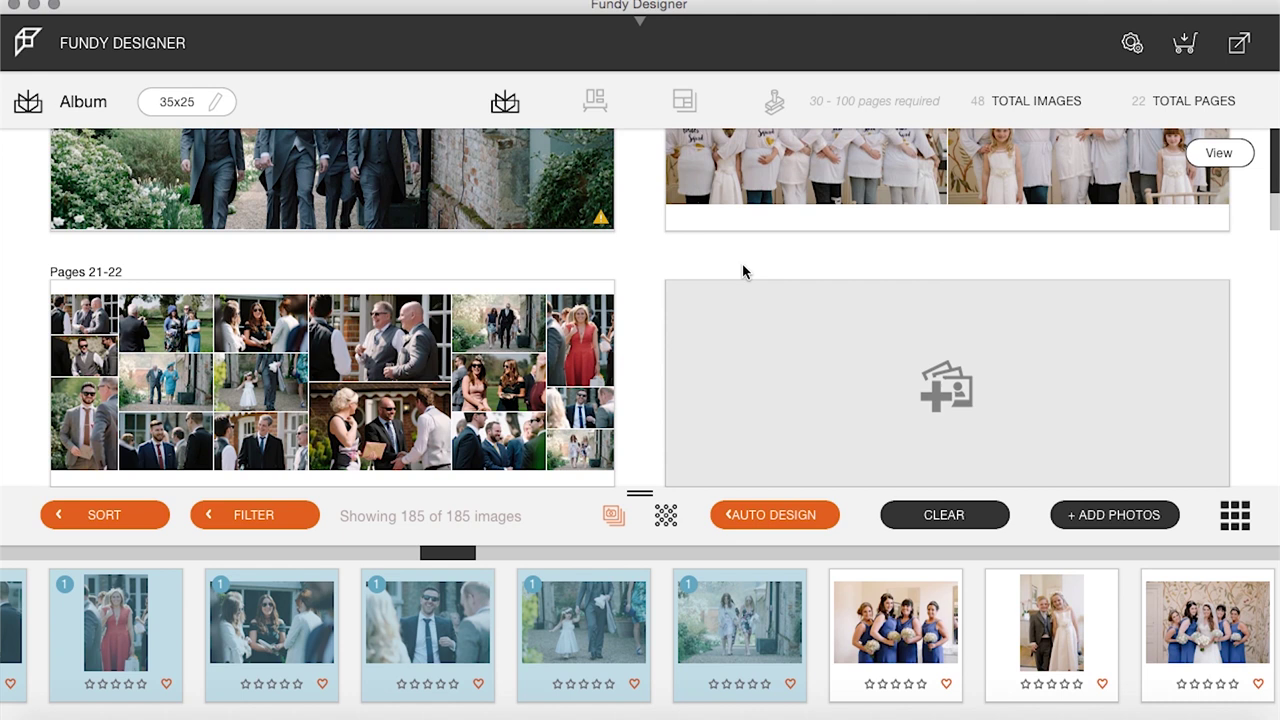
scroll(623, 314, up, 5)
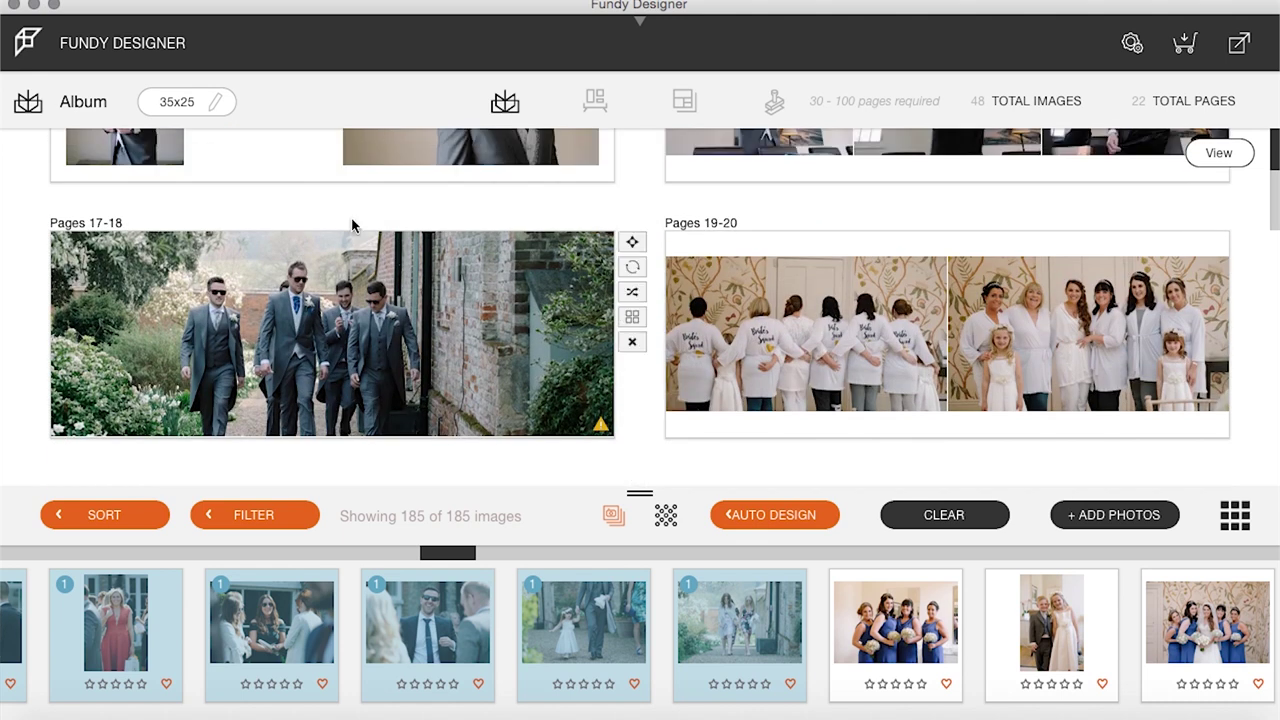
scroll(610, 350, down, 2)
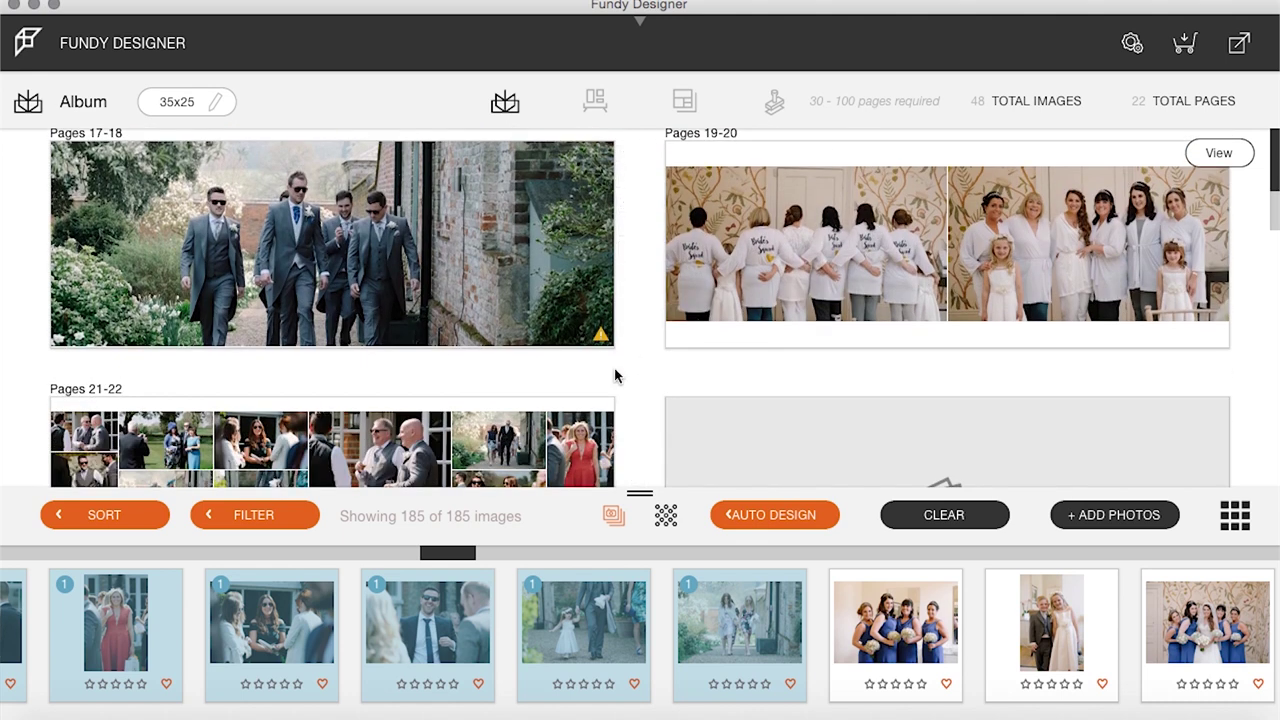
drag(632, 406, 581, 490)
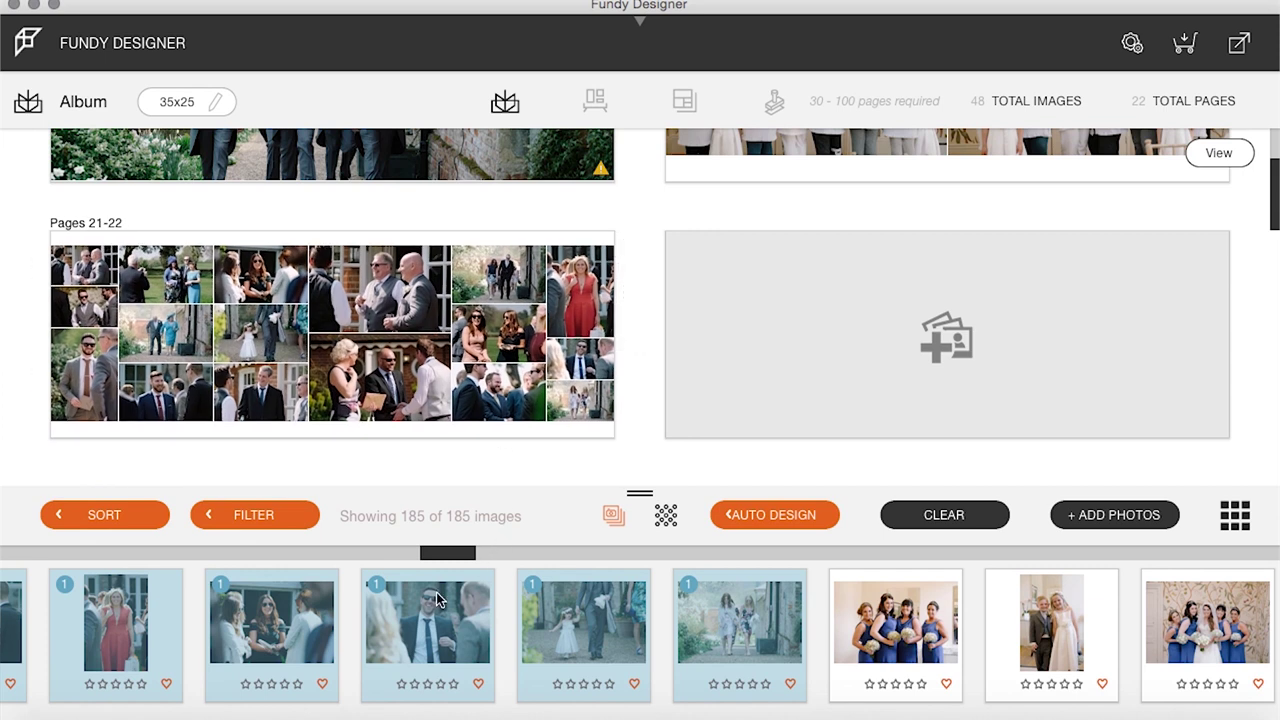
Build pages 23-24 from the photos of the bride beside the table, the veil being fitted and the bridesmaids in blue helping the bride
scroll(415, 626, left, 5)
scroll(415, 626, left, 5)
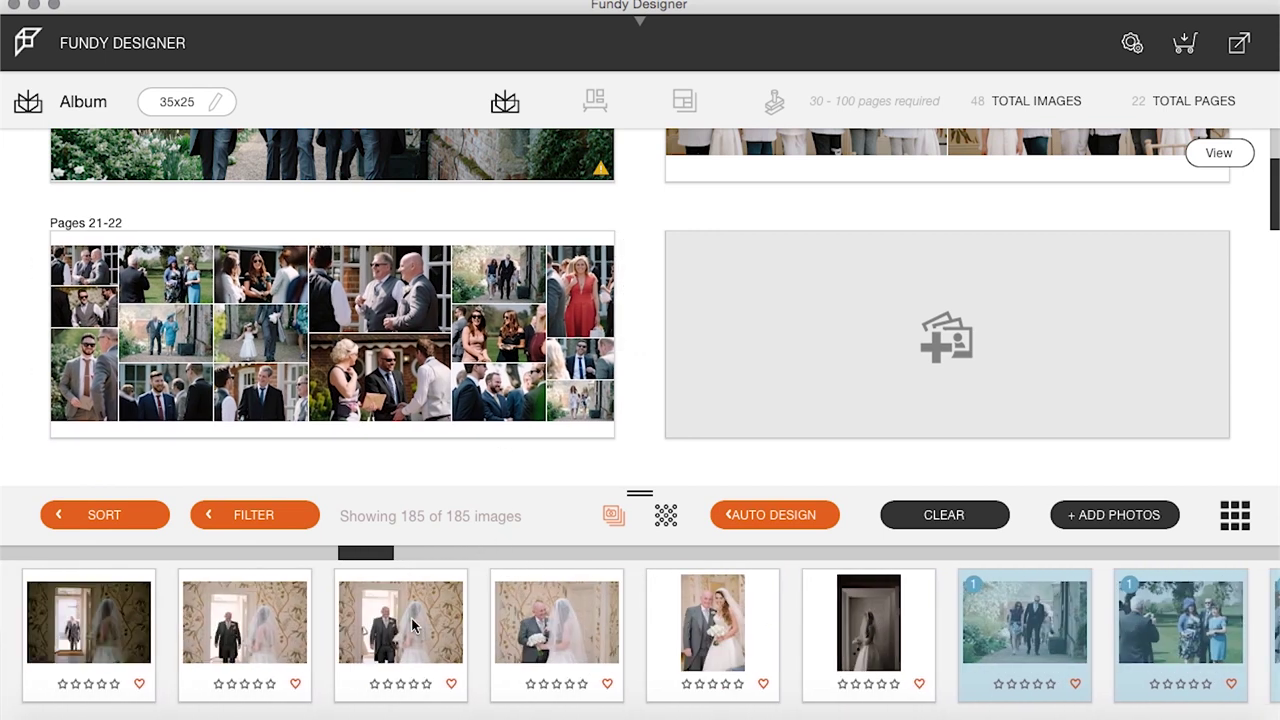
scroll(415, 626, left, 5)
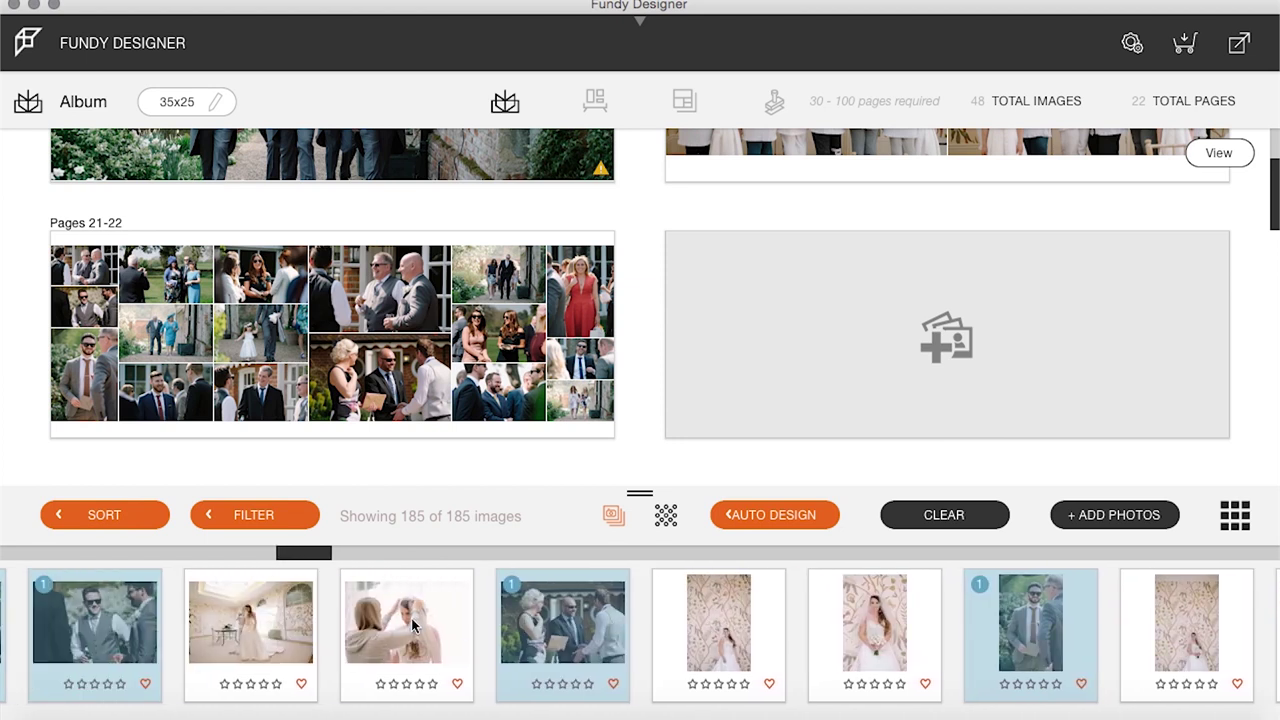
scroll(415, 626, left, 5)
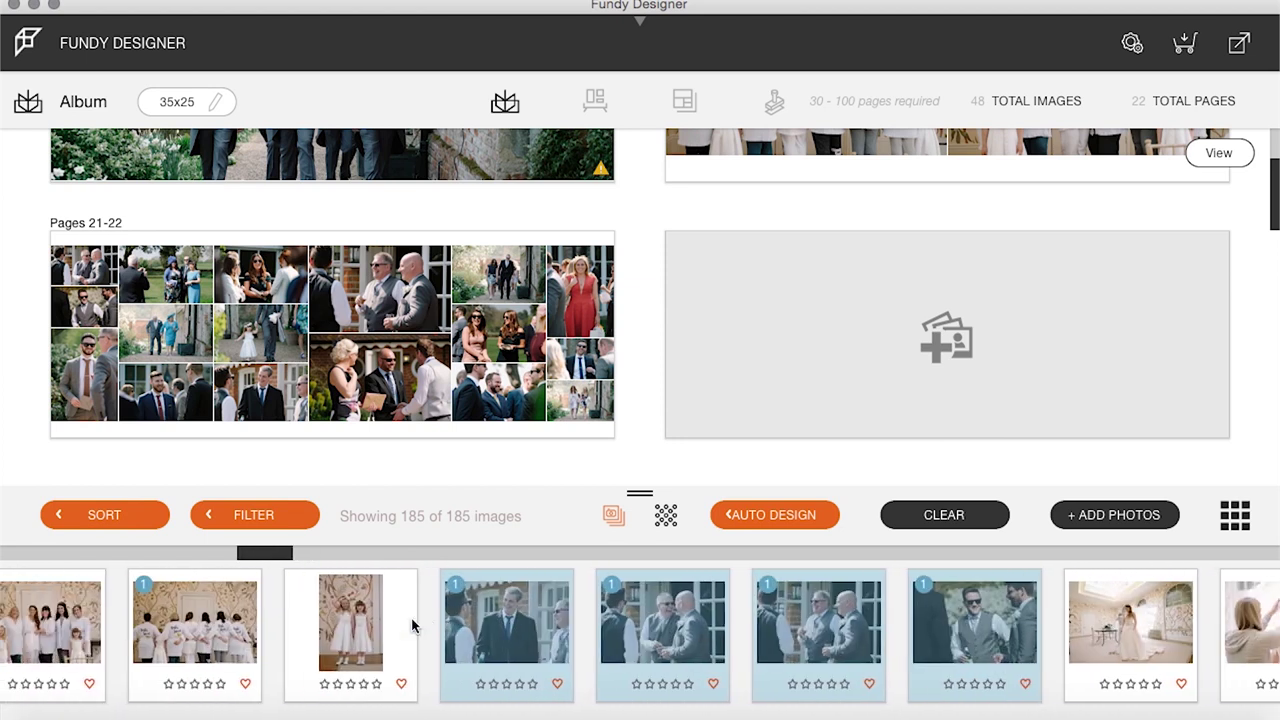
scroll(833, 596, right, 5)
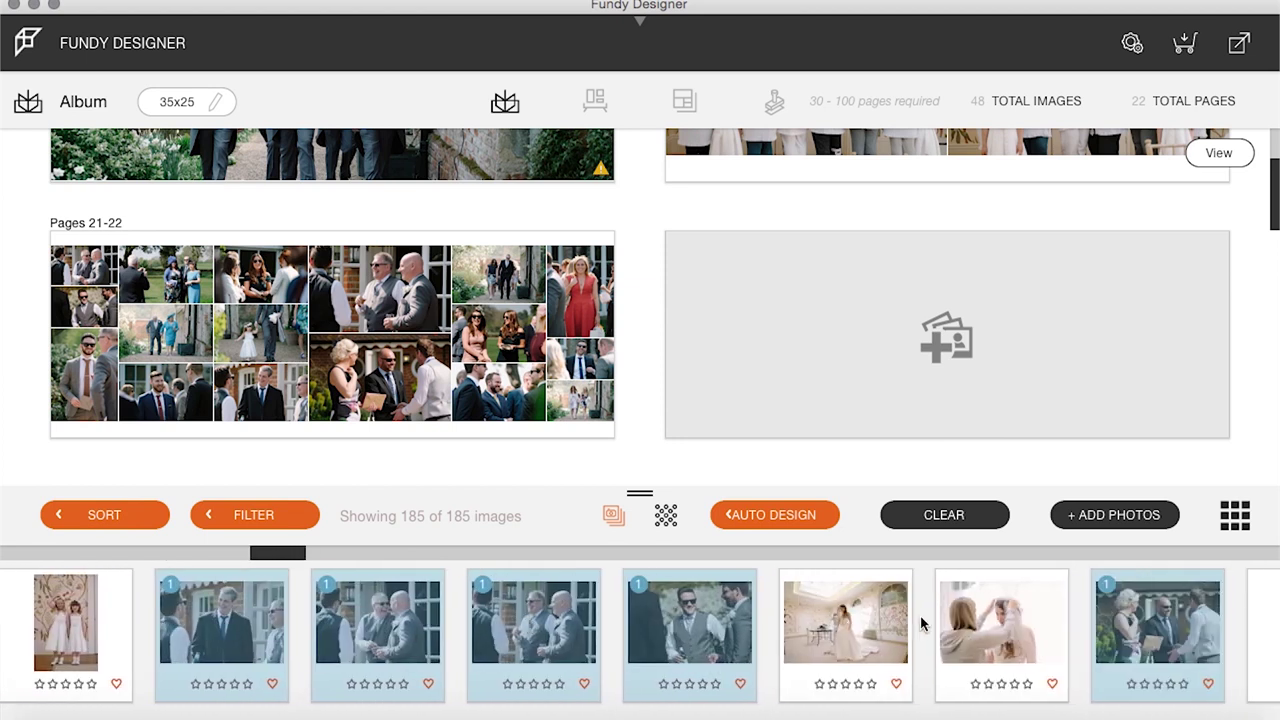
click(702, 627)
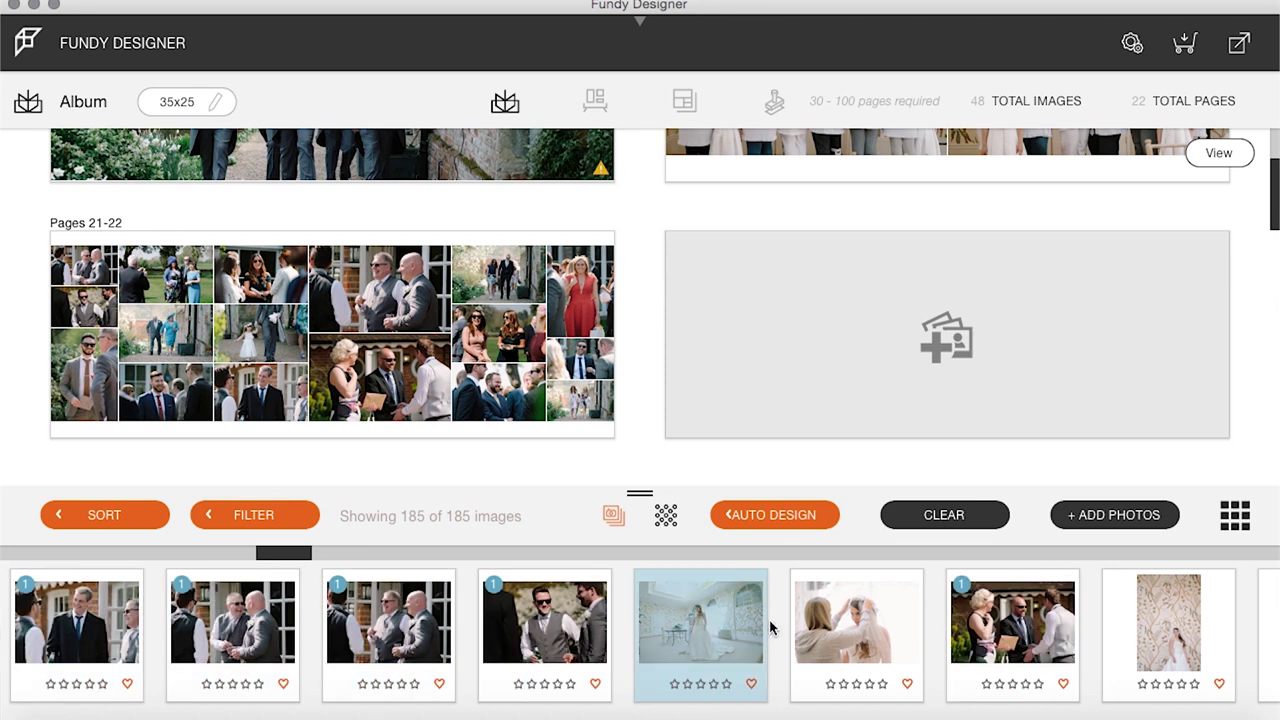
shift+click(868, 628)
scroll(868, 628, right, 5)
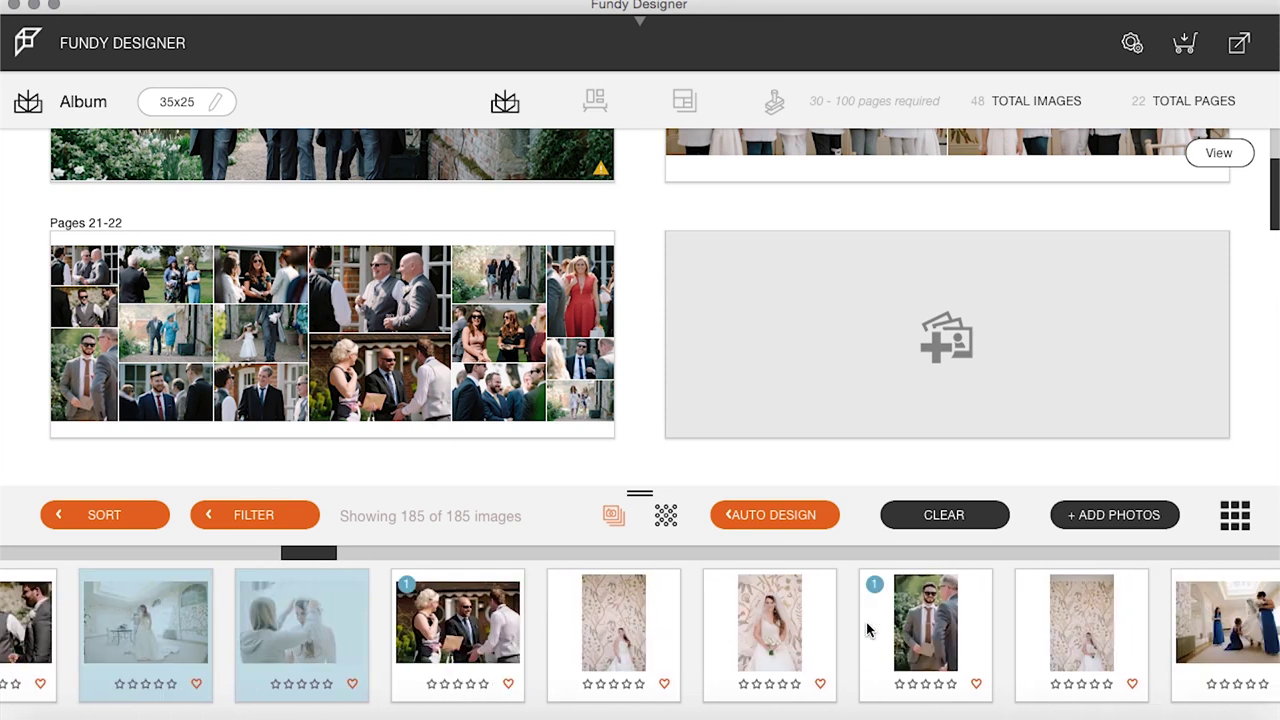
scroll(868, 628, right, 2)
super+click(1050, 622)
drag(1050, 622, 955, 326)
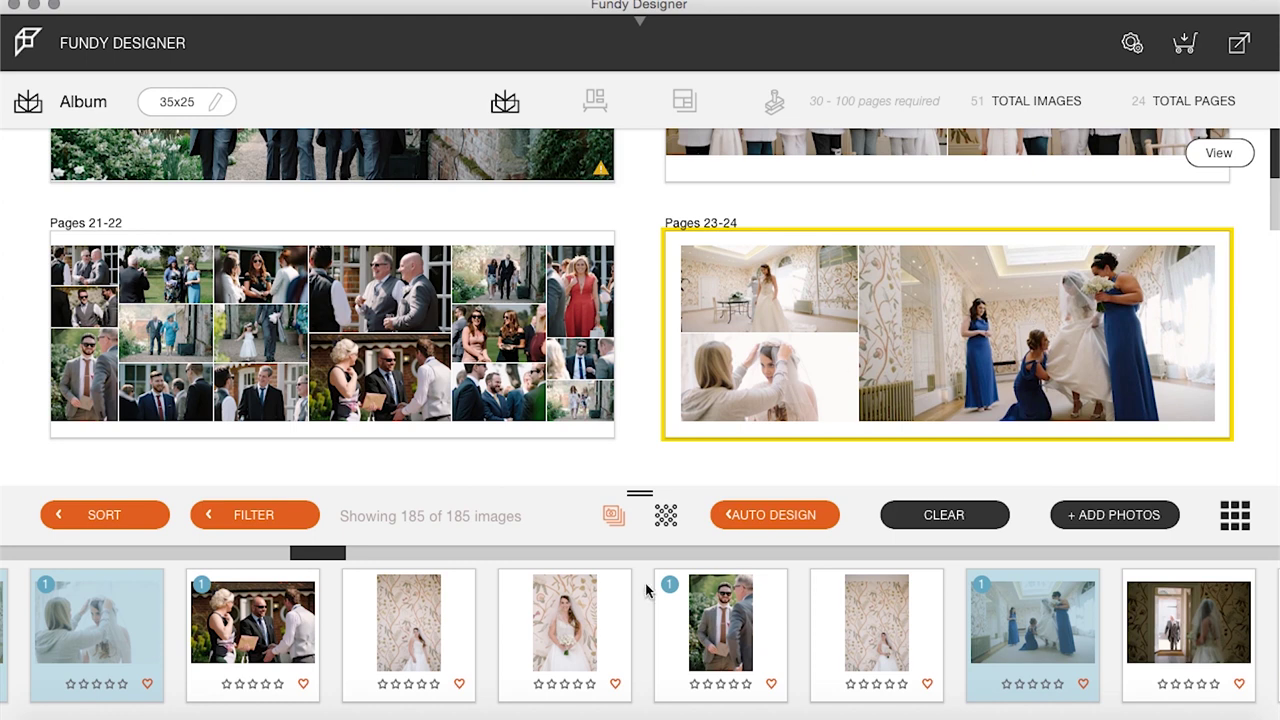
Build pages 25-26 from the three upright portraits of the bride against the floral wallpaper
scroll(636, 407, down, 5)
scroll(451, 622, left, 5)
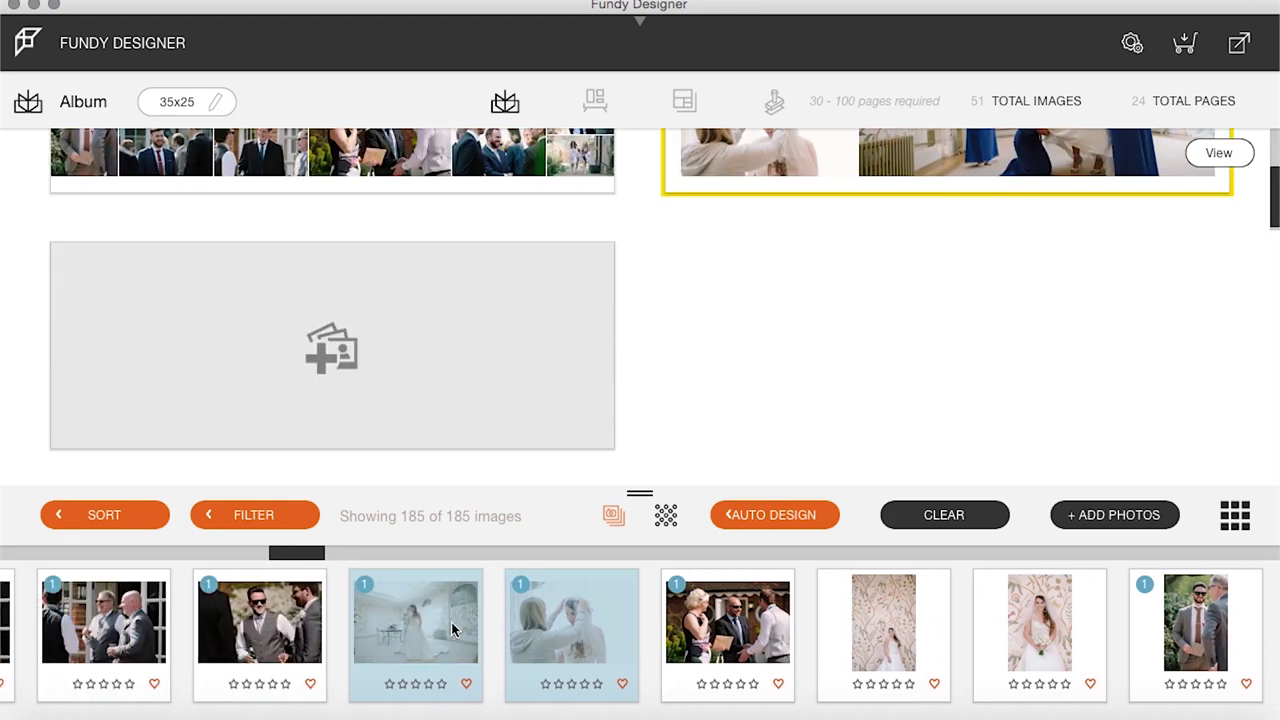
scroll(451, 625, right, 5)
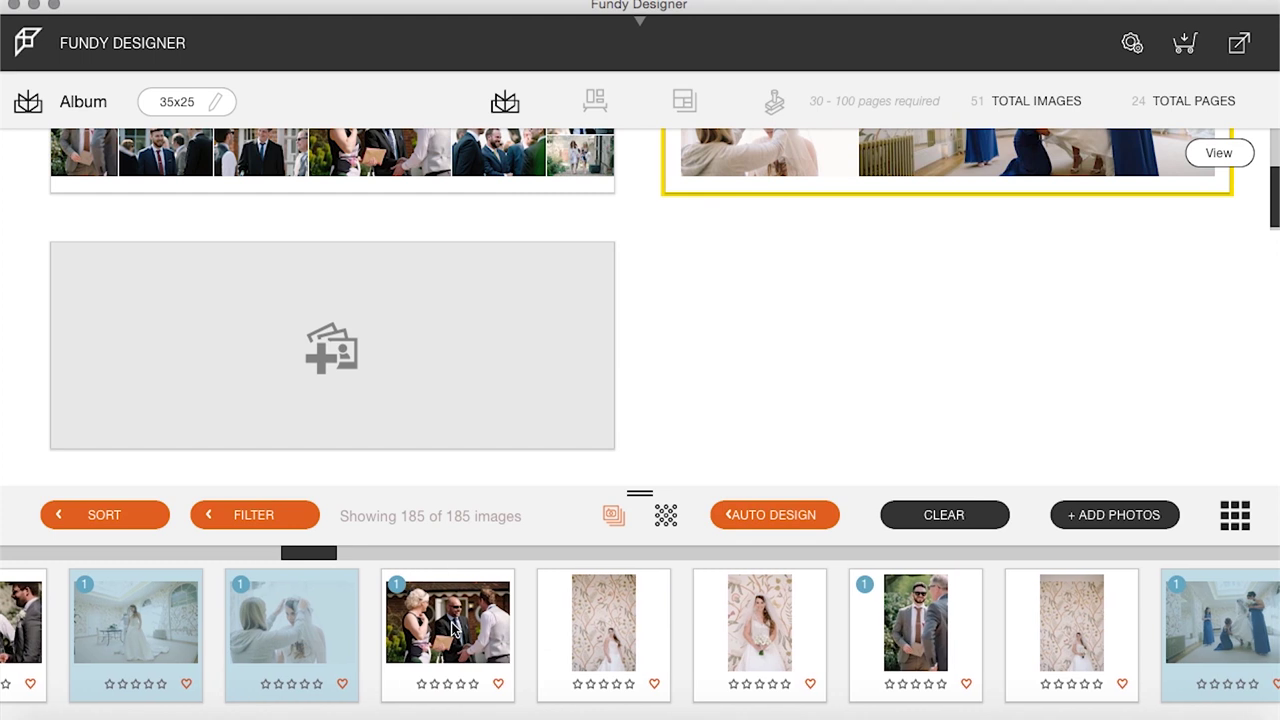
click(347, 627)
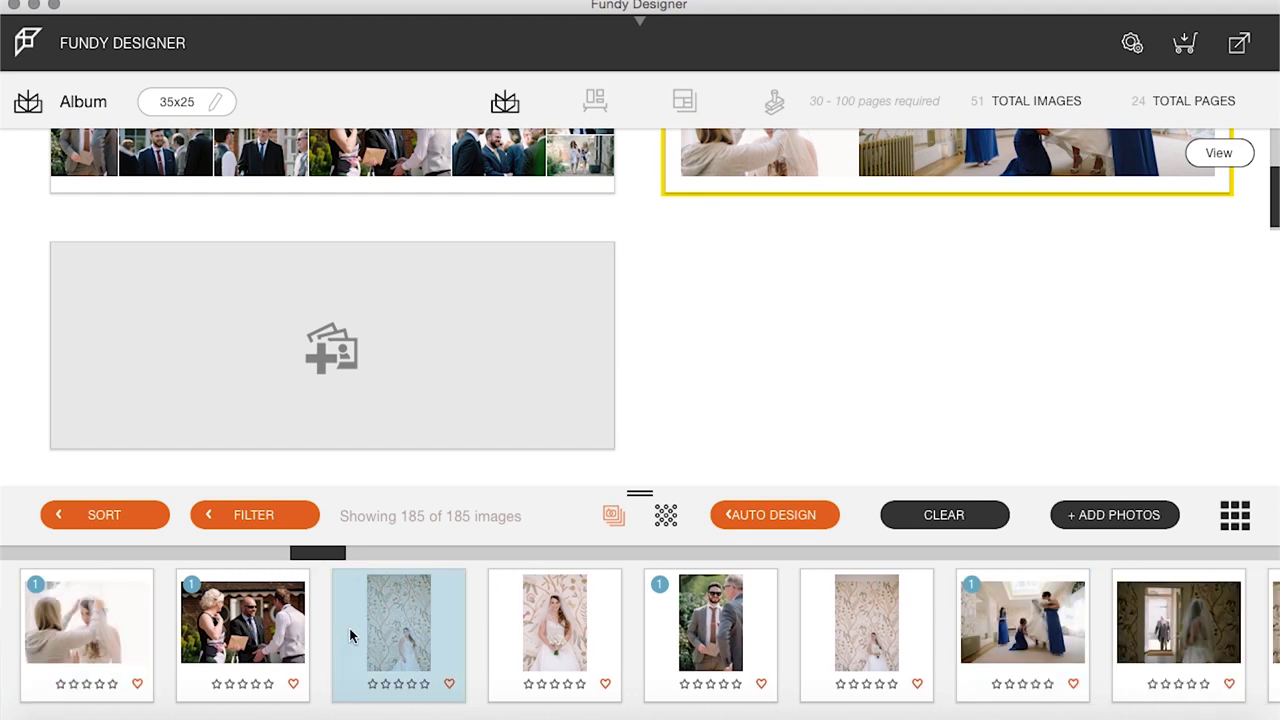
super+click(555, 630)
super+click(858, 630)
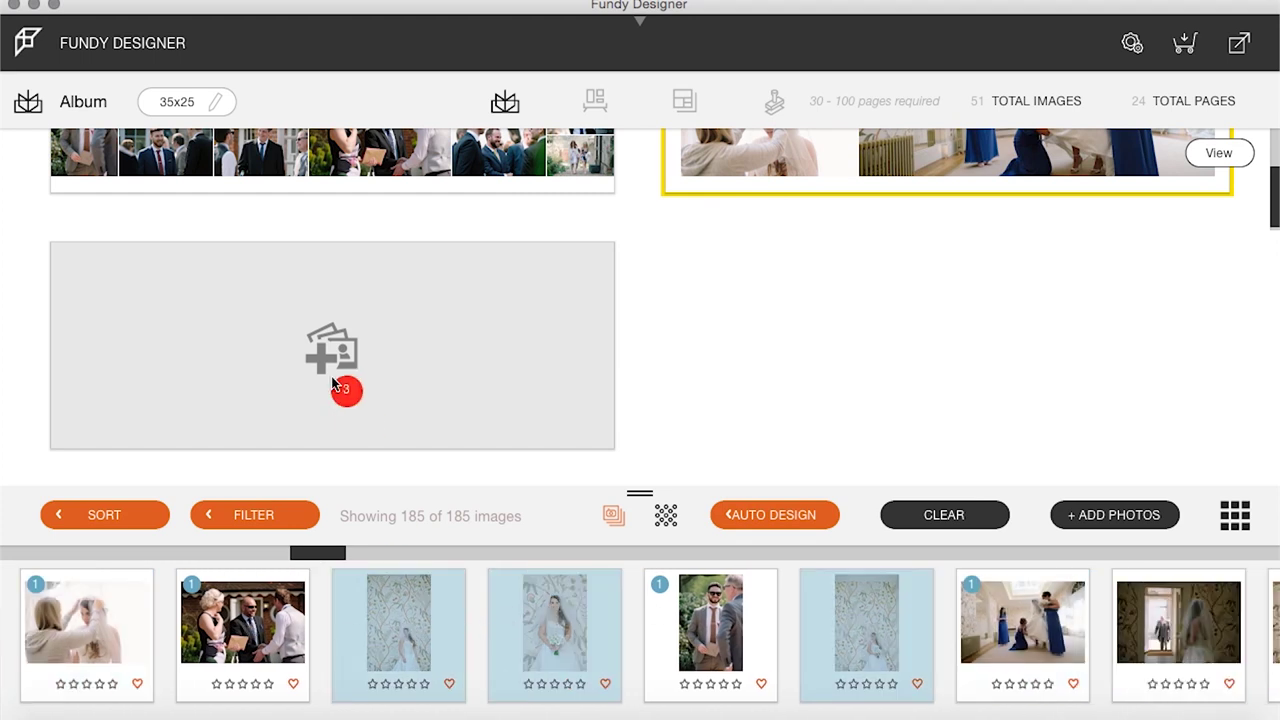
drag(331, 376, 308, 333)
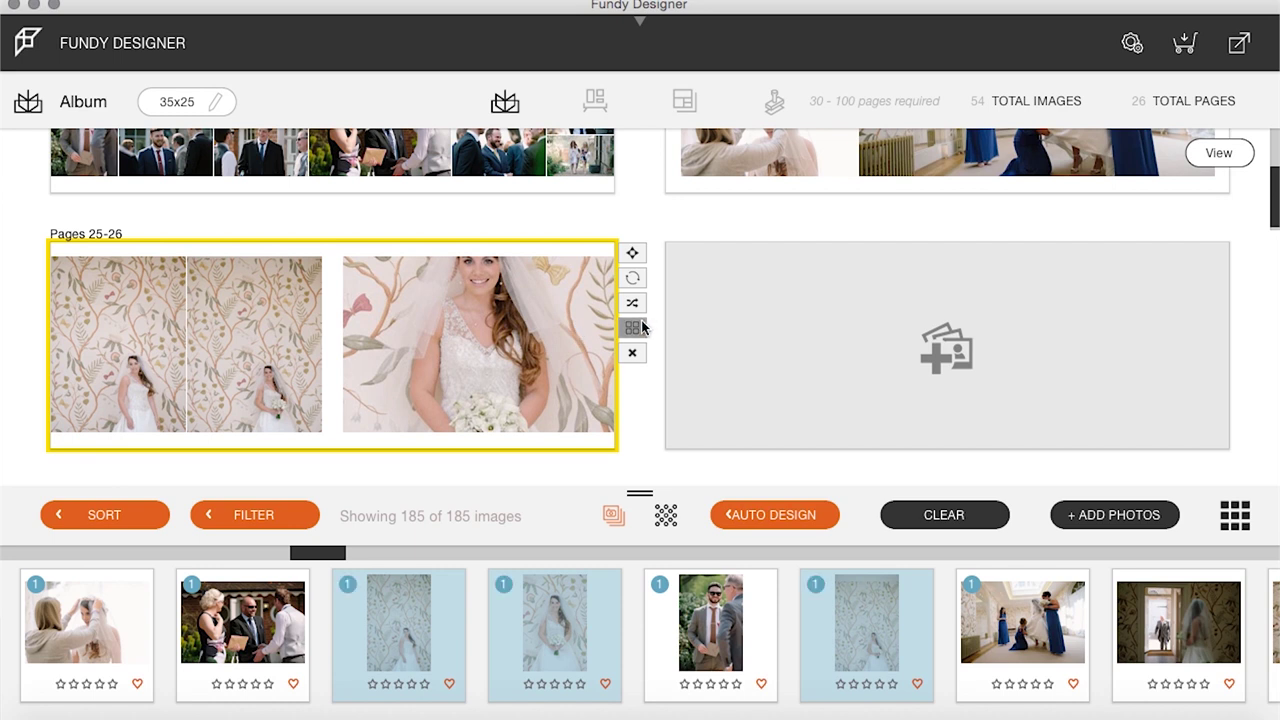
Apply to pages 25-26 the layout with one portrait on the first page and two adjoining on the second, and open the spread's last portrait for editing
click(641, 326)
click(1030, 398)
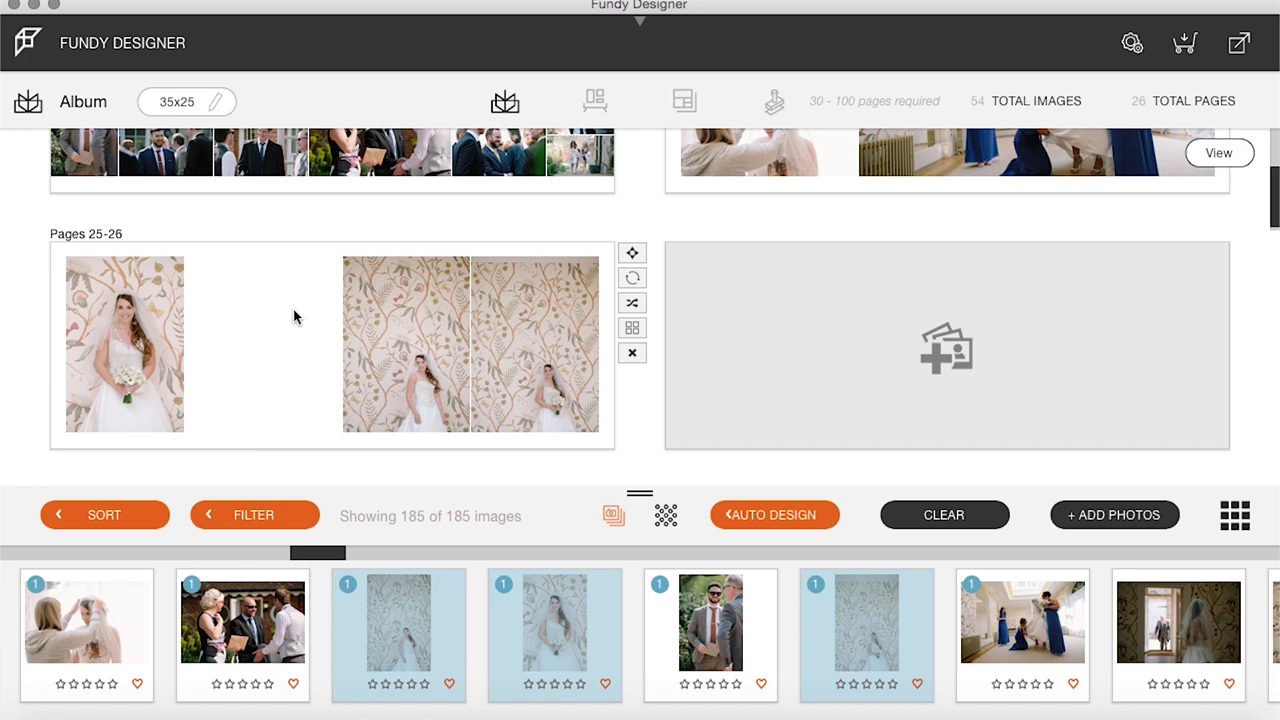
double_click(549, 368)
click(861, 373)
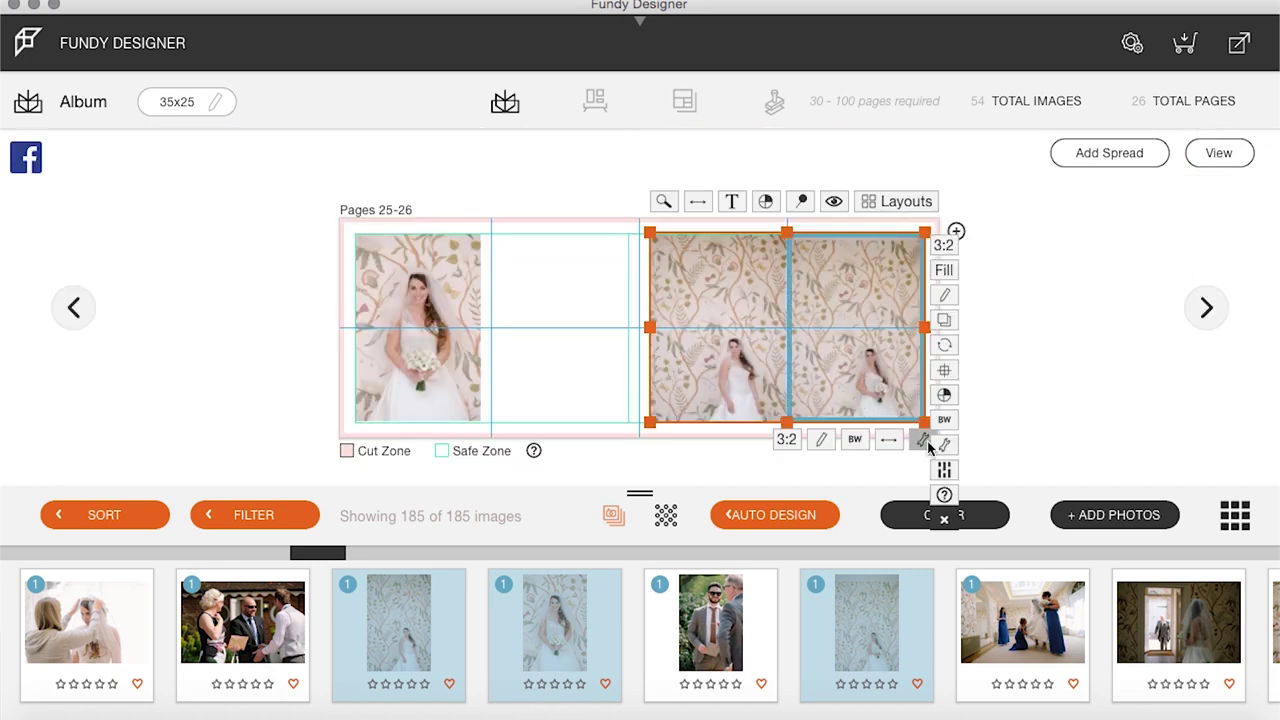
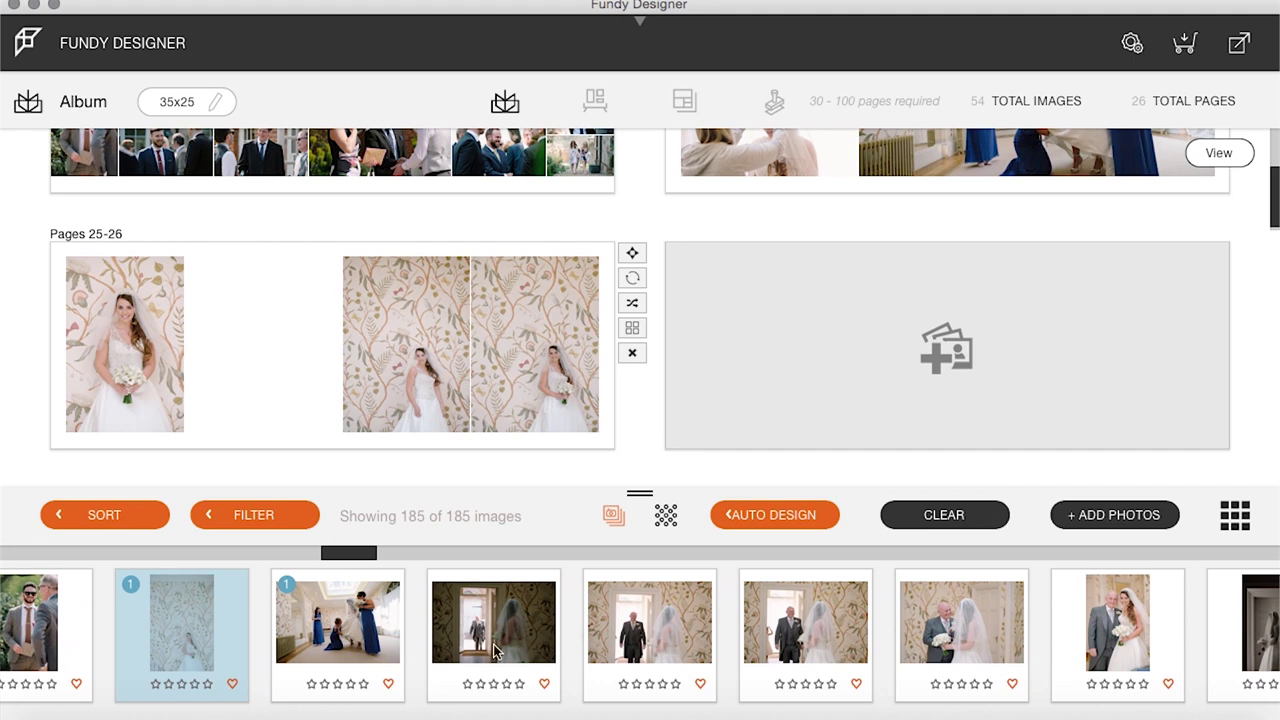
Build pages 27-28 from the five consecutive photos of the older man in a grey suit meeting the bride
click(538, 620)
shift+click(628, 624)
shift+click(766, 638)
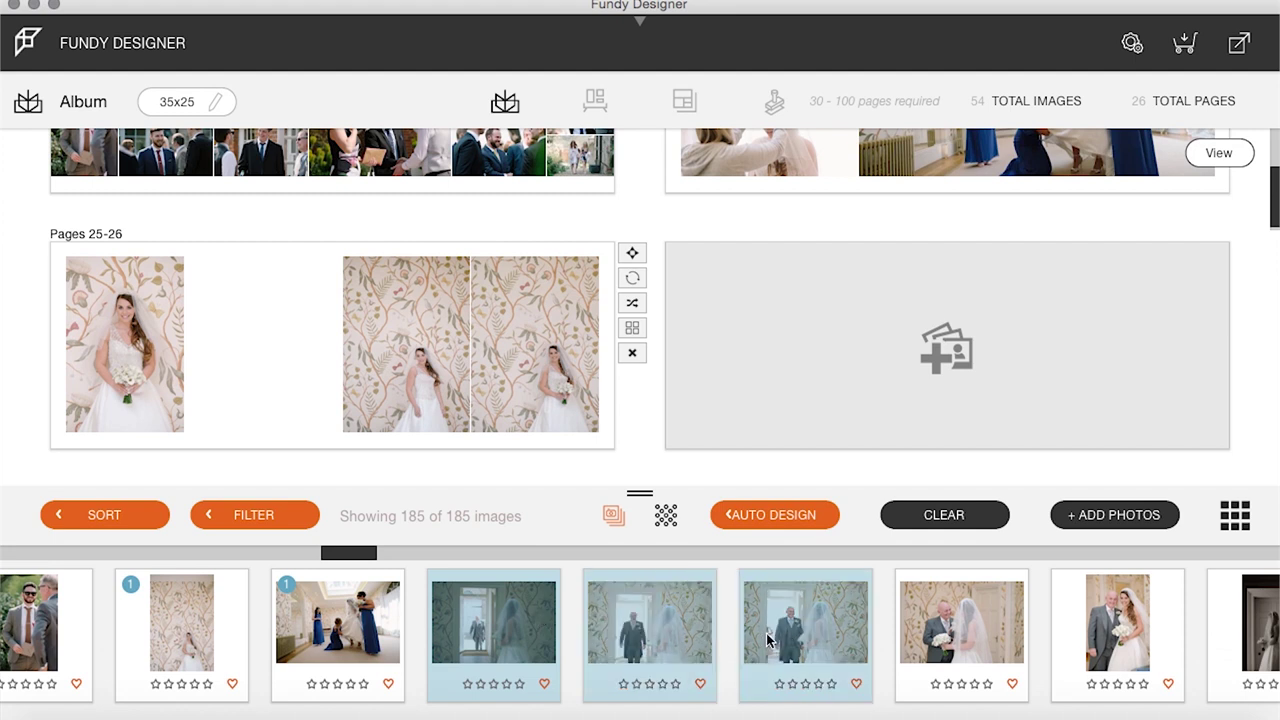
shift+click(894, 634)
shift+click(1098, 632)
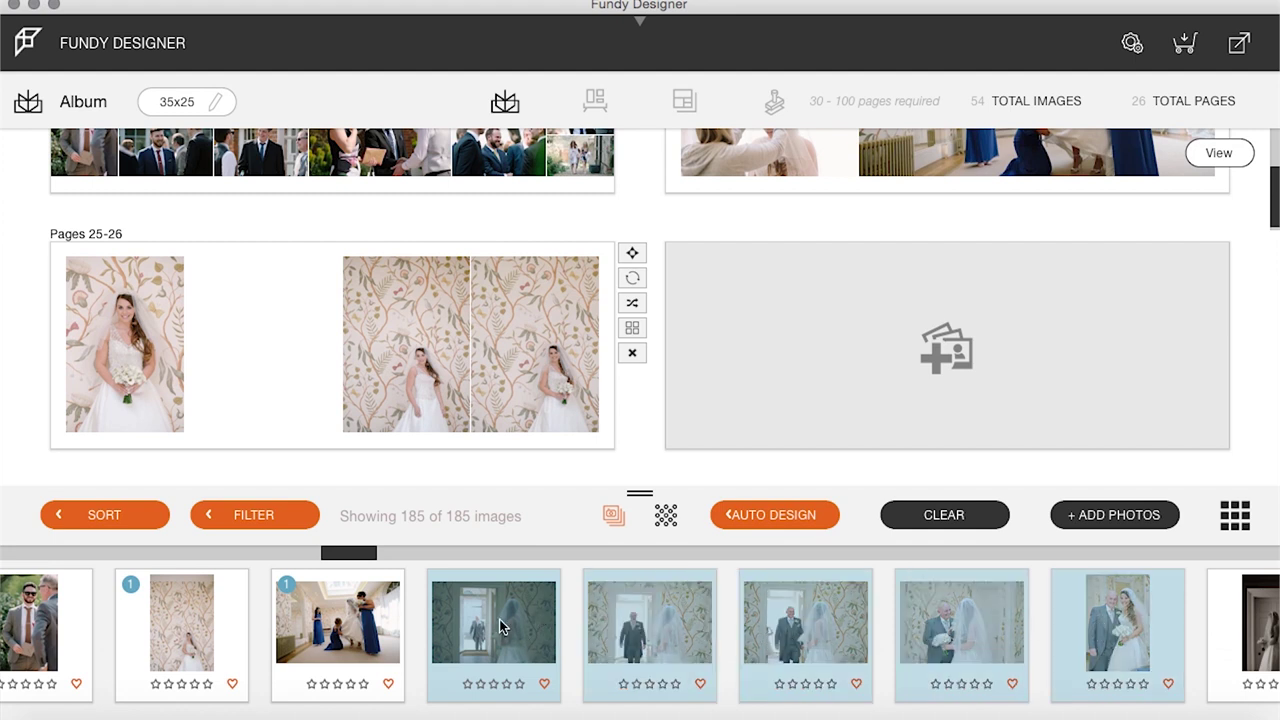
drag(846, 330, 848, 329)
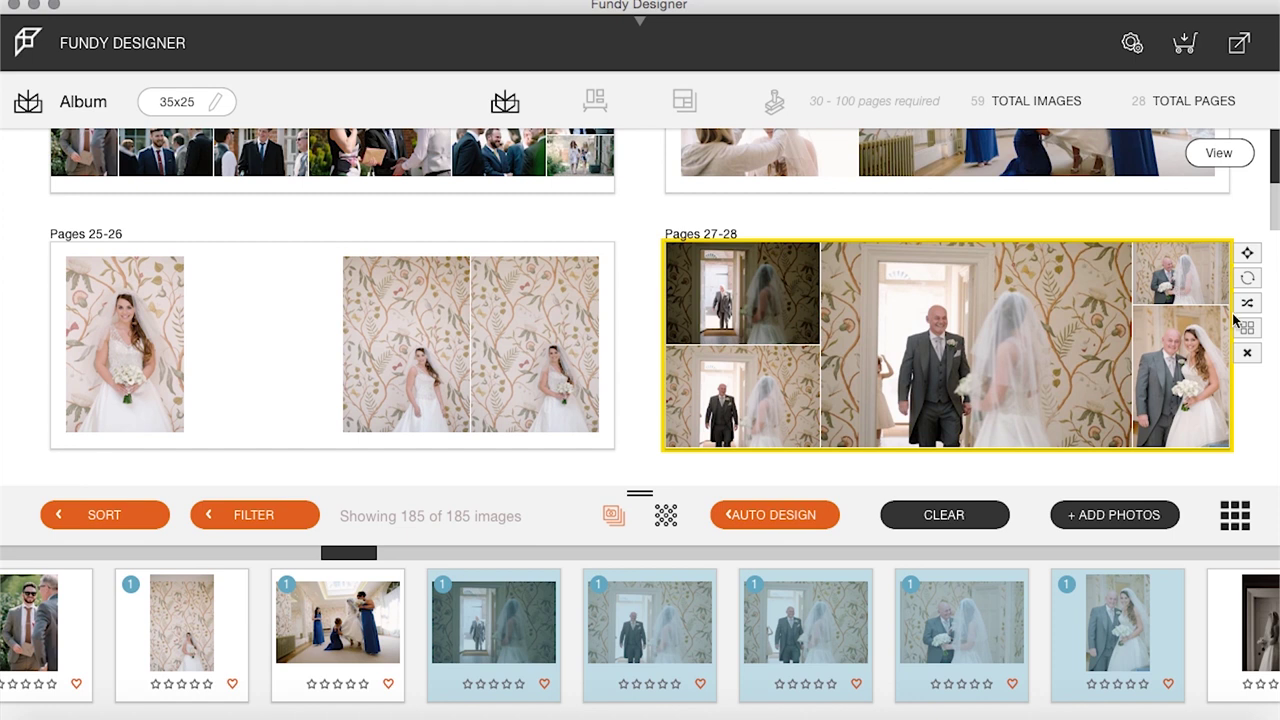
Apply to pages 27-28 the layout with one large photo facing a four-photo grid, and swap the bride-and-older-man portrait into the large slot
click(1246, 327)
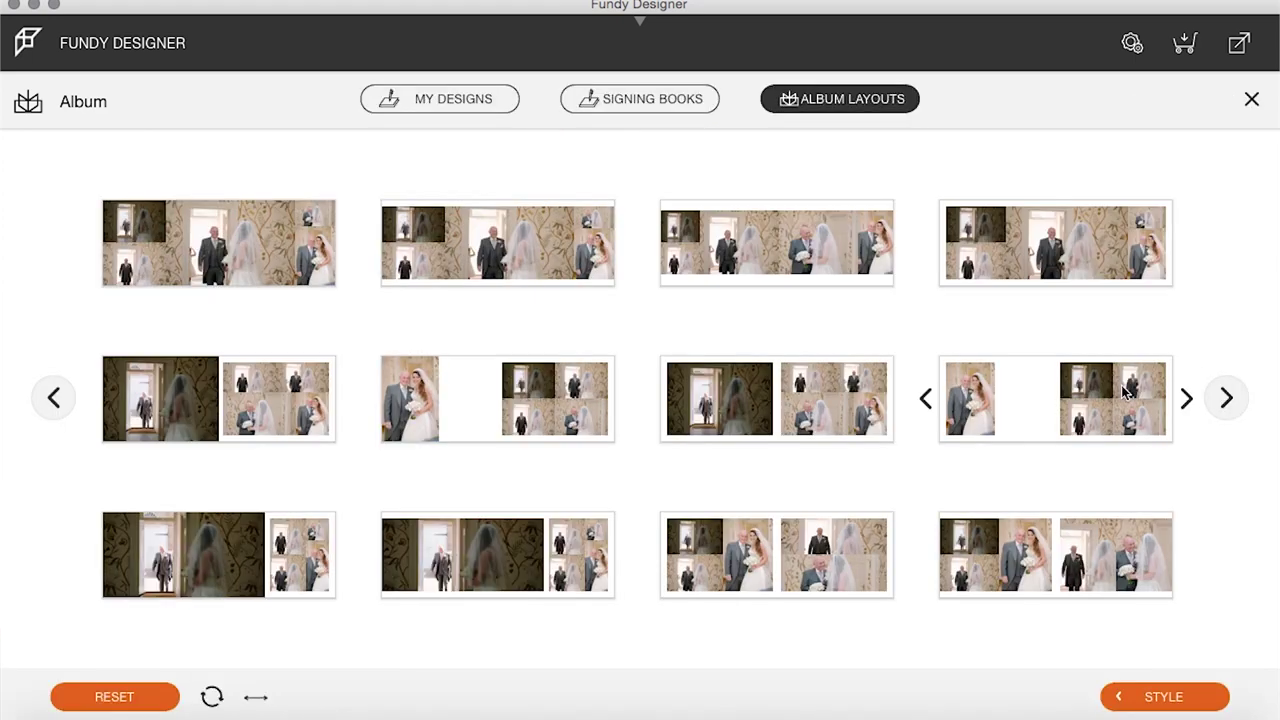
click(794, 396)
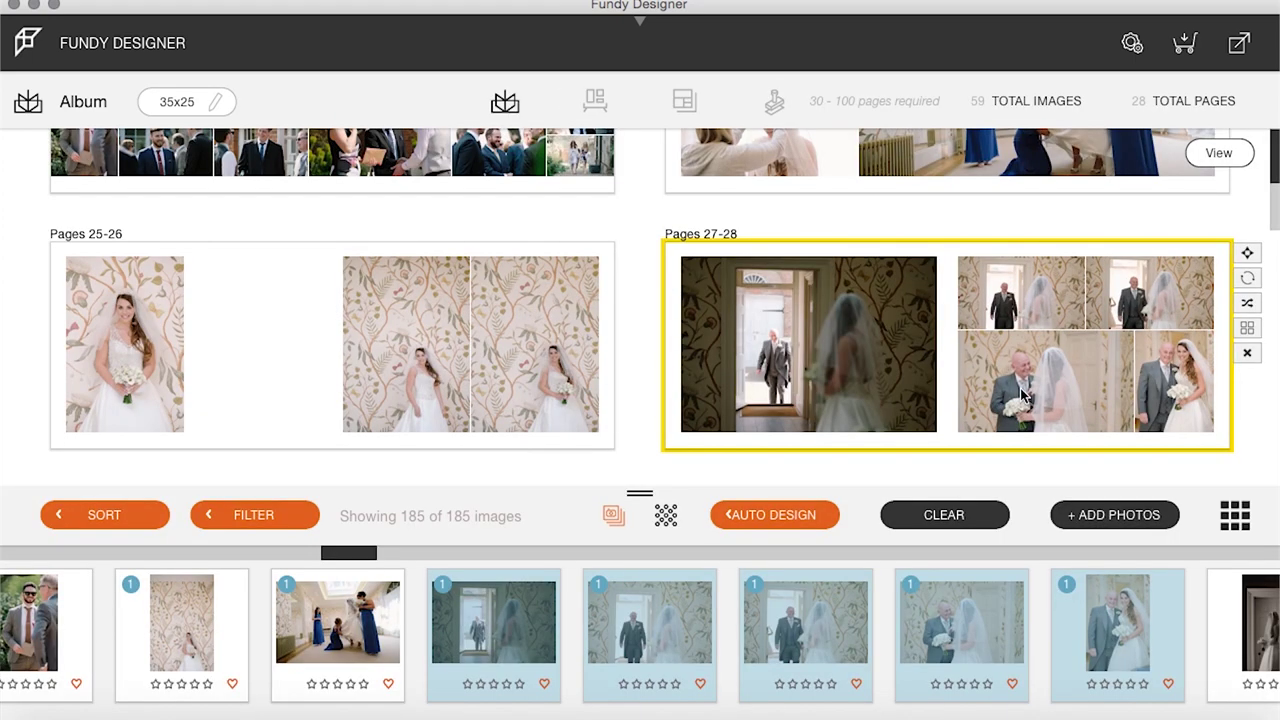
drag(1192, 380, 838, 360)
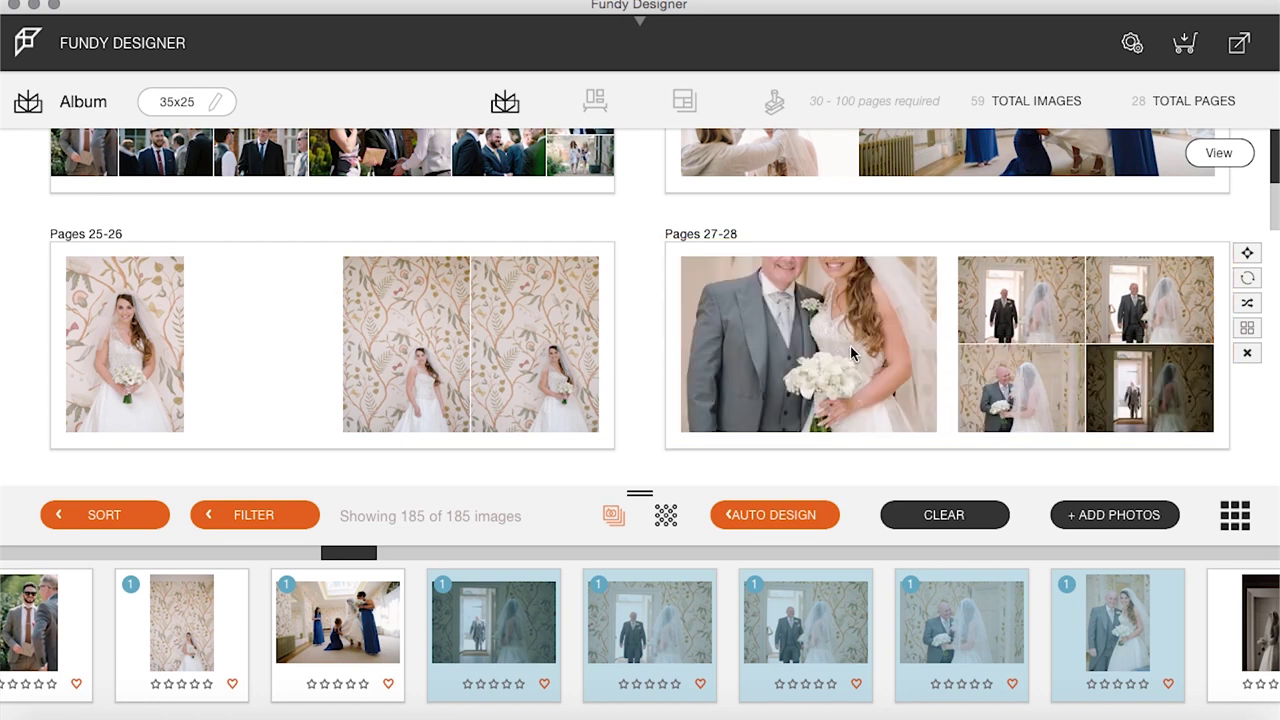
Open pages 27-28 for editing, with the portrait on the second page, and narrow its frame to that page's outer half
double_click(1097, 340)
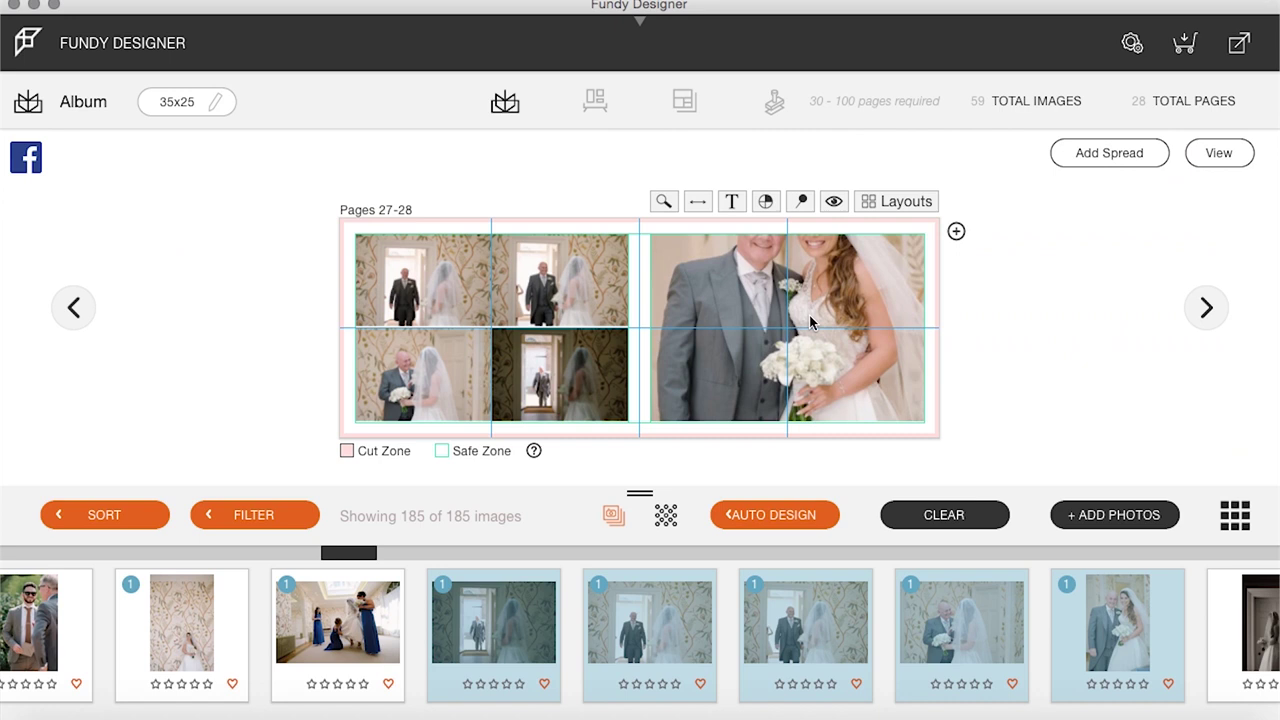
click(727, 390)
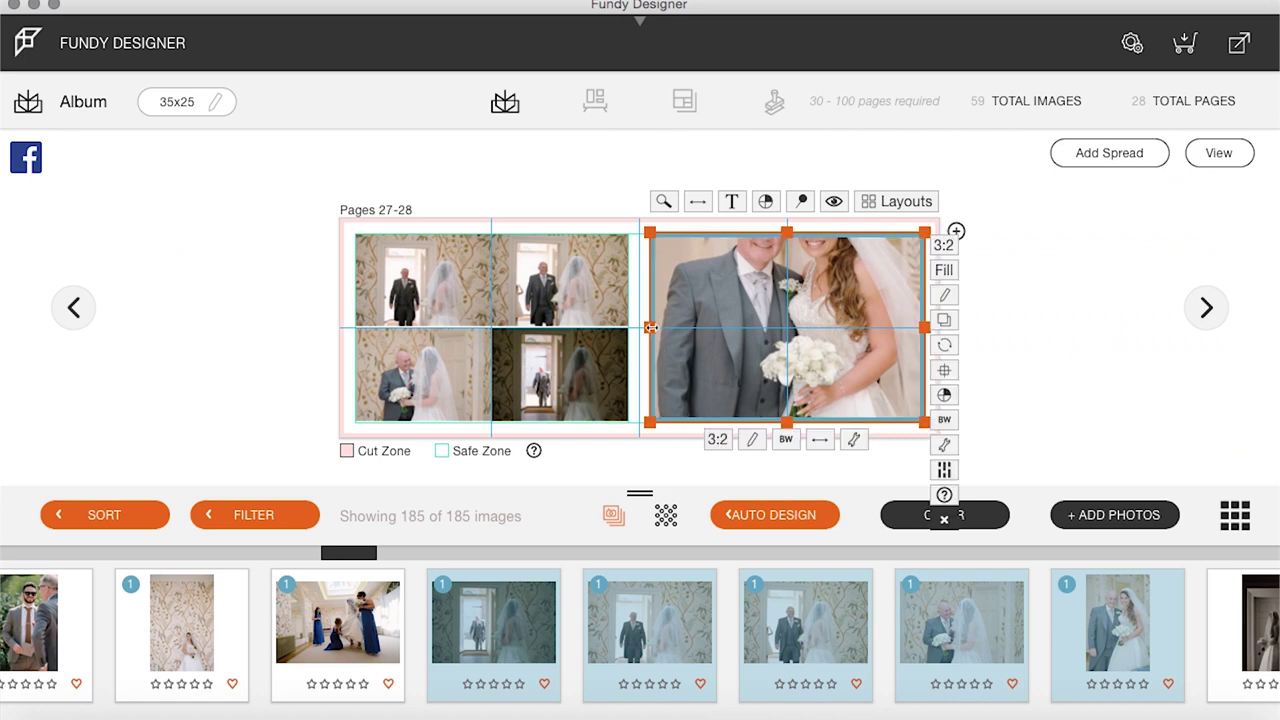
drag(649, 327, 788, 329)
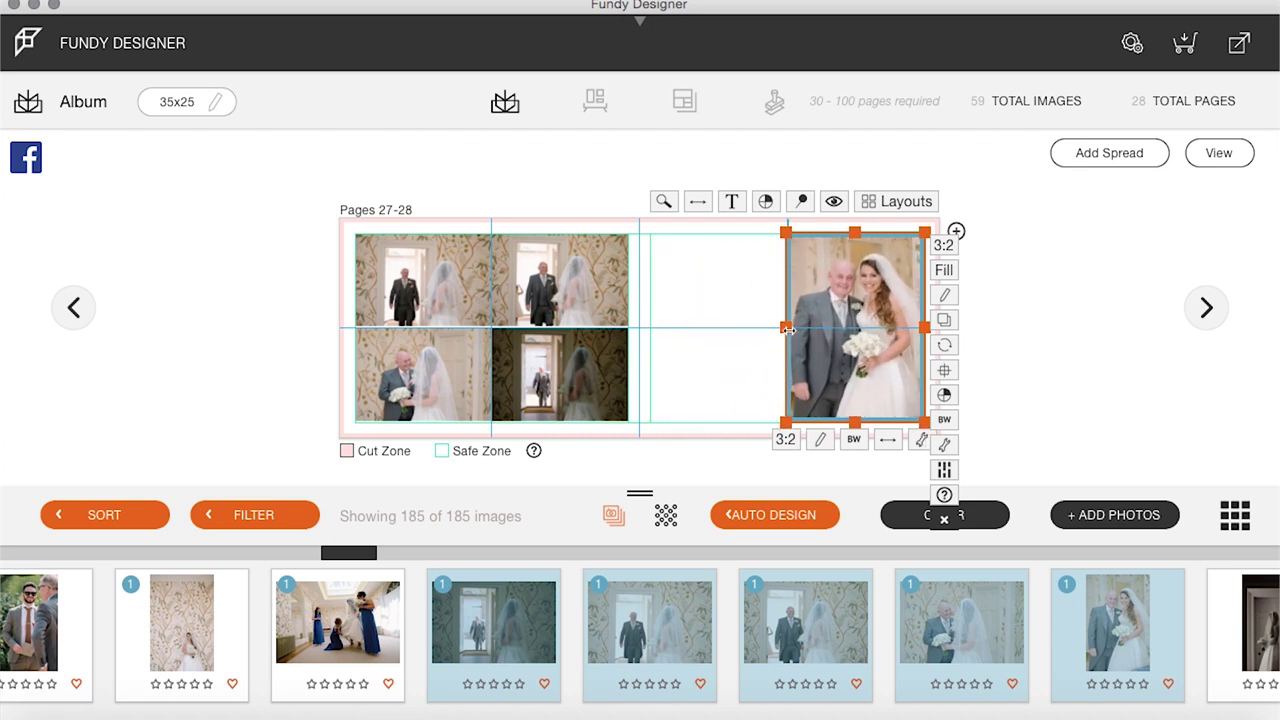
Widen the four-photo grid across the fold towards the portrait and move the dark doorway photo to the grid's first slot
click(553, 340)
drag(630, 326, 765, 329)
drag(688, 372, 465, 275)
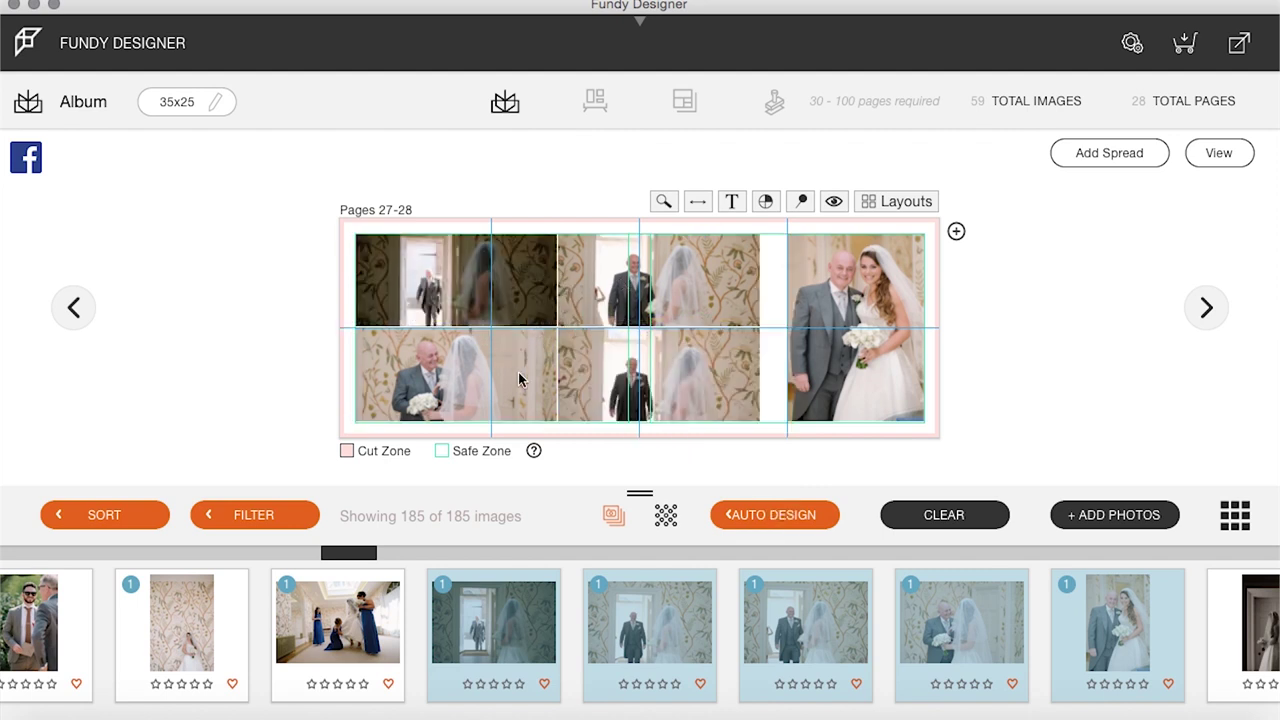
Enlarge and reposition the two photos in the grid's second column so the man stands clear of the fold
click(690, 271)
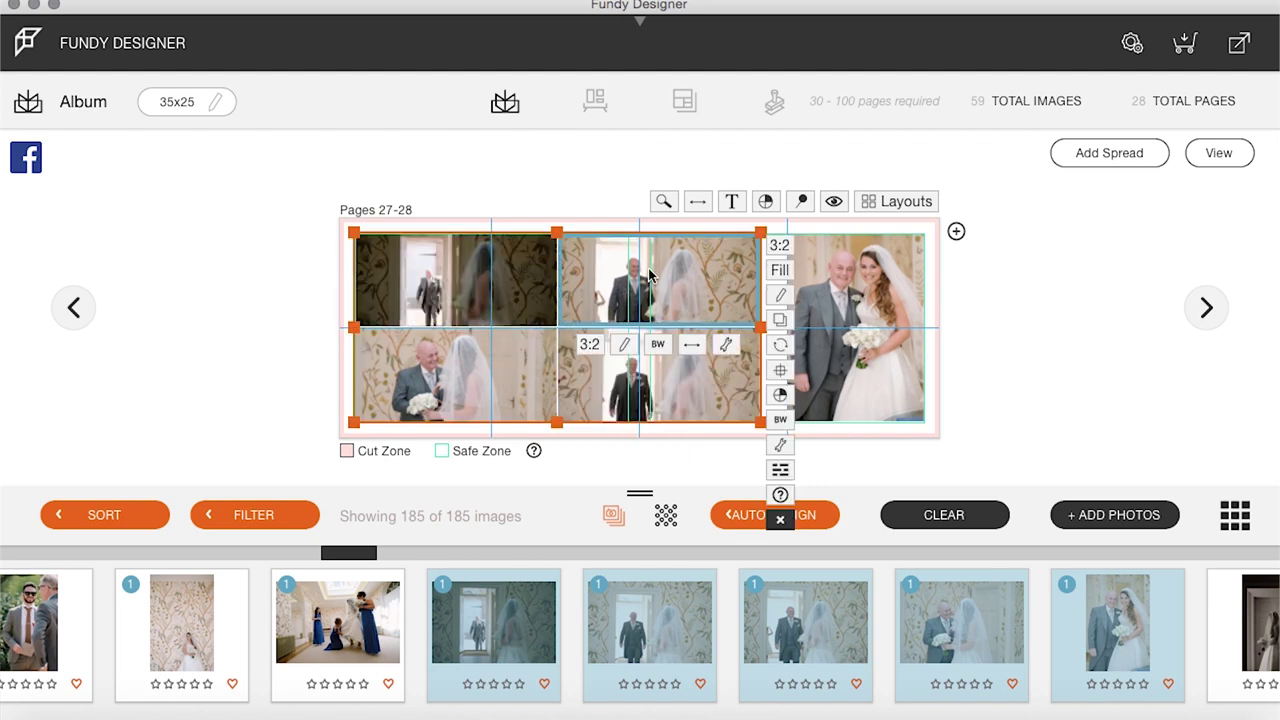
click(722, 342)
drag(615, 404, 630, 405)
click(672, 300)
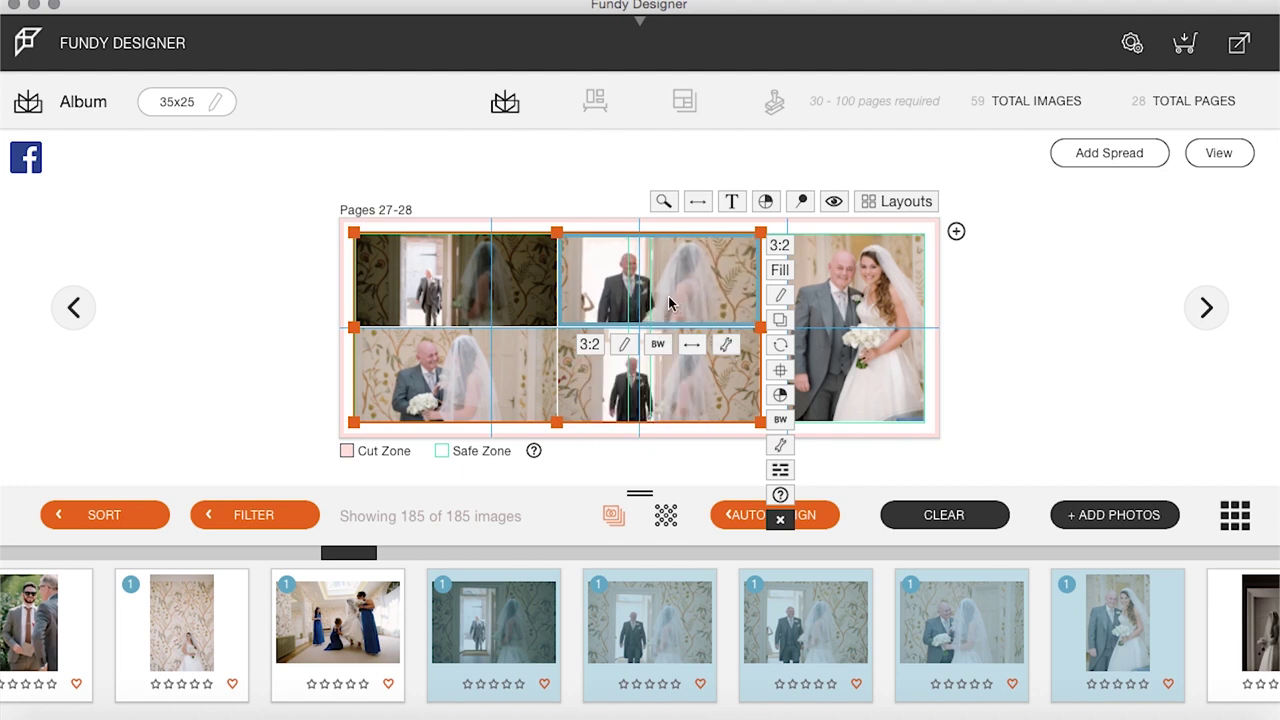
click(676, 388)
click(727, 442)
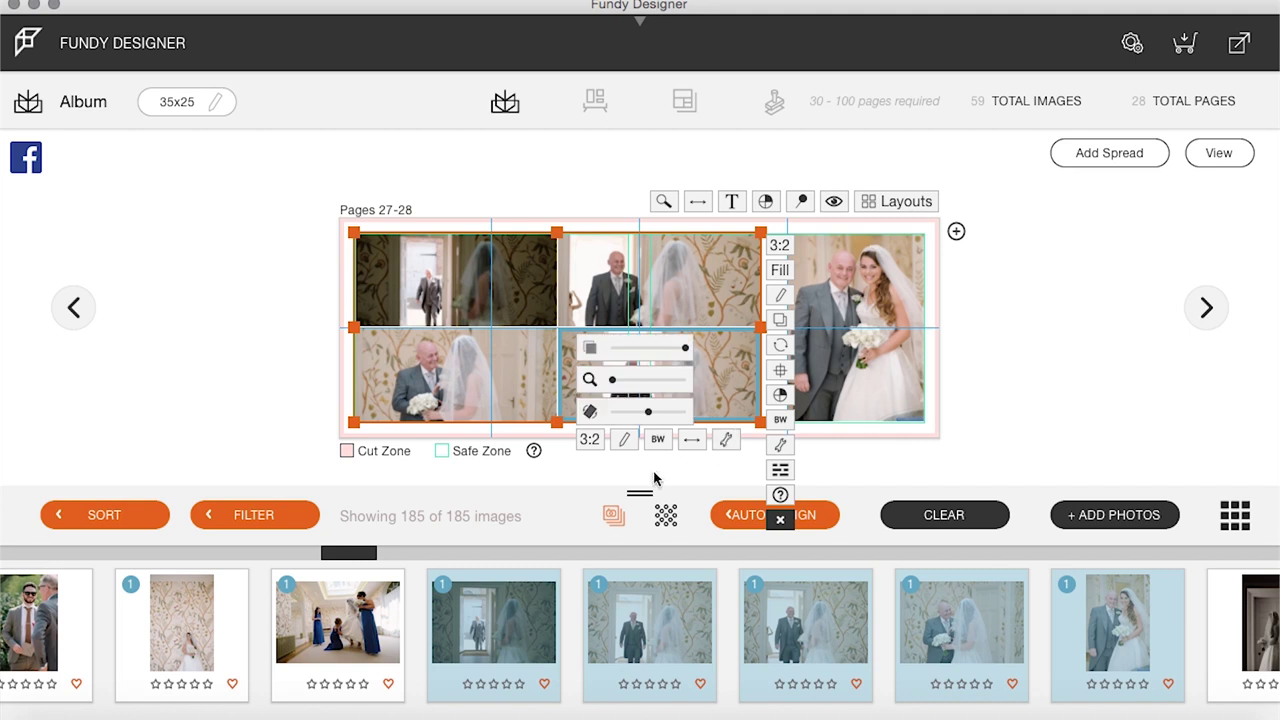
drag(613, 384, 628, 380)
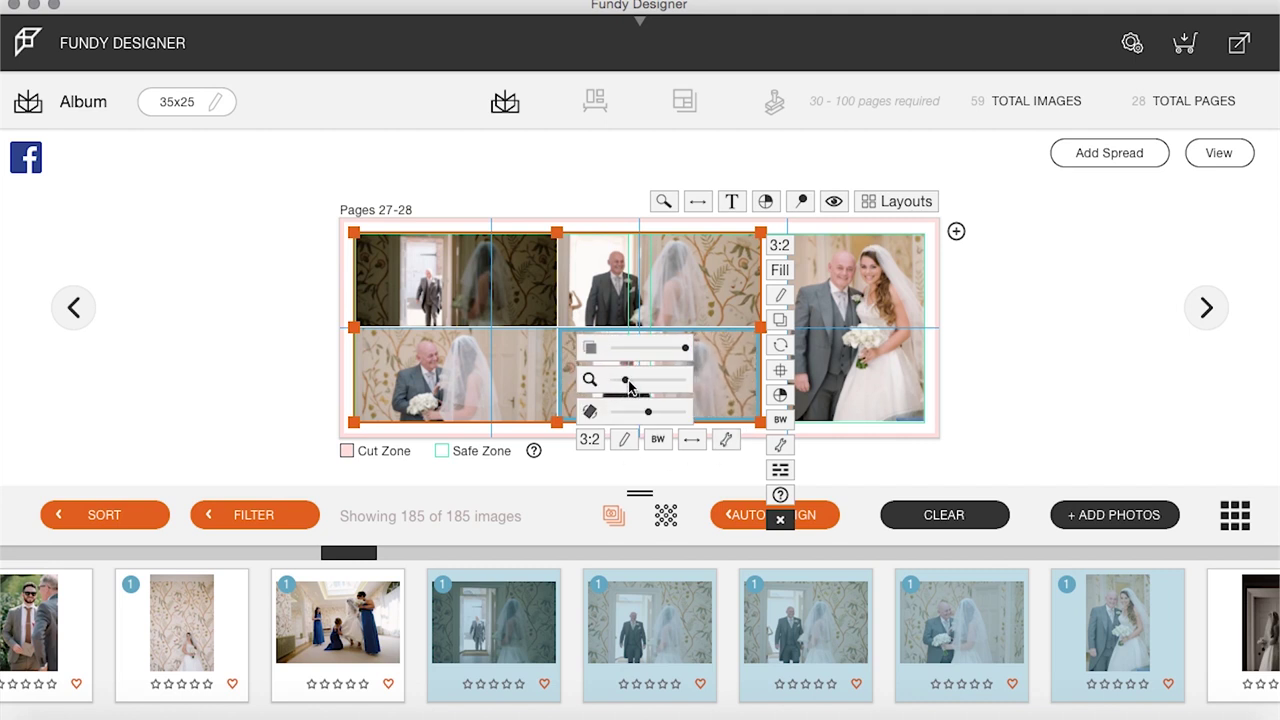
click(730, 377)
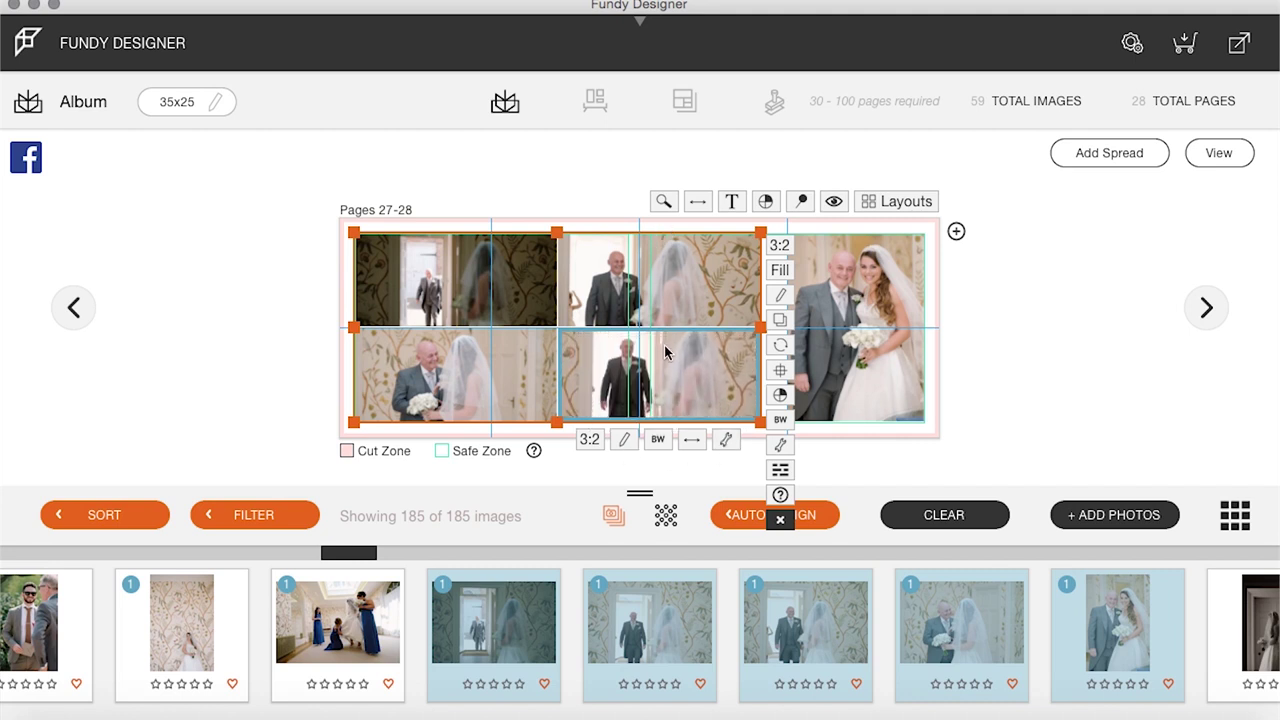
Swap the grid's two lower photos, slightly enlarge the one of the man holding the bouquet, and return to the album overview
drag(437, 373, 641, 375)
click(641, 375)
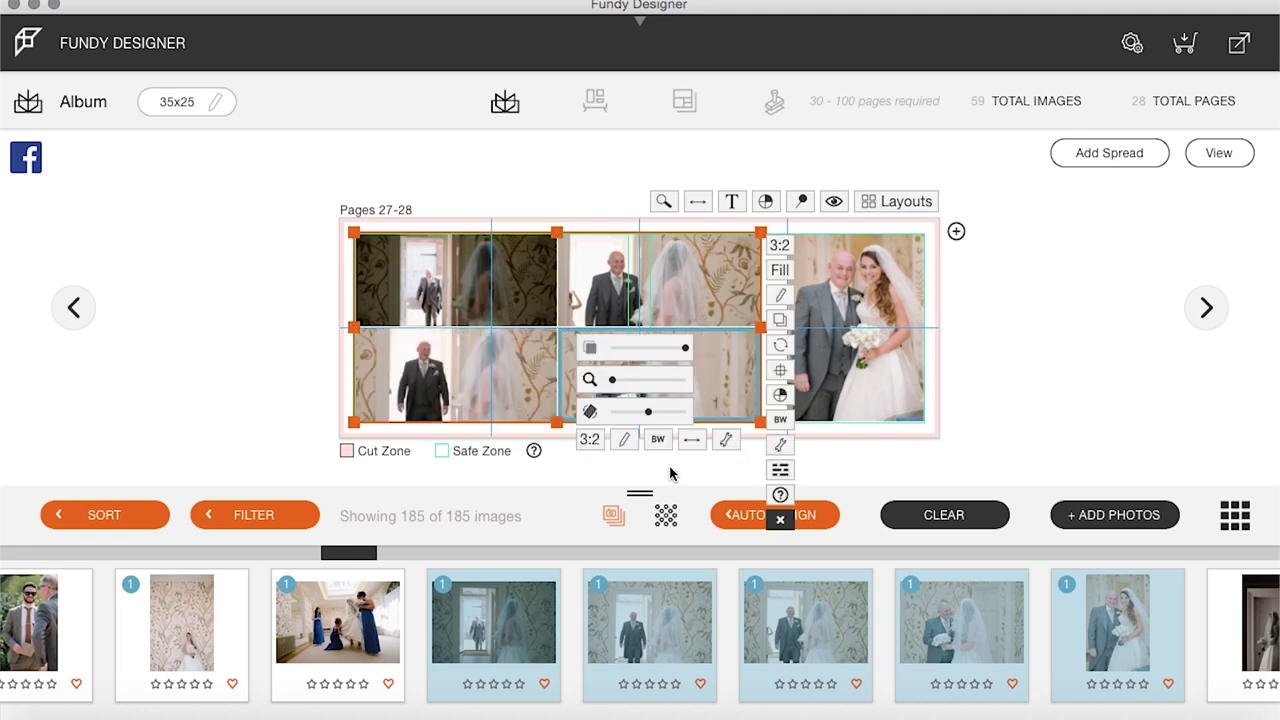
drag(612, 383, 623, 383)
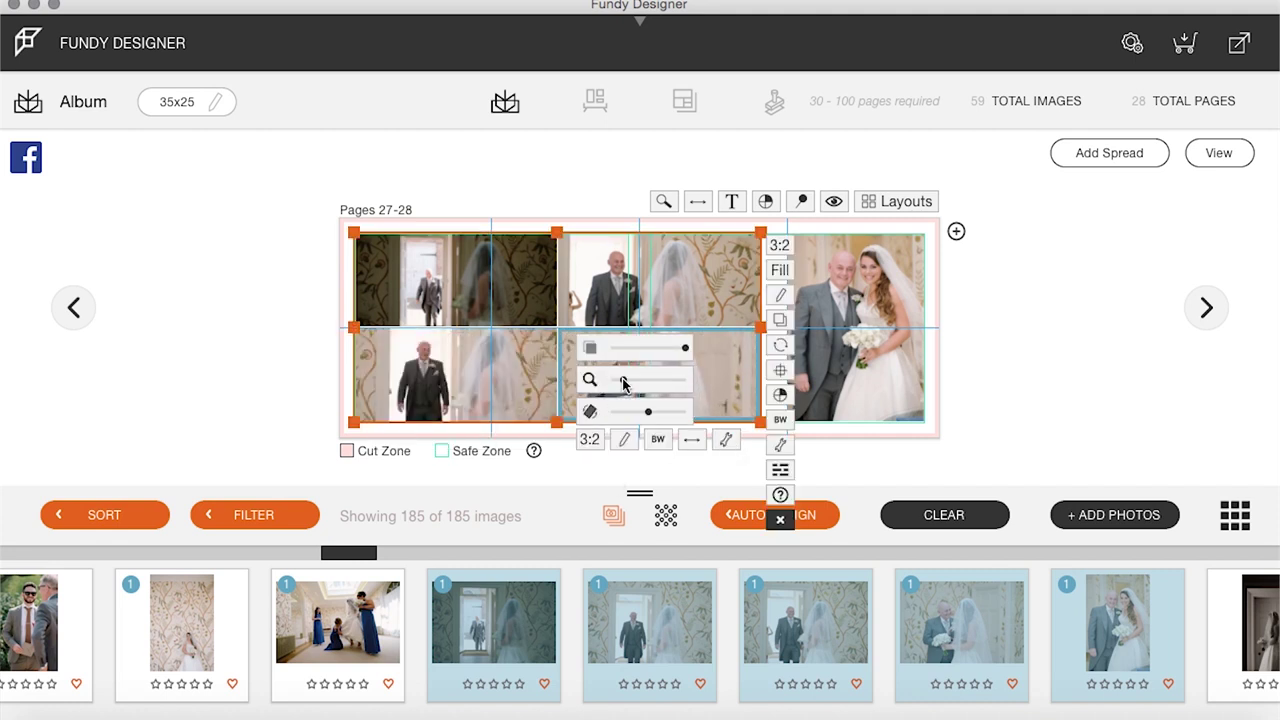
click(1094, 283)
click(1219, 153)
Build pages 29-30 from the dark portrait of the veiled bride at the door and the photo of the hanging wedding dress
scroll(937, 608, right, 2)
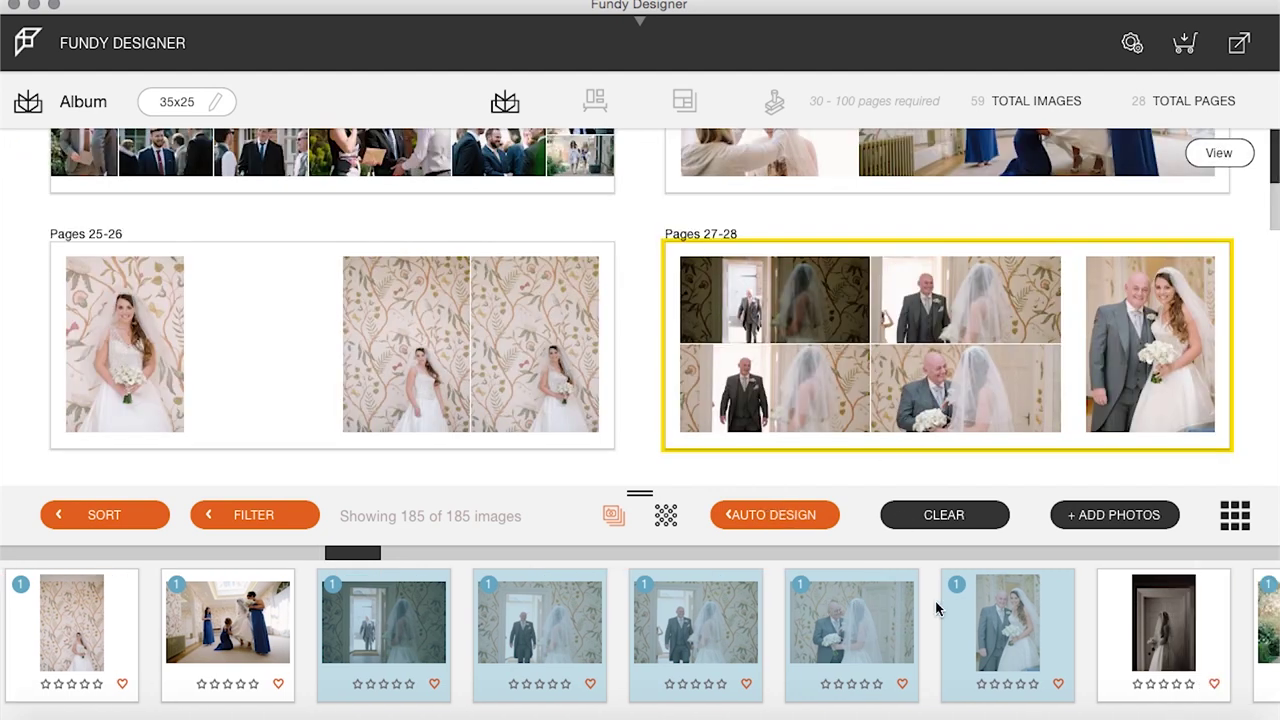
scroll(937, 608, right, 5)
mouse_move(530, 342)
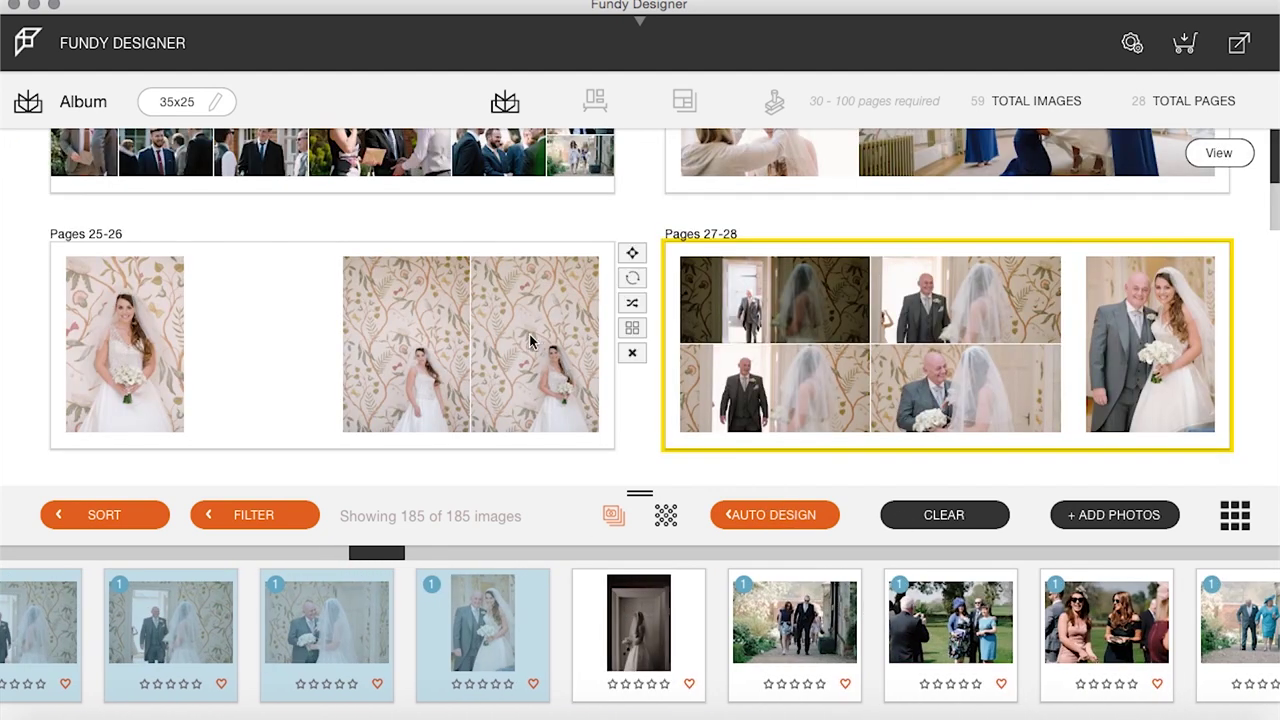
scroll(530, 342, down, 3)
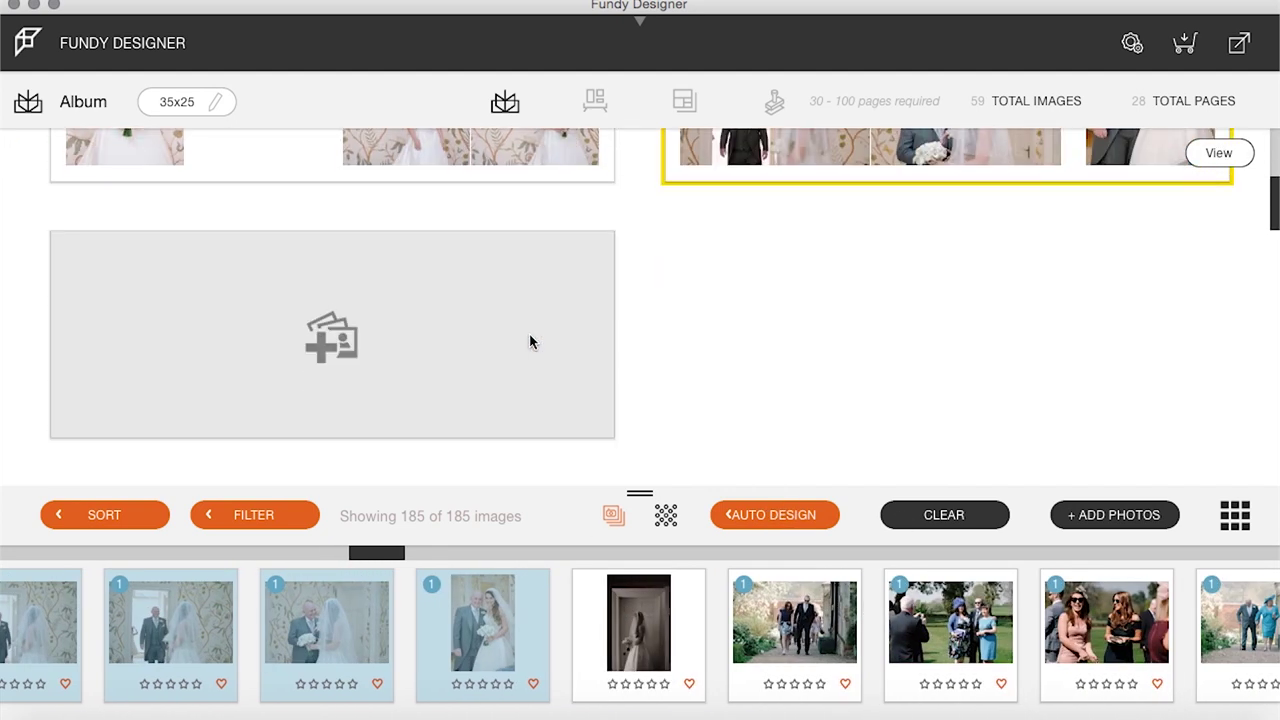
click(652, 634)
scroll(652, 634, left, 3)
scroll(653, 640, left, 10)
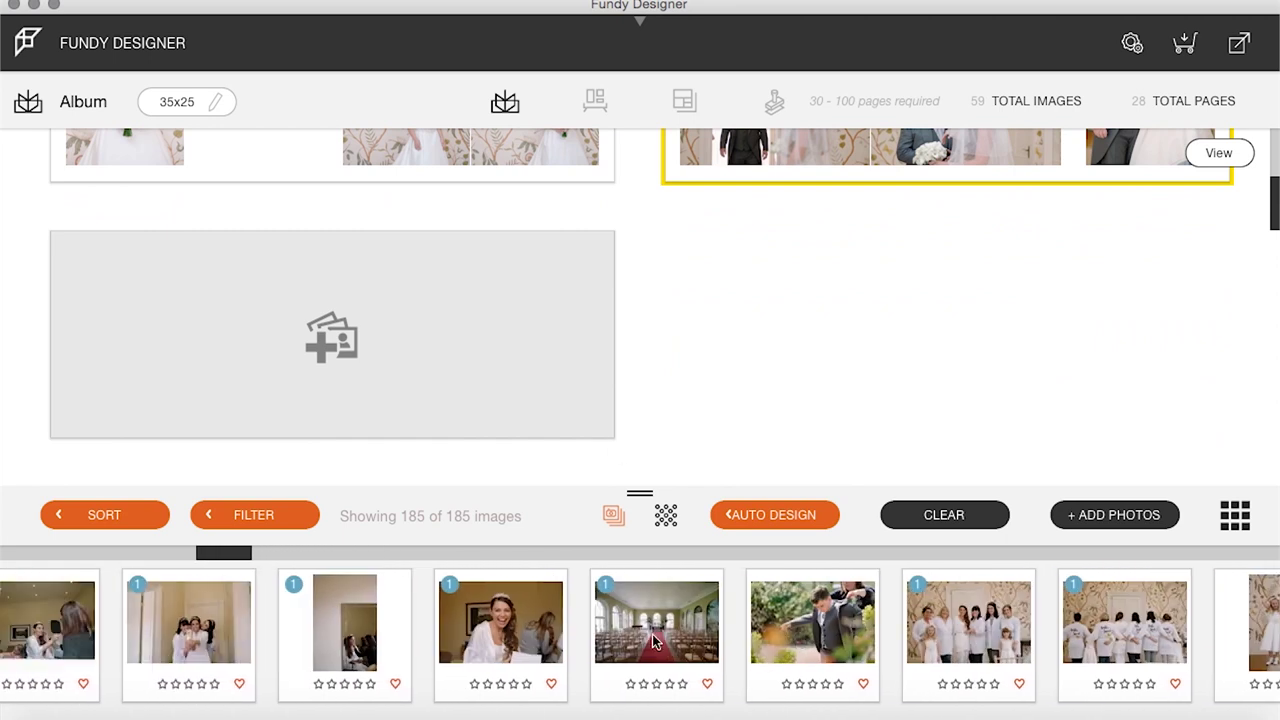
scroll(652, 634, left, 10)
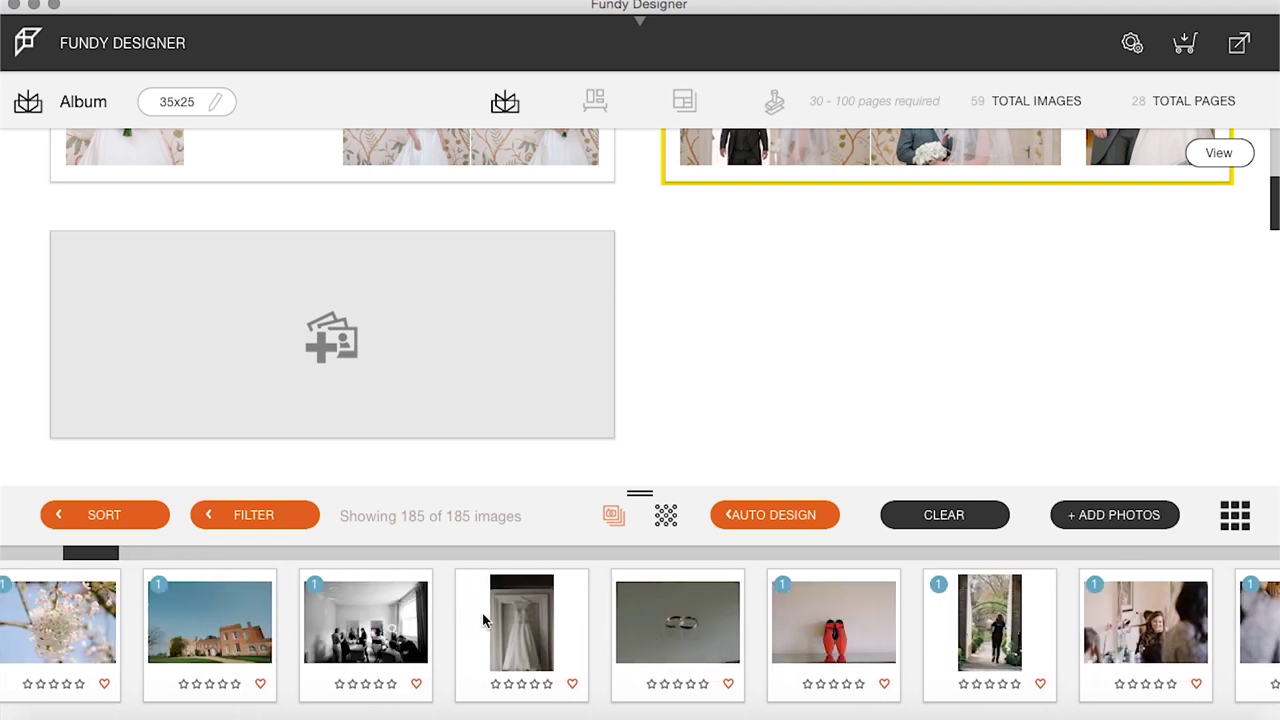
click(520, 637)
drag(334, 356, 314, 334)
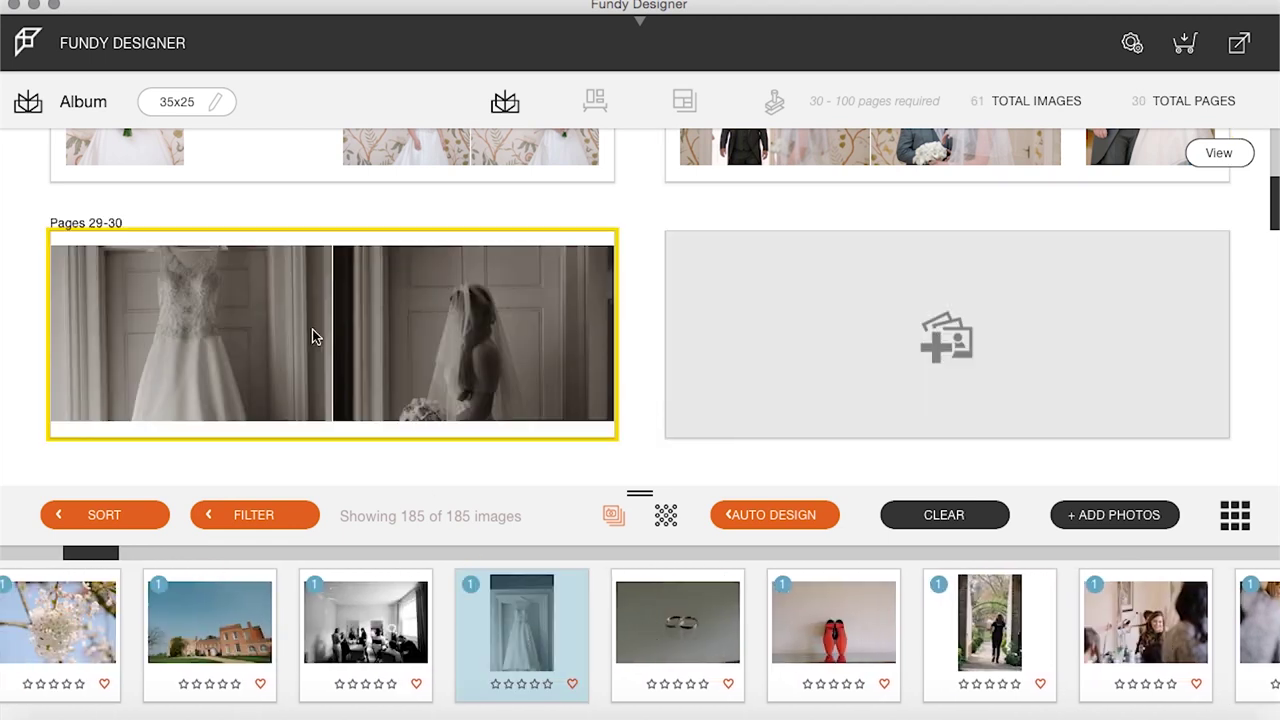
Apply to pages 29-30 the layout with the dress at the first page's outer edge and the bride's portrait centred on the second page
click(634, 316)
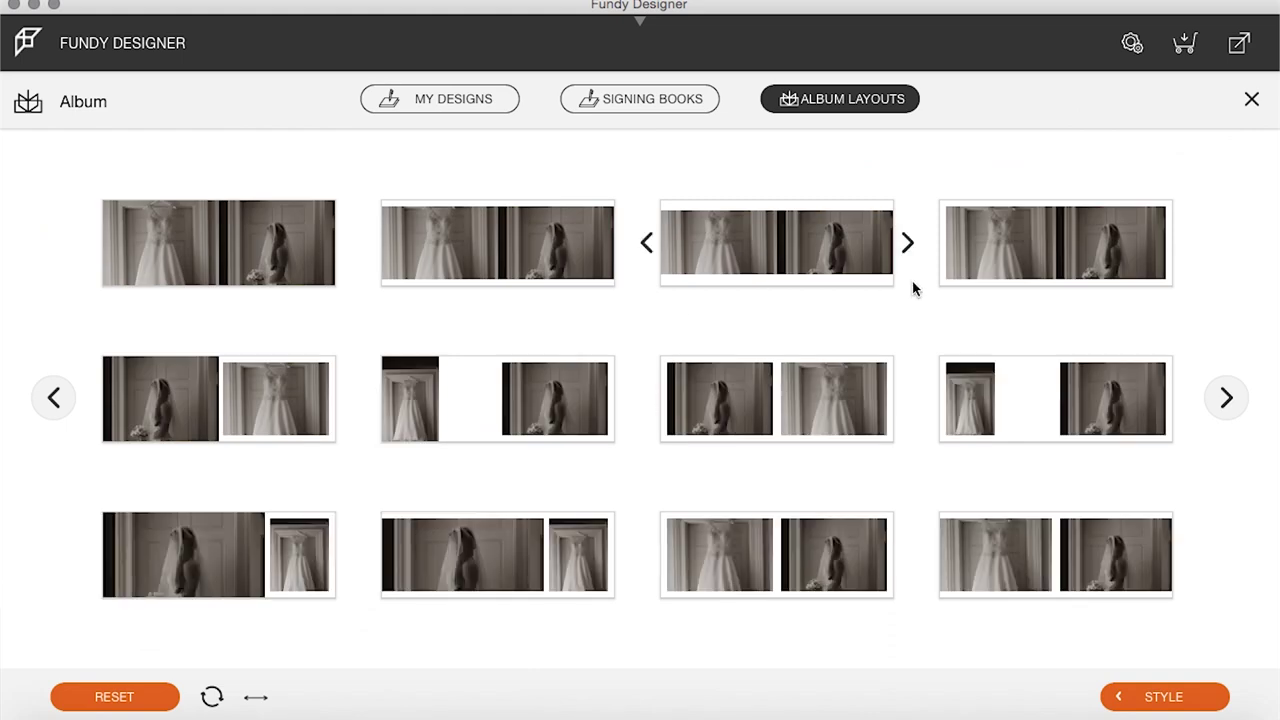
click(1228, 400)
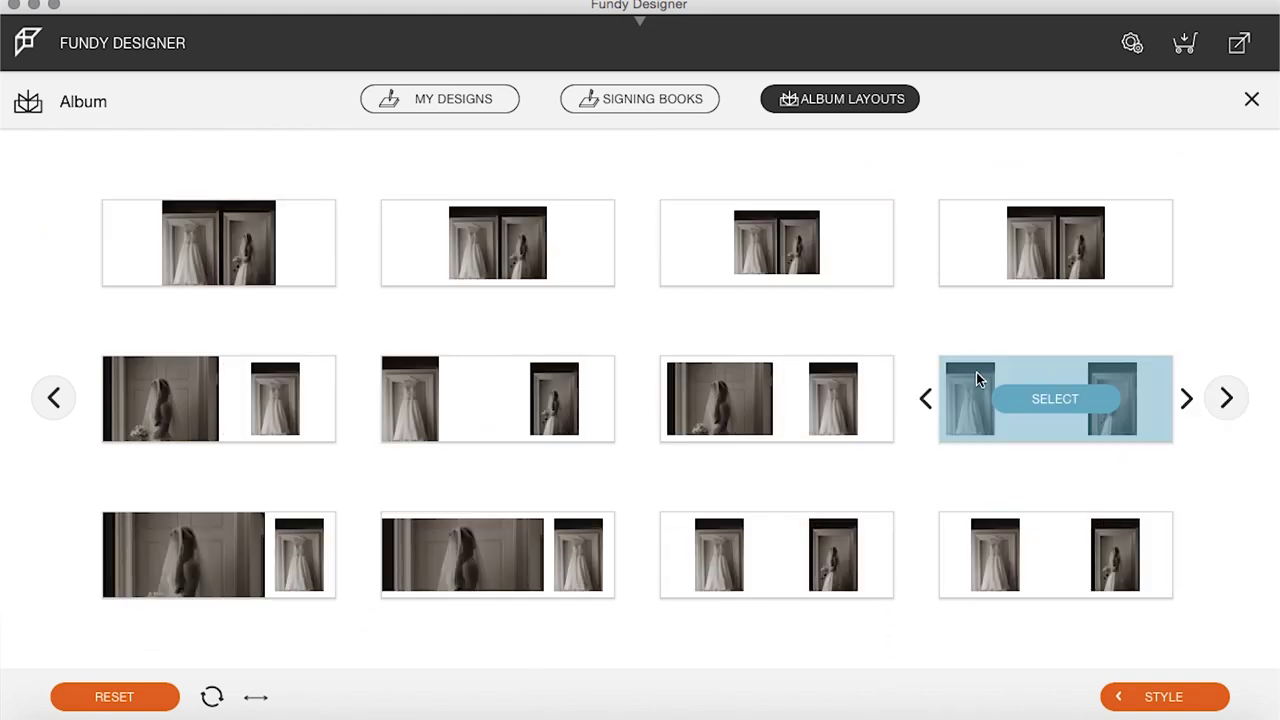
click(1038, 399)
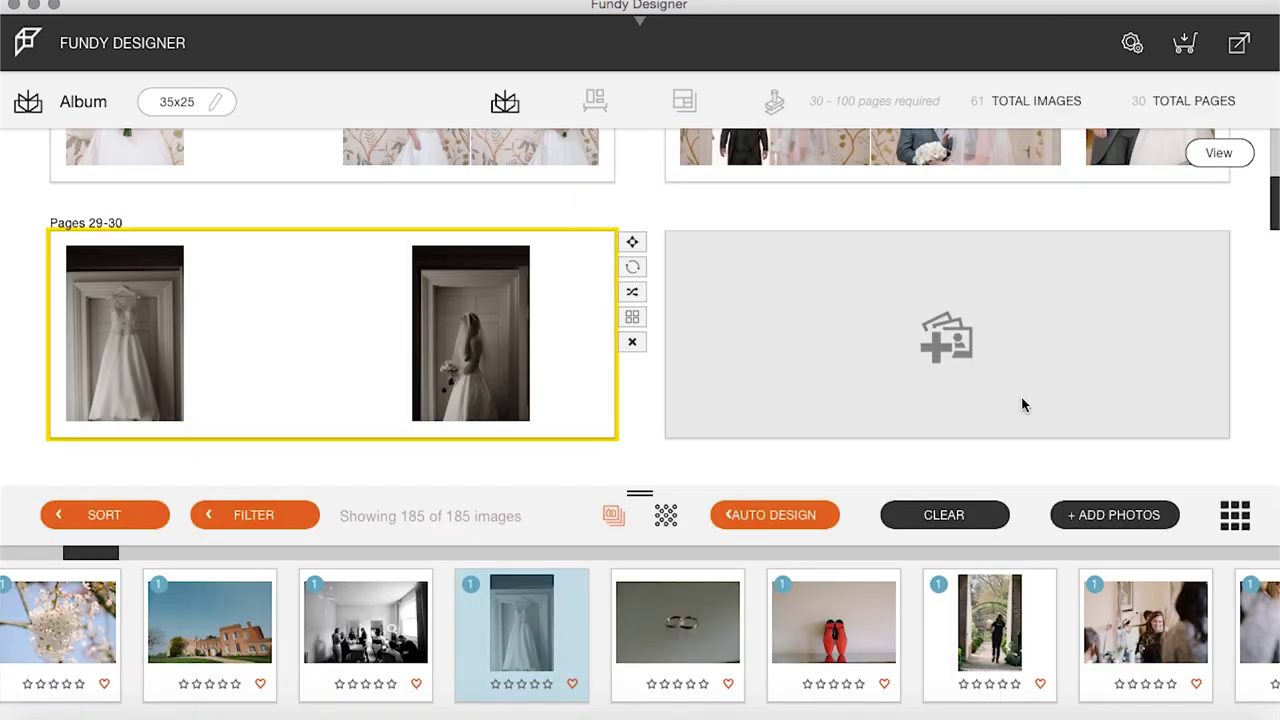
Open pages 29-30 for editing, then enlarge, reposition and slightly rotate the hanging dress photo within its frame
double_click(136, 323)
click(411, 335)
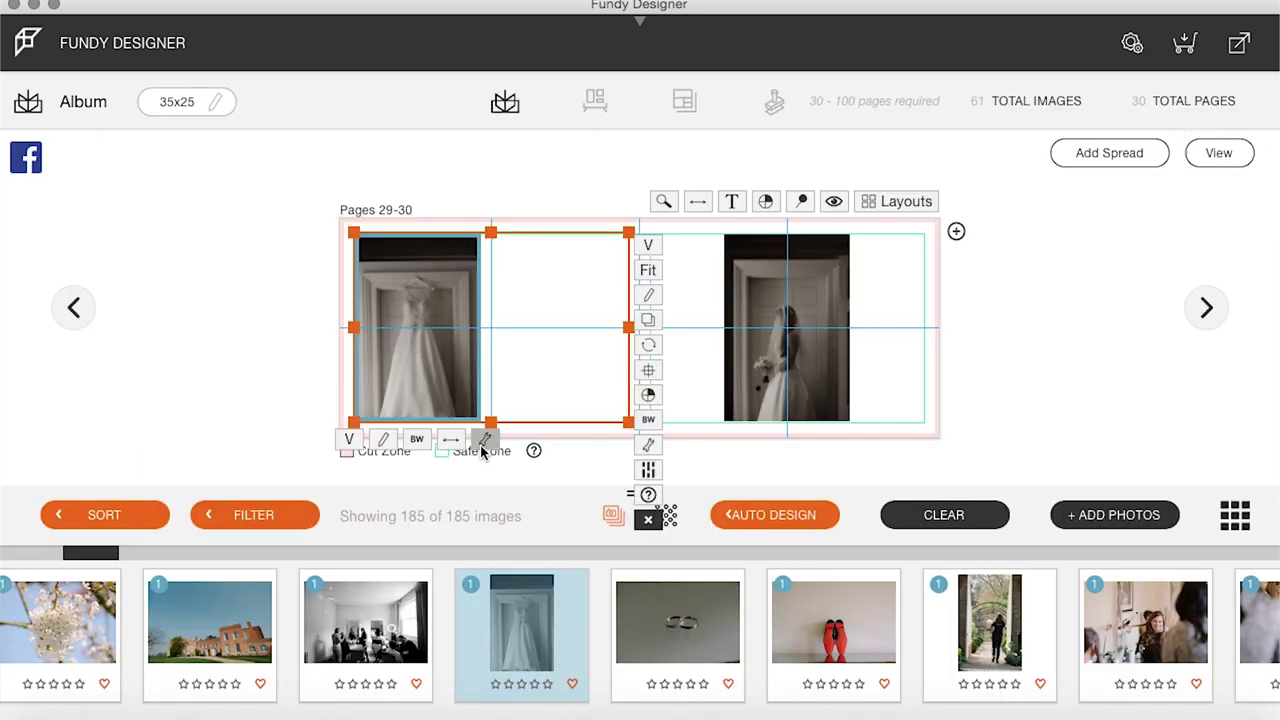
click(484, 441)
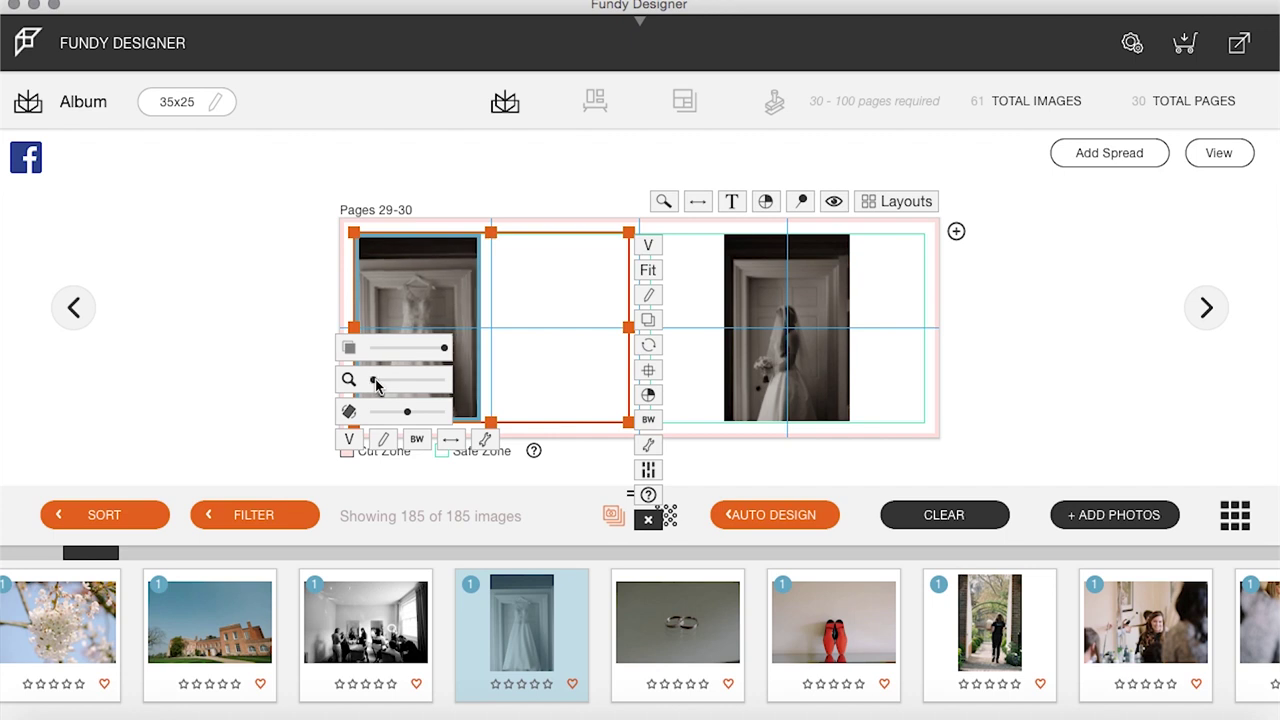
click(440, 291)
mouse_move(437, 287)
mouse_down()
mouse_move(431, 262)
mouse_move(443, 297)
mouse_up()
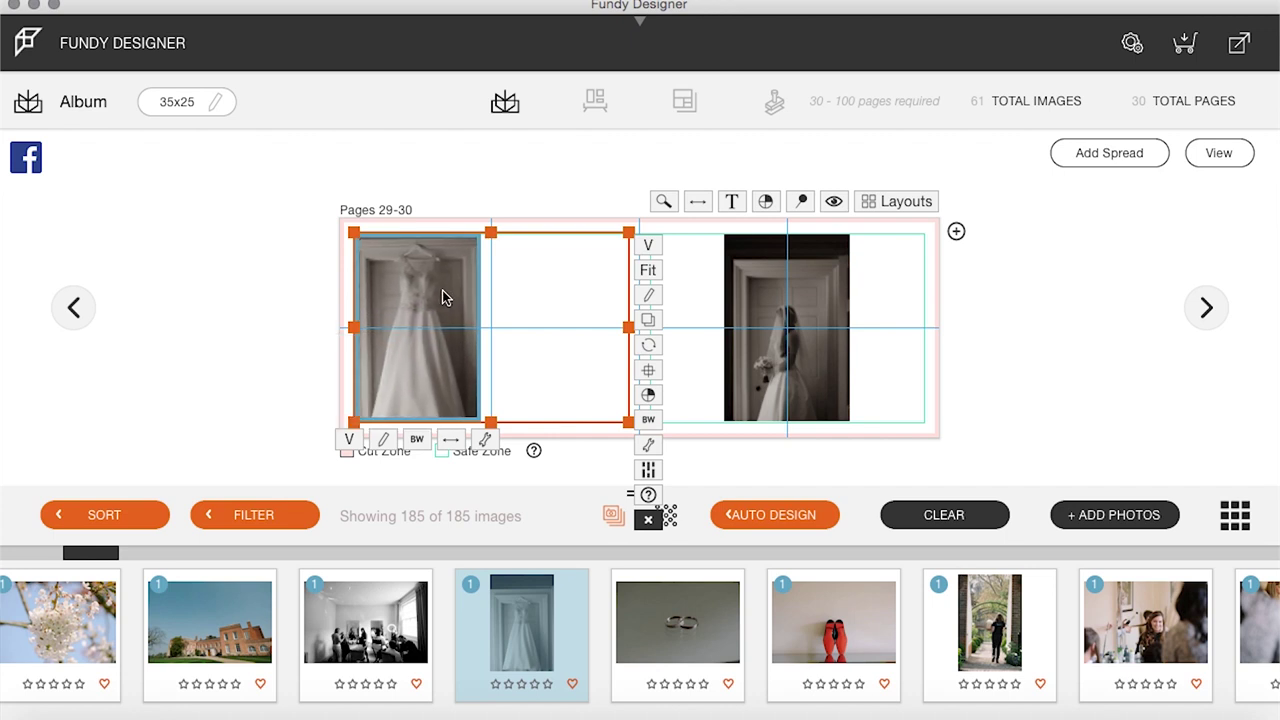
click(484, 440)
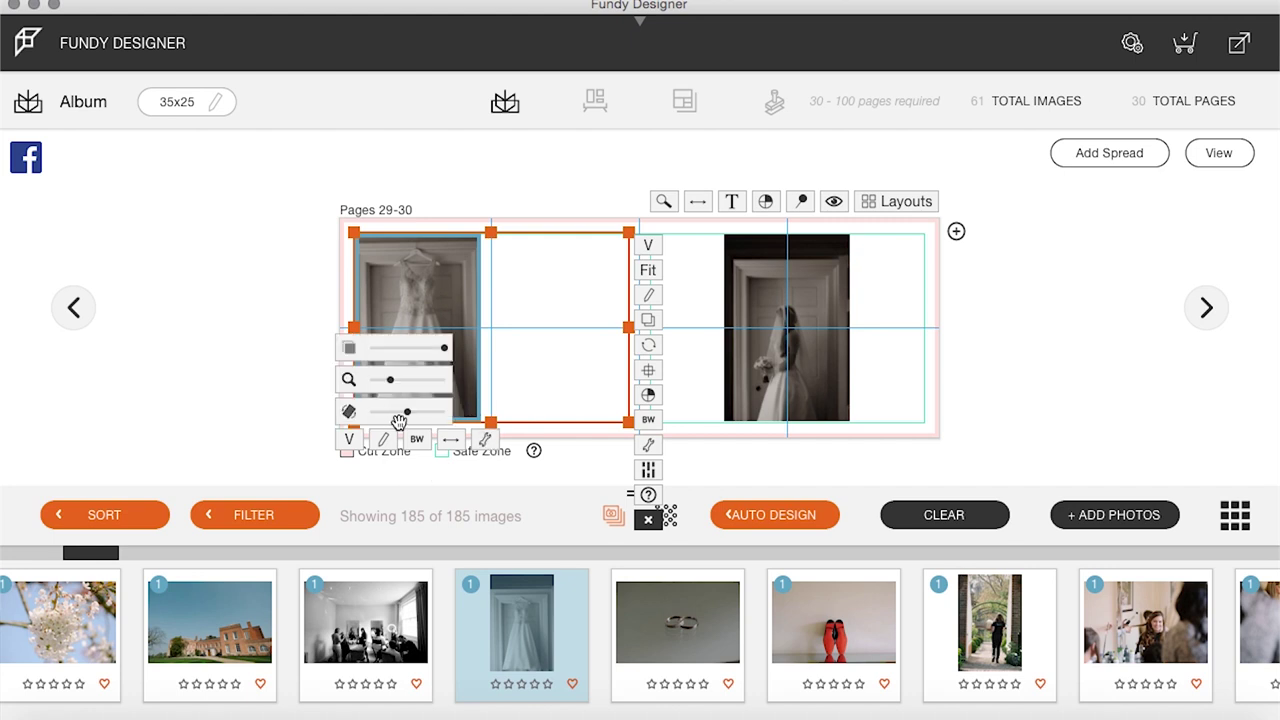
drag(409, 412, 410, 420)
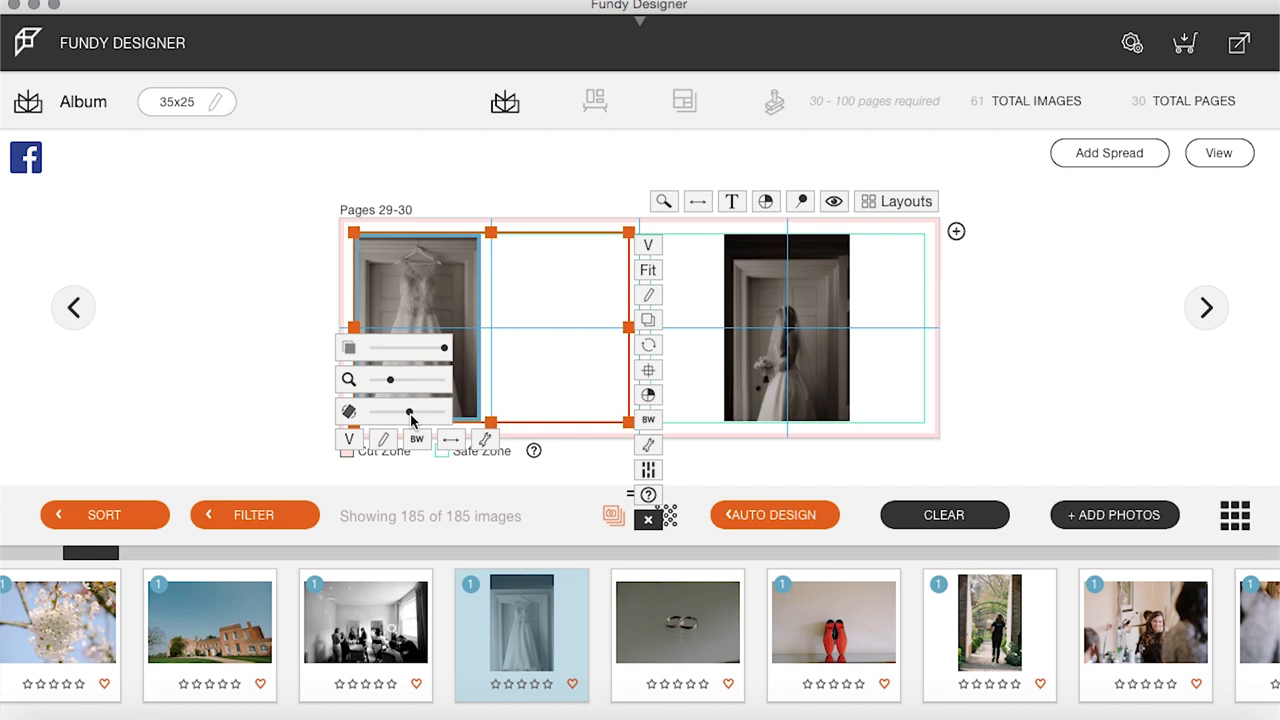
Enlarge the bride's door portrait, shift it upwards within its frame to match the dress photo, and return to the album overview
click(836, 352)
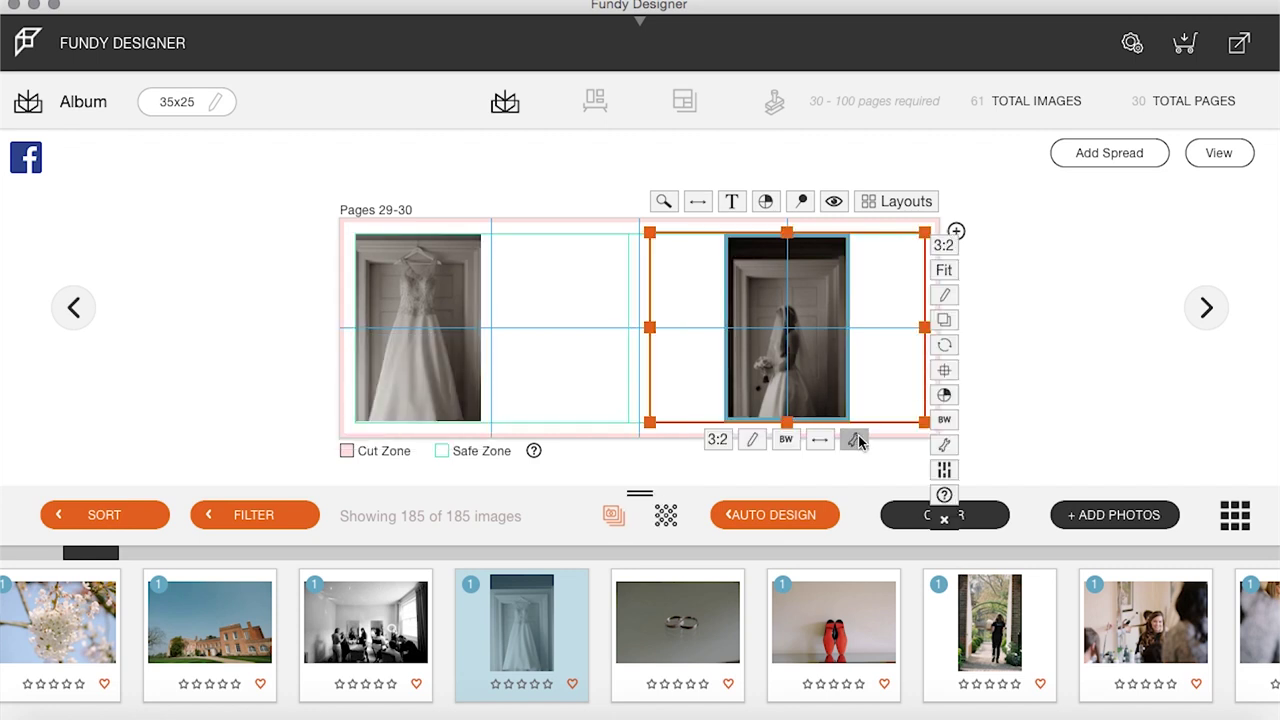
click(853, 439)
drag(742, 387, 754, 388)
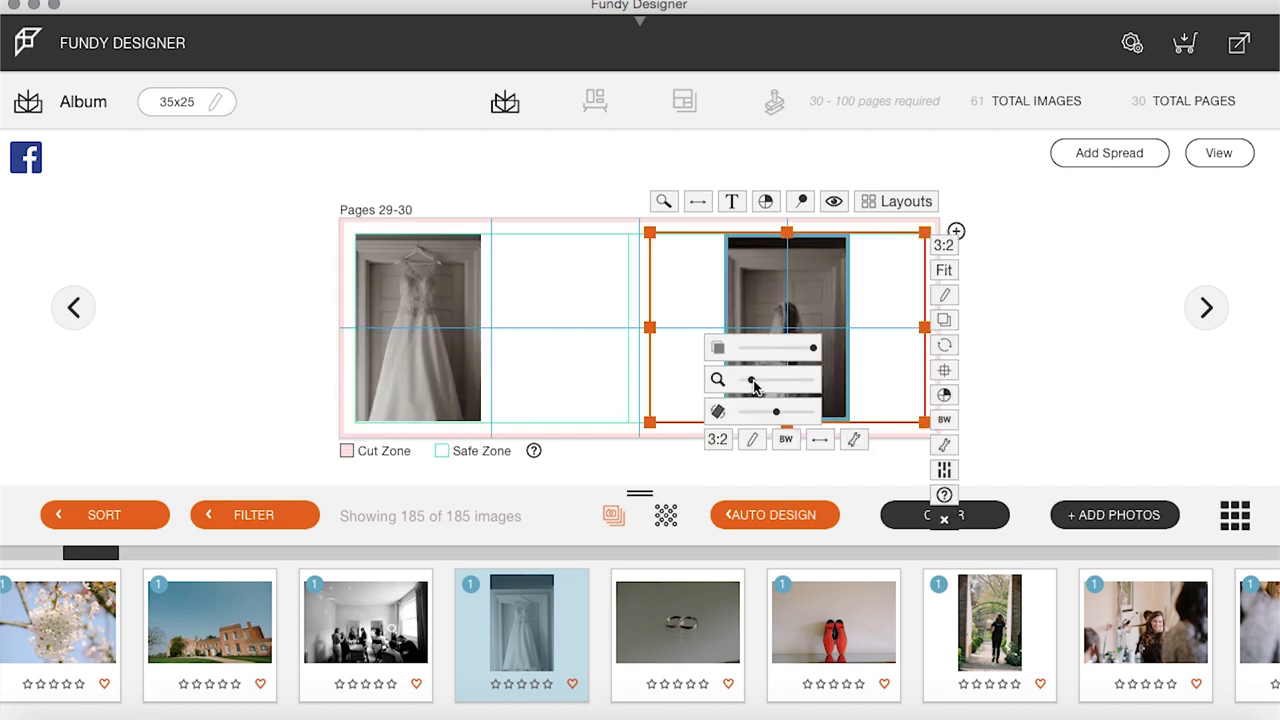
click(631, 297)
click(817, 304)
drag(817, 304, 819, 282)
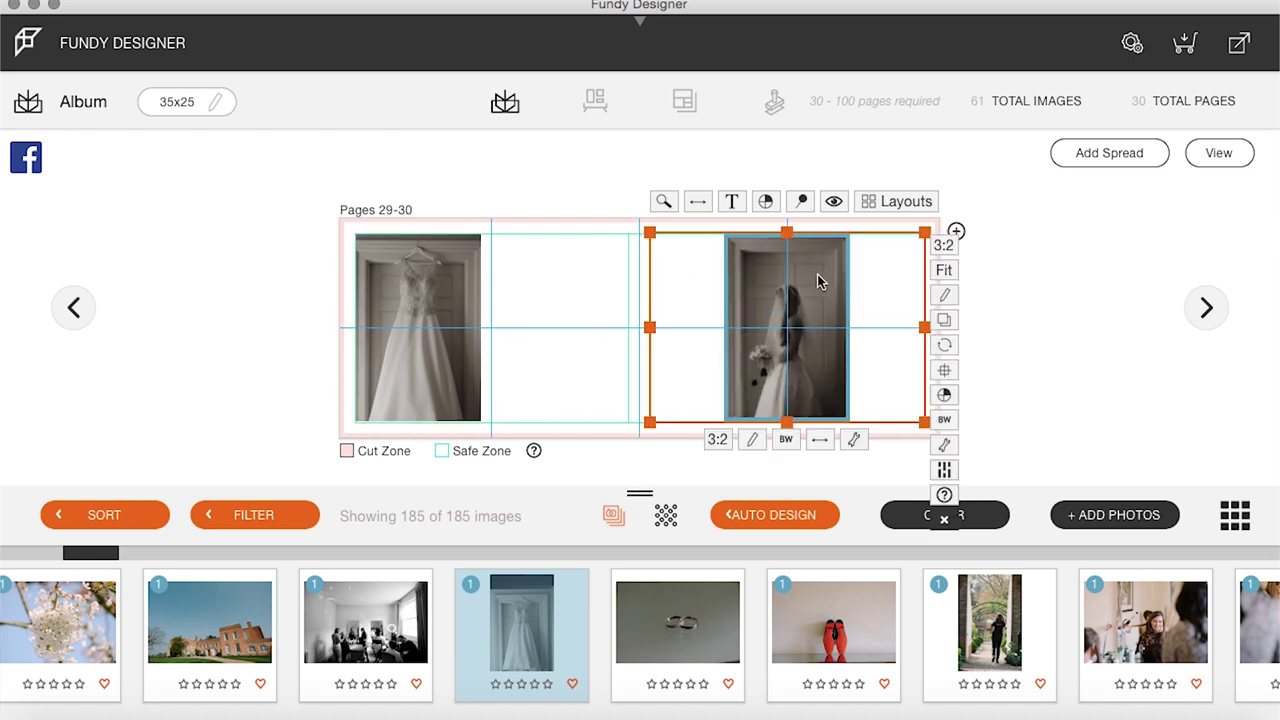
click(1195, 153)
Look through the photos following the bride's door portrait for unused images for the next spread
scroll(1022, 580, right, 5)
scroll(1022, 580, right, 10)
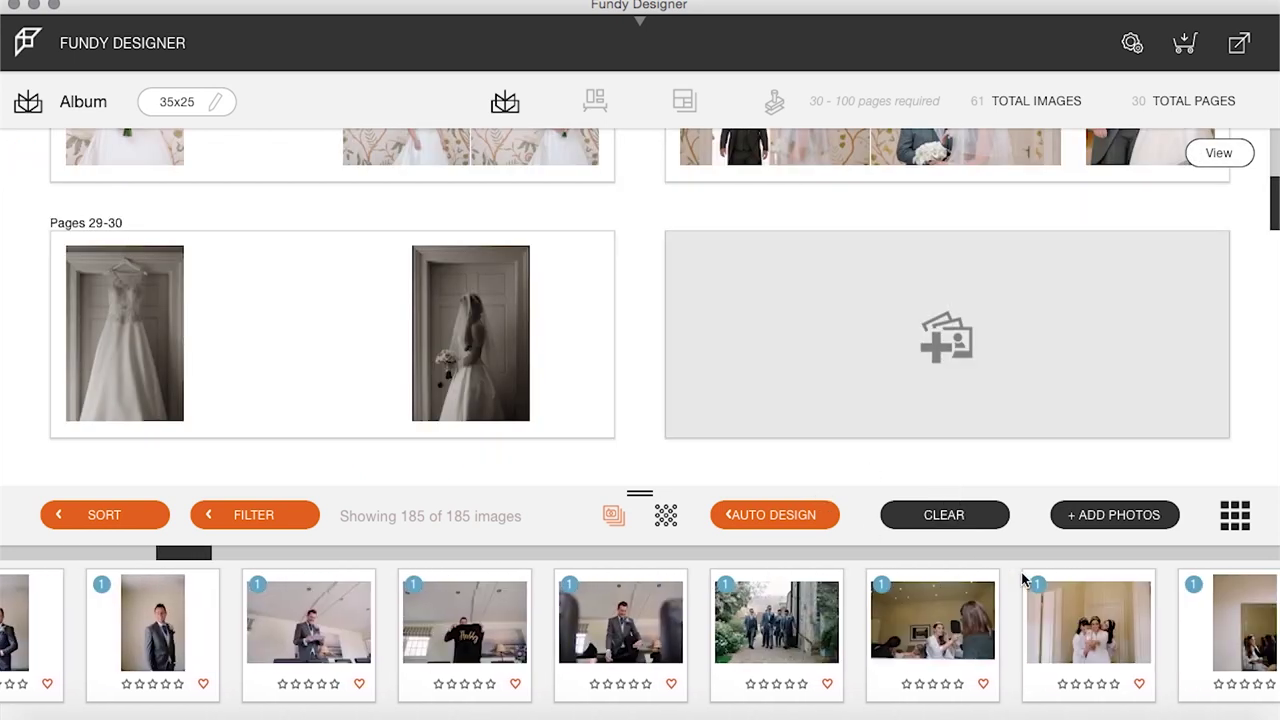
scroll(1022, 580, right, 8)
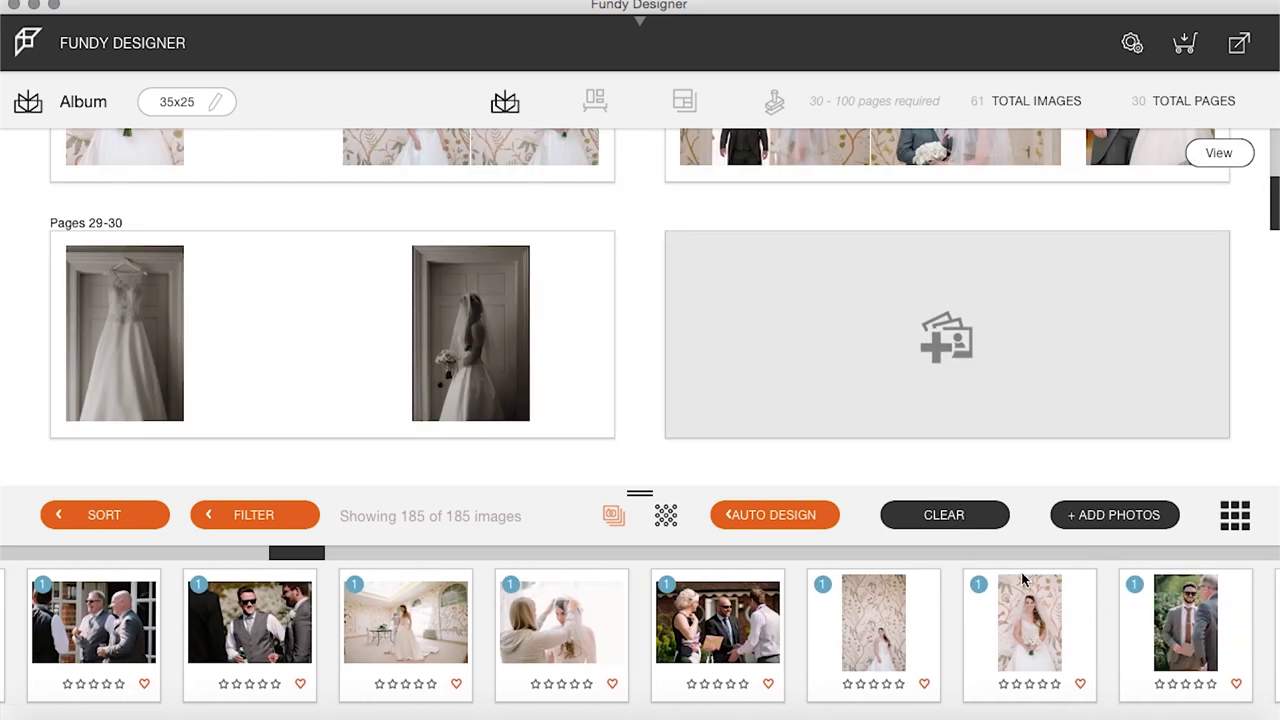
scroll(1022, 578, right, 3)
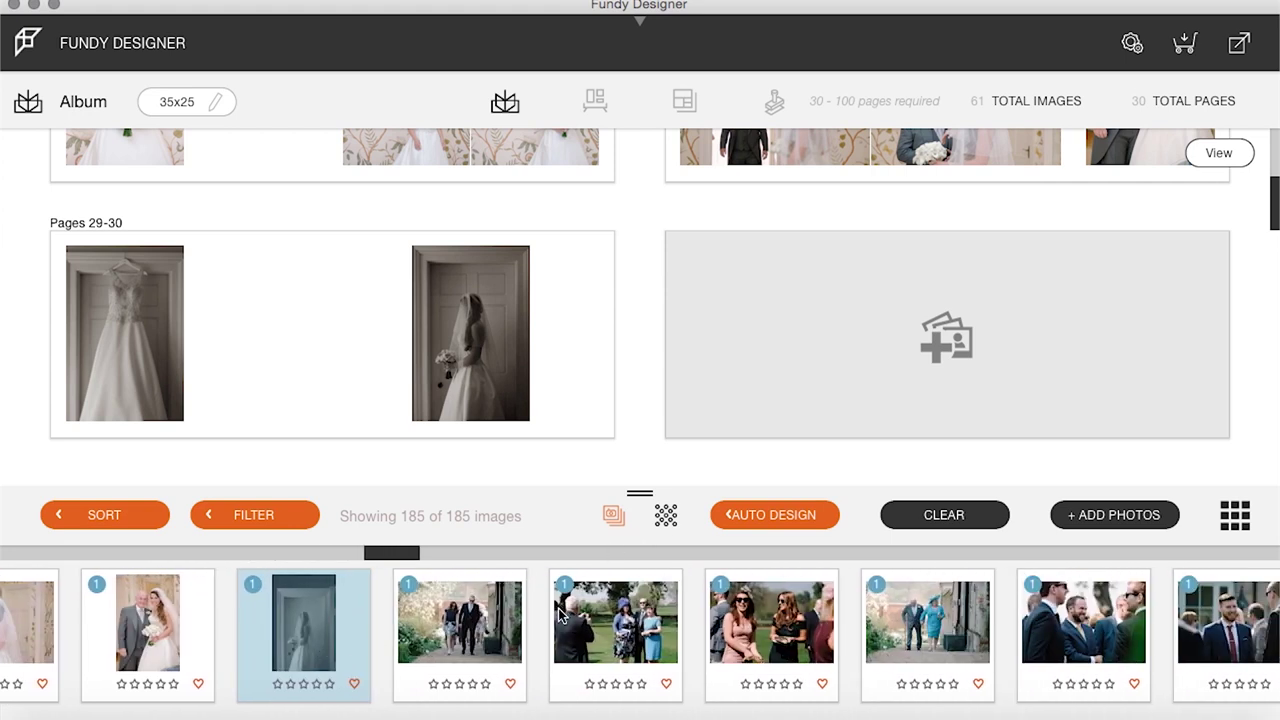
scroll(883, 625, right, 5)
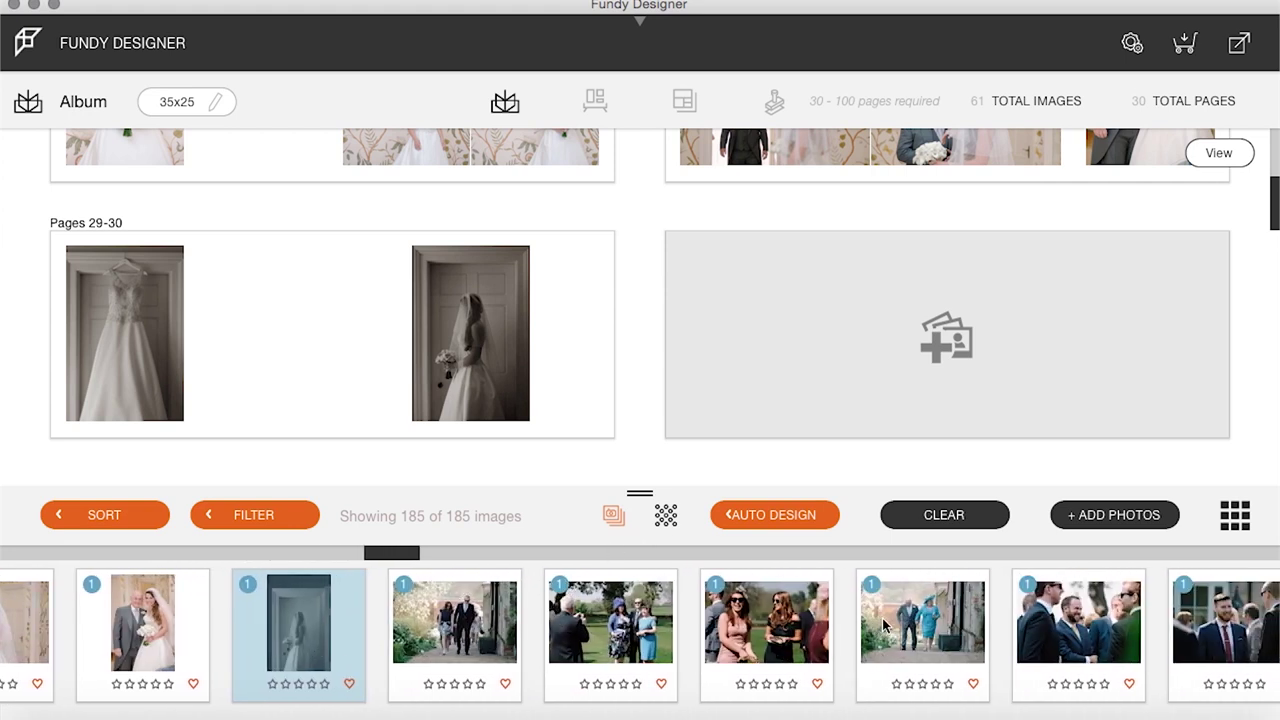
Create a spread for pages 31-32 from the four bridesmaid group photos and the photo of the page boy and flower girl
scroll(883, 625, right, 2)
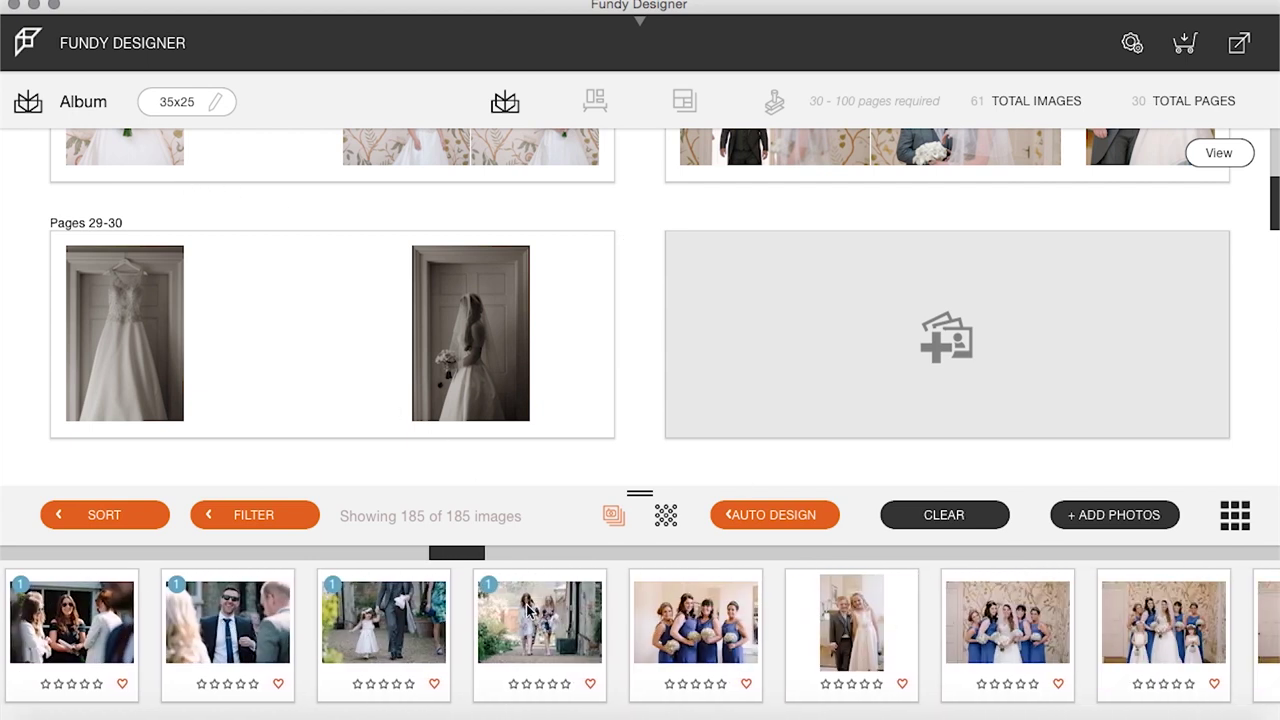
click(664, 636)
scroll(812, 681, right, 2)
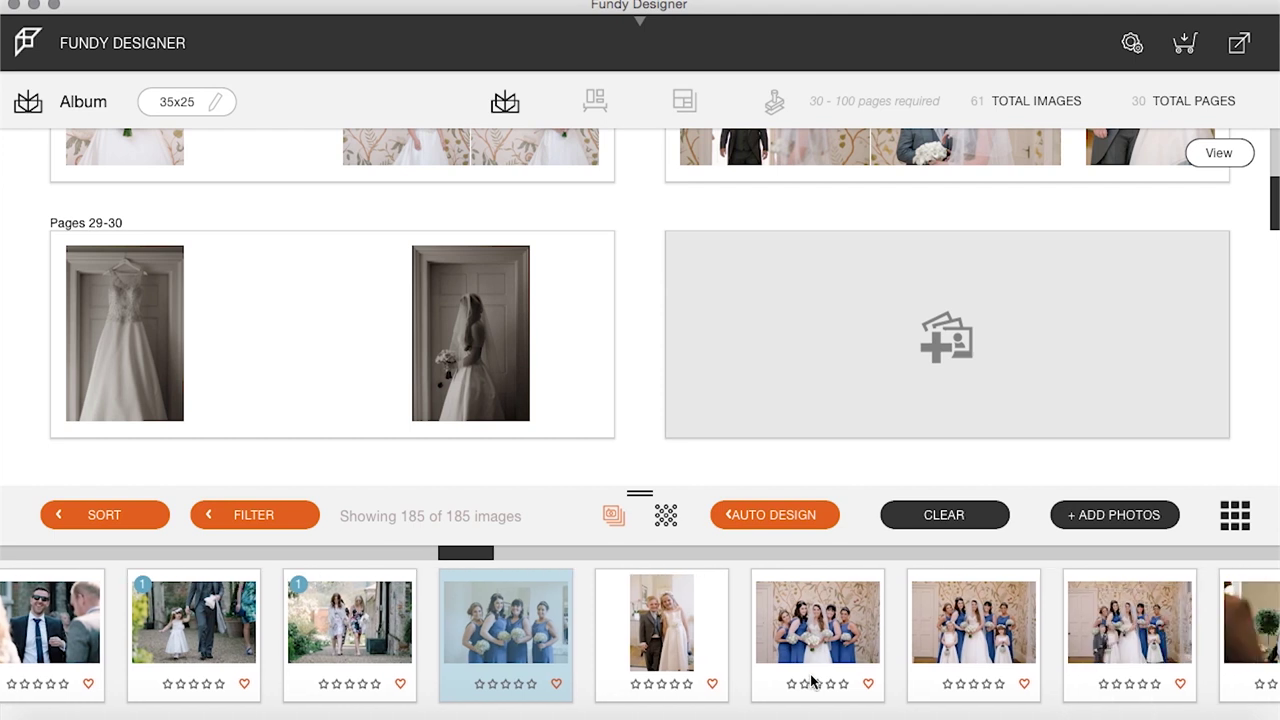
click(944, 630)
click(1128, 643)
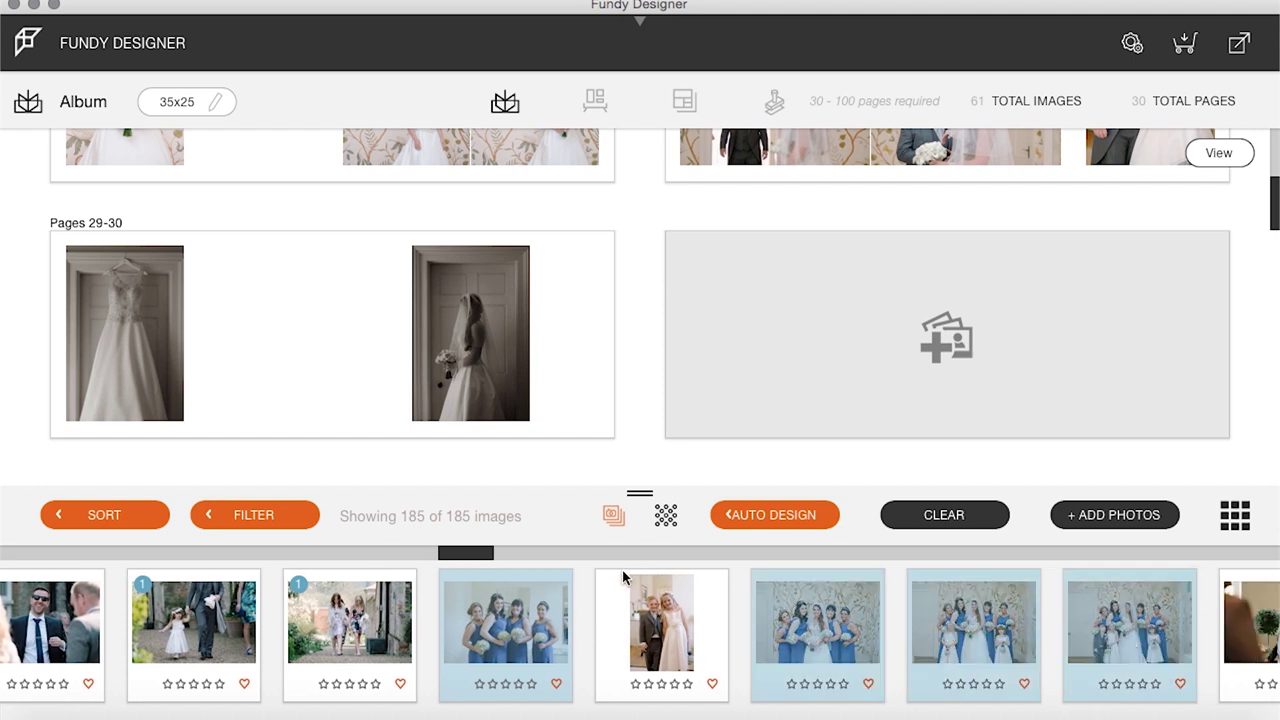
click(664, 625)
drag(505, 620, 885, 330)
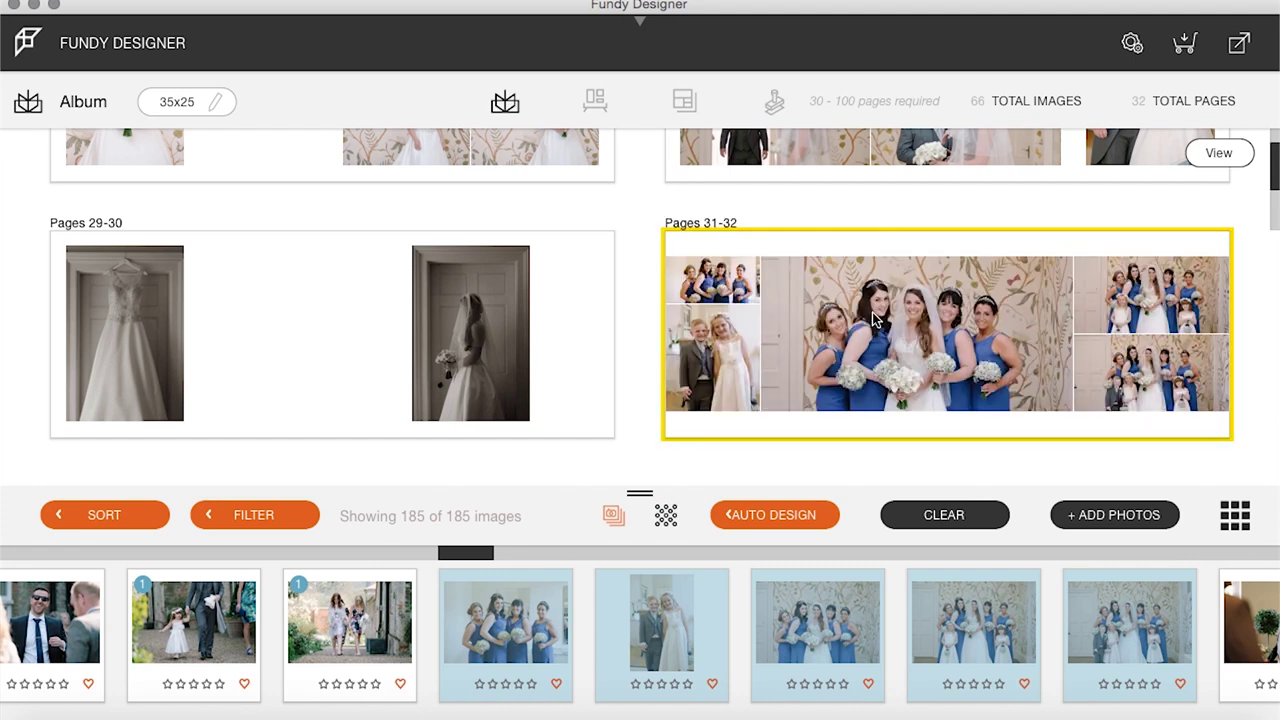
Find the unused portrait photo of the two flower girls and add it to the pages 31-32 spread
scroll(355, 627, left, 10)
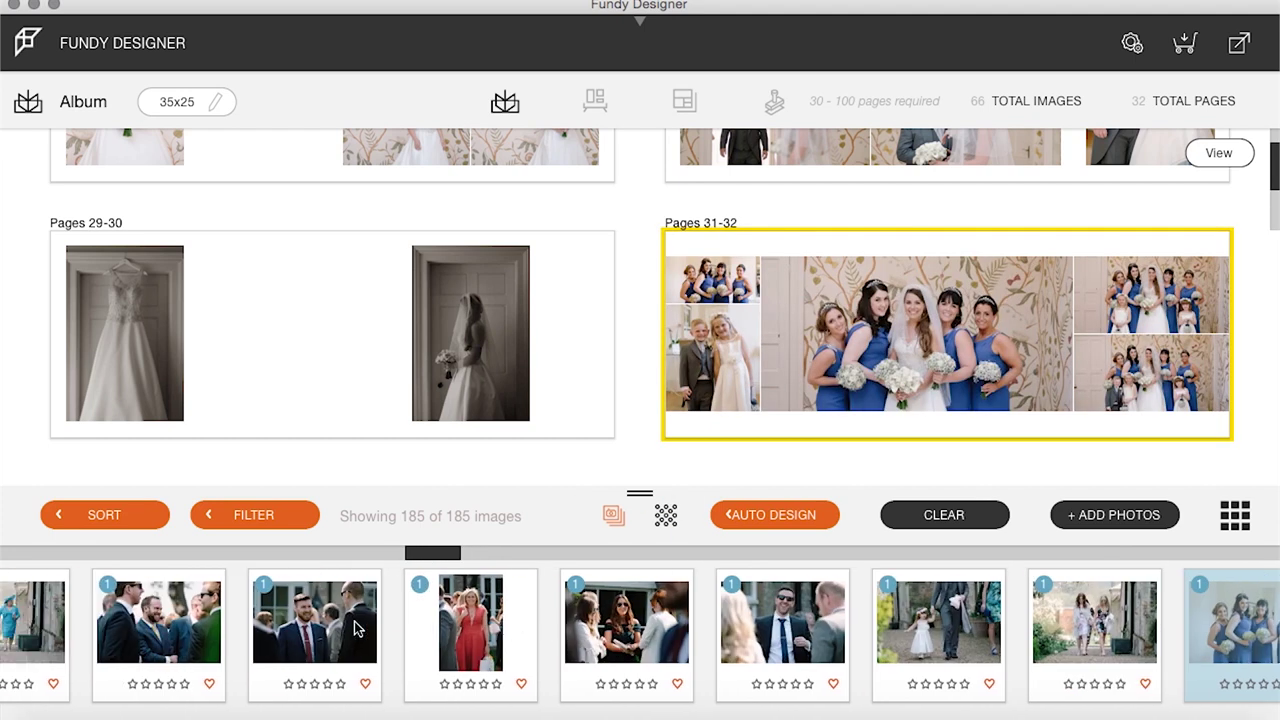
scroll(355, 627, left, 8)
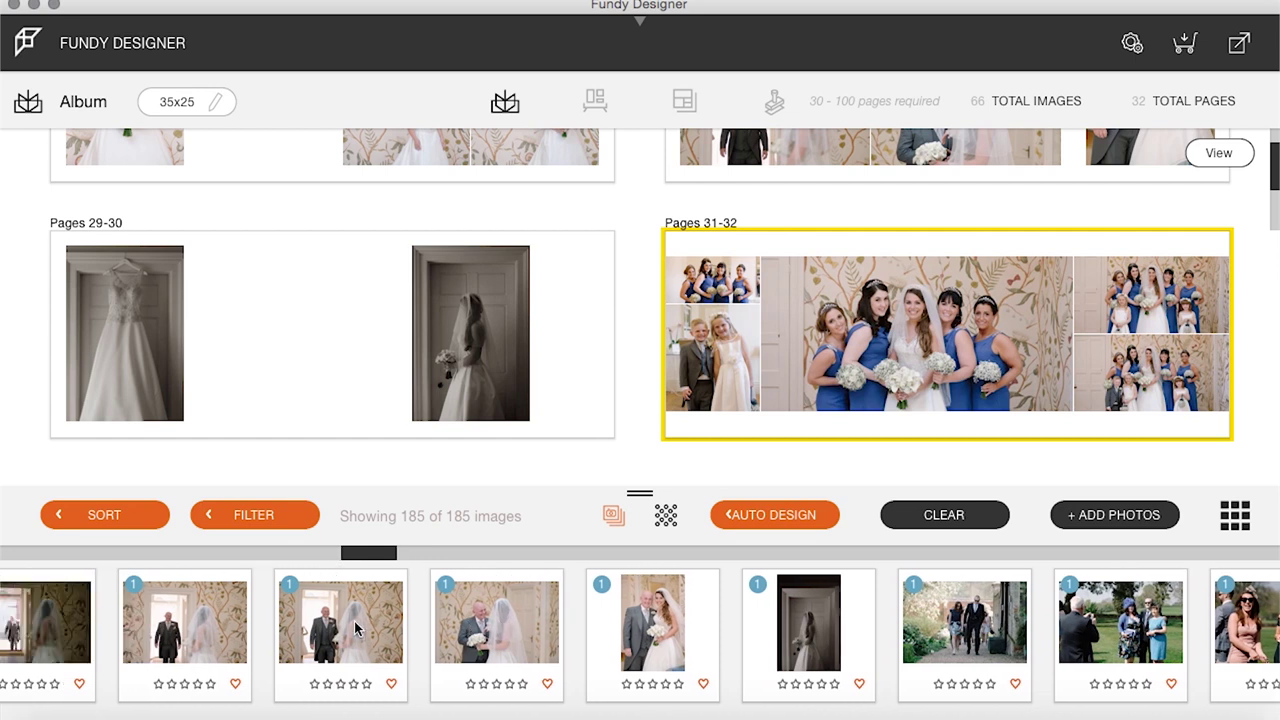
scroll(355, 627, left, 8)
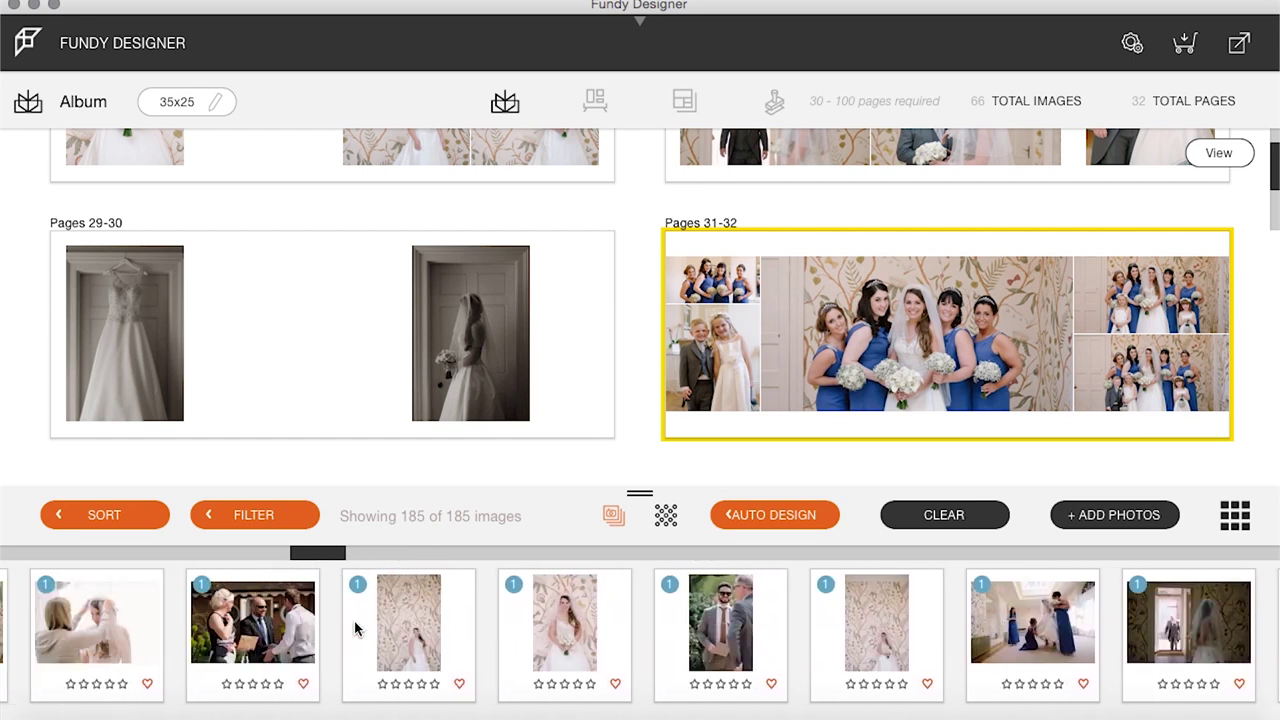
scroll(355, 627, left, 6)
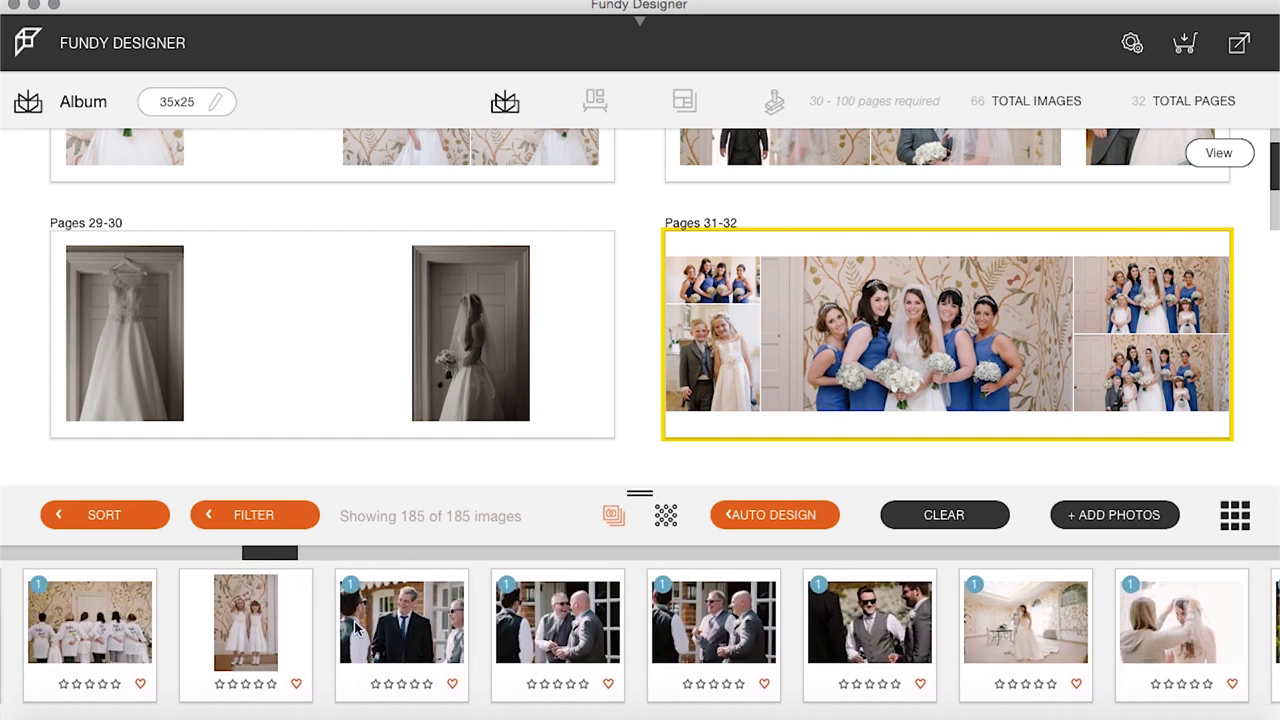
drag(366, 628, 1088, 354)
Apply the layout with one single photo facing a five-photo grid to pages 31-32, and swap a bridal group photo into the single frame
click(1247, 318)
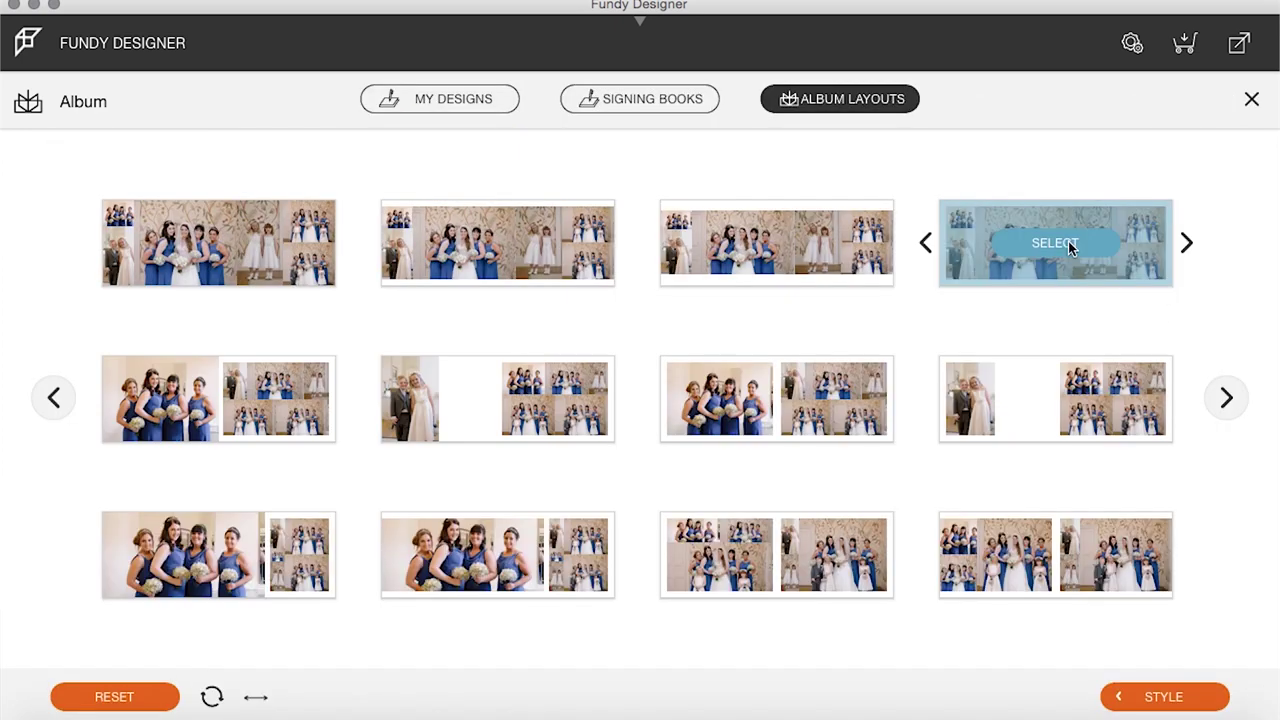
click(1044, 400)
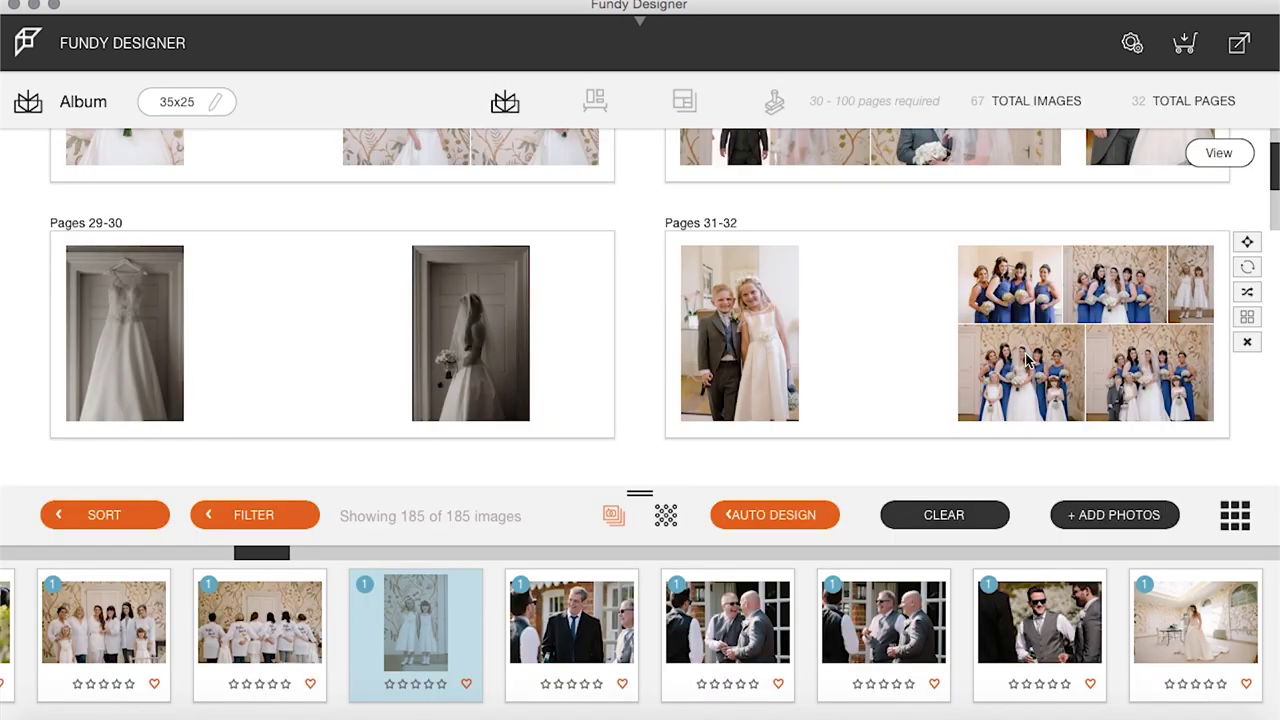
drag(1044, 370, 780, 338)
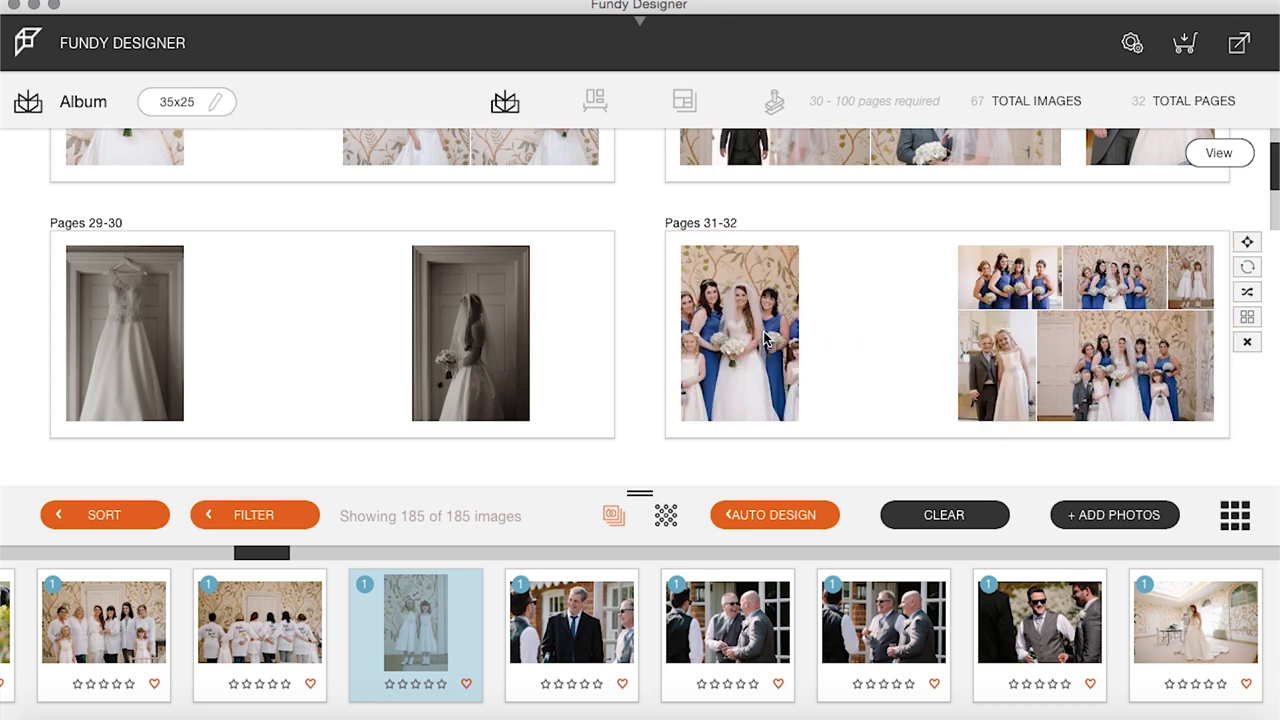
Open the pages 31-32 spread for editing and set the single bridal group photo's aspect ratio to Original
double_click(790, 340)
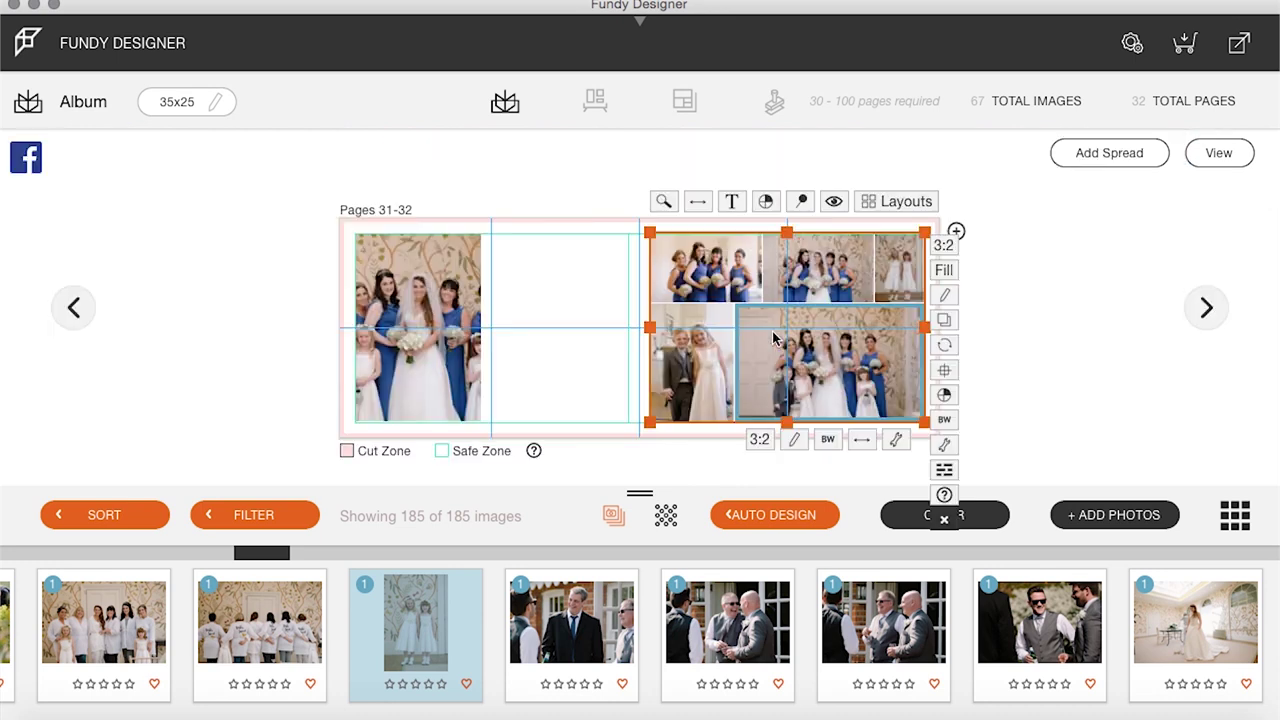
click(479, 313)
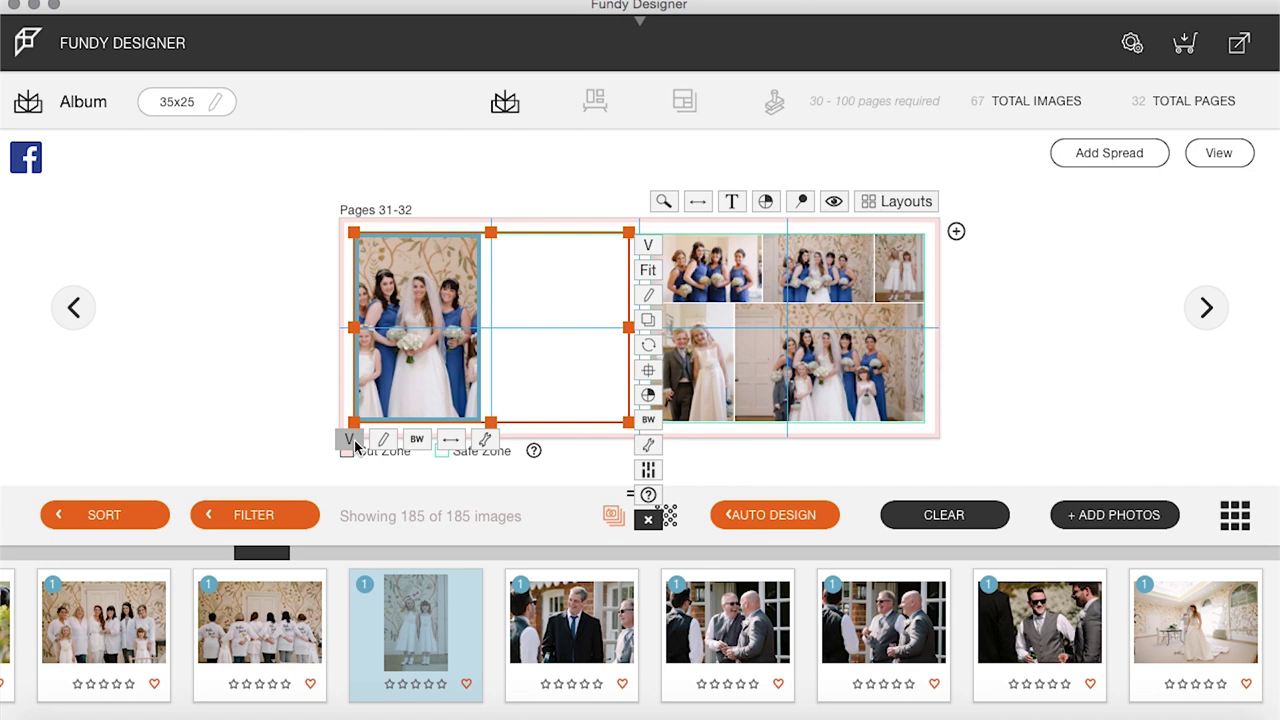
click(349, 440)
click(440, 313)
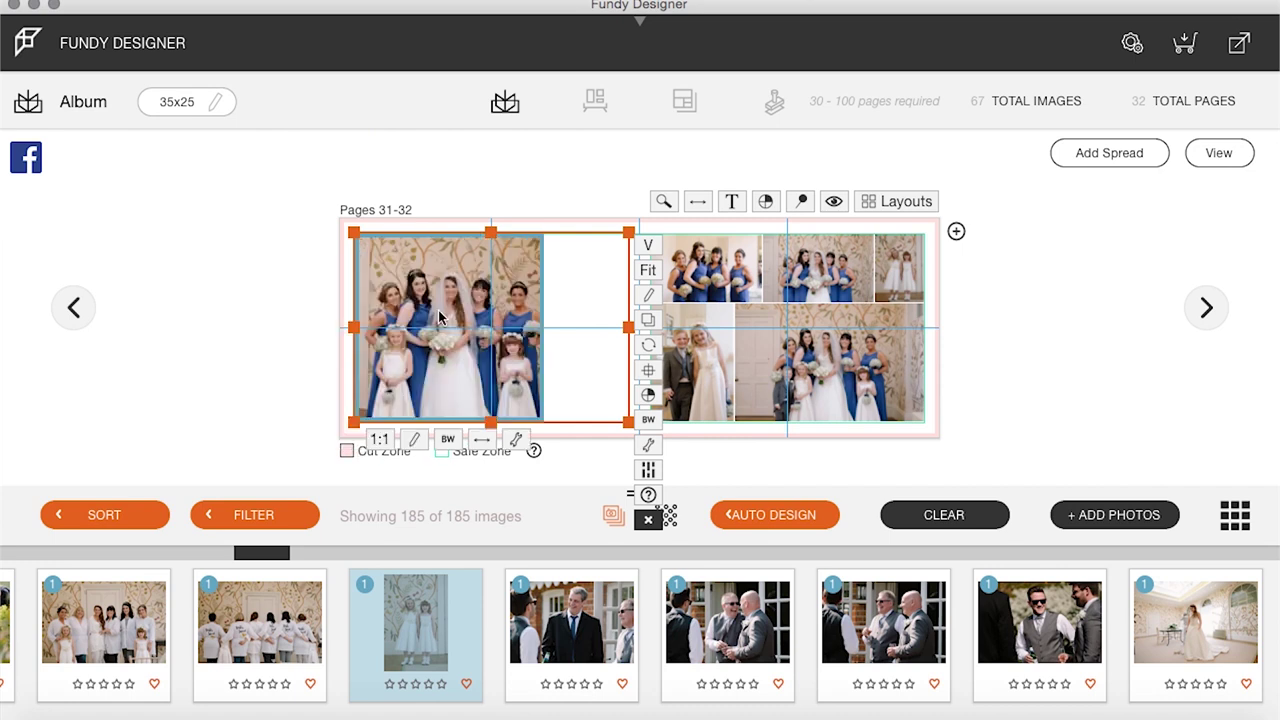
click(379, 438)
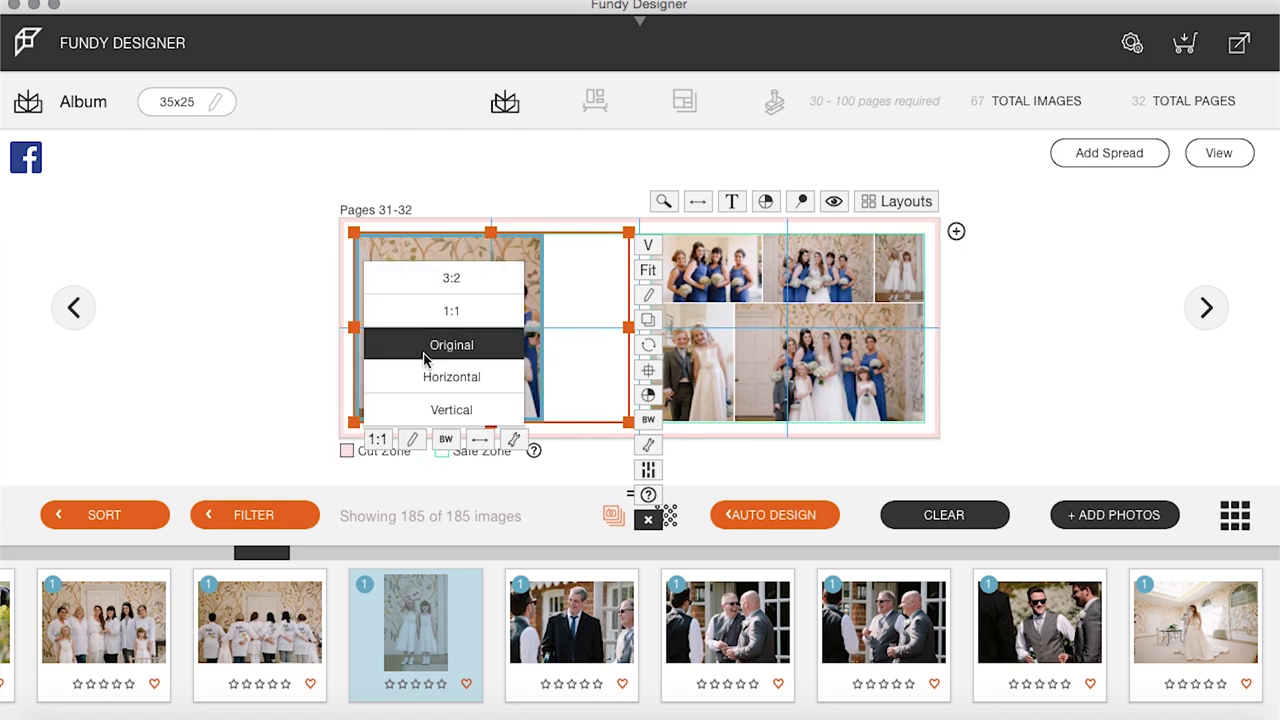
click(425, 352)
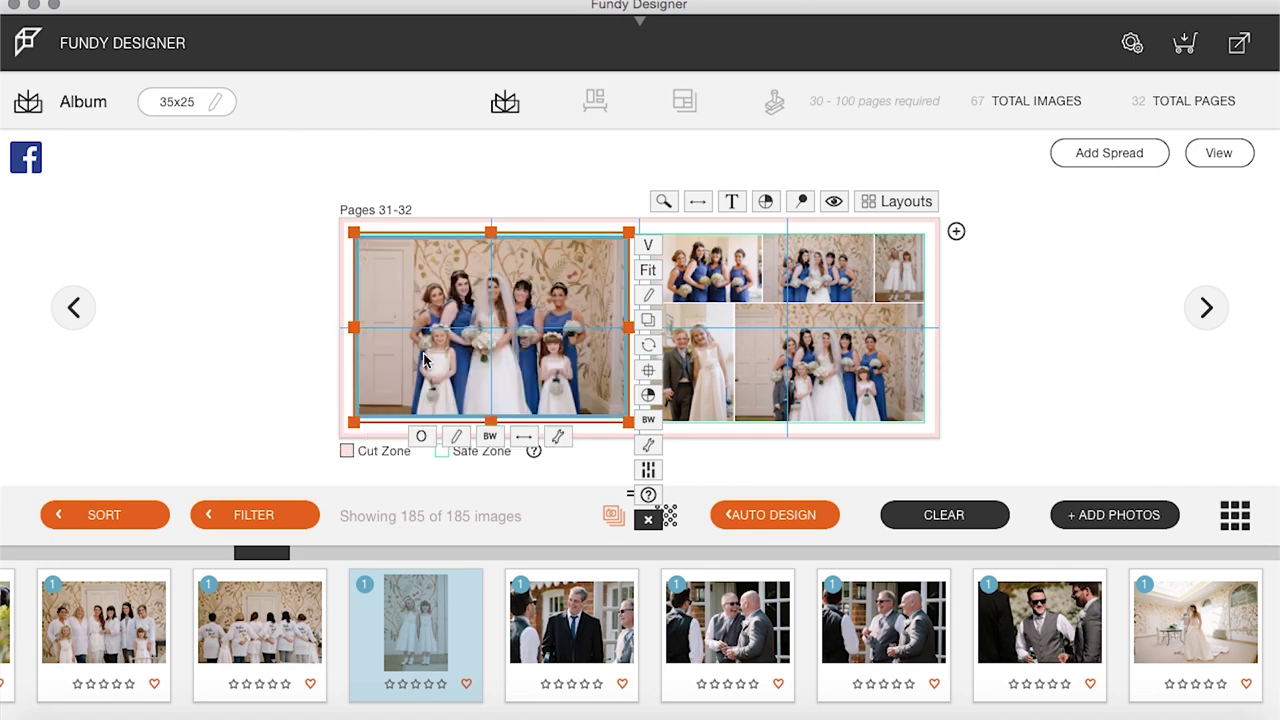
Zoom in on the large bridal group photo and reposition it within its frame
click(555, 437)
drag(445, 382, 467, 380)
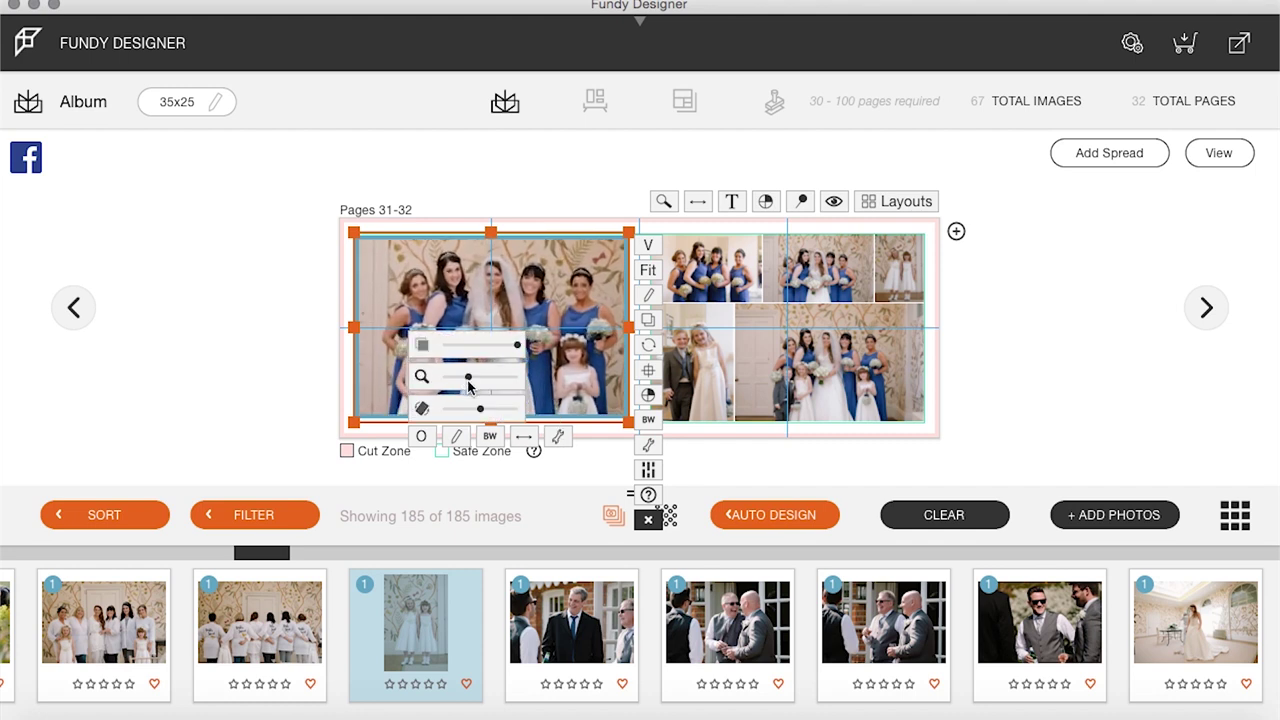
scroll(537, 347, down, 3)
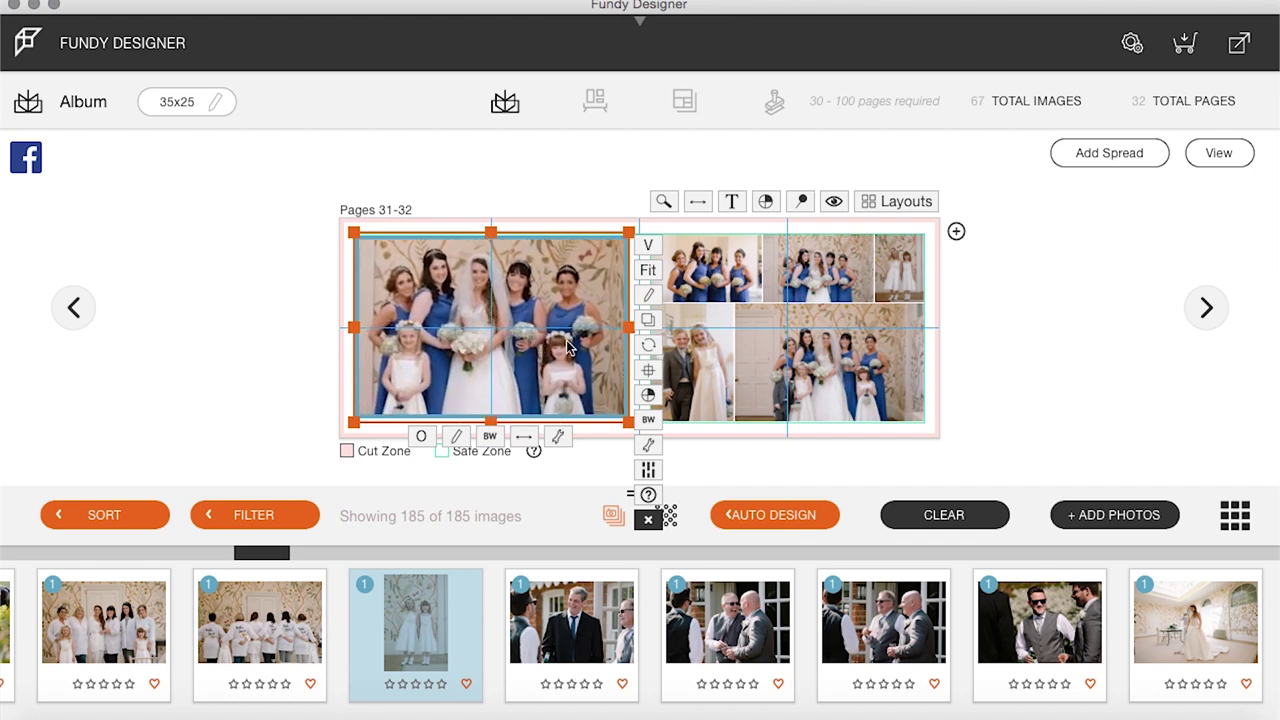
Enlarge the middle photo in the upper row of the five-photo grid within its frame
click(713, 385)
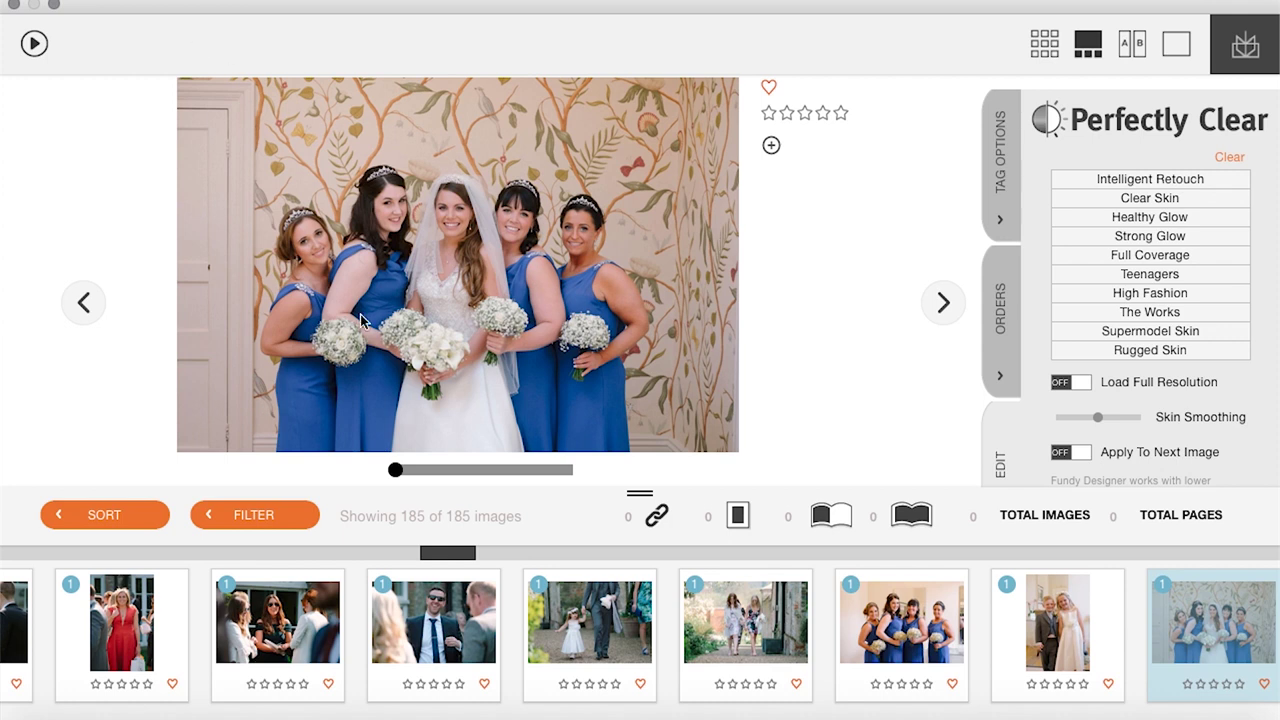
click(14, 5)
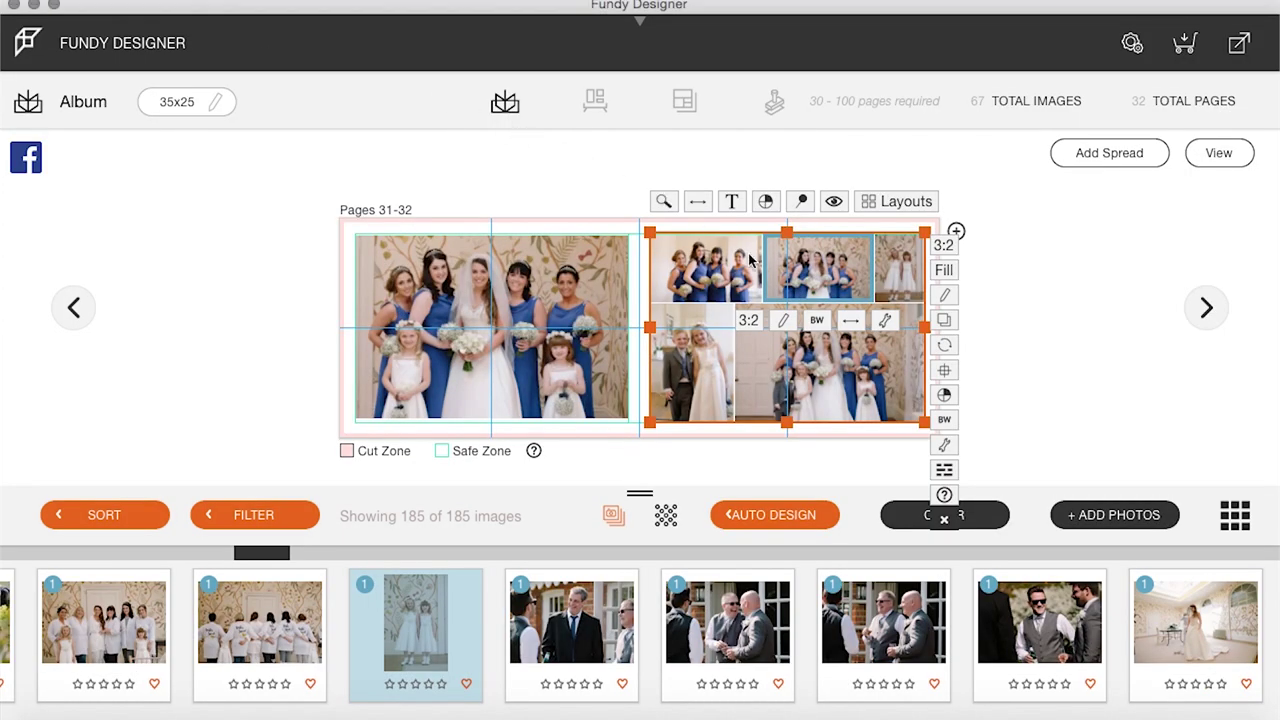
click(885, 321)
drag(771, 384, 790, 386)
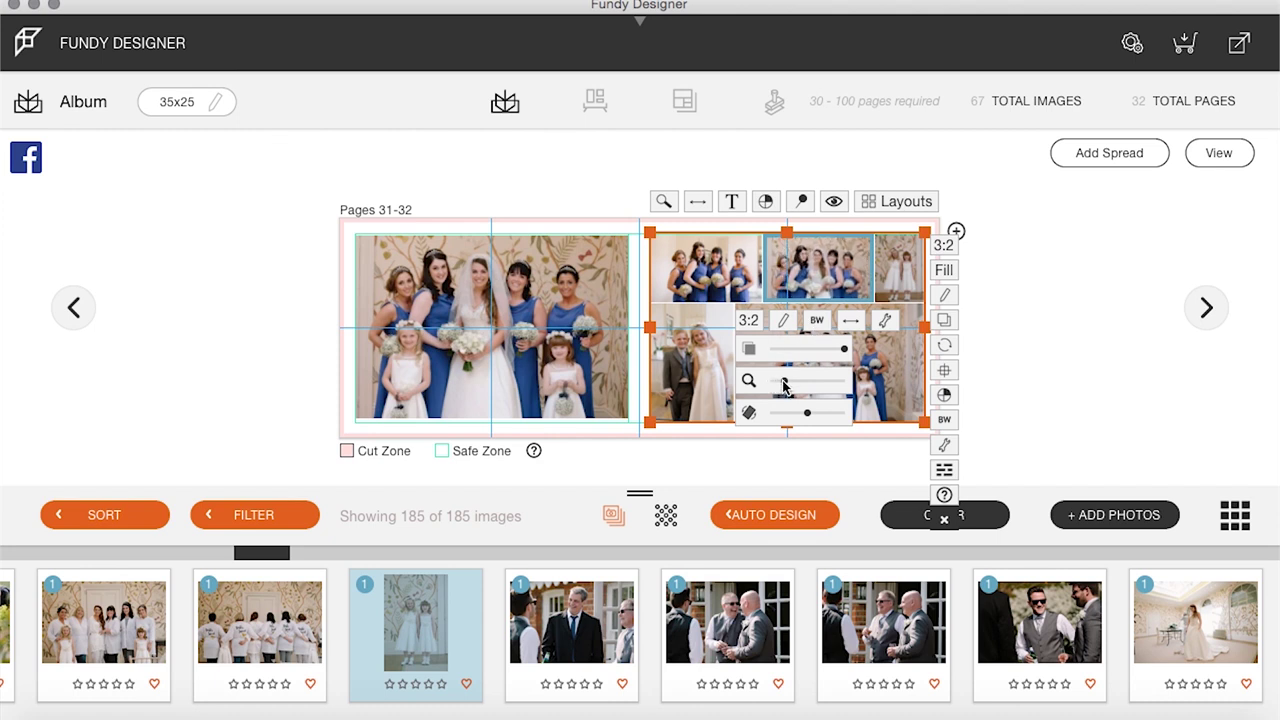
click(700, 305)
Zoom in on the large group photo in the grid's lower row, and return to the overview of all spreads
click(818, 354)
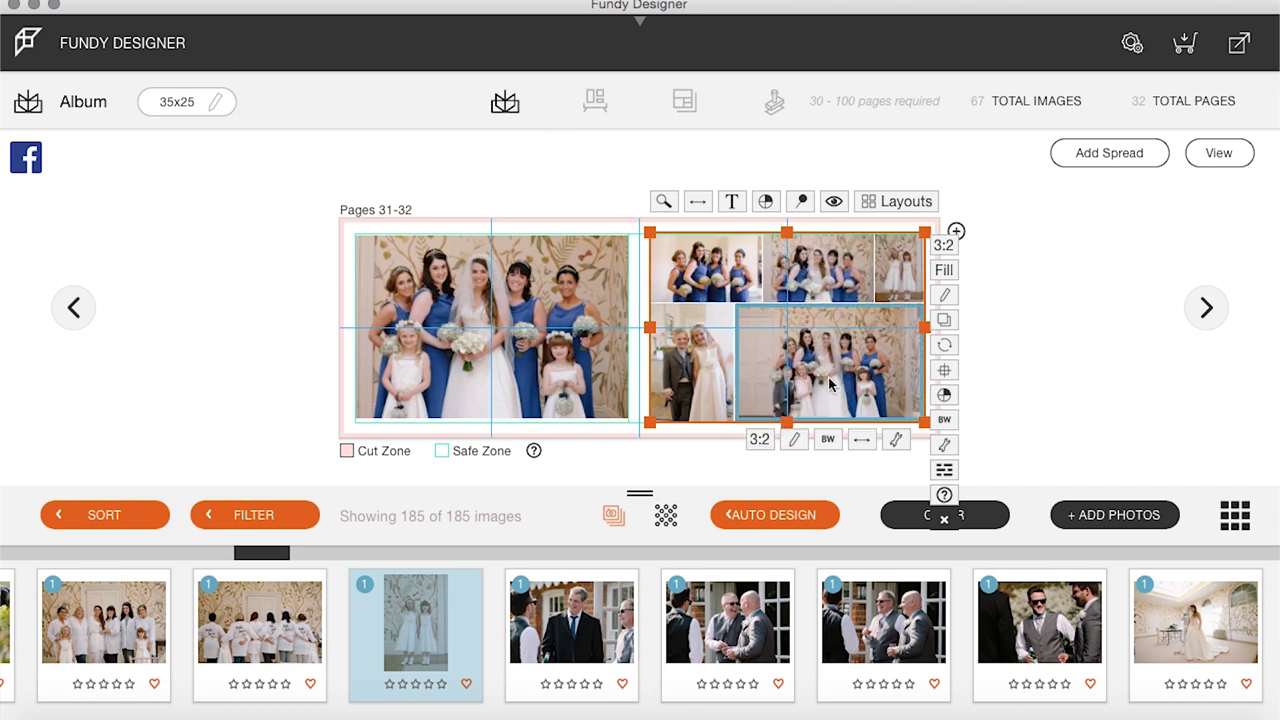
click(895, 440)
drag(783, 386, 810, 386)
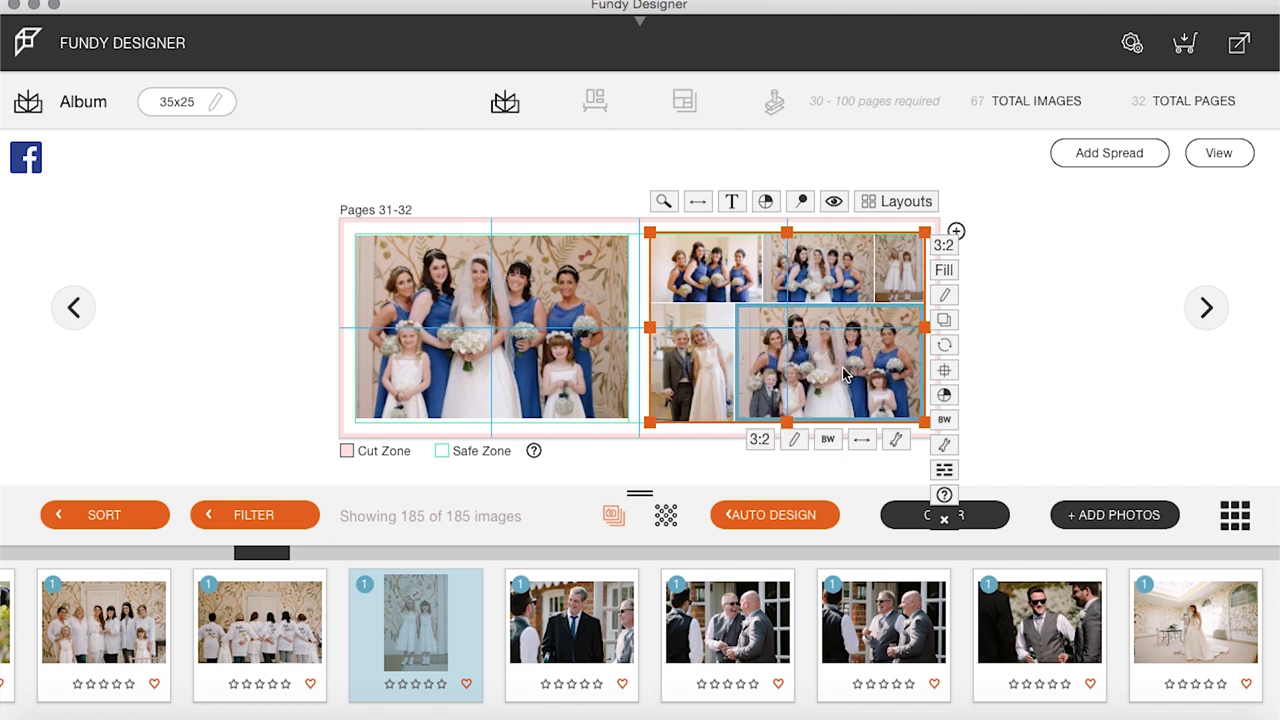
click(1229, 152)
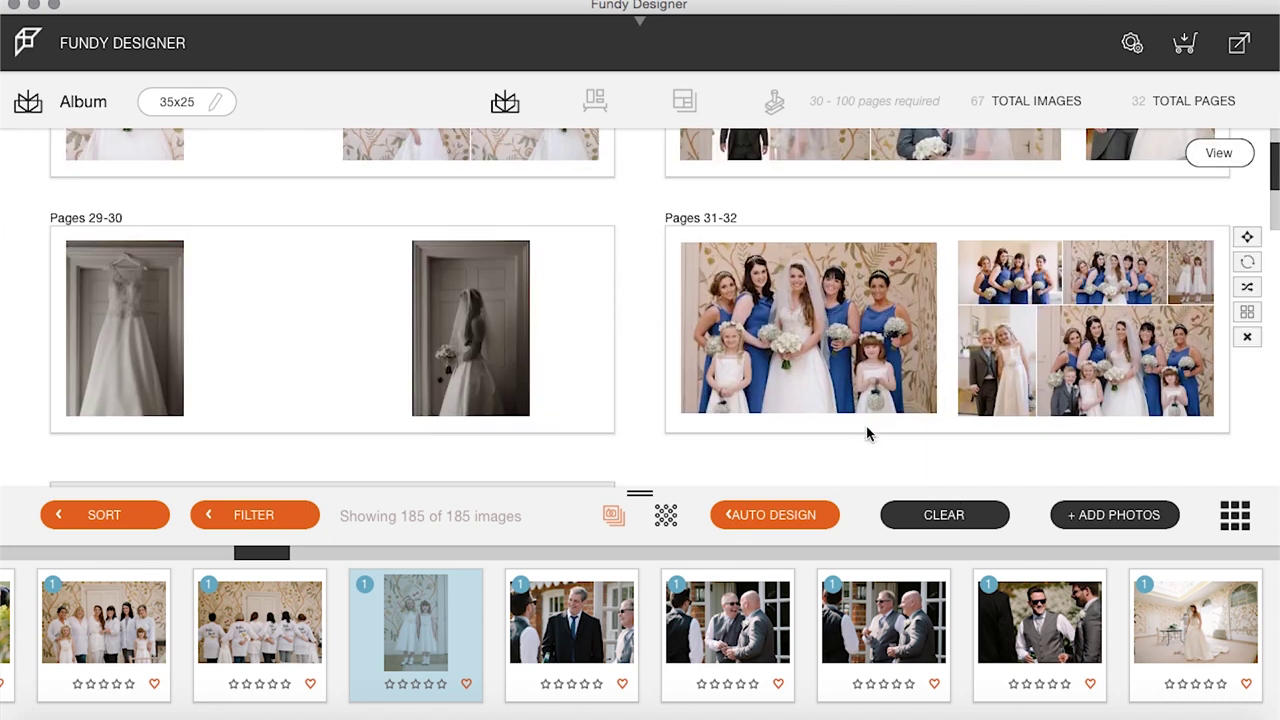
Create a spread for pages 33-34 from the three red-carpet aisle photos, and shift the first photo slightly within its frame
scroll(866, 425, down, 2)
scroll(898, 604, right, 10)
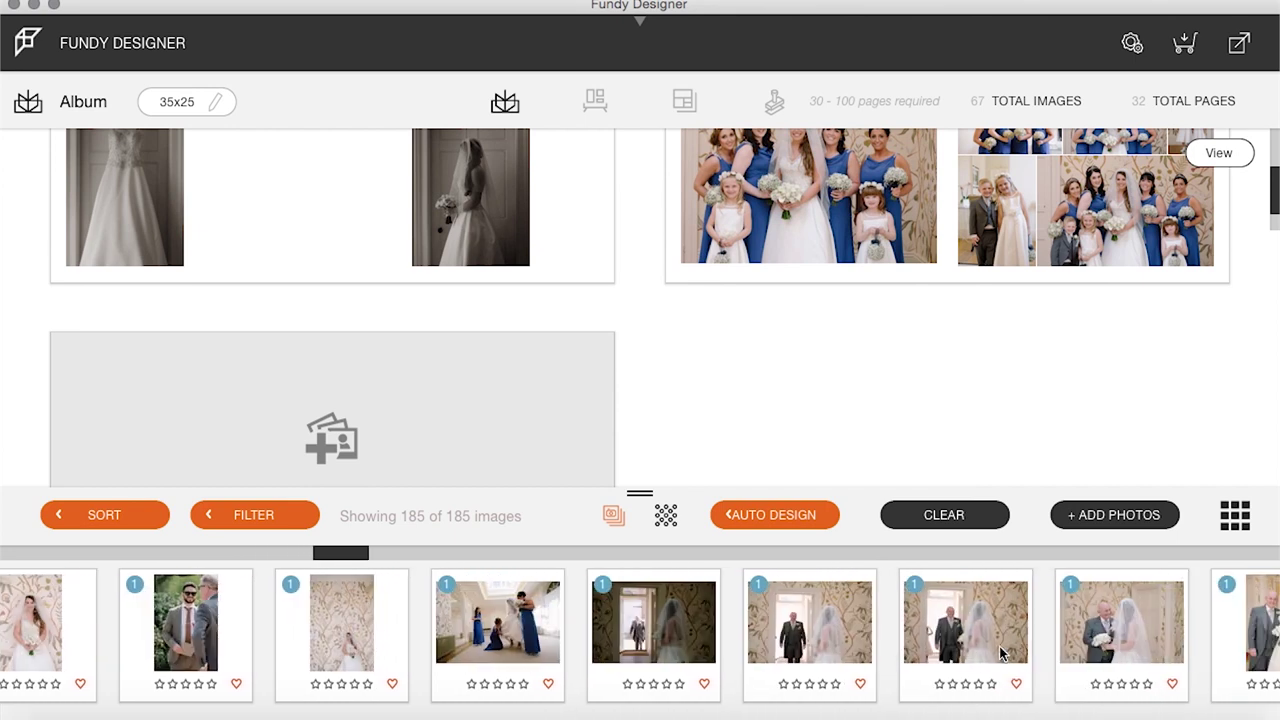
scroll(1003, 654, right, 10)
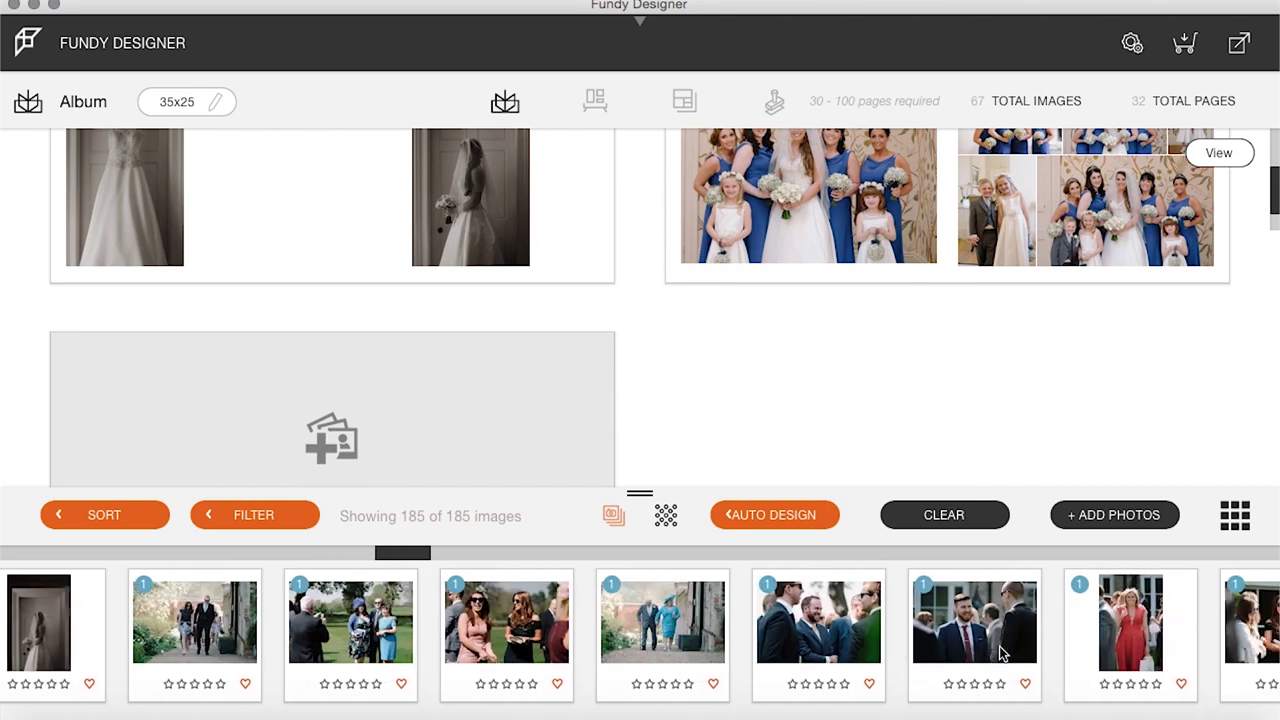
scroll(1000, 652, right, 8)
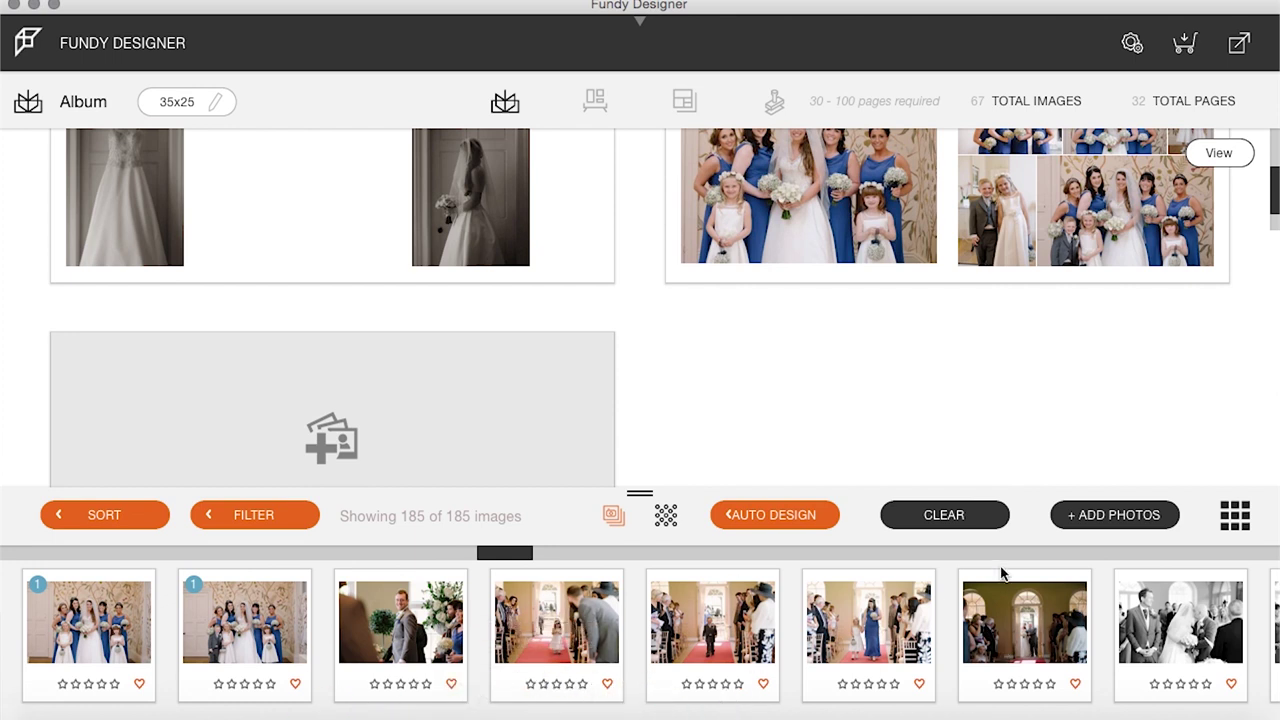
click(543, 619)
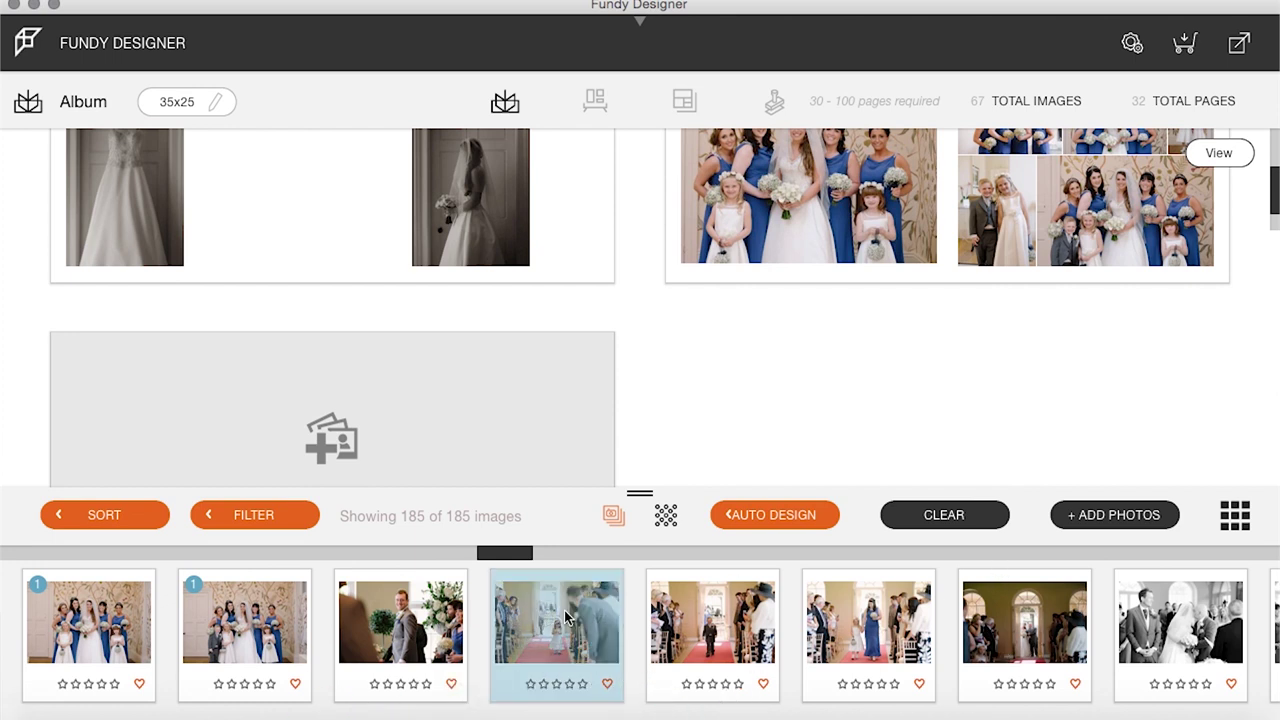
shift+click(668, 628)
shift+click(891, 606)
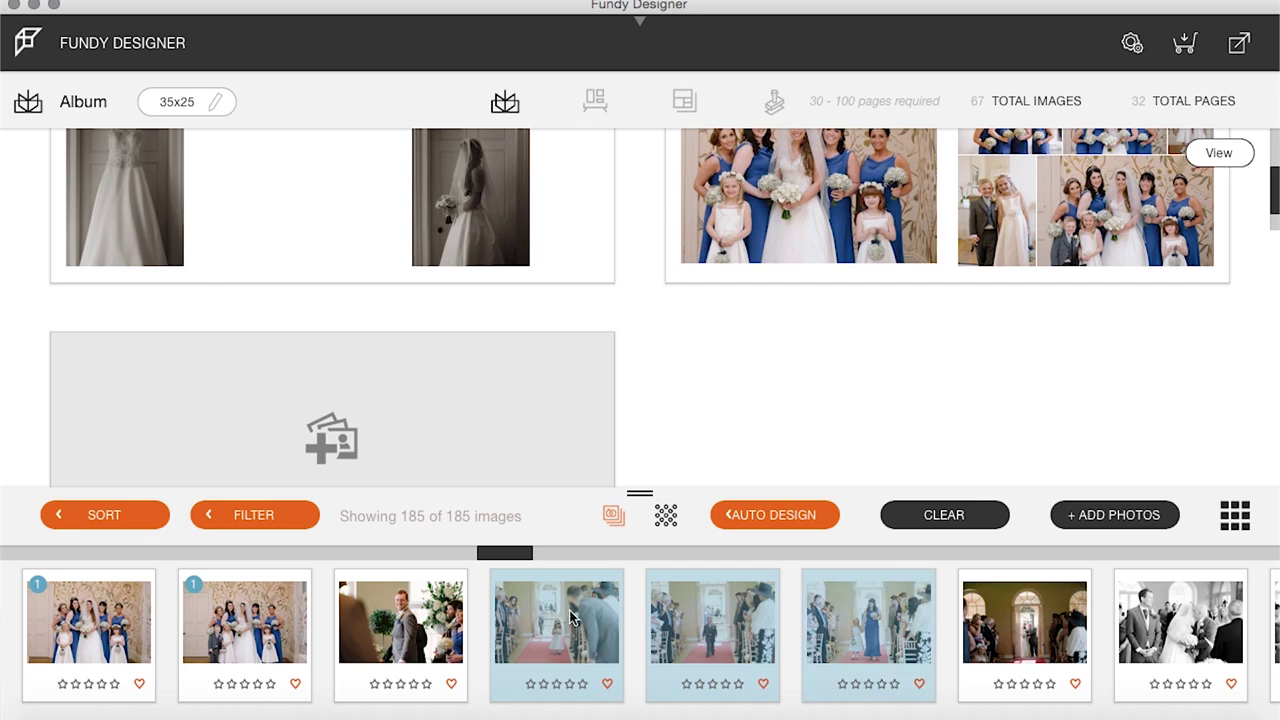
drag(396, 428, 398, 430)
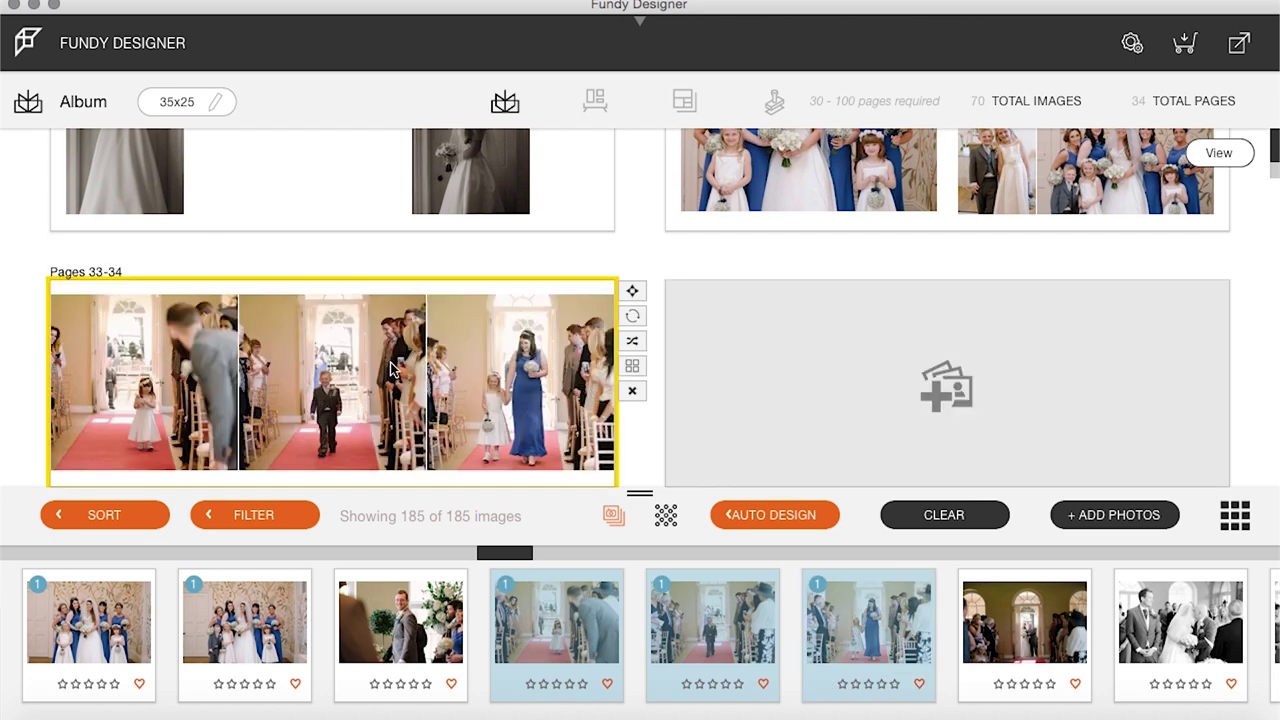
mouse_move(173, 324)
mouse_down()
mouse_move(144, 316)
mouse_move(178, 326)
mouse_up()
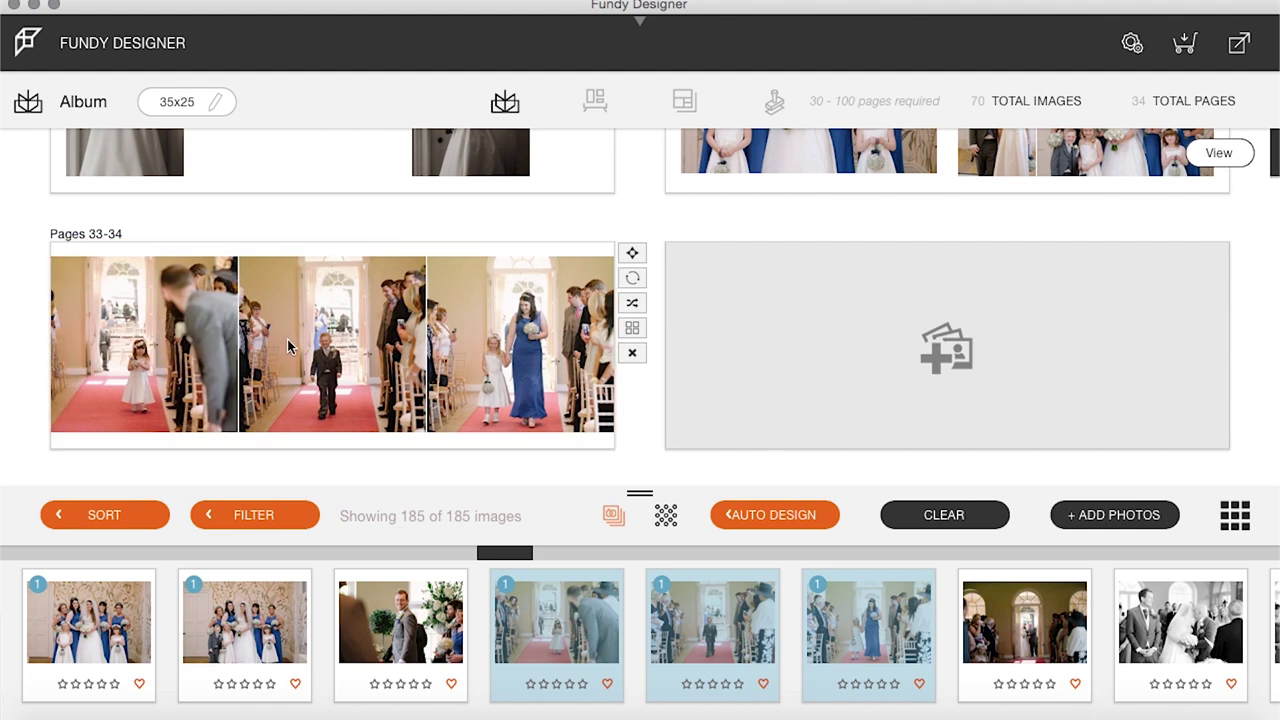
Open the pages 33-34 spread and apply the album layout with three equal photos side by side and white bands above and below
double_click(287, 340)
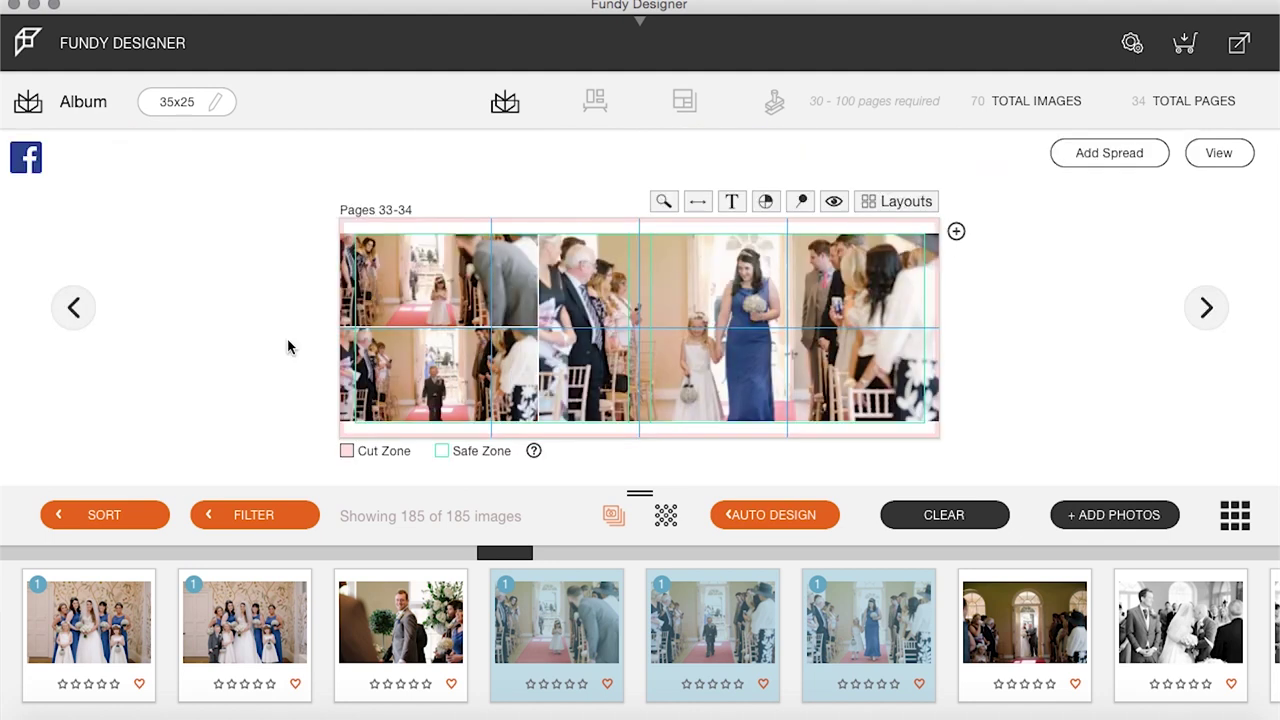
click(892, 199)
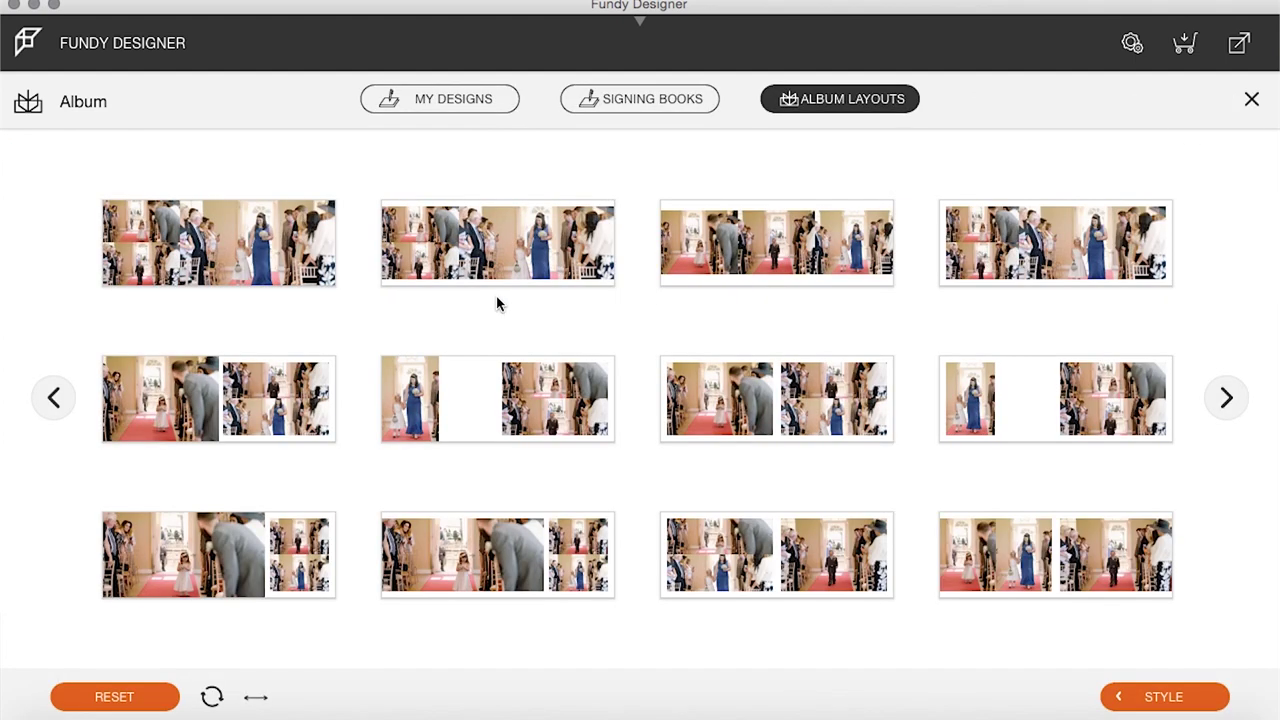
click(796, 243)
Swap the bridesmaid and flower girl photo into the centre of pages 33-34, and return to the overview of all spreads
drag(832, 306, 690, 336)
click(673, 337)
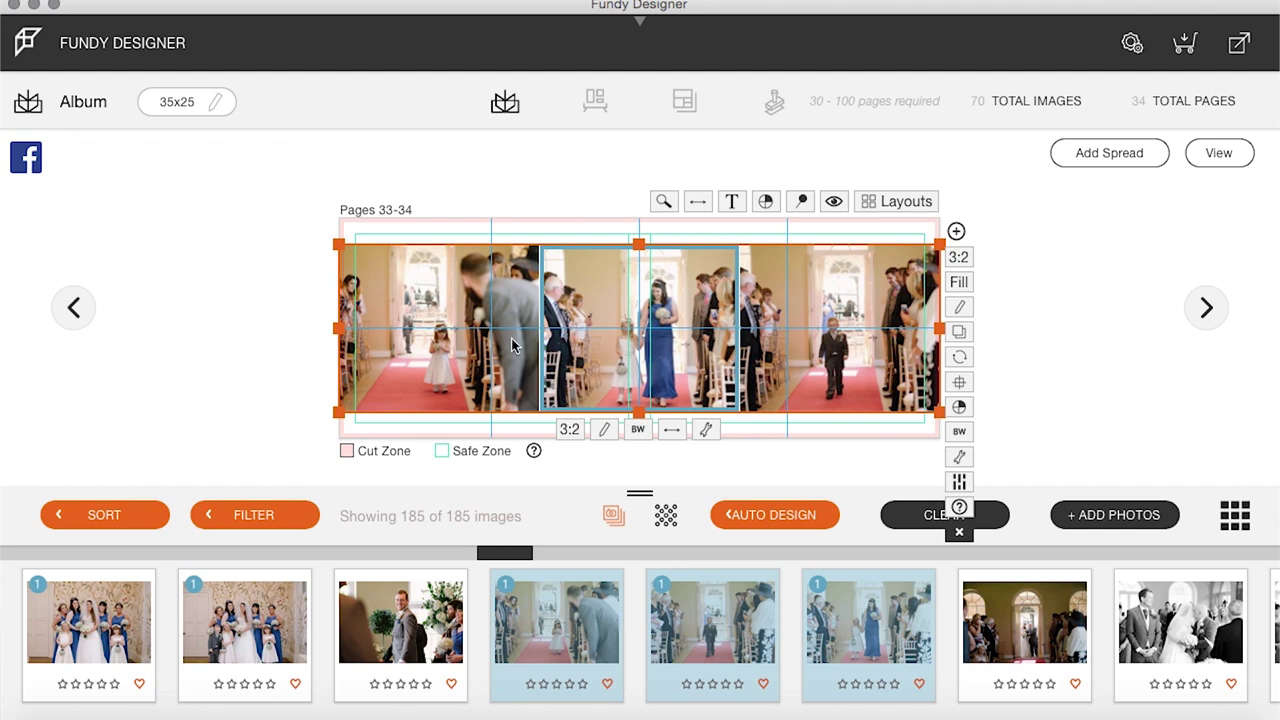
click(456, 335)
click(1218, 150)
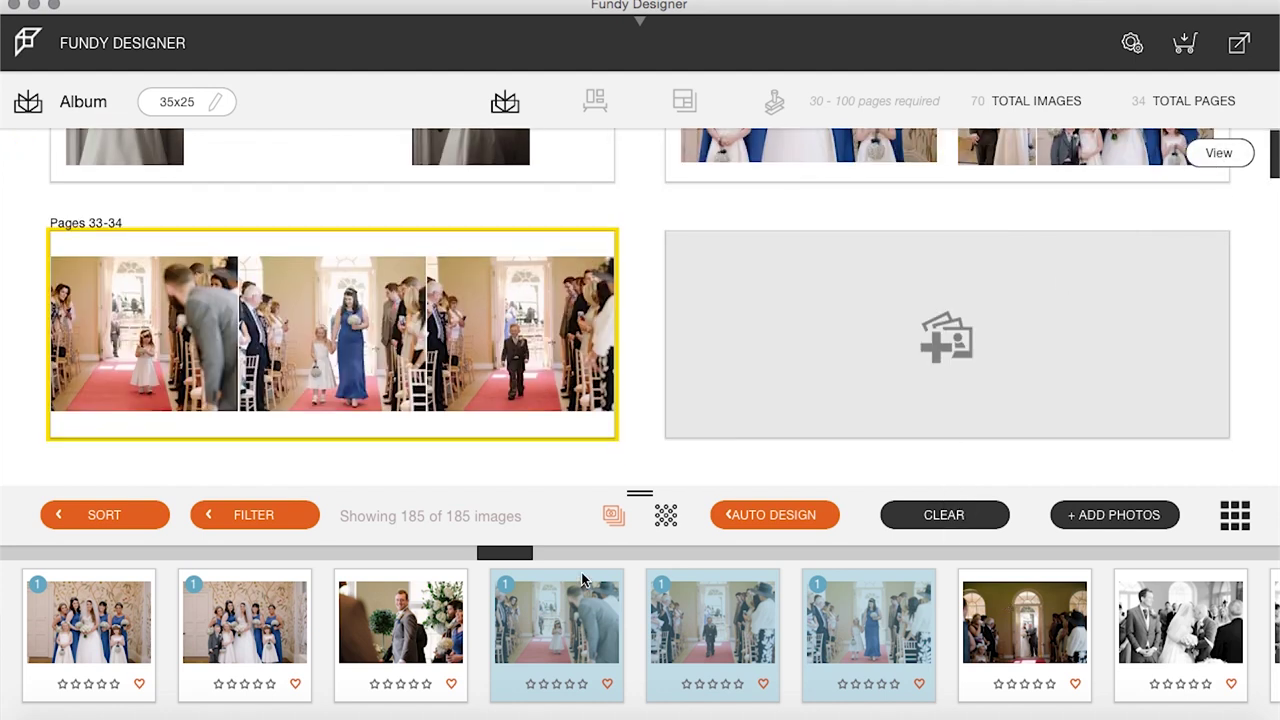
Create a spread for pages 35-36 from the smiling groom photo and the dark doorway photo of the bride's entrance
click(396, 614)
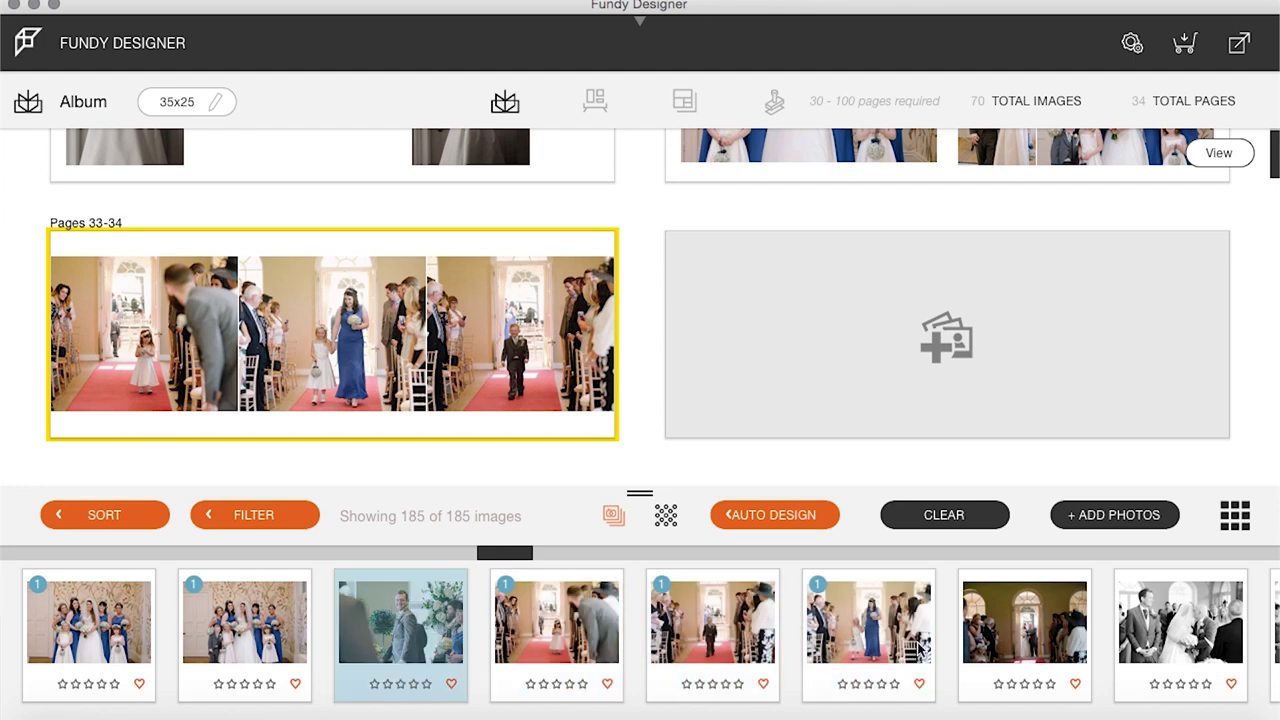
super+click(1074, 650)
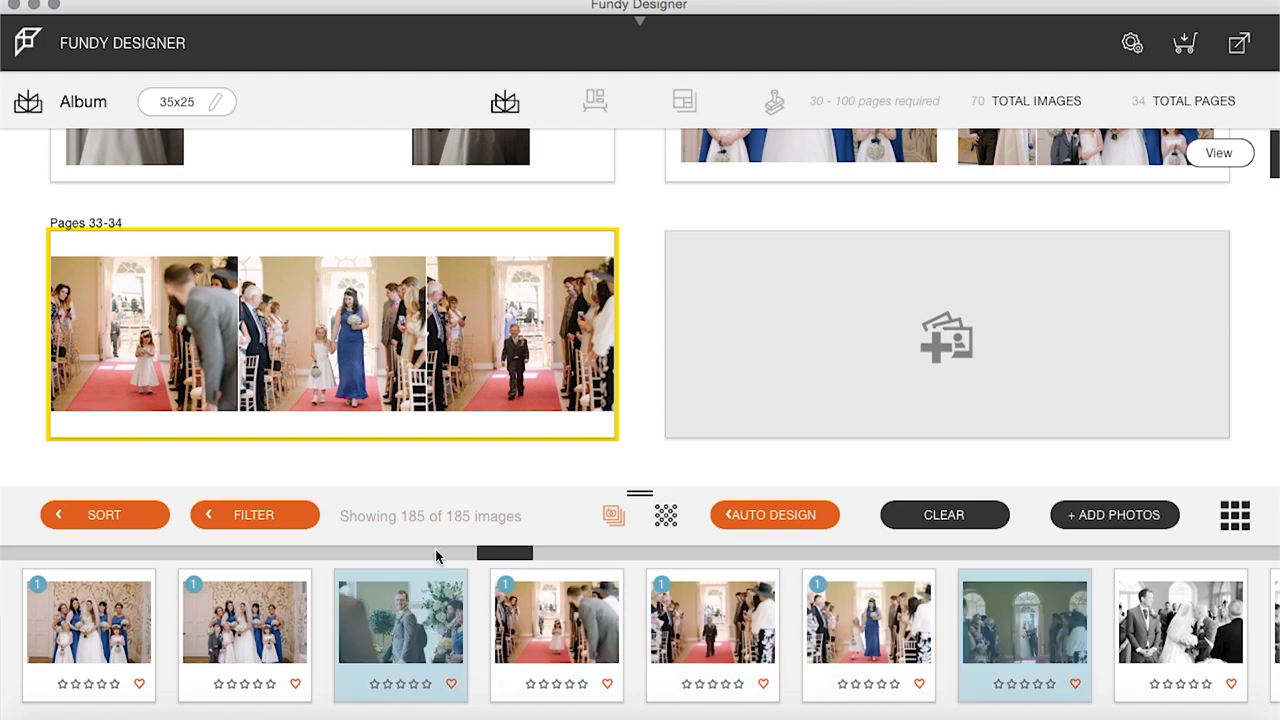
drag(396, 626, 828, 312)
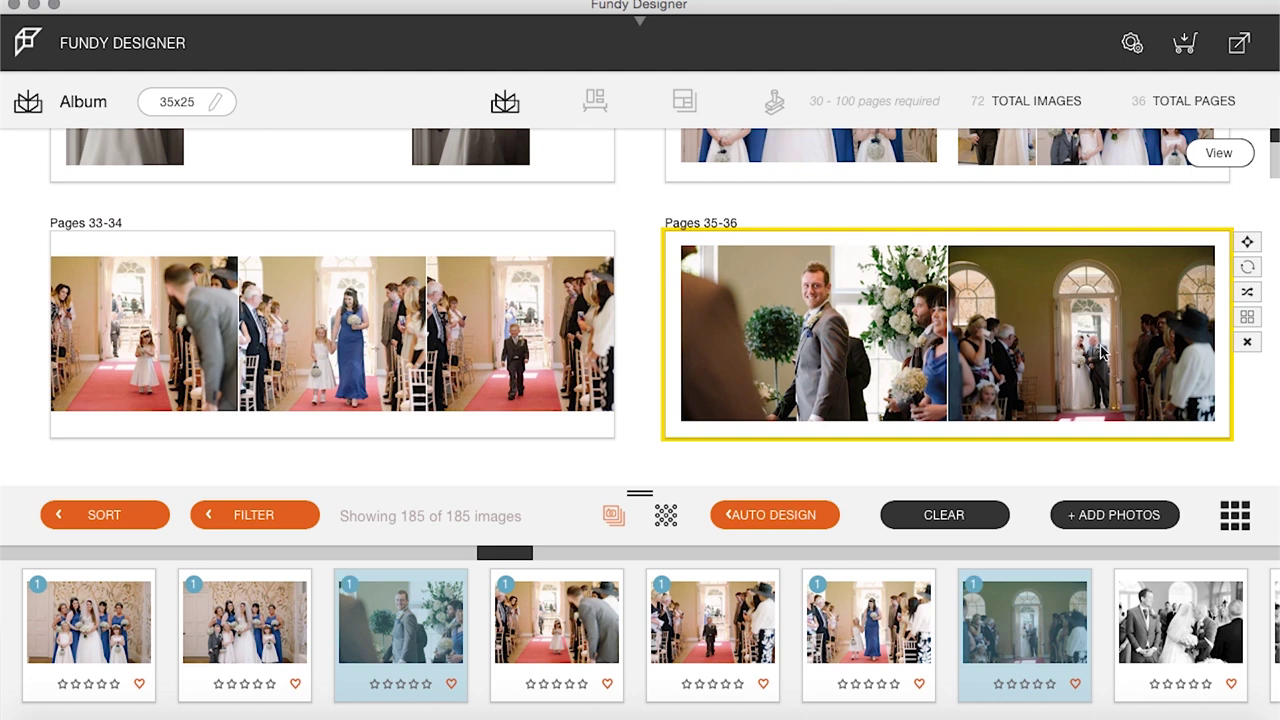
Open the pages 35-36 spread and enlarge the doorway photo and the groom photo slightly within their frames
double_click(1056, 320)
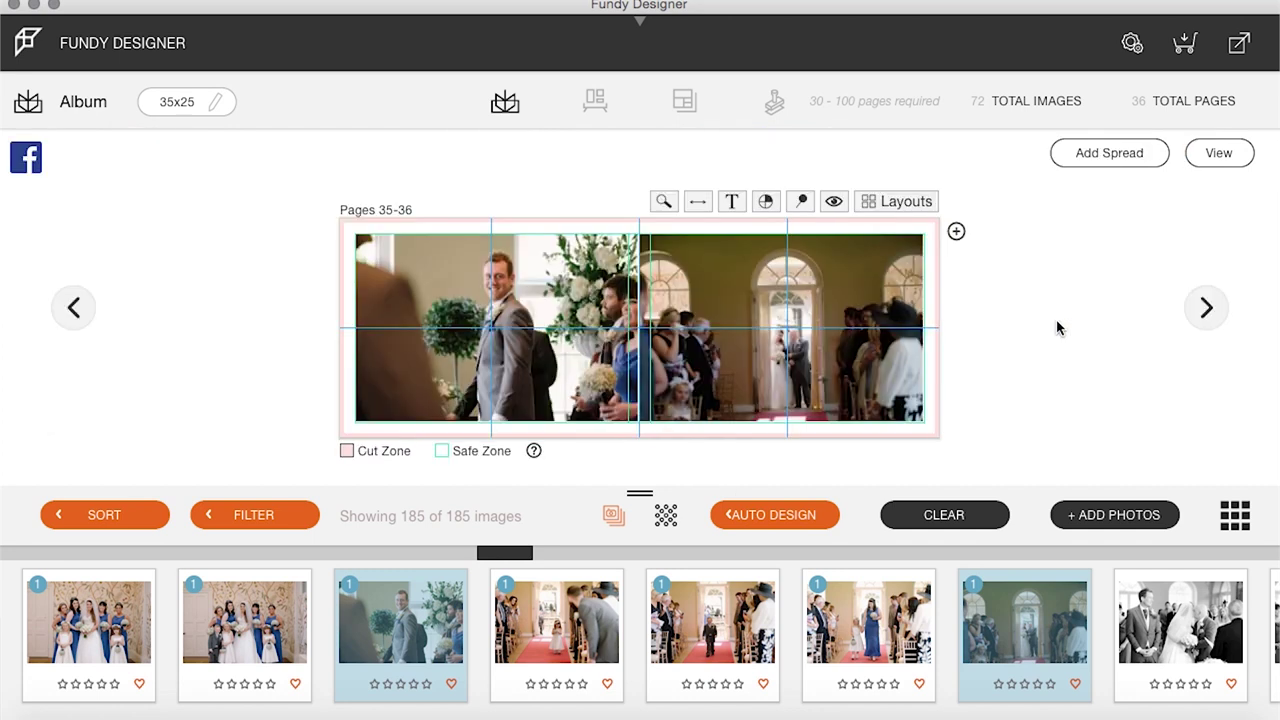
click(808, 330)
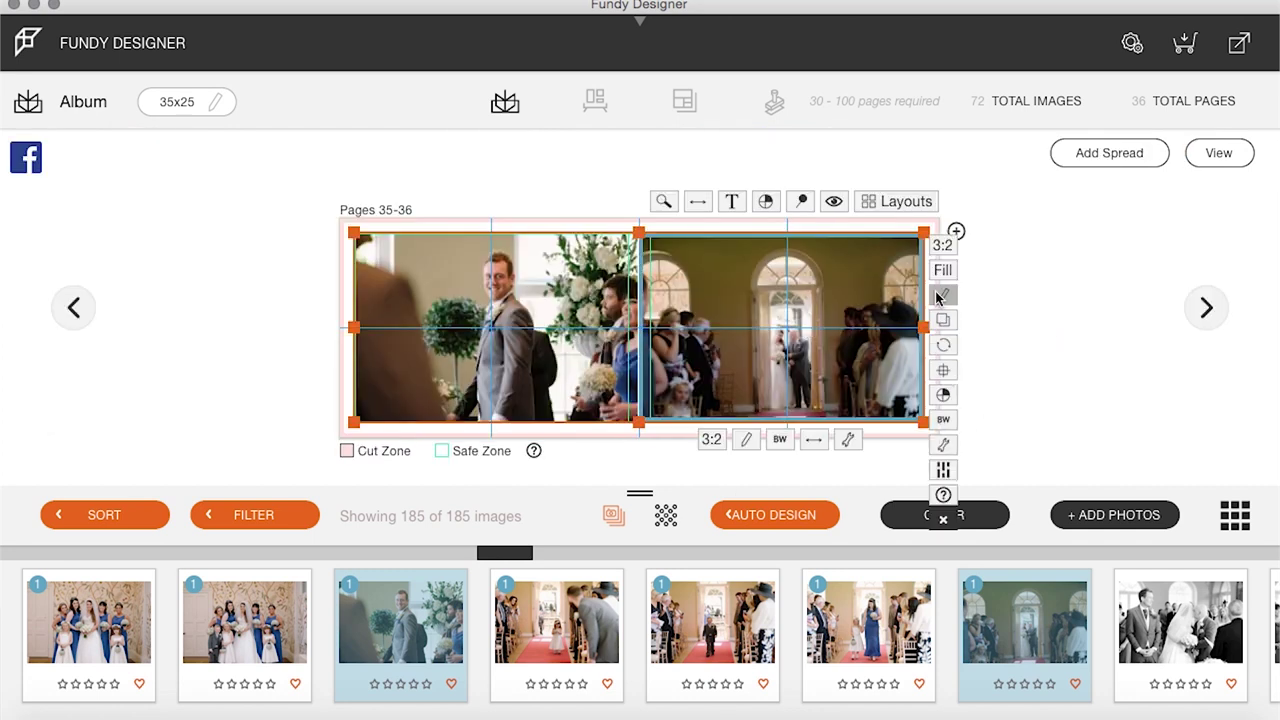
click(847, 438)
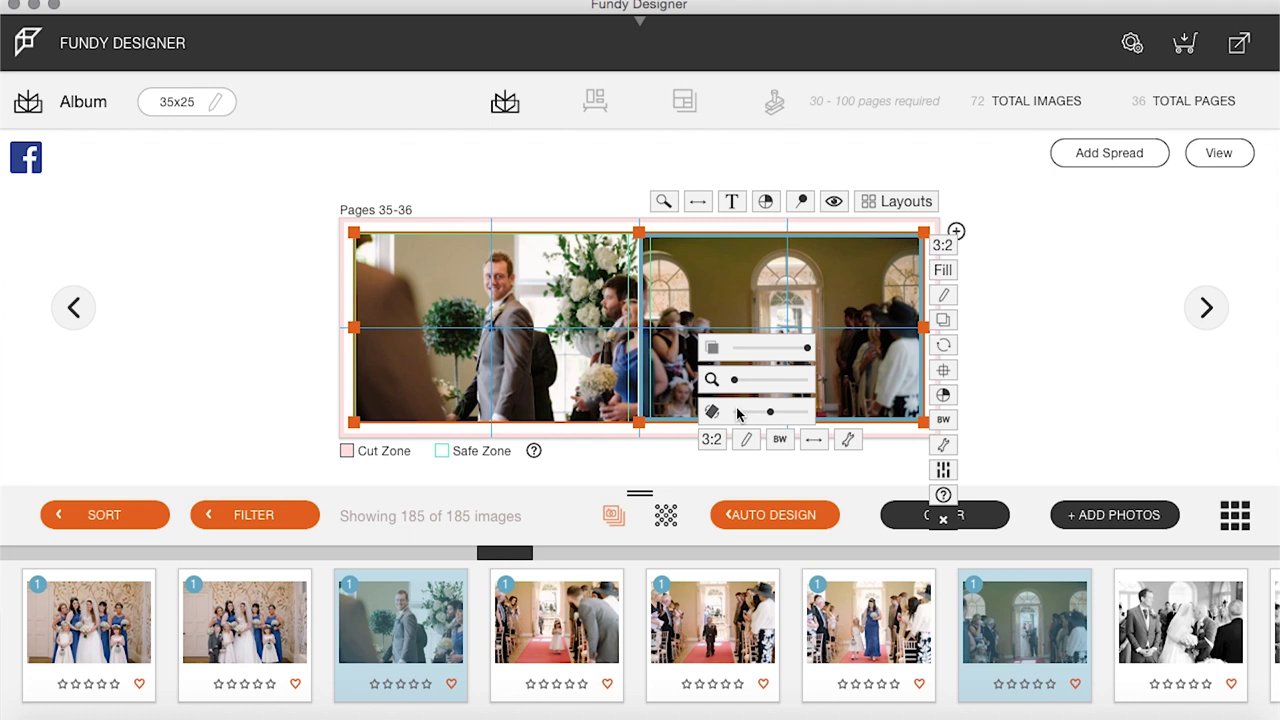
drag(735, 383, 738, 384)
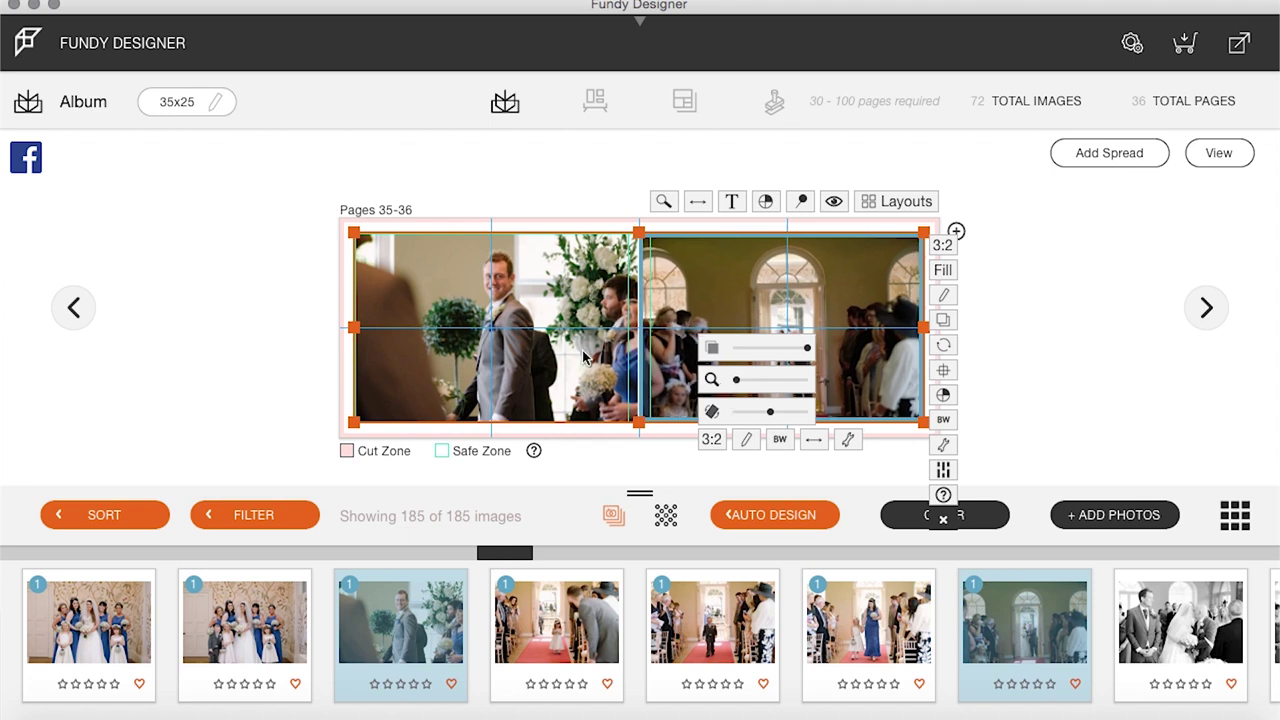
click(500, 382)
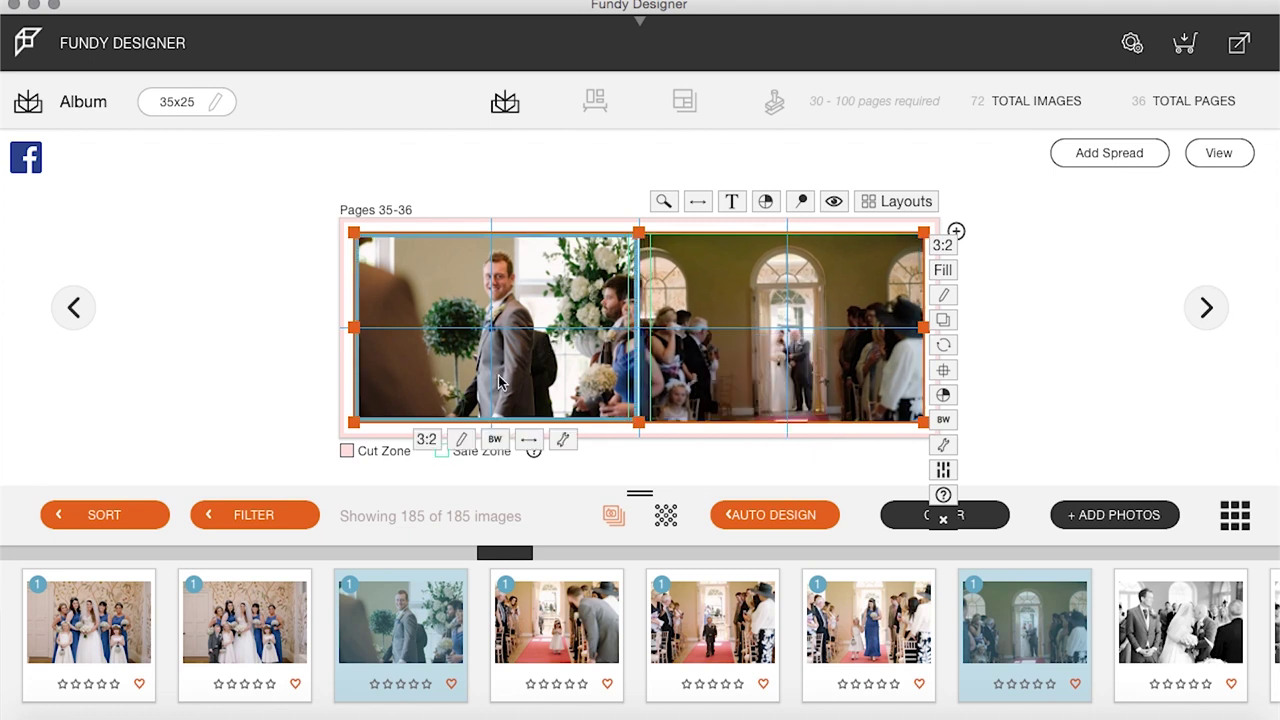
click(552, 440)
drag(449, 378, 455, 378)
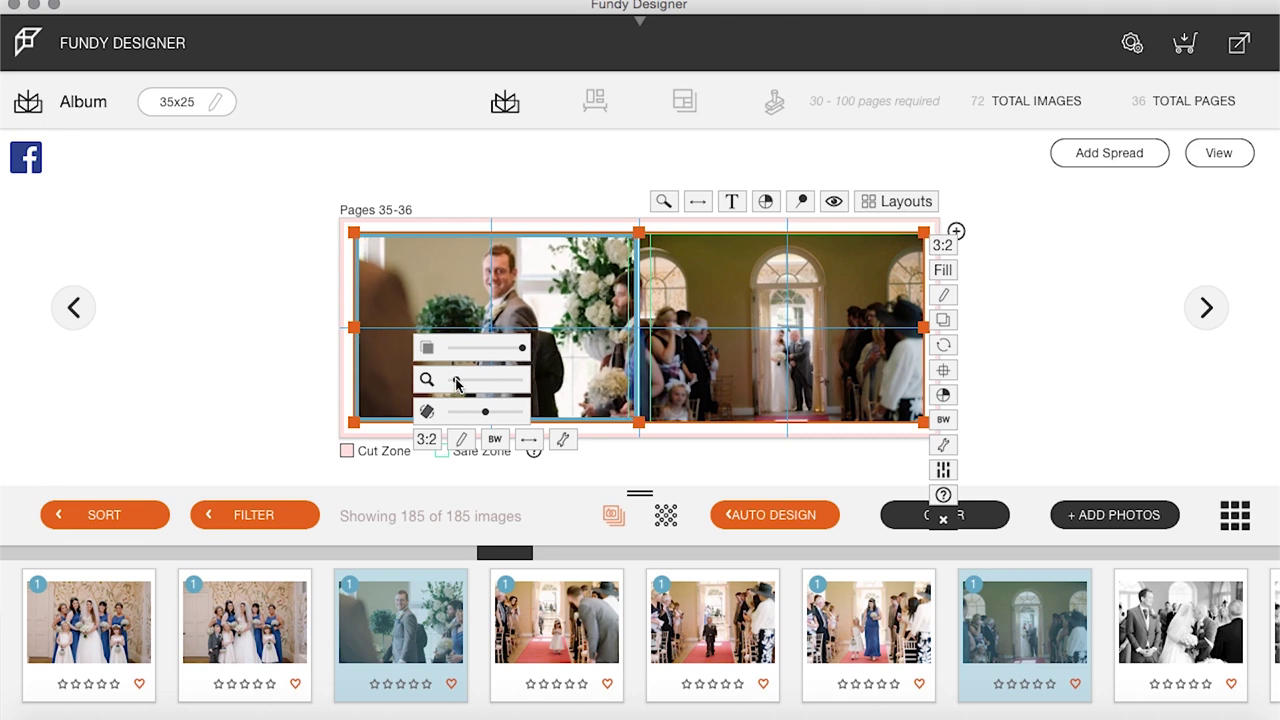
Rotate the doorway photo on pages 35-36 slightly to straighten it, and return to the overview of all spreads
click(840, 363)
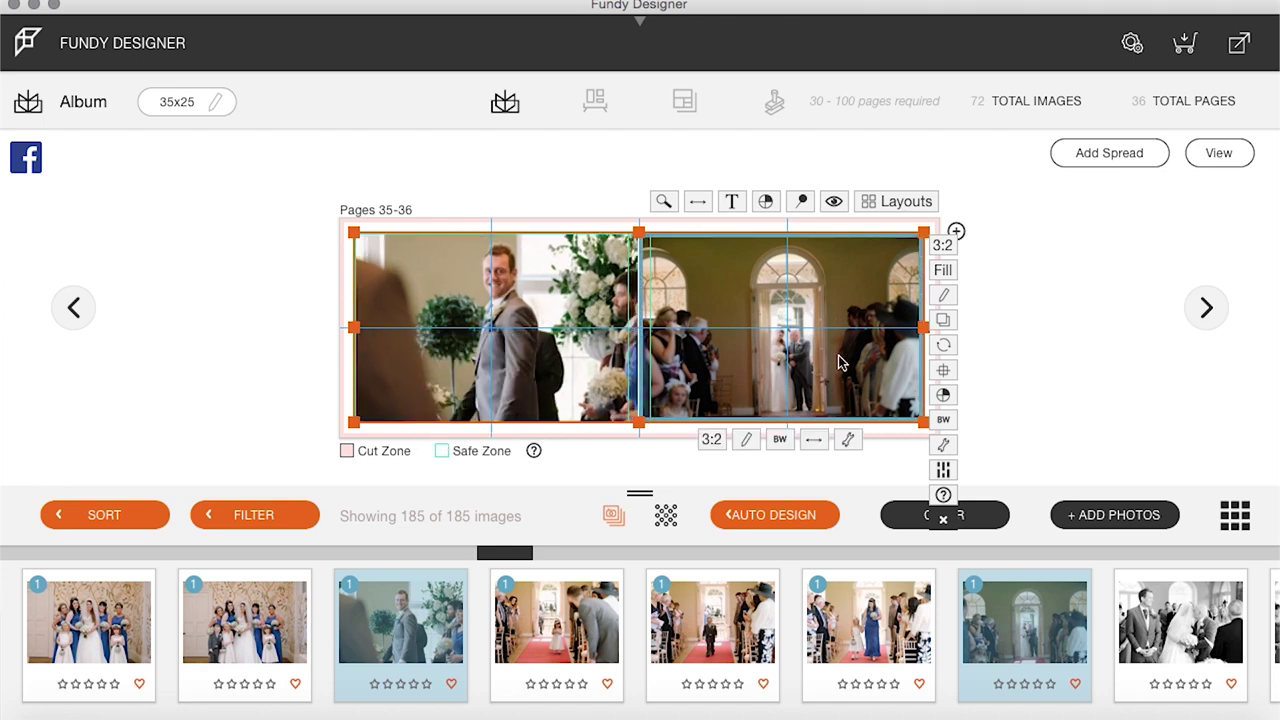
click(848, 439)
drag(769, 417, 772, 421)
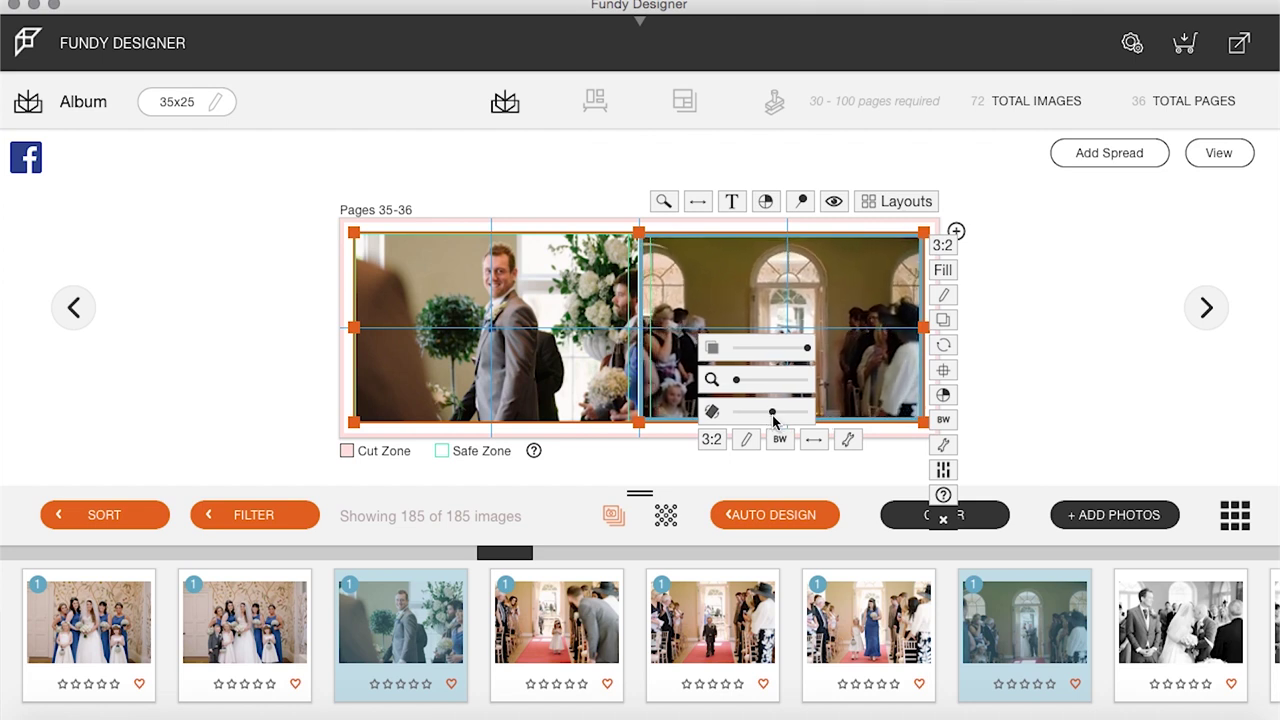
click(1219, 152)
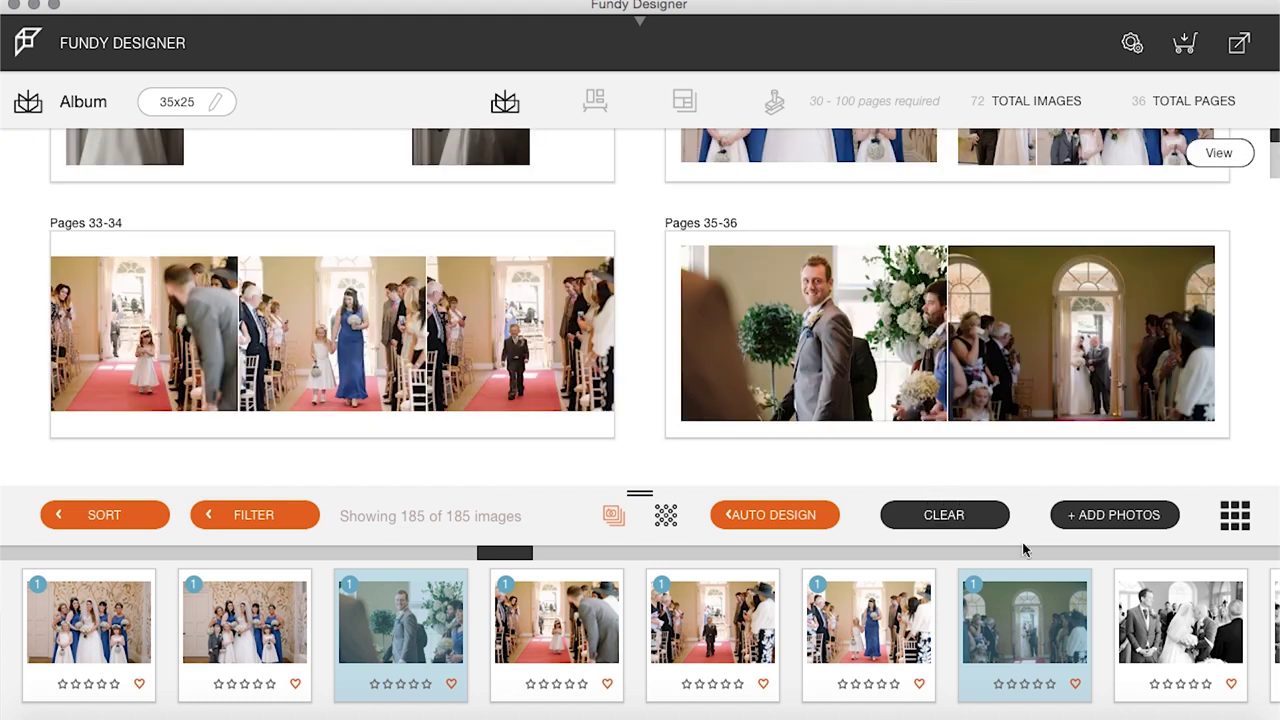
Create a spread for pages 37-38 from the nine consecutive black-and-white ceremony photos that follow the doorway photo
scroll(1016, 675, right, 5)
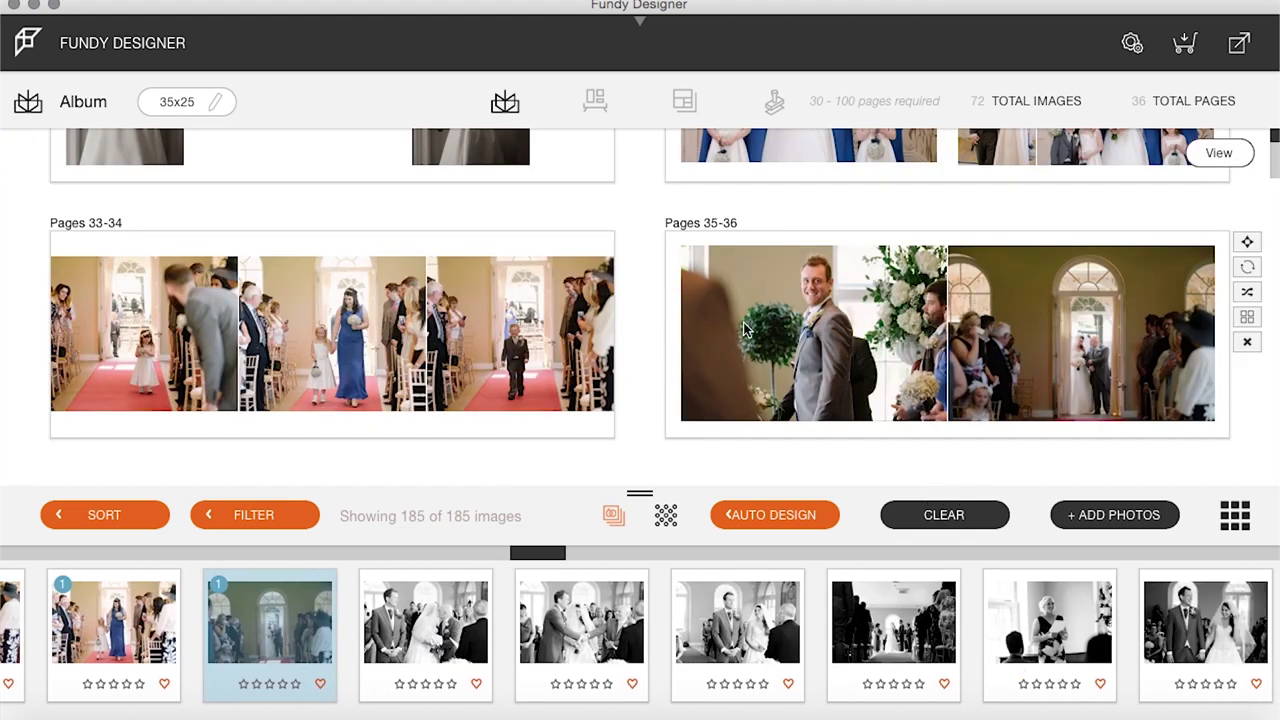
scroll(741, 322, down, 5)
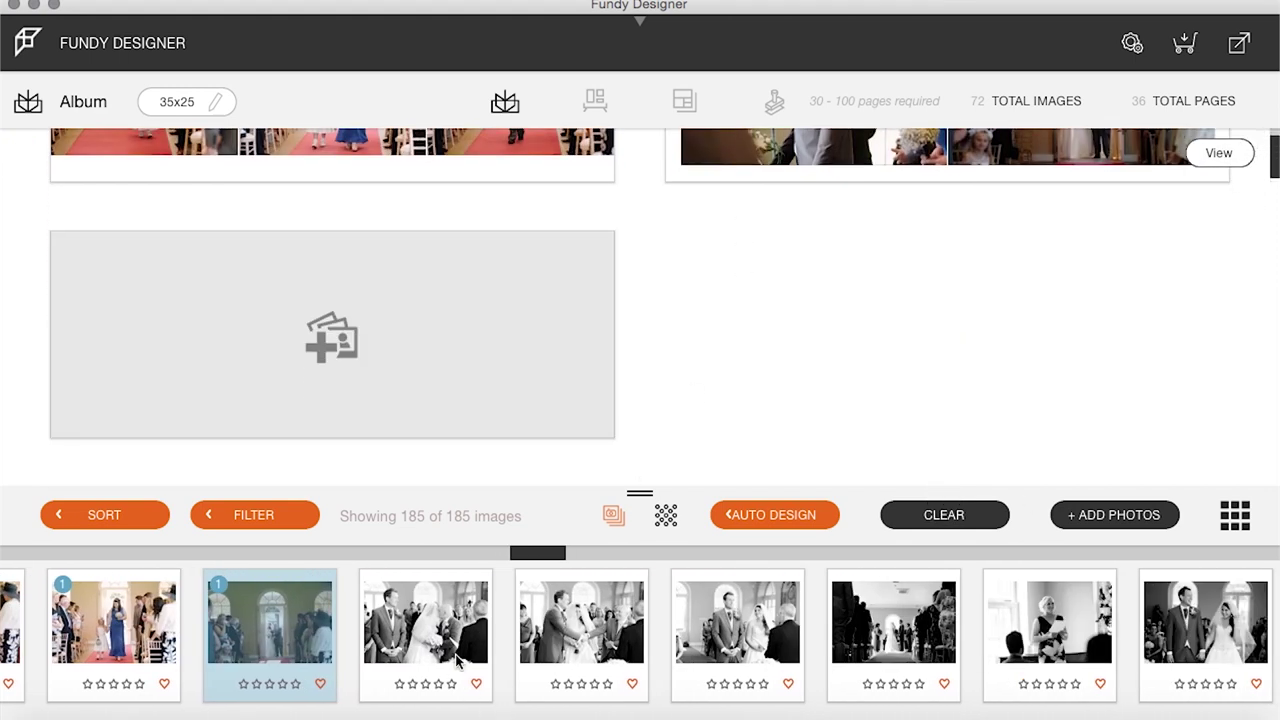
scroll(840, 602, right, 5)
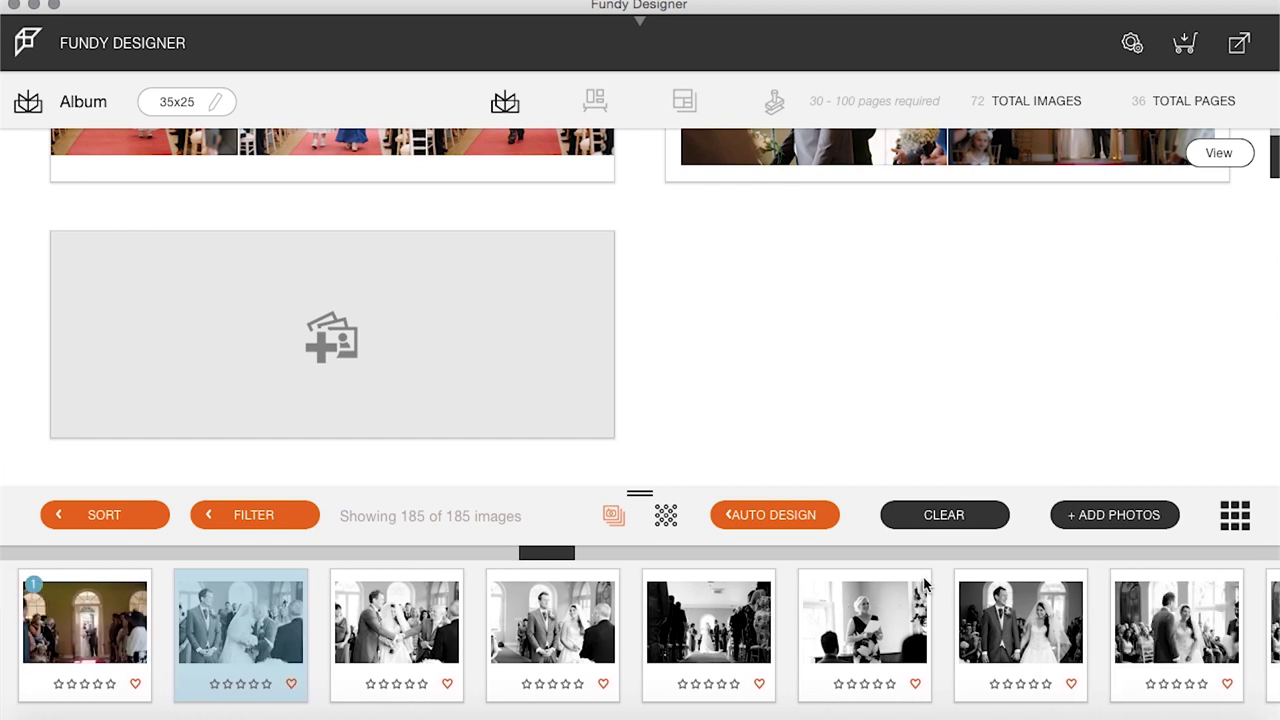
super+click(362, 632)
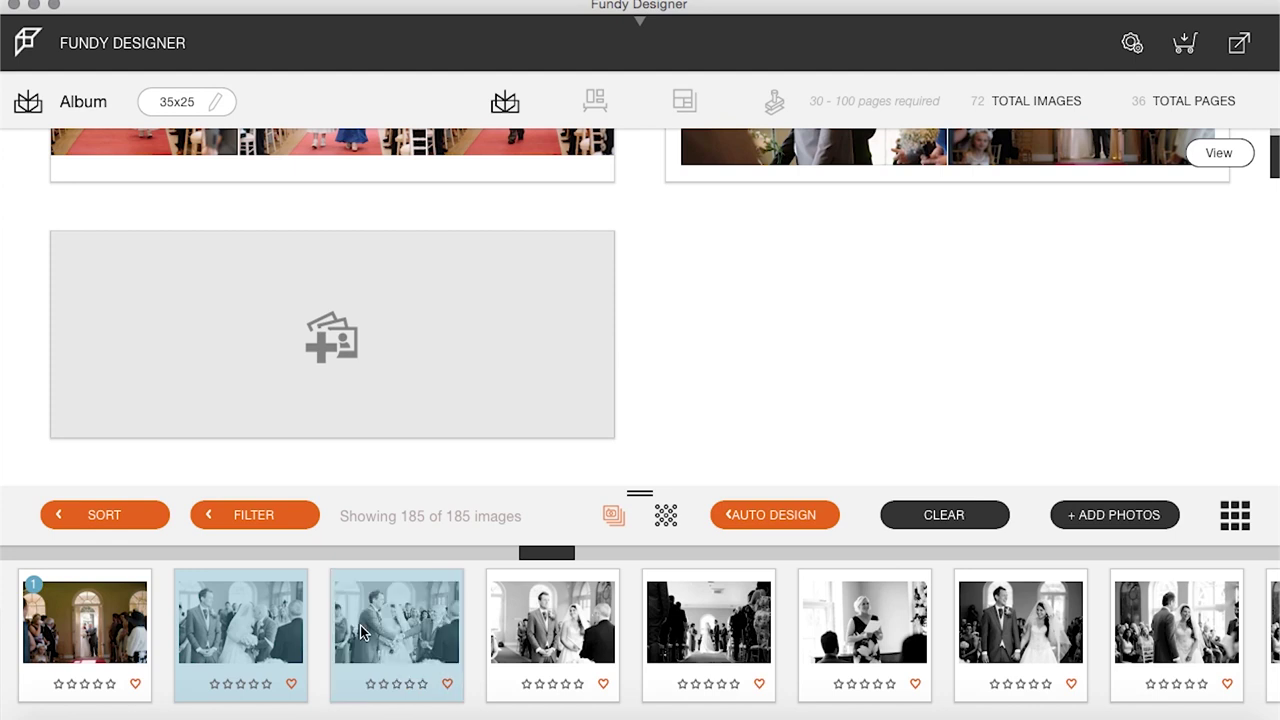
super+click(533, 634)
super+click(690, 636)
super+click(826, 636)
super+click(1005, 622)
scroll(1088, 620, right, 10)
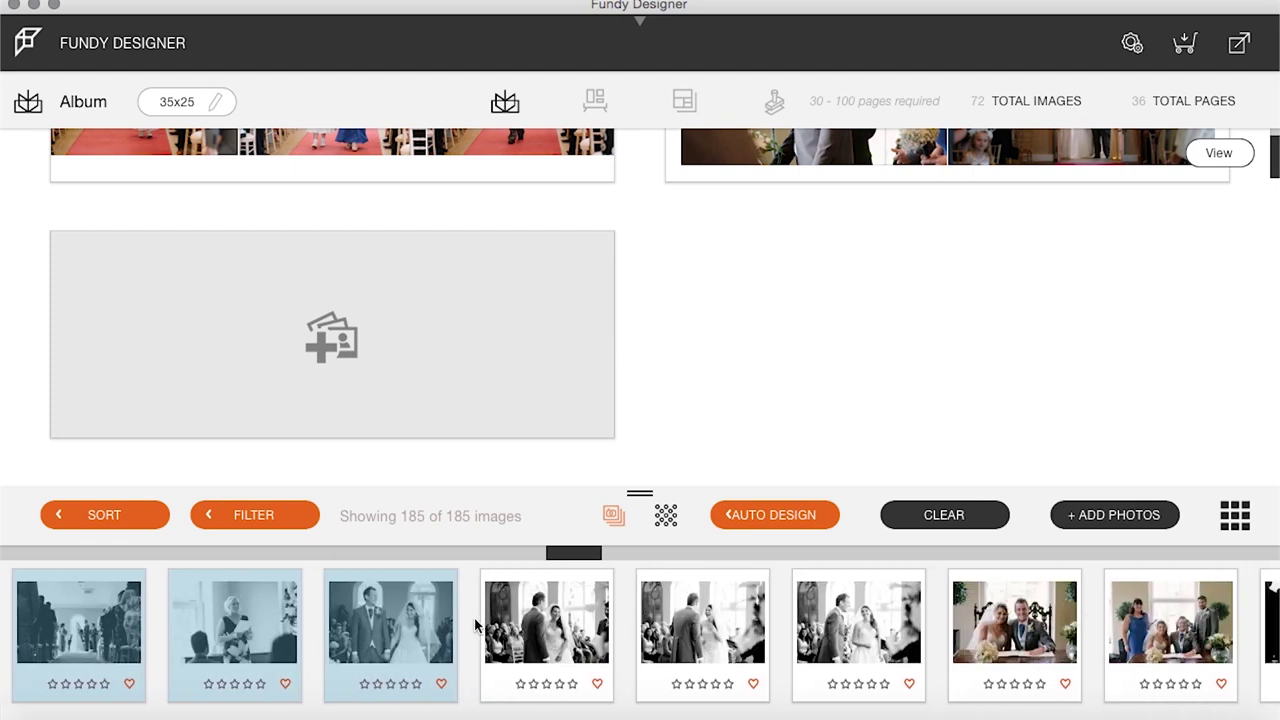
super+click(493, 633)
super+click(672, 638)
super+click(868, 634)
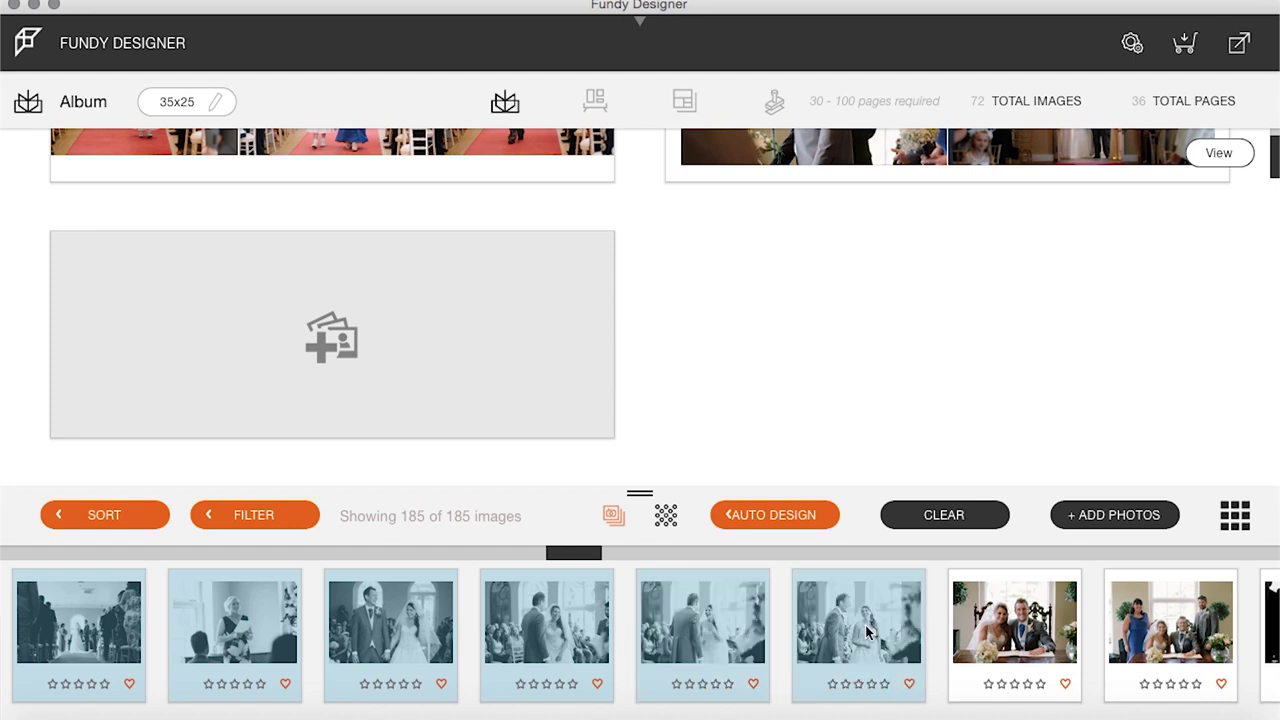
drag(675, 603, 410, 310)
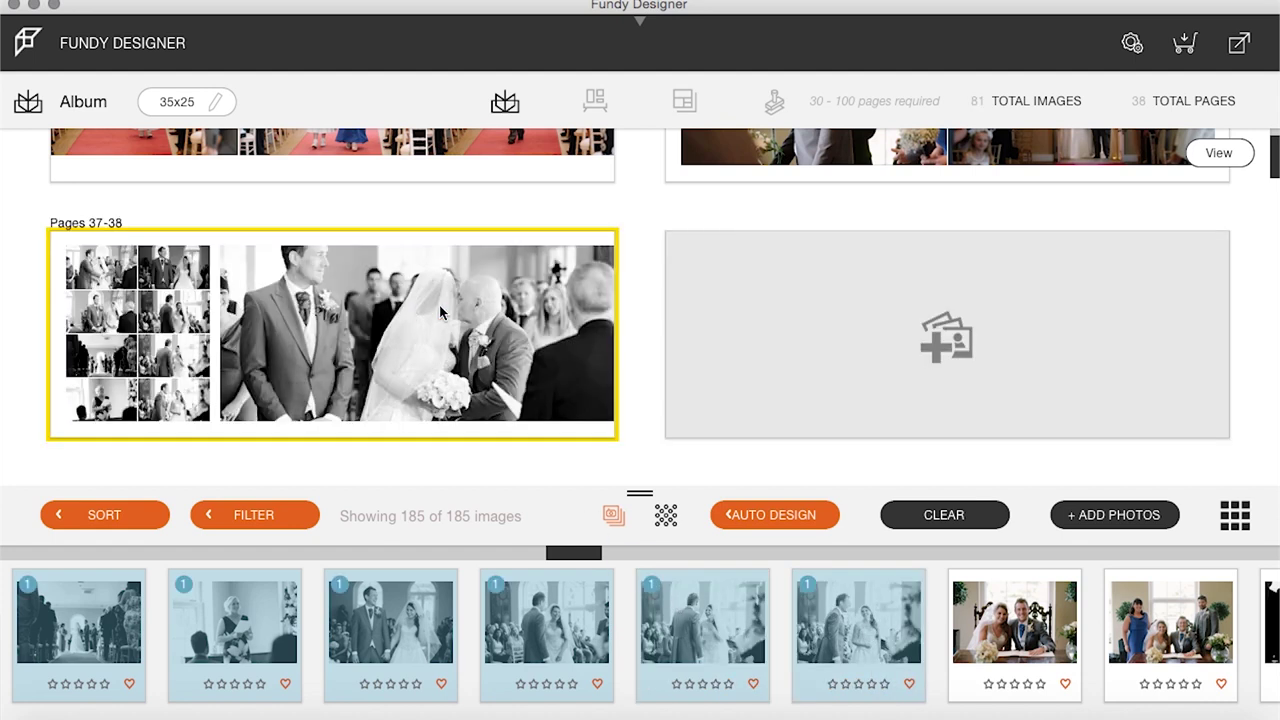
Apply the full-width photo grid layout with a white border to pages 37-38, and swap the veil-kiss photo with the small middle photo
click(632, 317)
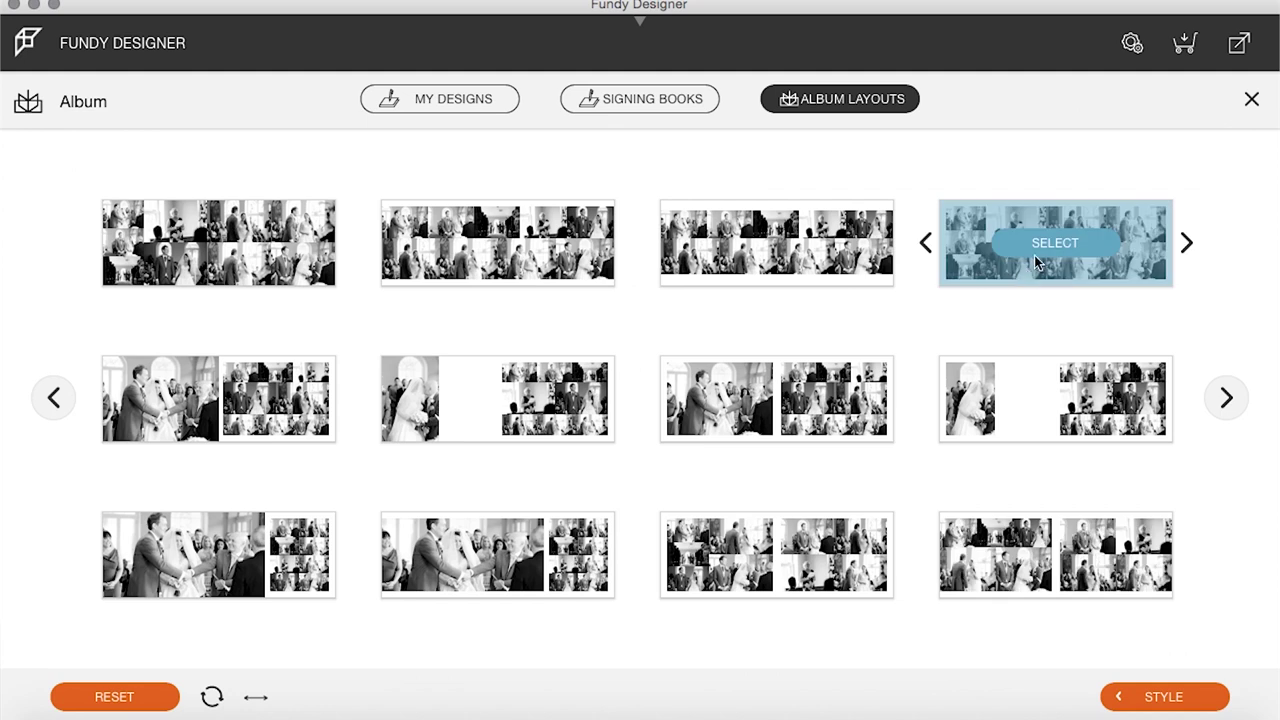
click(1043, 257)
double_click(190, 320)
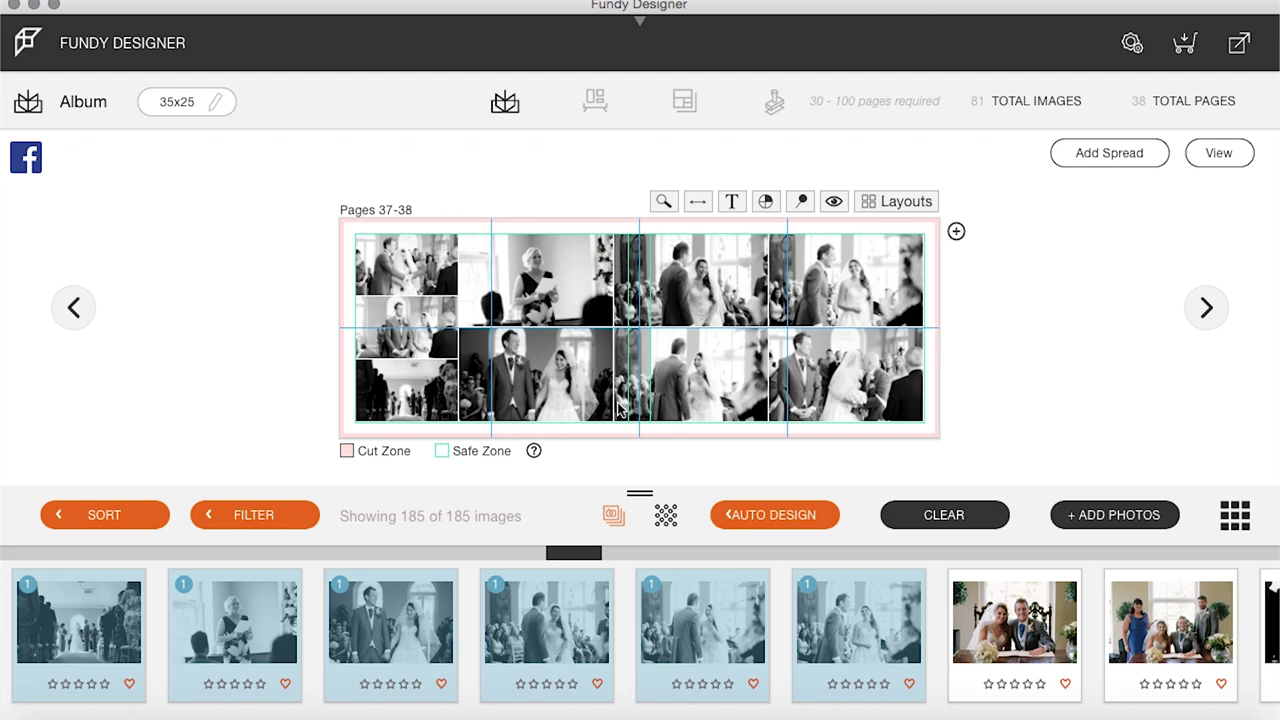
drag(870, 390, 423, 330)
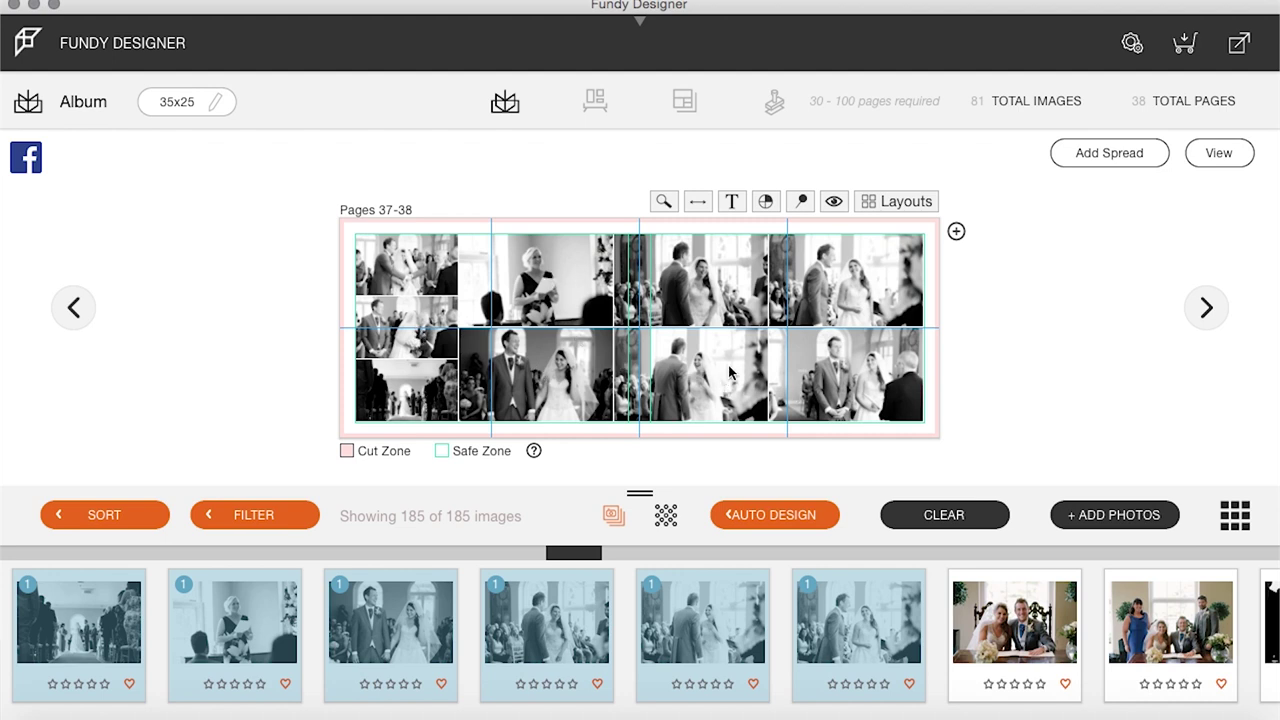
click(1237, 162)
Create a spread for pages 39-40 from the two colour photos of the couple signing the register
scroll(1045, 655, right, 5)
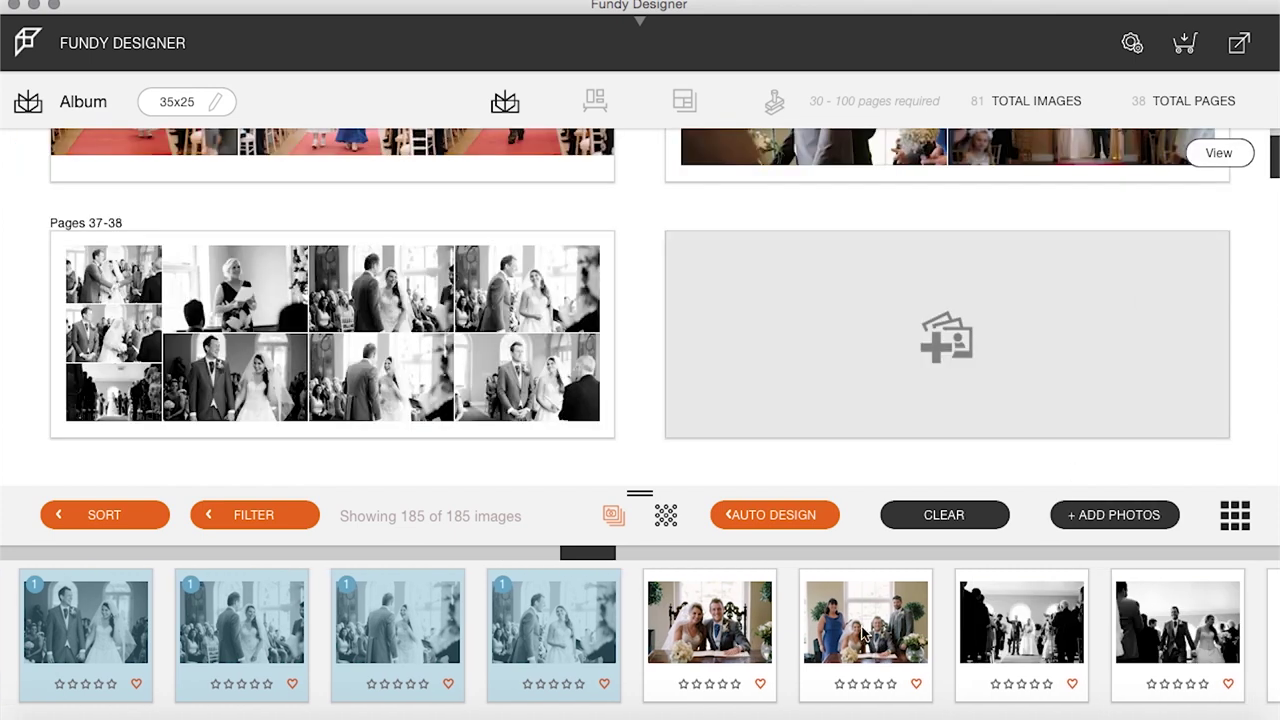
click(755, 613)
shift+click(862, 632)
drag(718, 620, 827, 365)
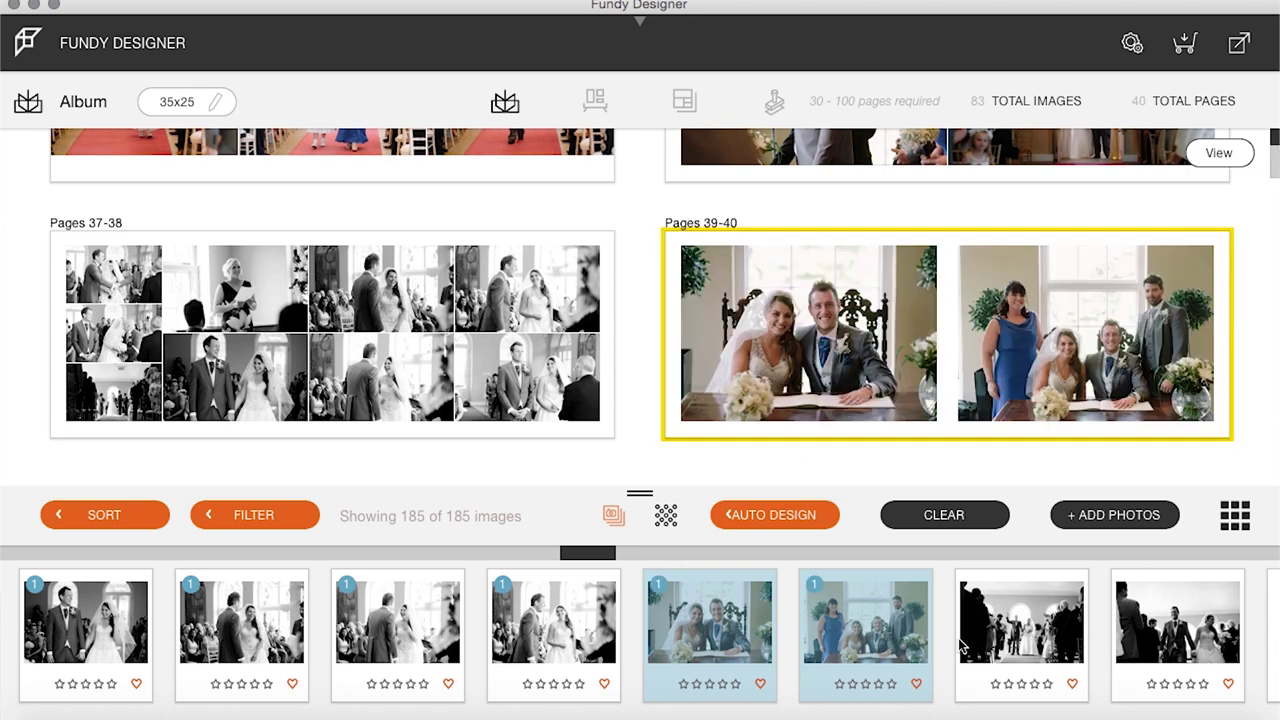
Create a spread for pages 41-42 from the two black-and-white photos of the couple walking back up the aisle
scroll(962, 648, right, 4)
scroll(857, 272, down, 3)
click(753, 620)
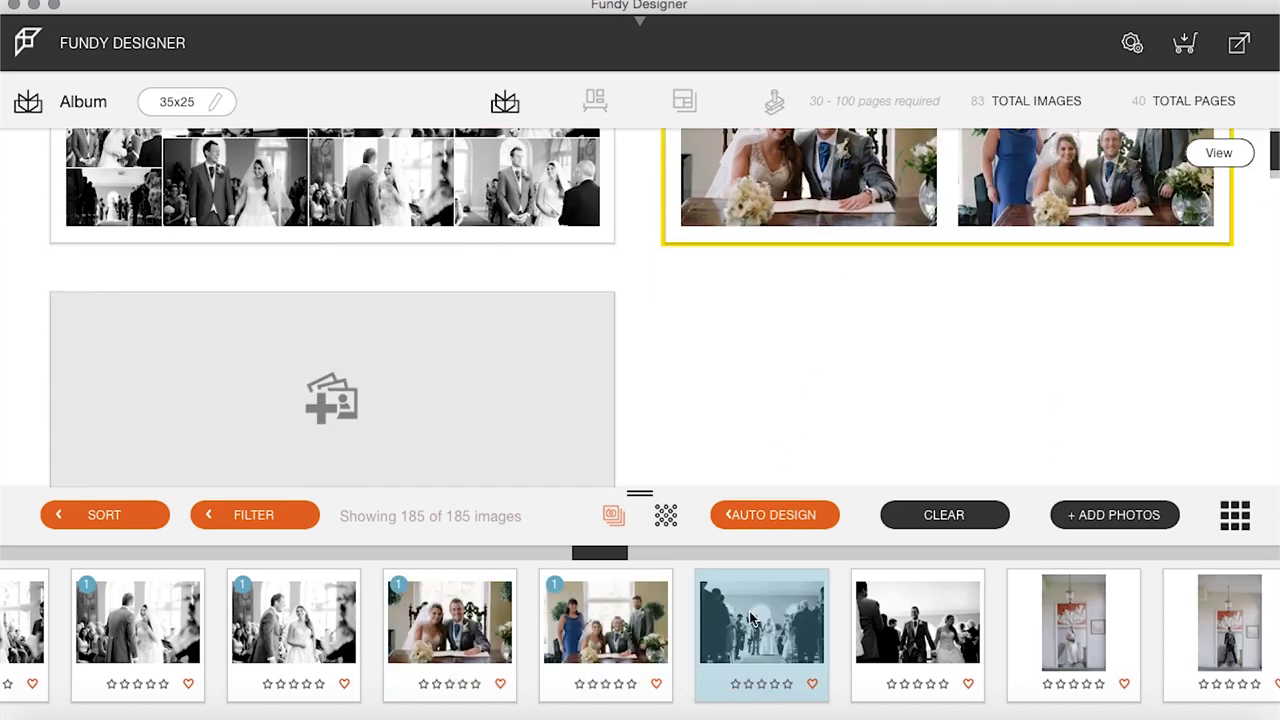
shift+click(887, 637)
drag(768, 636, 464, 392)
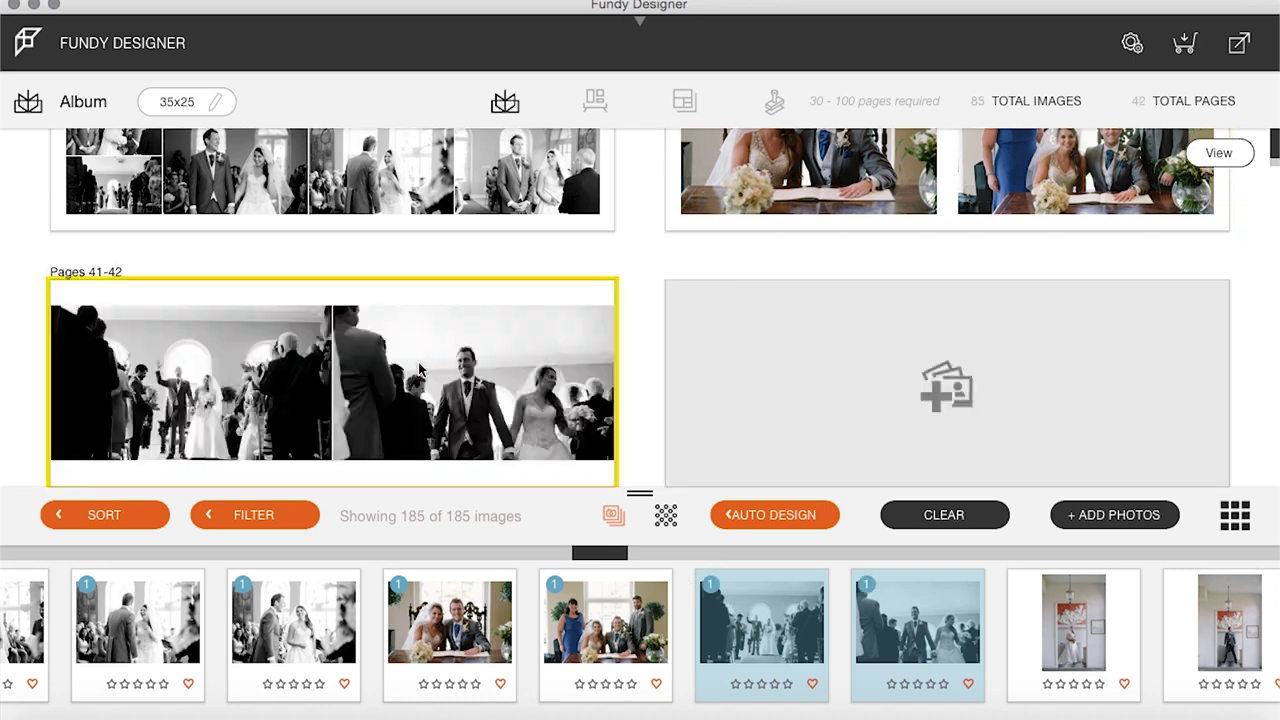
Create a spread for pages 43-44 from the two upright portraits of the bride and the groom beneath the red relief artwork
scroll(464, 390, down, 1)
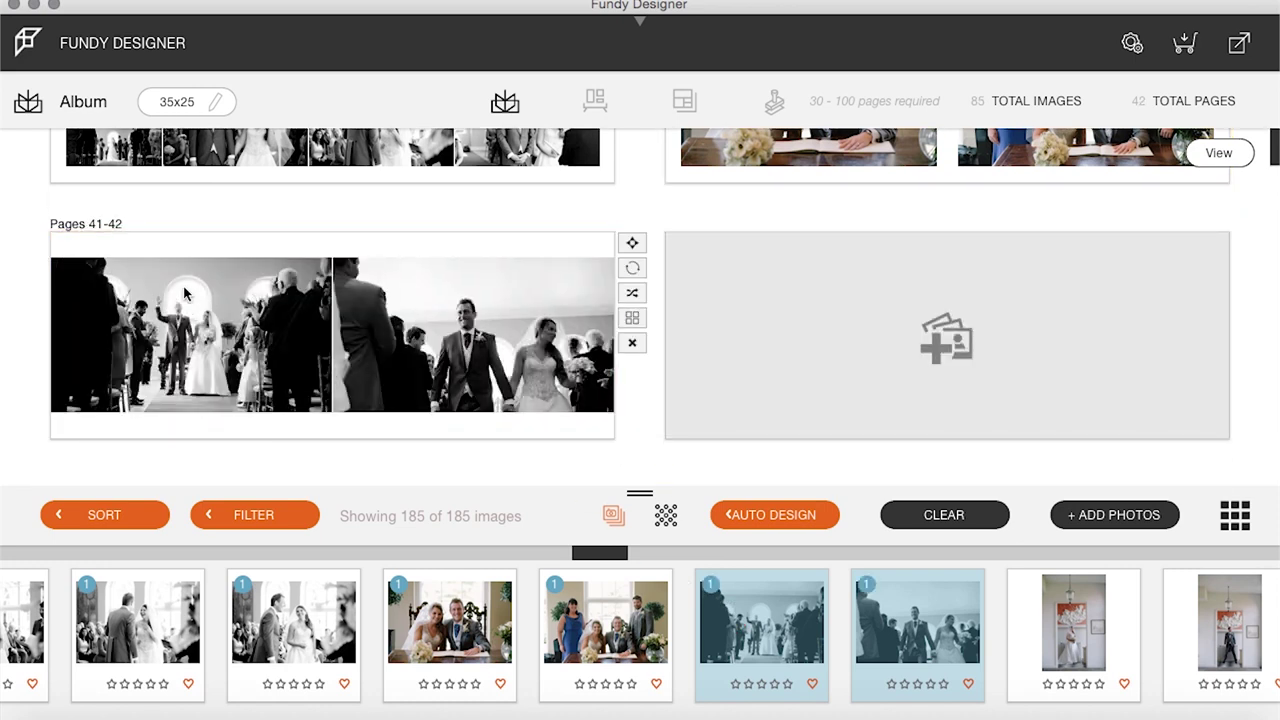
scroll(393, 340, down, 1)
scroll(1133, 650, right, 5)
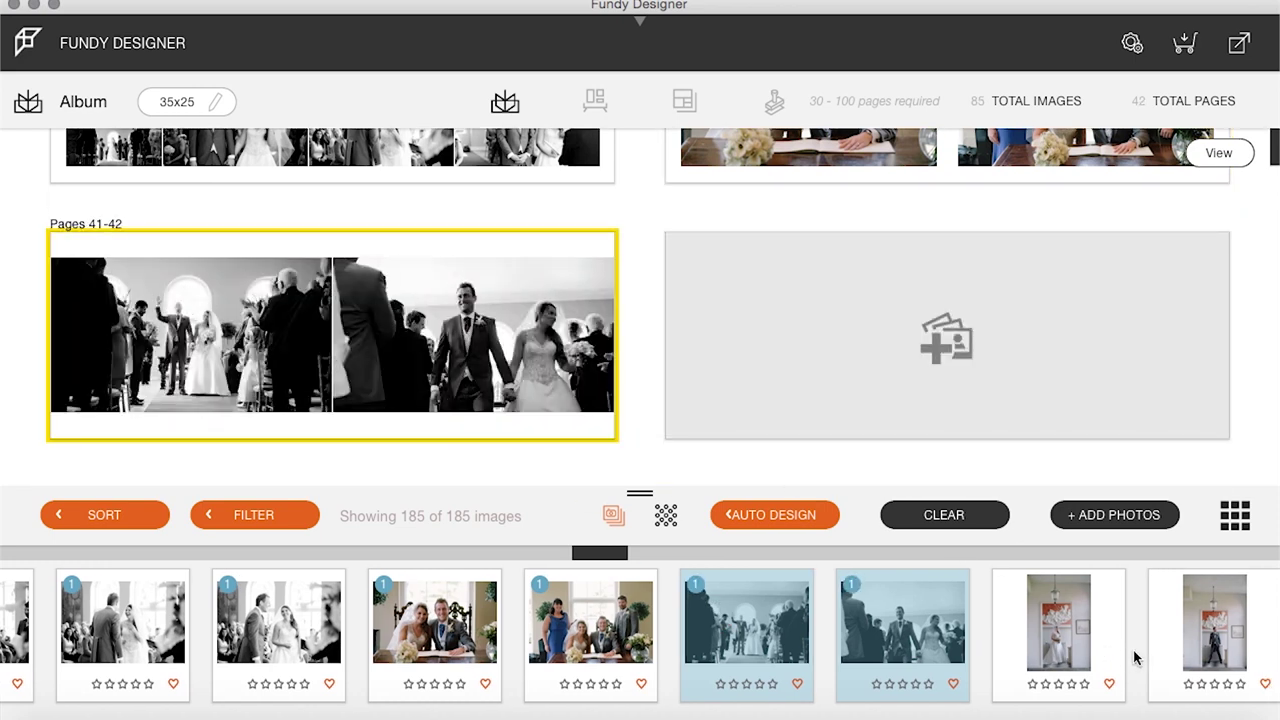
scroll(1133, 650, right, 4)
click(507, 614)
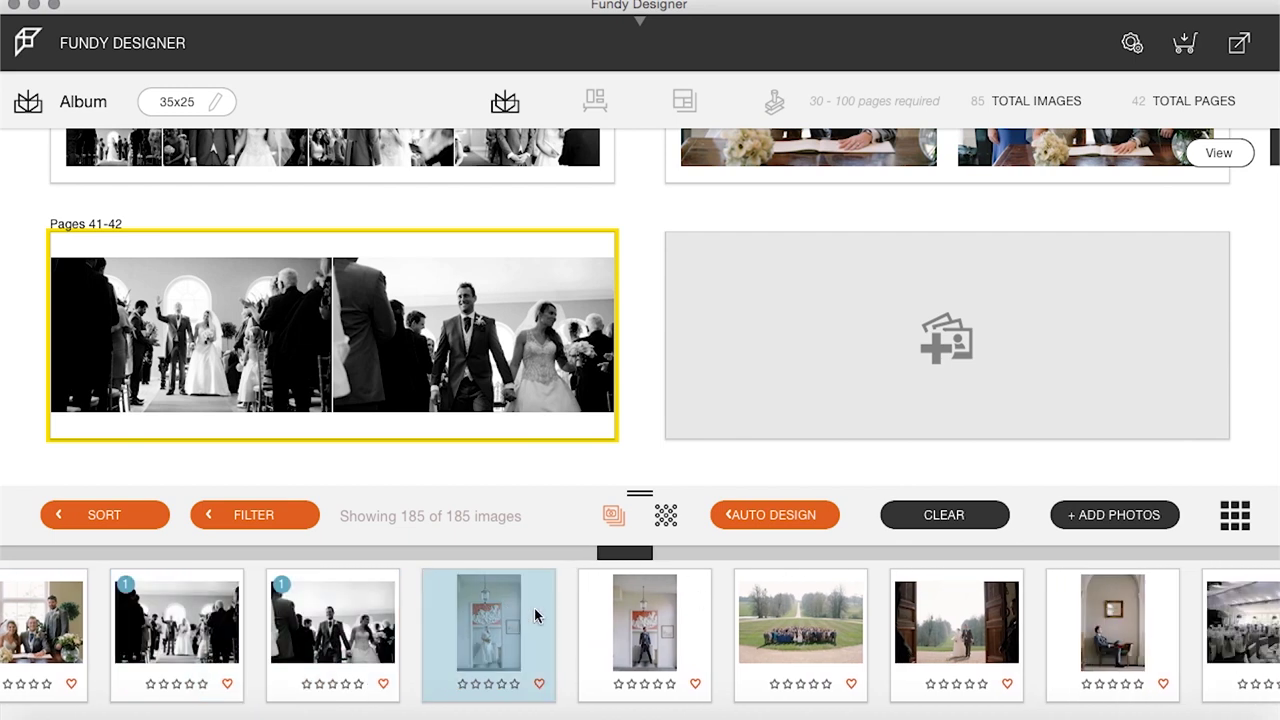
shift+click(624, 636)
drag(493, 617, 929, 324)
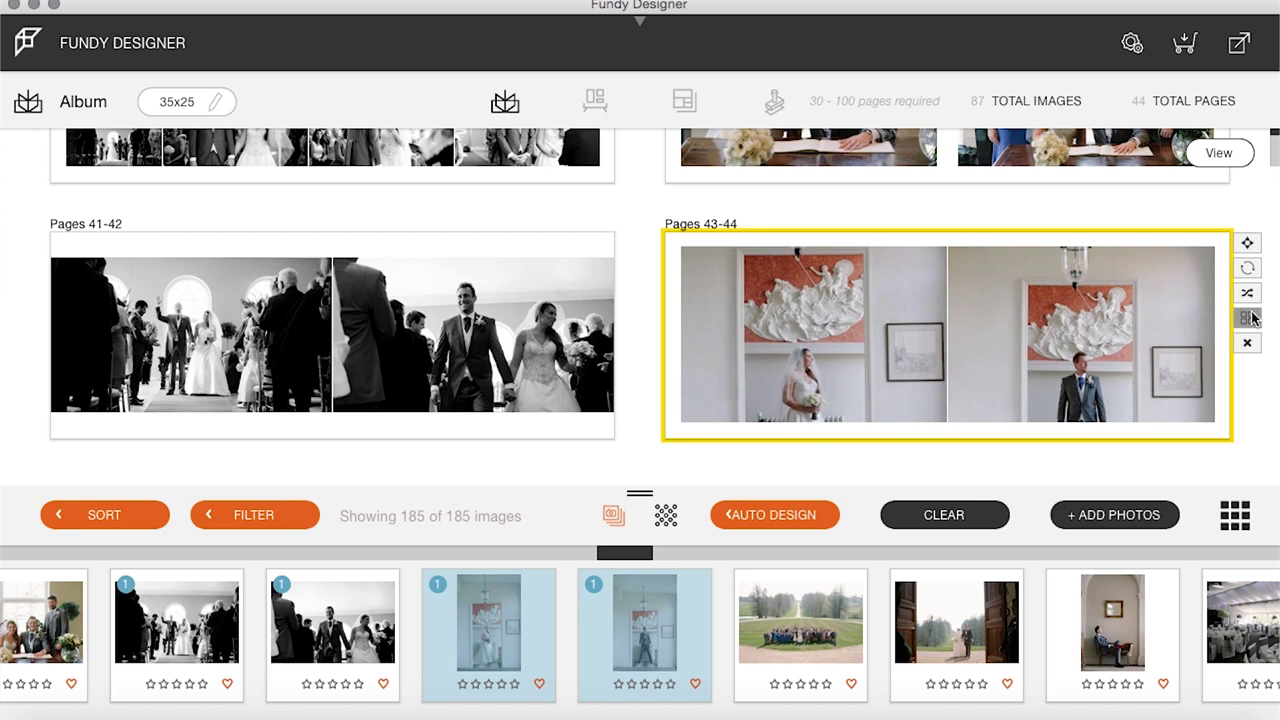
Apply the album layout with one uncropped upright photo on each page and wide white margins to pages 43-44
click(1252, 317)
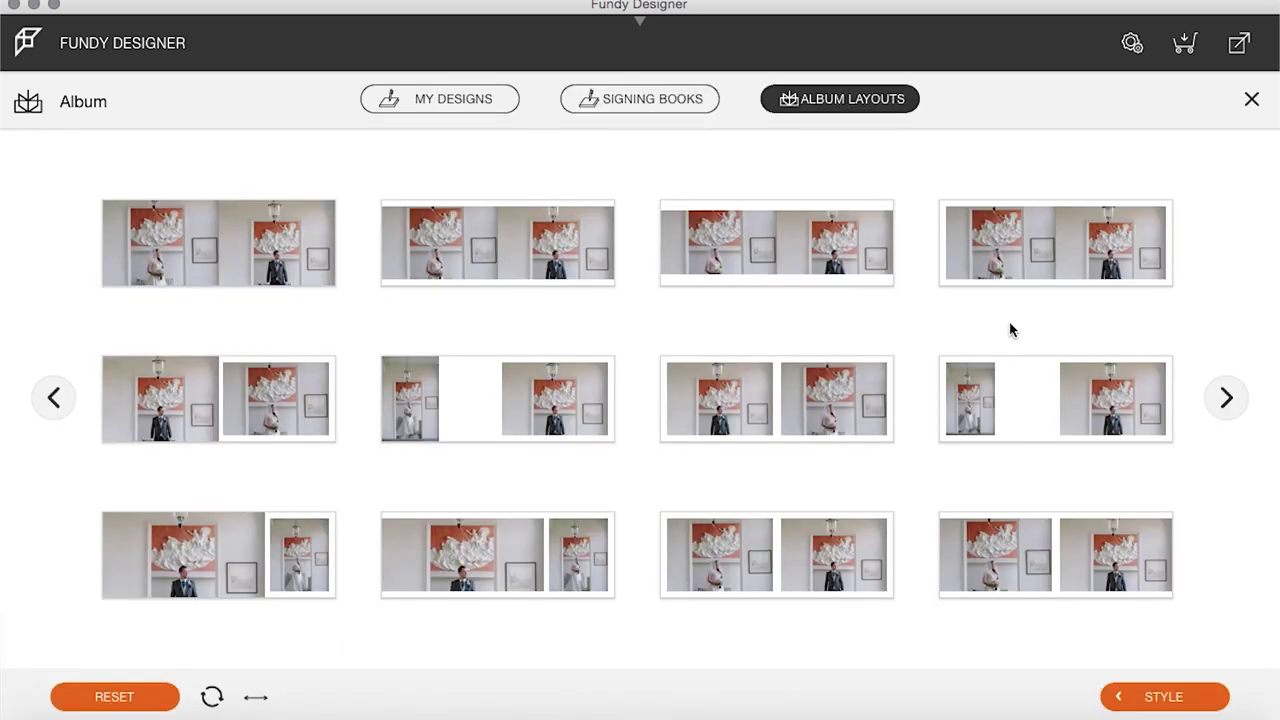
click(1225, 398)
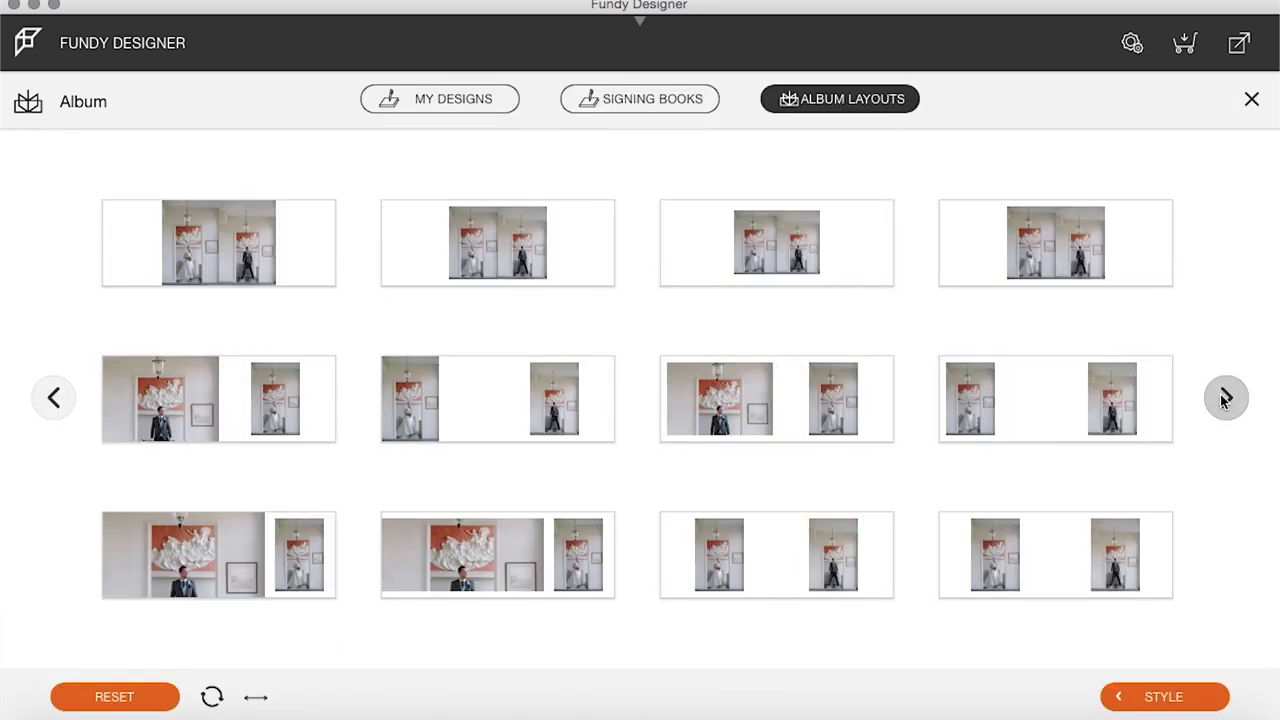
mouse_move(787, 241)
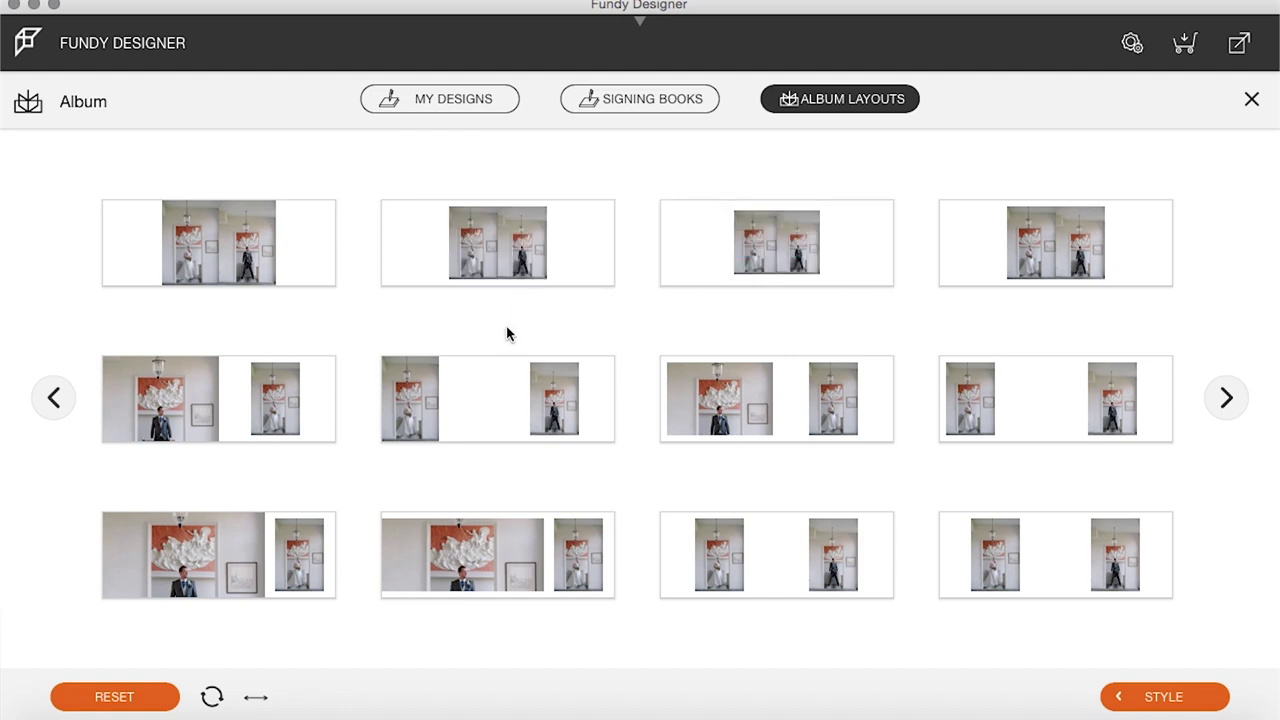
mouse_move(1068, 582)
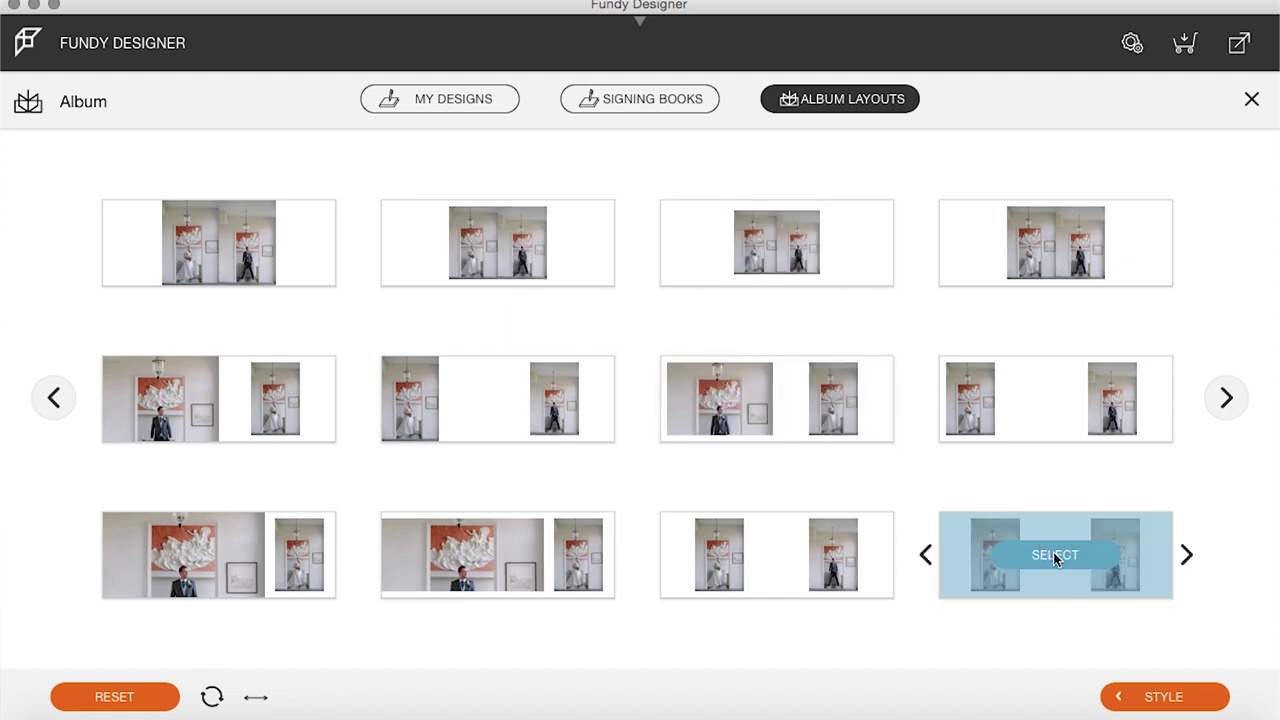
click(1053, 556)
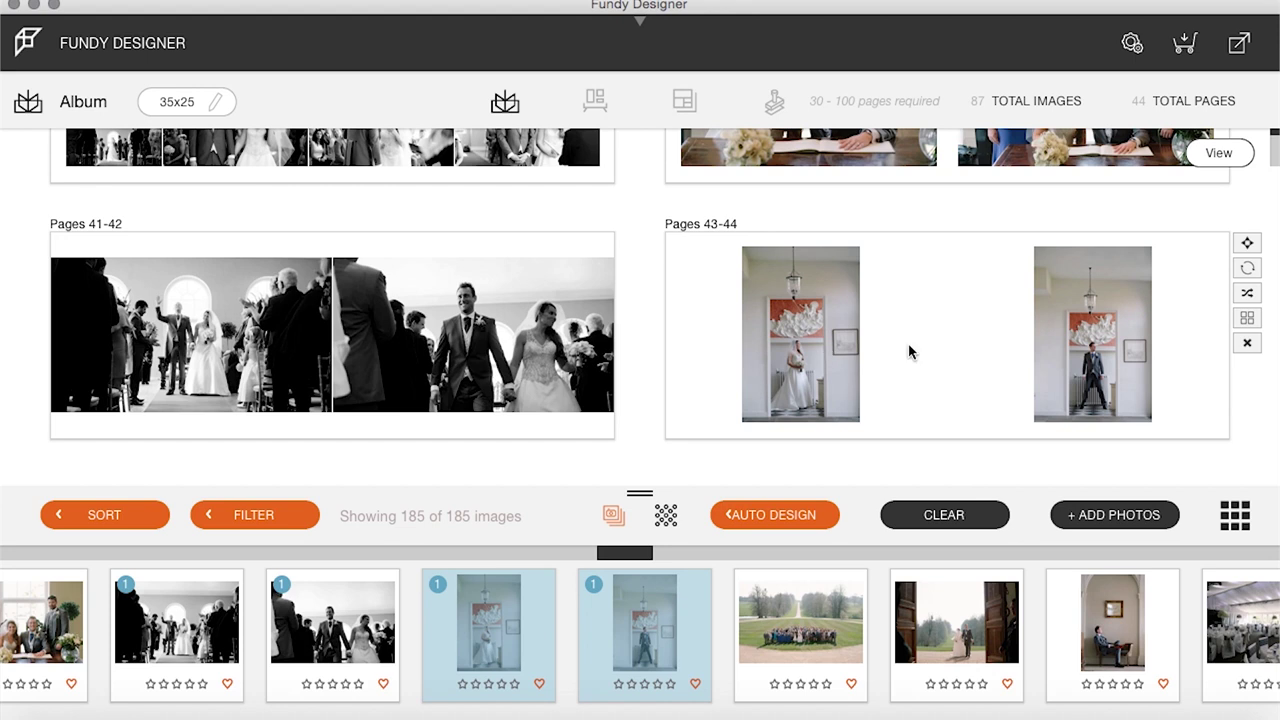
Enlarge the bride's portrait within its frame on pages 43-44 and reposition it around her full figure and the red artwork
double_click(836, 345)
click(490, 335)
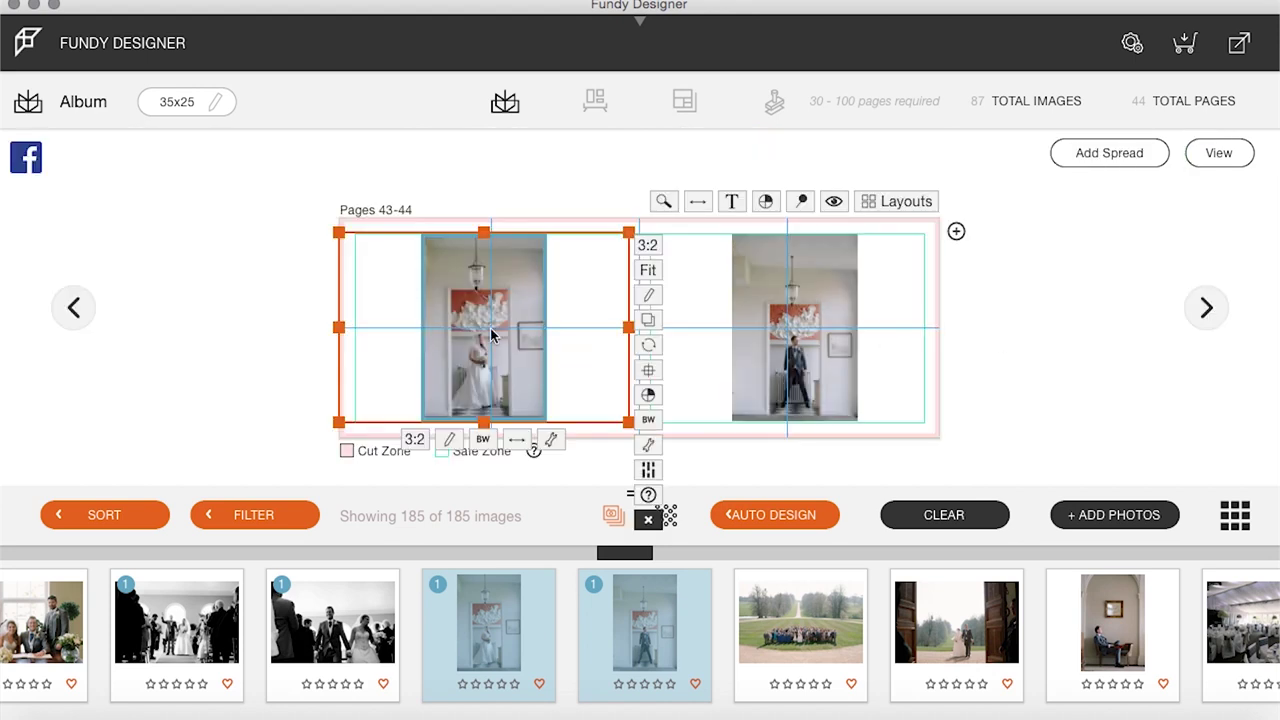
click(549, 442)
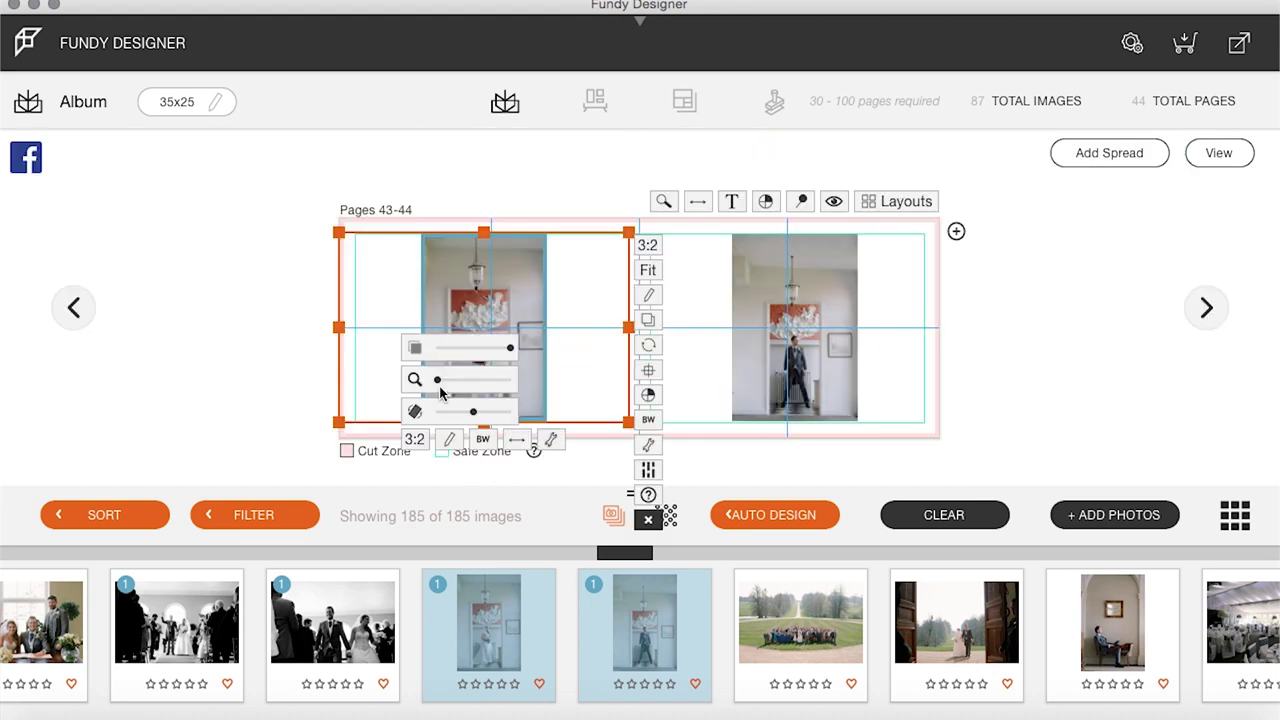
drag(438, 382, 467, 380)
drag(507, 305, 520, 263)
Enlarge the groom's portrait on pages 43-44 to match the bride's crop and reposition it within its frame
click(845, 272)
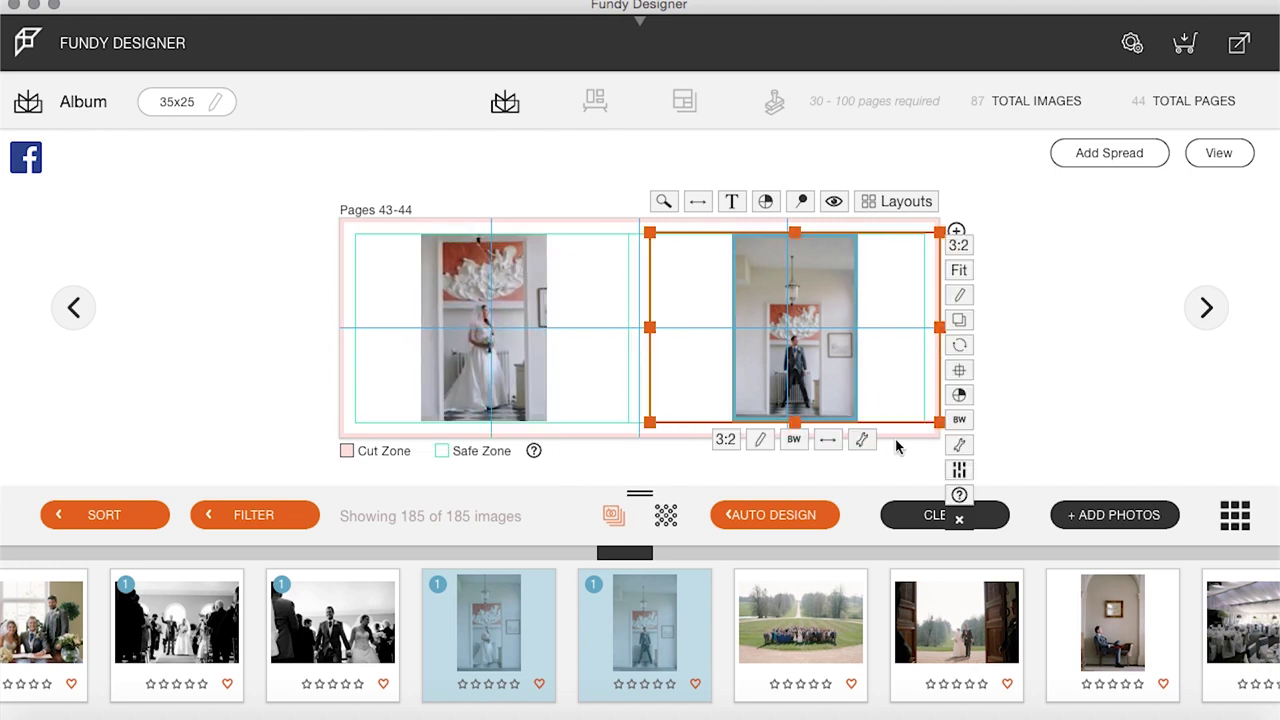
click(861, 439)
drag(749, 383, 805, 382)
mouse_move(805, 281)
mouse_down()
mouse_move(801, 231)
mouse_move(801, 289)
mouse_up()
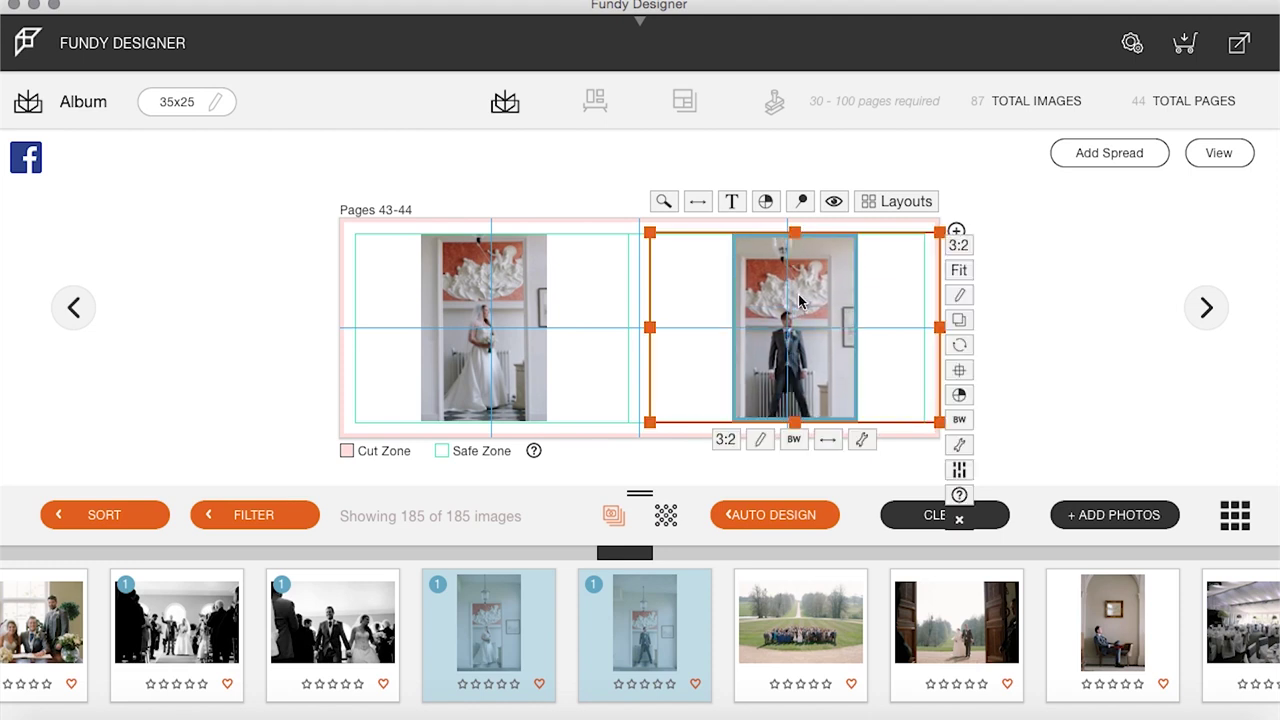
Create a spread for pages 45-46 from the photo of the whole wedding party on the lawn
click(1220, 156)
scroll(880, 357, down, 3)
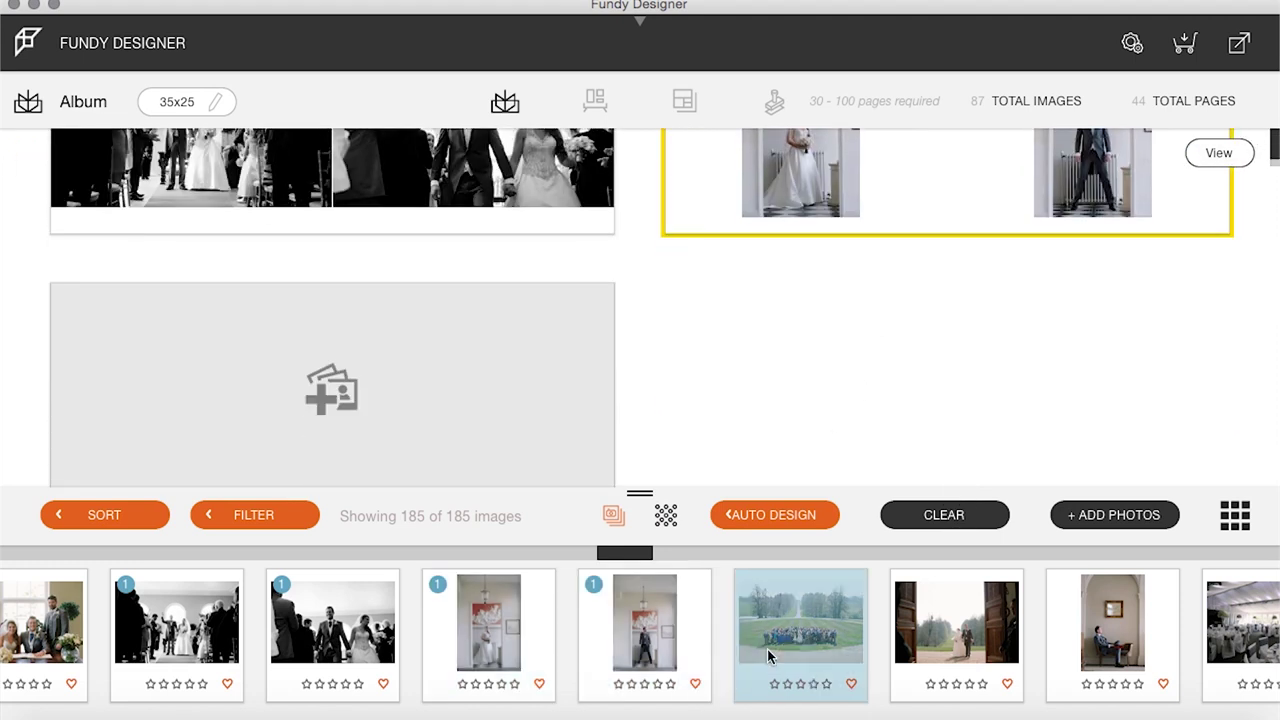
drag(829, 629, 218, 348)
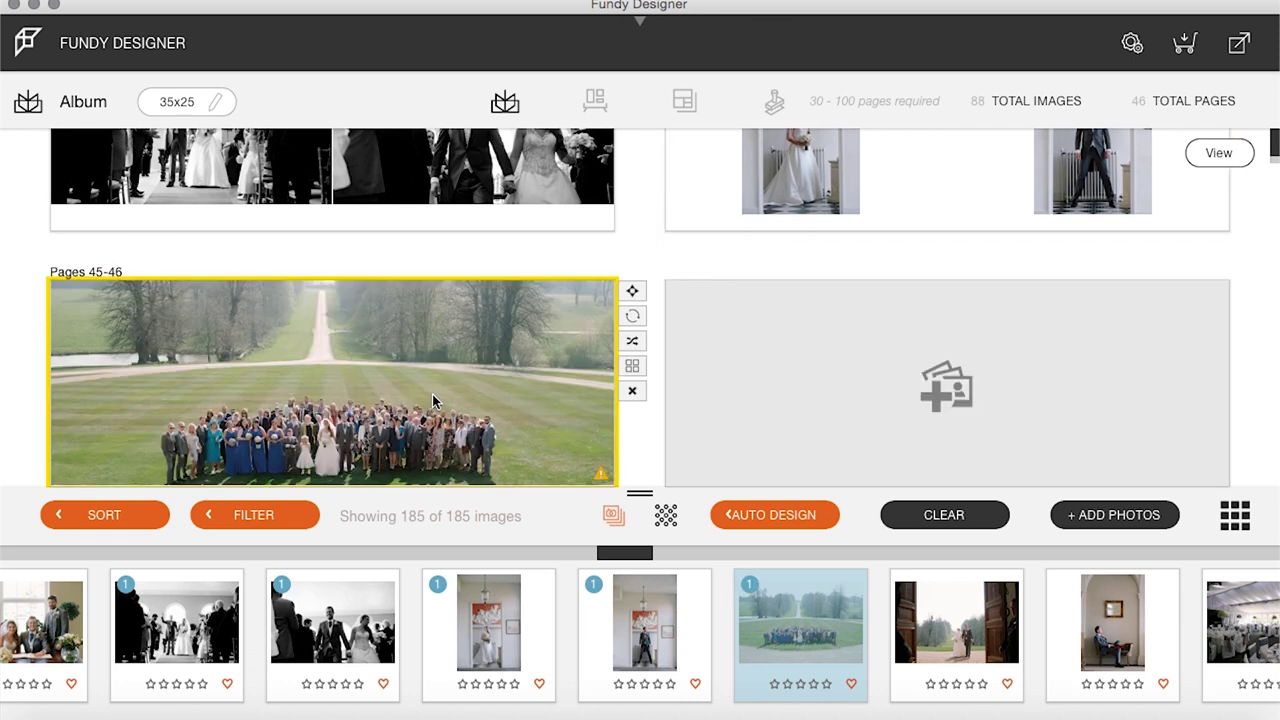
Enlarge the group photo on pages 45-46 and shift its crop so all the guests sit within the safe zone
double_click(433, 396)
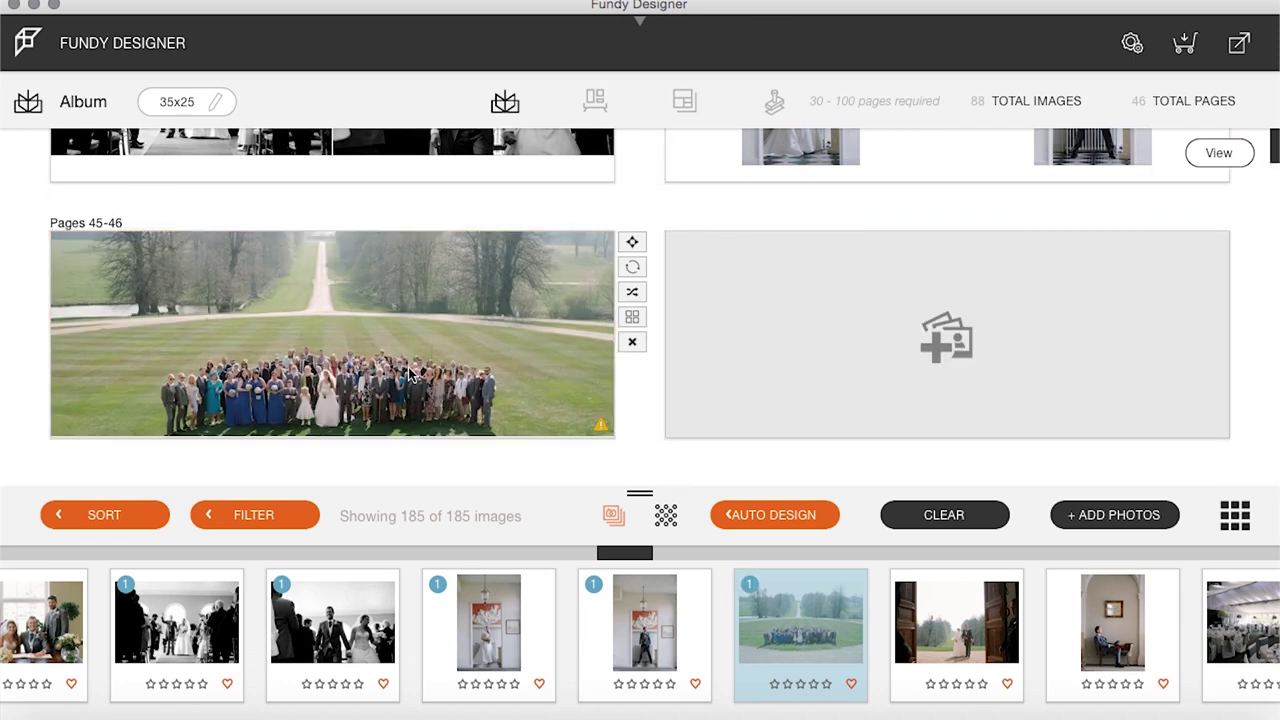
drag(776, 374, 765, 335)
click(705, 455)
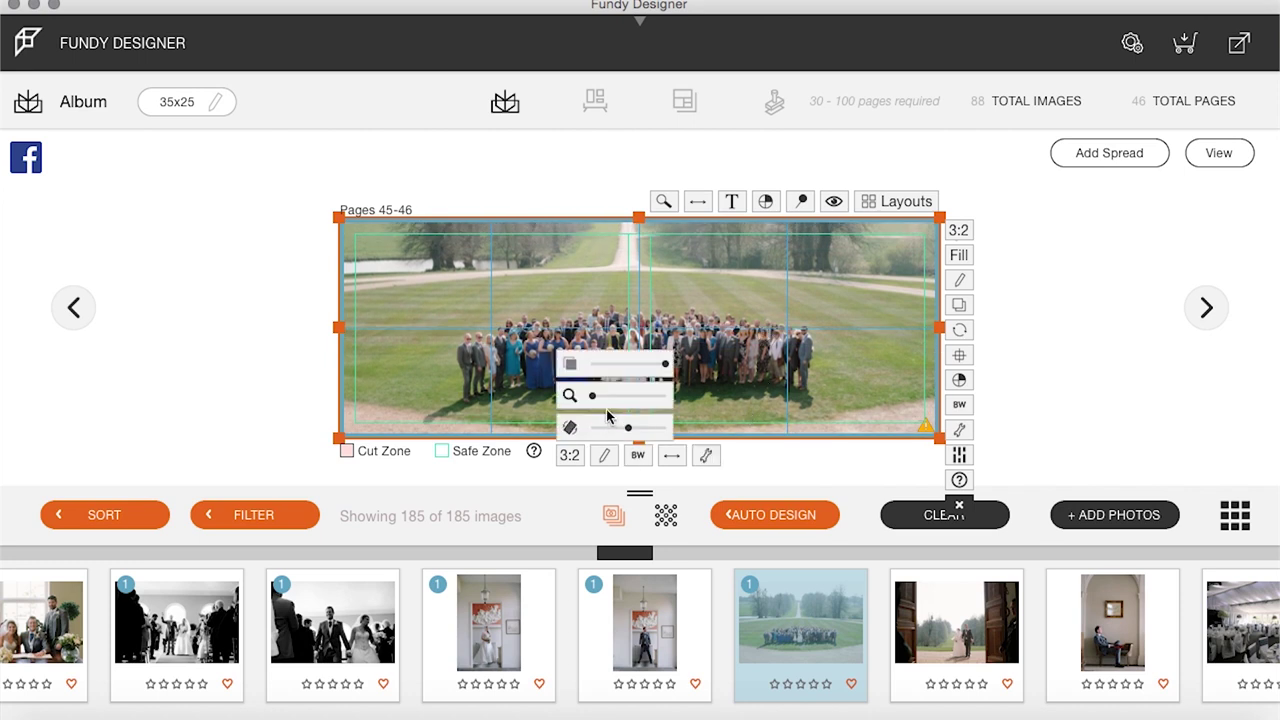
drag(594, 399, 620, 400)
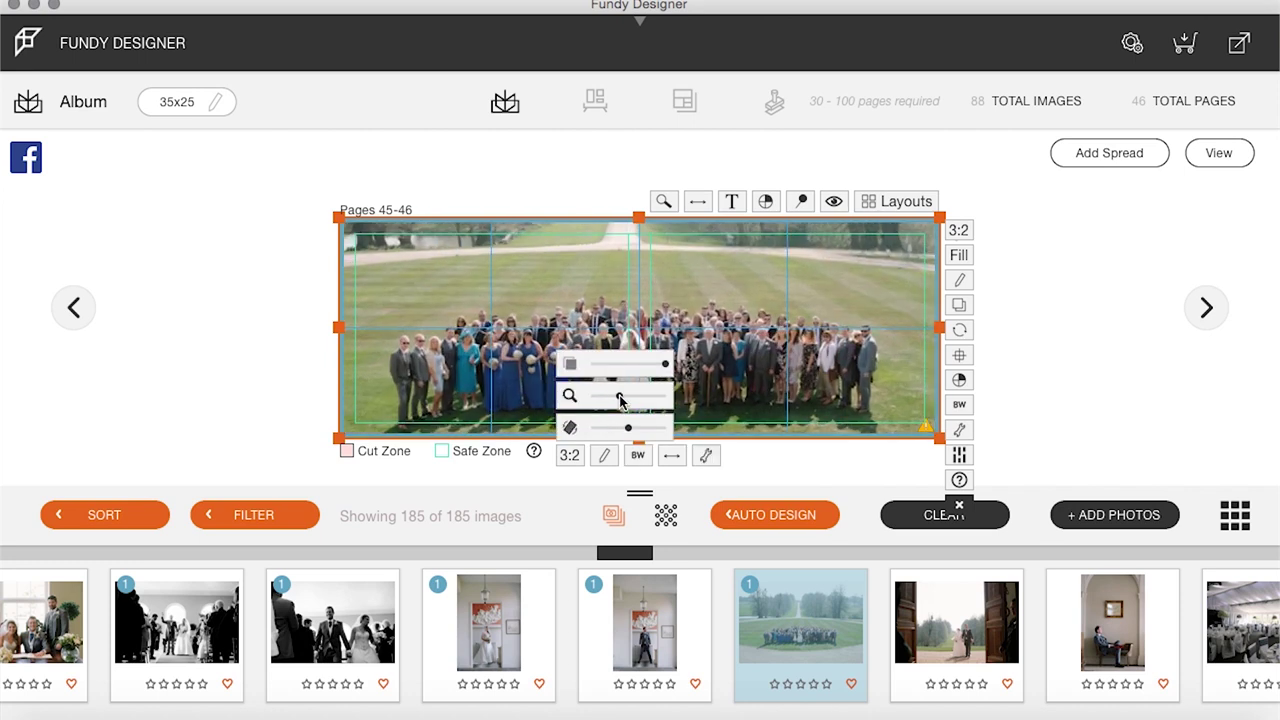
drag(773, 354, 762, 326)
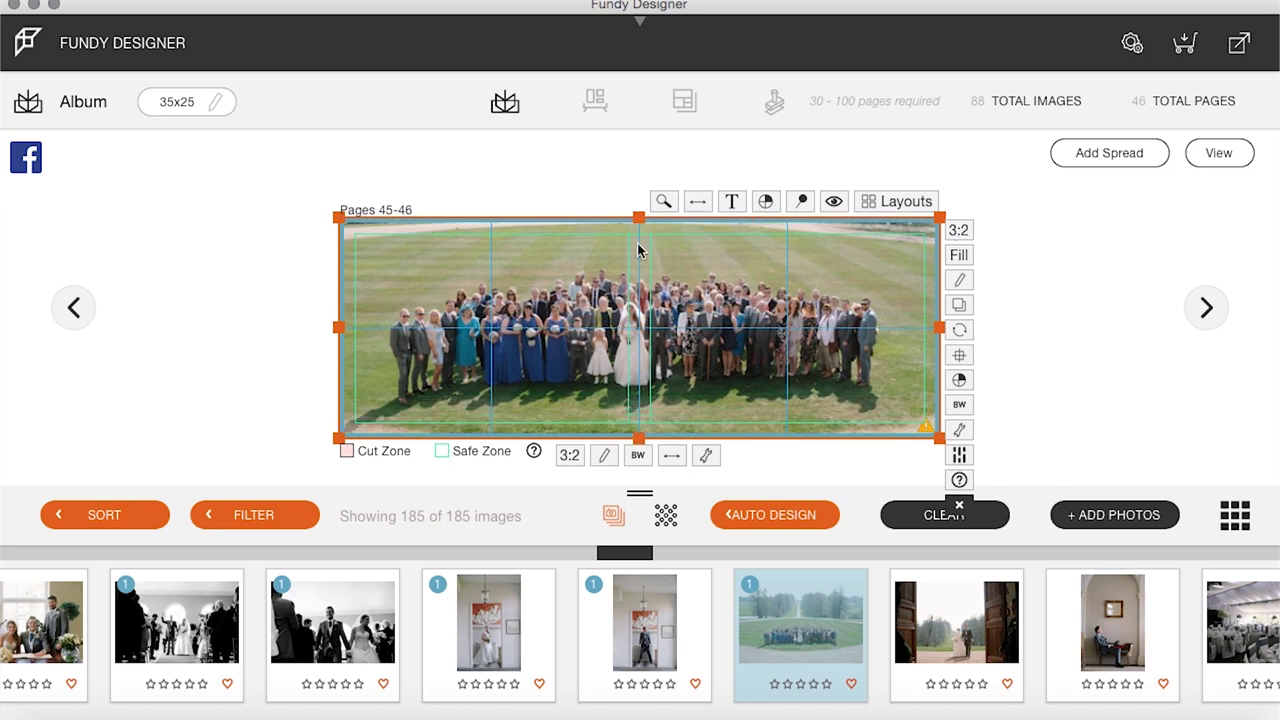
drag(762, 326, 765, 343)
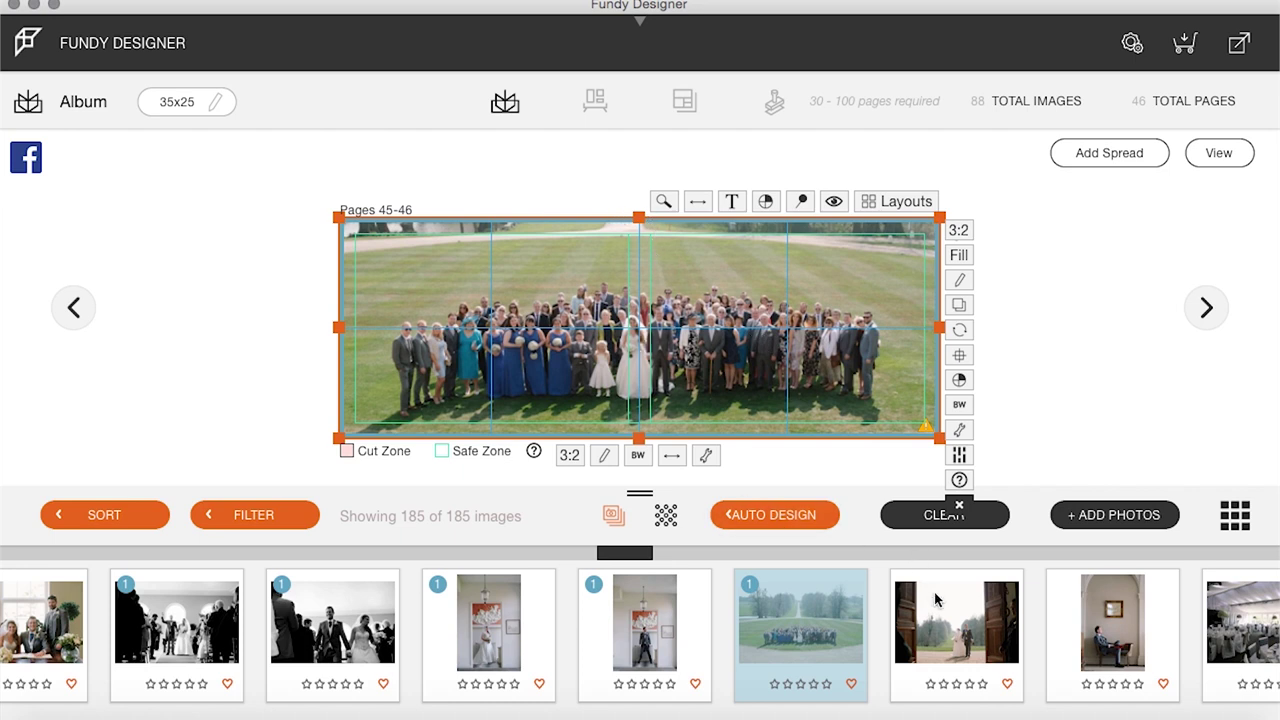
scroll(940, 610, right, 5)
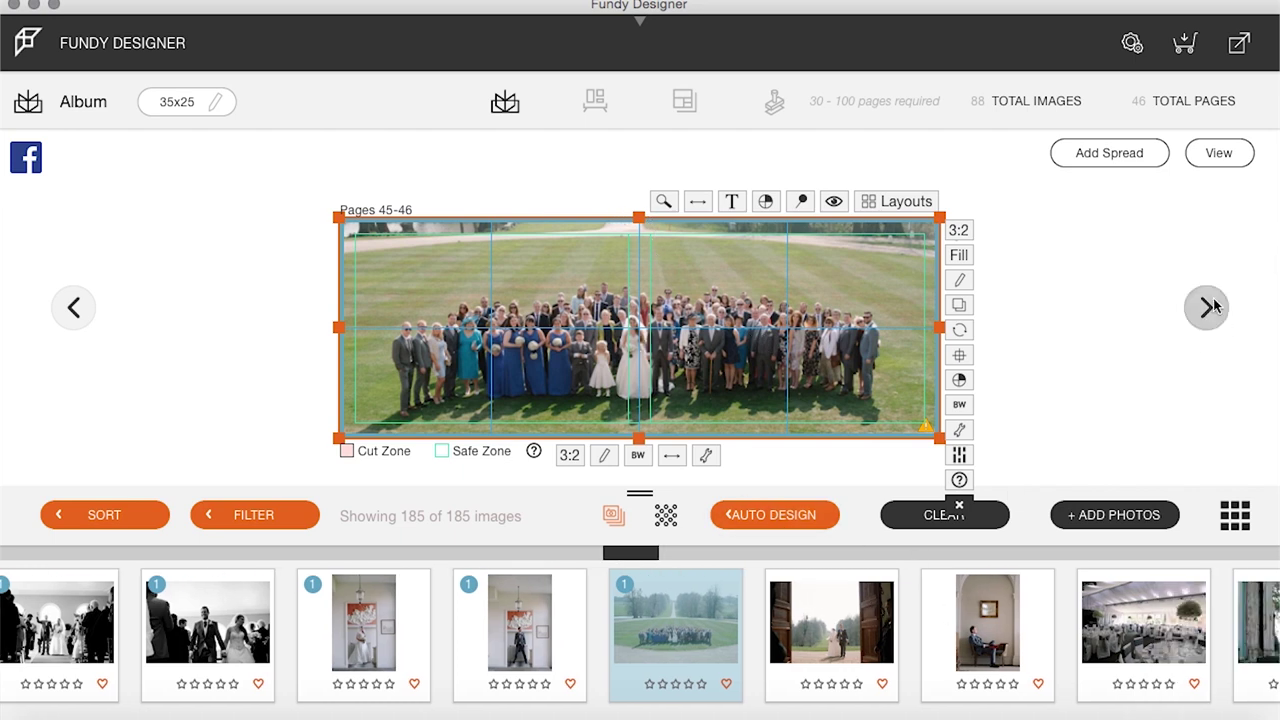
click(1220, 158)
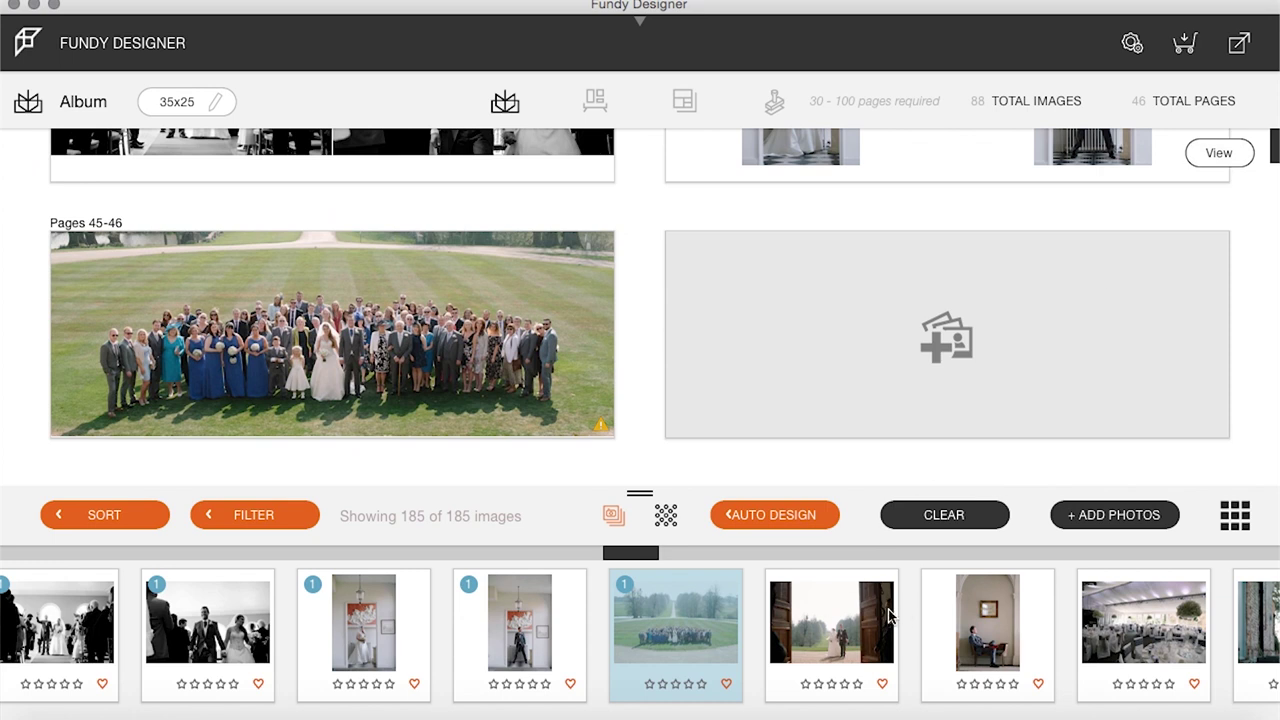
Try a spread for pages 47-48 from the couple beyond the open doors and the seated man, and delete it
scroll(850, 625, right, 8)
scroll(848, 626, right, 3)
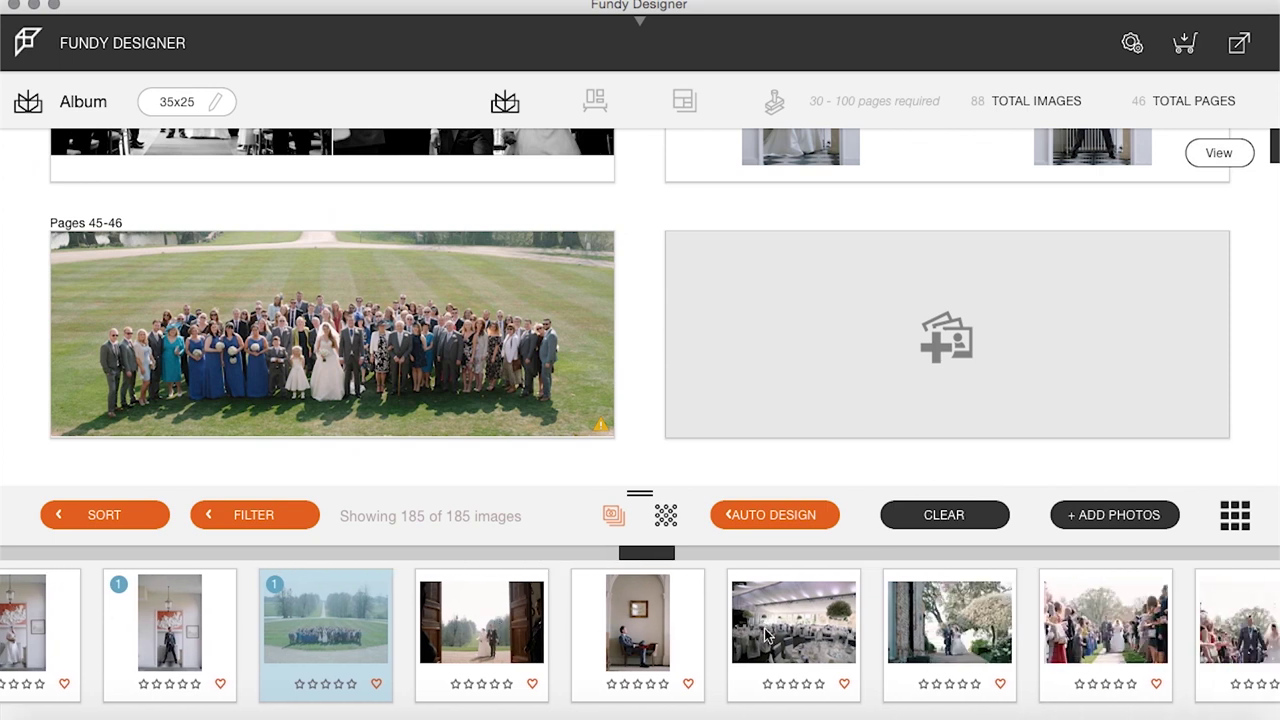
click(505, 642)
super+click(609, 625)
drag(449, 631, 905, 285)
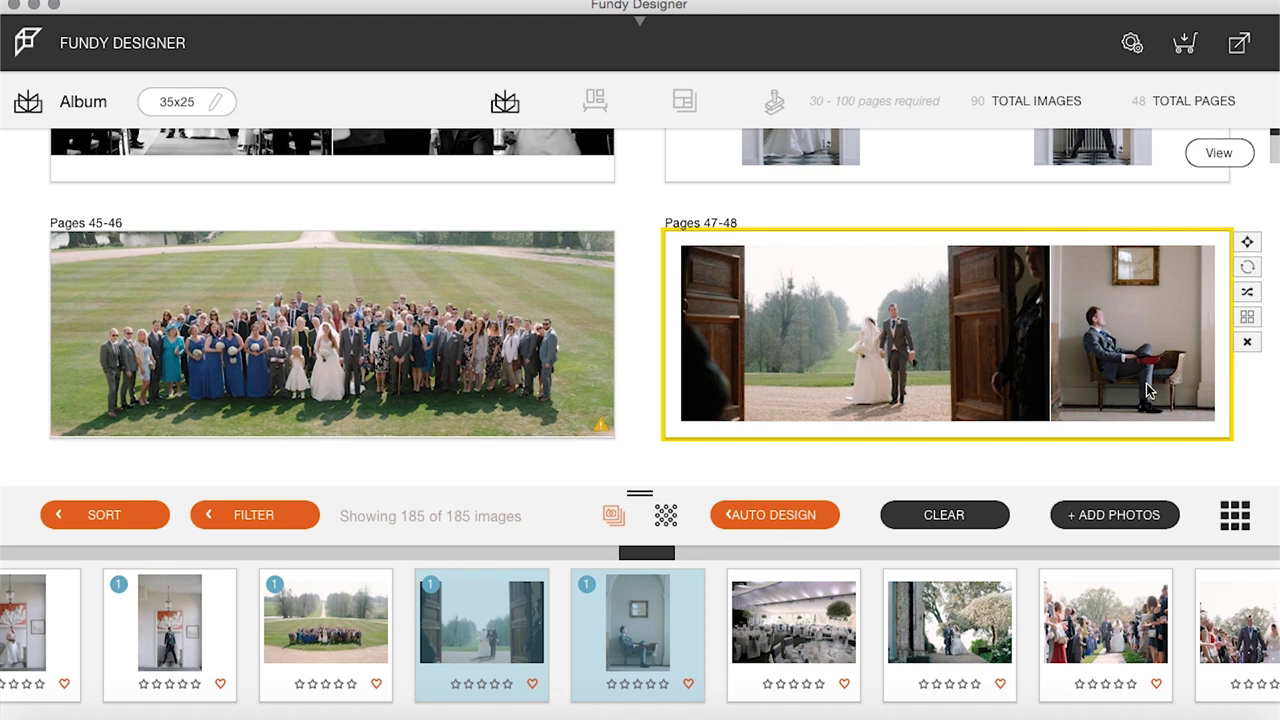
click(1247, 341)
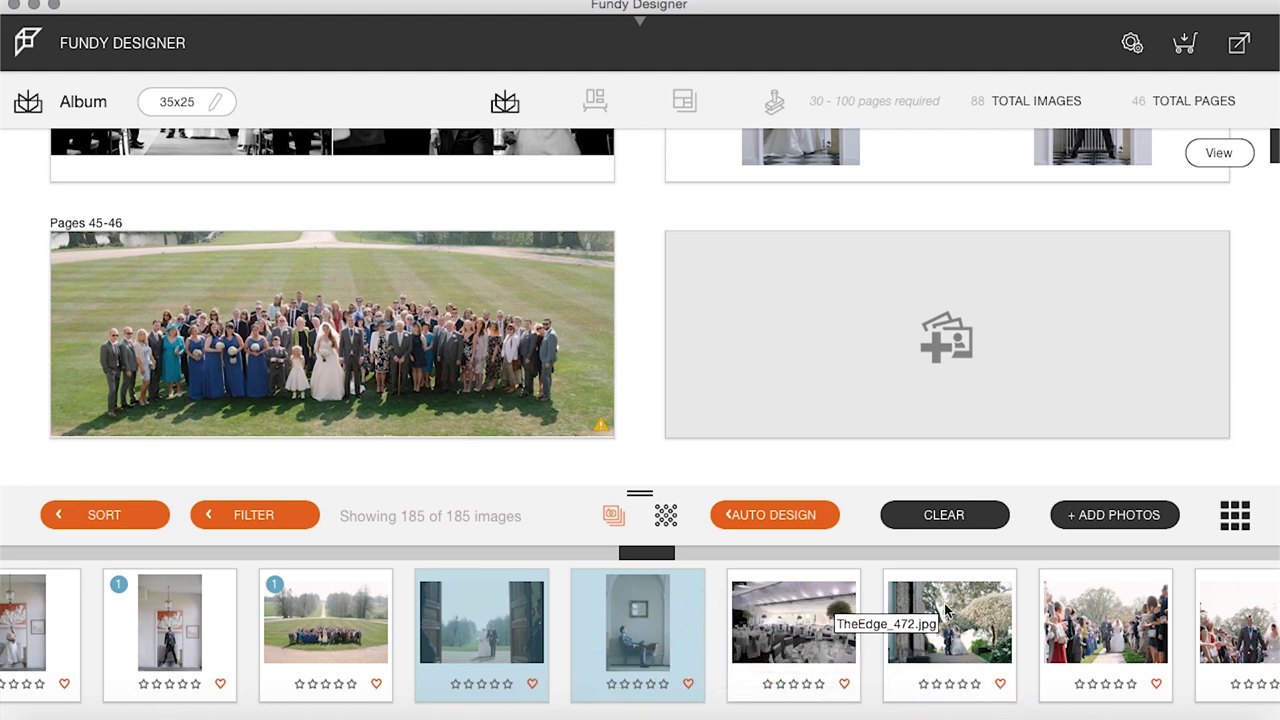
Create a spread for pages 47-48 from the two photos of the couple walking between the lines of guests
scroll(780, 600, right, 5)
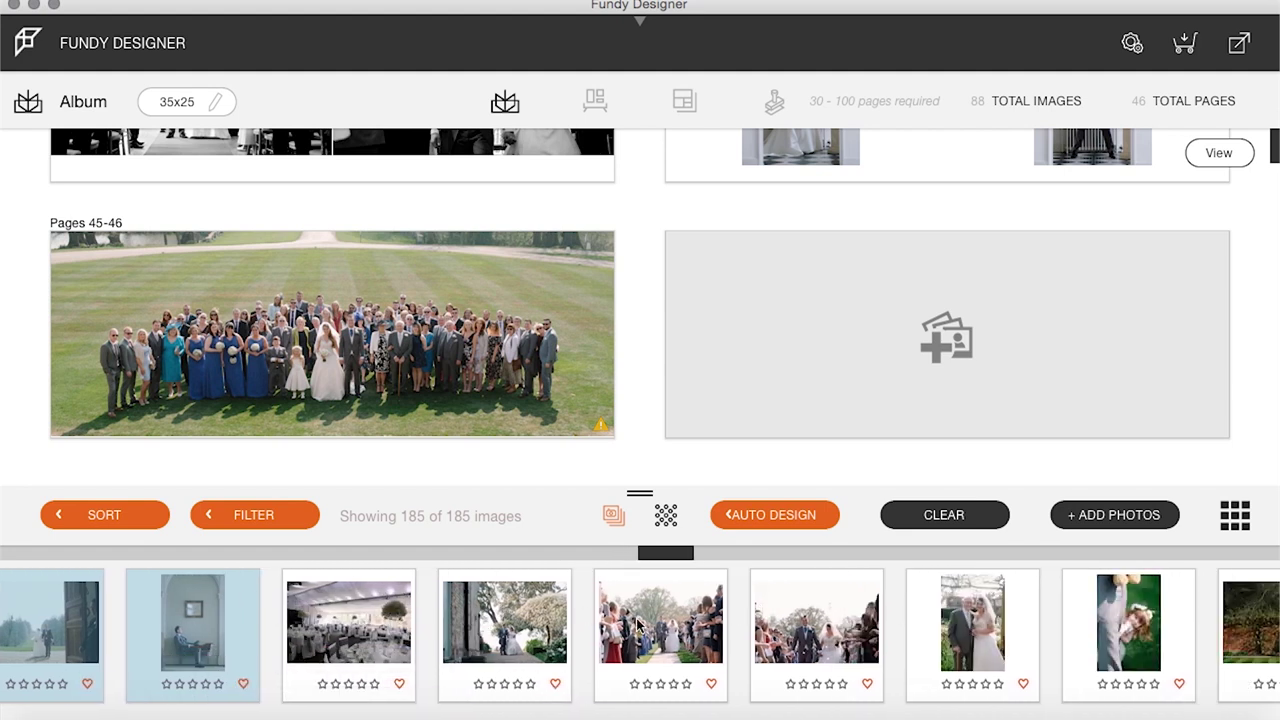
super+click(766, 636)
drag(686, 622, 895, 368)
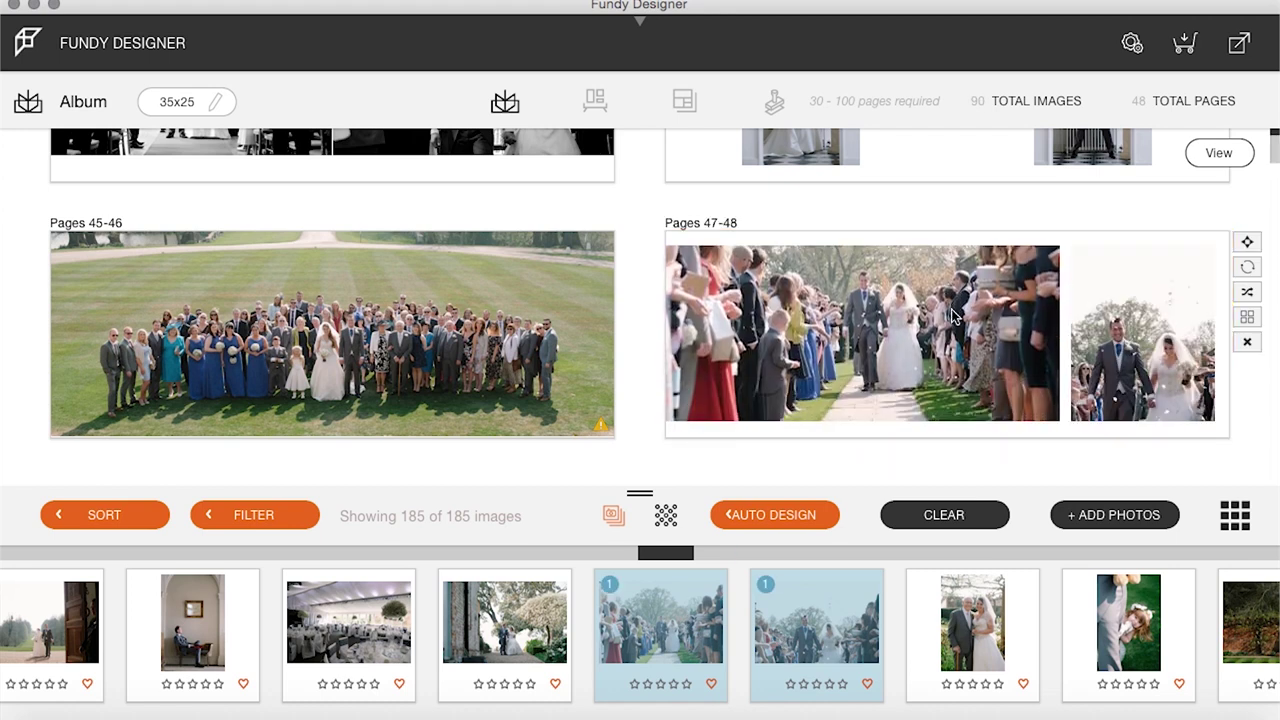
Enlarge the narrower photo on pages 47-48 within its frame so it crops closely around the bride and groom
click(1147, 335)
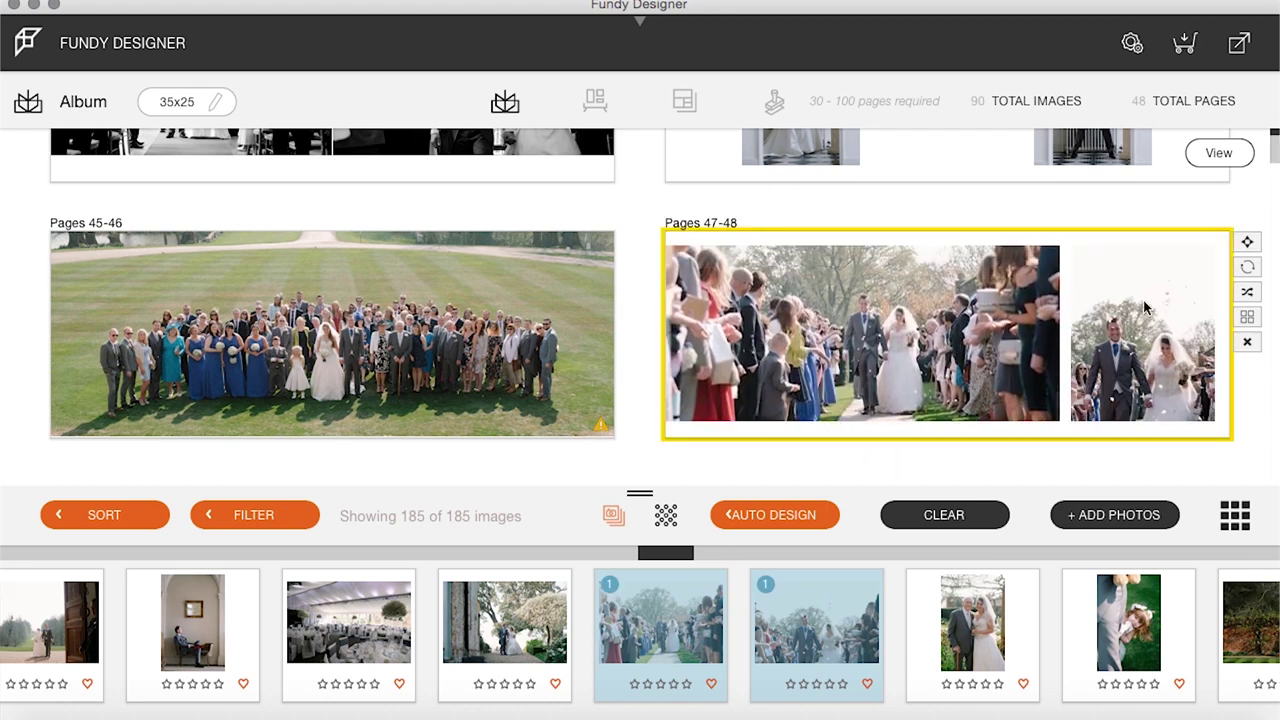
double_click(1160, 315)
click(838, 385)
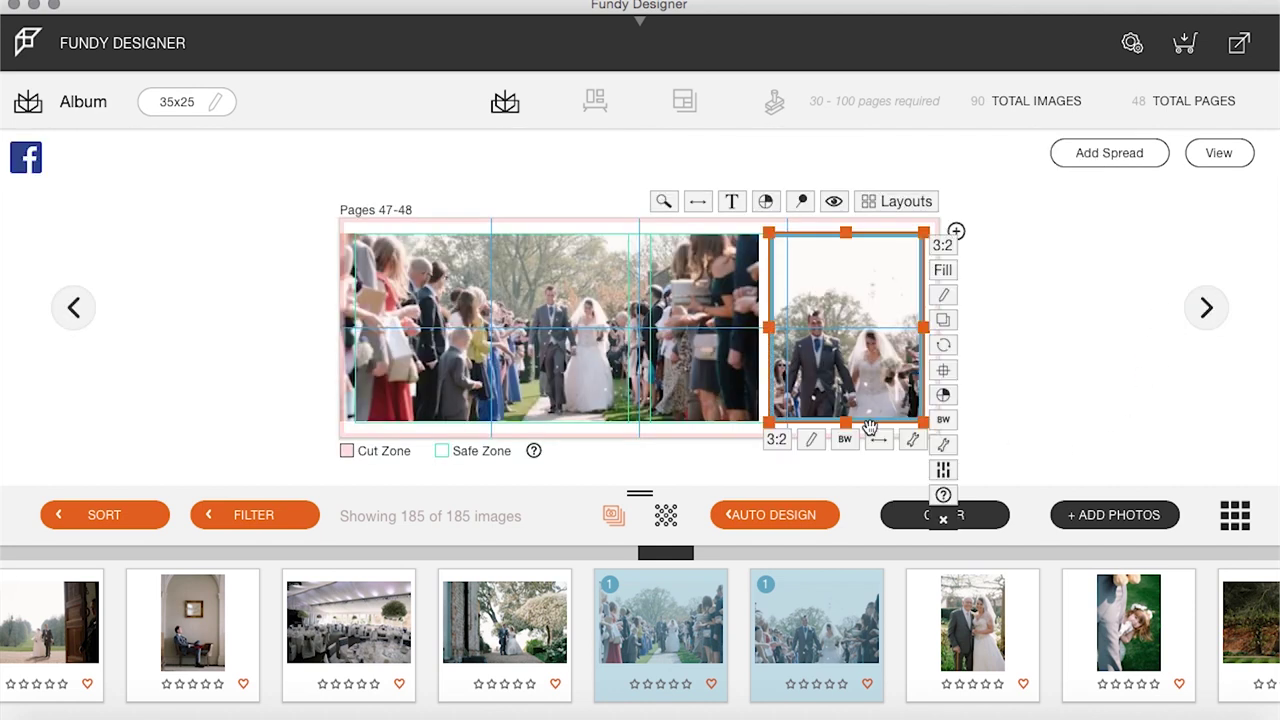
click(911, 440)
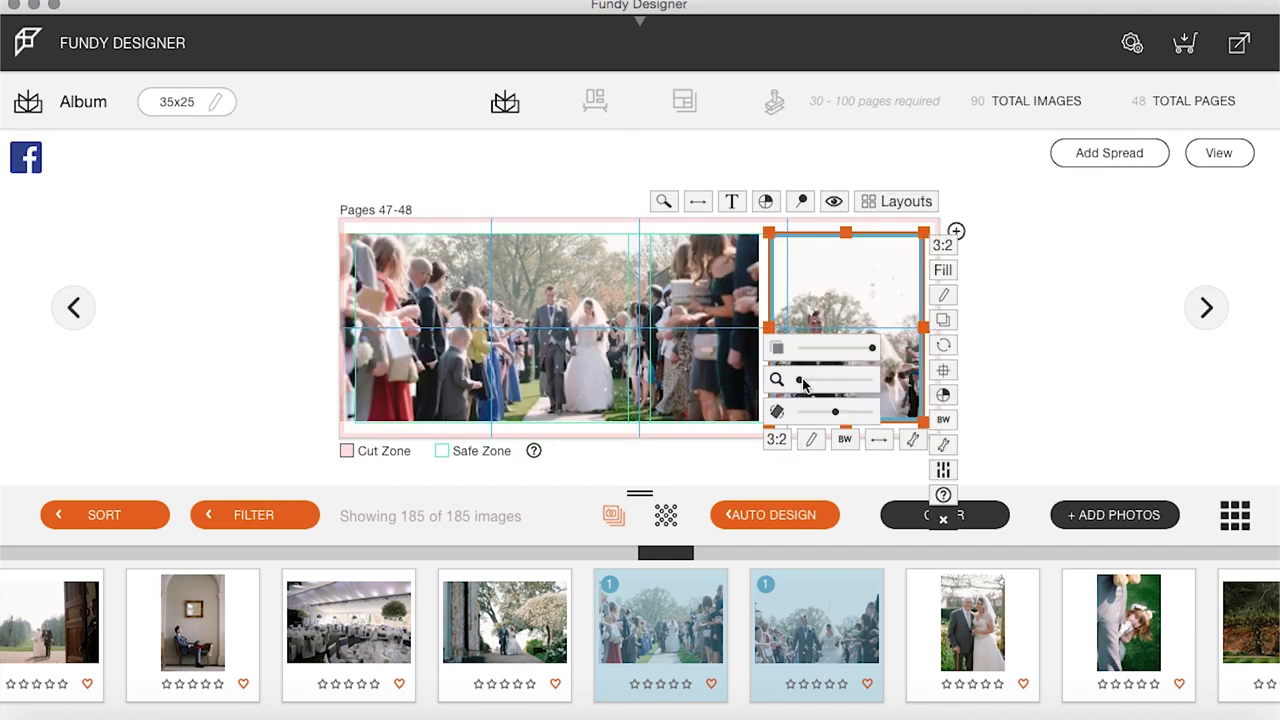
drag(803, 384, 825, 383)
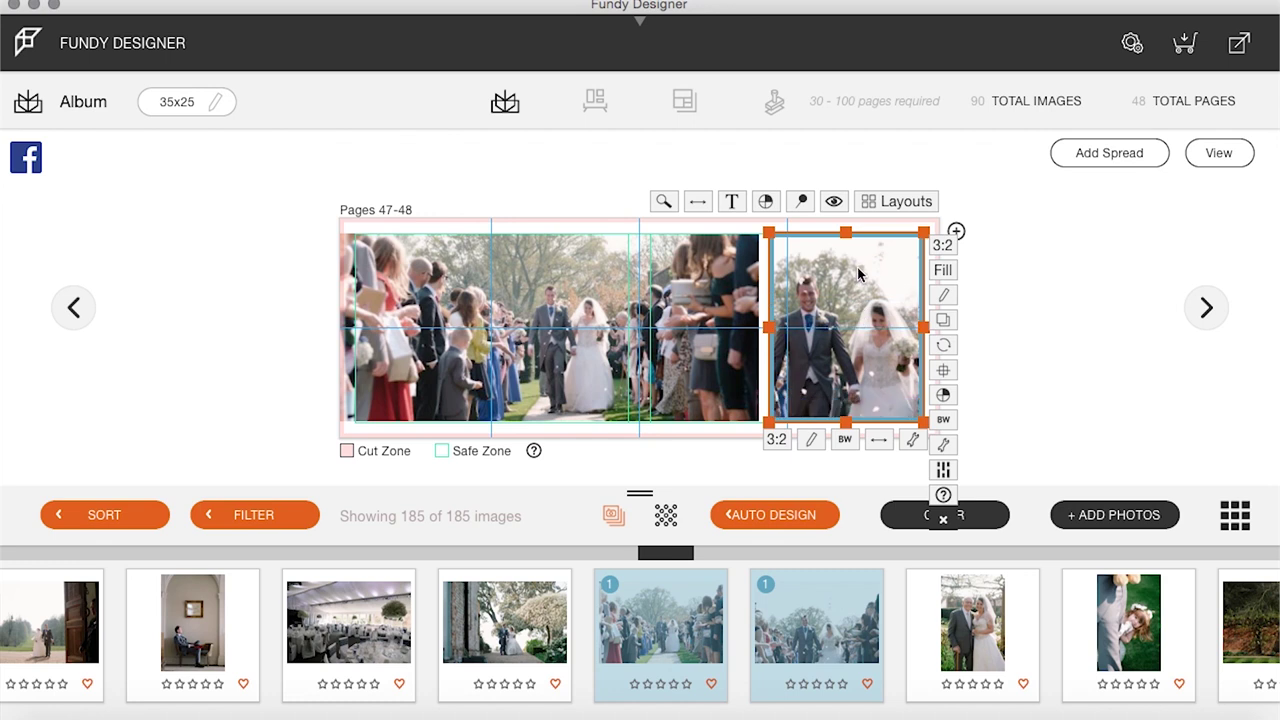
click(1220, 156)
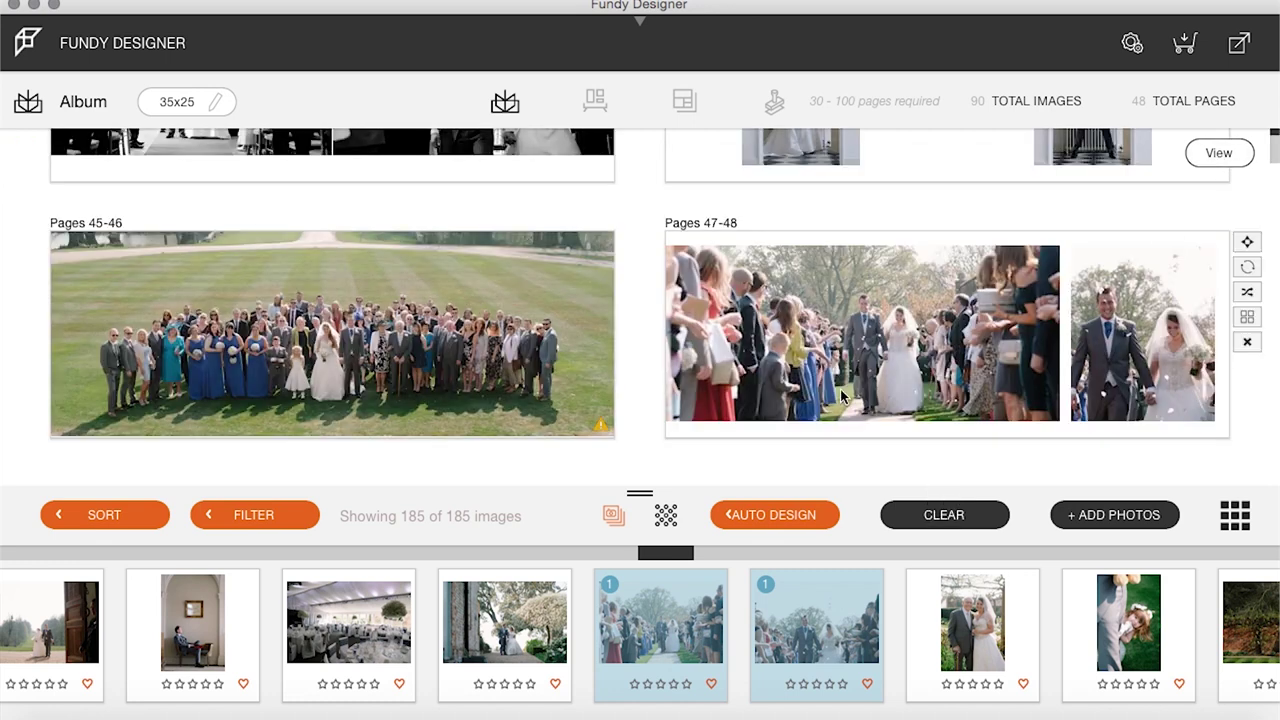
Create a spread for pages 49-50 from the photo of the couple walking past the brick building and blossoming trees
scroll(842, 396, down, 5)
scroll(918, 668, right, 5)
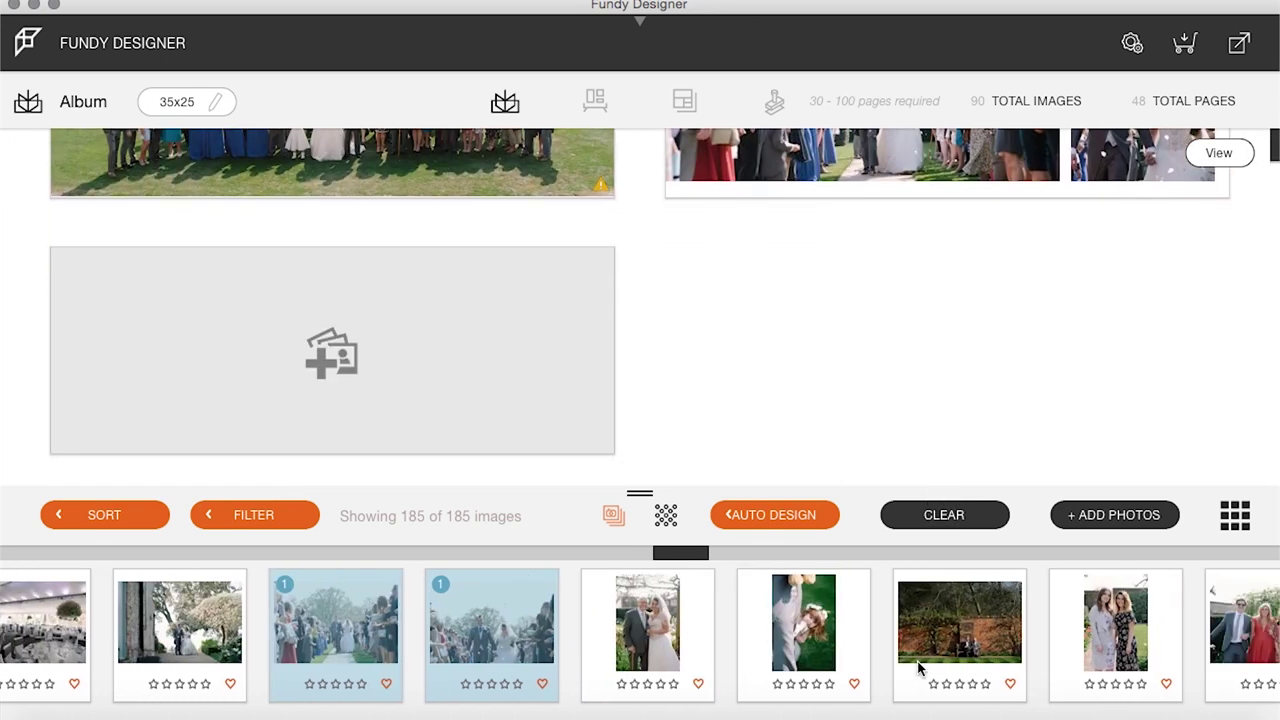
click(165, 612)
drag(200, 398, 346, 356)
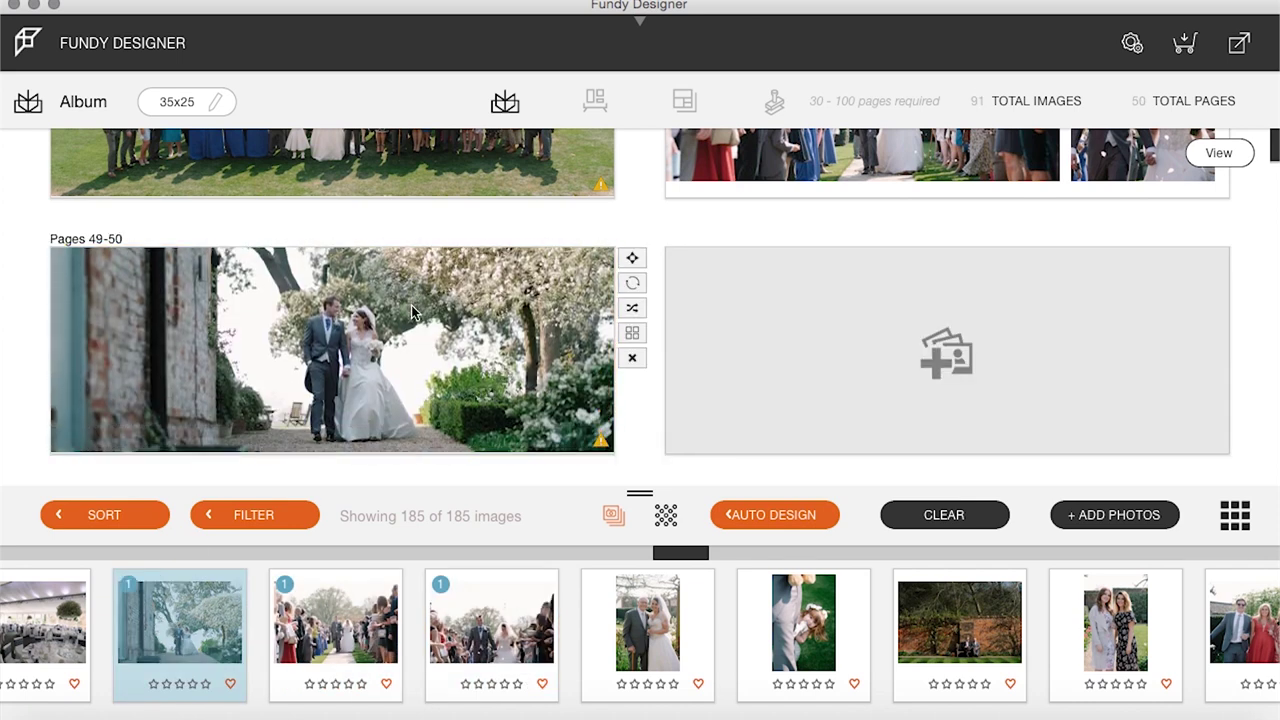
Shift the full-spread photo on pages 49-50 slightly upward to show more ground below the couple's feet
double_click(411, 302)
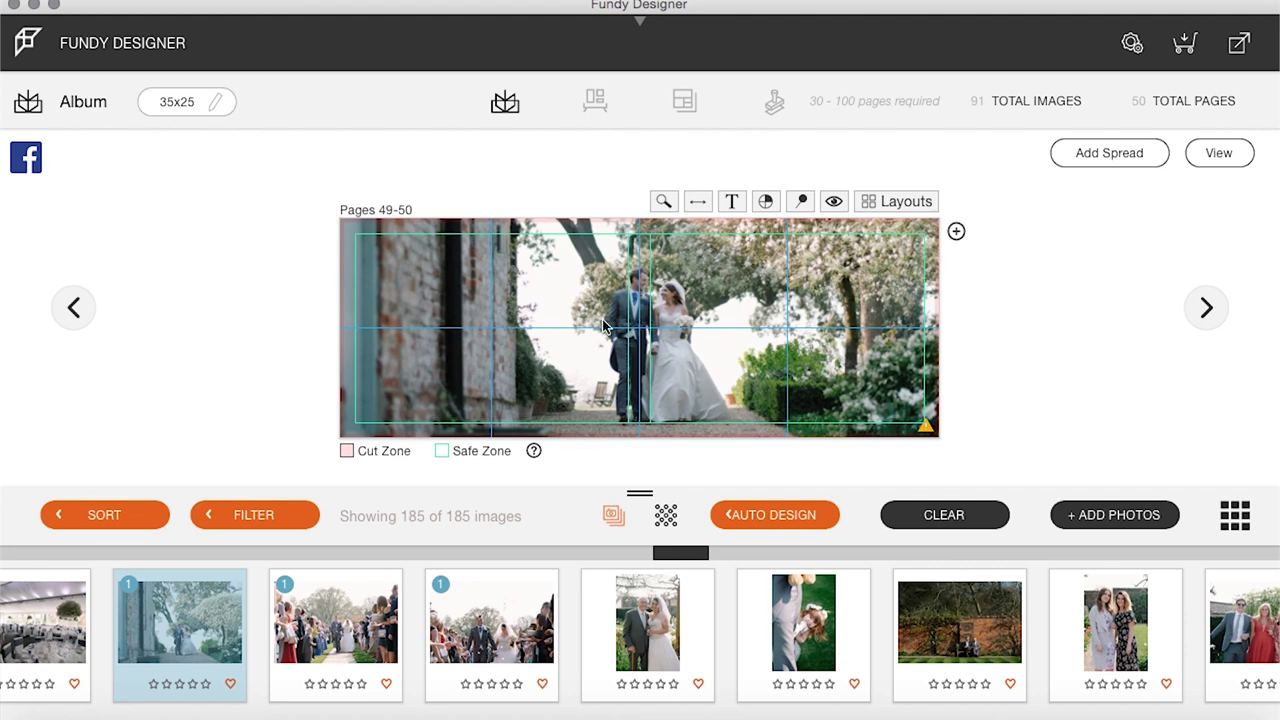
click(688, 326)
drag(688, 326, 688, 322)
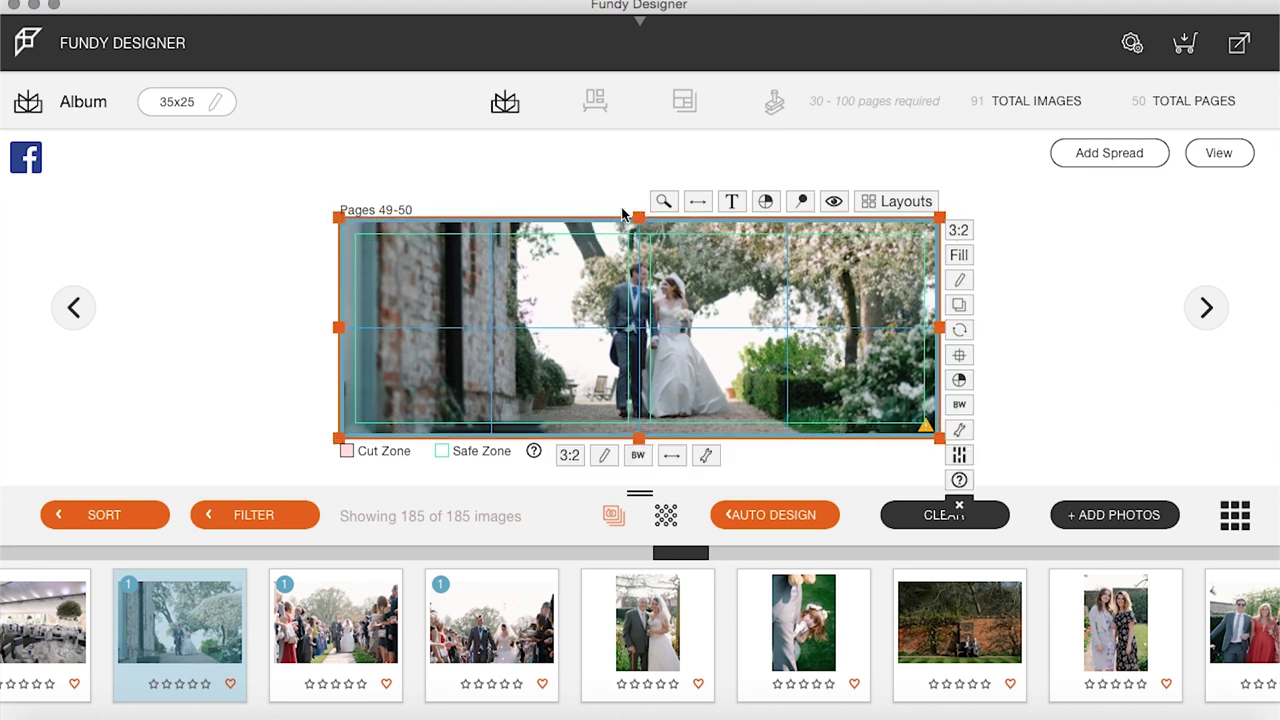
double_click(568, 349)
click(1220, 153)
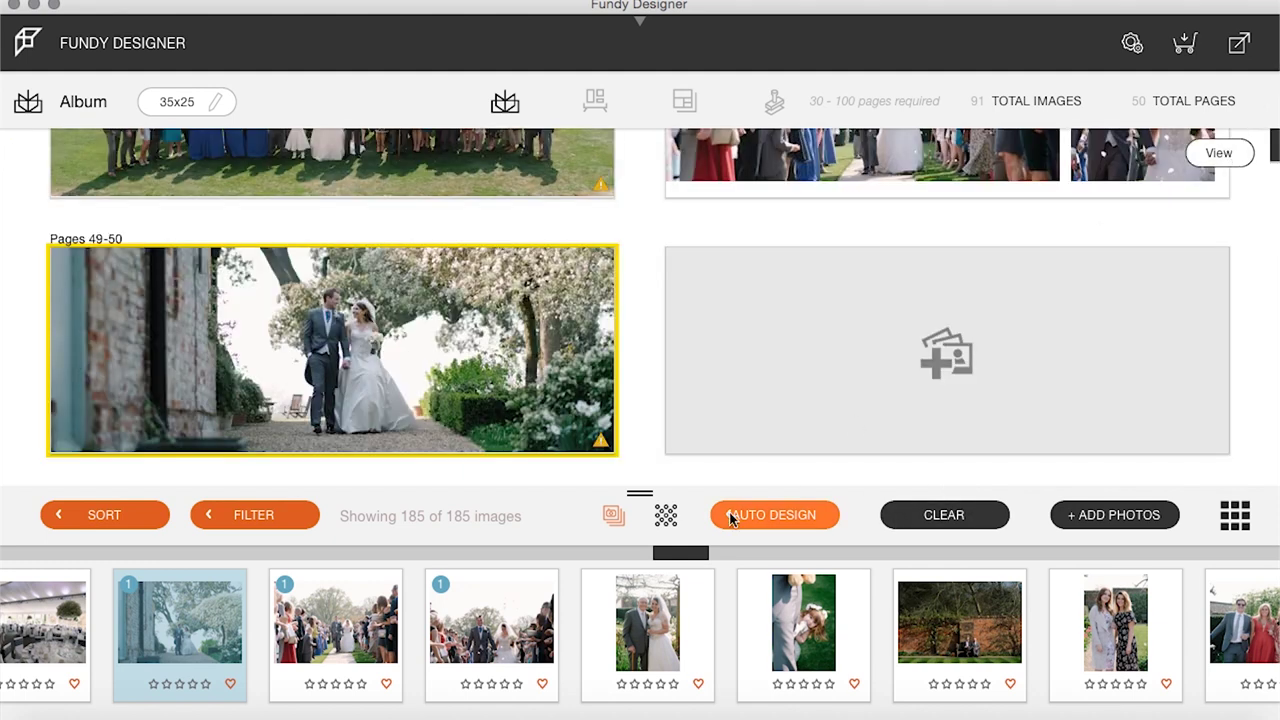
Create a spread for pages 51-52 from the 22 guest photos between the girl-on-grass photo and the family formals, skipping the bridal group shots
scroll(790, 628, right, 5)
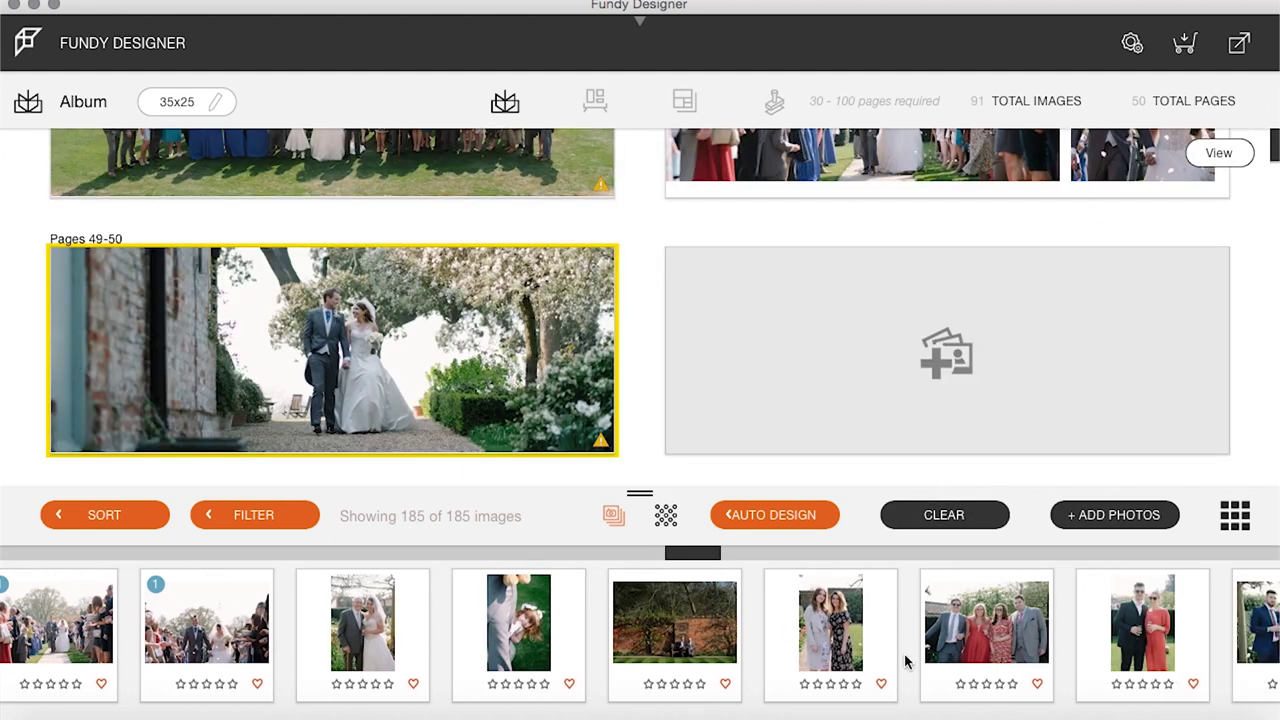
click(518, 640)
super+click(652, 640)
super+click(808, 641)
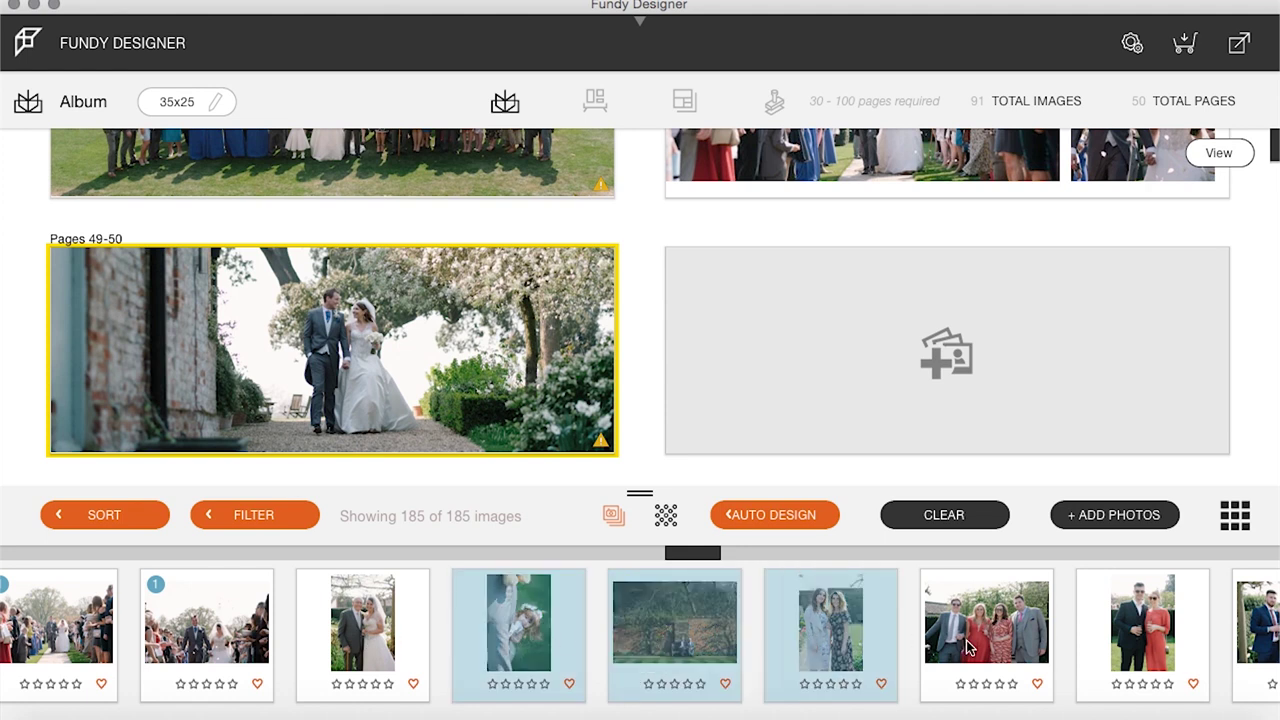
super+click(968, 648)
scroll(978, 641, right, 9)
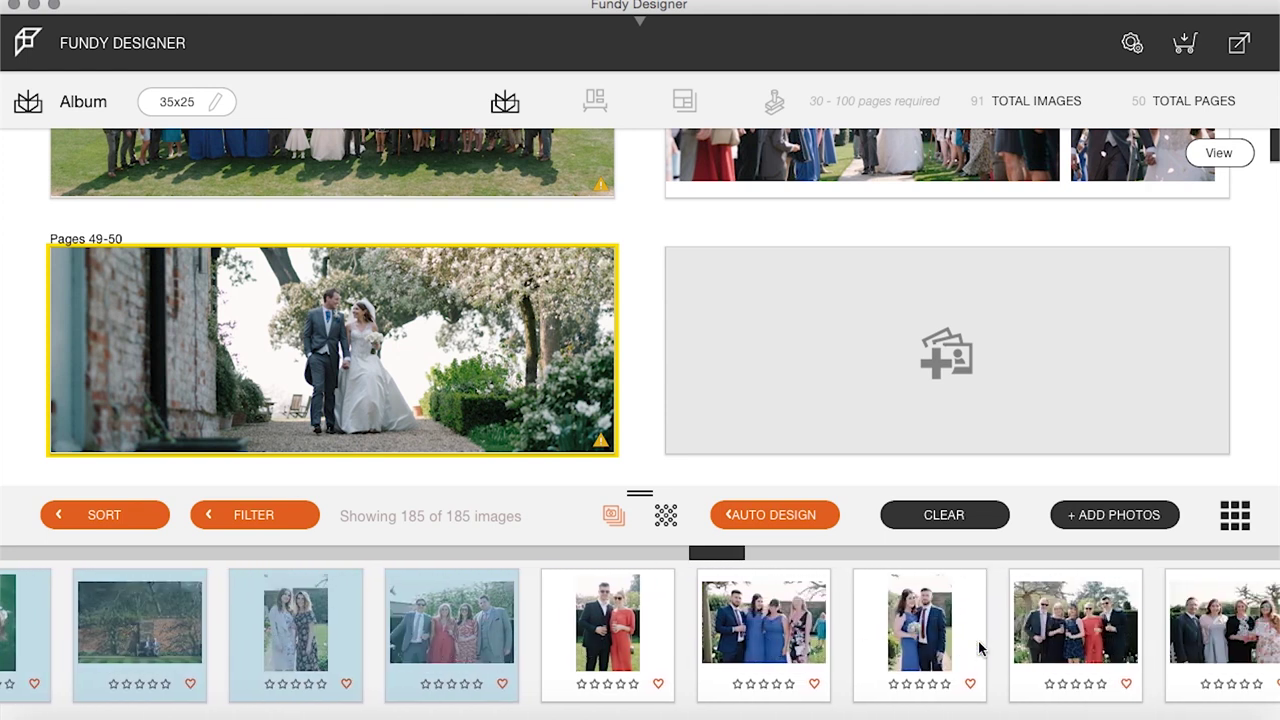
super+click(611, 630)
super+click(745, 643)
super+click(922, 645)
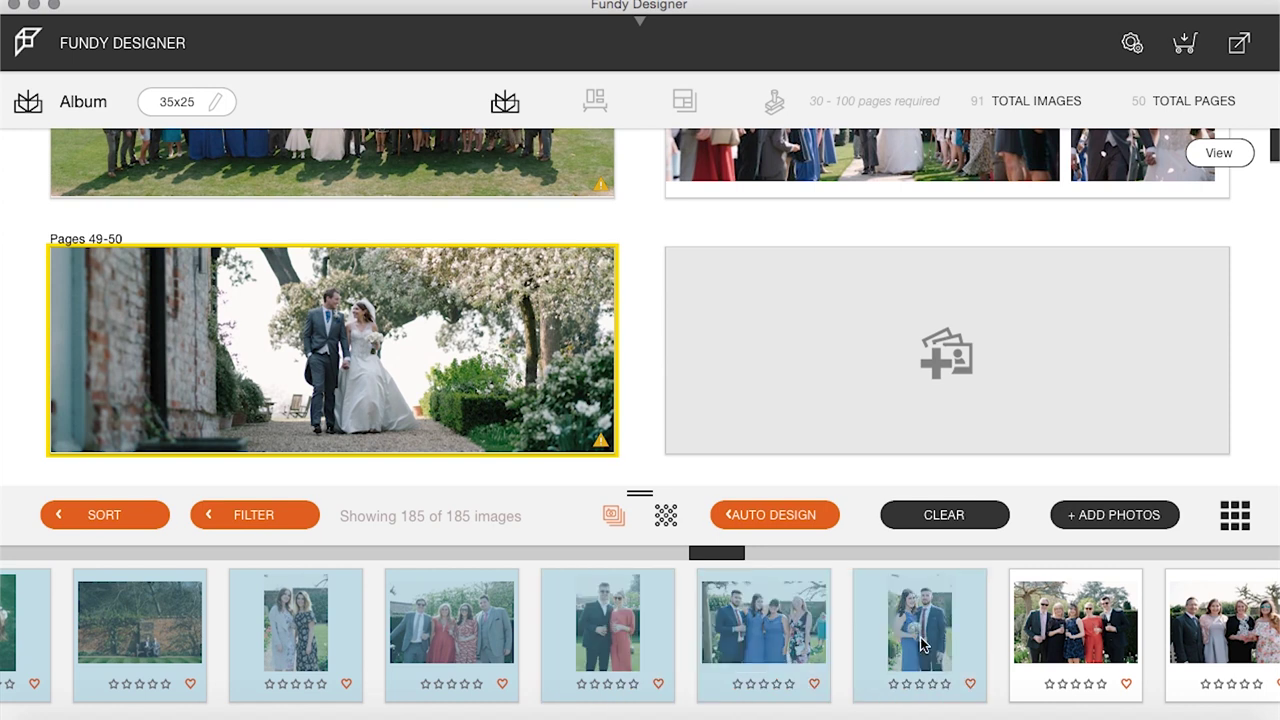
super+click(1037, 642)
super+click(1195, 632)
scroll(1195, 632, right, 8)
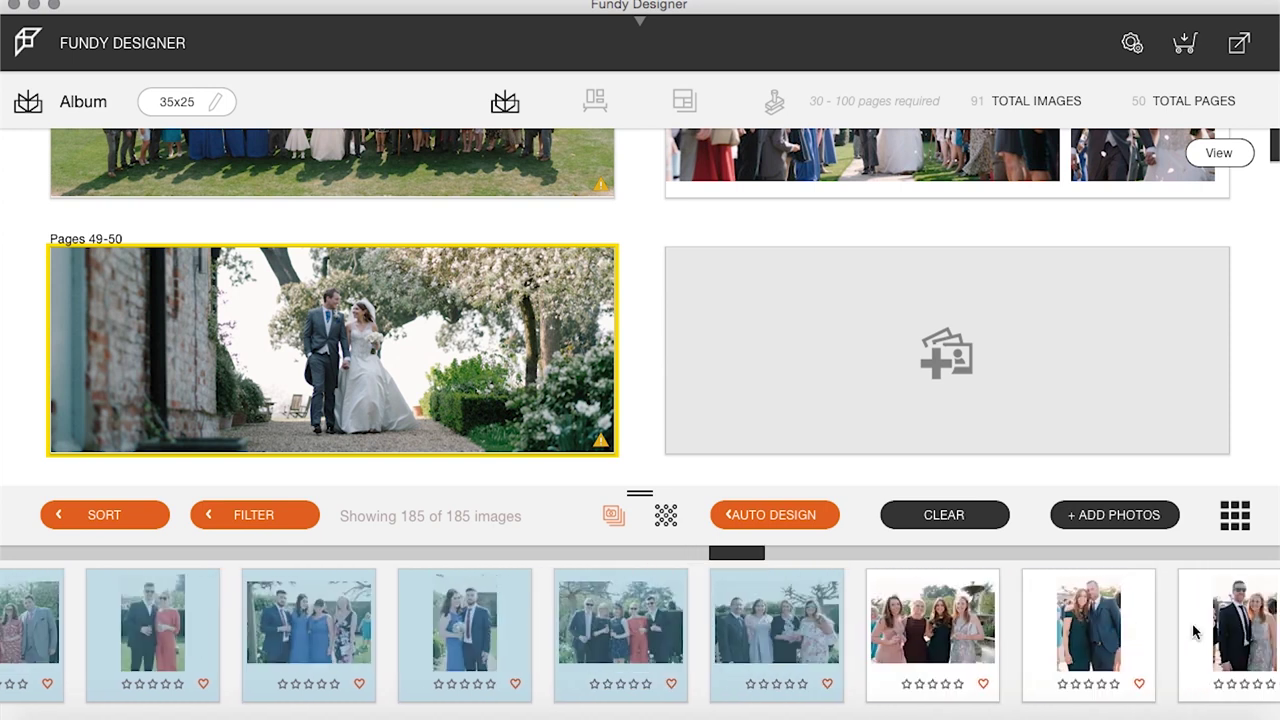
scroll(1193, 632, right, 5)
super+click(697, 634)
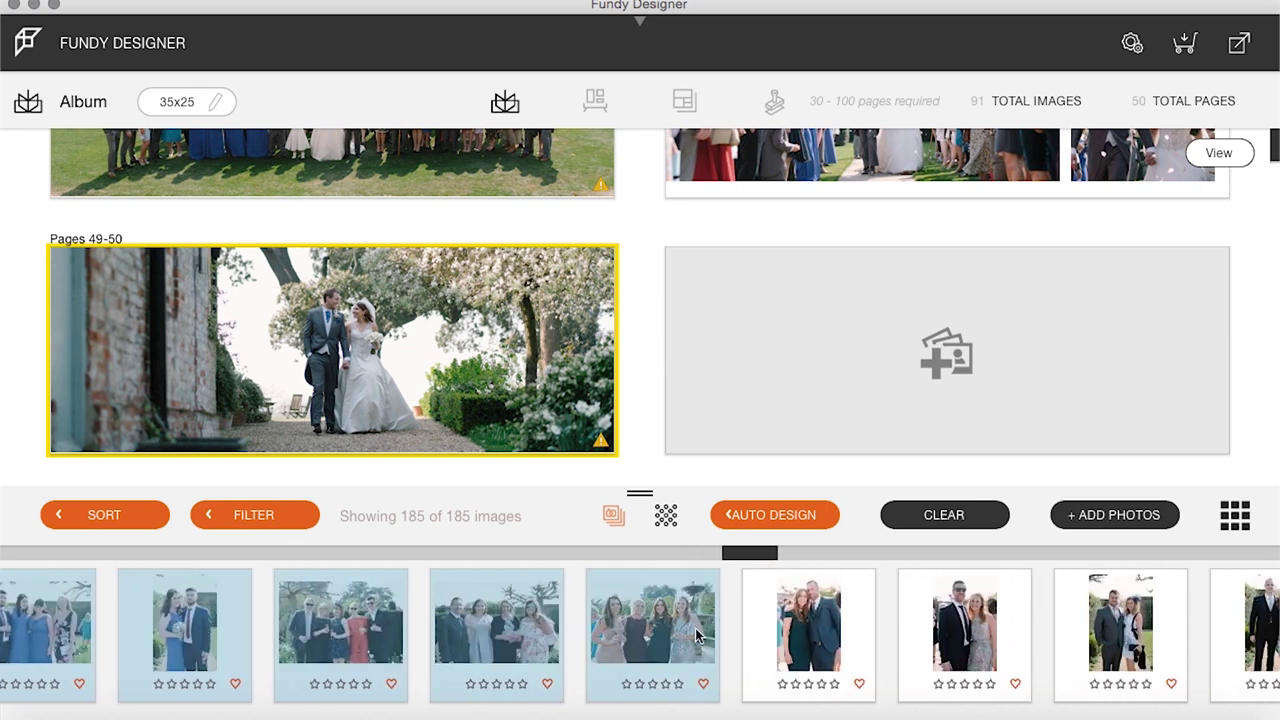
super+click(789, 648)
super+click(955, 645)
super+click(1131, 648)
scroll(1133, 650, right, 4)
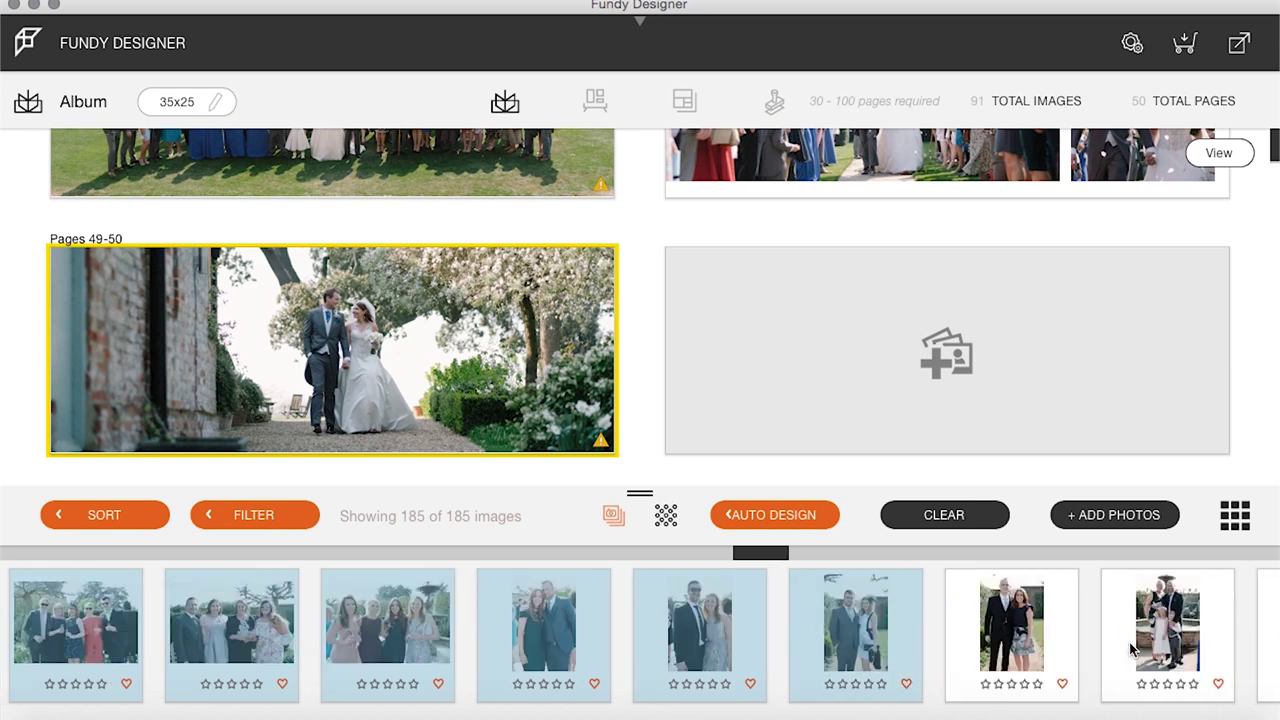
scroll(1131, 650, right, 2)
super+click(870, 612)
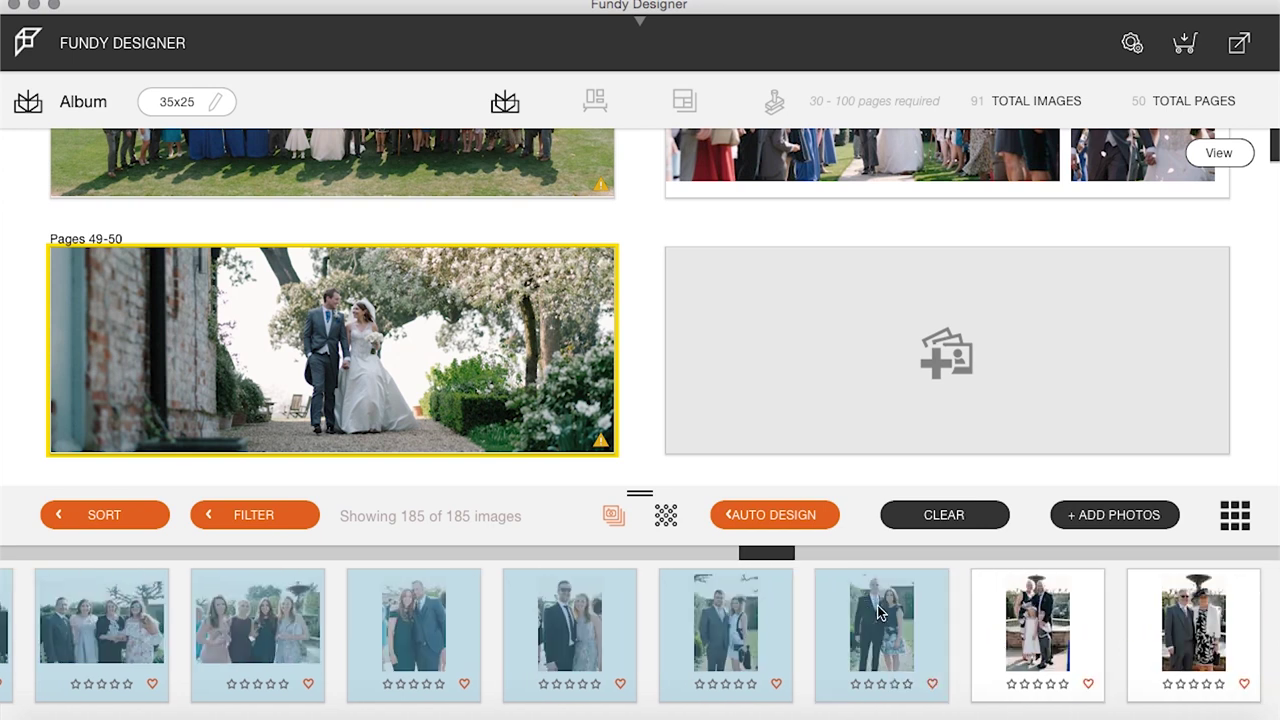
super+click(1022, 622)
super+click(1185, 630)
scroll(1185, 630, right, 8)
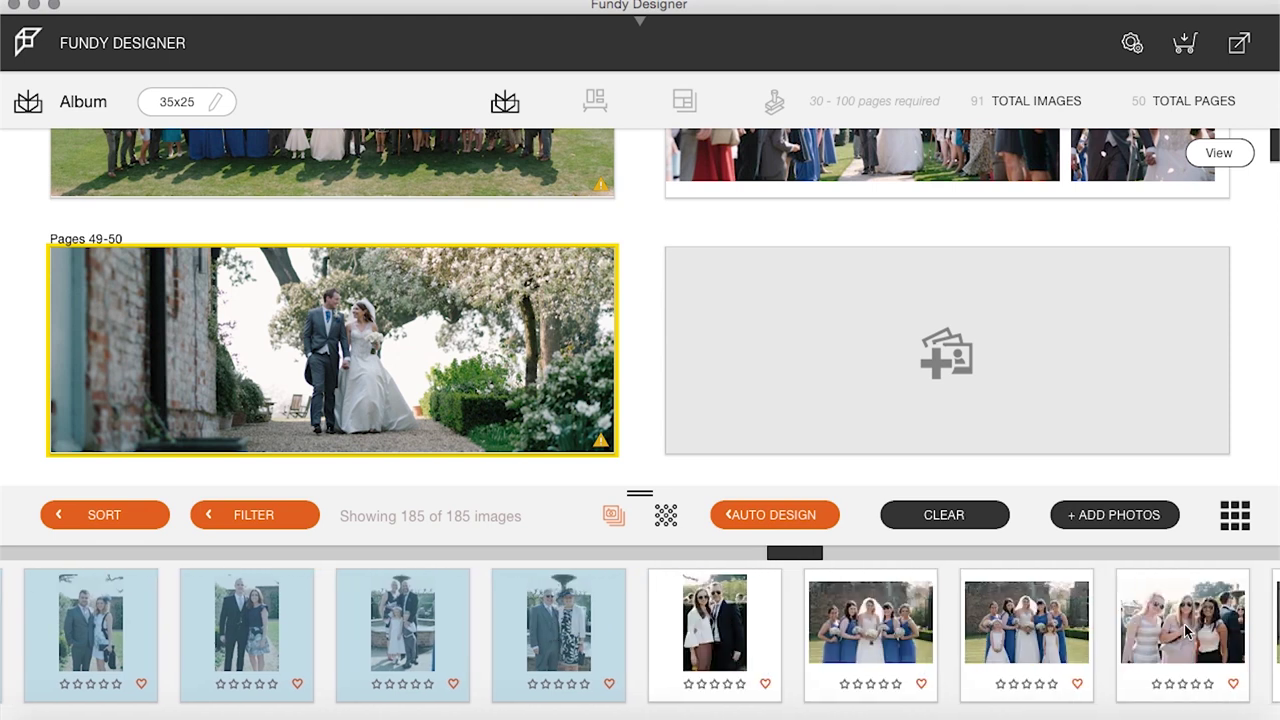
super+click(688, 634)
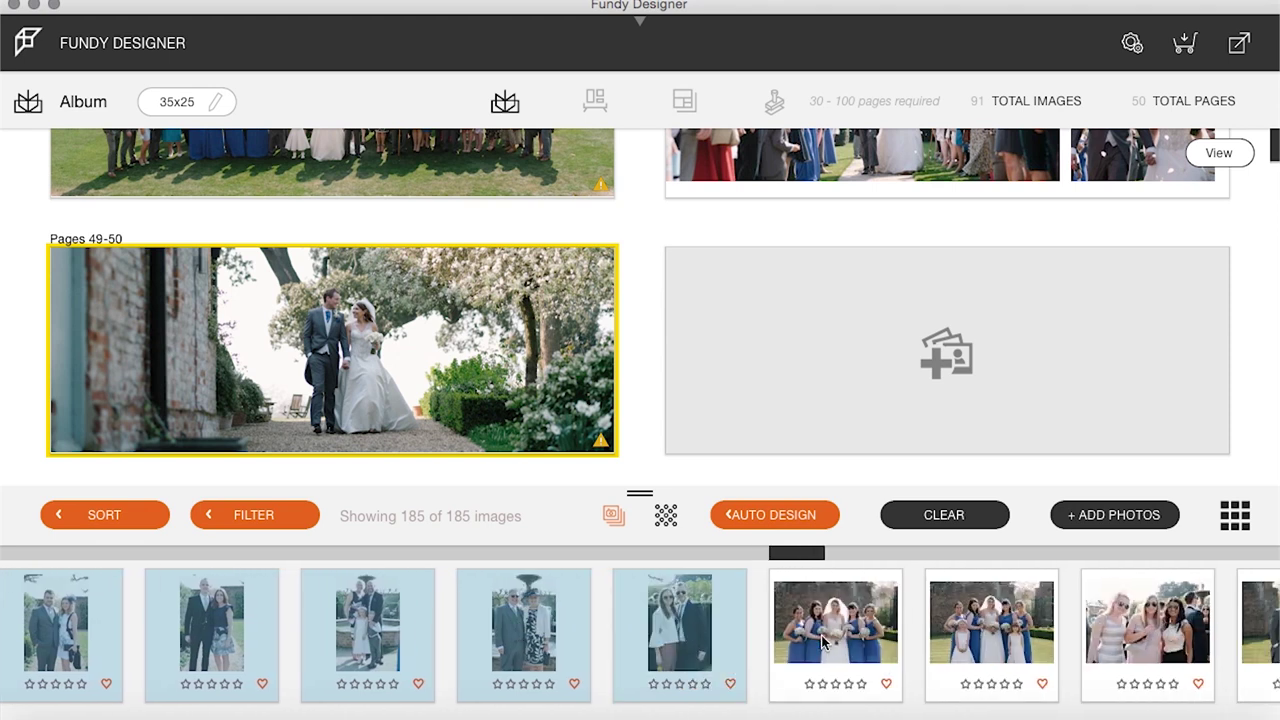
scroll(823, 641, right, 4)
super+click(833, 627)
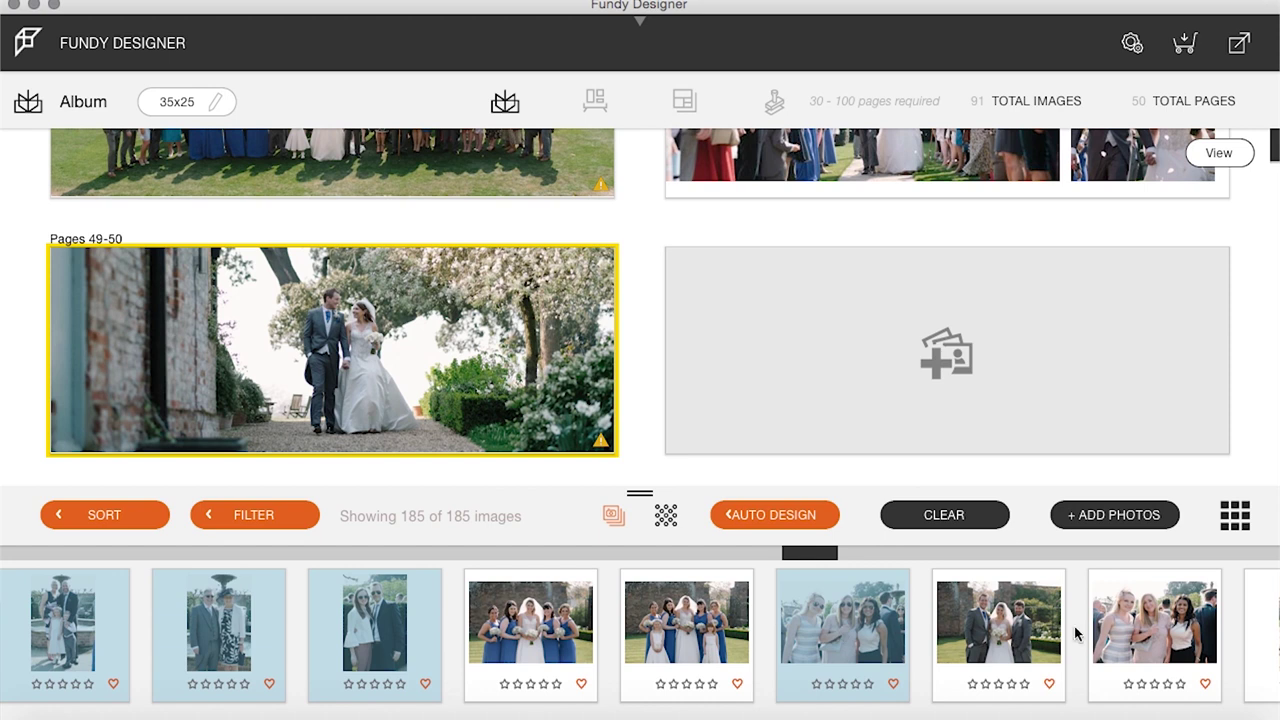
super+click(1127, 634)
scroll(1127, 634, right, 8)
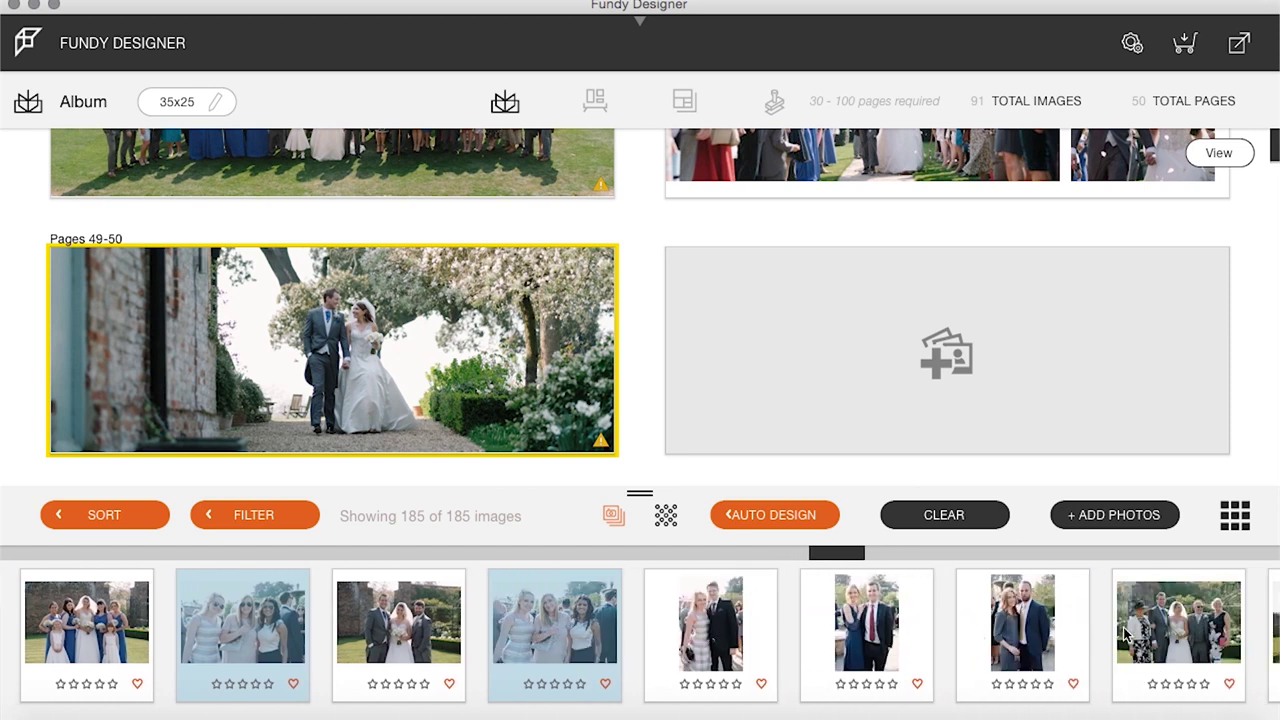
super+click(722, 622)
super+click(848, 640)
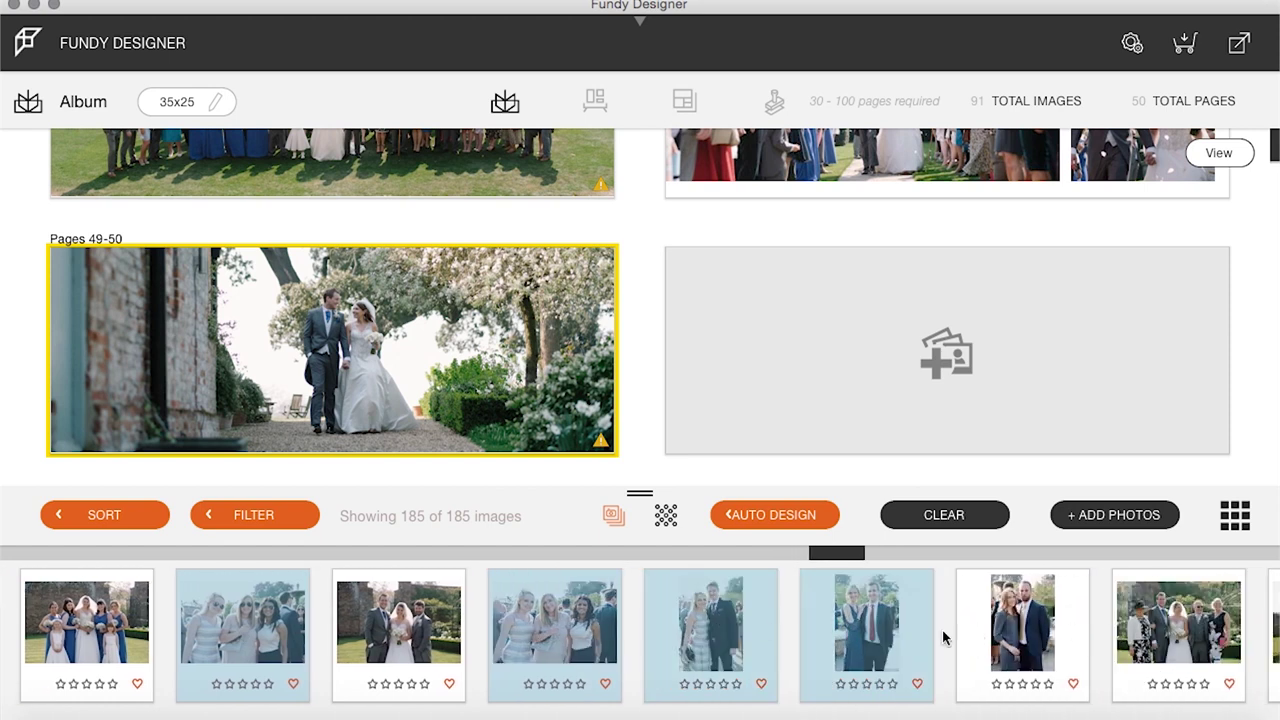
super+click(1022, 638)
scroll(1115, 635, right, 7)
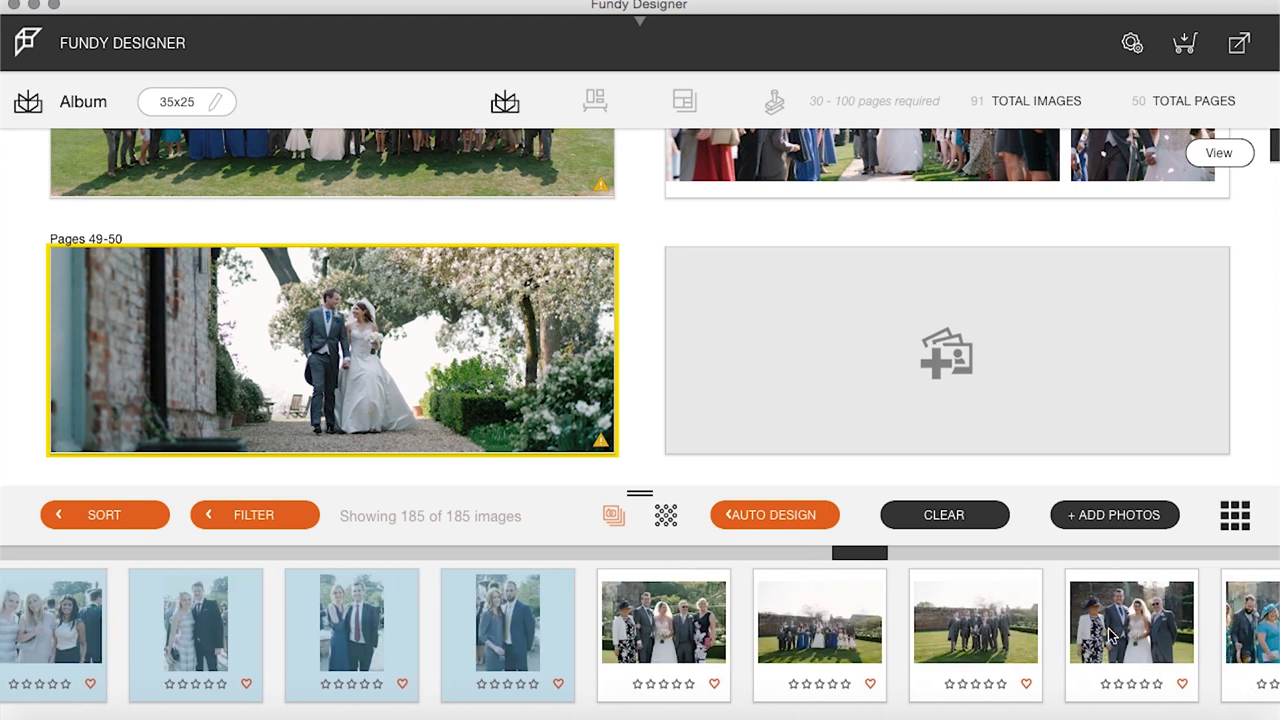
drag(509, 643, 845, 362)
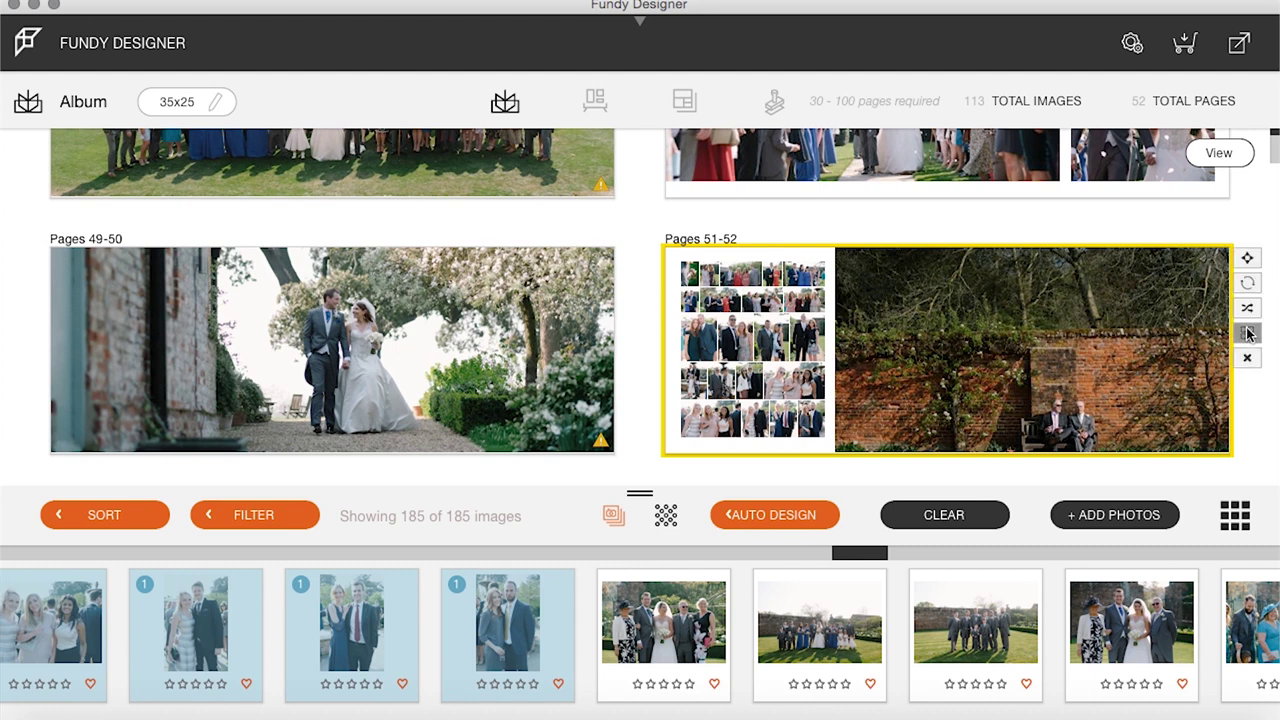
Apply the full-spread collage layout with an even white border to pages 51-52 and open that spread for editing
click(1247, 359)
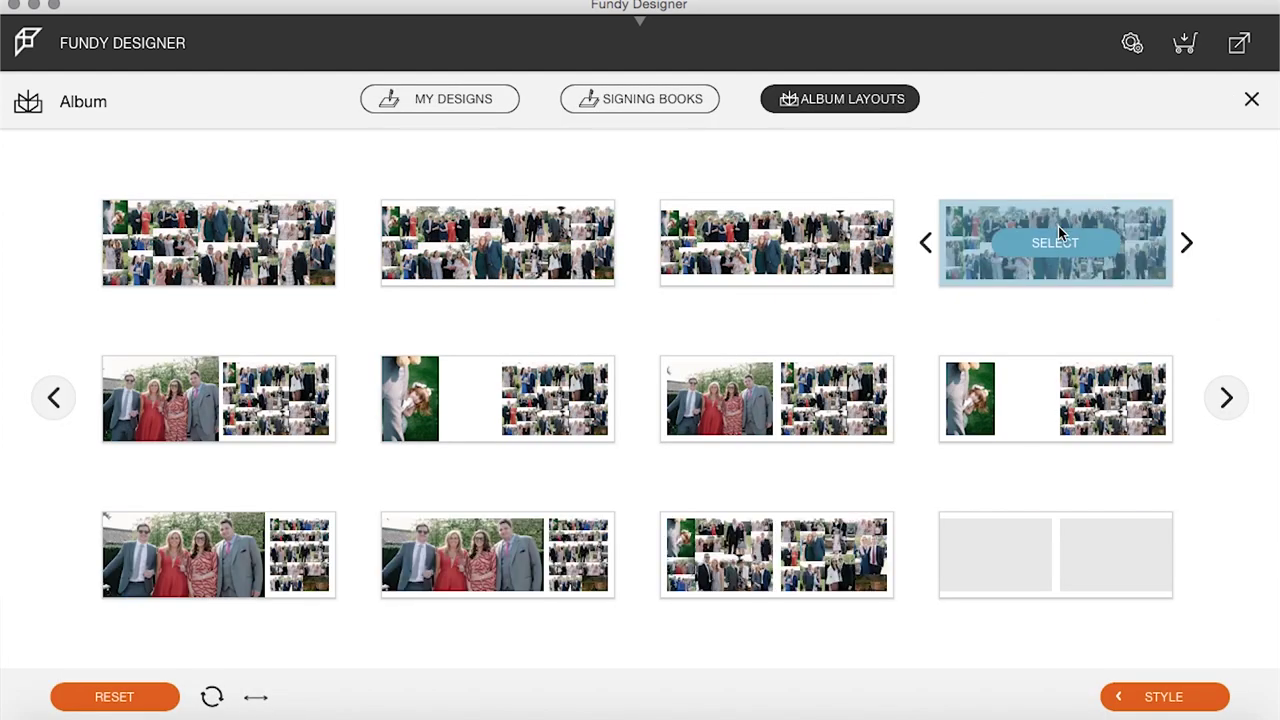
click(1058, 245)
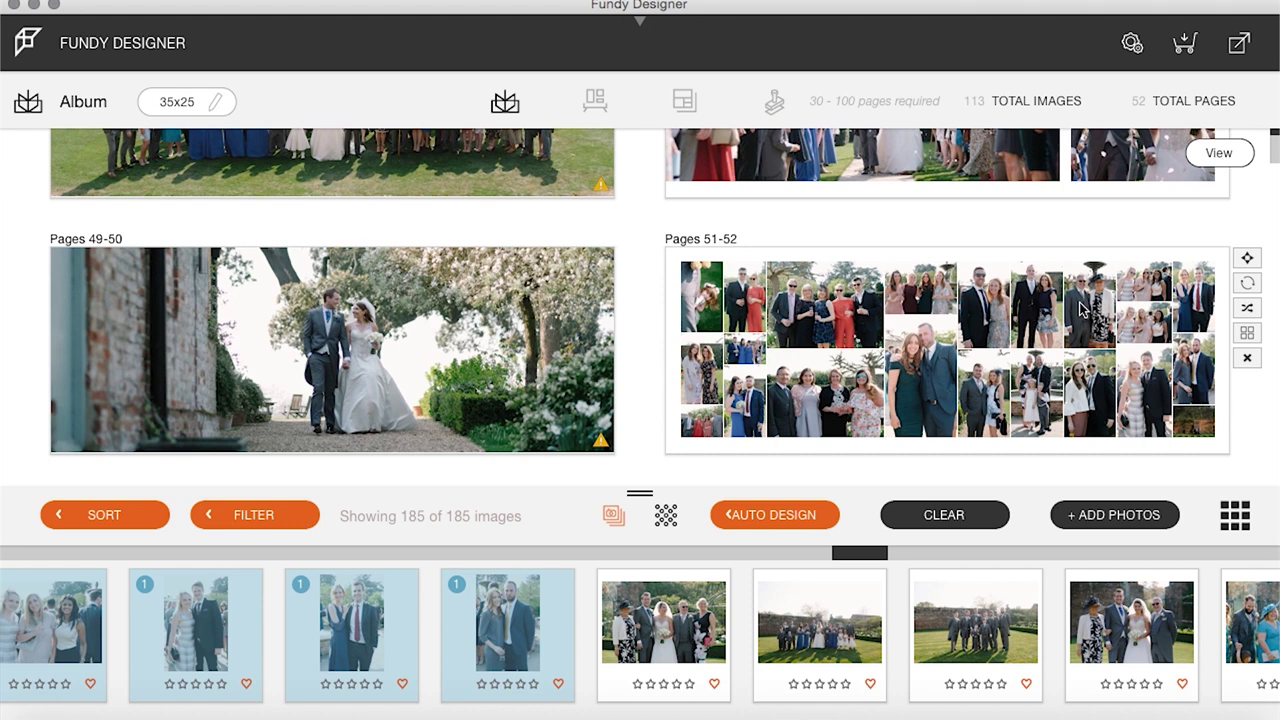
click(1148, 284)
double_click(1148, 284)
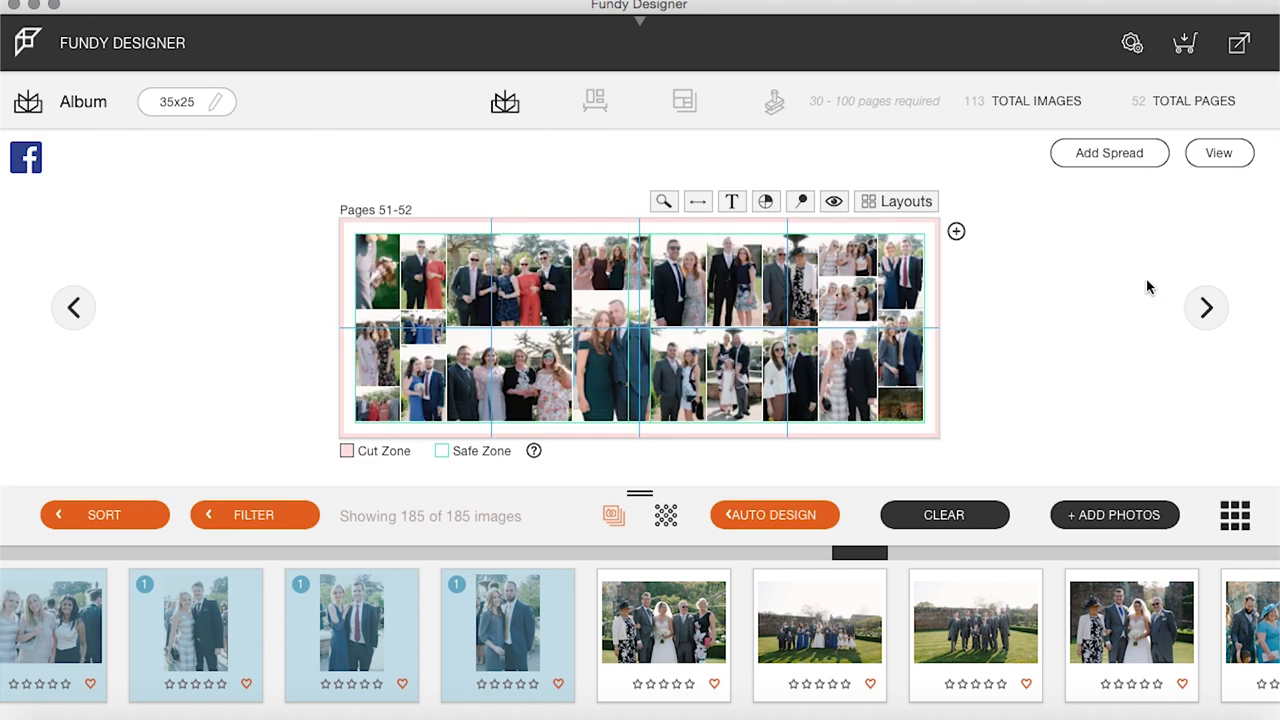
Remove the near-duplicate photo of three women and the dark brick wall photo from the collage on pages 51-52
click(855, 267)
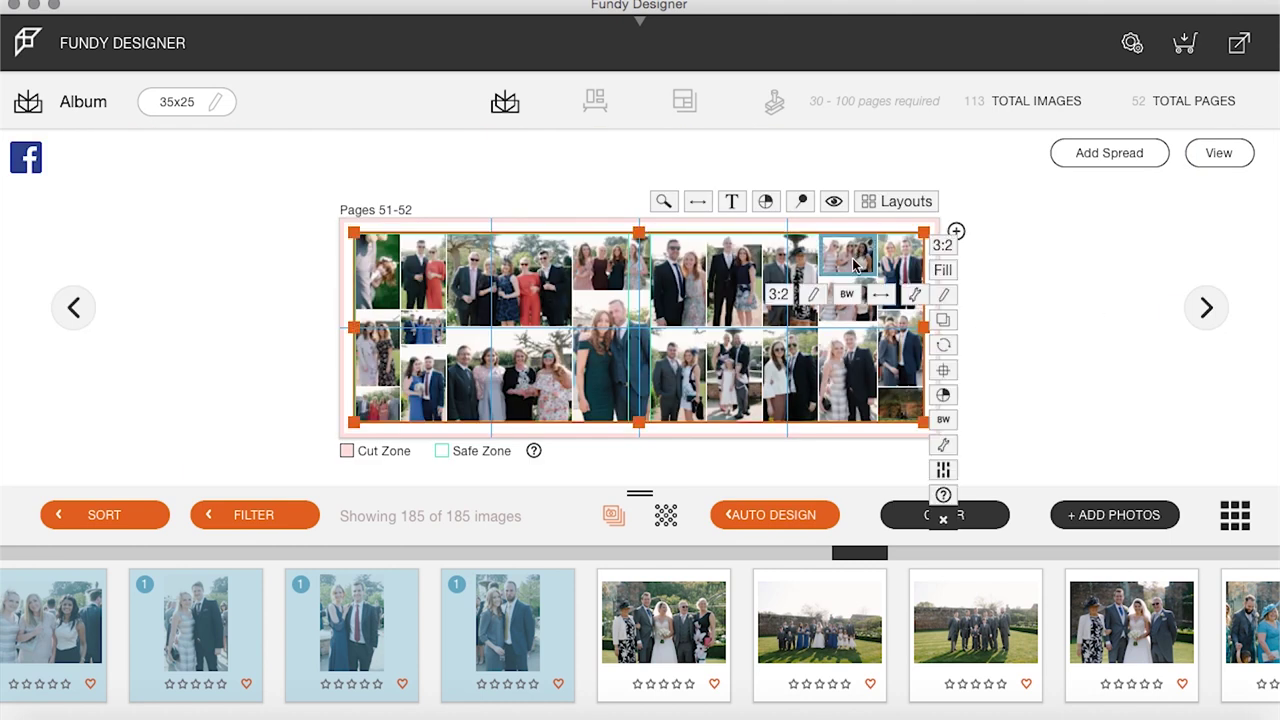
key(Delete)
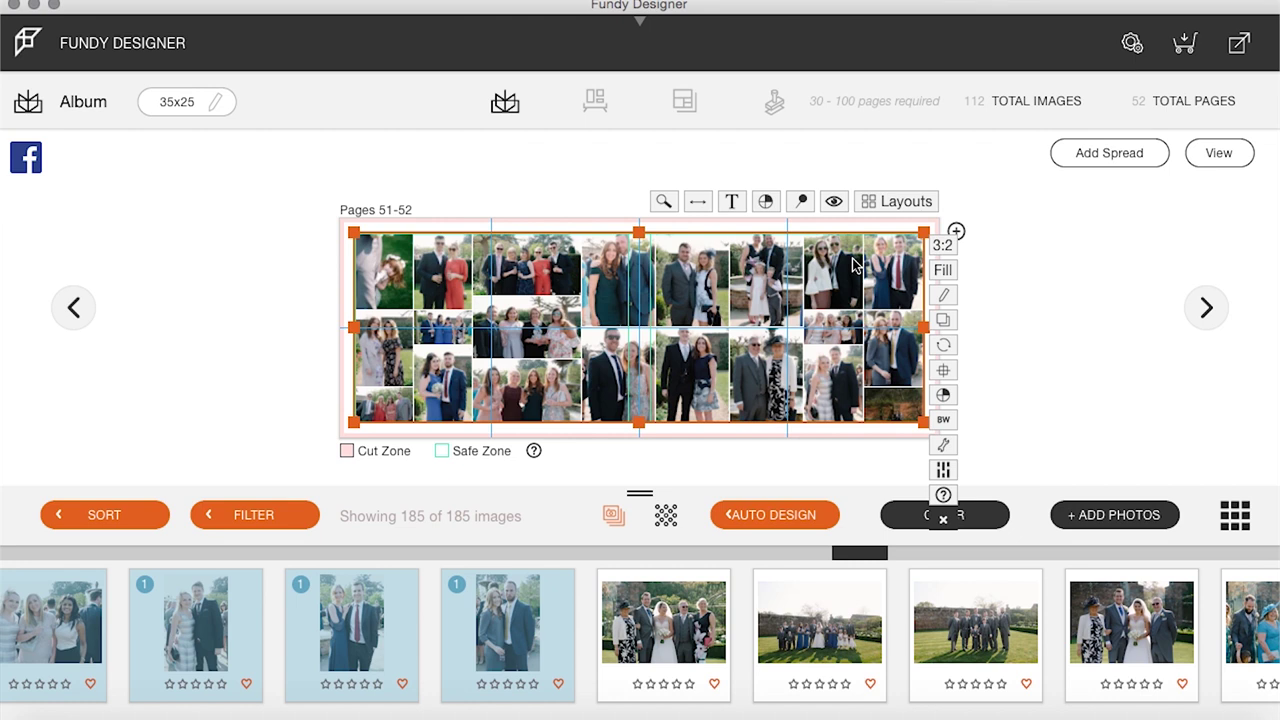
click(843, 280)
drag(757, 289, 755, 304)
click(898, 283)
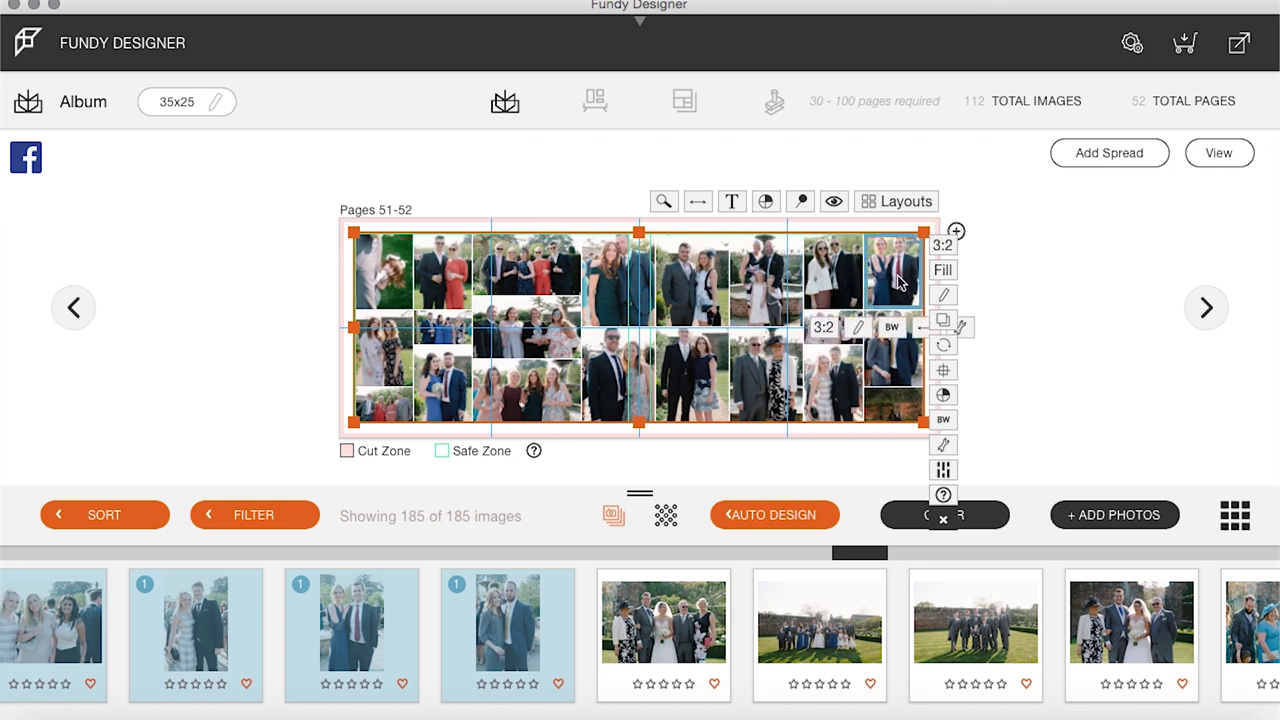
click(897, 407)
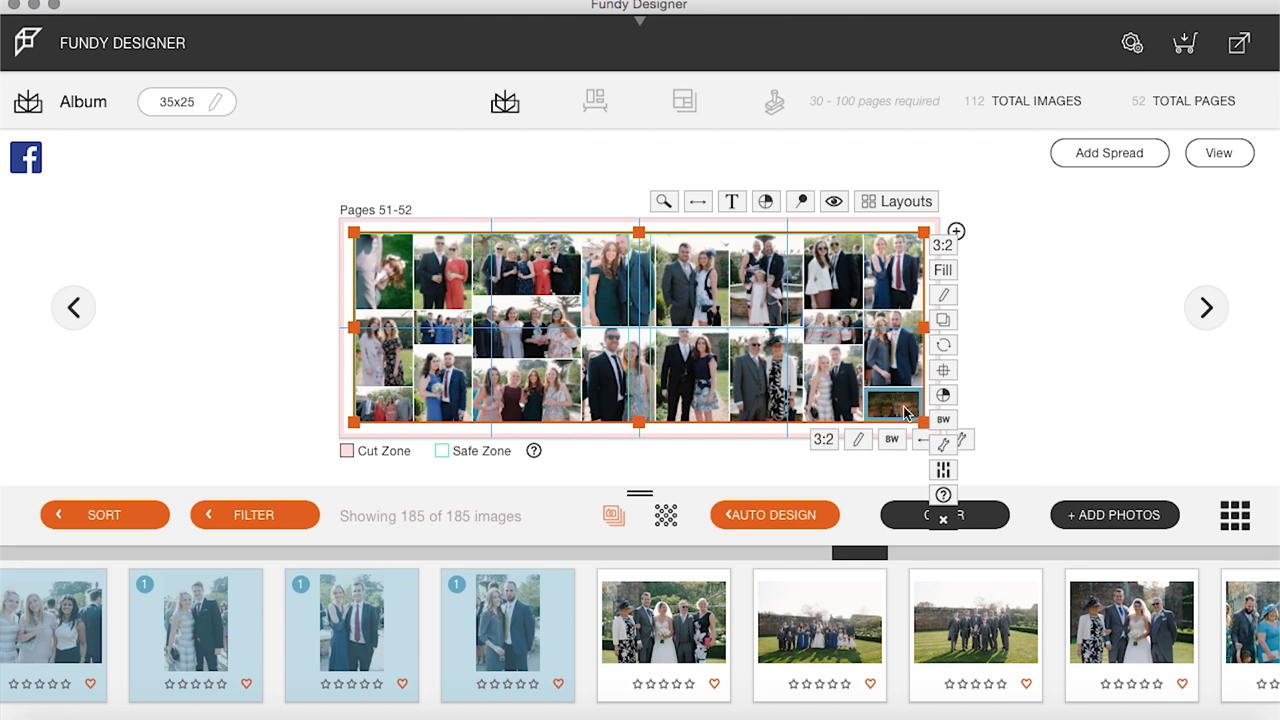
key(Delete)
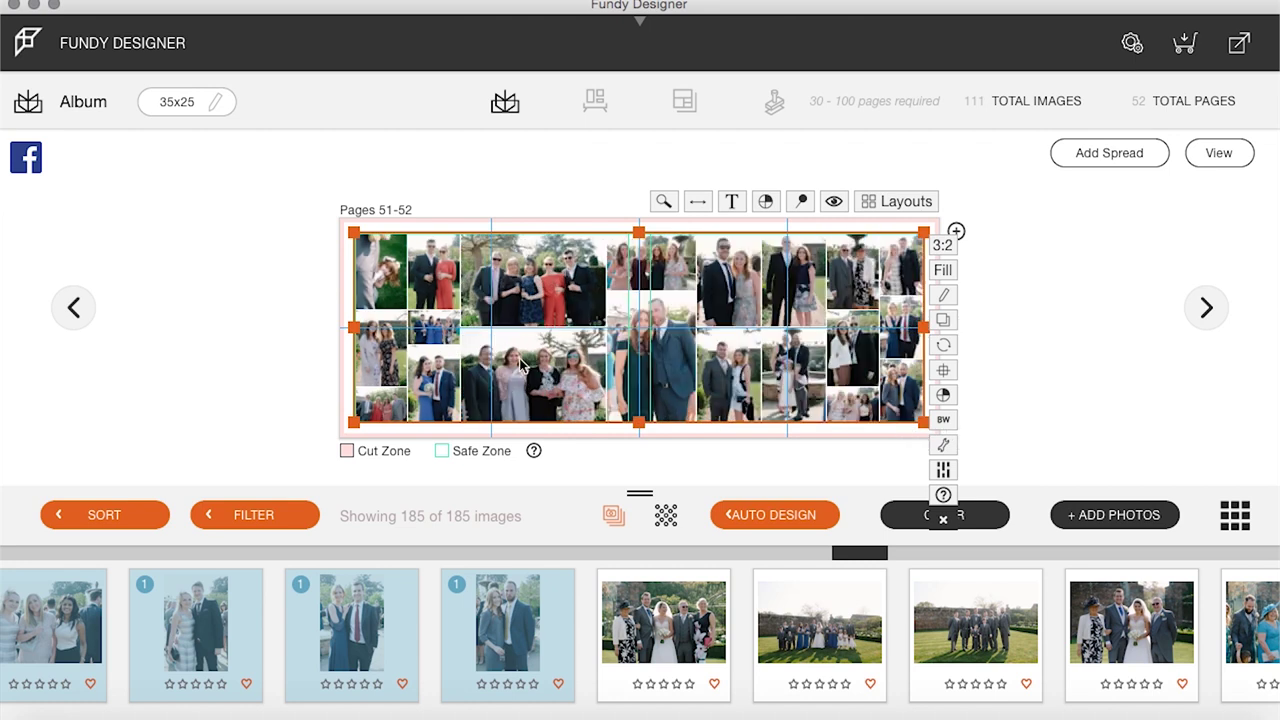
Swap the teal-dress couple with the blue-dress couple, reapply the bordered full-spread collage layout to pages 51-52, and return to the album overview
drag(676, 347, 418, 347)
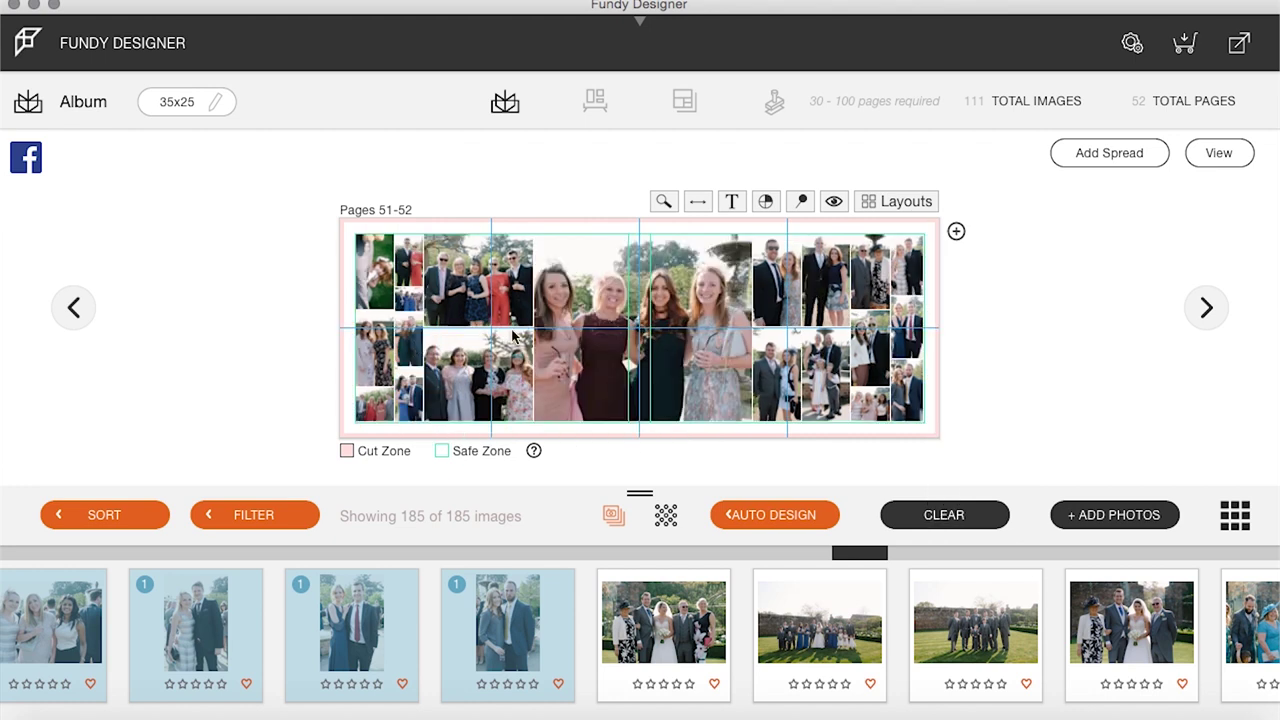
click(935, 201)
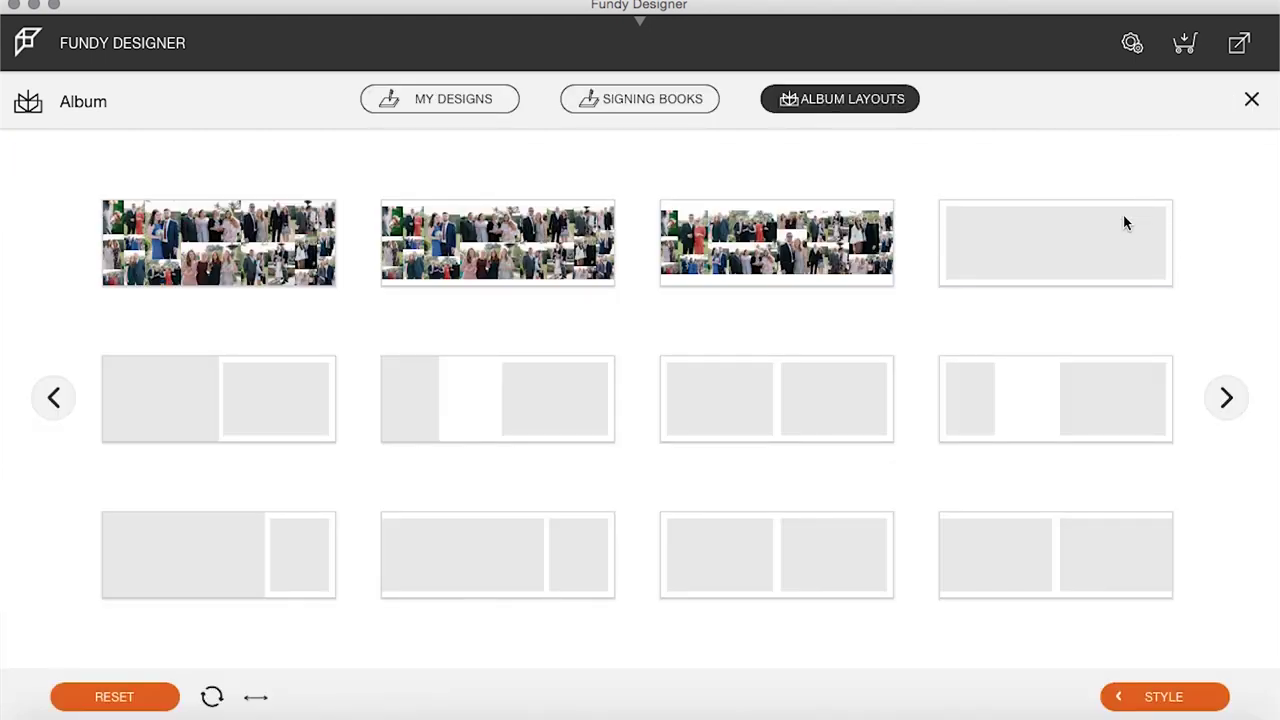
click(1084, 241)
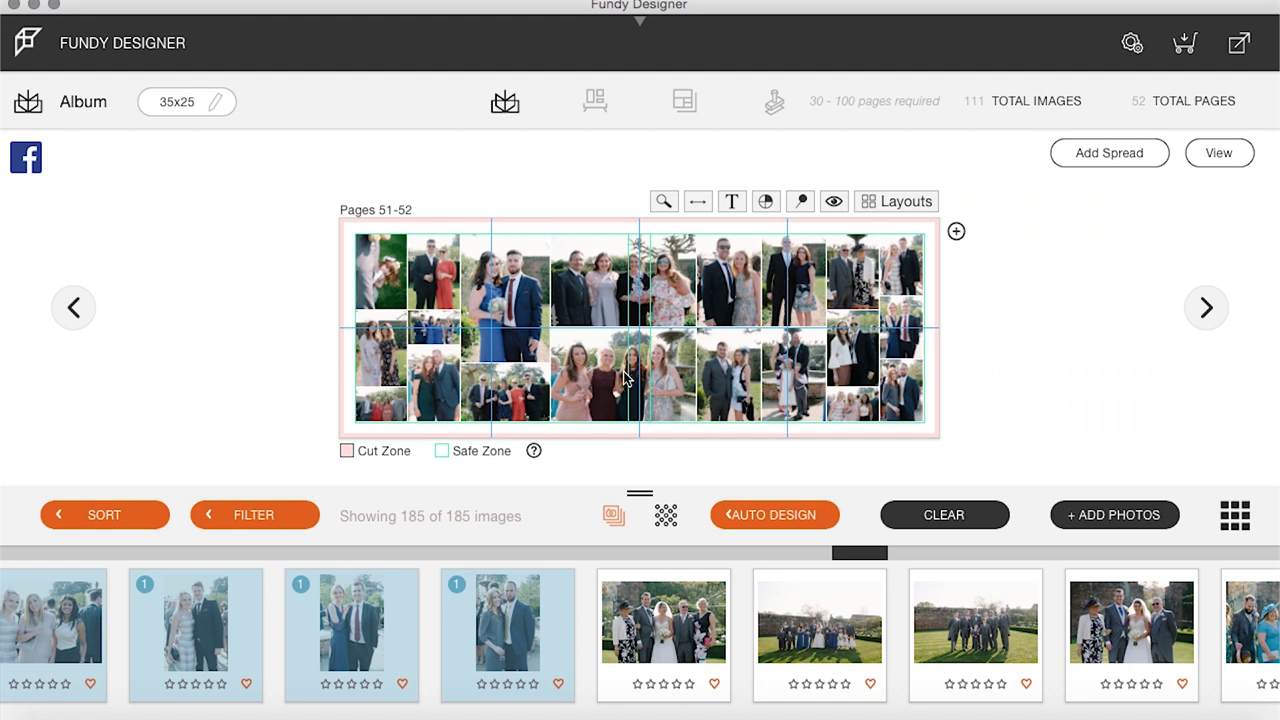
click(1217, 155)
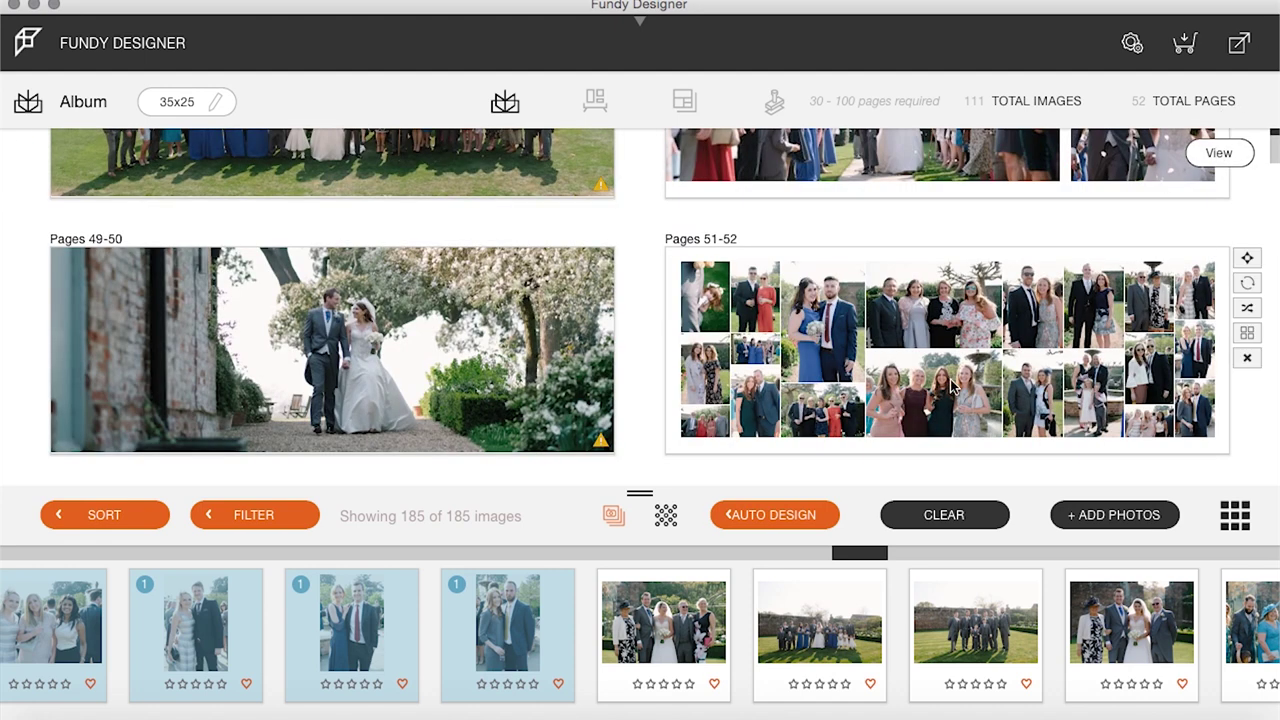
Select the couple portrait just before the girl-on-grass photo and both bridesmaid group shots in the photo library
scroll(1047, 291, down, 3)
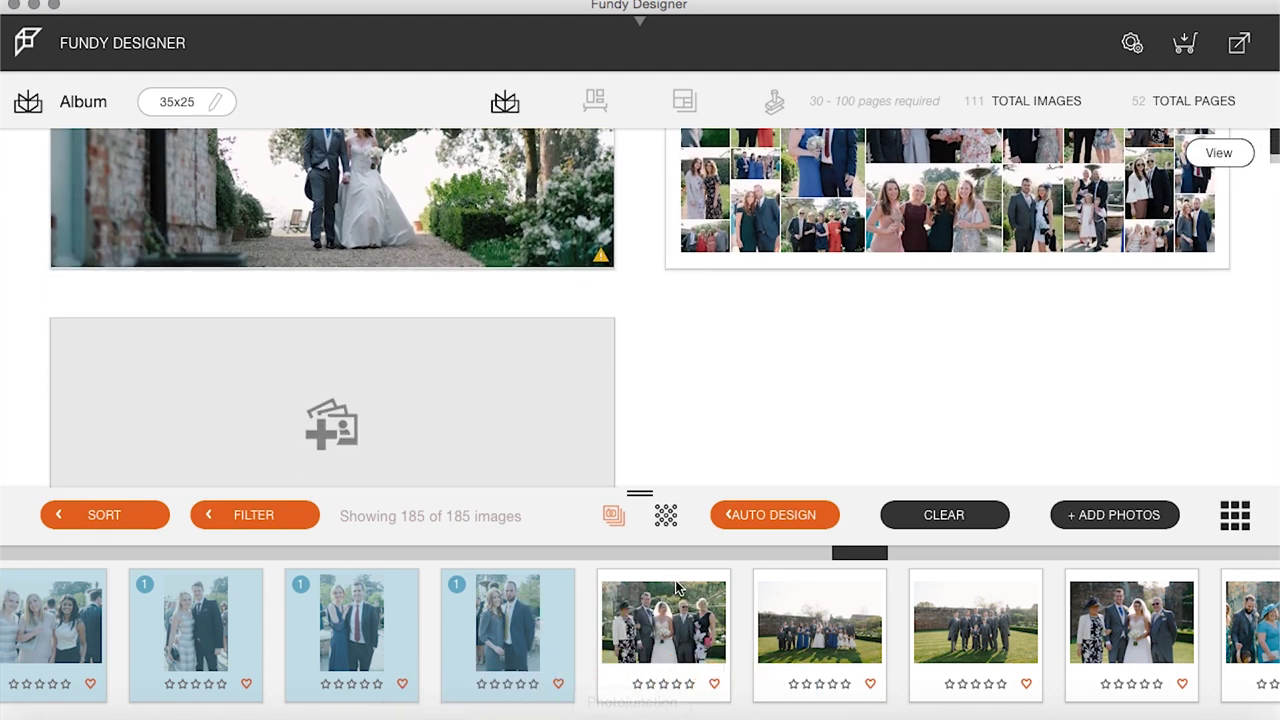
scroll(560, 610, left, 10)
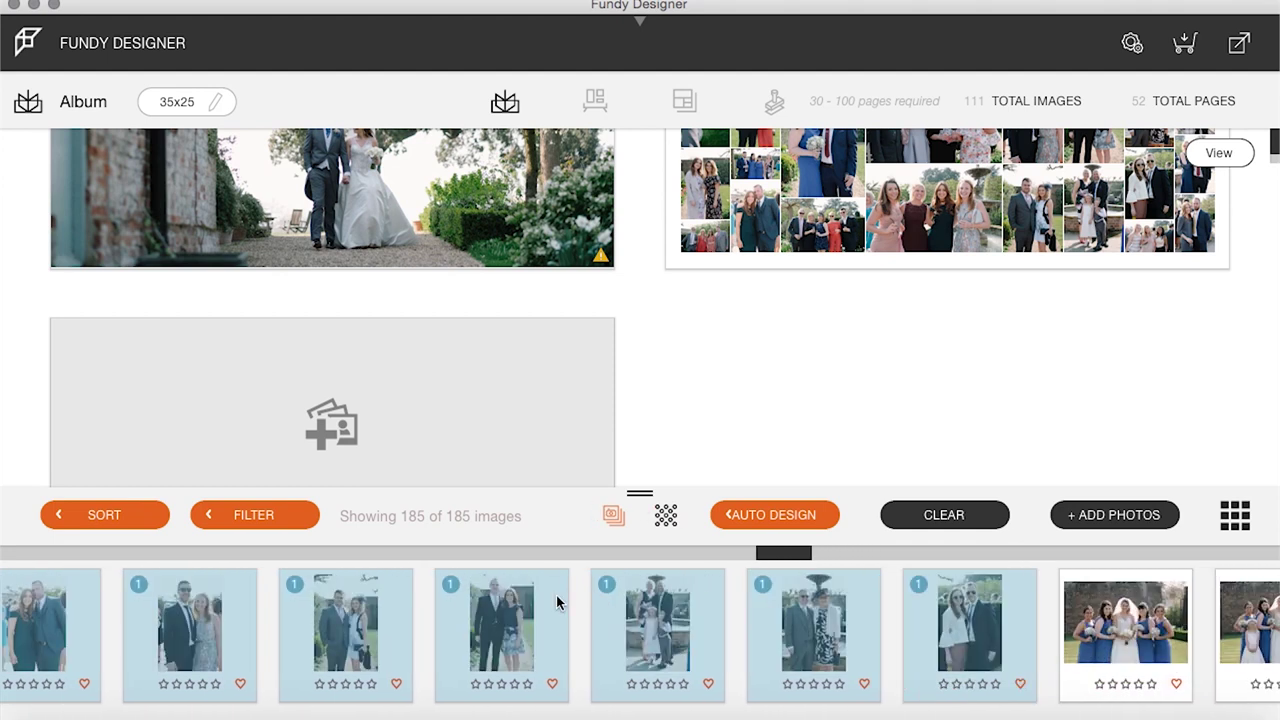
scroll(557, 601, left, 8)
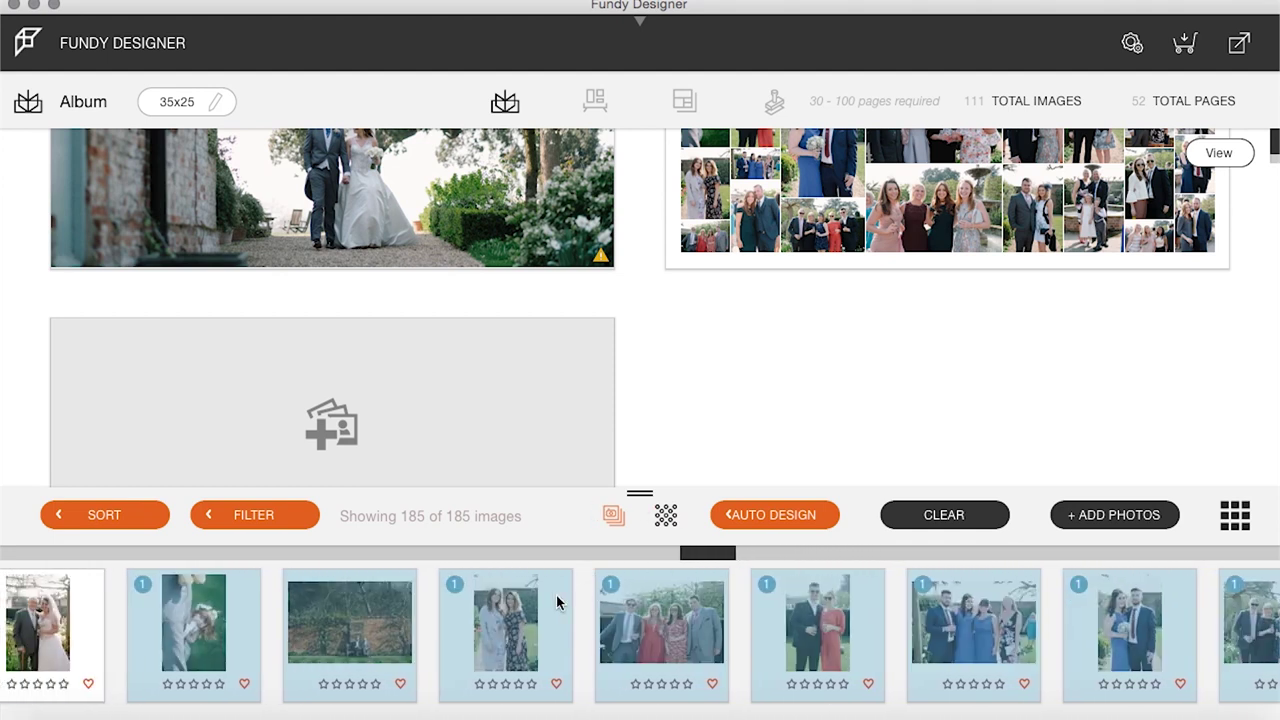
scroll(556, 595, left, 3)
scroll(556, 595, right, 5)
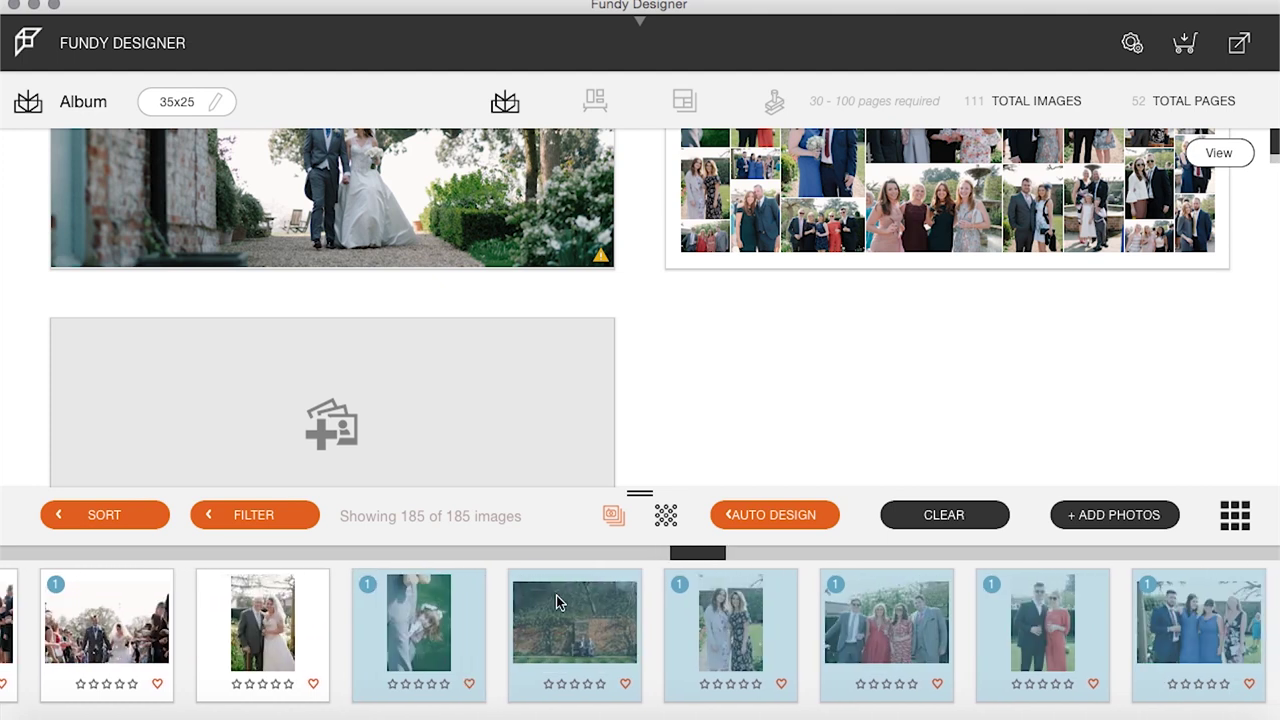
click(270, 662)
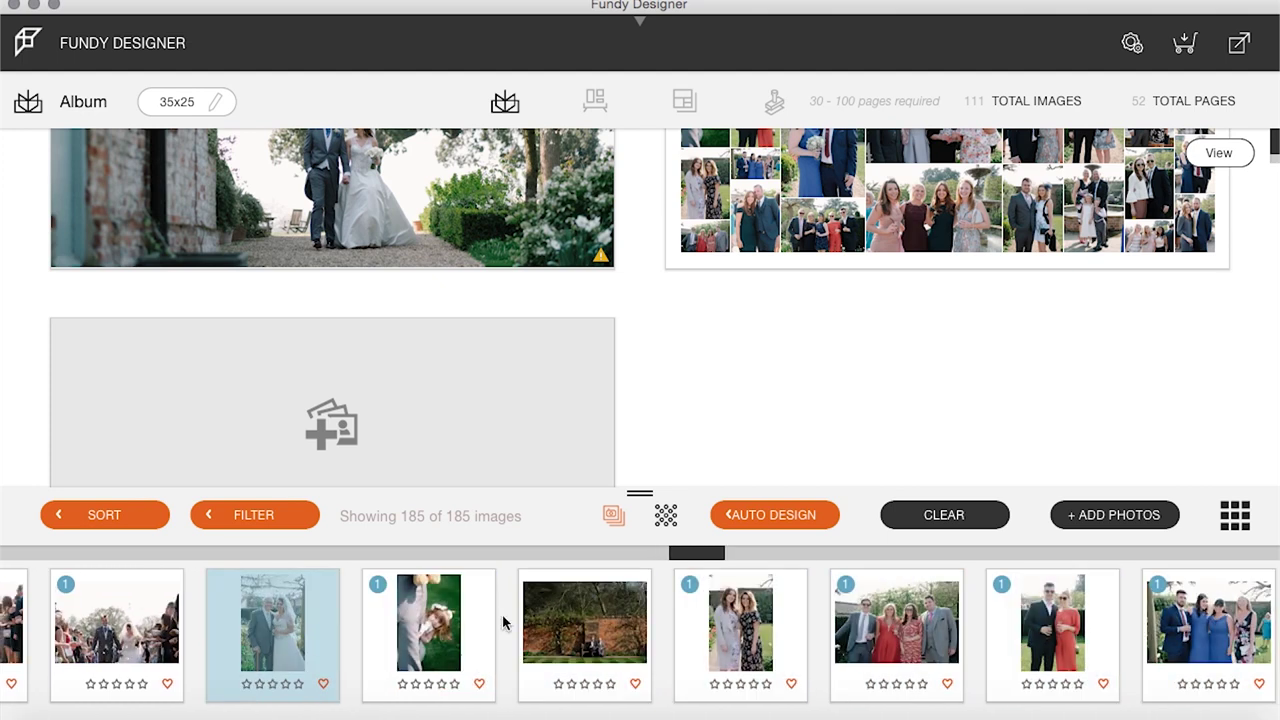
scroll(634, 606, right, 10)
scroll(637, 609, right, 12)
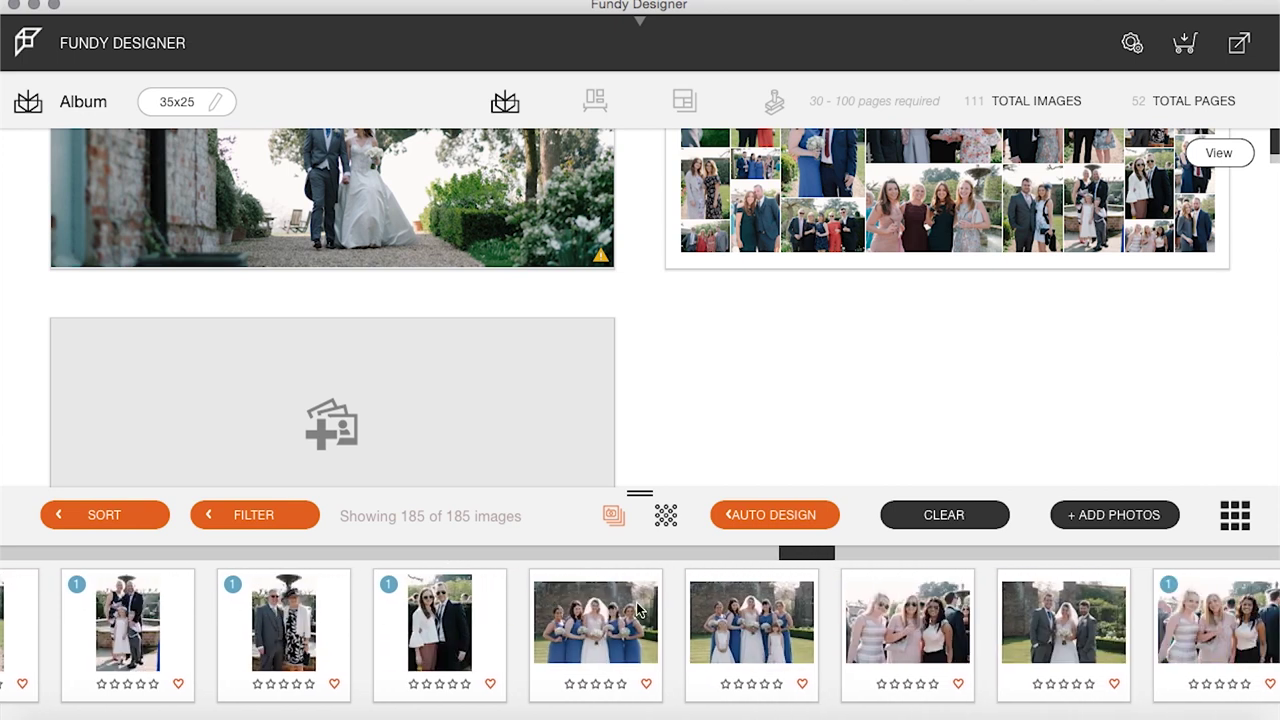
click(608, 626)
shift+click(725, 640)
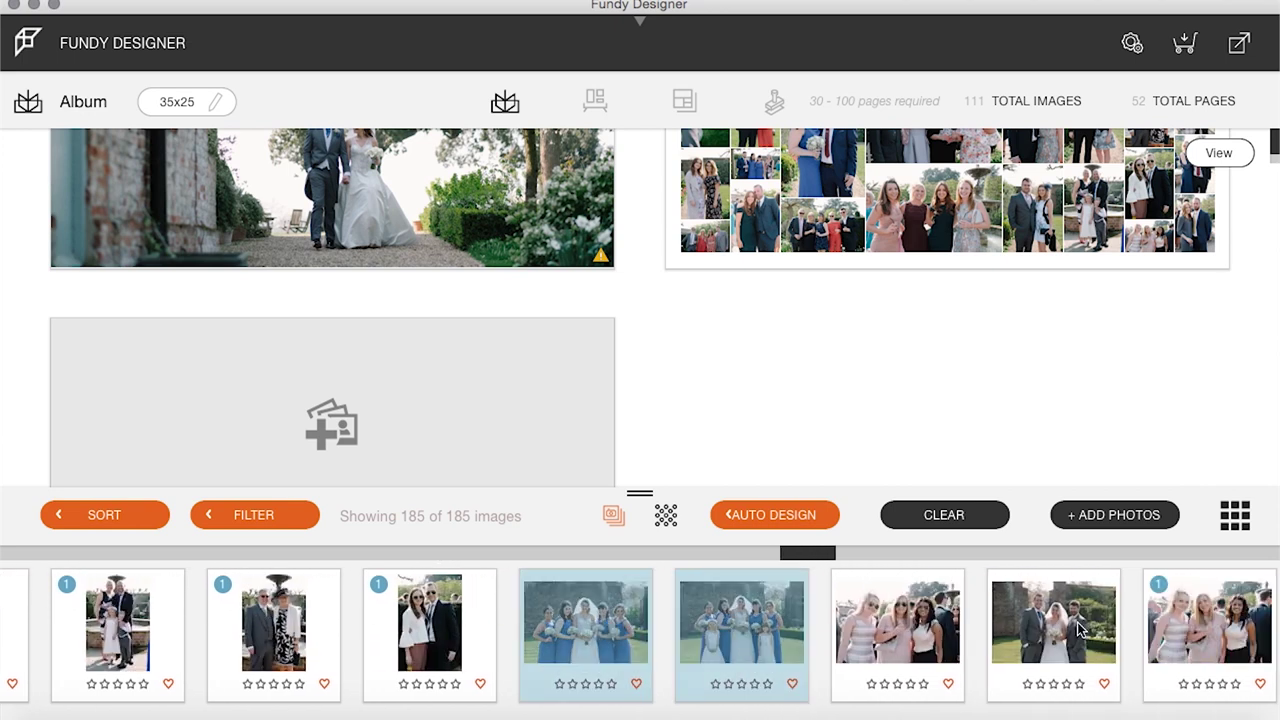
Add the bride between two men, the large group, the groomsmen and two black-hat family formals to the selection
scroll(1072, 628, right, 10)
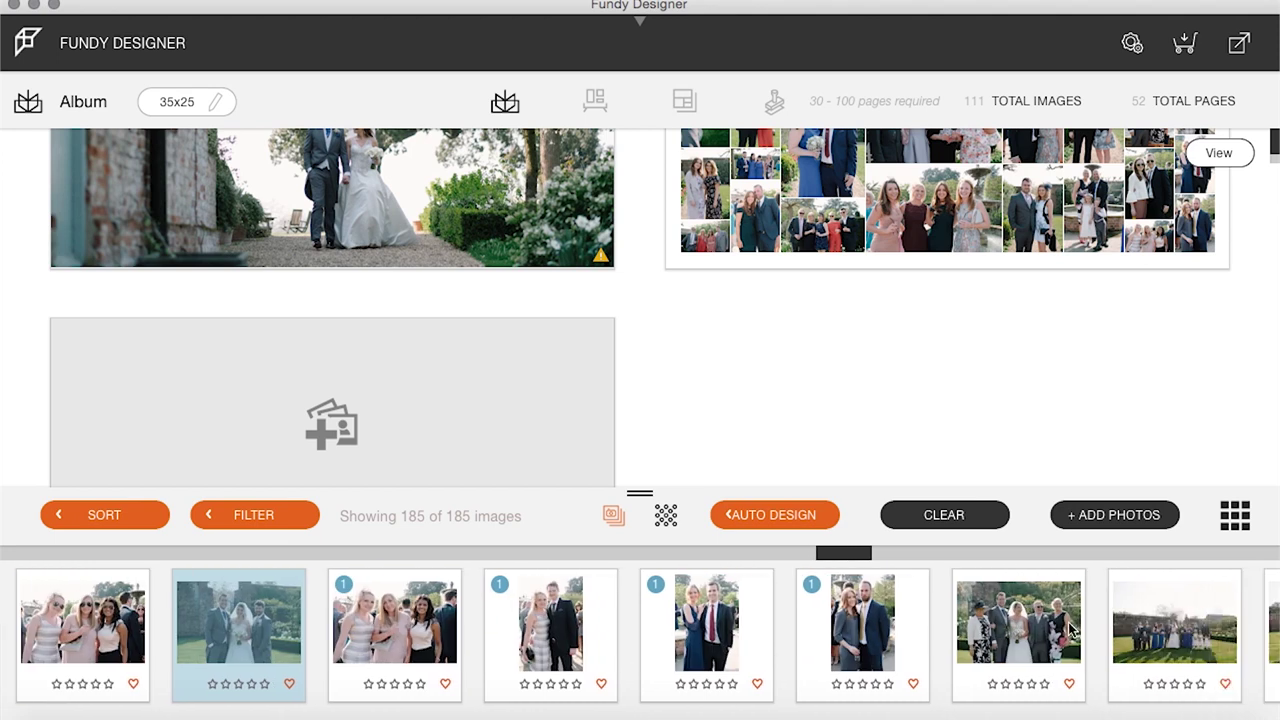
super+click(958, 638)
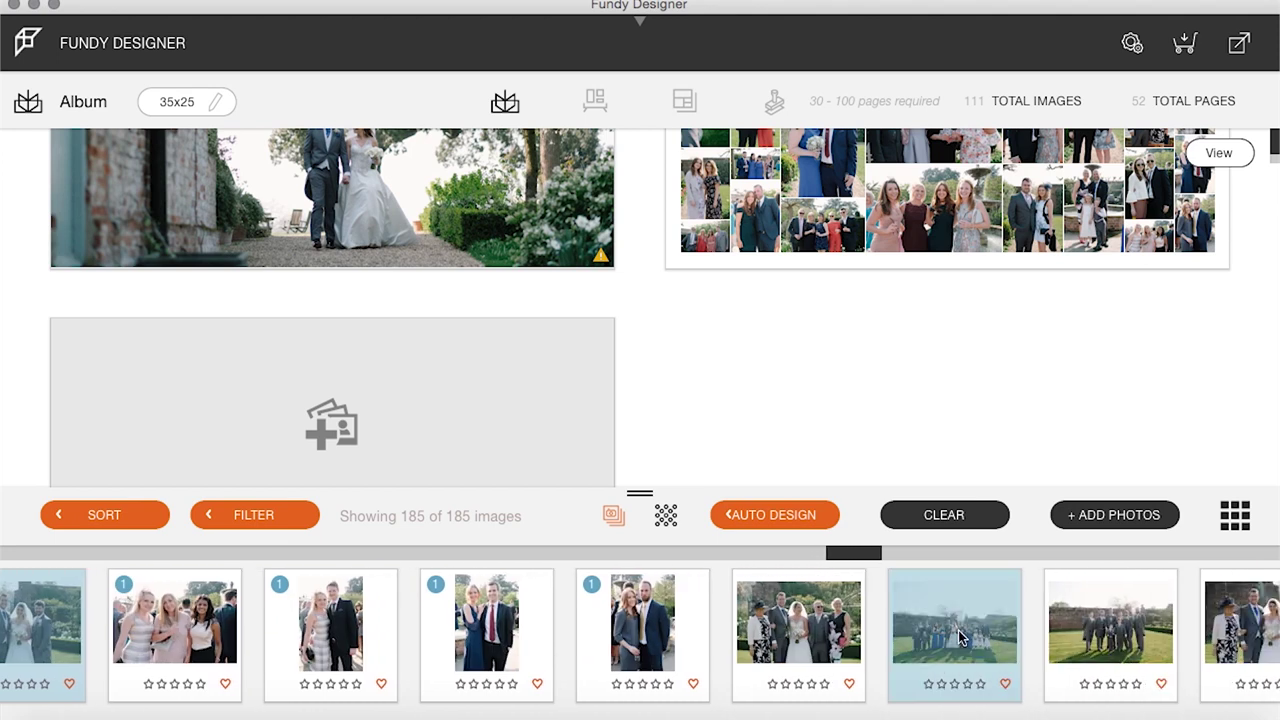
super+click(1100, 625)
scroll(1080, 628, right, 3)
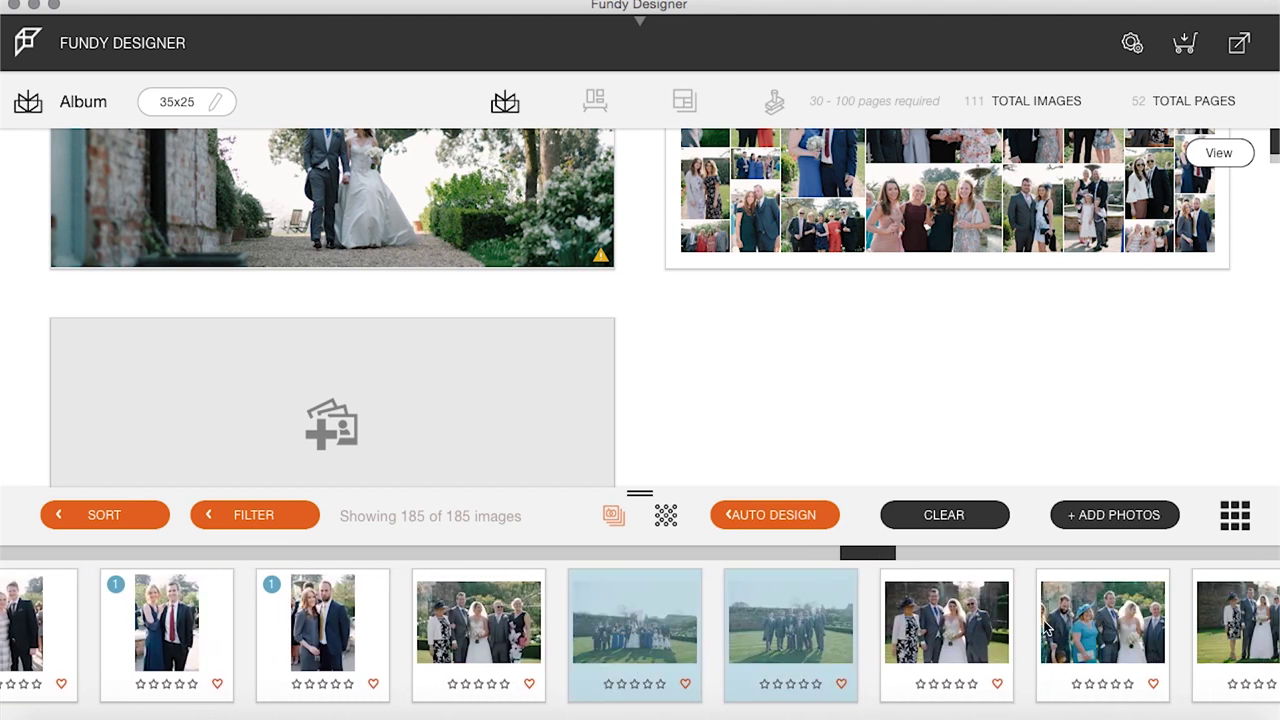
super+click(962, 638)
scroll(970, 636, right, 3)
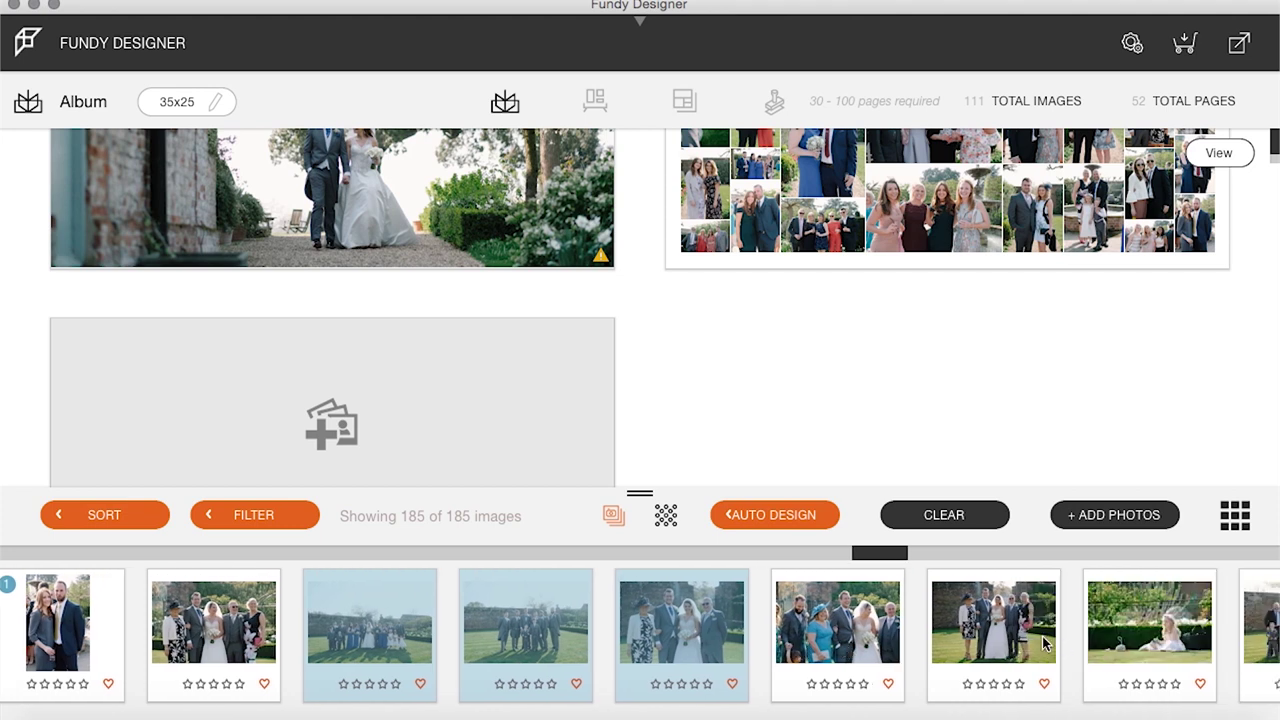
super+click(997, 633)
scroll(1080, 620, right, 6)
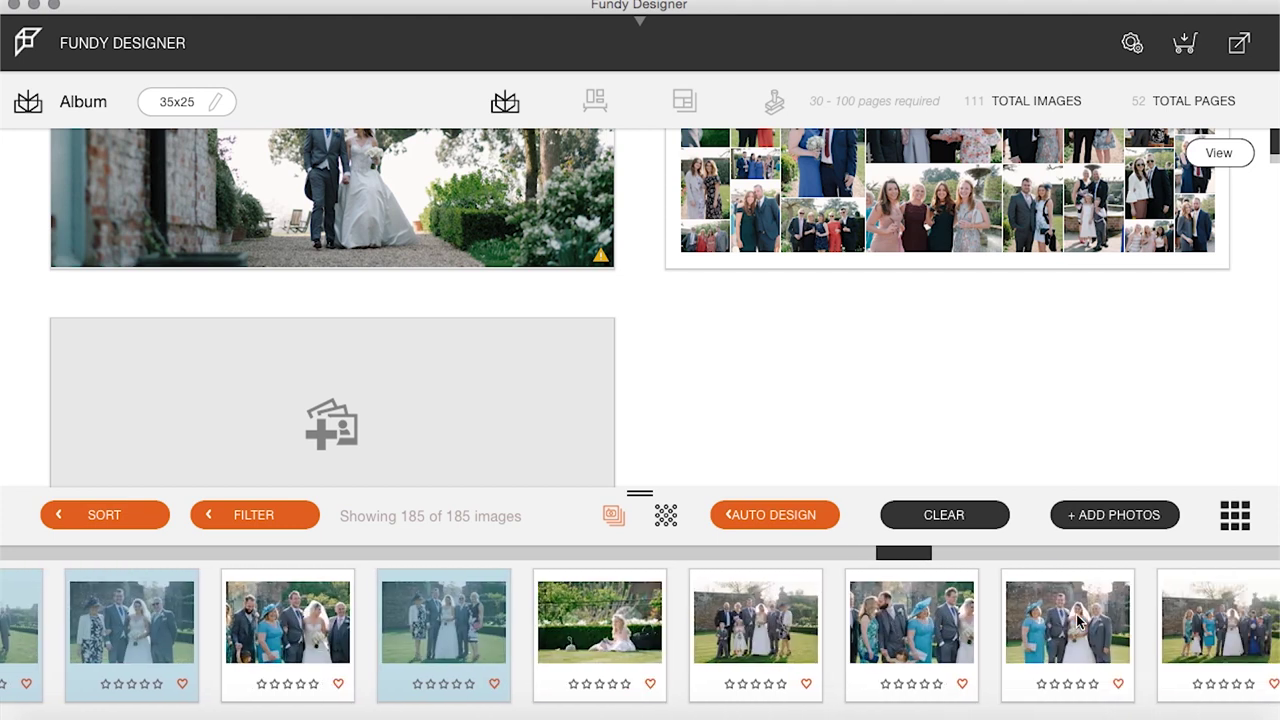
Add the family group with children and two teal-dress family formals, and create a spread for pages 53-54 from the 11 selected photos
super+click(790, 630)
super+click(1056, 636)
super+click(1222, 632)
scroll(1220, 630, right, 10)
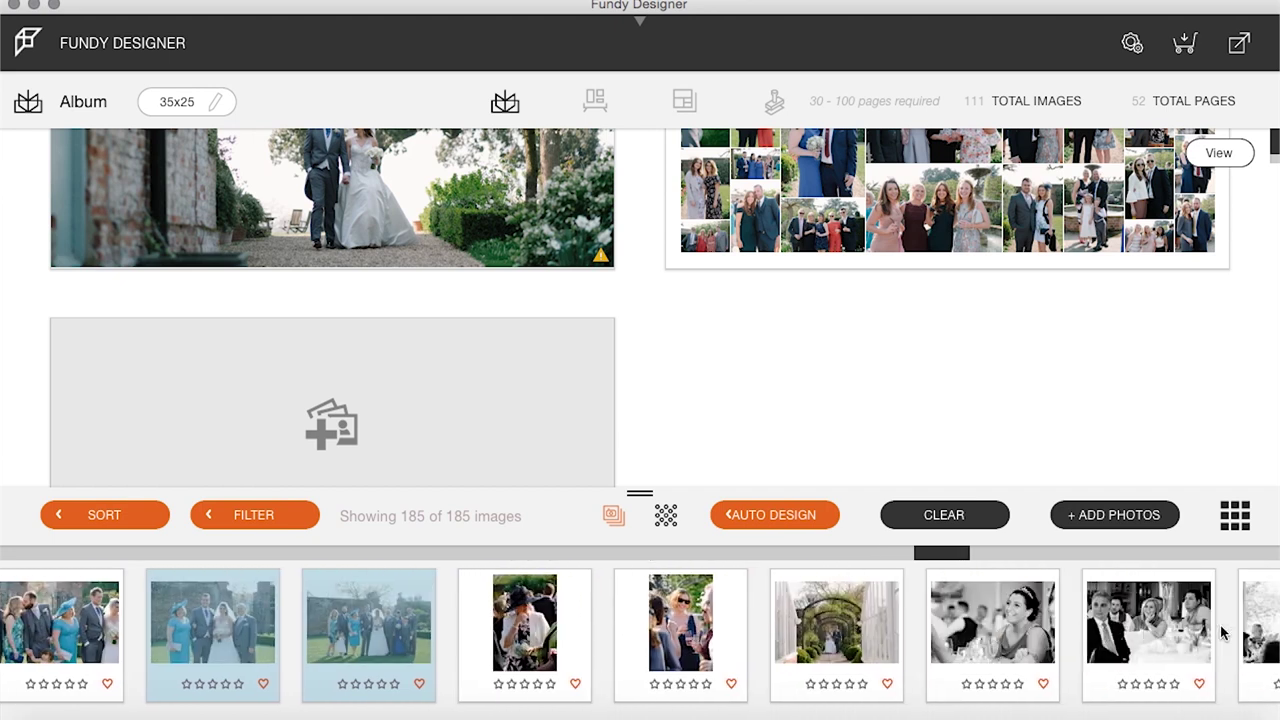
scroll(1222, 632, left, 1)
drag(363, 622, 438, 428)
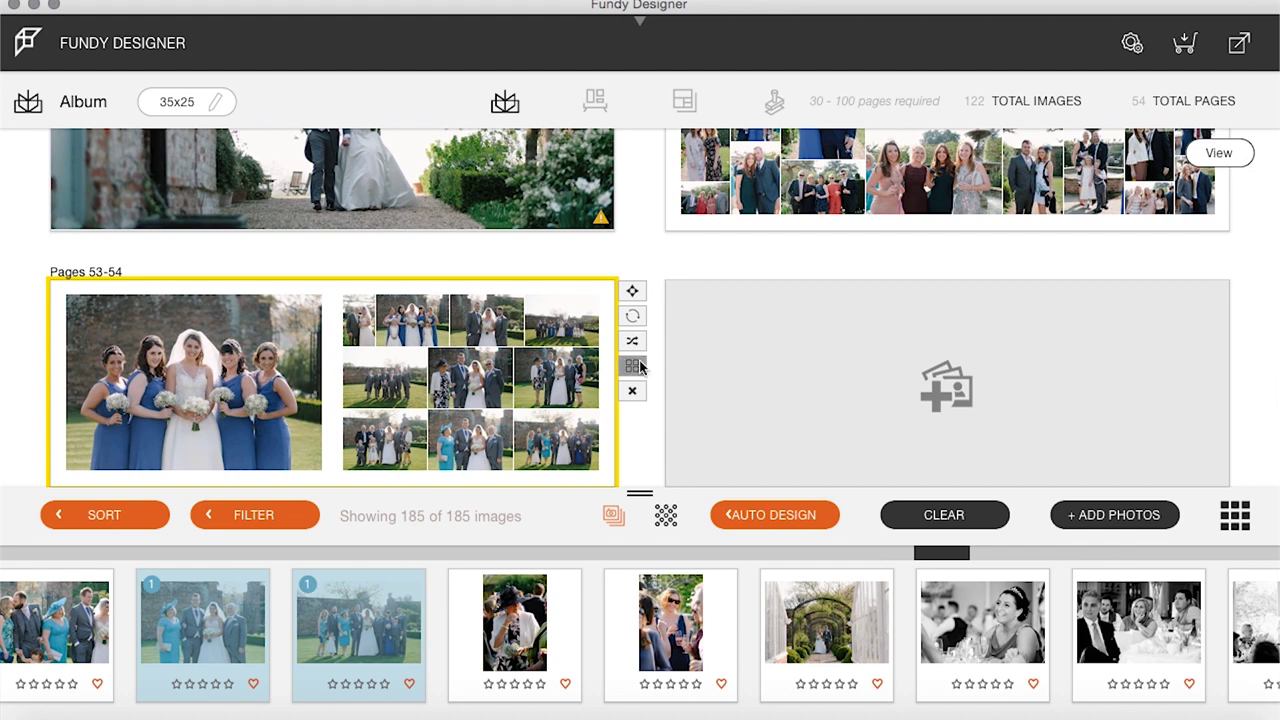
Apply the full-spread collage layout with an even white border to pages 53-54 and open that spread for editing
click(632, 367)
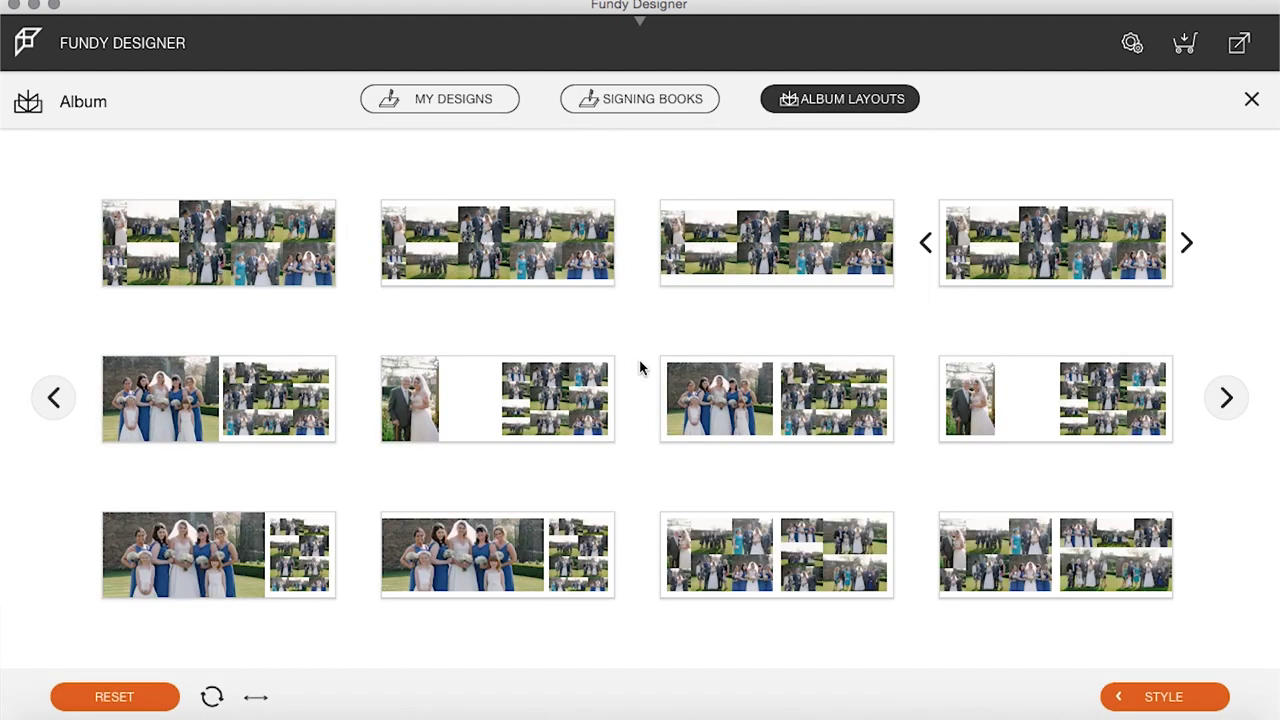
mouse_move(1053, 210)
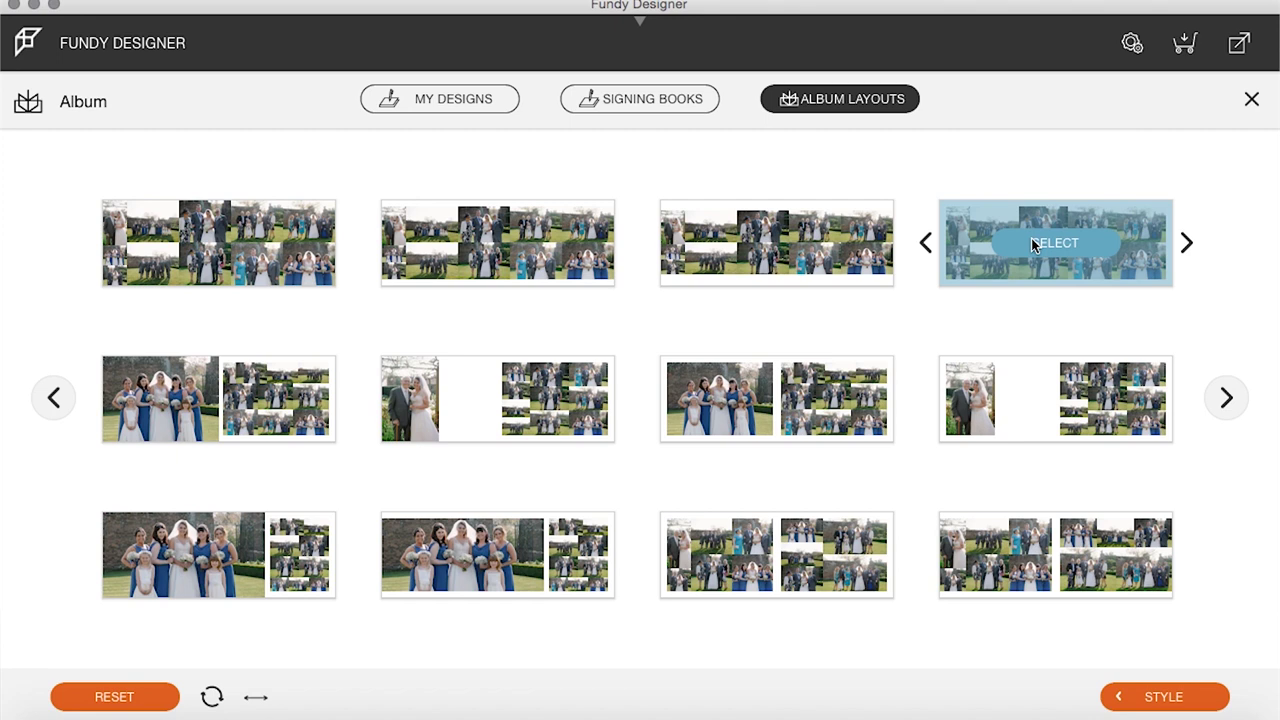
click(1031, 243)
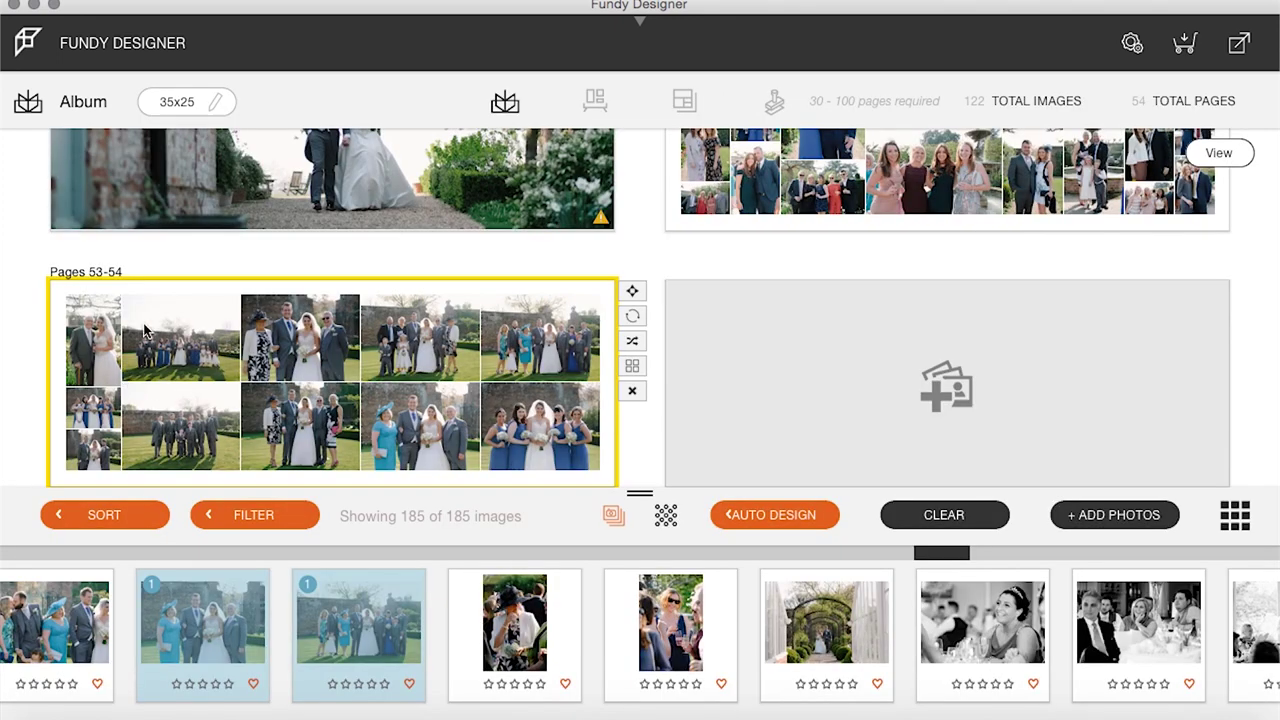
double_click(167, 347)
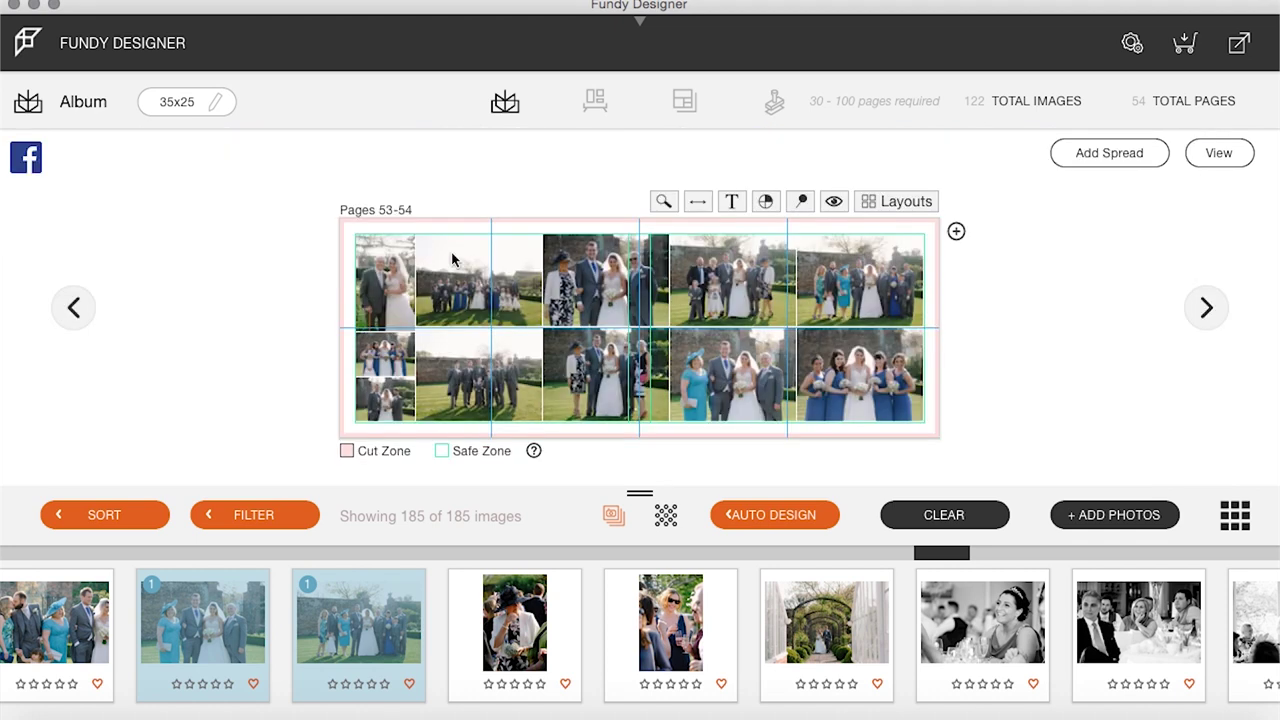
Zoom in slightly on the groomsmen photo and the large group photo within their frames on pages 53-54
click(479, 346)
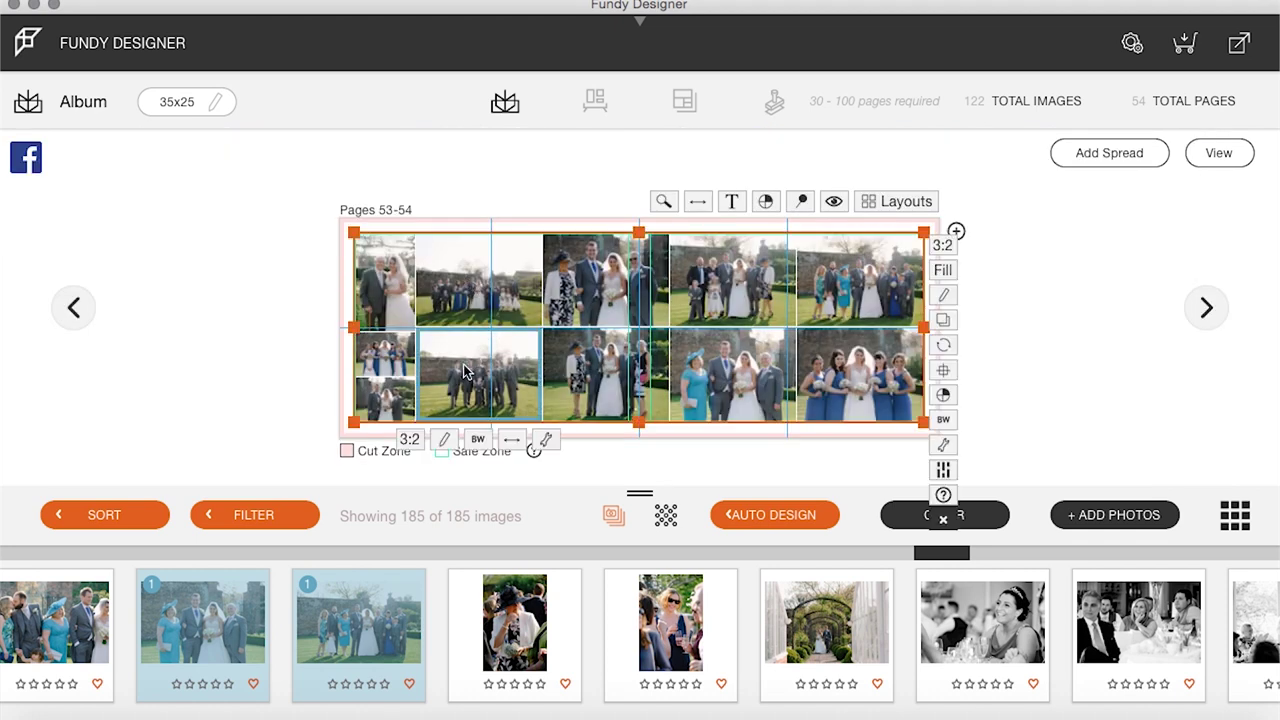
click(548, 441)
drag(433, 383, 452, 380)
click(458, 292)
click(540, 344)
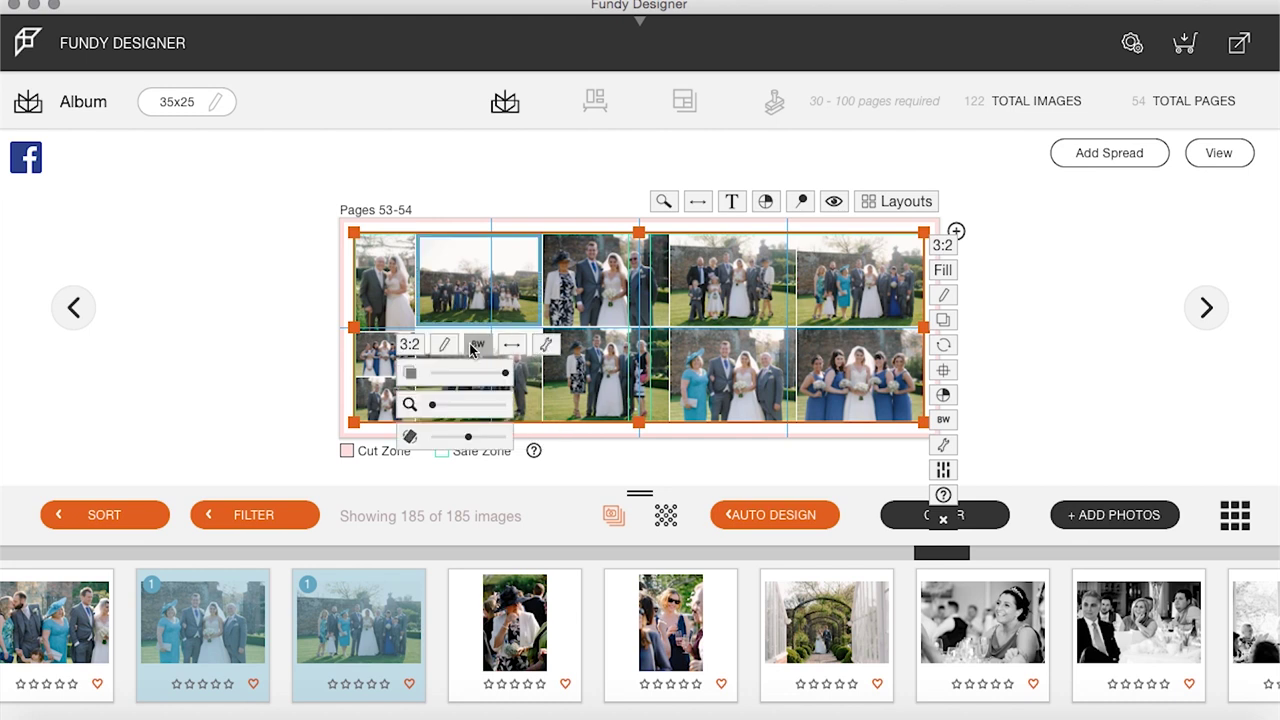
drag(433, 405, 448, 405)
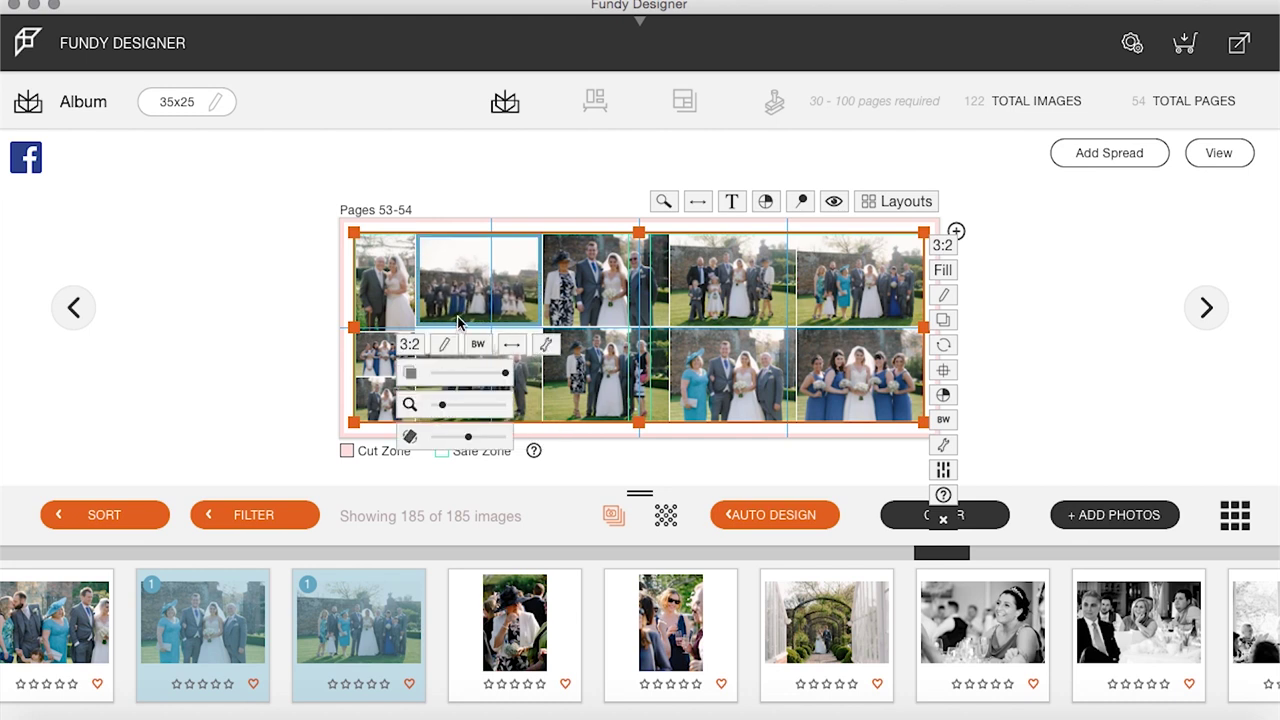
Swap the groomsmen photo with the small photo of the bride between two men, and return to the album overview
click(612, 292)
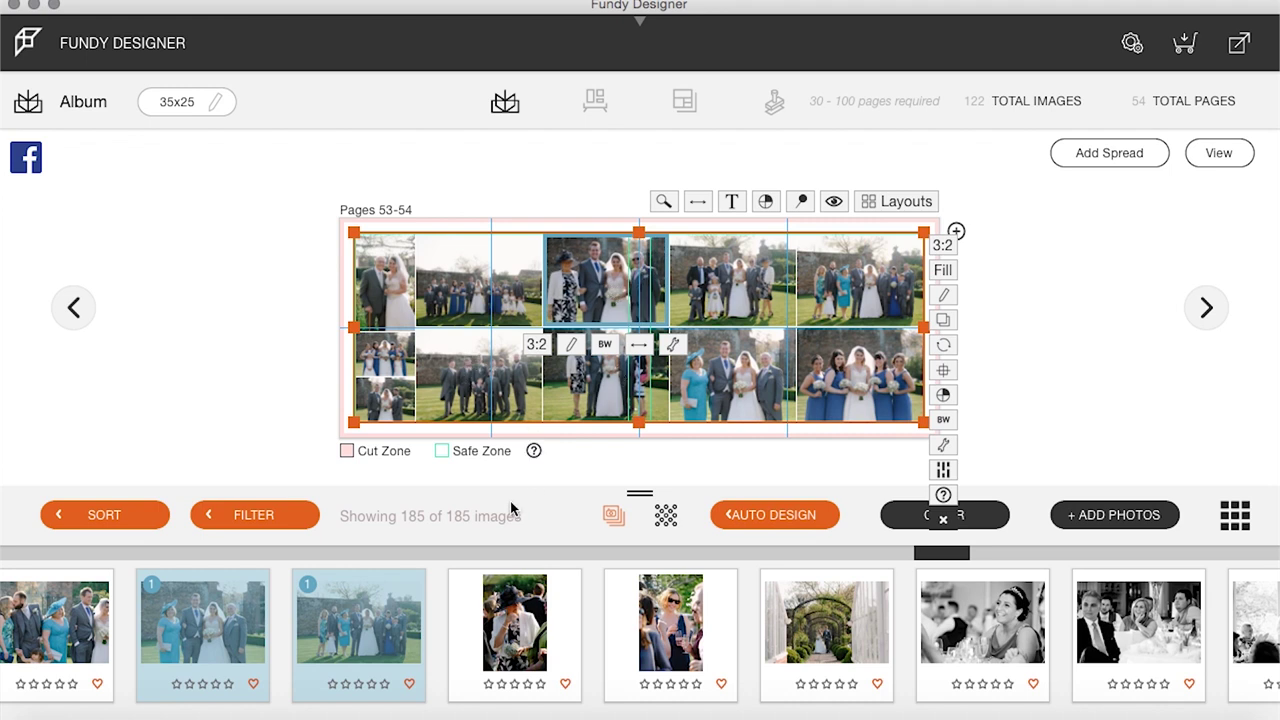
click(478, 395)
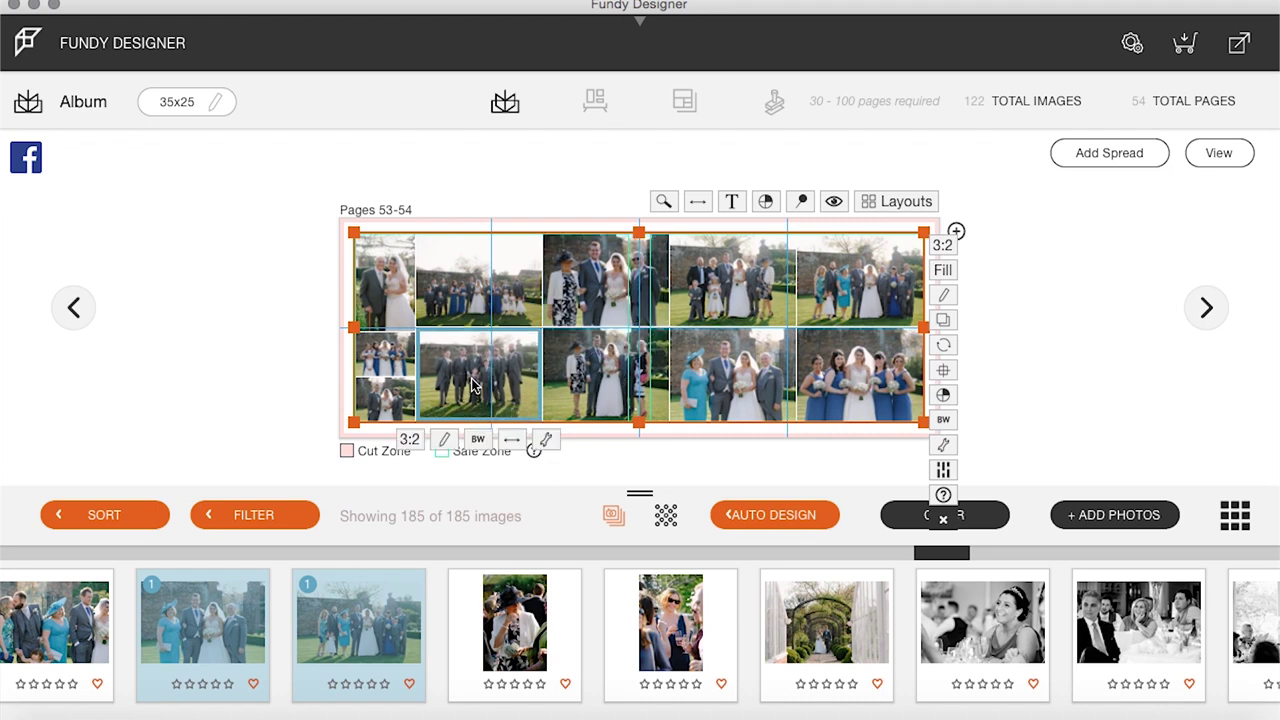
mouse_move(474, 390)
mouse_down()
mouse_move(470, 430)
mouse_move(462, 386)
mouse_up()
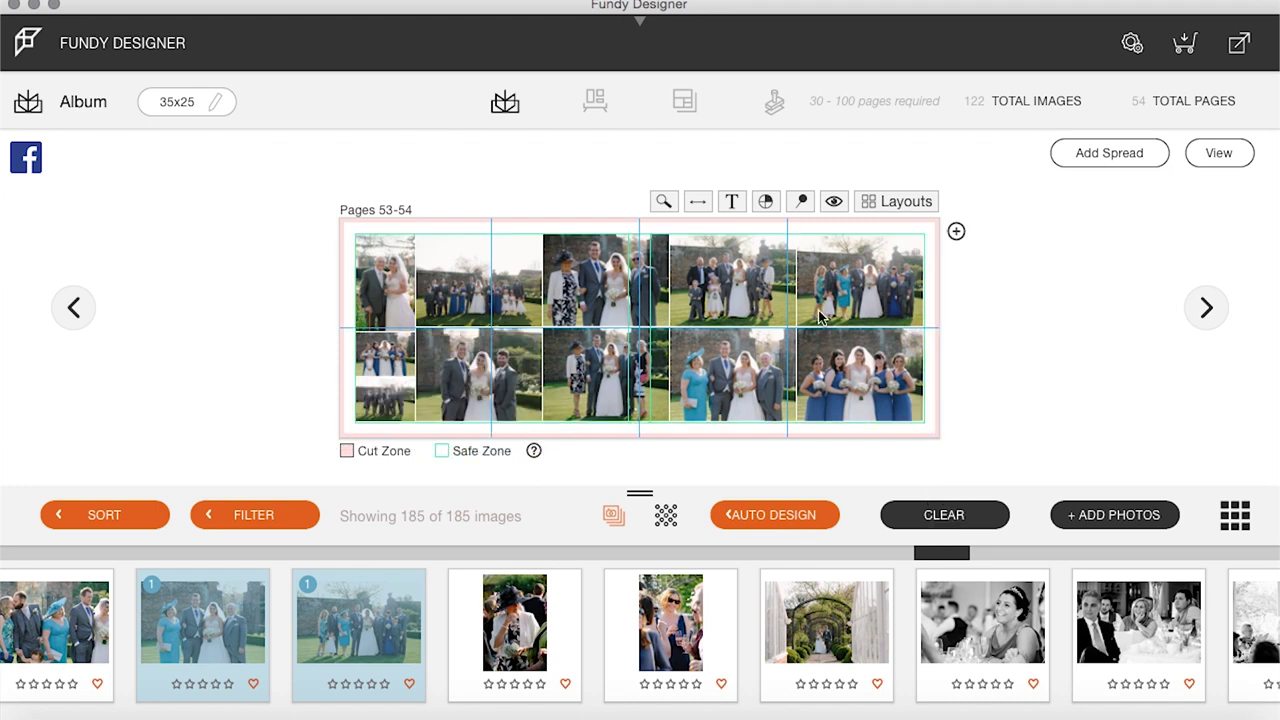
click(843, 282)
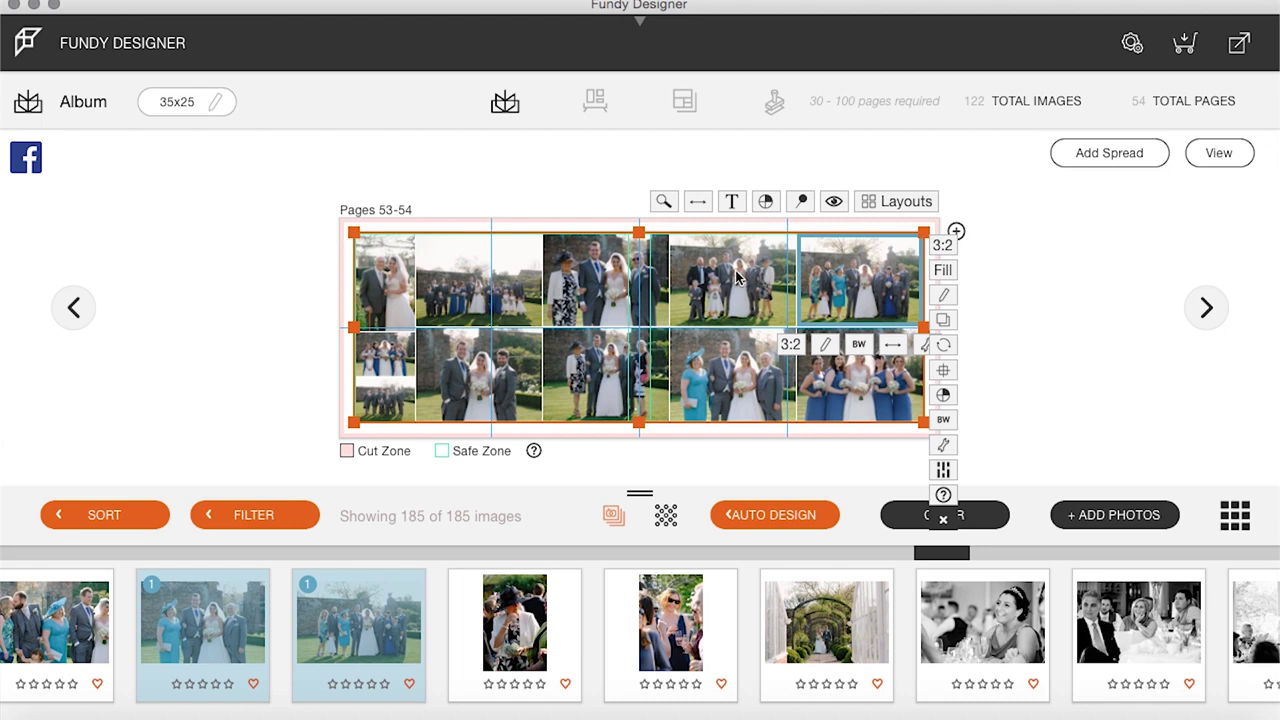
click(729, 389)
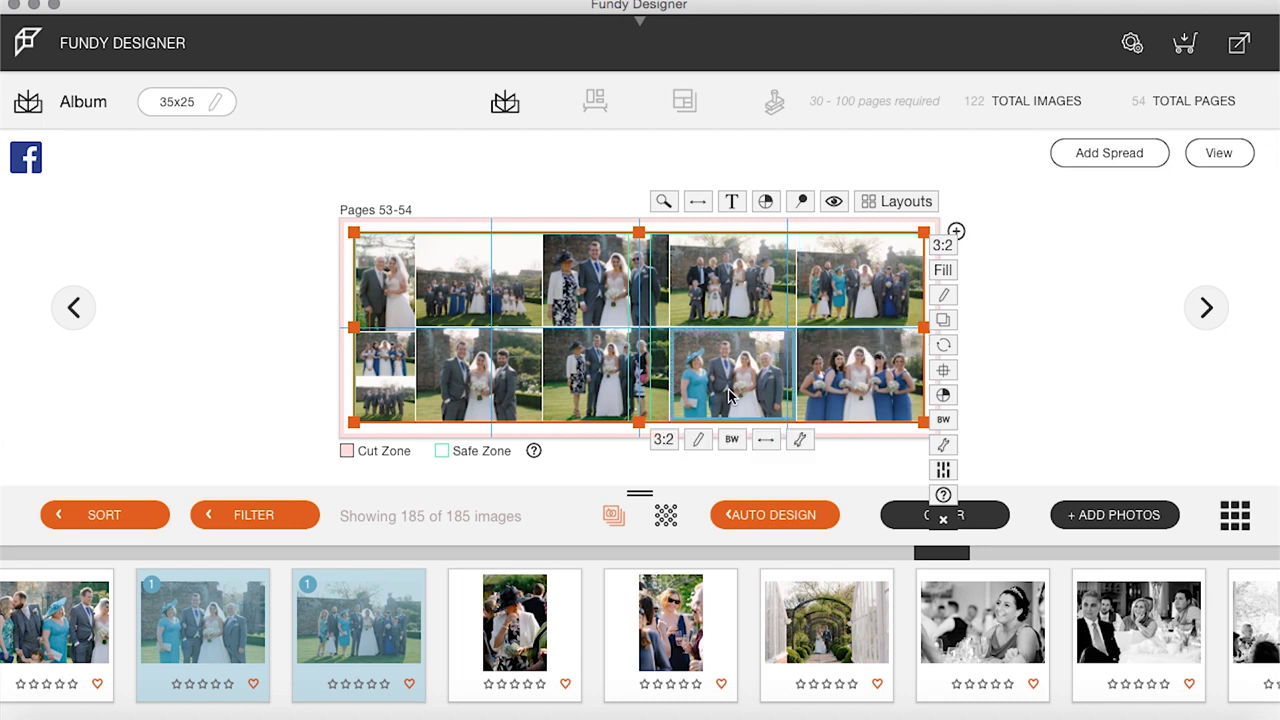
click(1218, 154)
Select the unused family group photo and the two unused teal-dress family close-ups, and create a spread for pages 55-56 from them
scroll(497, 597, left, 5)
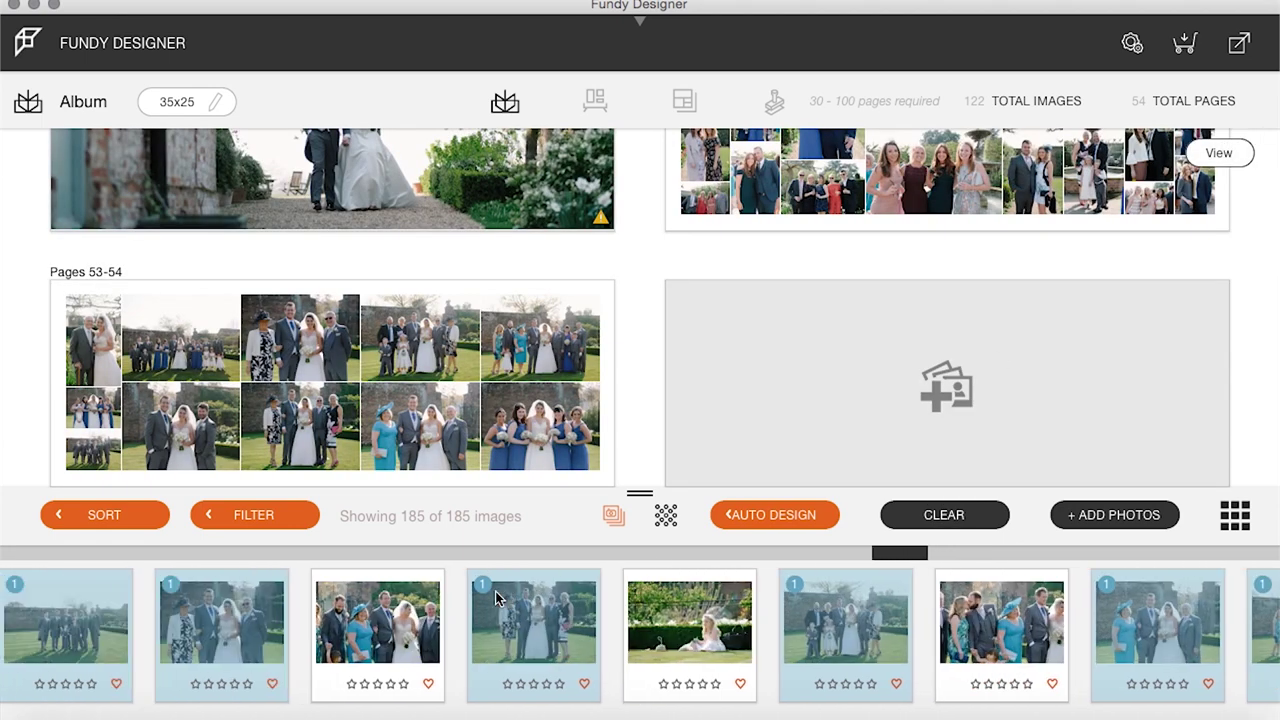
scroll(497, 597, left, 5)
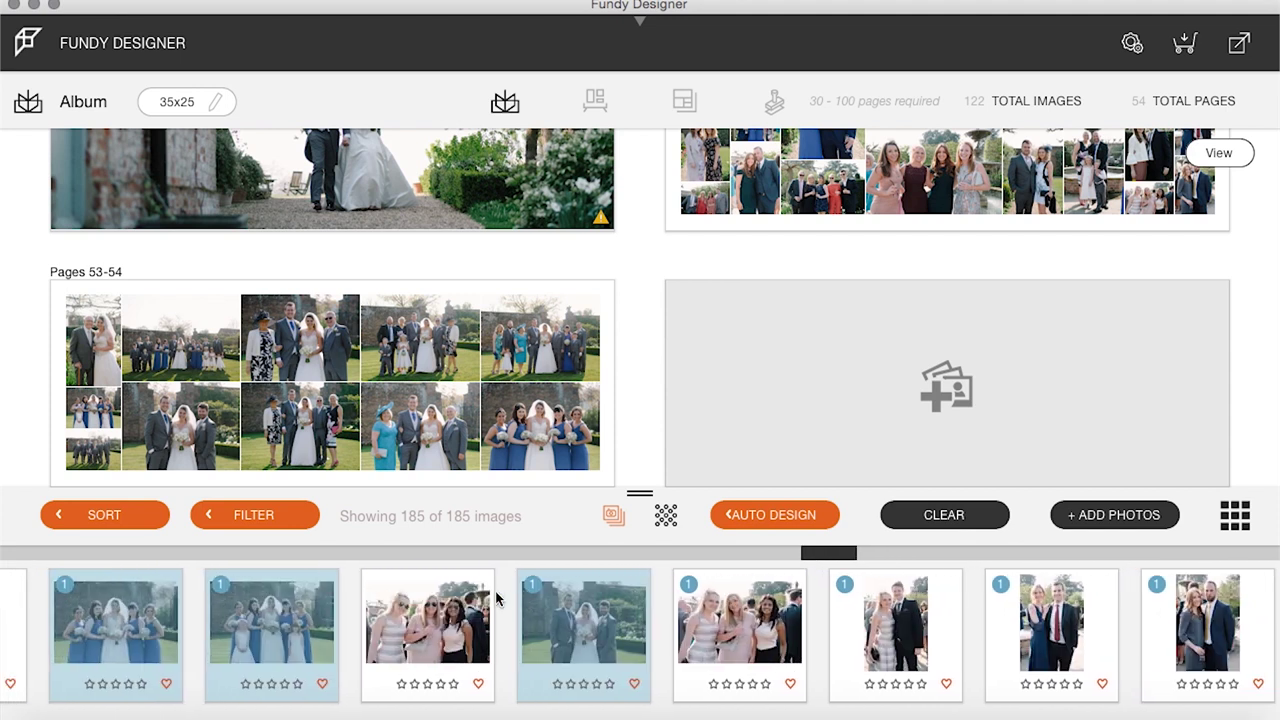
scroll(497, 597, left, 3)
scroll(497, 597, right, 5)
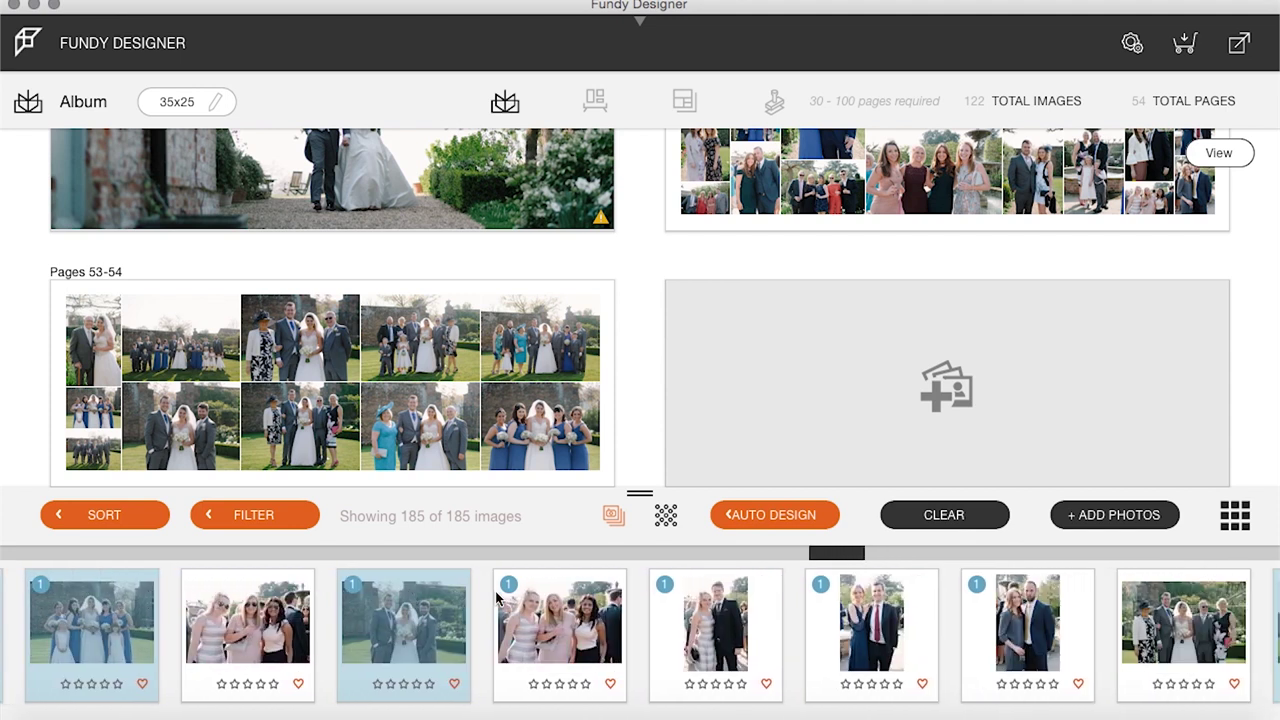
scroll(497, 597, right, 5)
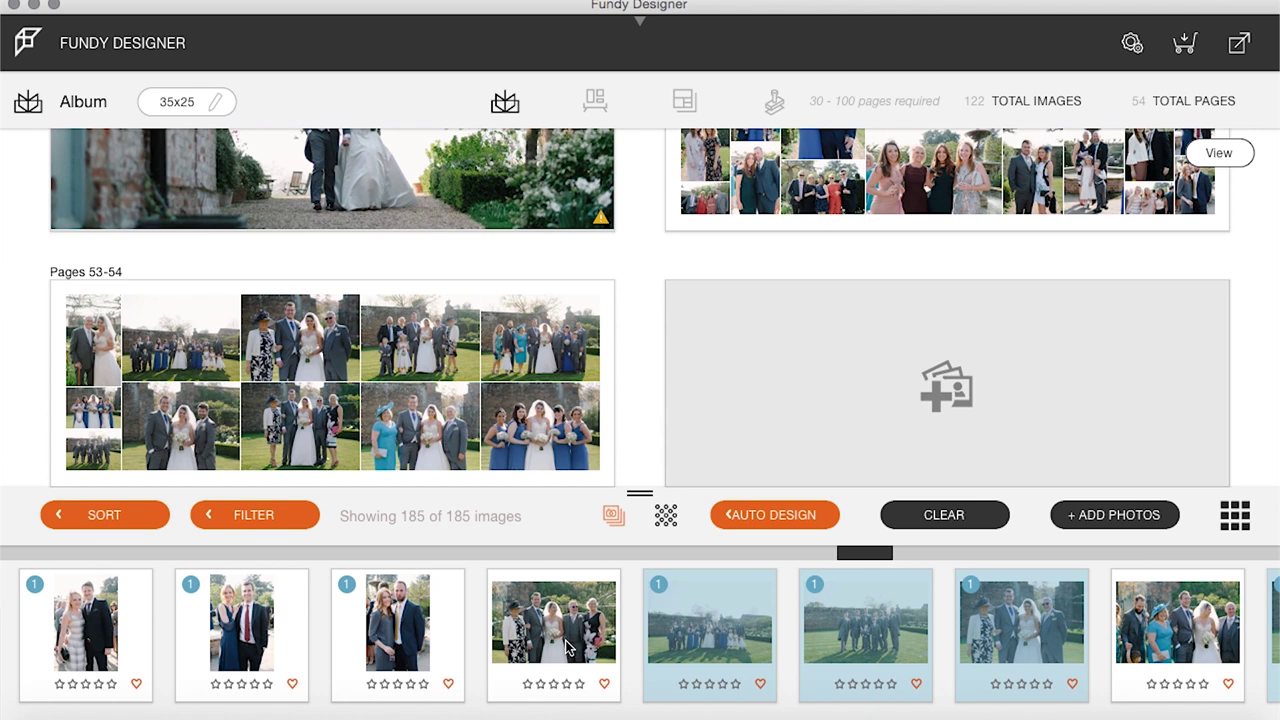
click(567, 648)
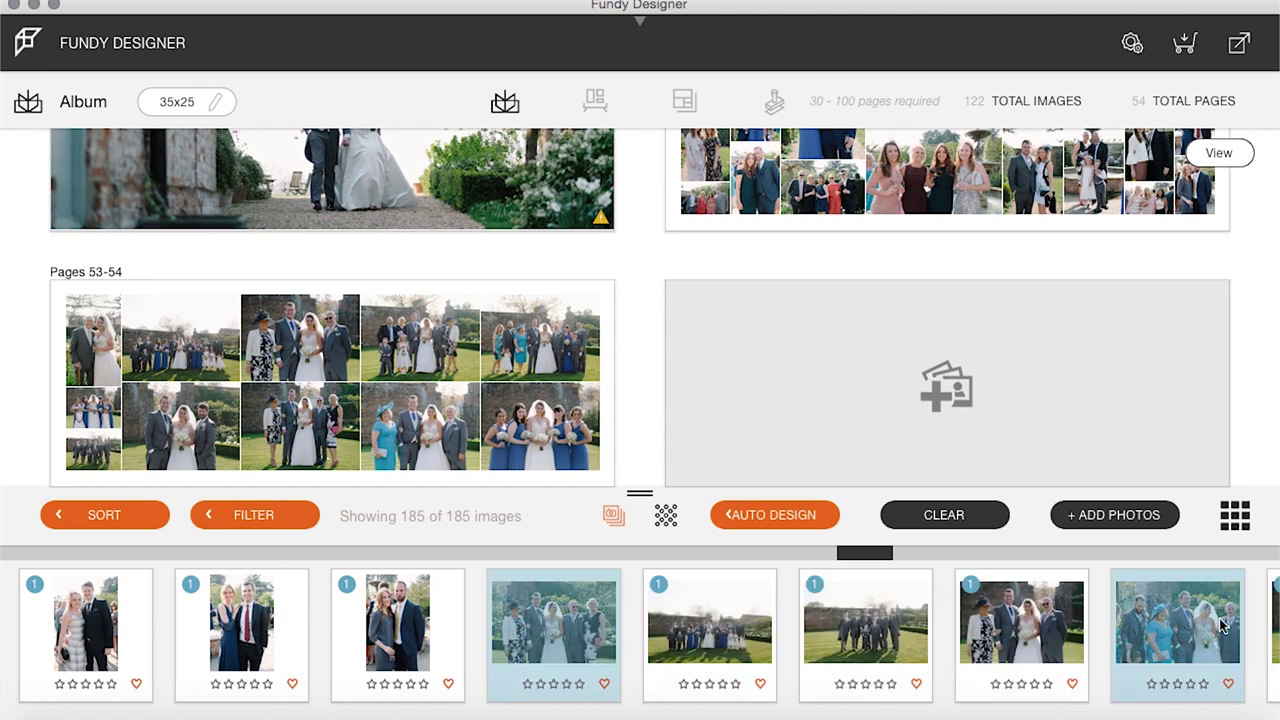
scroll(1222, 625, right, 5)
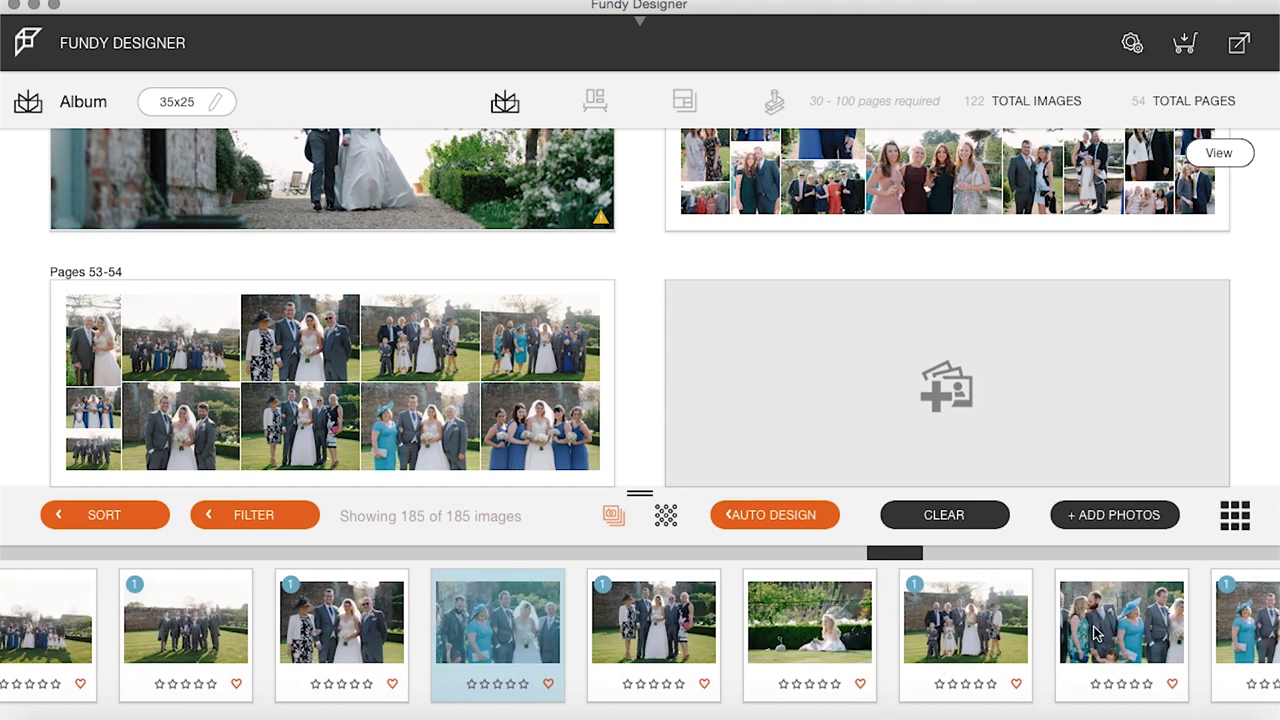
super+click(1128, 634)
scroll(1127, 633, right, 1)
scroll(1126, 632, right, 6)
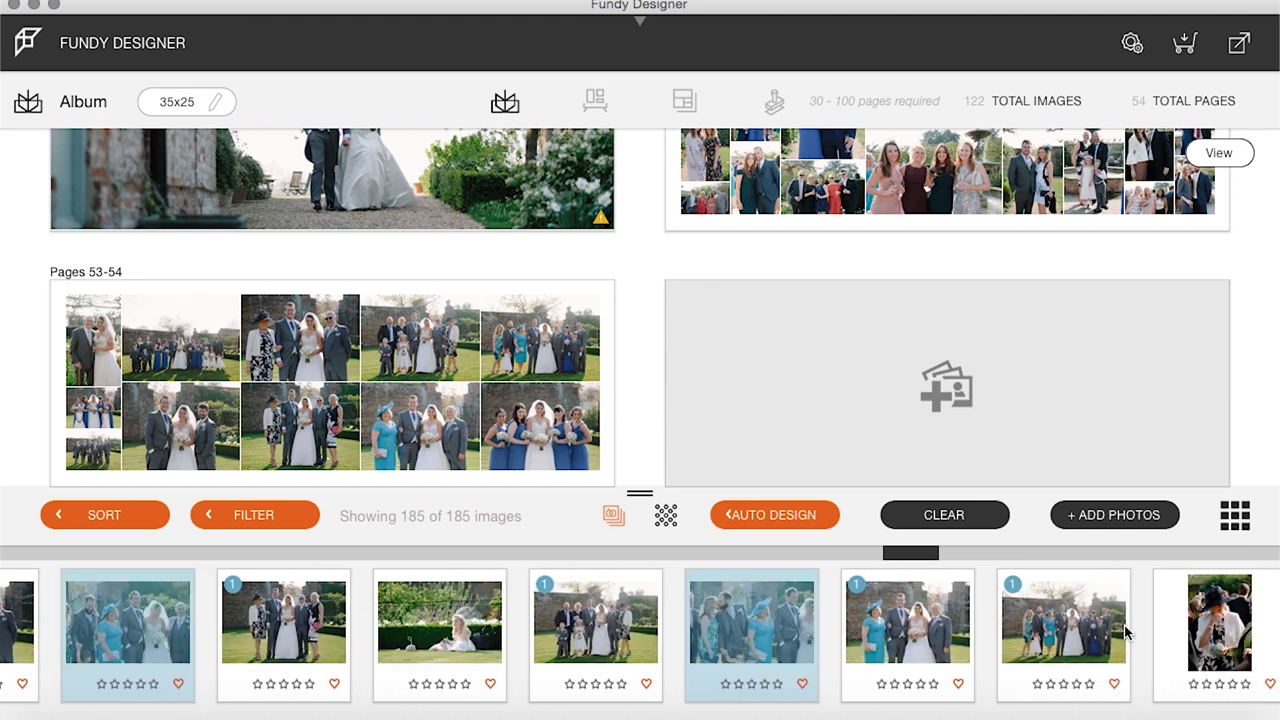
scroll(1124, 630, right, 3)
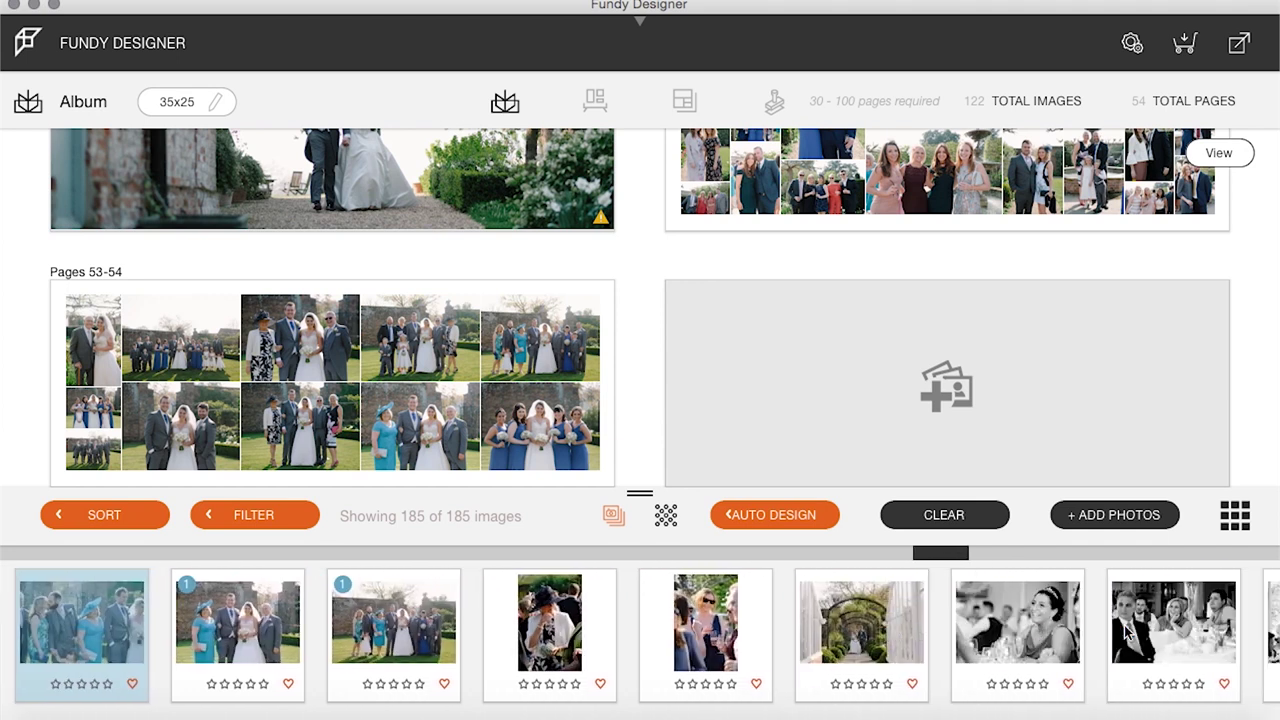
scroll(1126, 631, left, 5)
scroll(1128, 632, left, 2)
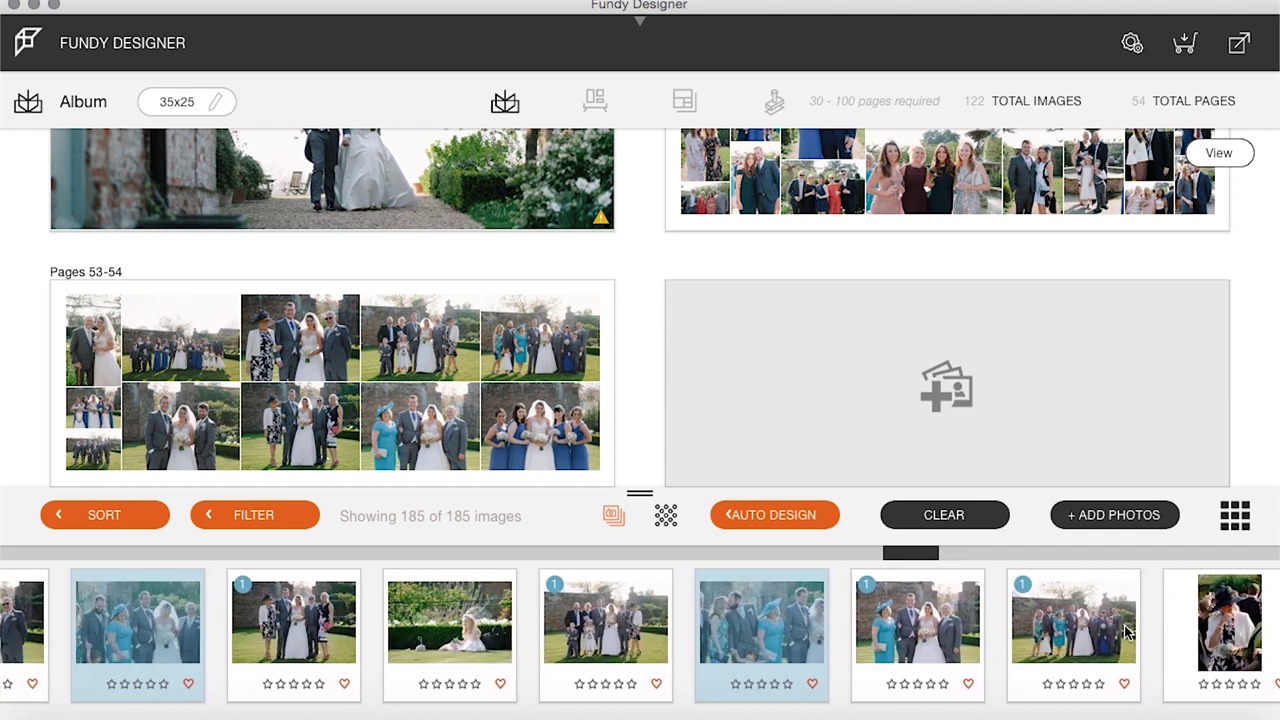
drag(865, 412, 866, 414)
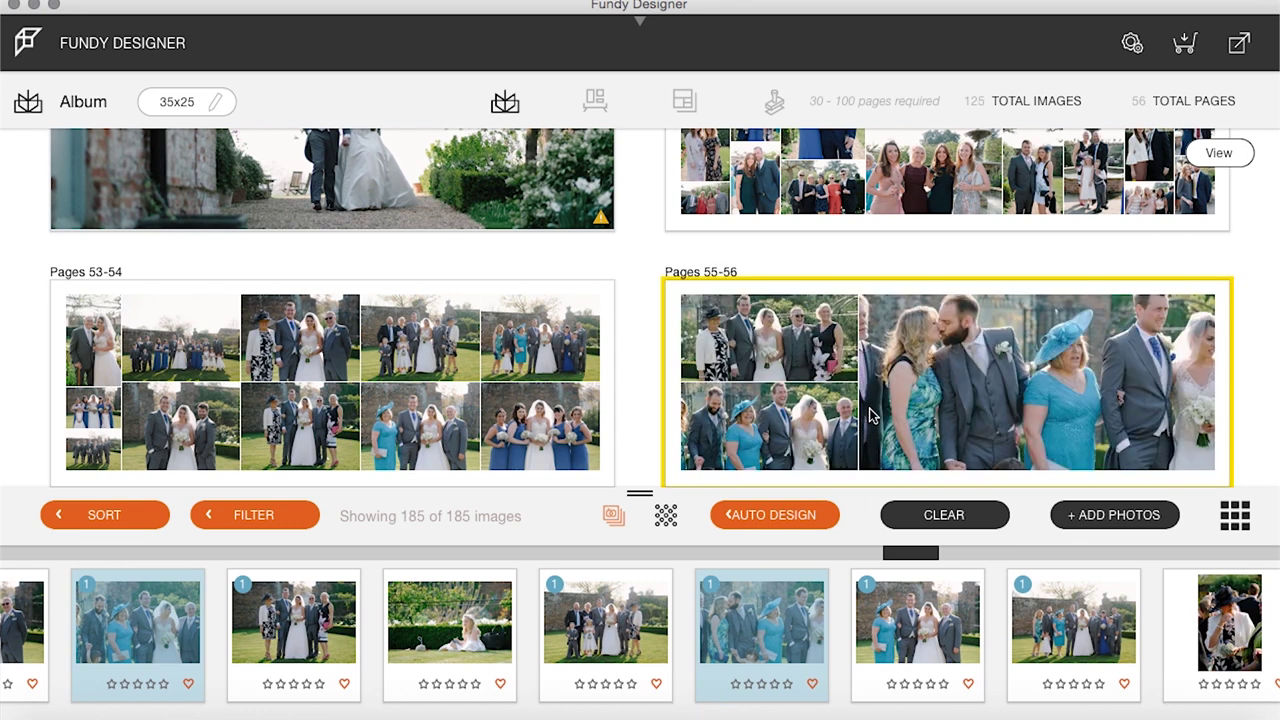
Swap the large kissing-couple family photo with the upper small group photo on pages 55-56 and shift the crop of the lower small photo
drag(1071, 370, 1071, 387)
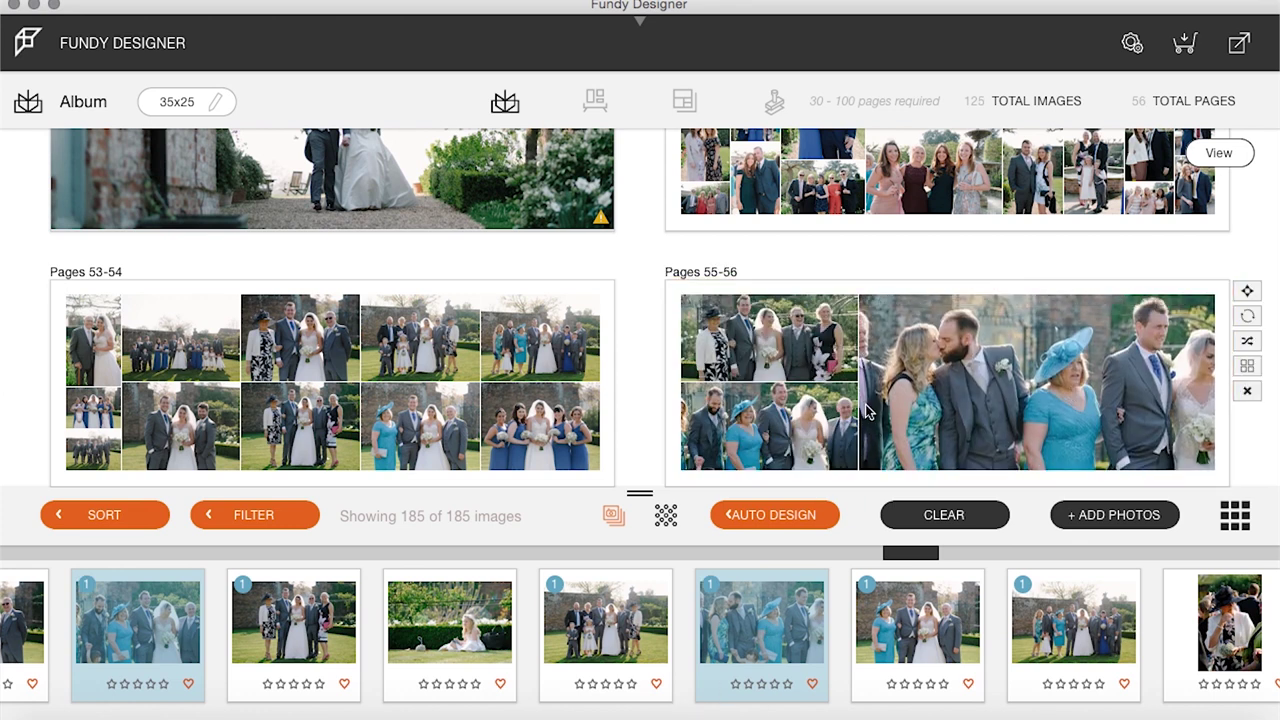
drag(790, 332, 1021, 379)
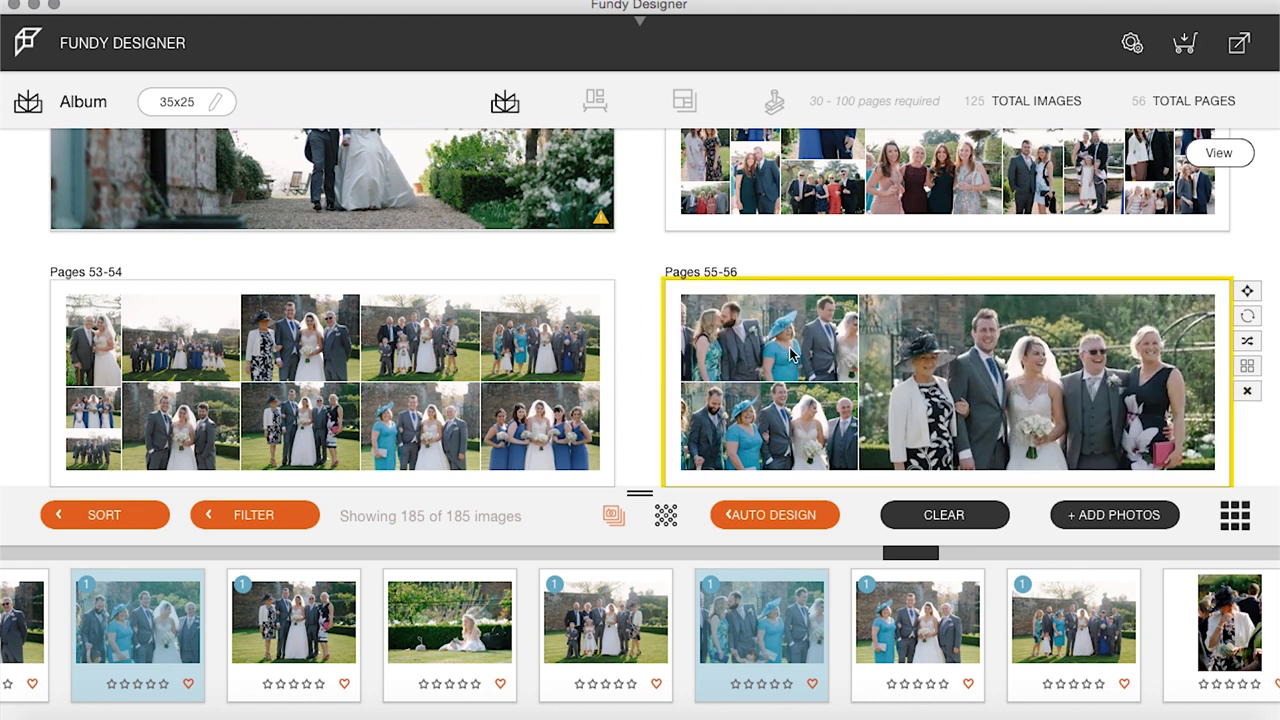
drag(788, 393, 786, 440)
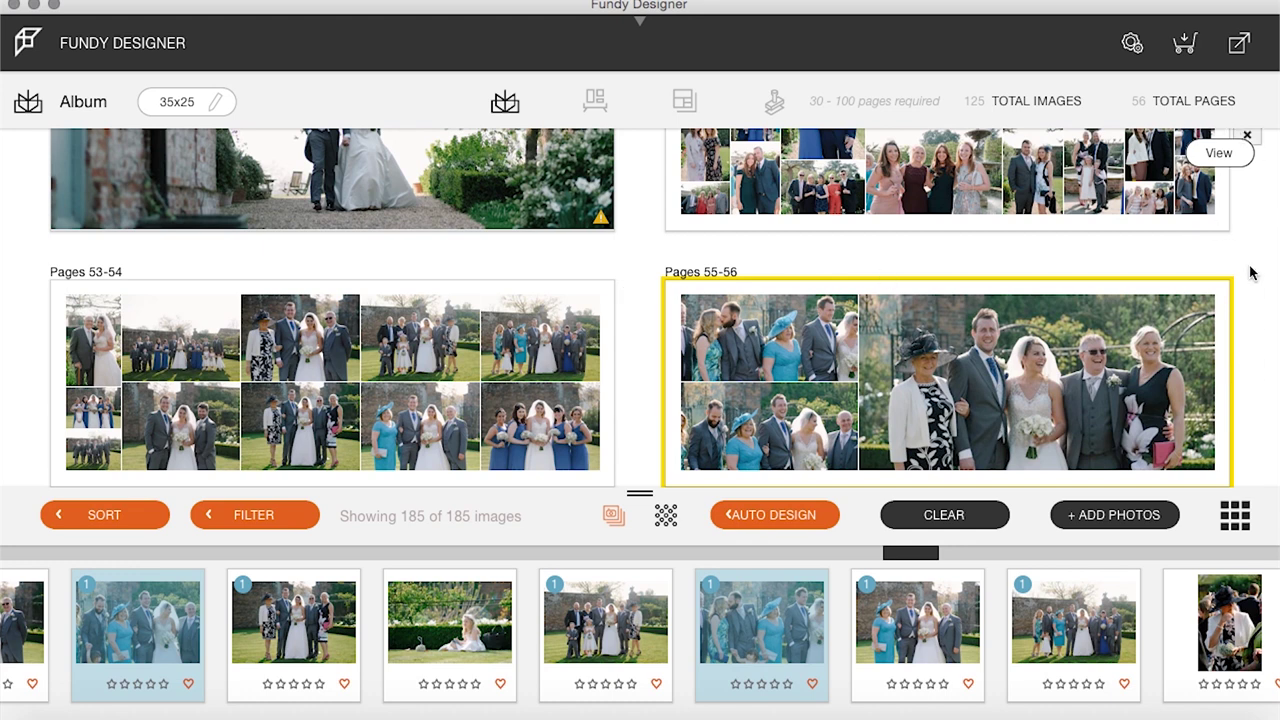
Add the photo of the girl sitting on the lawn to the spread on pages 55-56
scroll(1217, 330, down, 1)
scroll(1214, 321, down, 2)
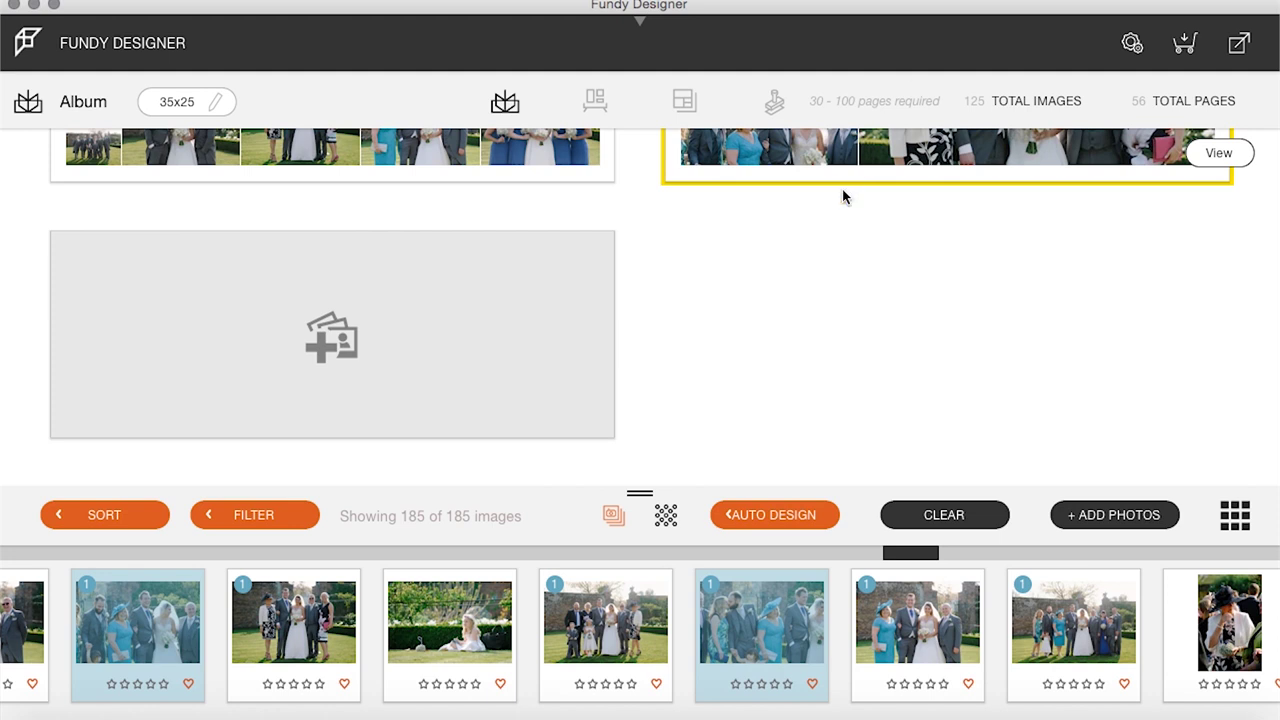
scroll(843, 194, up, 2)
drag(463, 637, 957, 246)
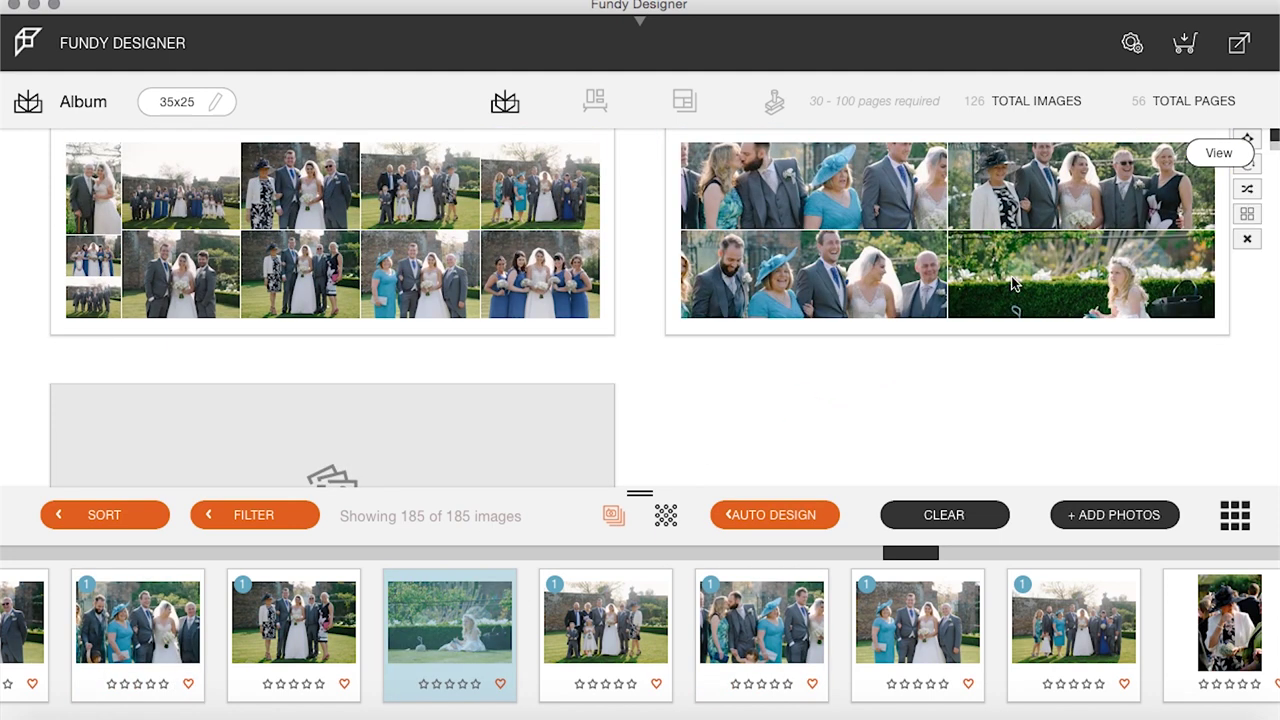
Apply the layout with one large photo facing a narrower three-photo block to pages 55-56, then inspect the spread and return to the overview
click(1247, 213)
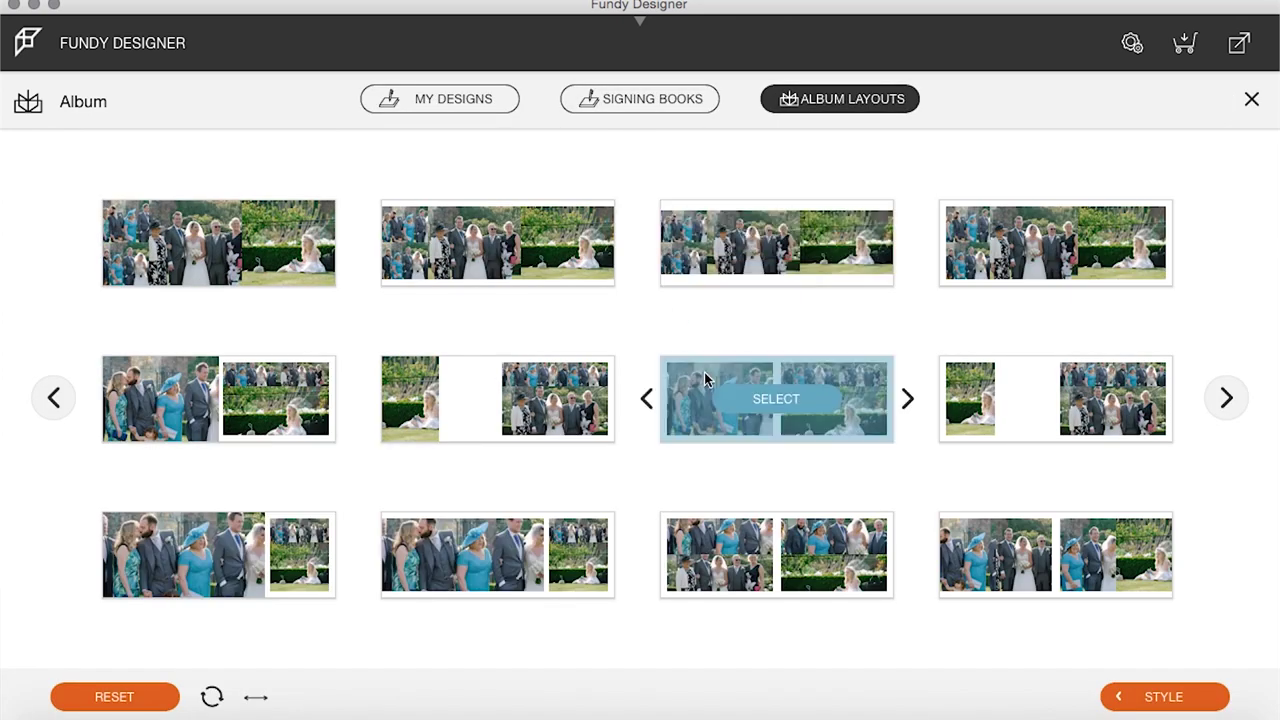
click(1226, 398)
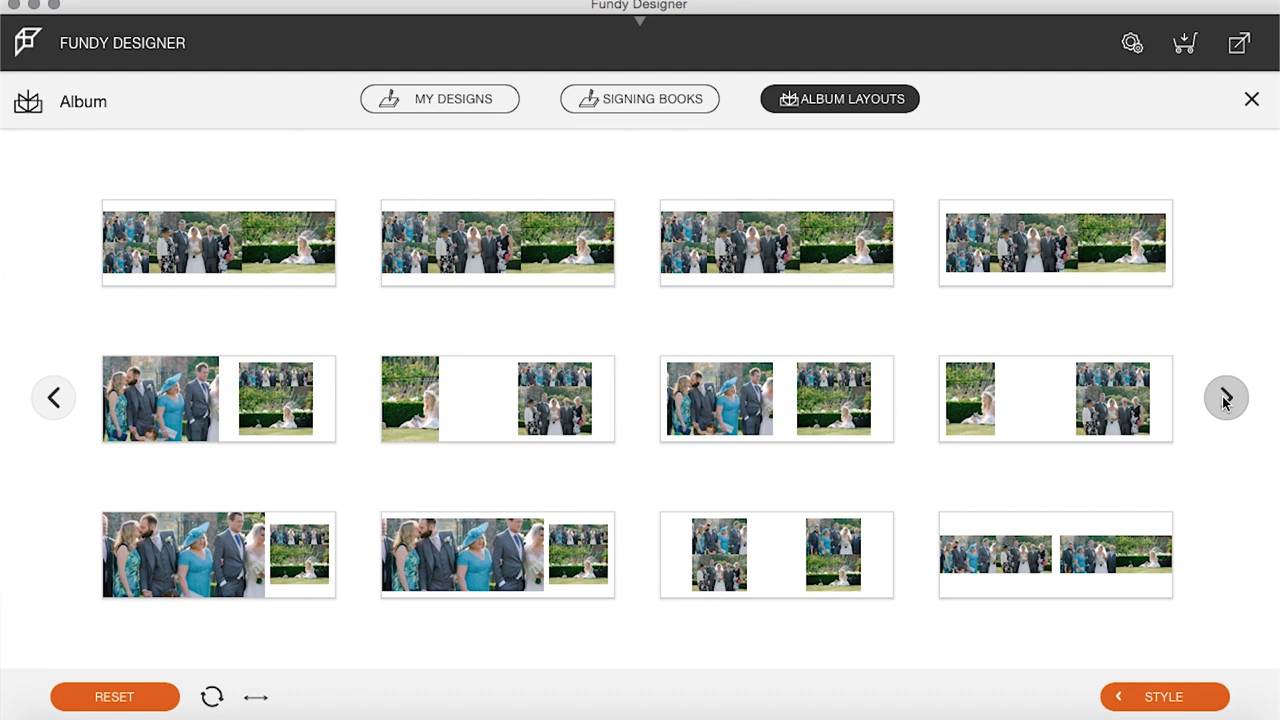
mouse_move(864, 386)
click(777, 400)
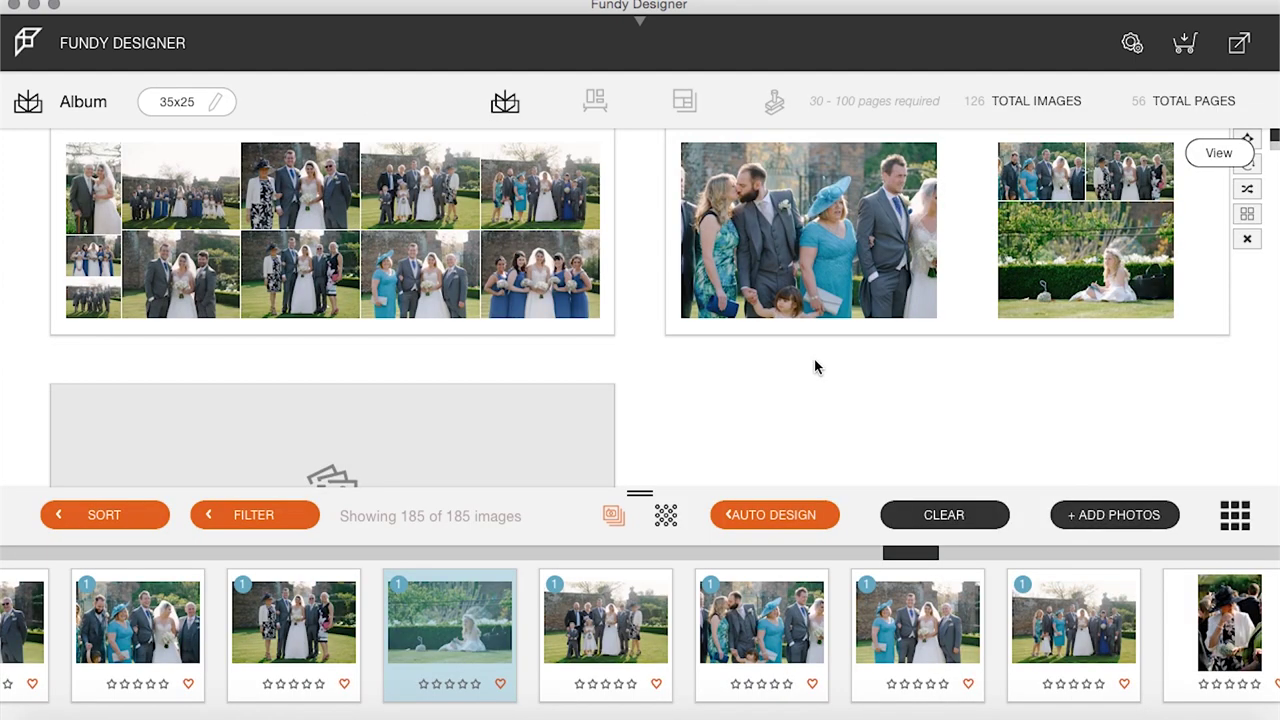
double_click(1046, 279)
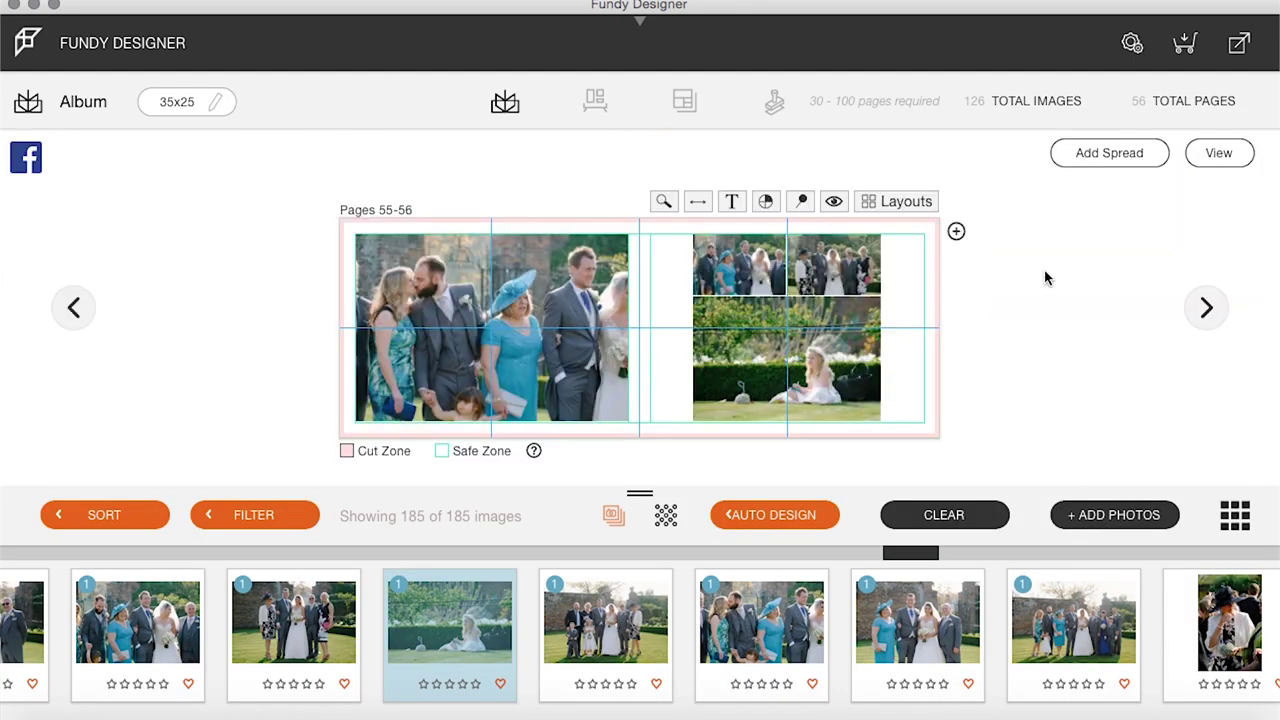
click(1218, 153)
Add the two unused portrait guest photos, the woman in the black hat and the woman in sunglasses, to the collage on pages 51-52
scroll(762, 605, right, 5)
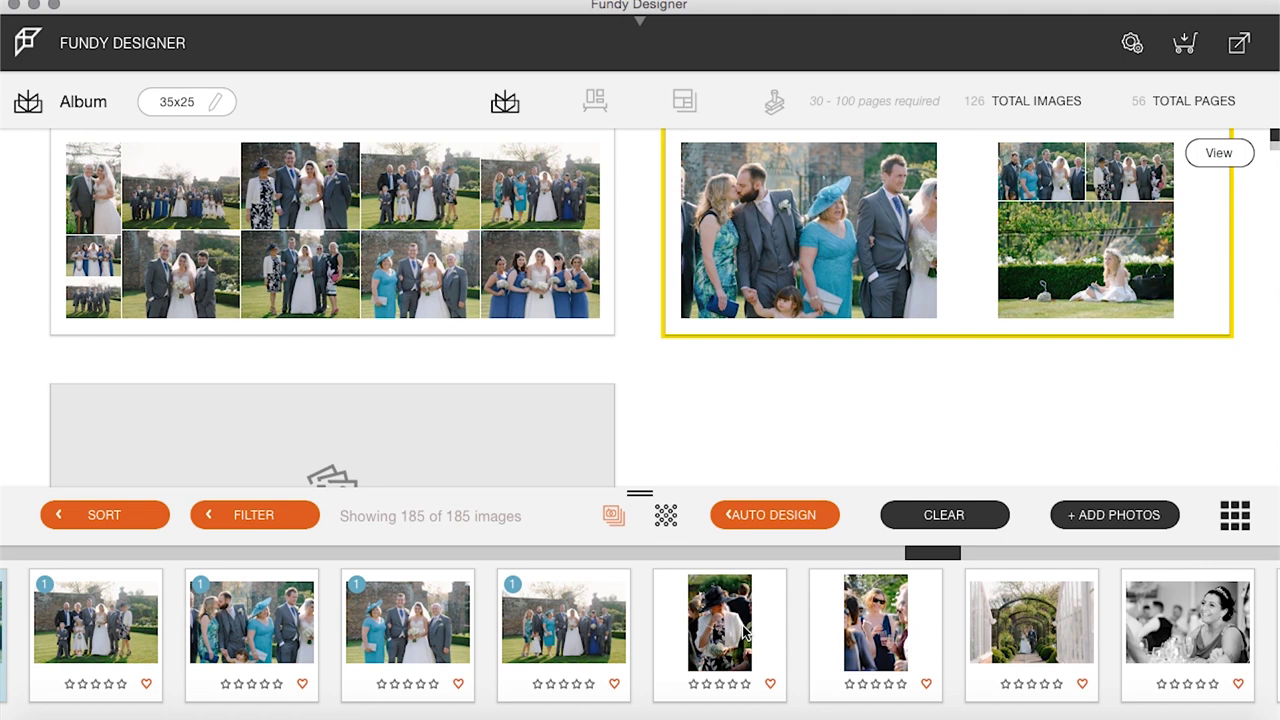
click(745, 632)
scroll(831, 257, up, 5)
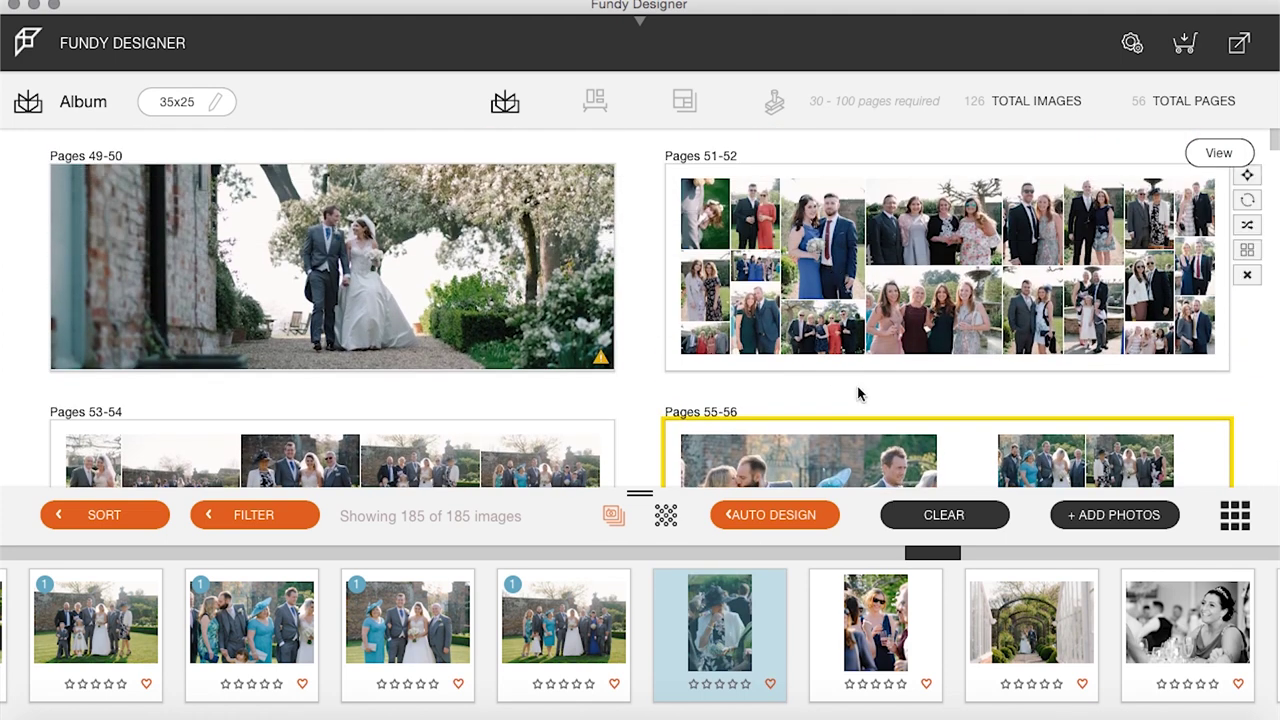
shift+click(876, 600)
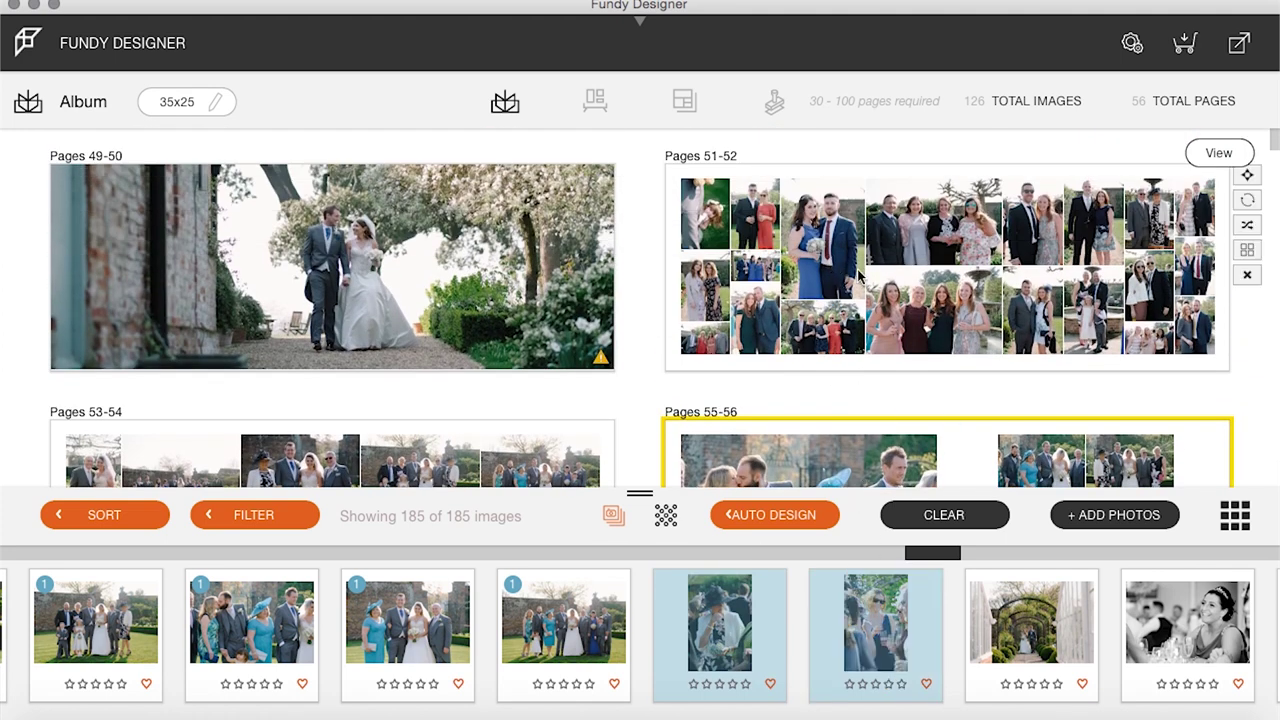
drag(714, 648, 812, 306)
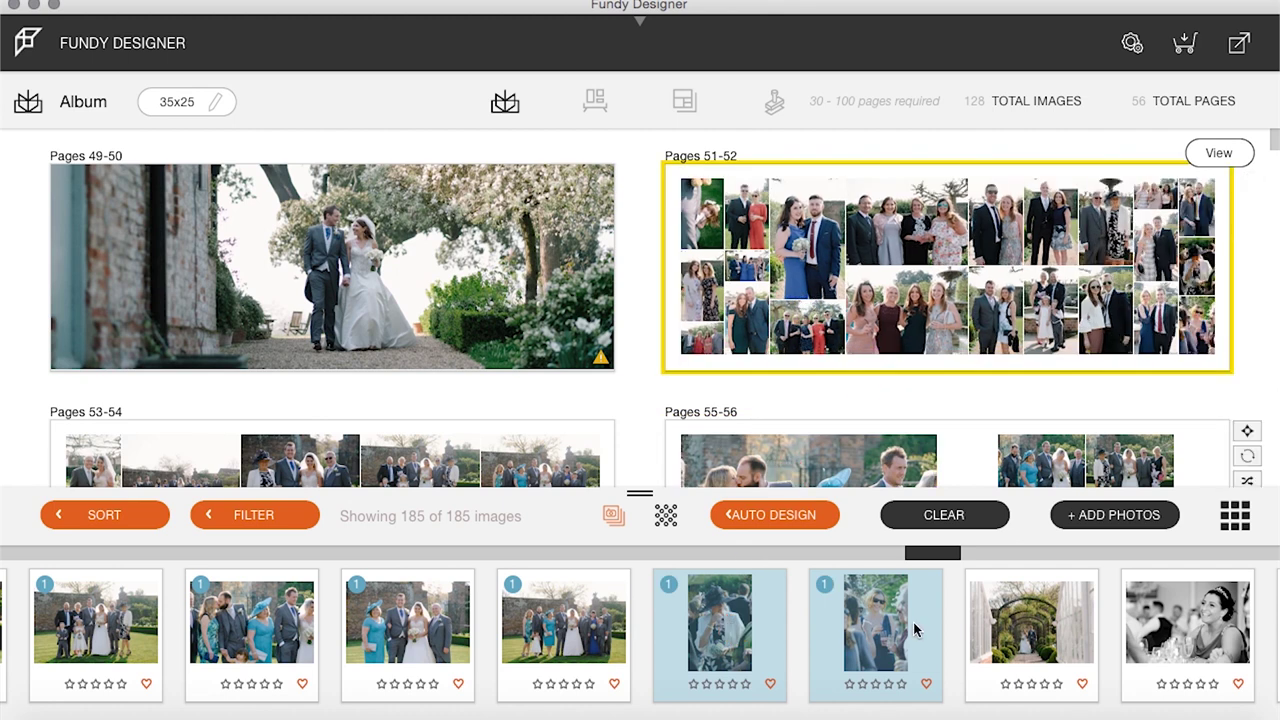
Create a full-bleed spread for pages 57-58 from the photo of the couple under the garden archway and open it for editing
scroll(320, 604, left, 5)
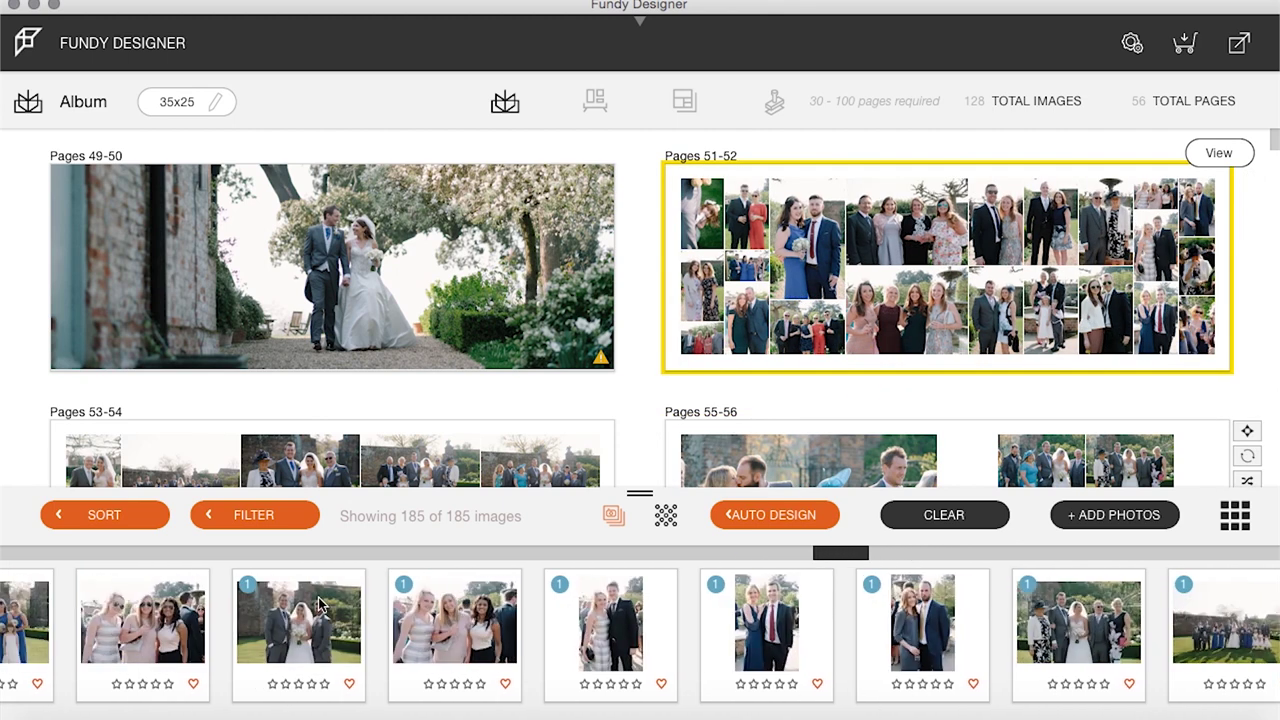
scroll(320, 604, right, 5)
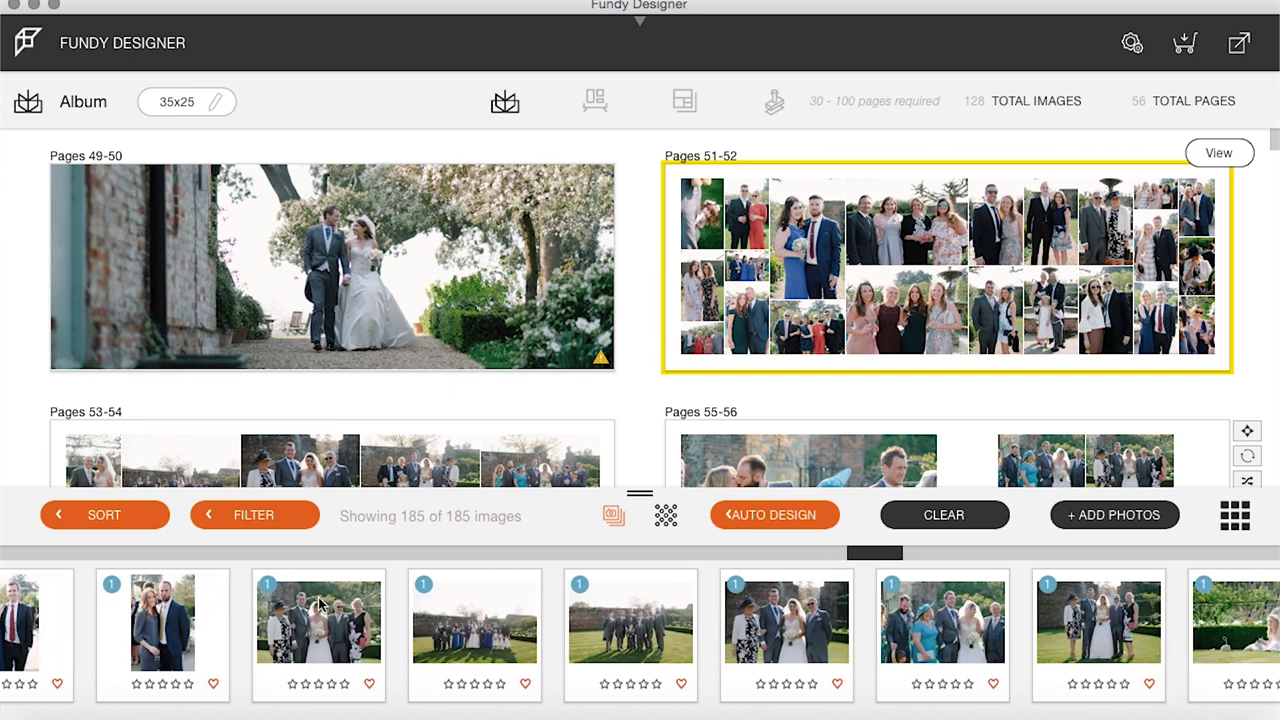
scroll(464, 266, down, 3)
scroll(464, 272, down, 2)
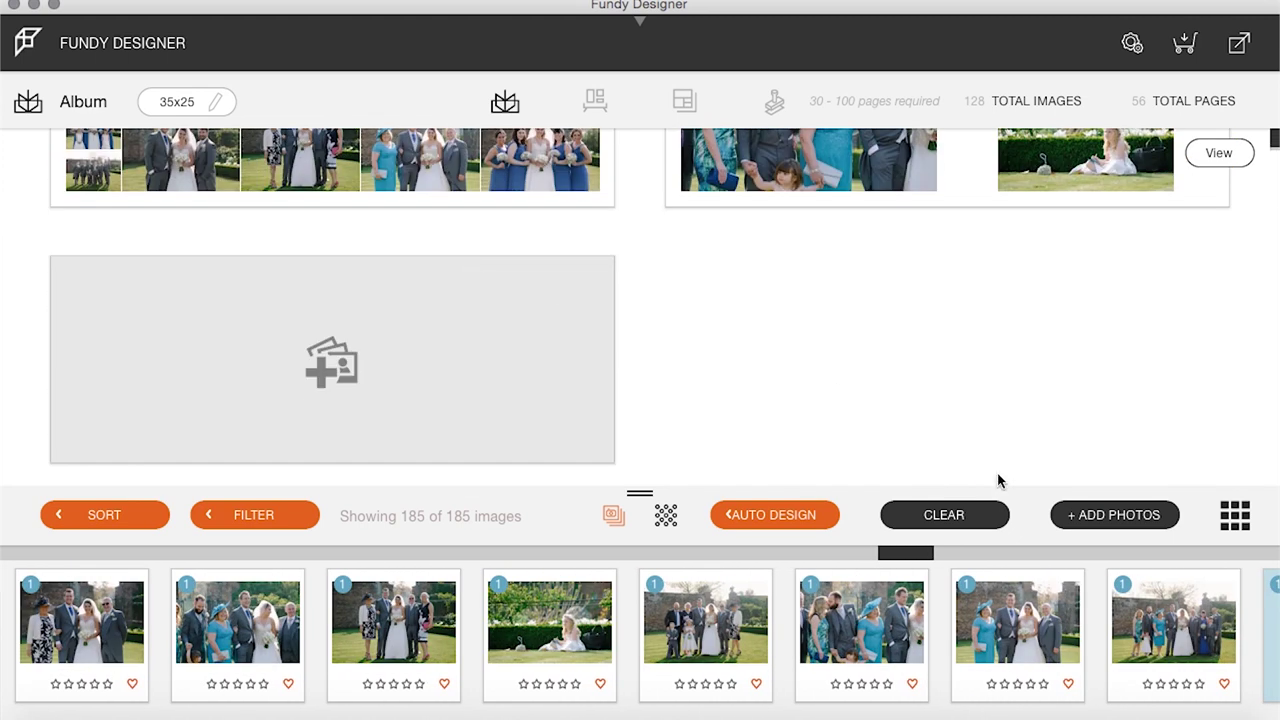
scroll(893, 642, right, 10)
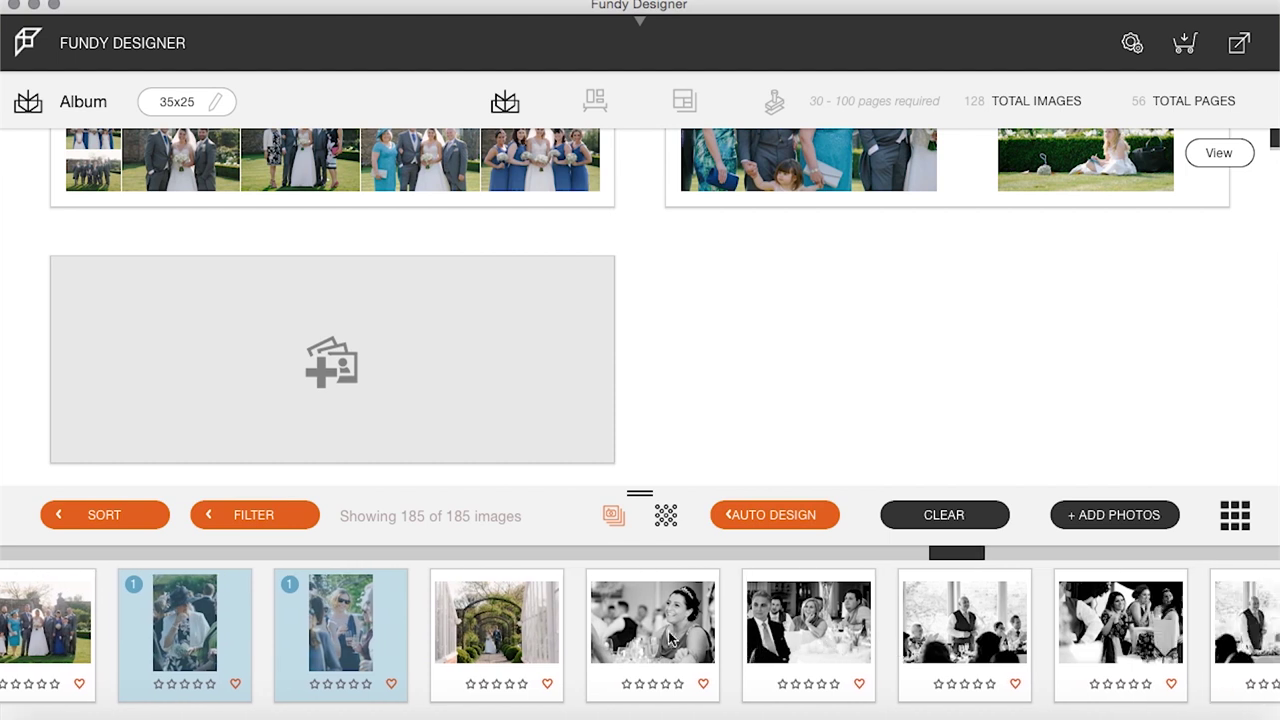
click(519, 627)
click(373, 348)
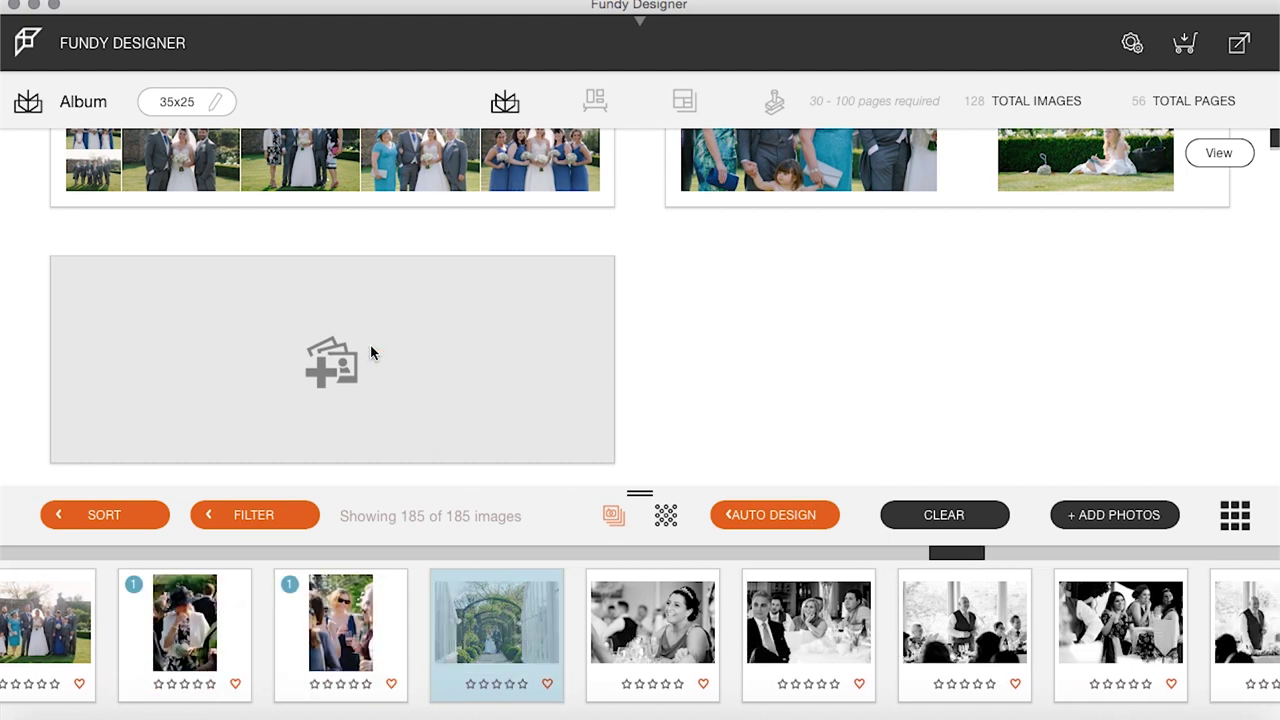
double_click(385, 313)
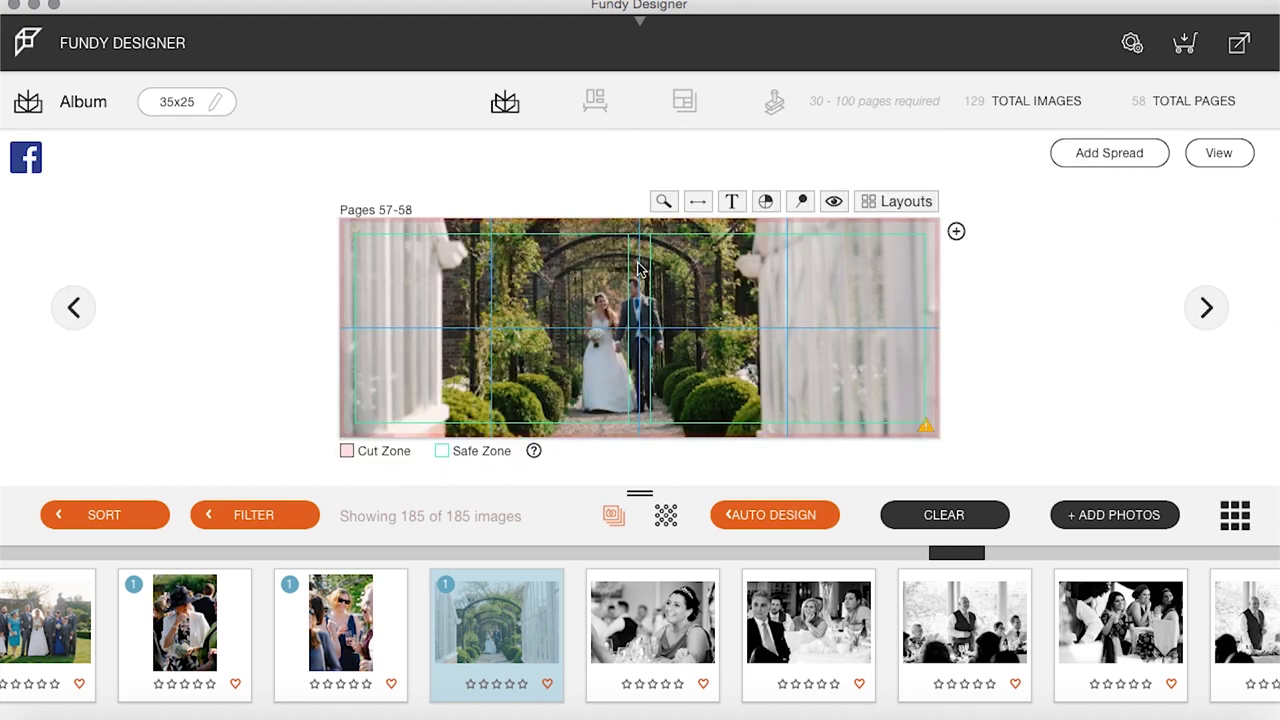
Preview the full archway photo, zoom in slightly and reposition the couple on pages 57-58, and return to the album overview
double_click(696, 376)
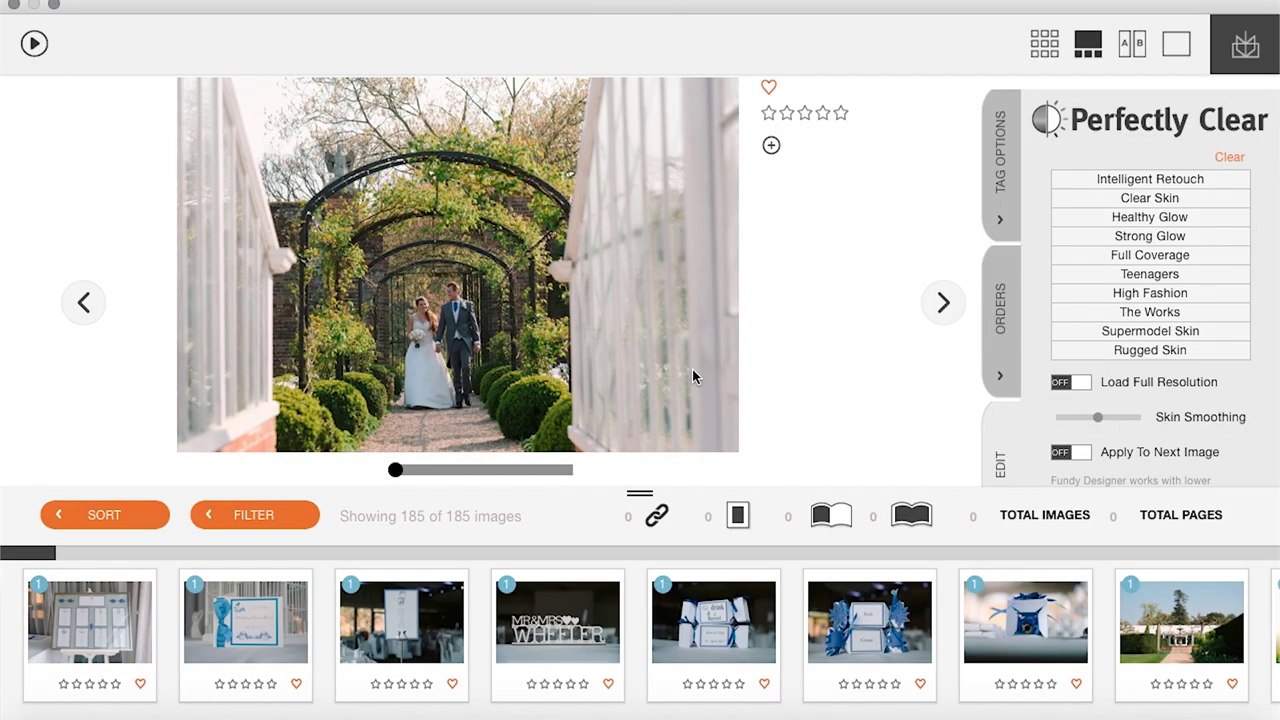
key(Escape)
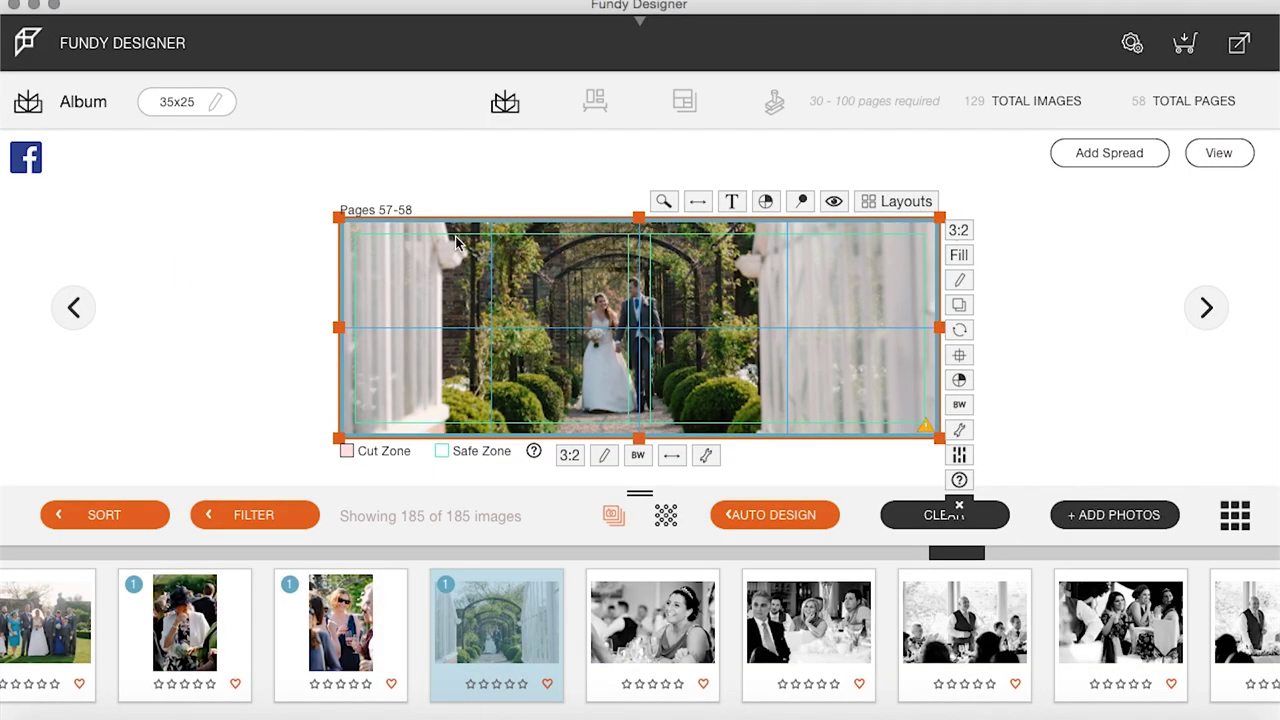
click(706, 455)
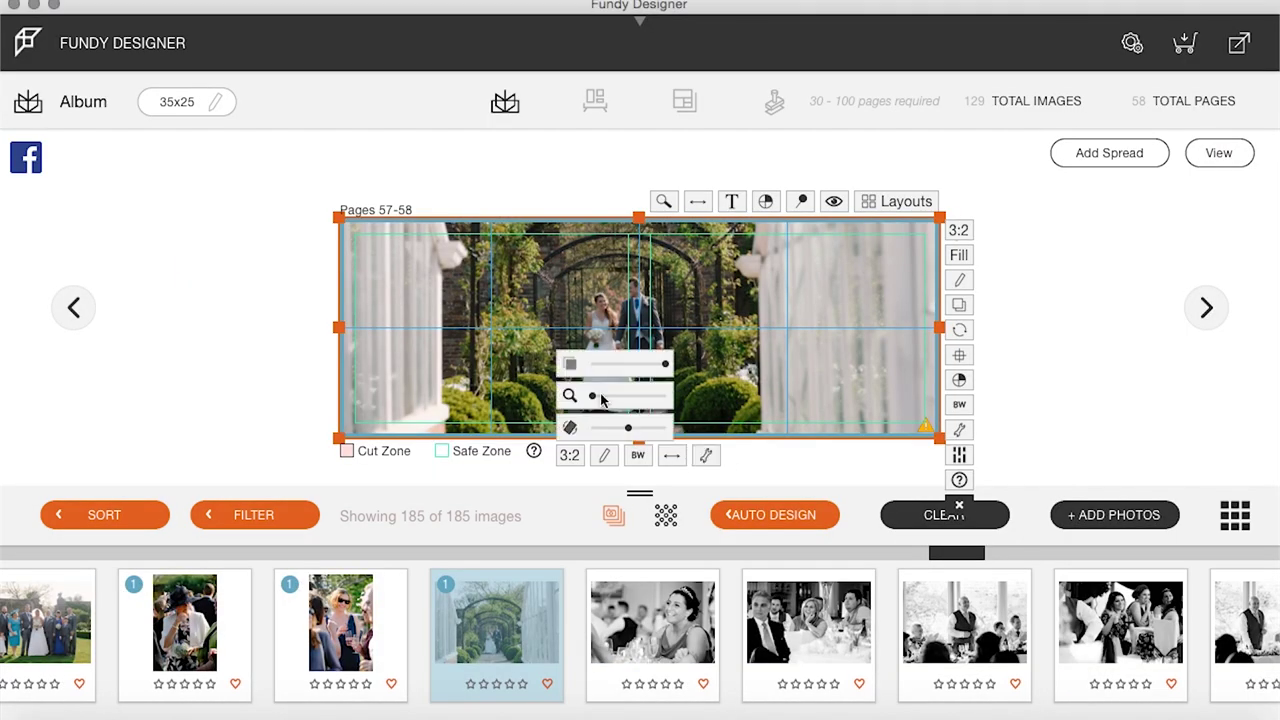
drag(592, 398, 607, 400)
mouse_move(721, 362)
mouse_down()
mouse_move(756, 361)
mouse_move(743, 357)
mouse_up()
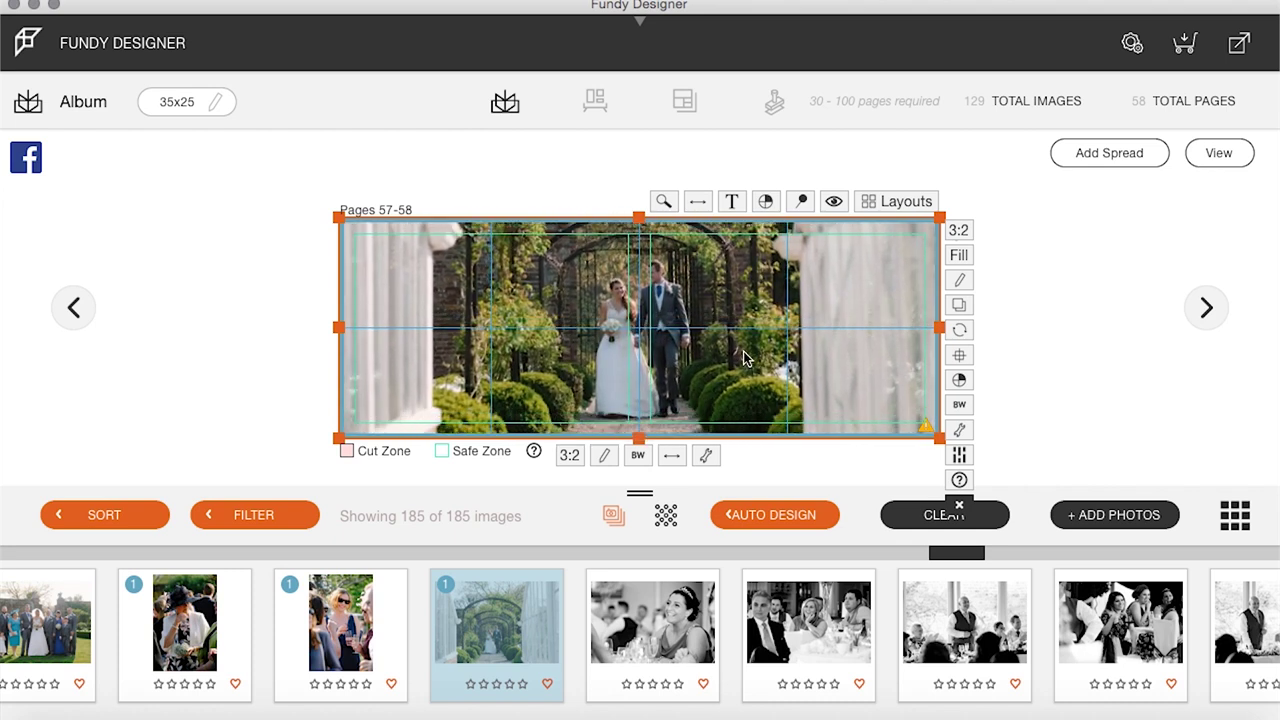
click(1220, 155)
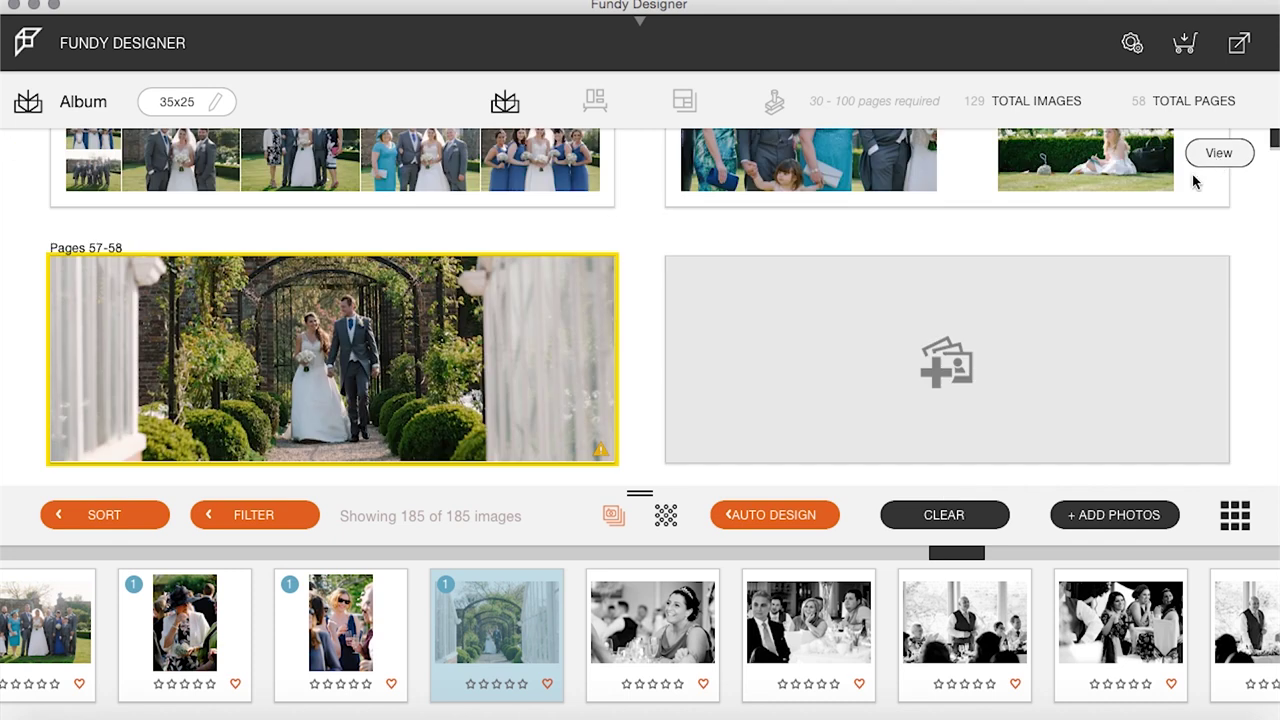
Create pages 59-60 from the 17 black-and-white wedding speech photos and apply the single-collage layout with a white border all round
scroll(797, 617, right, 5)
scroll(797, 617, right, 3)
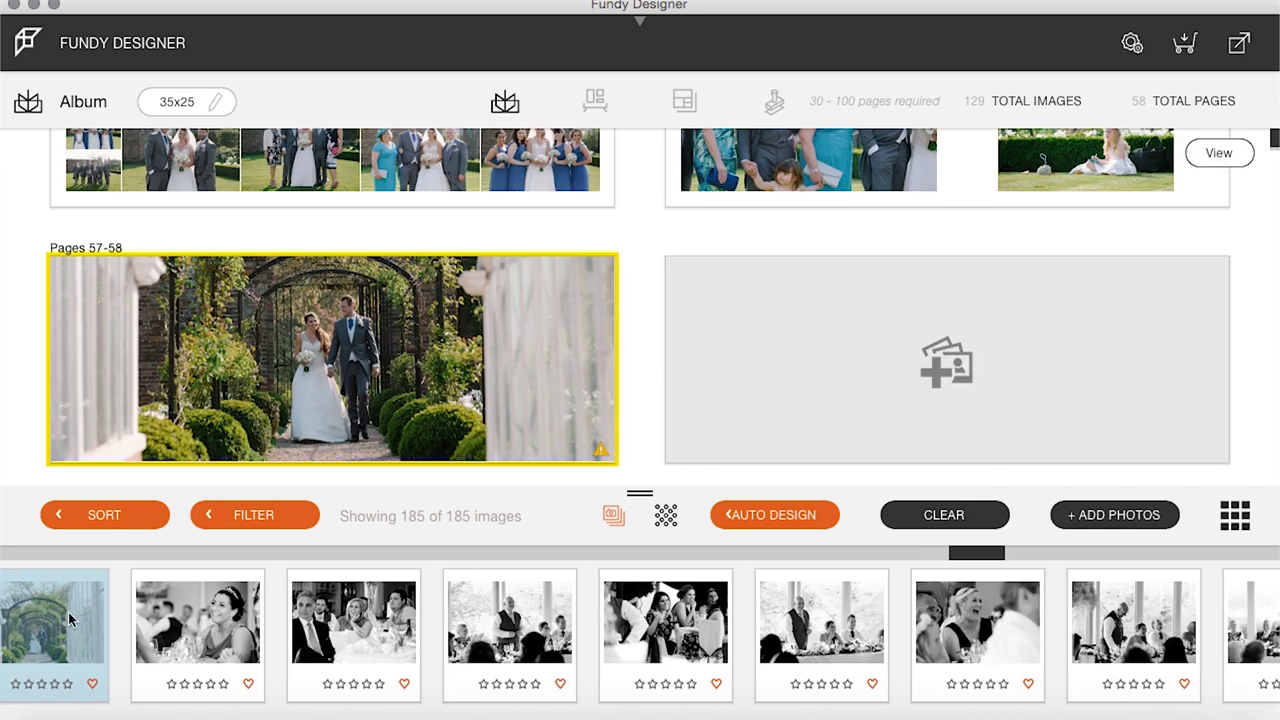
drag(310, 637, 955, 624)
drag(1117, 627, 800, 648)
scroll(1115, 622, right, 5)
drag(943, 636, 1066, 648)
scroll(1055, 626, right, 3)
scroll(1066, 648, right, 3)
scroll(1066, 648, right, 1)
drag(945, 612, 879, 601)
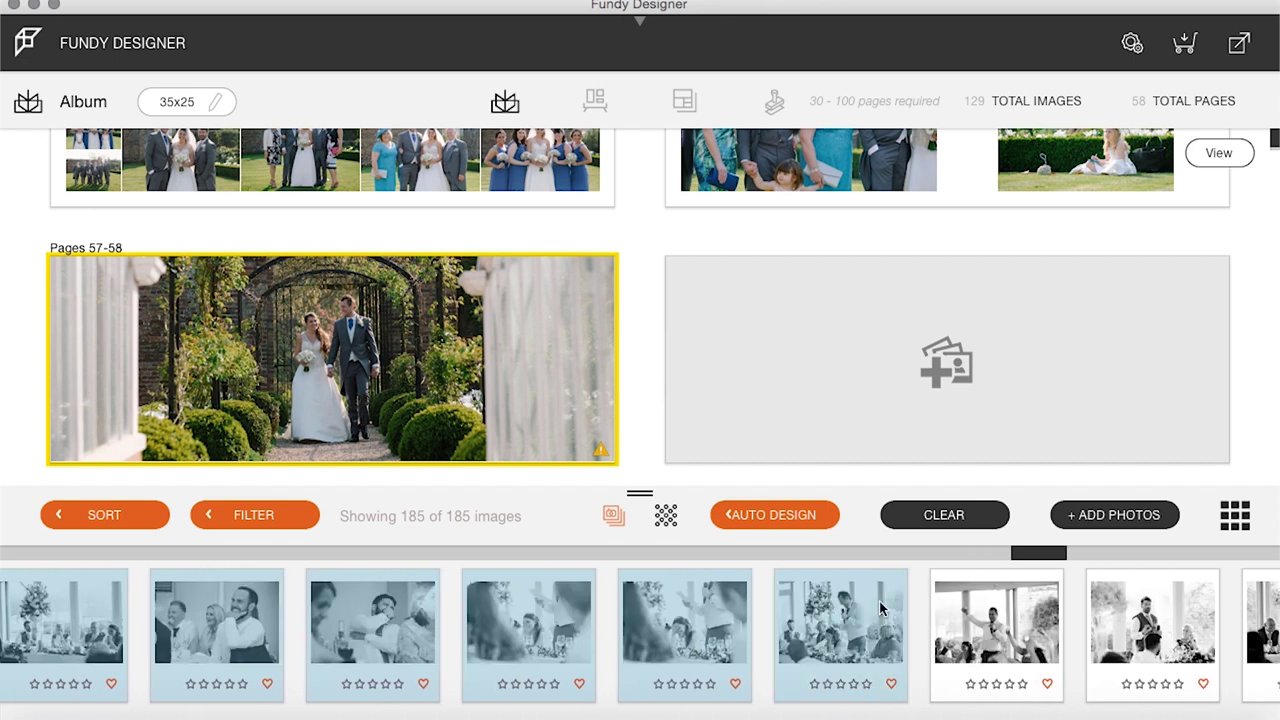
click(972, 619)
scroll(972, 619, right, 5)
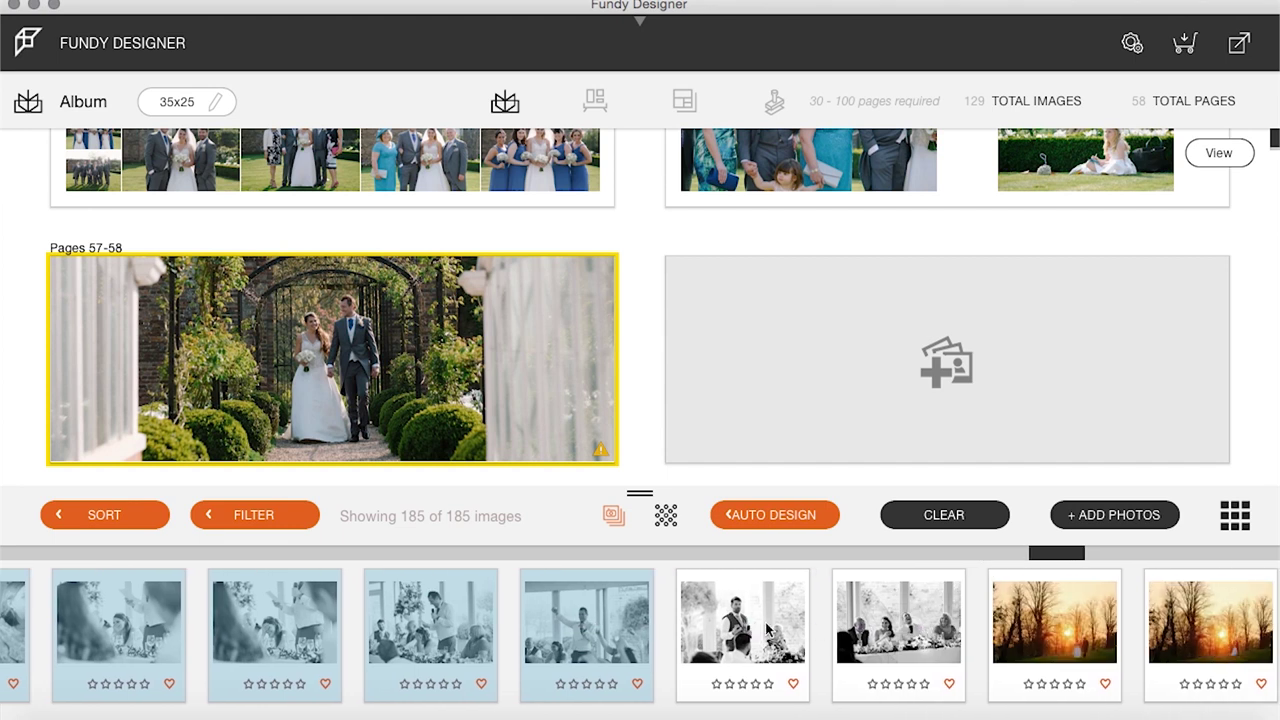
click(770, 630)
click(890, 645)
drag(730, 622, 846, 343)
click(1240, 345)
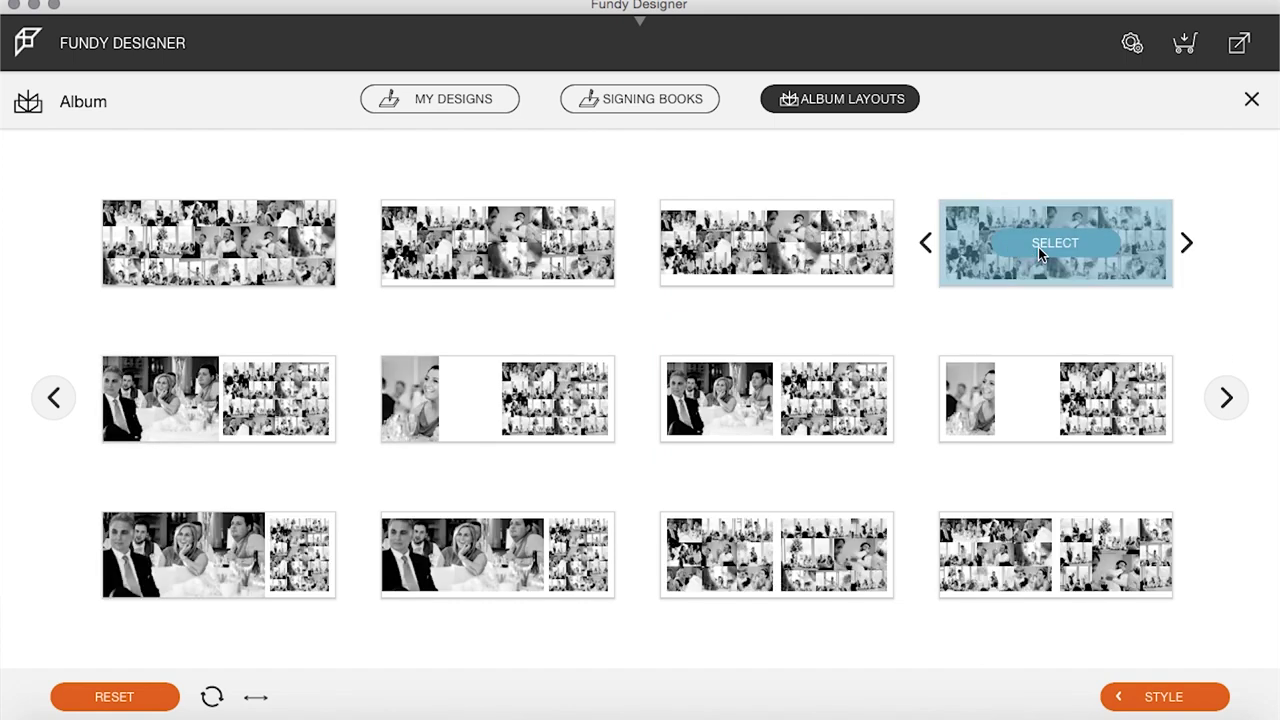
click(1040, 252)
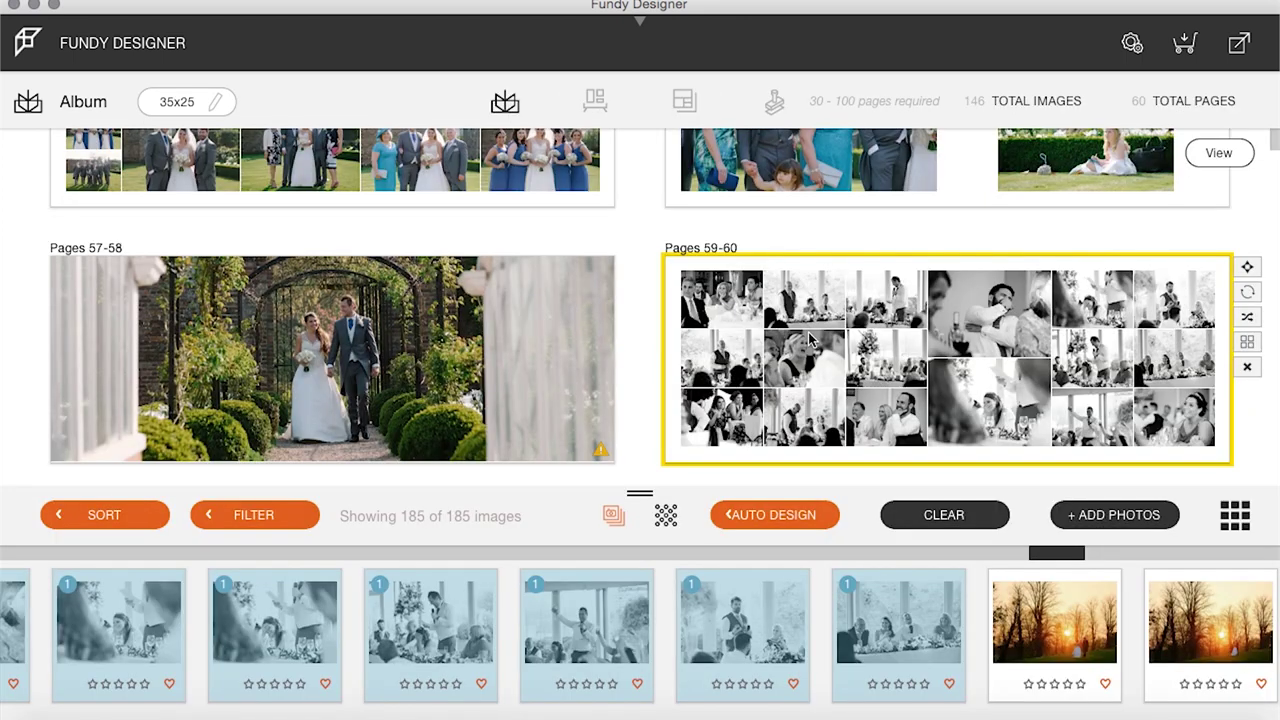
On pages 59-60, swap the large hugging photo with a standing speaker and the laughing man with the arm-raised speaker, then return to the overview
double_click(896, 345)
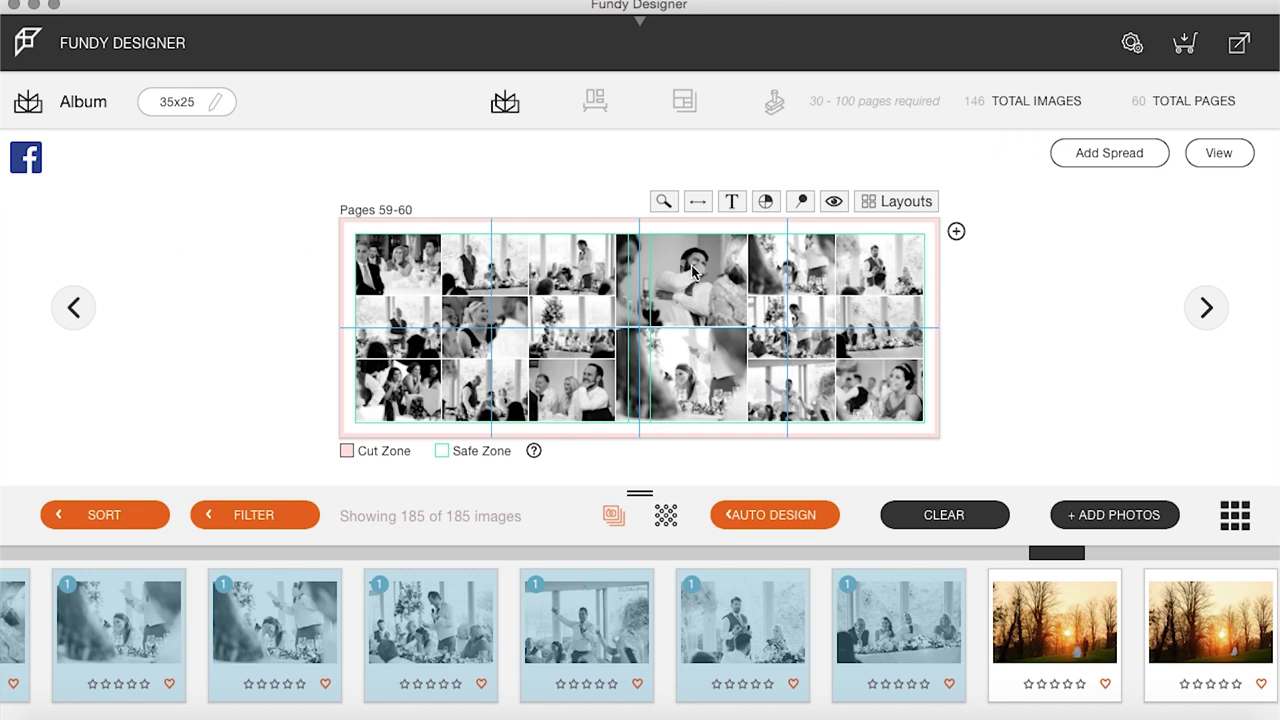
drag(543, 270, 670, 270)
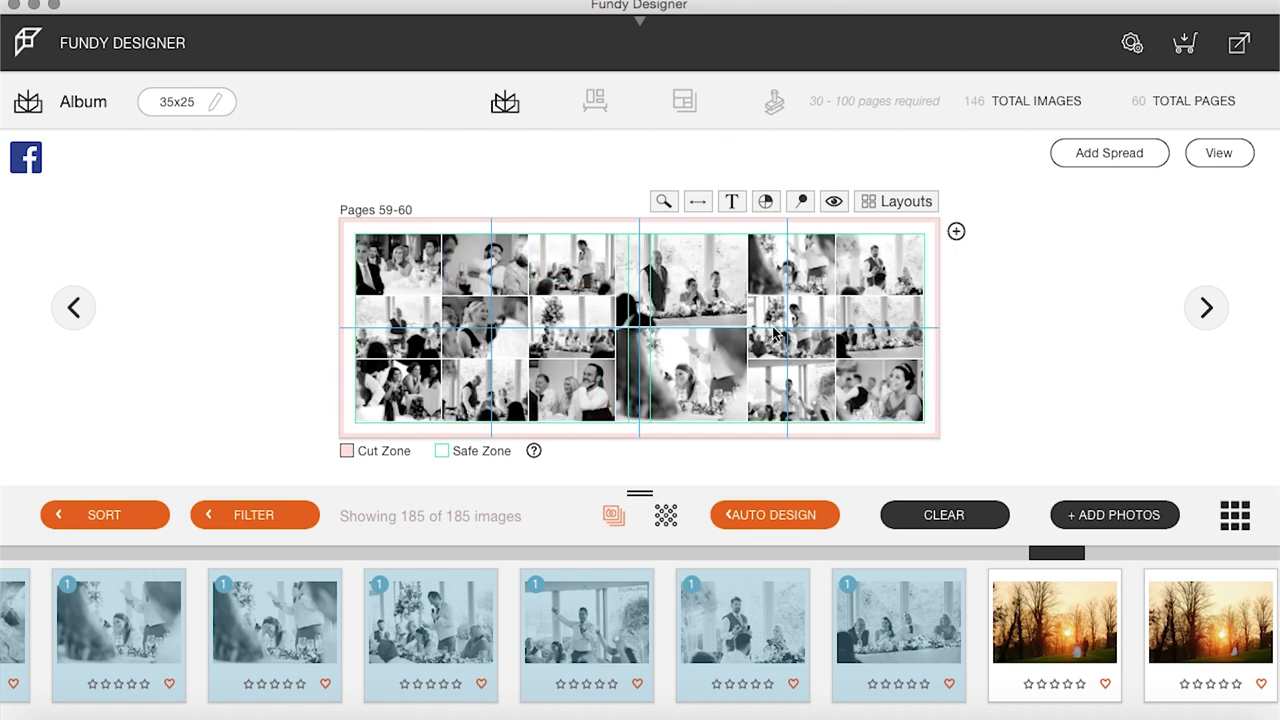
drag(760, 390, 578, 397)
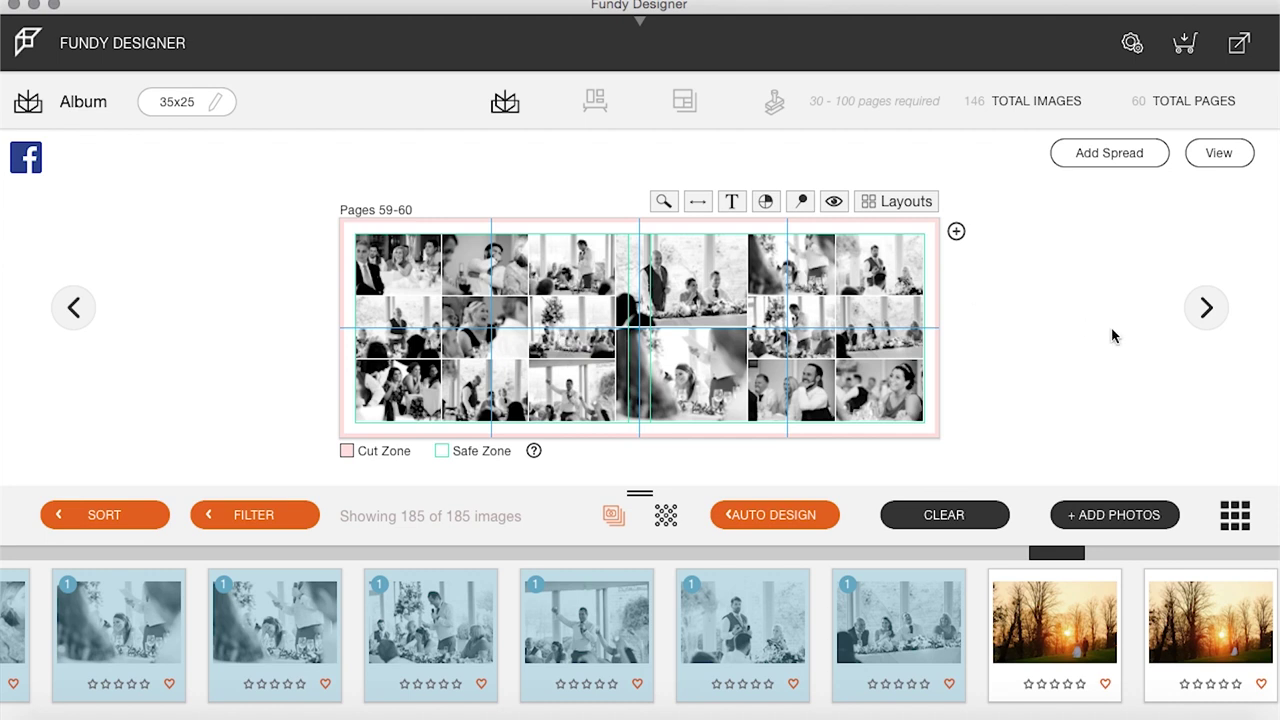
click(1222, 153)
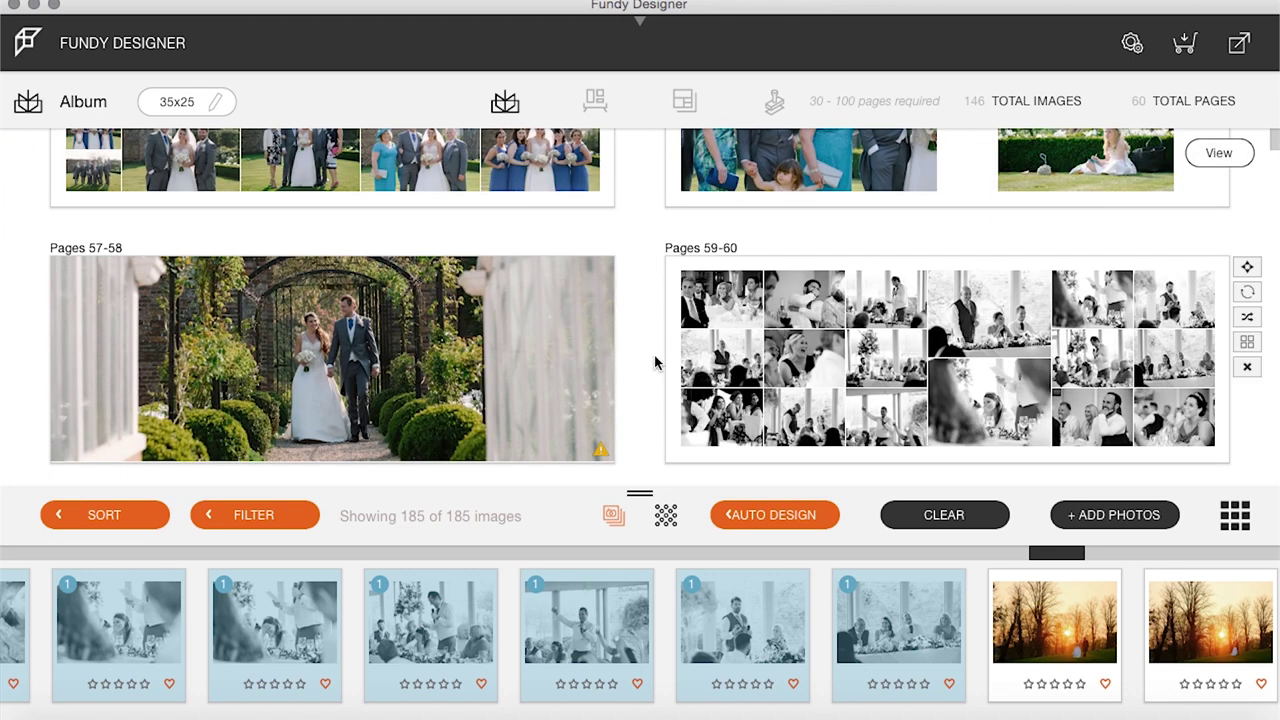
Create a full-bleed spread for pages 61-62 from the first sunset photo of the couple walking beneath the trees
scroll(645, 350, down, 3)
scroll(633, 338, down, 3)
scroll(1050, 648, right, 5)
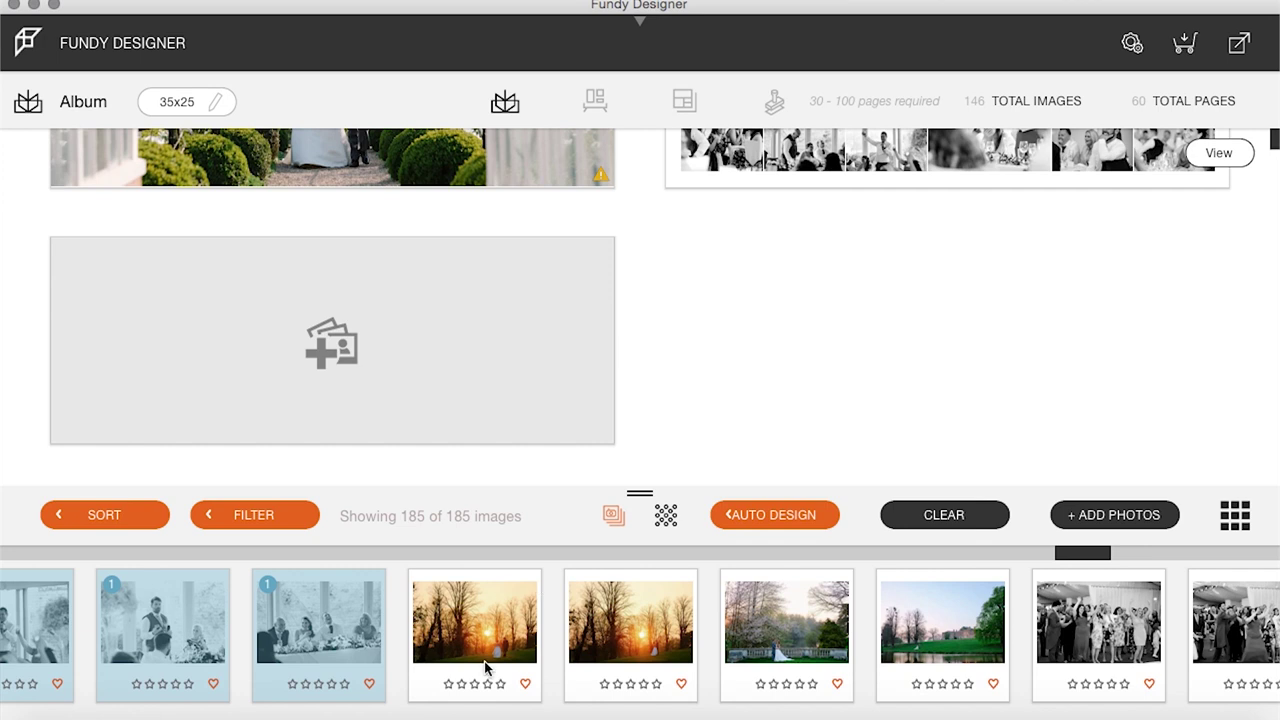
drag(500, 628, 475, 284)
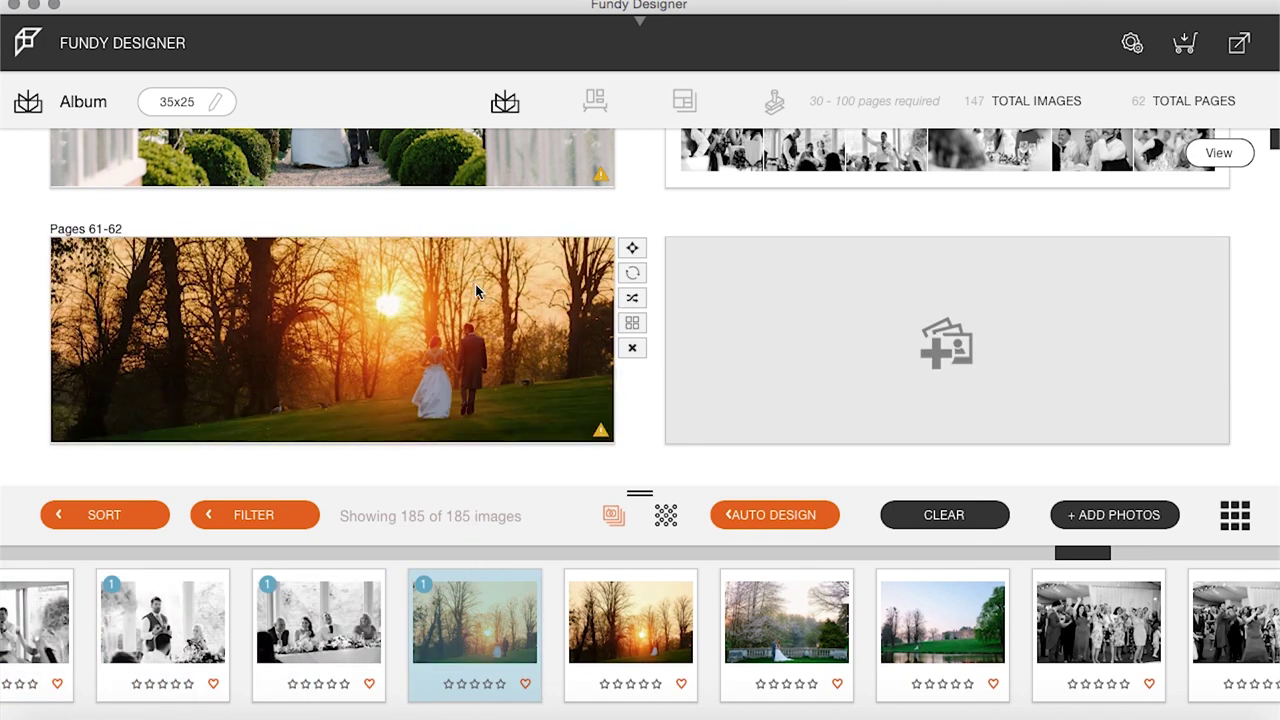
Try the second sunset photo on pages 61-62 and restore the photo of the couple walking
drag(622, 615, 479, 309)
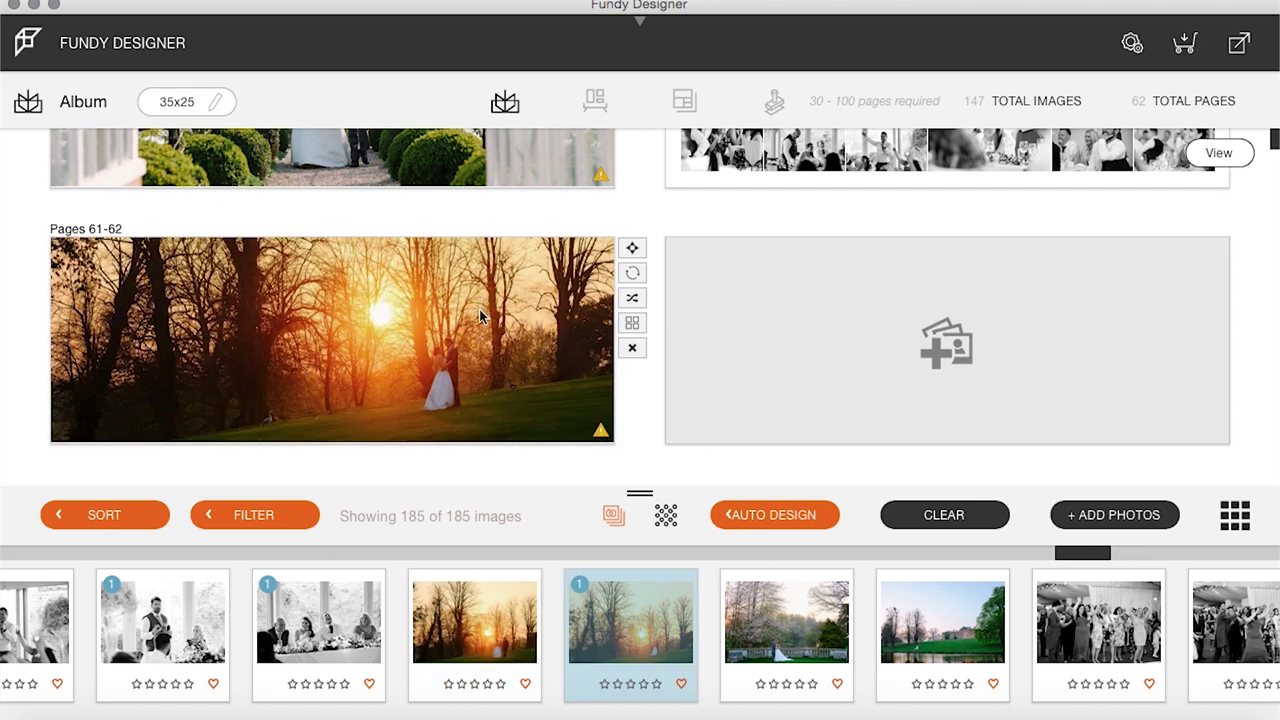
drag(446, 555, 403, 334)
drag(480, 343, 480, 291)
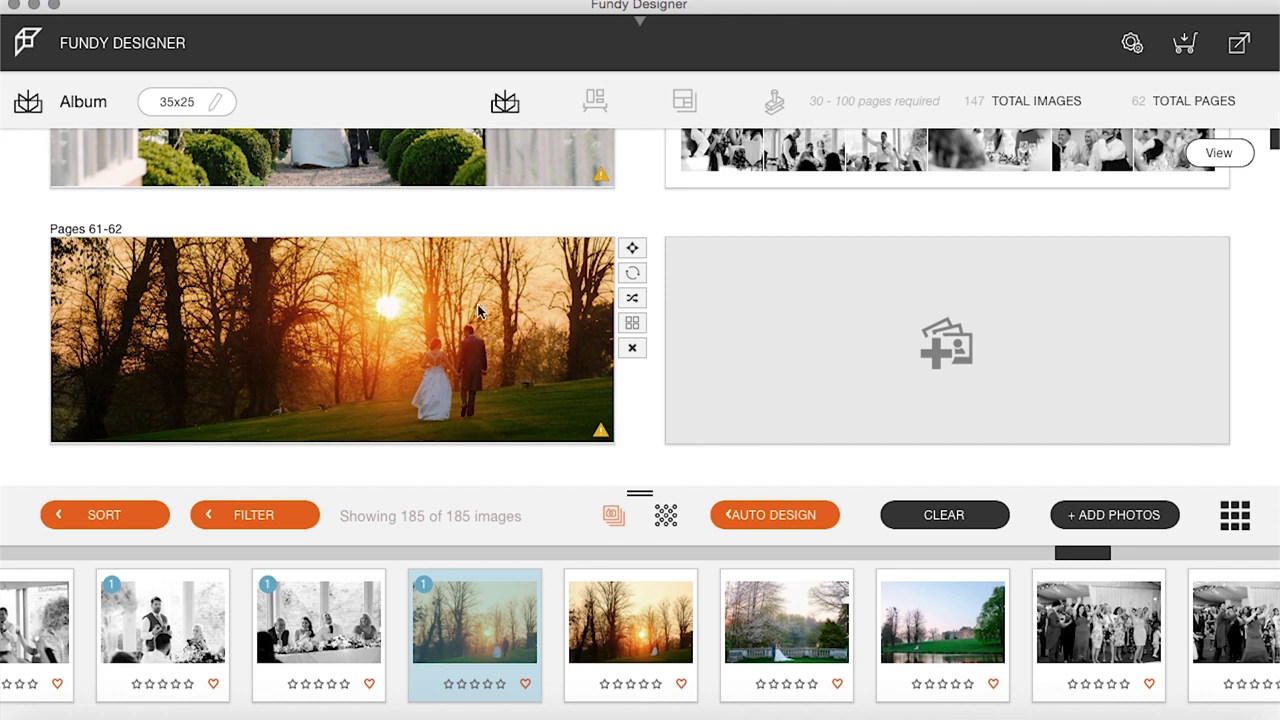
Inspect the crop of the sunset photo on pages 61-62 and return to the album overview
double_click(444, 406)
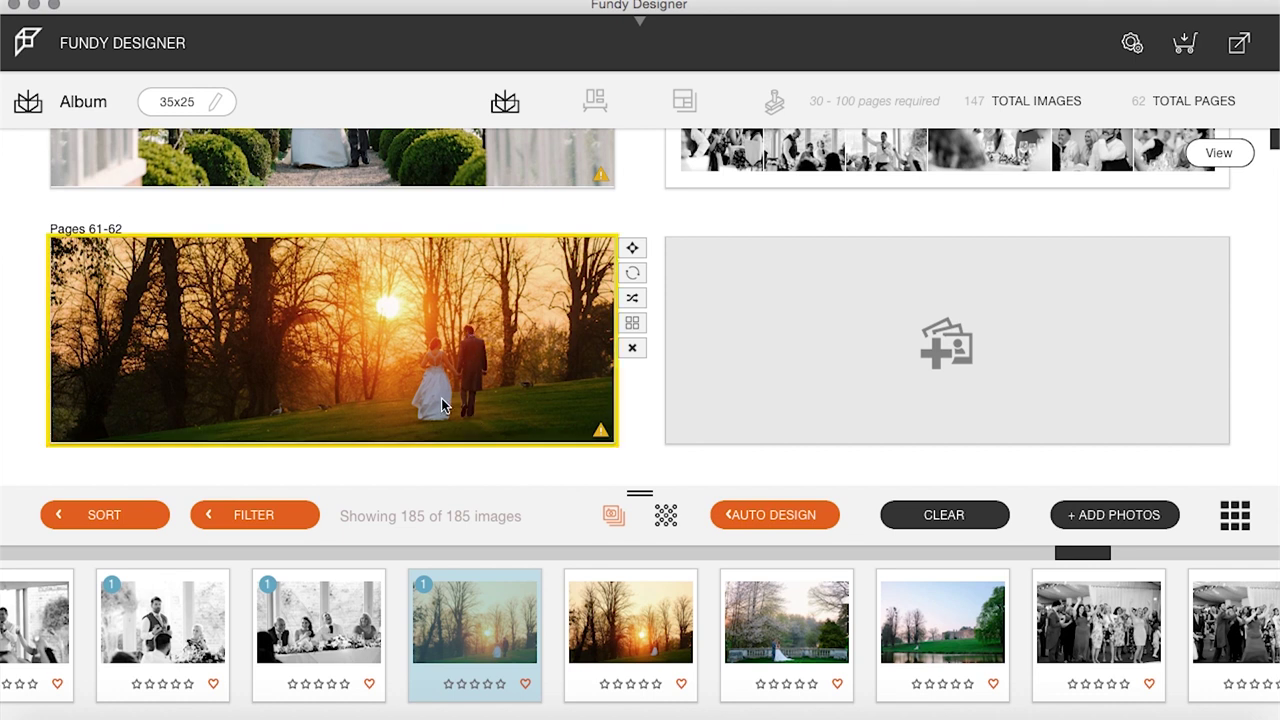
click(750, 358)
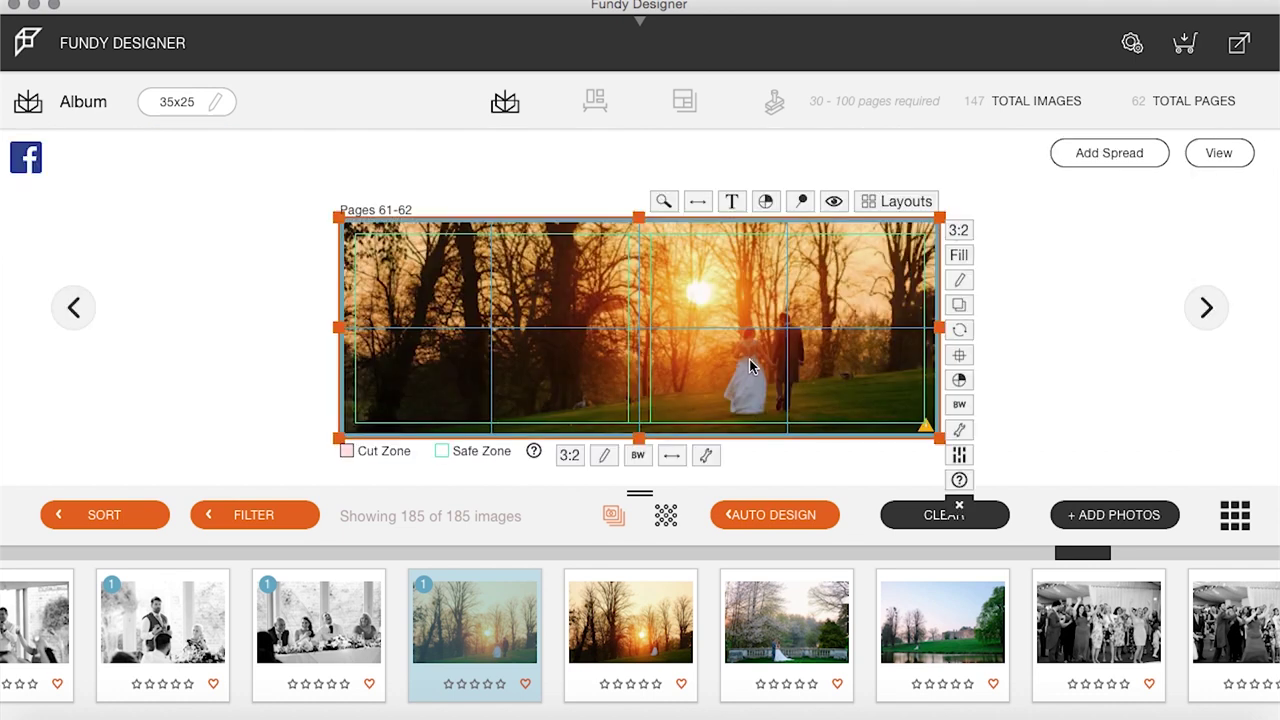
click(1218, 152)
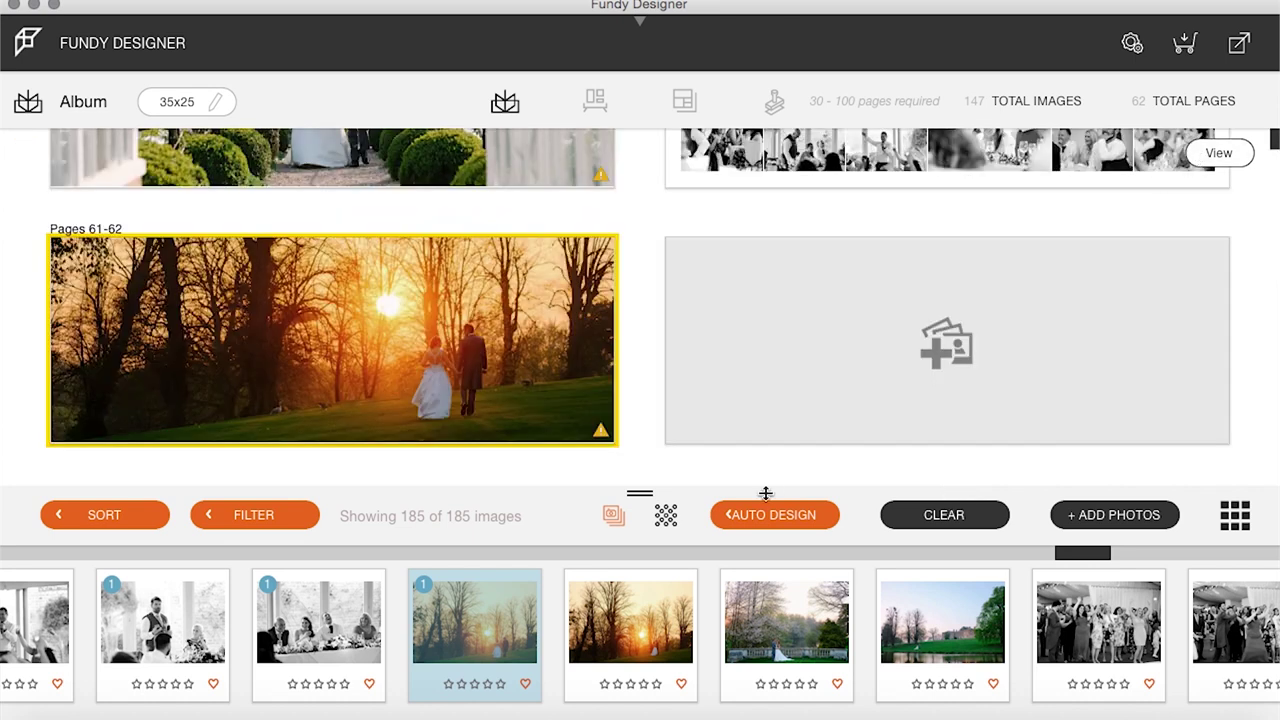
Try a full-bleed spread for pages 63-64 with the couple by the stone balustrade, then delete that spread
click(783, 627)
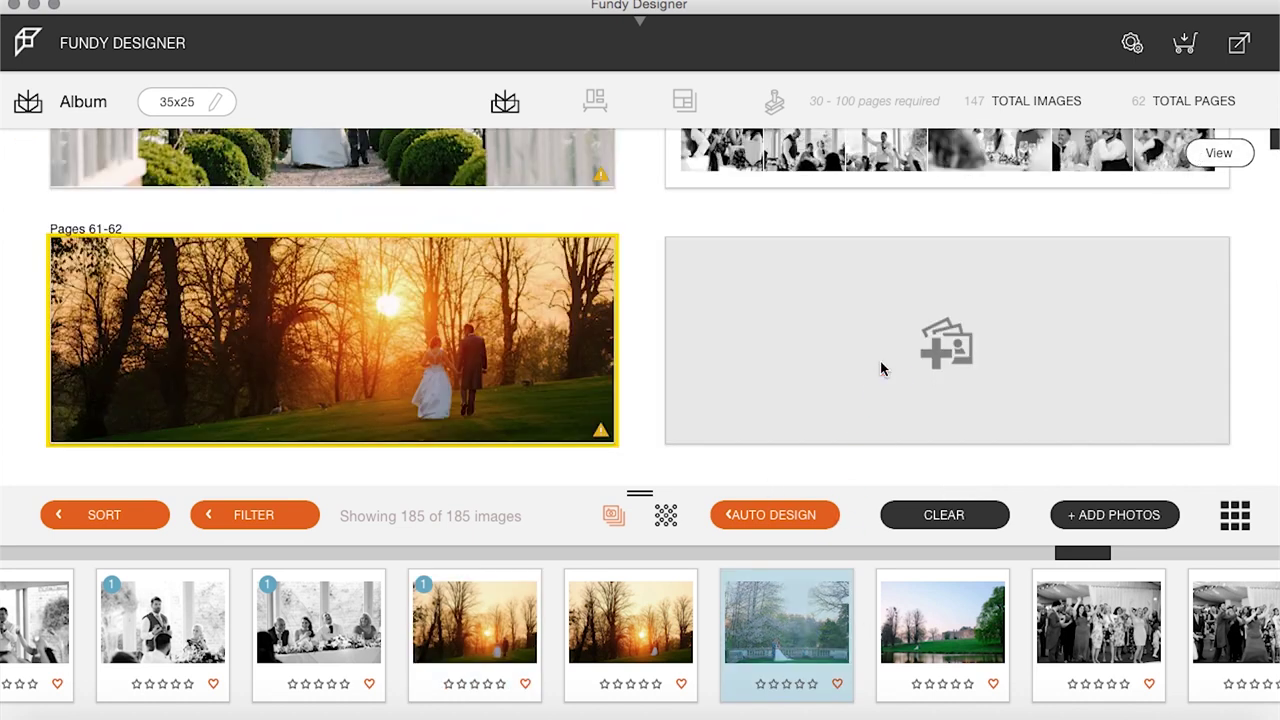
click(997, 367)
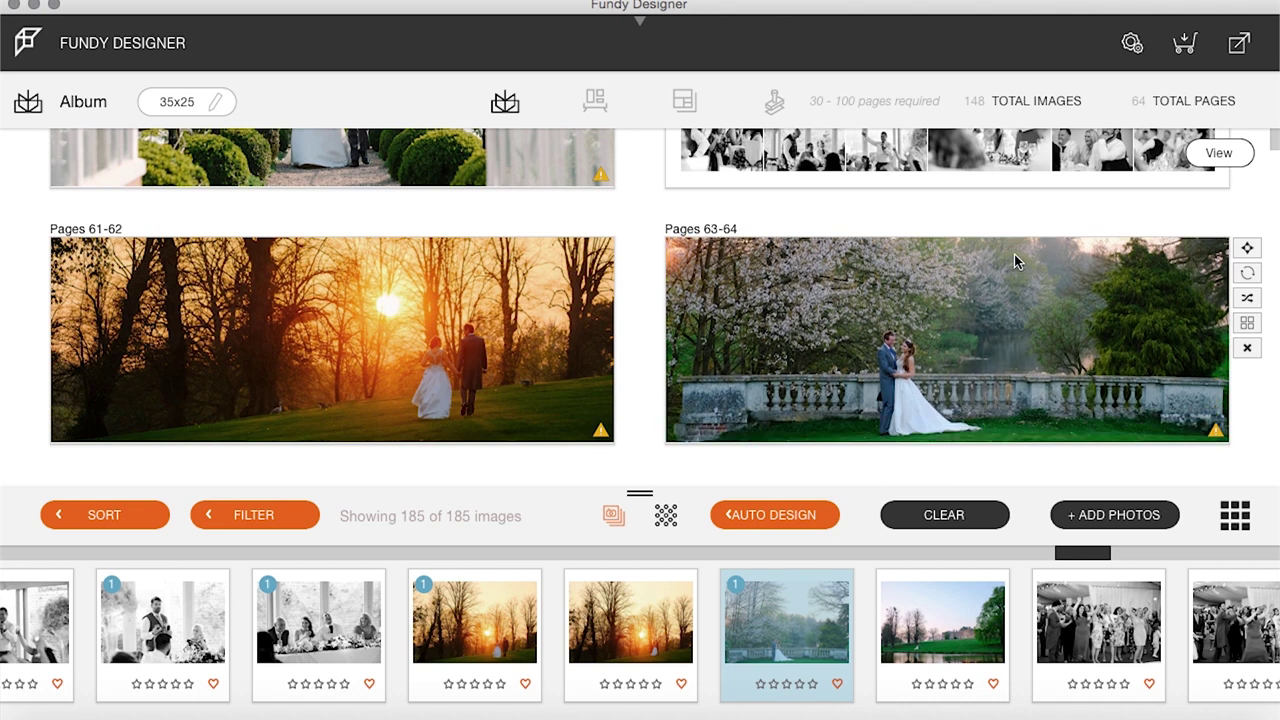
drag(1019, 238, 1004, 295)
click(1247, 347)
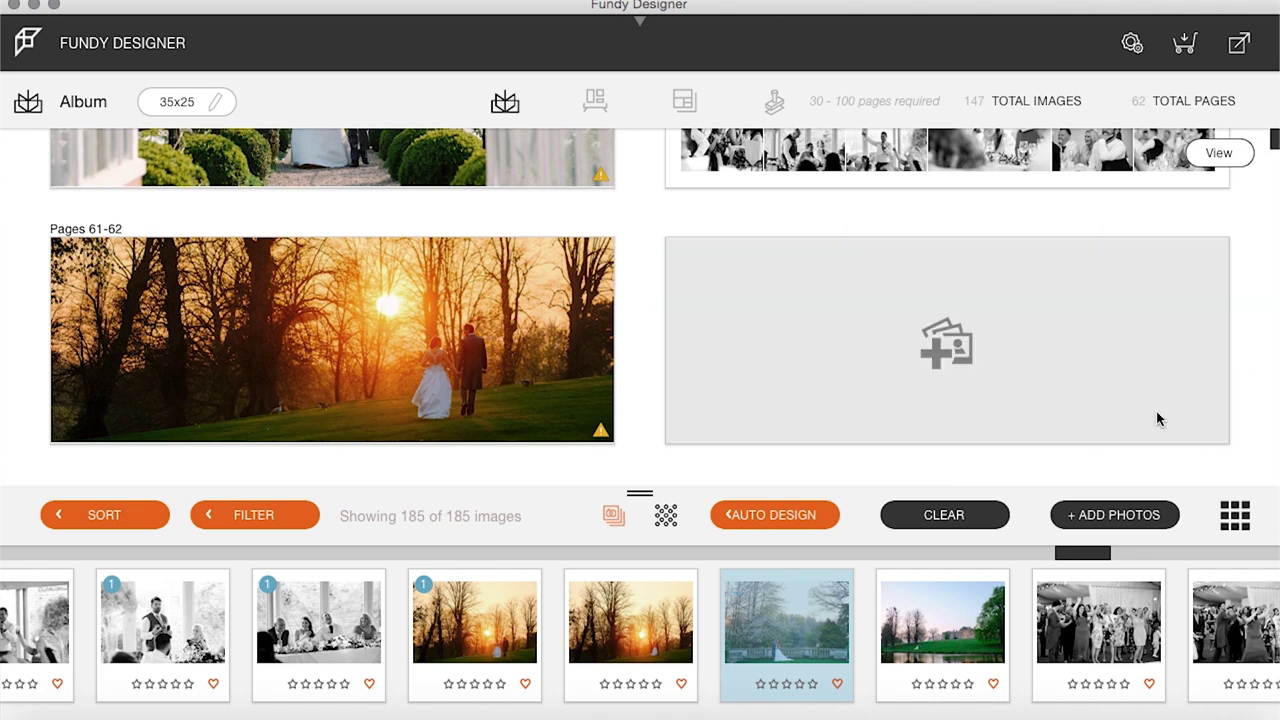
Create a full-bleed spread for pages 63-64 from the lakeside mansion photo, adjust its crop and return to the overview
click(912, 605)
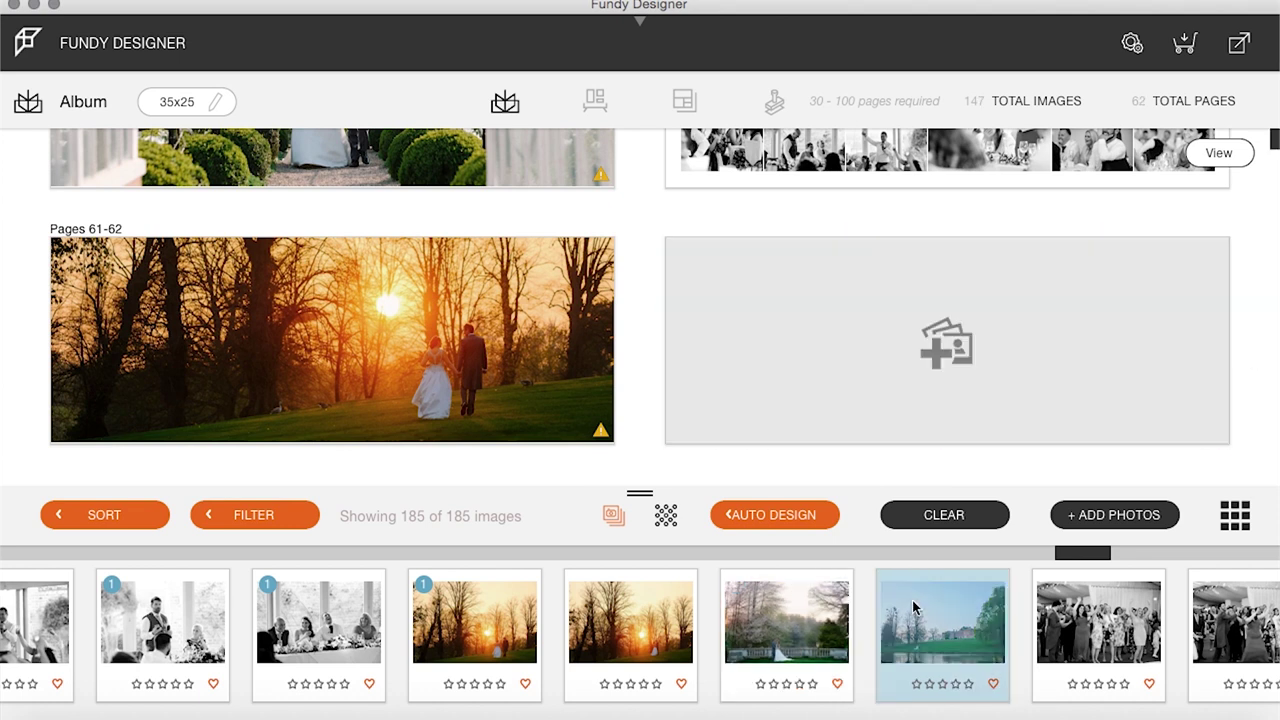
click(1049, 374)
drag(1049, 374, 1041, 315)
double_click(1041, 324)
mouse_move(790, 331)
mouse_down()
mouse_move(775, 350)
mouse_move(773, 327)
mouse_up()
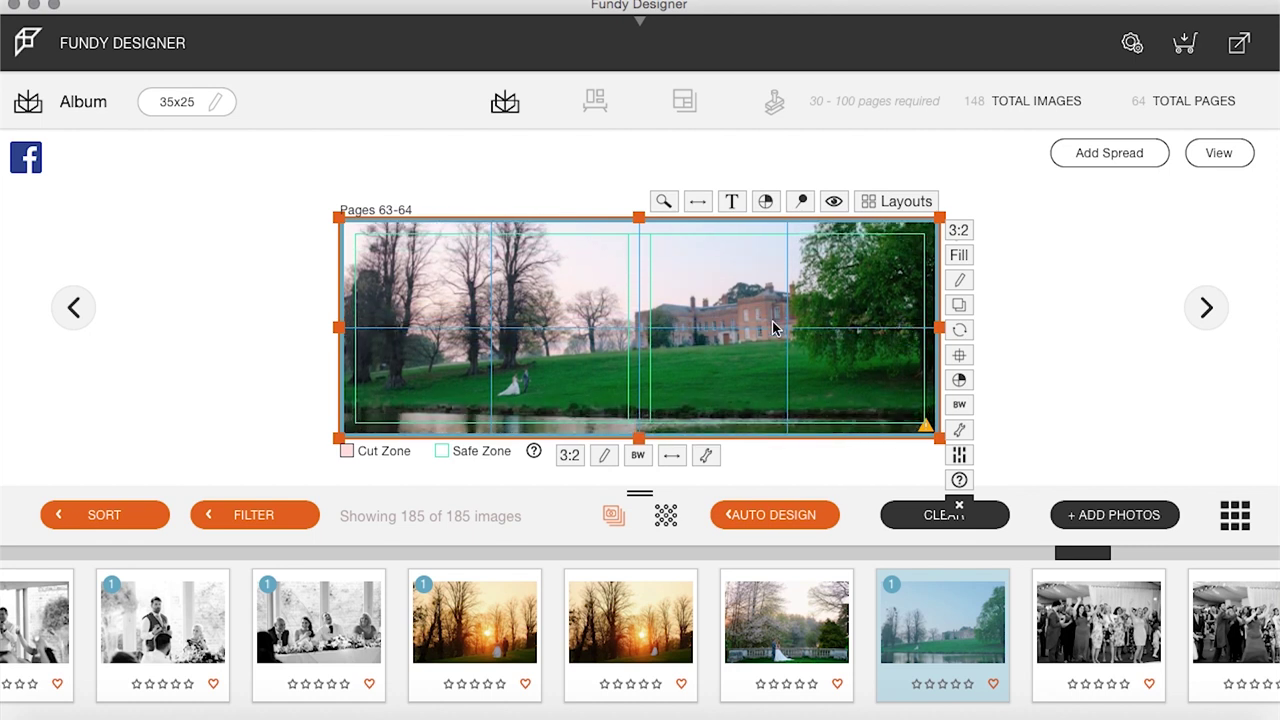
click(1219, 153)
Create pages 65-66 from the four black-and-white guest crowd photos and the bride on the chequered dance floor
scroll(943, 349, down, 4)
scroll(980, 623, right, 4)
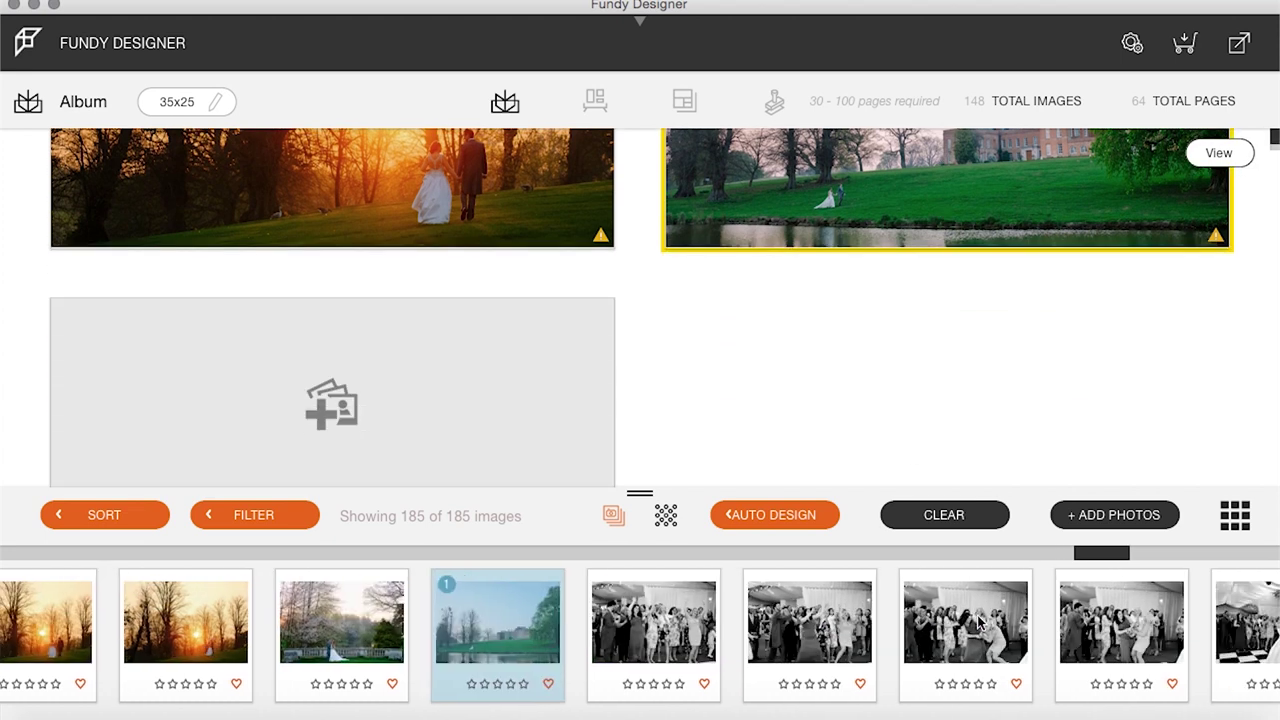
scroll(980, 623, right, 4)
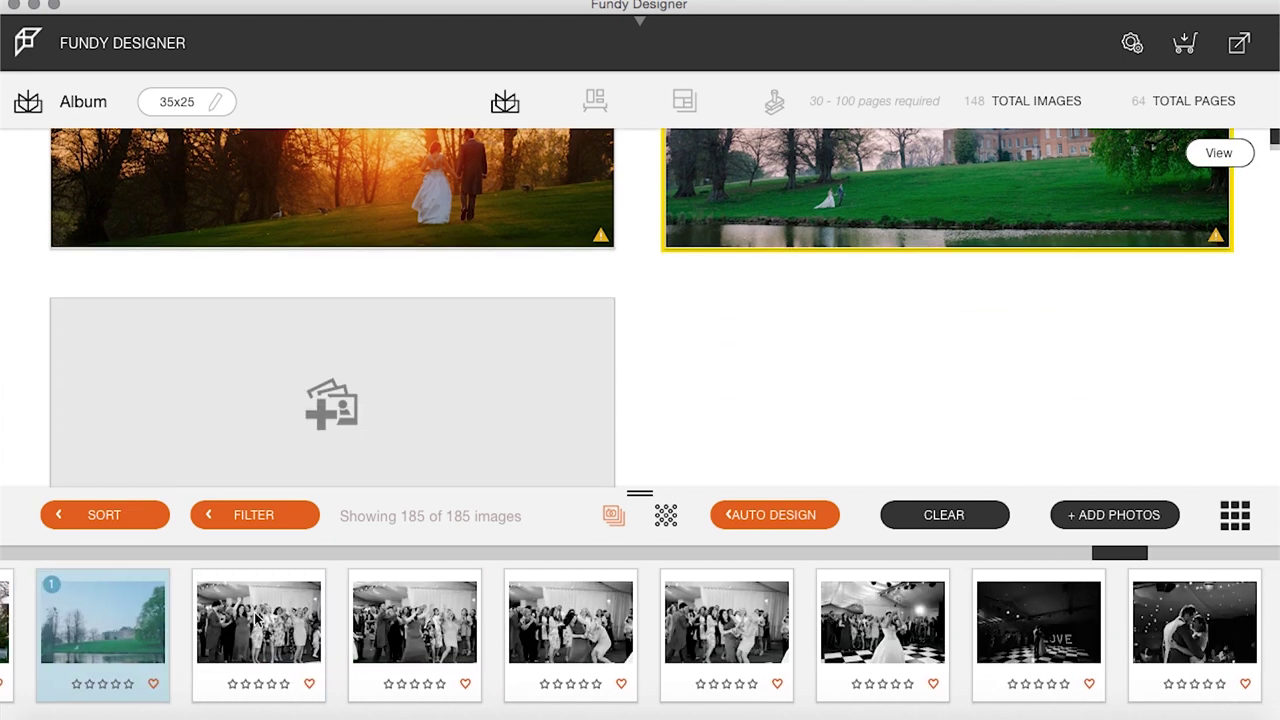
drag(277, 597, 718, 632)
drag(884, 625, 461, 377)
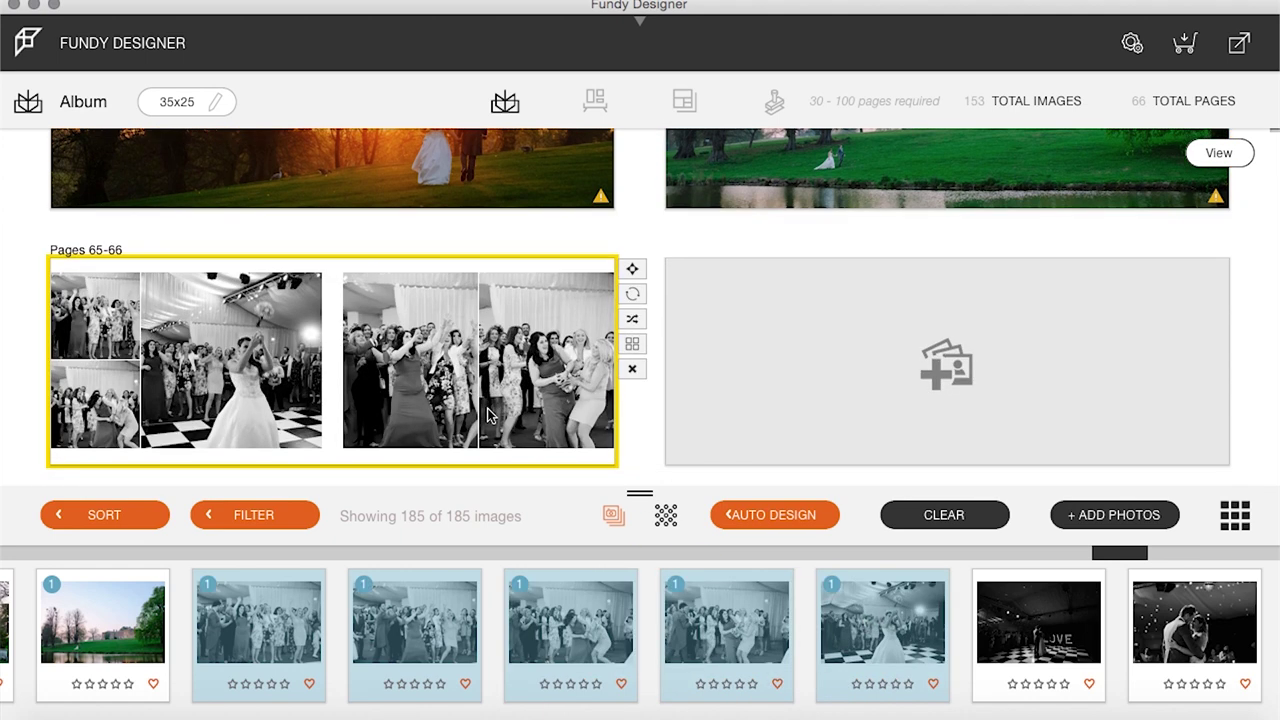
Apply the white-bordered layout of one large photo facing a four-photo block to pages 65-66, with the bride as the large photo
click(632, 343)
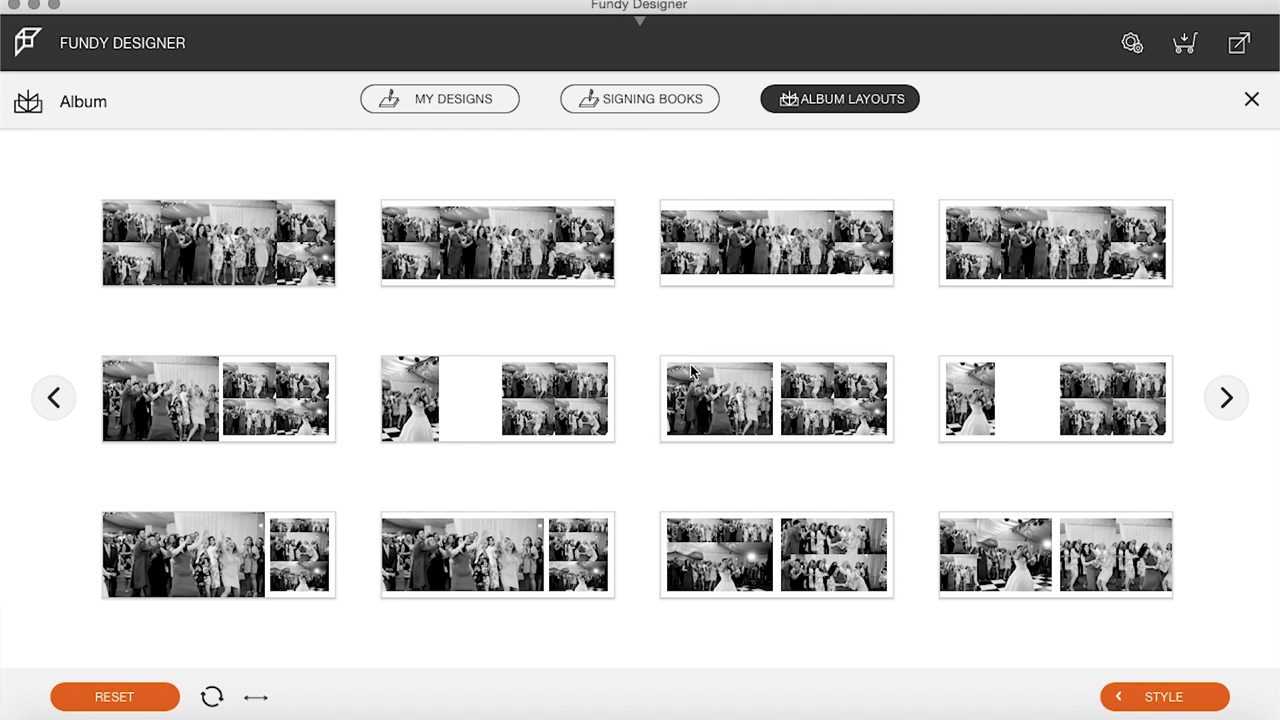
click(740, 399)
drag(517, 418, 243, 362)
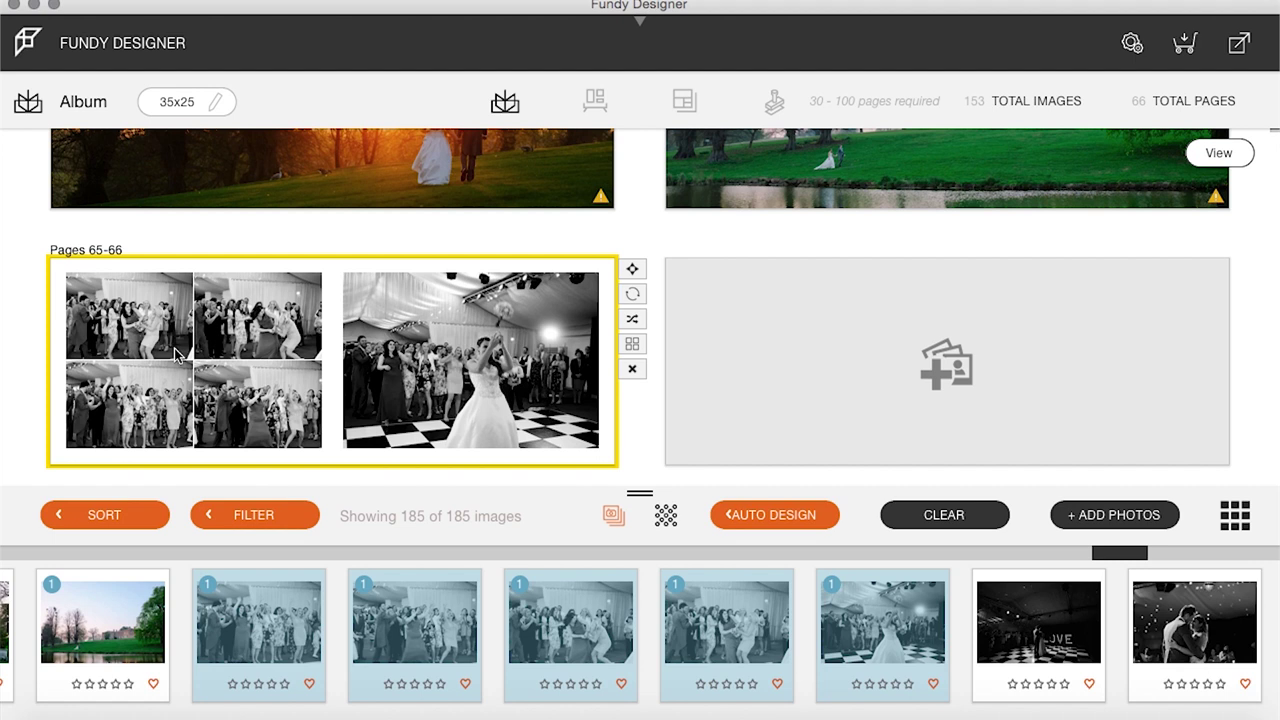
Create pages 67-68 from the two black-and-white close-ups of the couple embracing during their first dance
scroll(494, 617, right, 5)
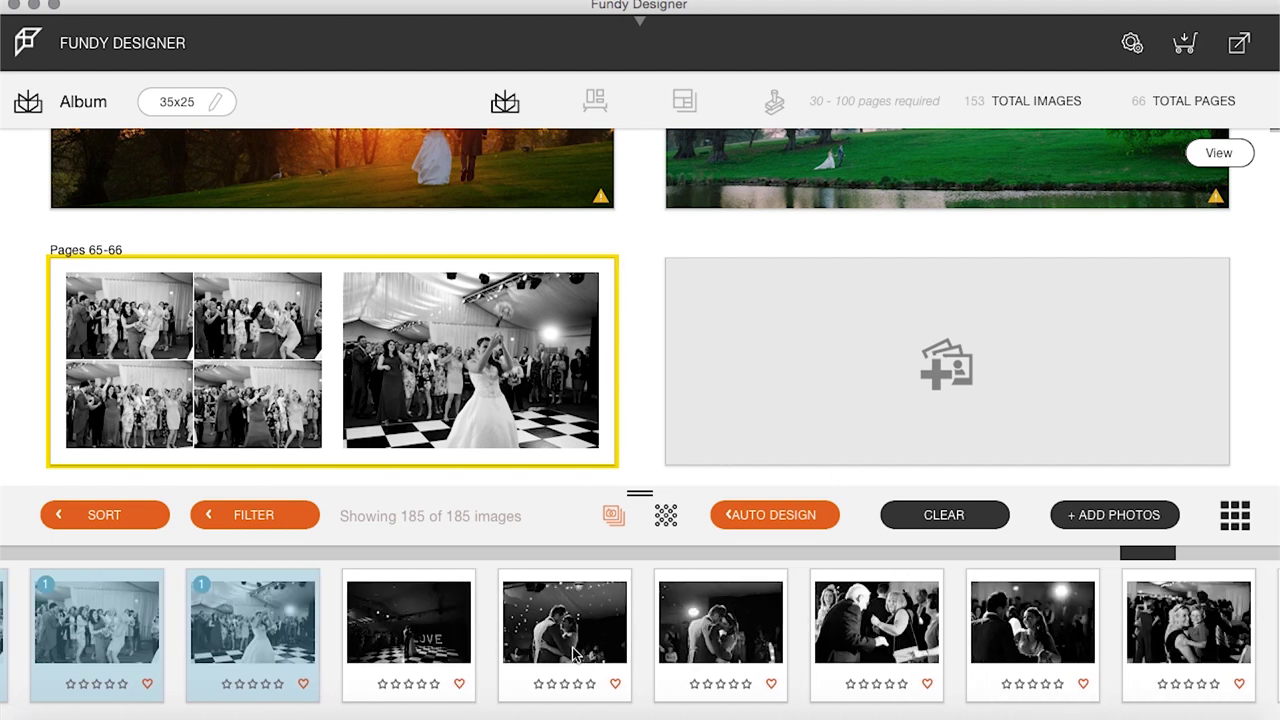
click(575, 652)
shift+click(760, 630)
drag(588, 610, 889, 371)
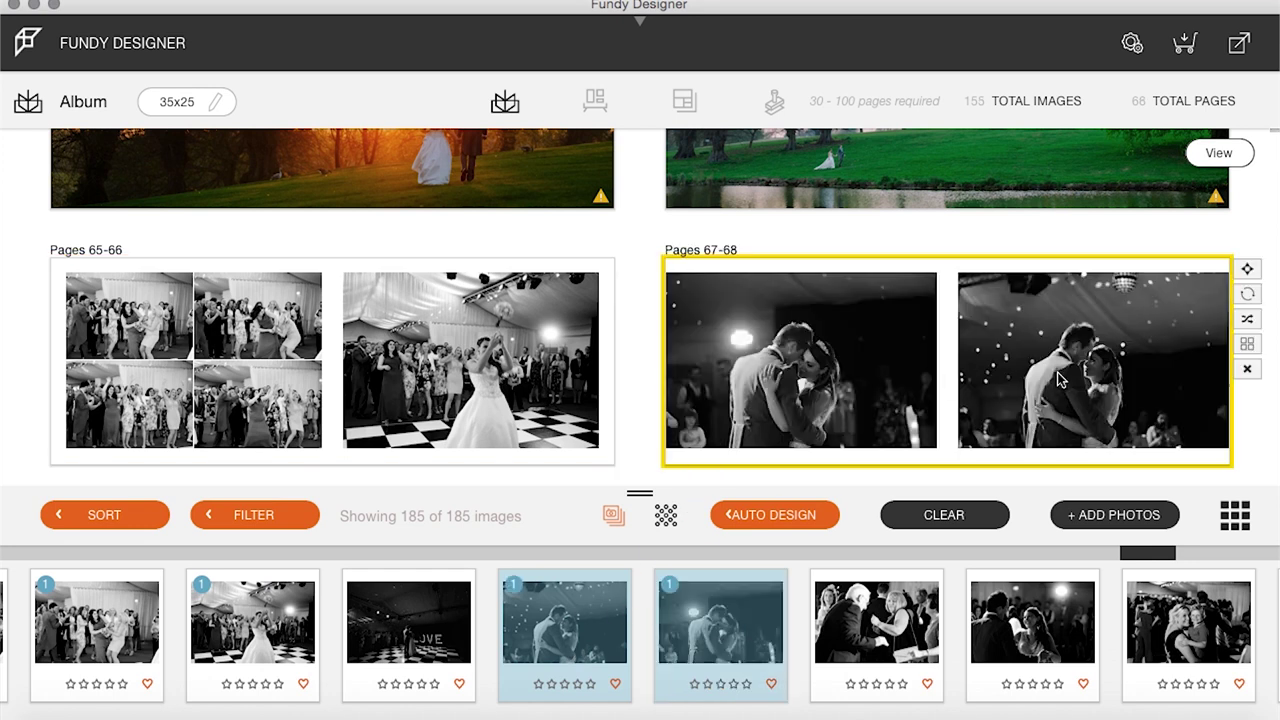
Create a full-bleed spread for pages 69-70 from the first dance photo with the LOVE letters, shift the photo up and return to the overview
scroll(1051, 329, down, 4)
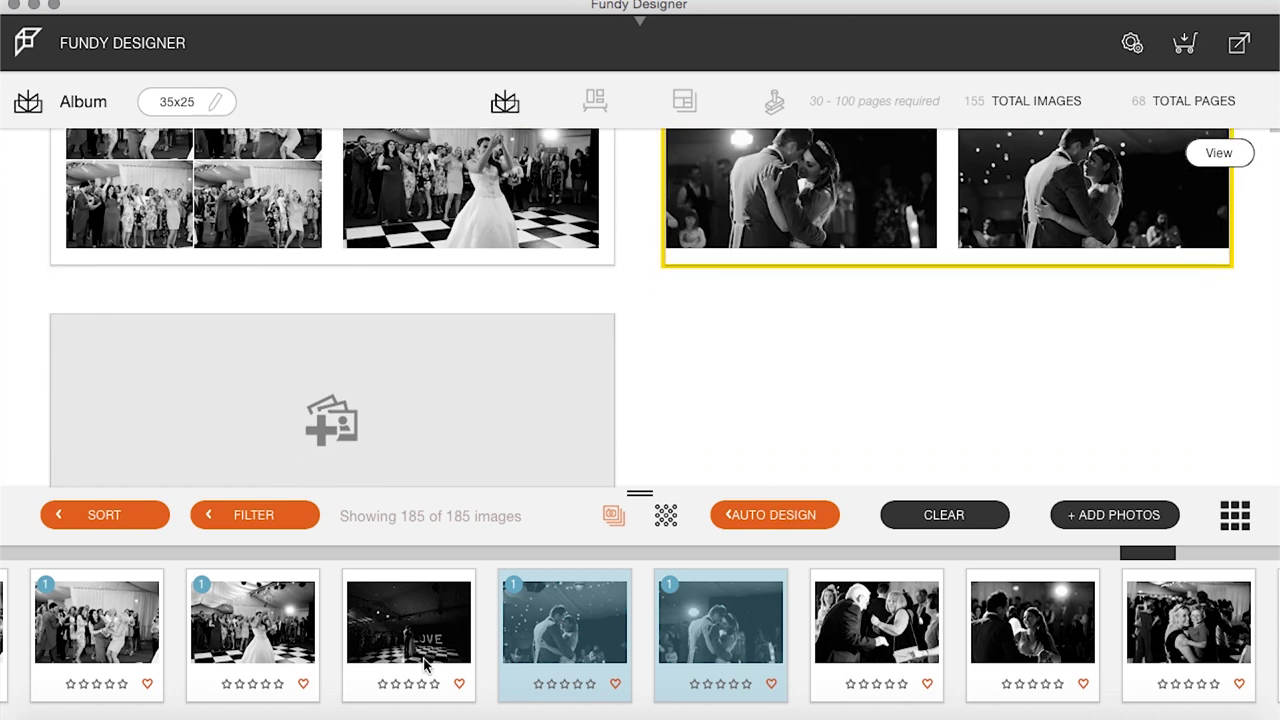
drag(396, 636, 415, 400)
scroll(415, 400, down, 1)
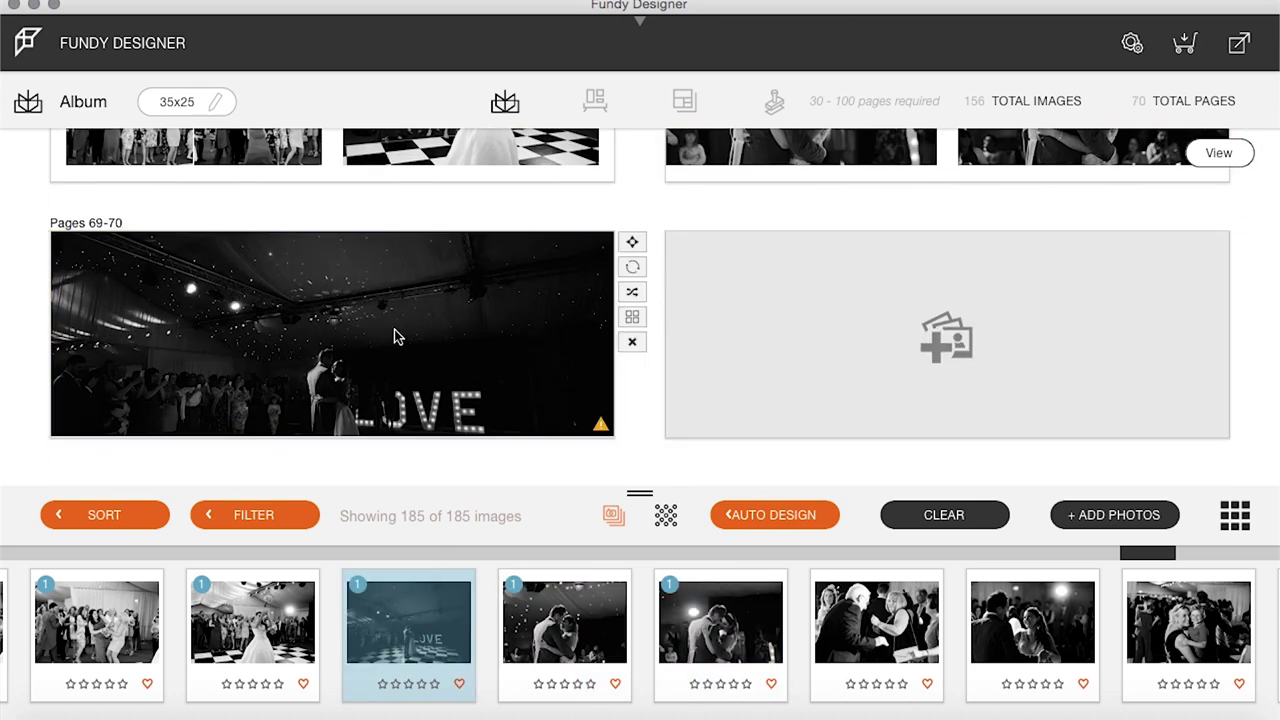
double_click(395, 337)
mouse_move(686, 371)
mouse_down()
mouse_move(686, 292)
mouse_move(688, 363)
mouse_move(693, 352)
mouse_up()
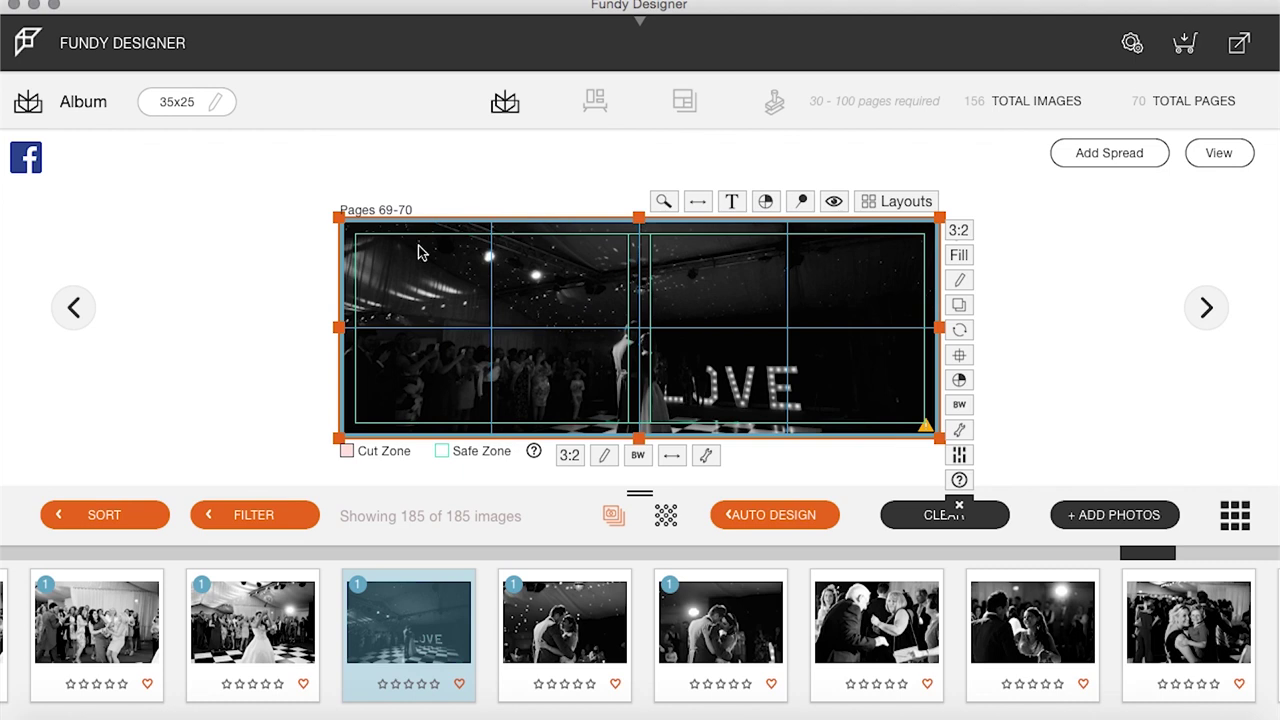
click(1219, 154)
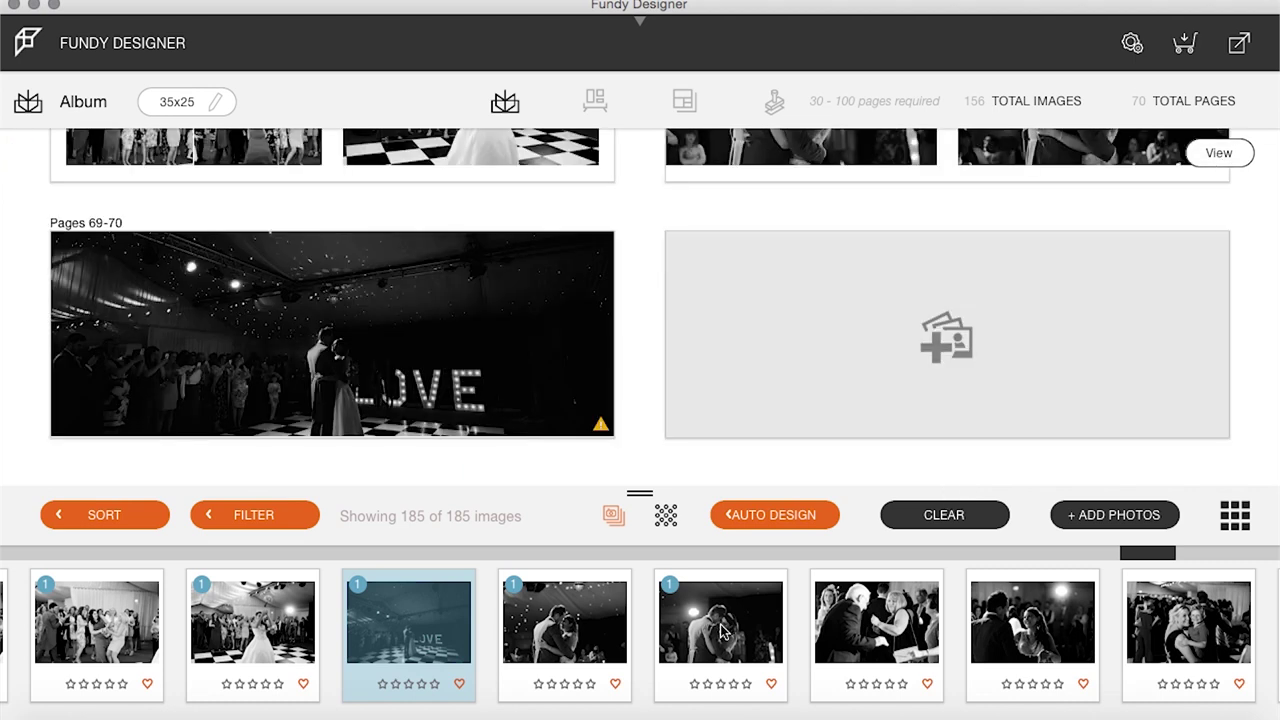
Create pages 71-72 from seven unused black-and-white dance floor photos, leaving out the wide crowd shot with the LOVE letters
scroll(990, 620, right, 5)
click(478, 643)
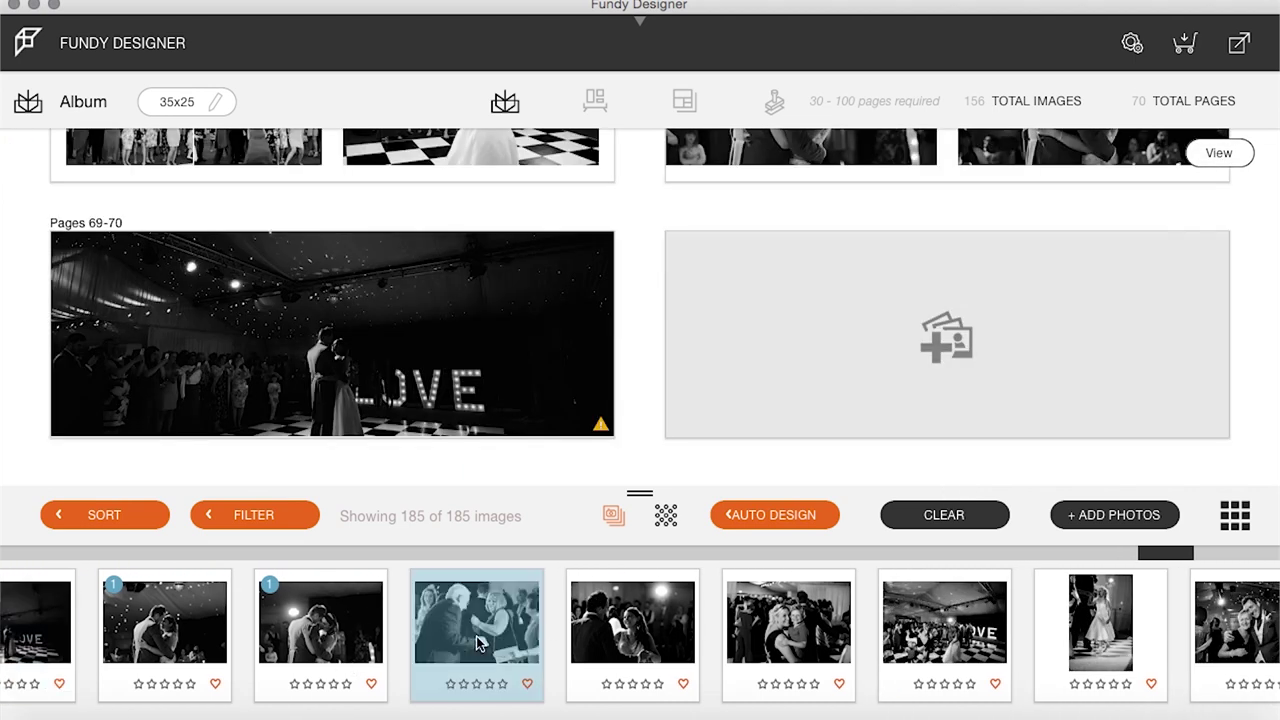
shift+click(597, 641)
shift+click(797, 634)
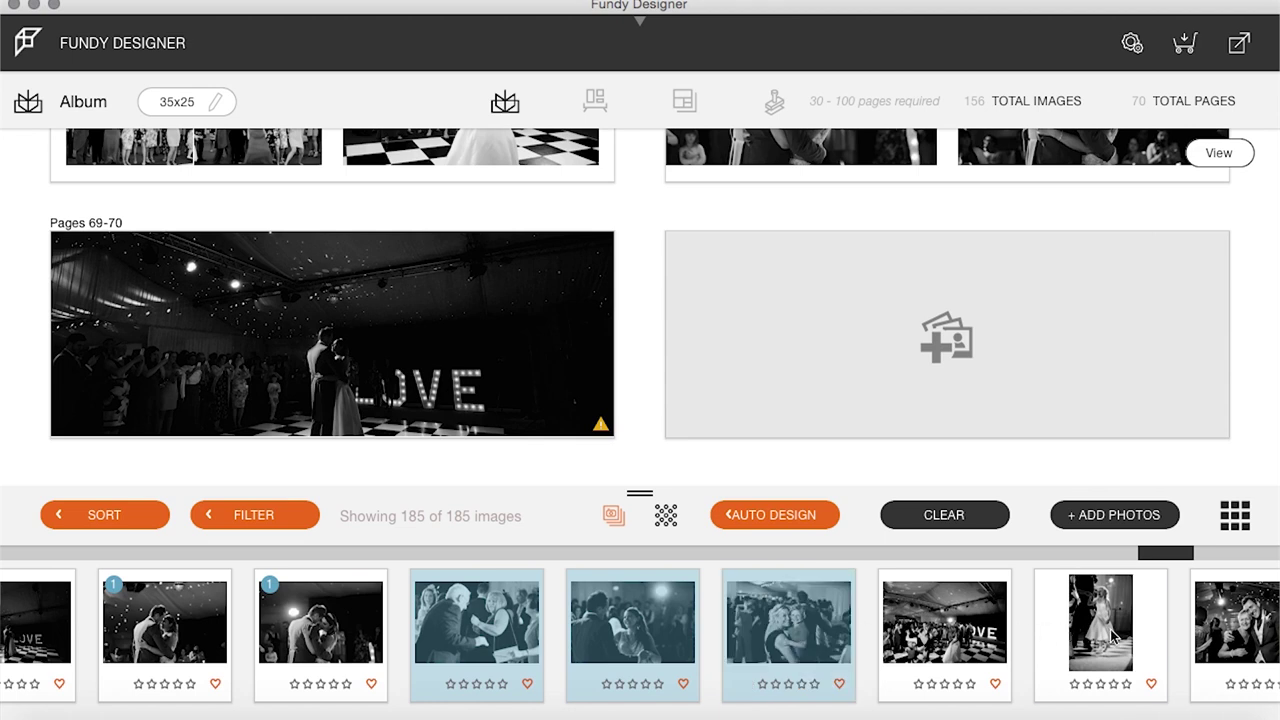
shift+click(1113, 636)
scroll(1113, 636, right, 4)
shift+click(1001, 637)
shift+click(1120, 640)
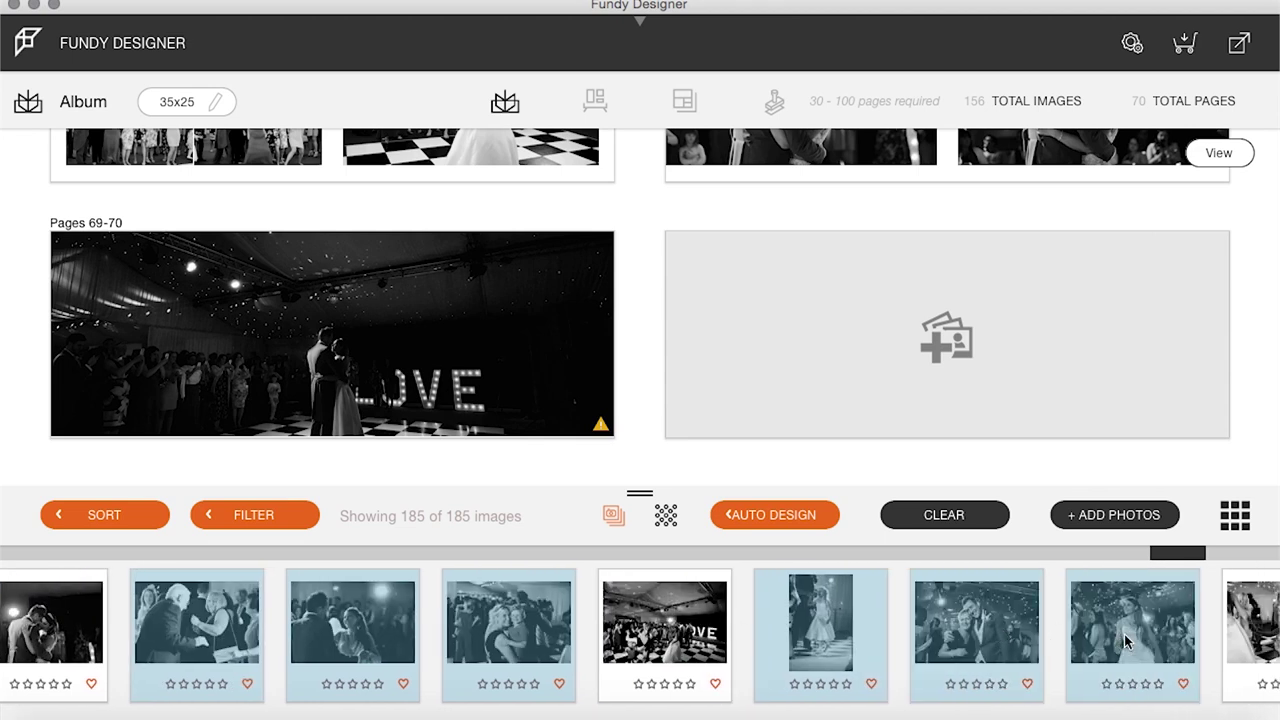
scroll(1127, 642, right, 4)
shift+click(1017, 615)
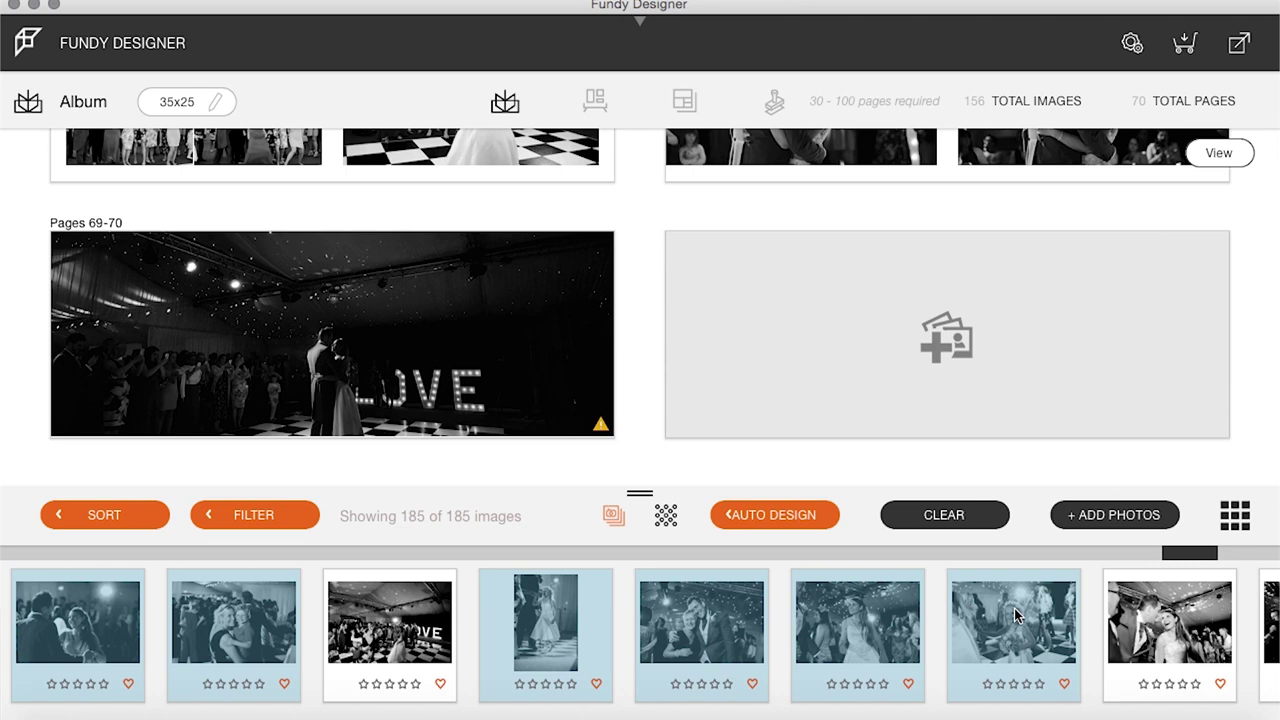
scroll(1000, 651, right, 10)
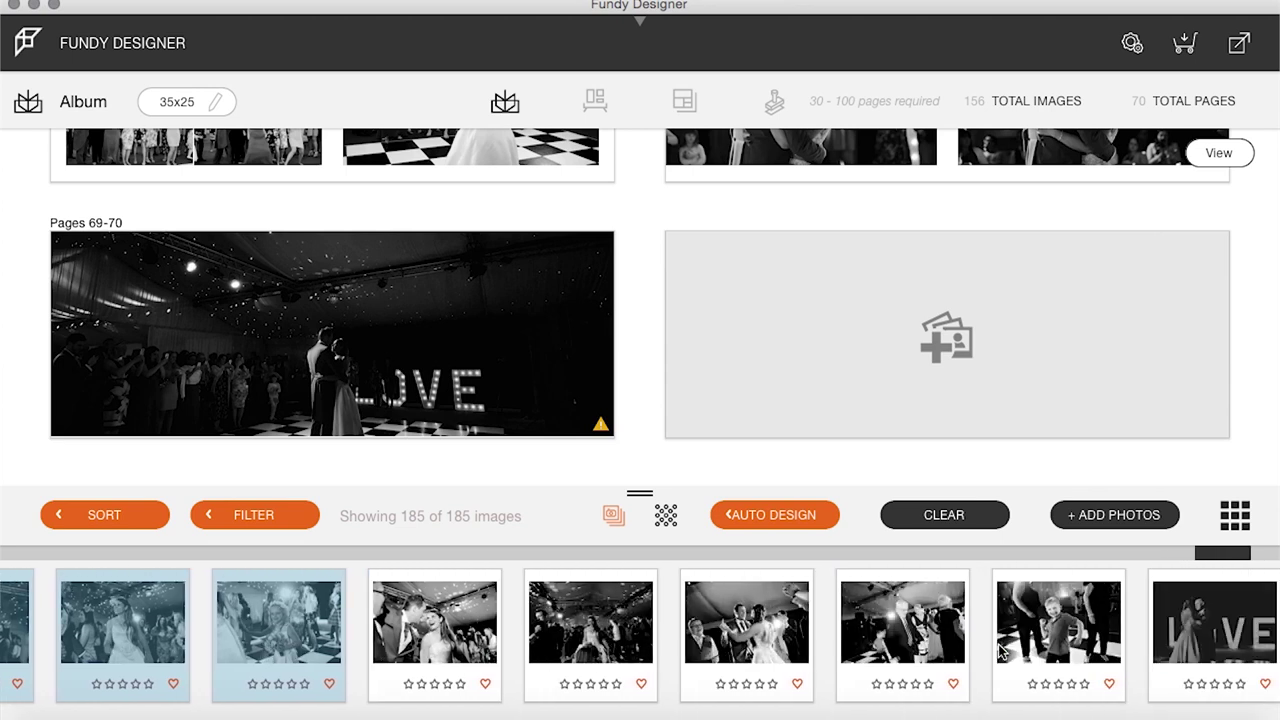
scroll(1000, 651, left, 2)
drag(350, 597, 948, 345)
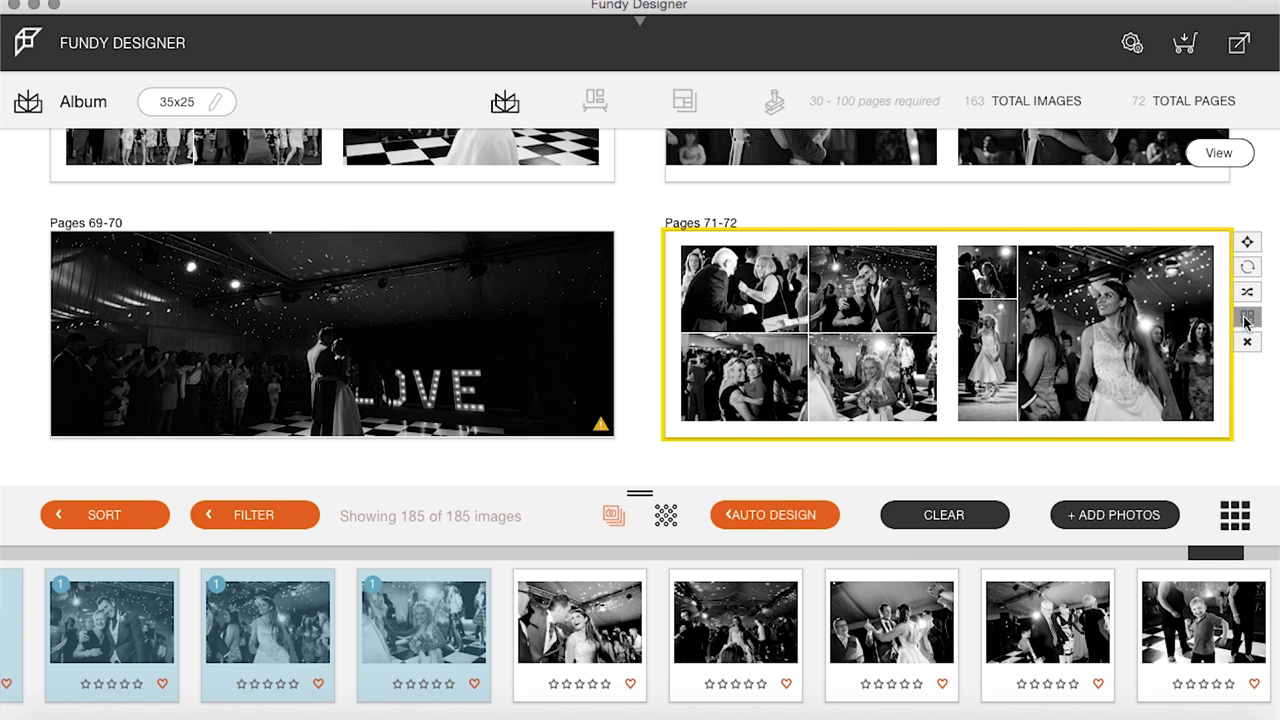
Apply the full-width band layout with white strips above and below to pages 71-72 and swap the bride into the large centre frame
click(1247, 317)
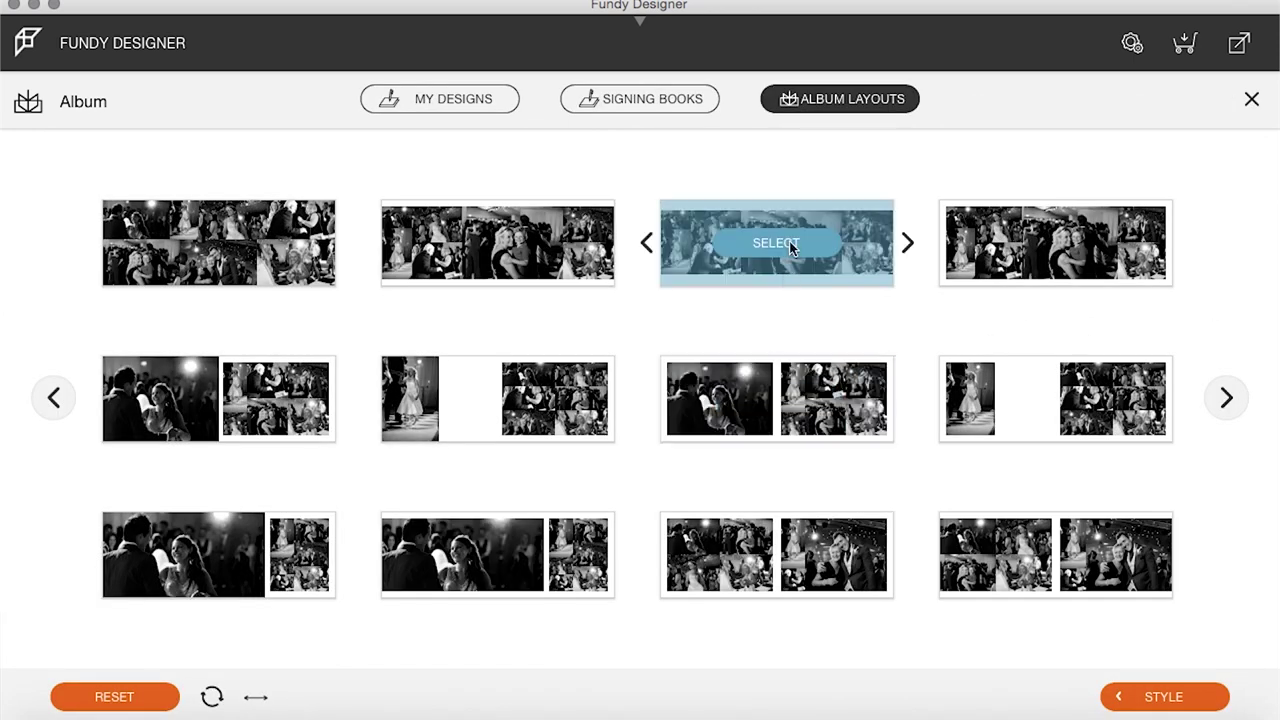
click(789, 241)
drag(797, 311, 968, 322)
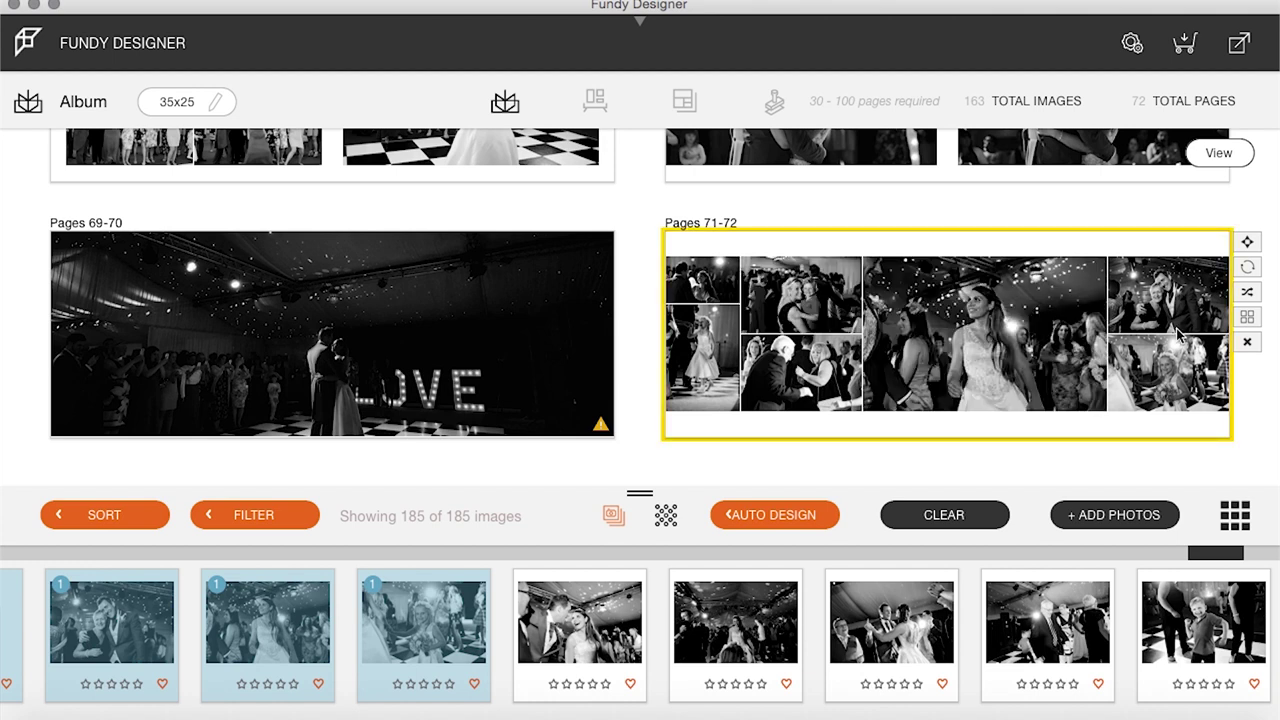
Create a full-bleed spread for pages 73-74 from the wide dance floor crowd photo with the LOVE letters and shift the photo up
scroll(618, 632, left, 5)
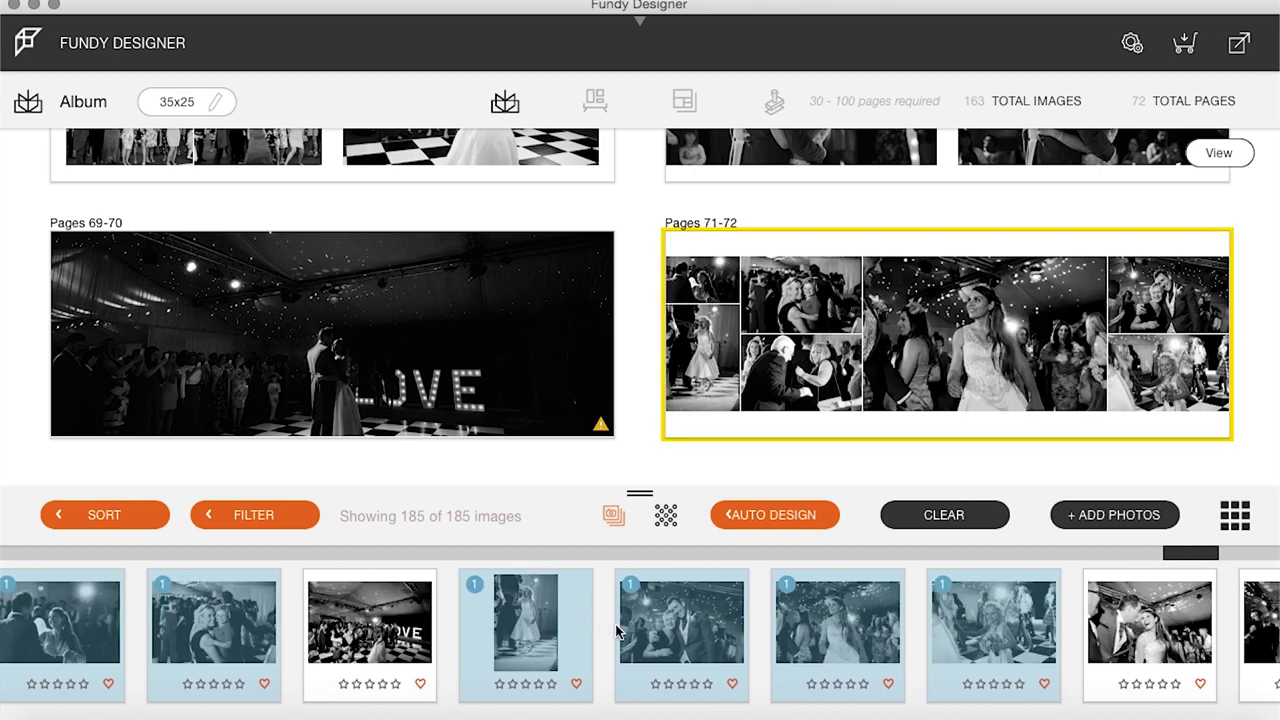
scroll(407, 395, down, 5)
drag(357, 620, 365, 390)
drag(456, 396, 453, 362)
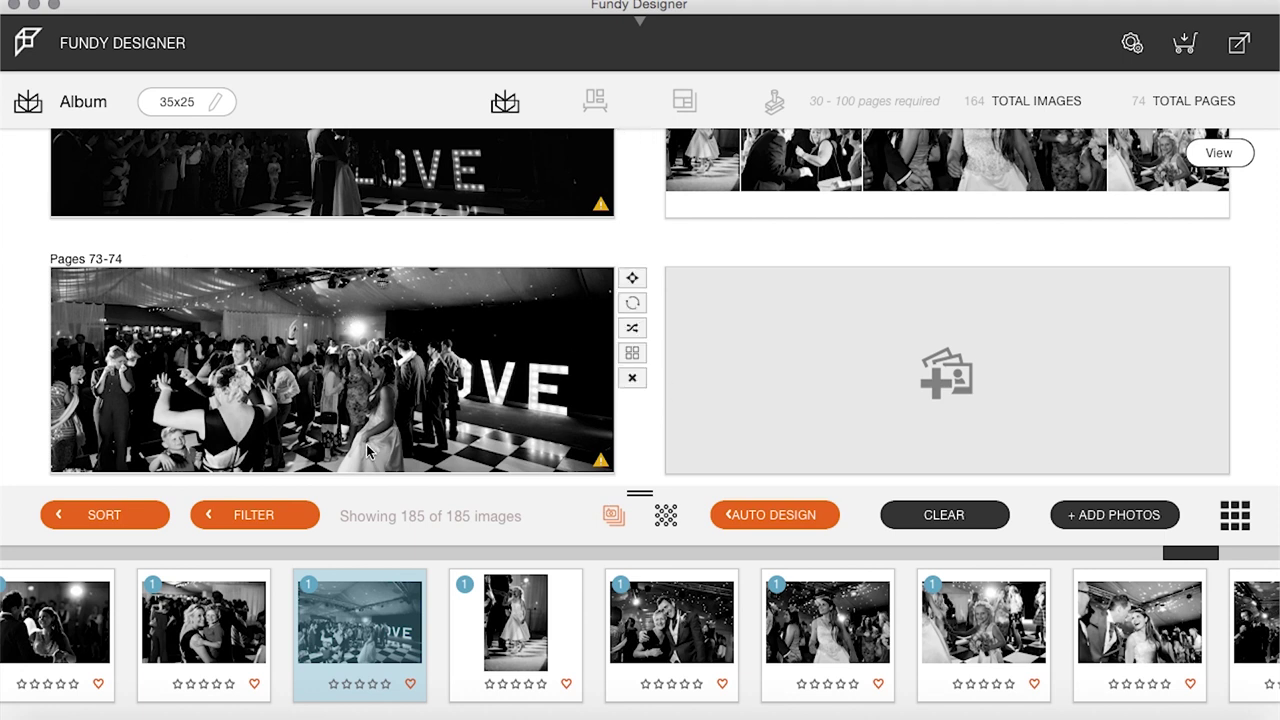
Create pages 75-76 from the four consecutive dance photos ending with the boy on the chequered floor
scroll(814, 206, up, 2)
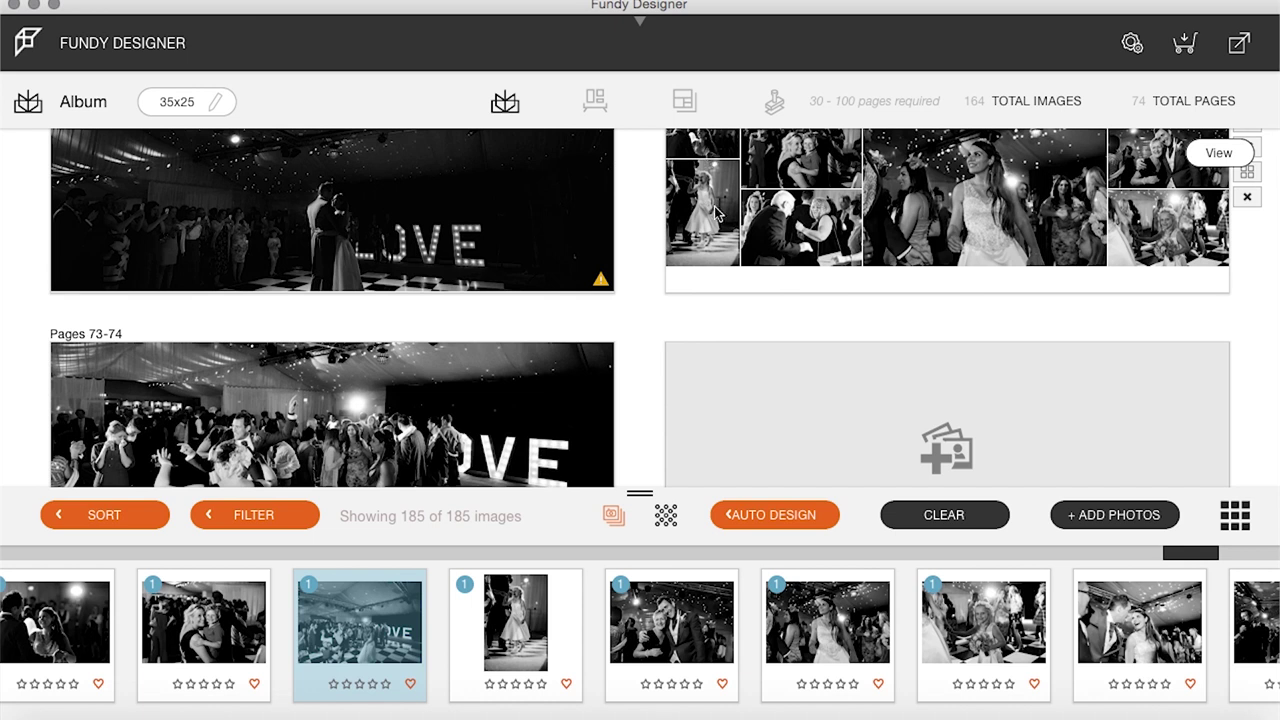
scroll(268, 377, down, 3)
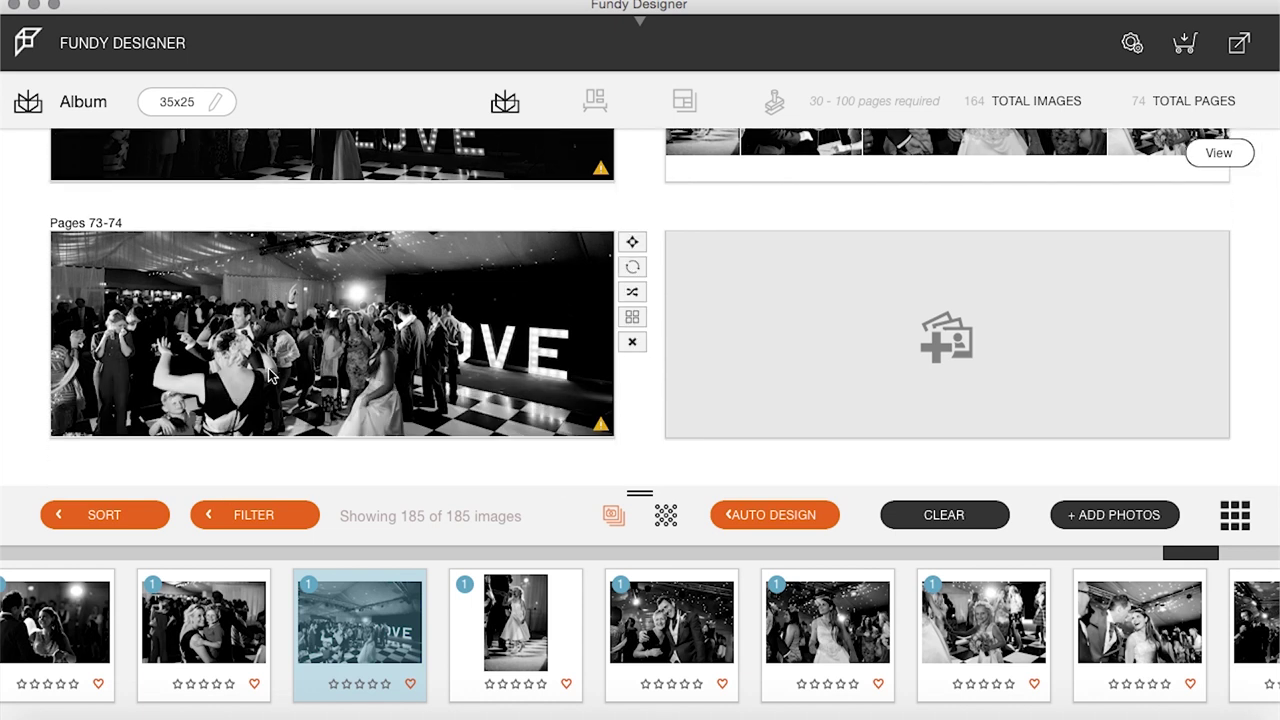
scroll(776, 598, right, 3)
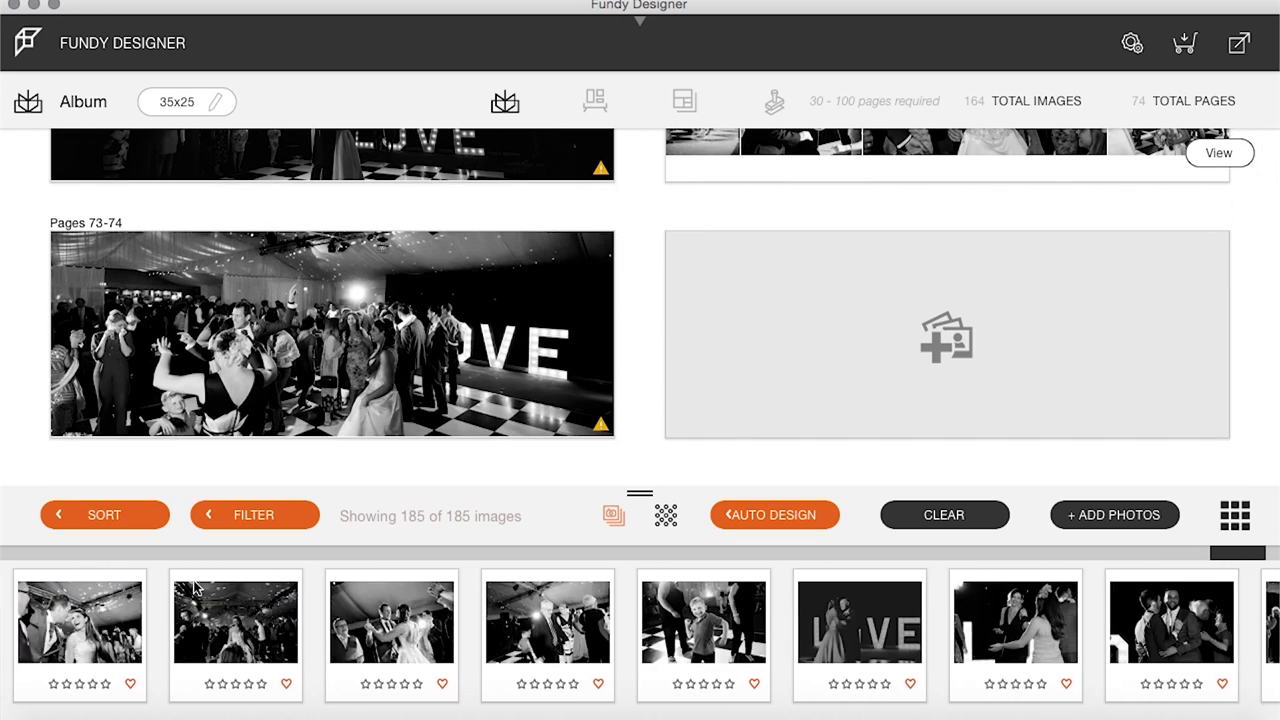
click(180, 630)
shift+click(352, 643)
shift+click(530, 648)
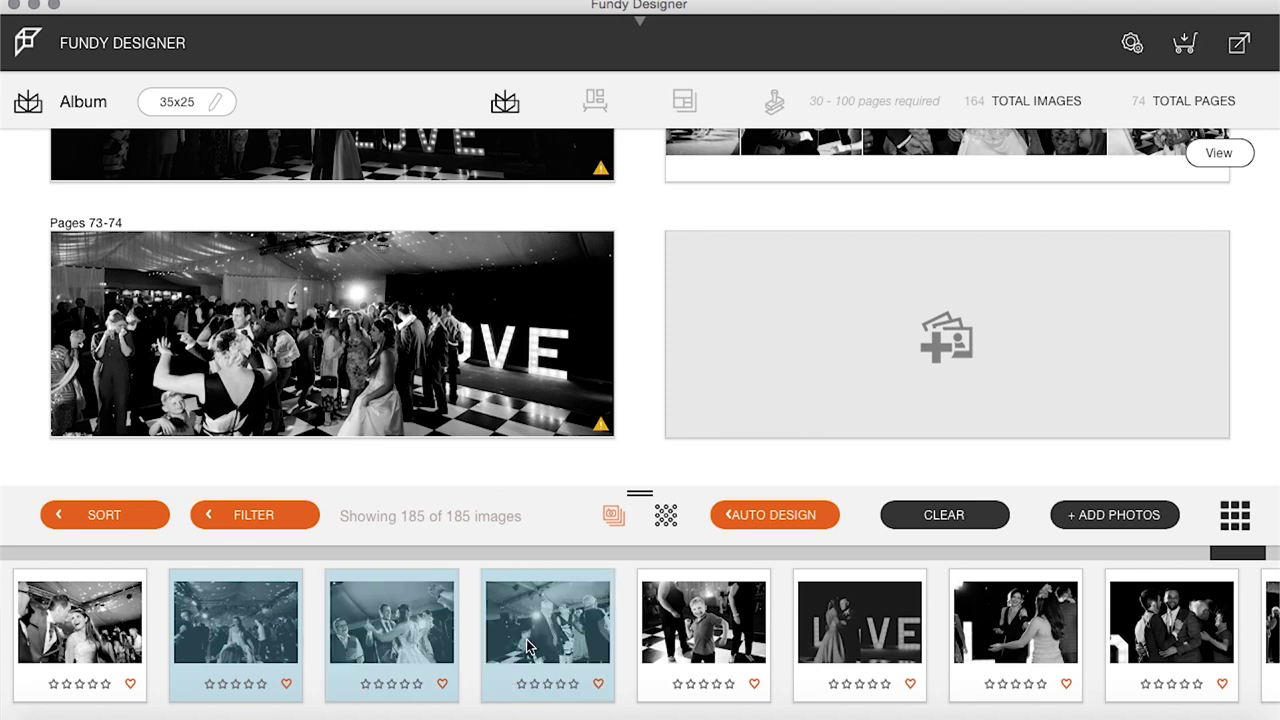
shift+click(700, 643)
drag(698, 636, 1035, 340)
Add the three photos of guests dancing in pairs, between the LOVE-letters couple and the last library photo, to pages 75-76
scroll(1150, 572, right, 3)
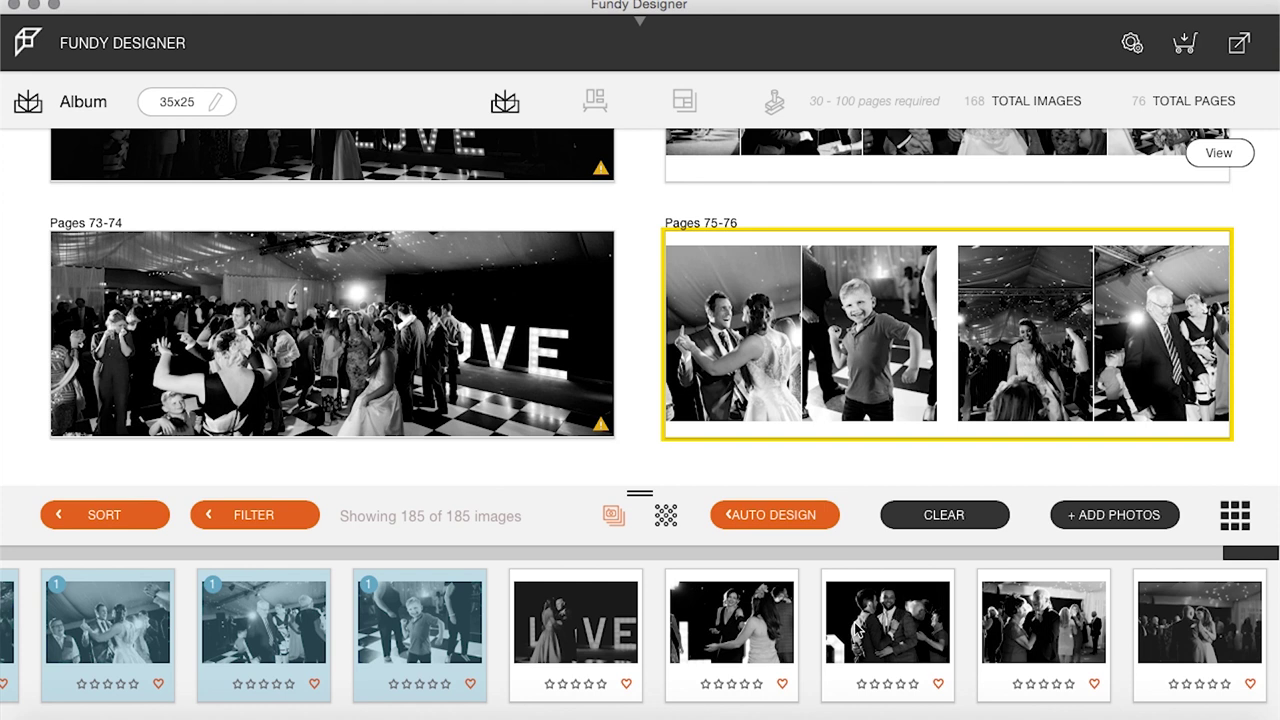
click(716, 627)
shift+click(864, 628)
shift+click(1040, 630)
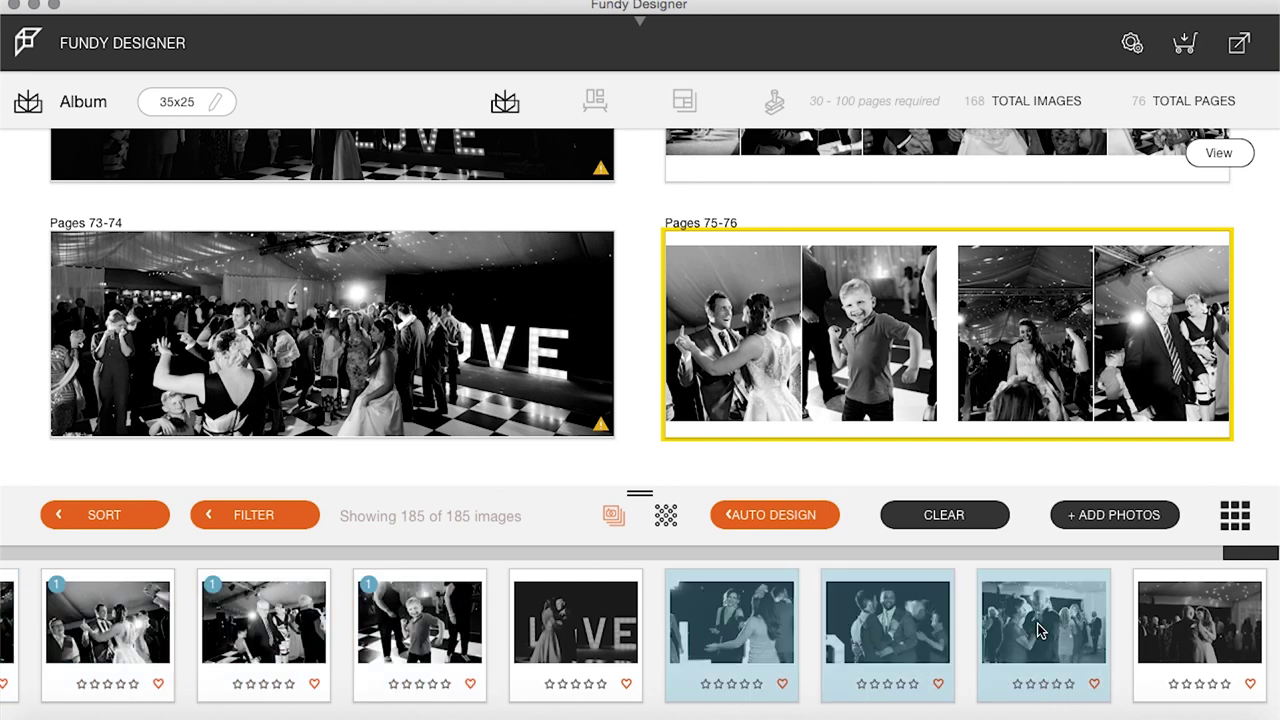
drag(716, 614, 929, 376)
Apply the white-bordered two-row grid to pages 75-76 and order its lower row as bride, man in striped tie, embracing couple
click(1248, 317)
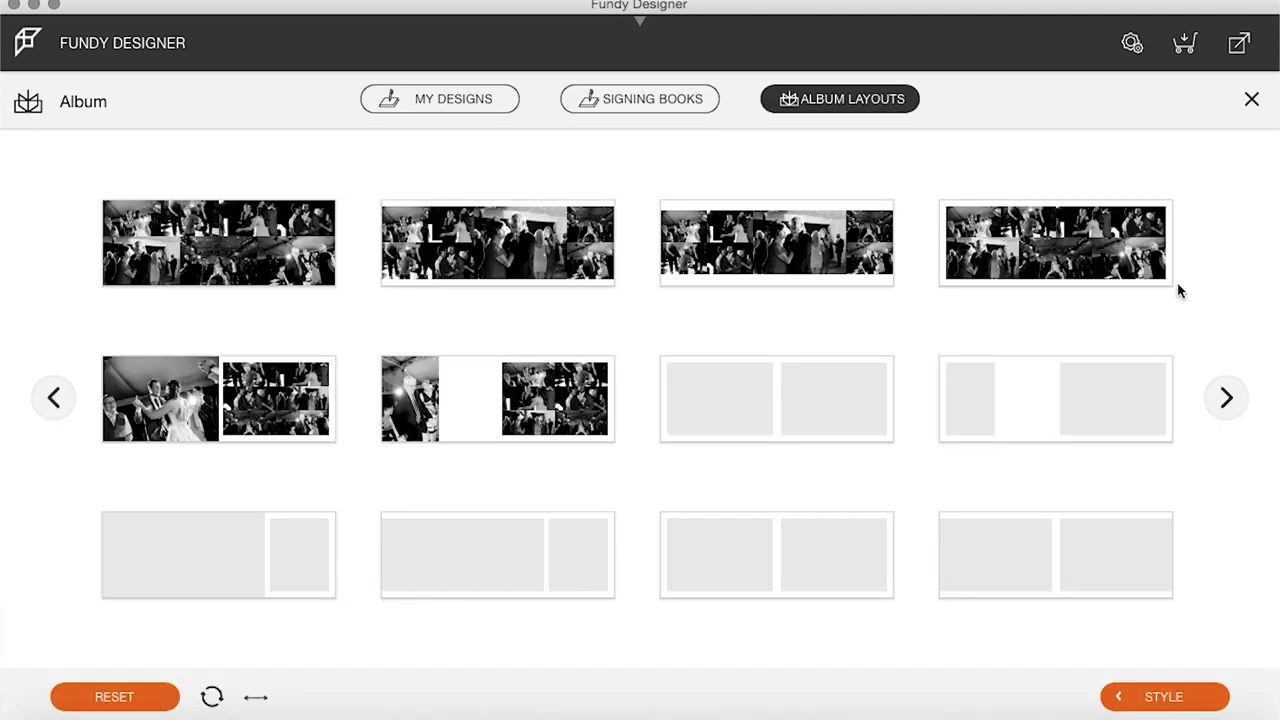
click(1059, 243)
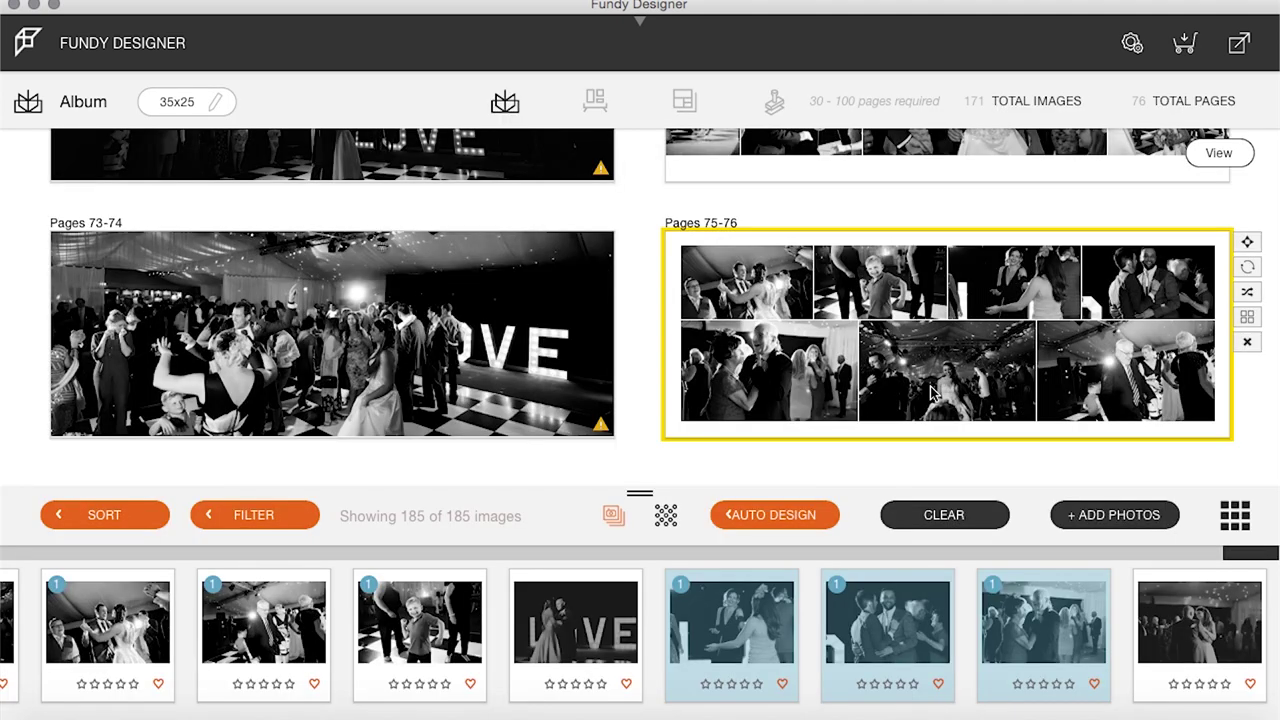
drag(931, 383, 777, 397)
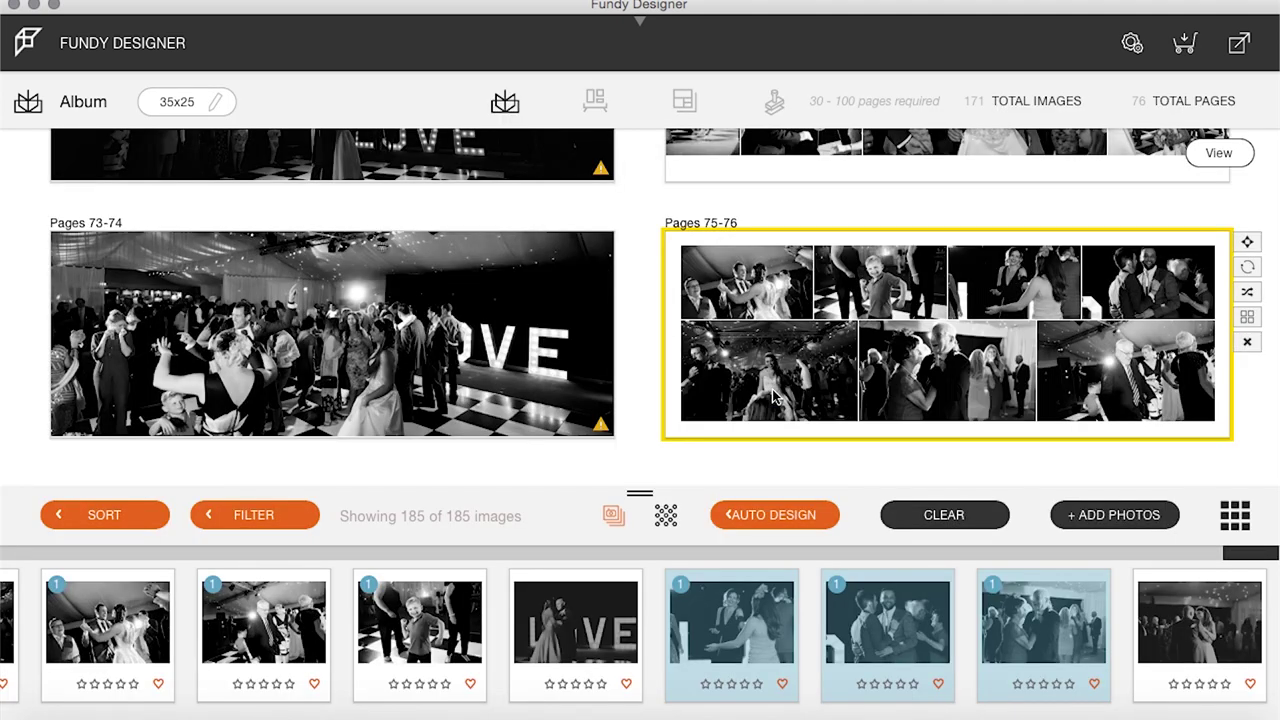
drag(1128, 376, 970, 395)
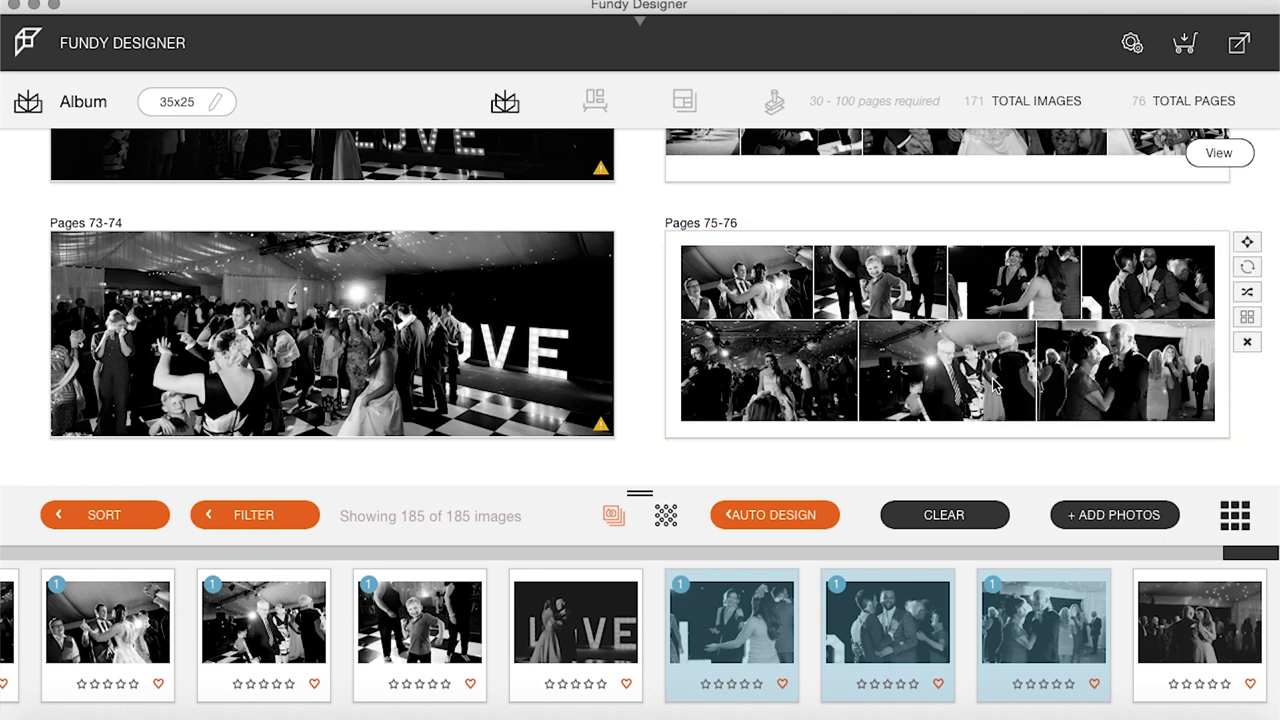
Create pages 77-78 from the bride's dance in front of the LOVE letters and the last dance photo in the library
scroll(992, 380, down, 4)
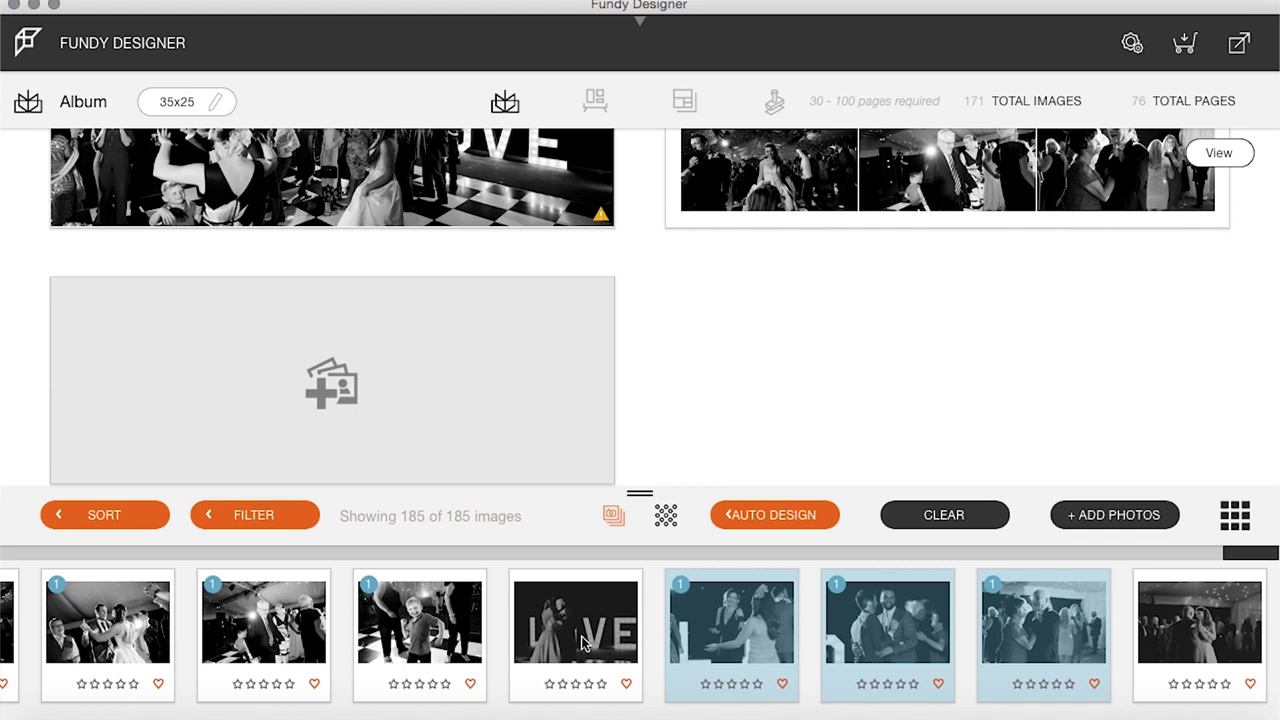
click(585, 643)
super+click(1233, 612)
drag(572, 619, 449, 384)
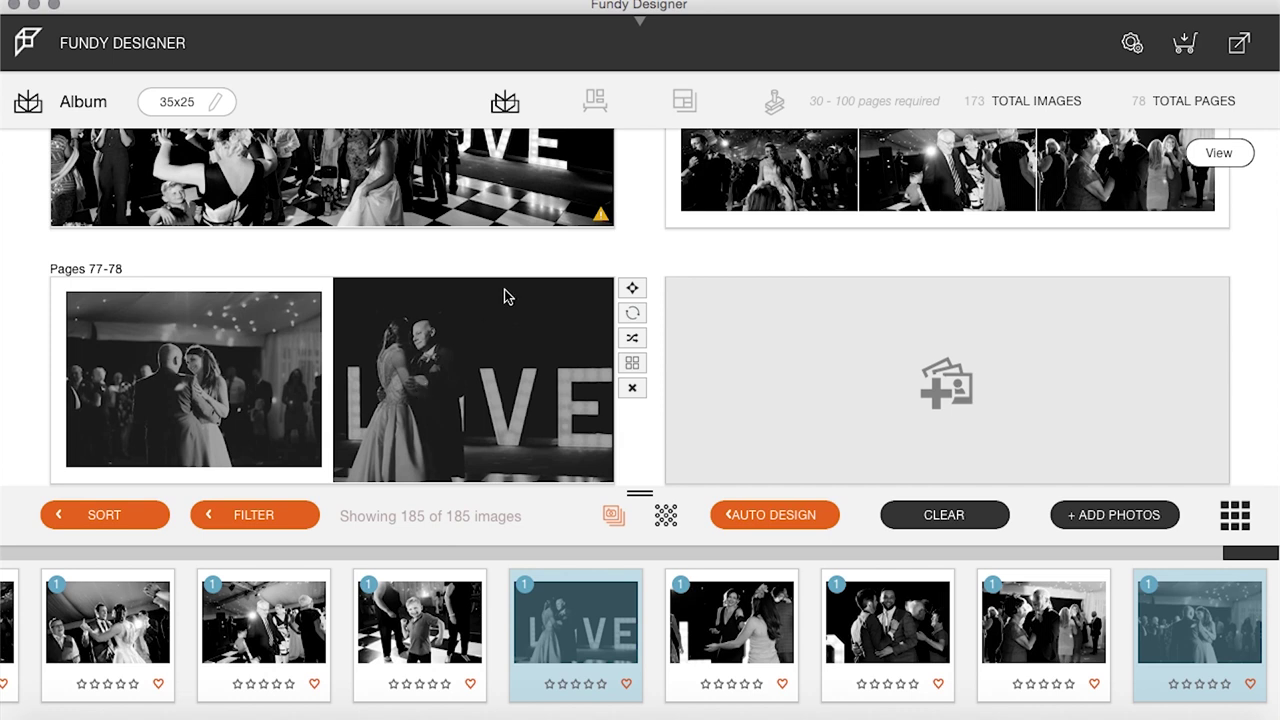
Move the full-bleed dance floor crowd spread from pages 73-74 to the end of the album as pages 77-78
scroll(504, 289, up, 3)
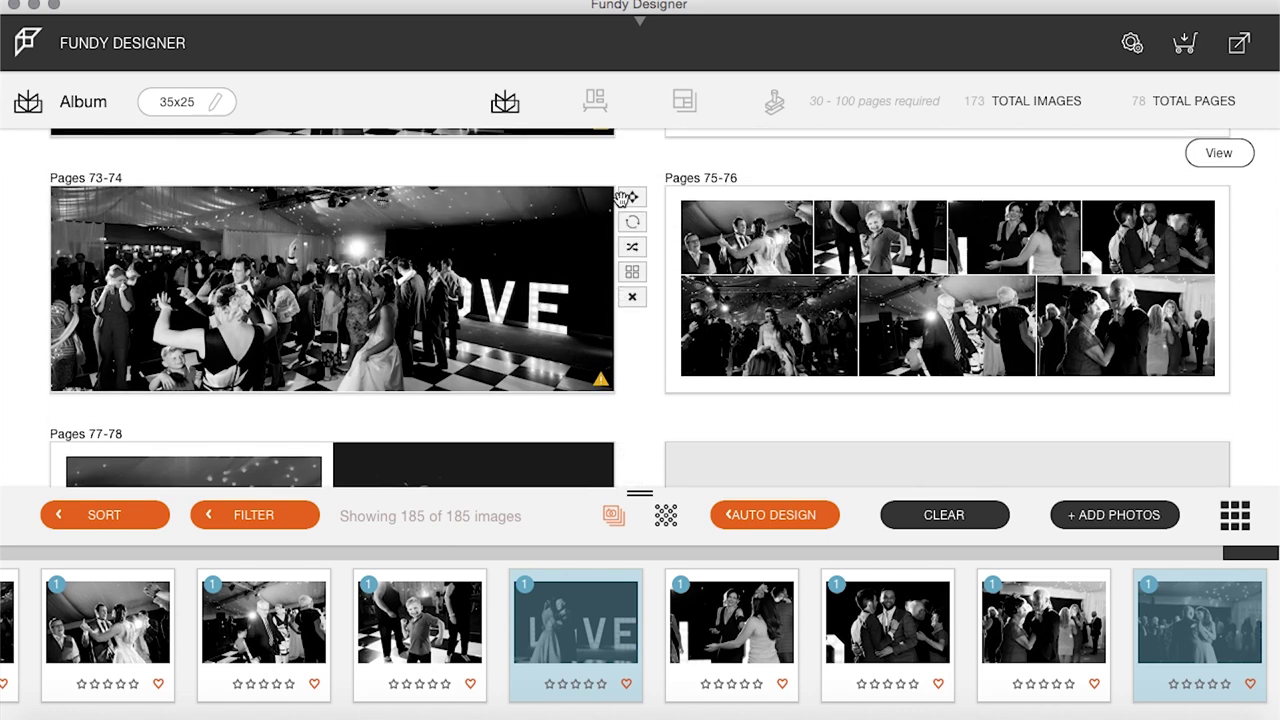
drag(633, 198, 630, 445)
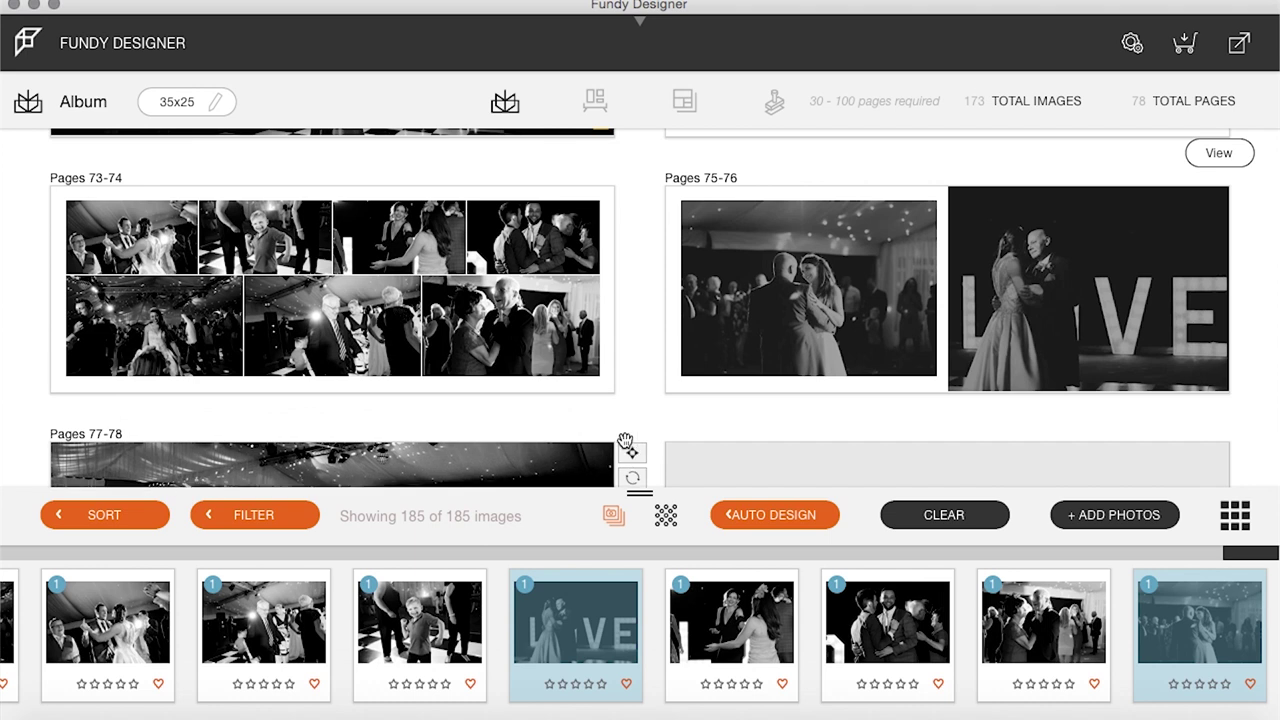
scroll(781, 410, down, 3)
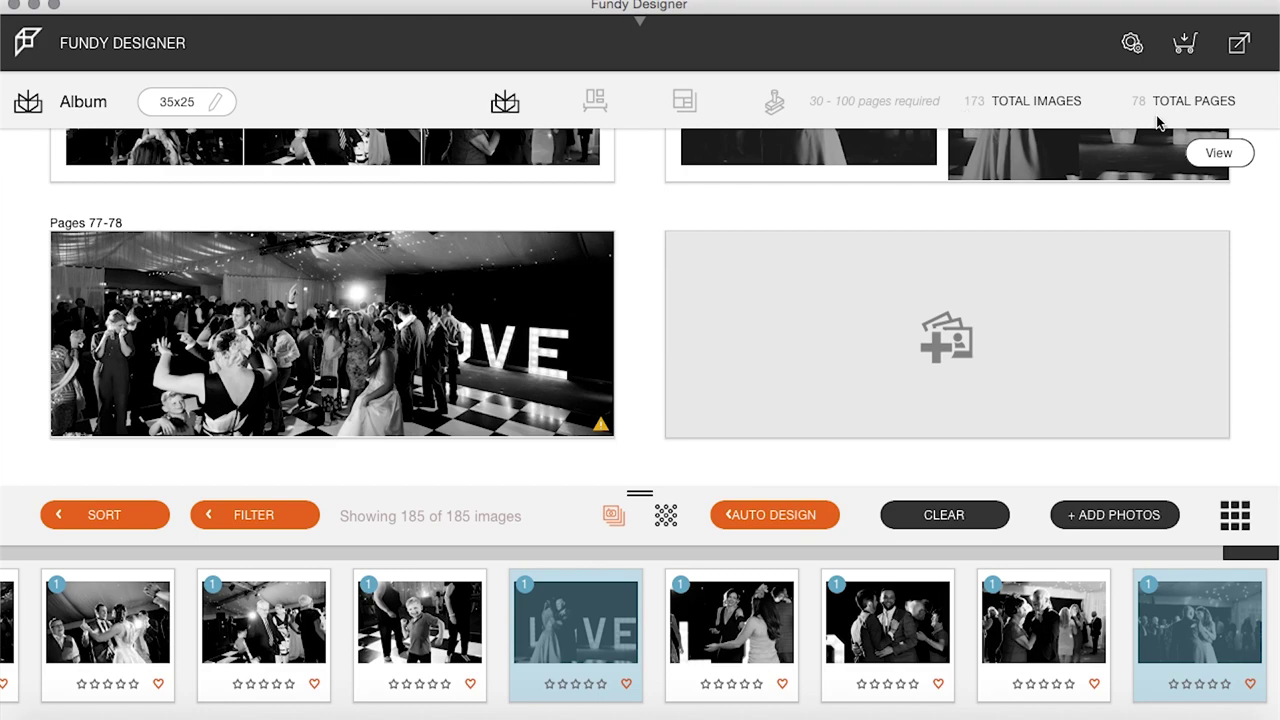
Review all the album spreads in order, from pages 1-2 through to pages 77-78
scroll(839, 256, up, 20)
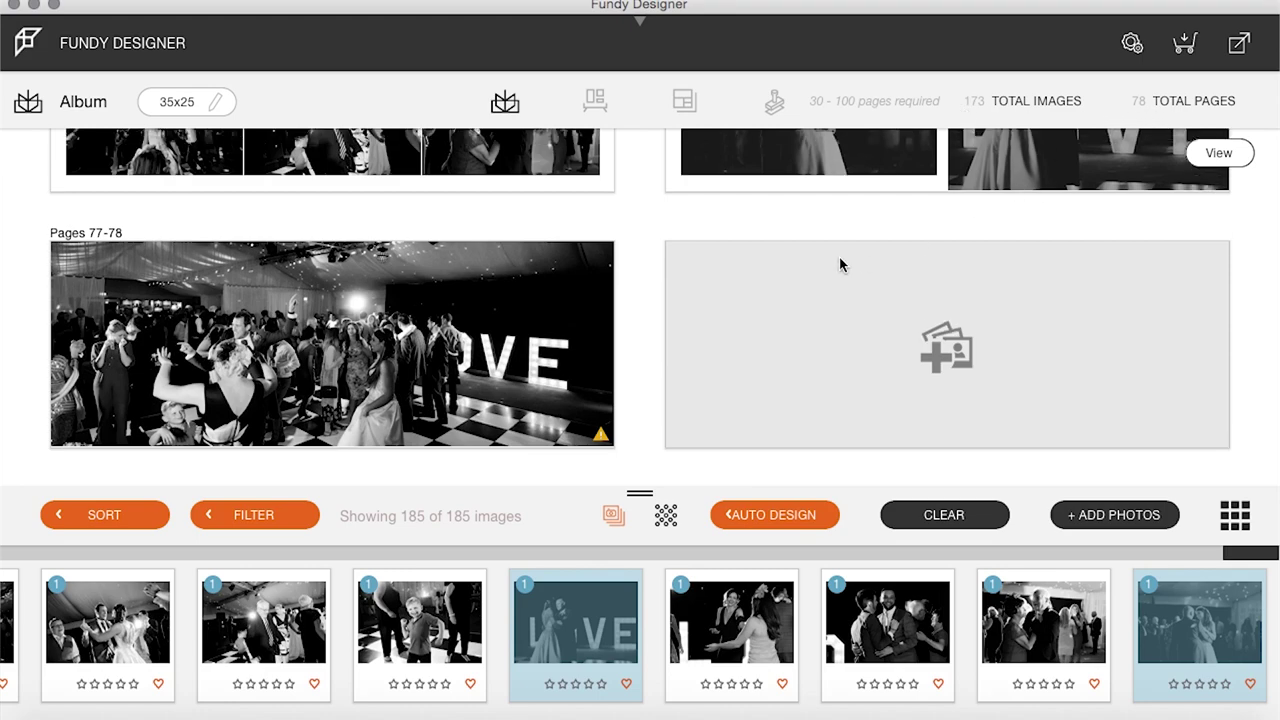
scroll(839, 264, up, 10)
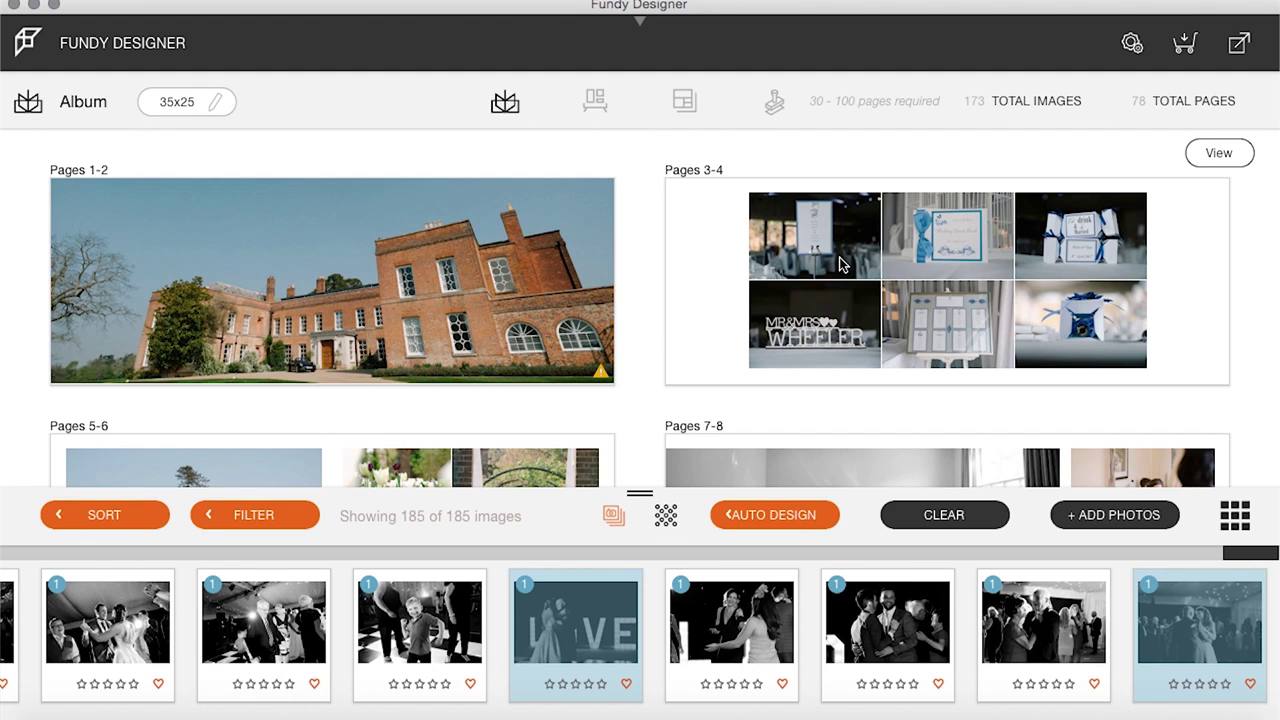
scroll(621, 240, down, 3)
scroll(624, 366, down, 7)
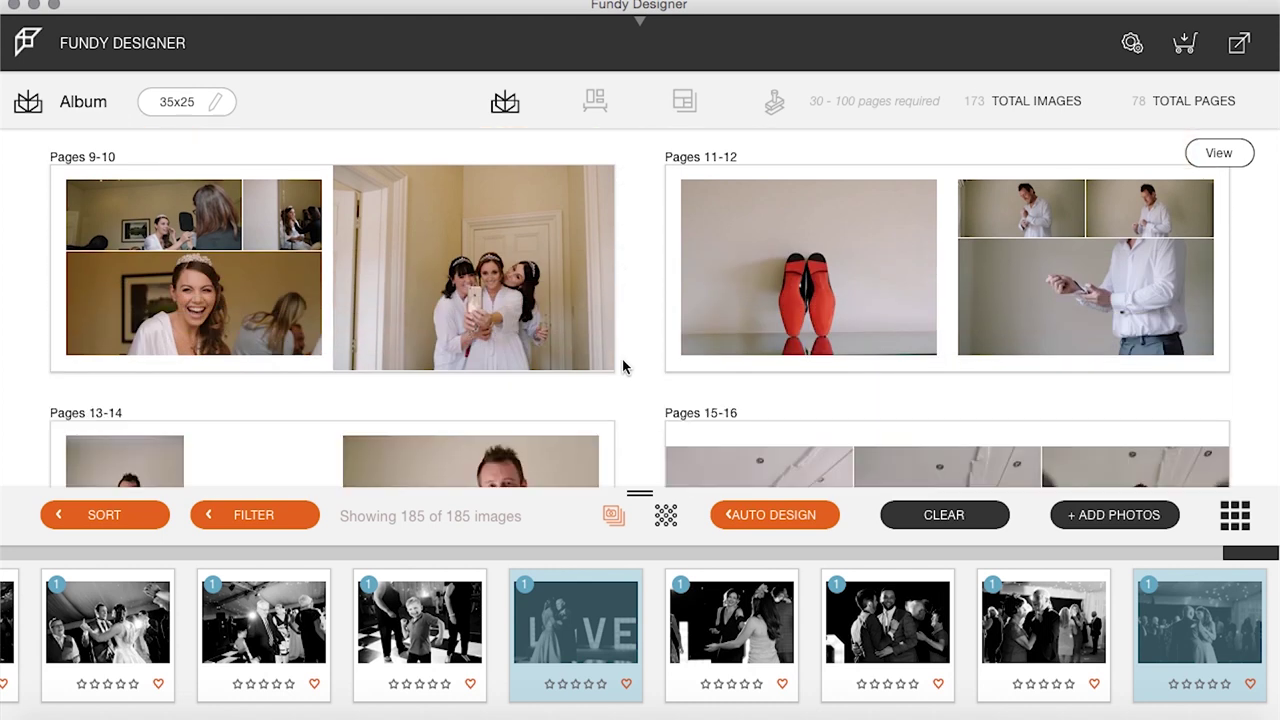
scroll(295, 238, down, 5)
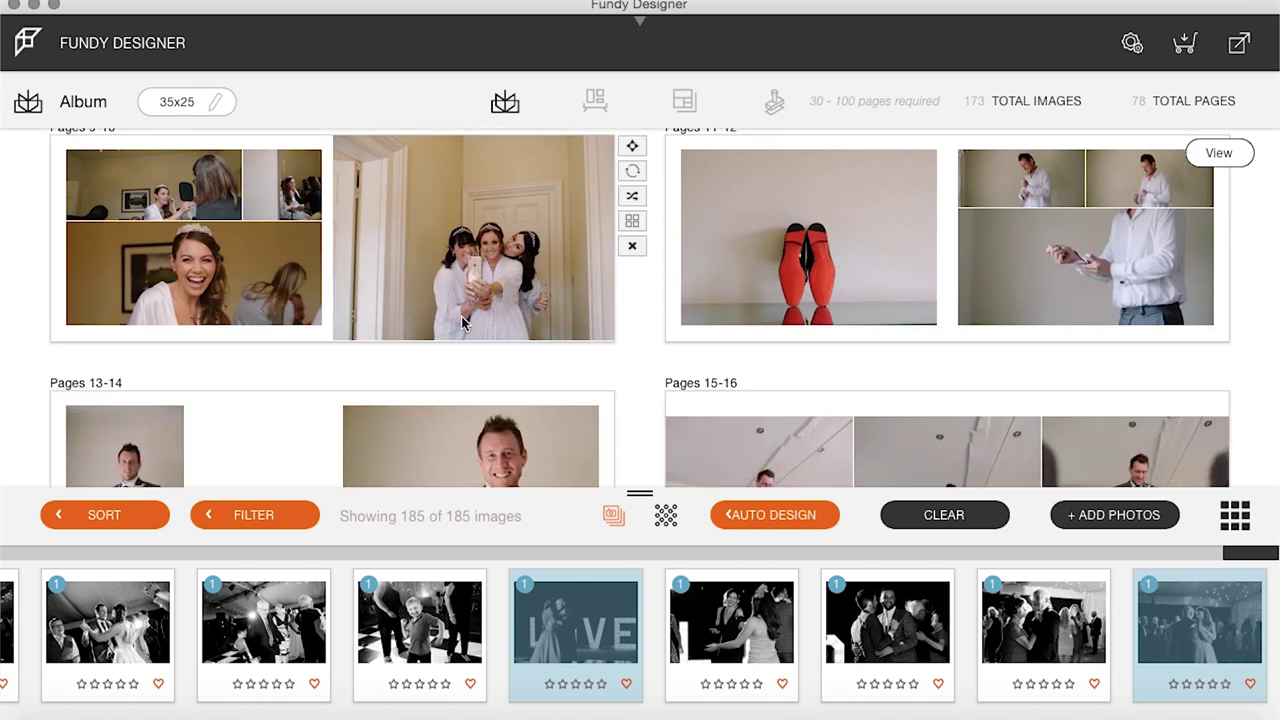
scroll(576, 406, down, 5)
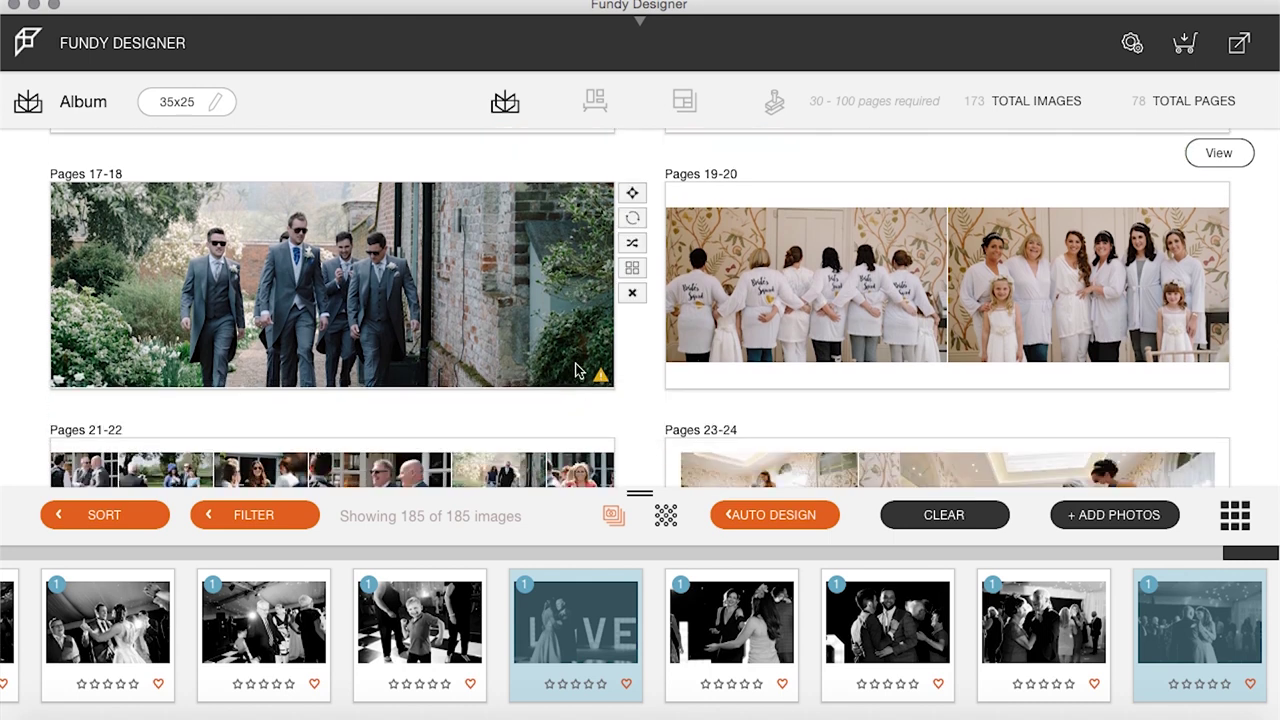
scroll(576, 406, down, 10)
scroll(576, 371, down, 2)
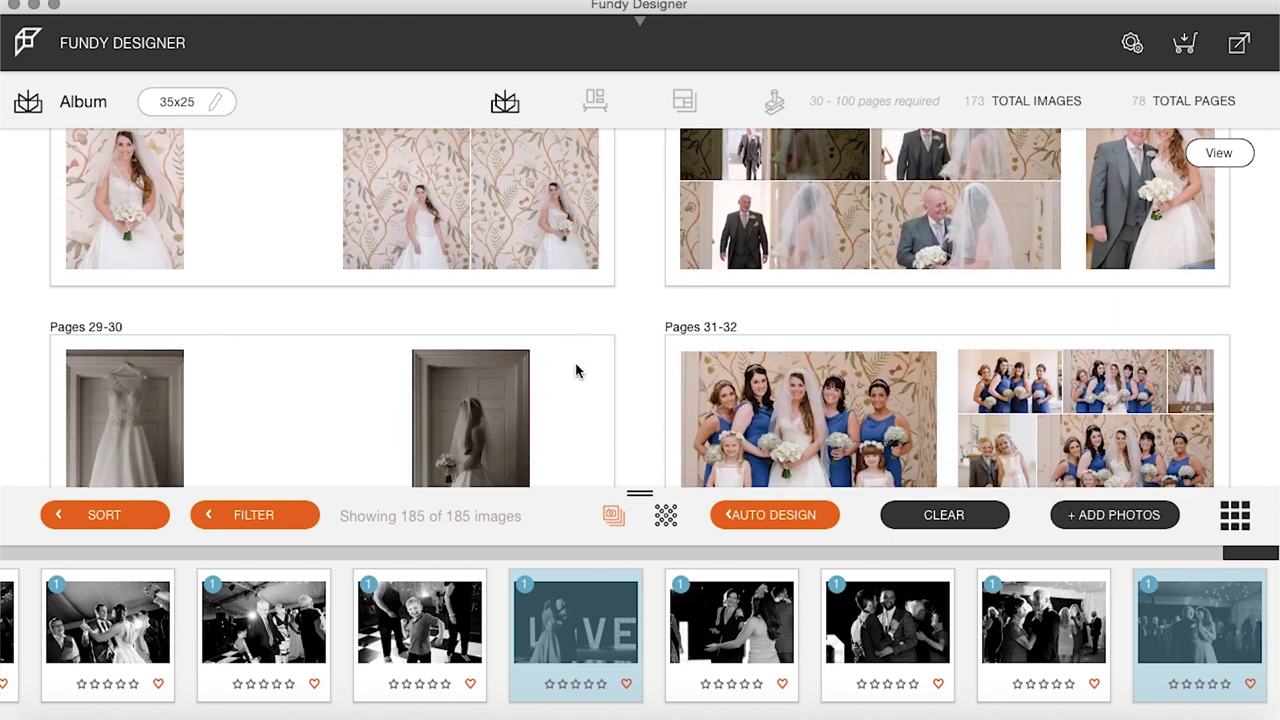
scroll(575, 371, down, 11)
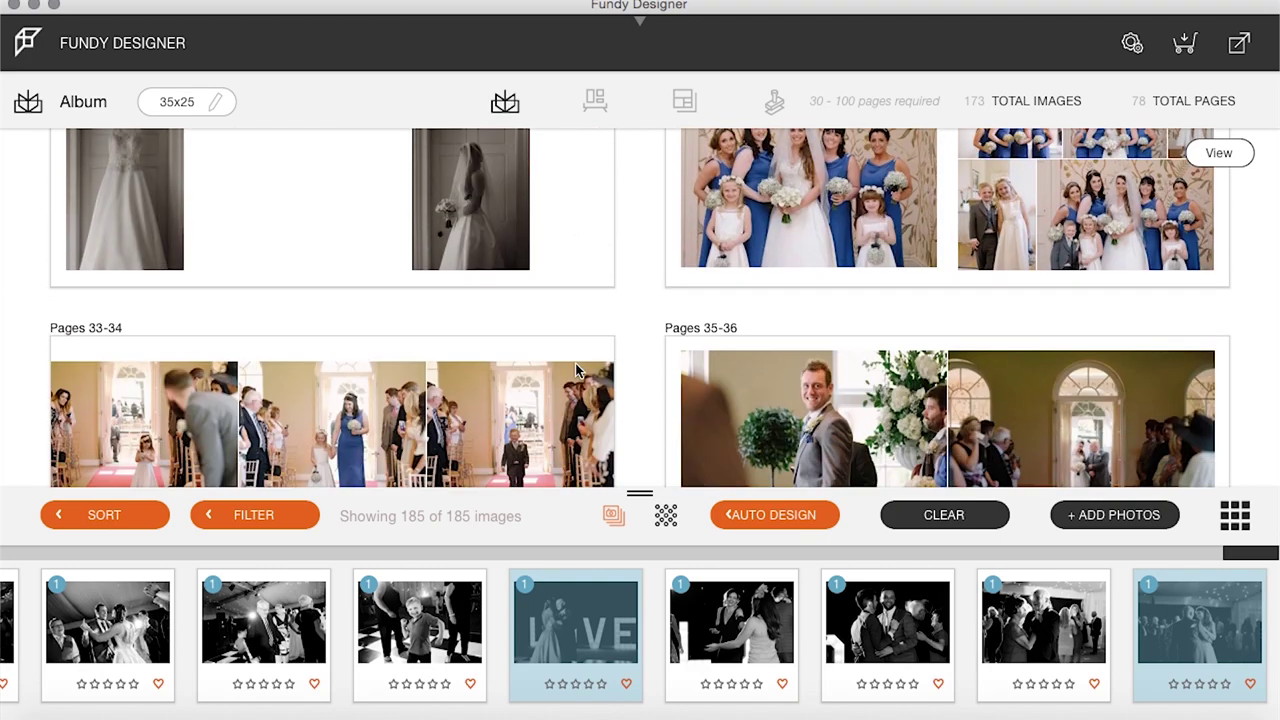
scroll(576, 371, down, 15)
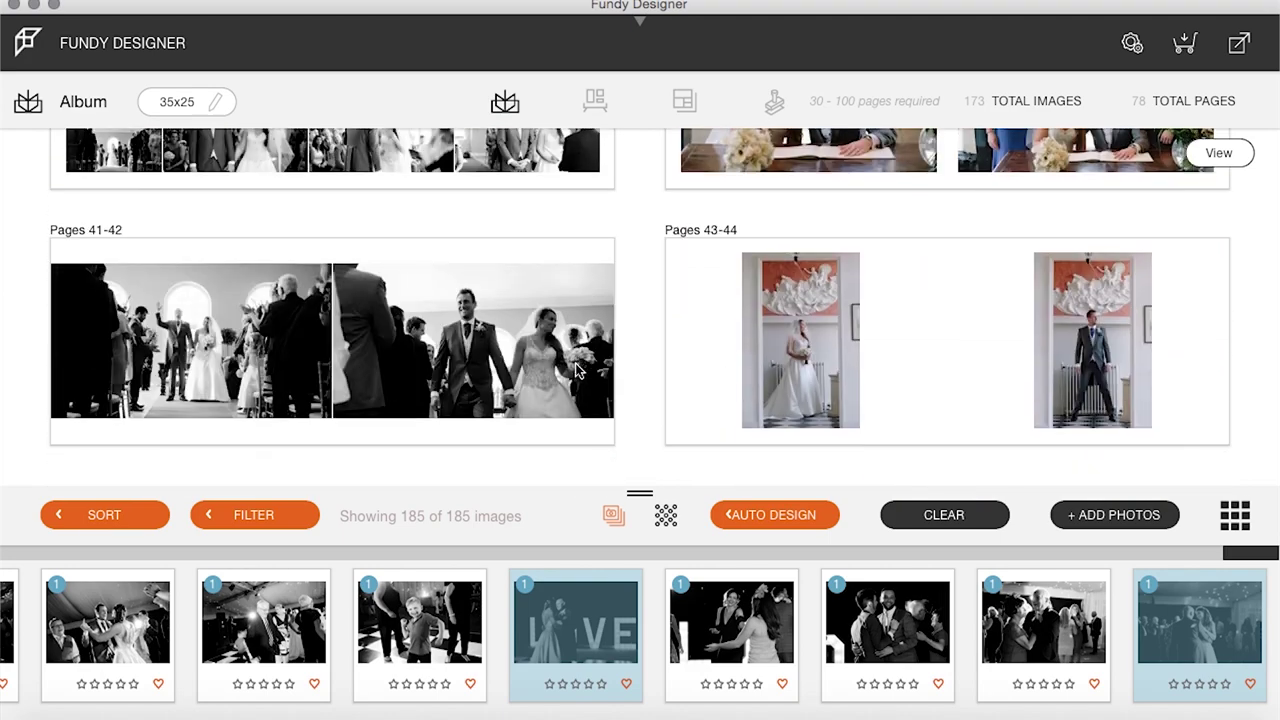
scroll(575, 370, down, 20)
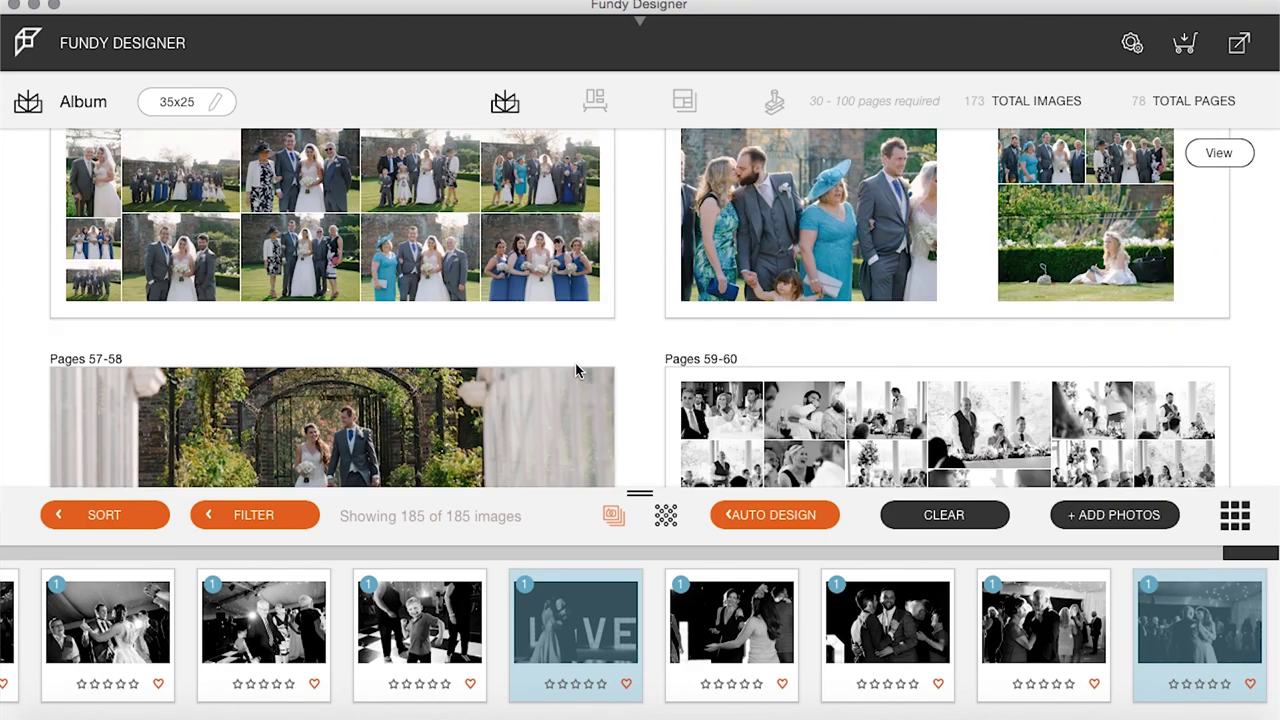
scroll(575, 371, down, 12)
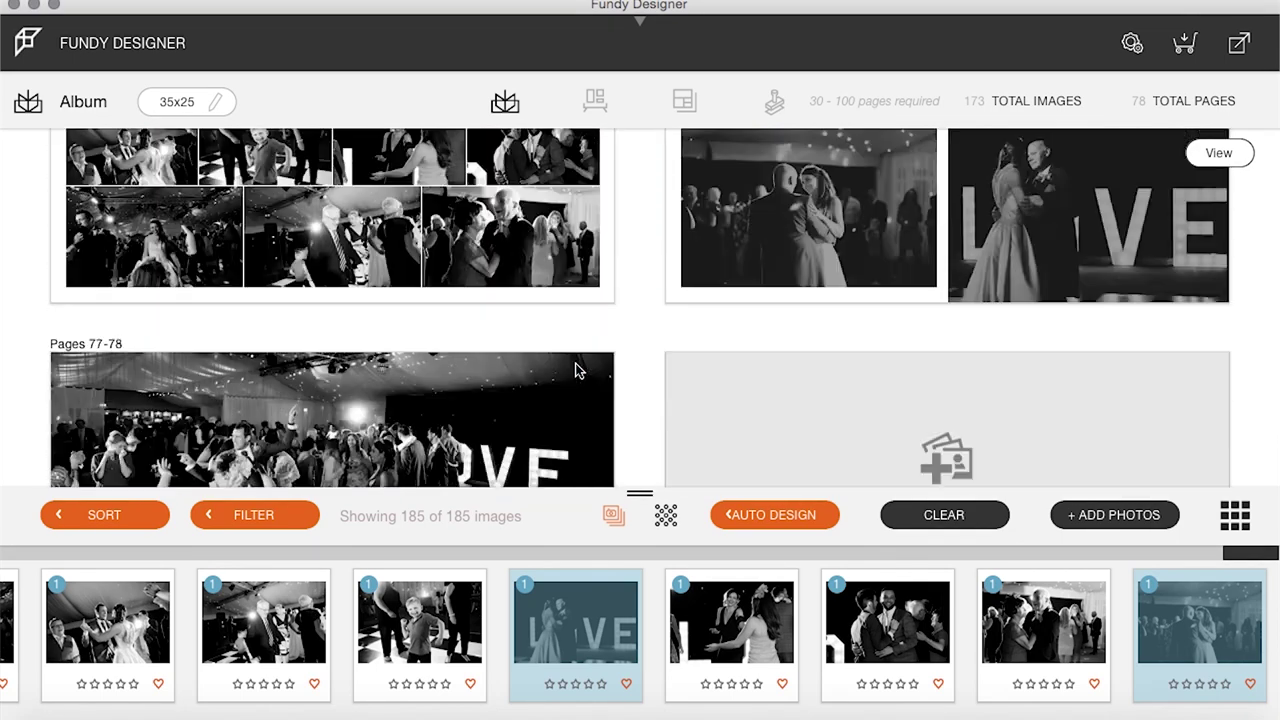
Export all the album pages for Proofer into the TPA Album folder on the Desktop, using the sRGB IEC61966-2.1 color profile
scroll(575, 371, down, 1)
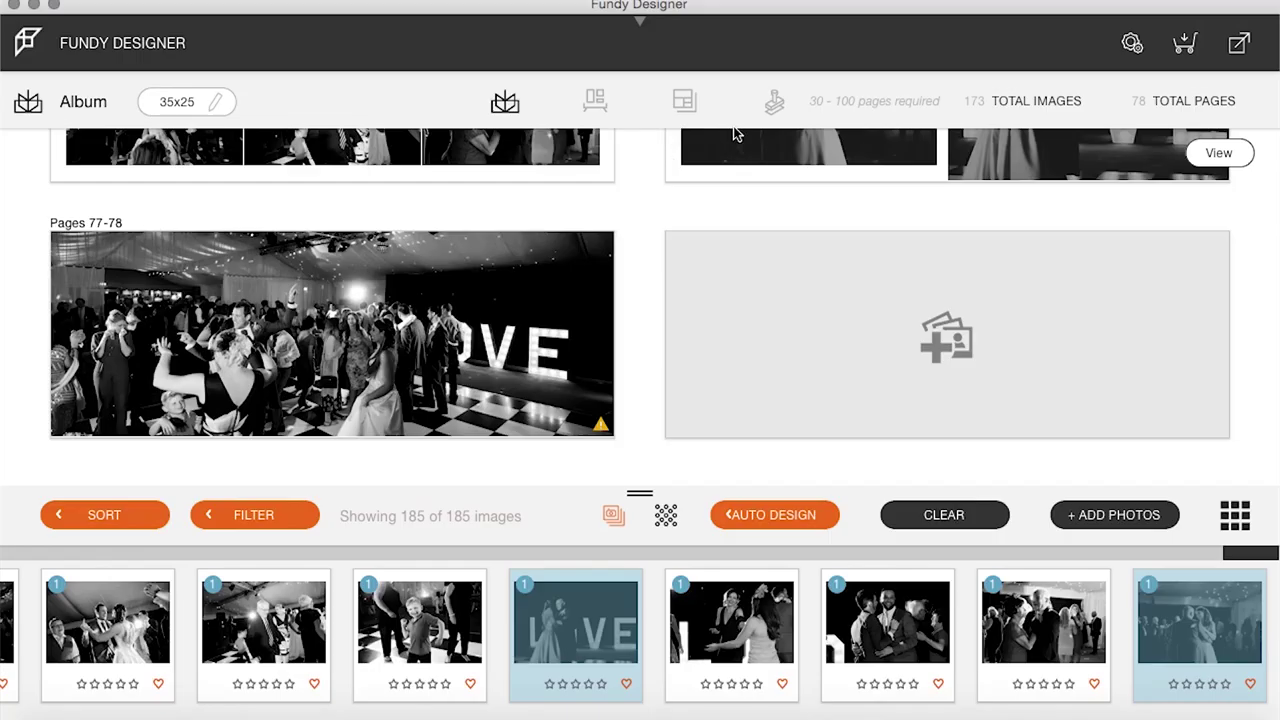
click(1239, 45)
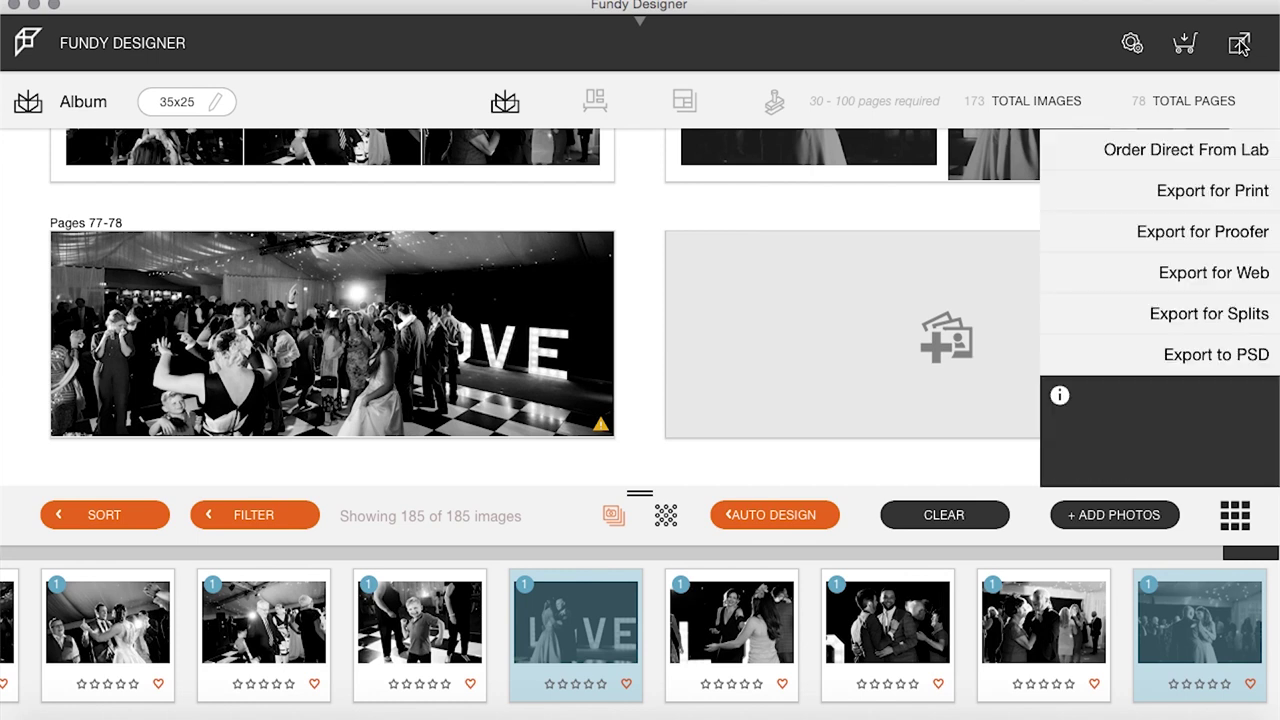
click(1203, 233)
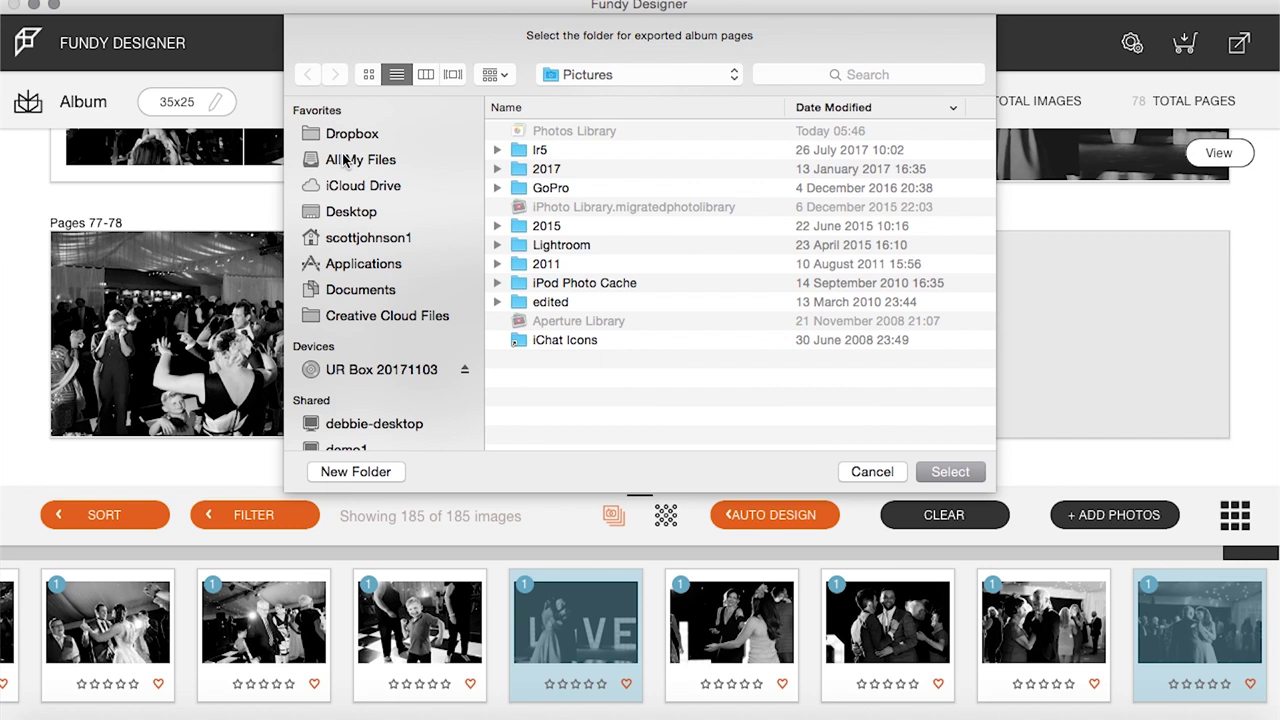
click(360, 207)
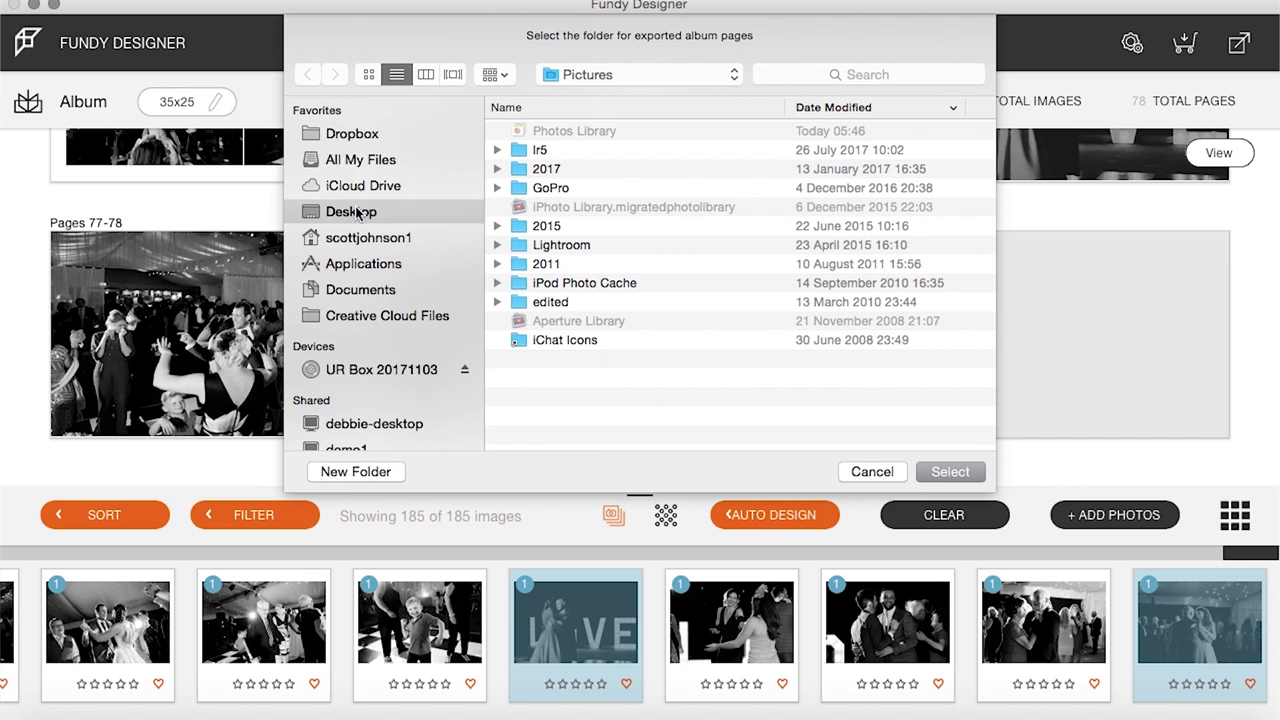
double_click(574, 136)
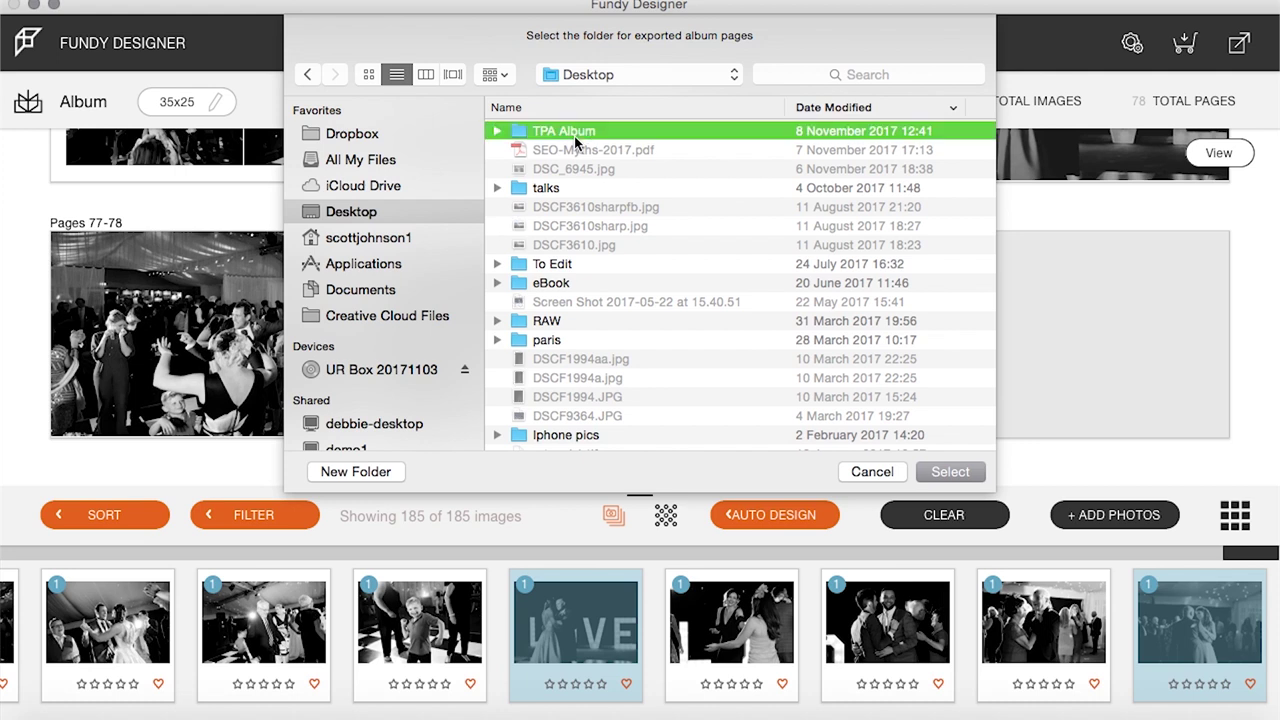
click(950, 472)
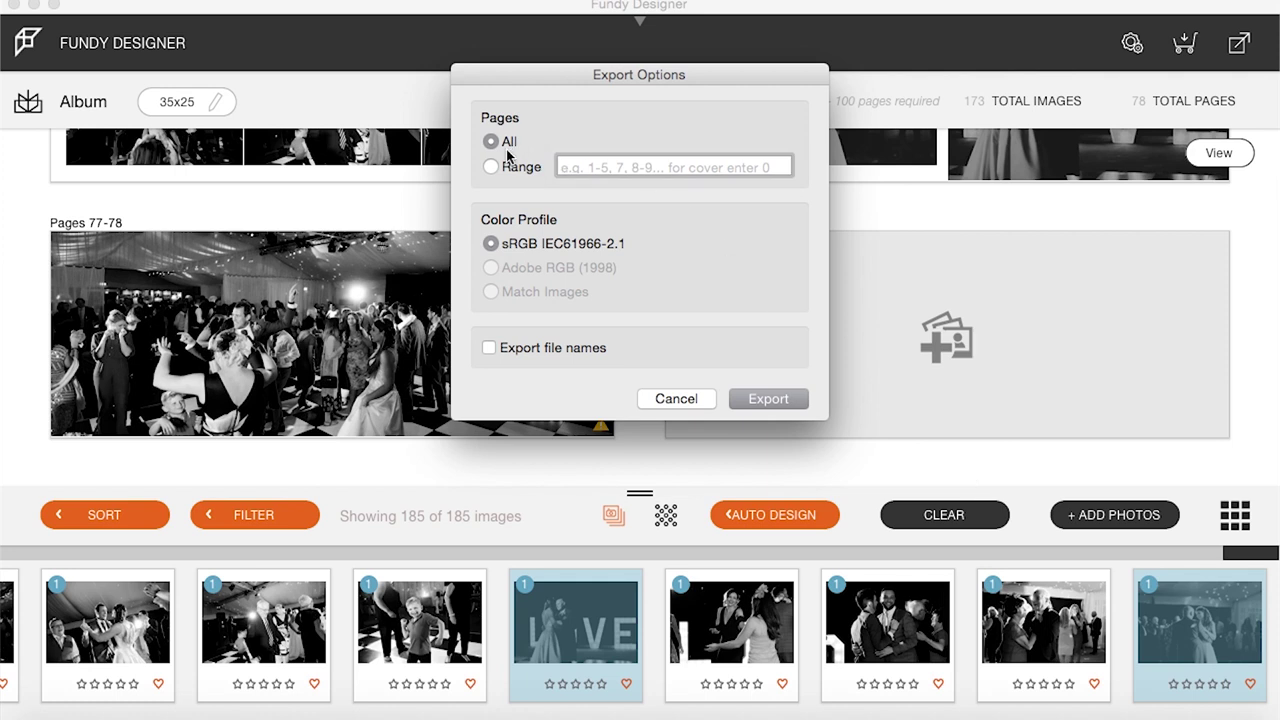
click(770, 399)
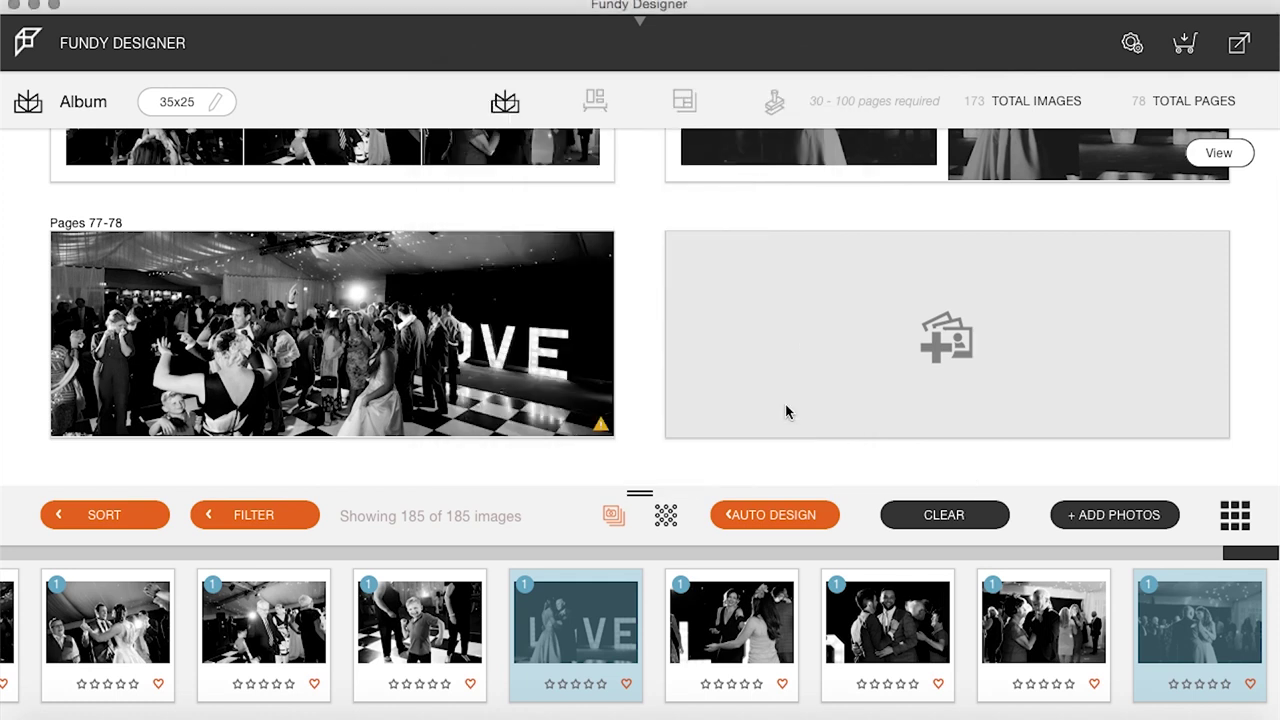